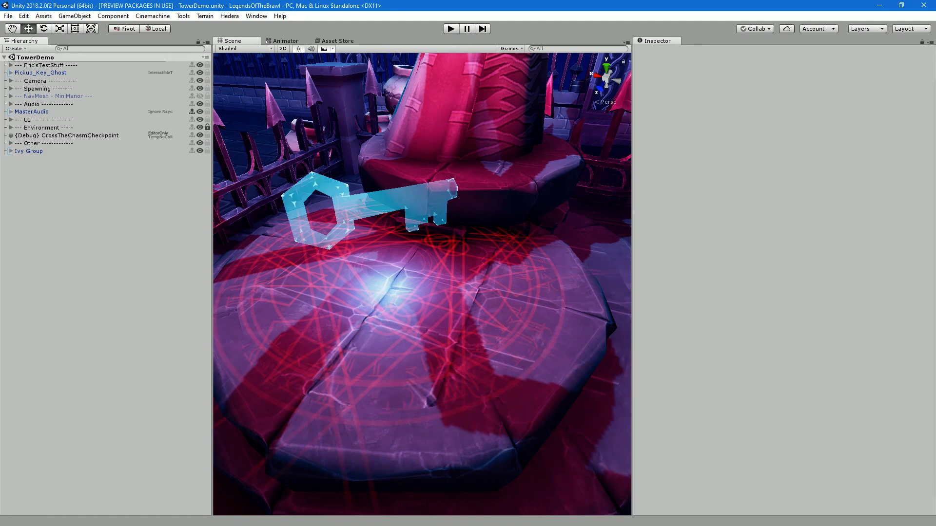
Switch to the browser window showing the Trello to-do card and maximize that window
key(super+Tab)
key(super+Tab)
key(alt+Tab)
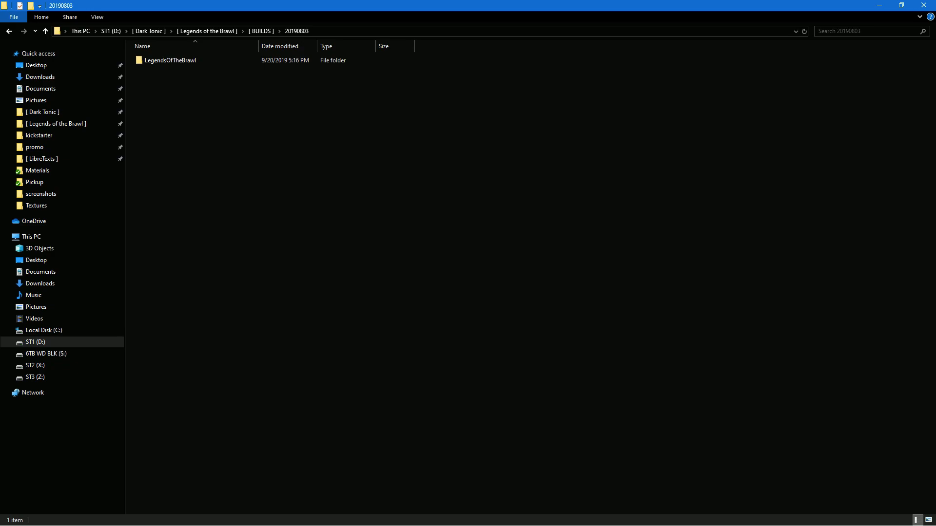
key(alt+Tab)
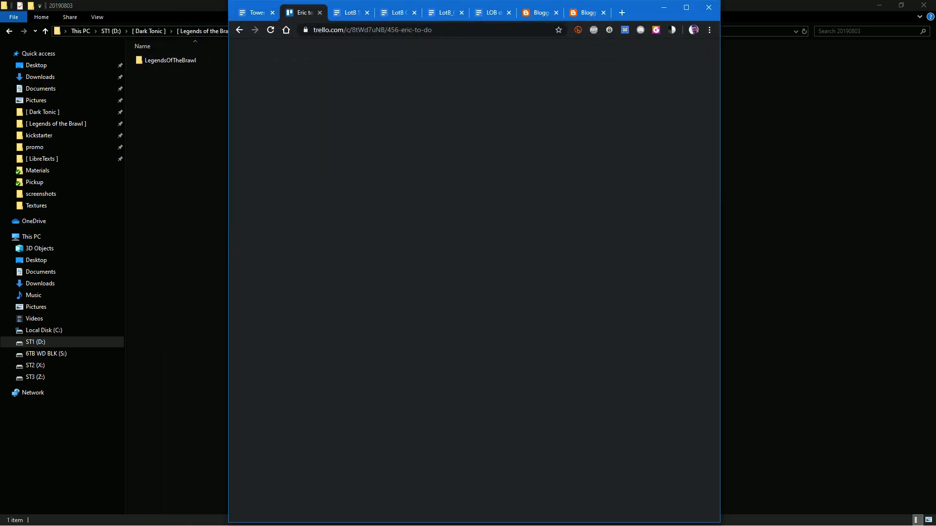
key(alt+Tab)
key(alt+Tab)
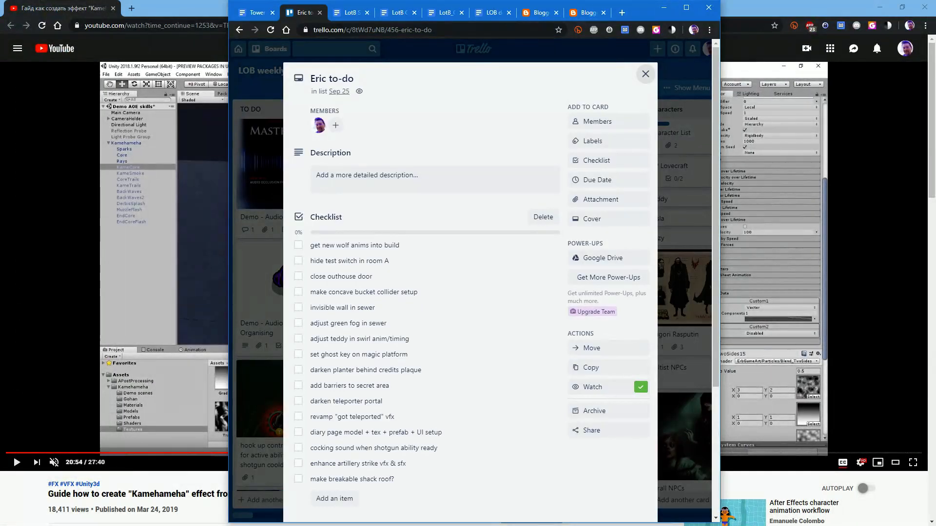
click(686, 8)
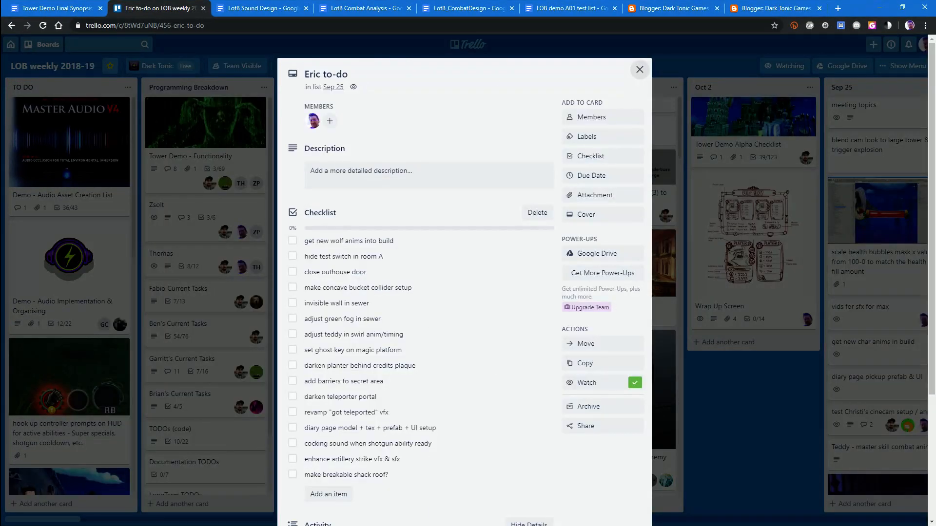
Close the to-do card and examine the weekly task lists across the LOB weekly 2018-19 board
key(Escape)
scroll(468, 292, right, 10)
scroll(467, 292, right, 3)
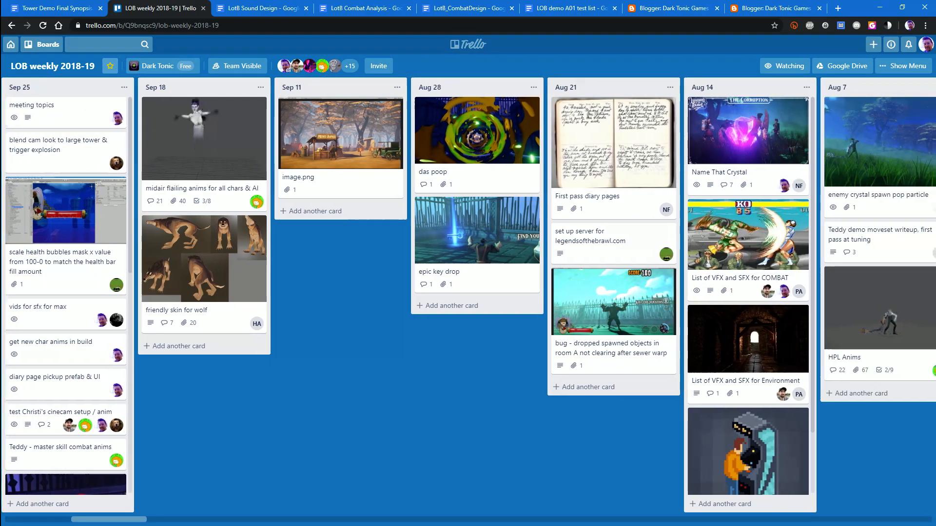
scroll(468, 293, right, 3)
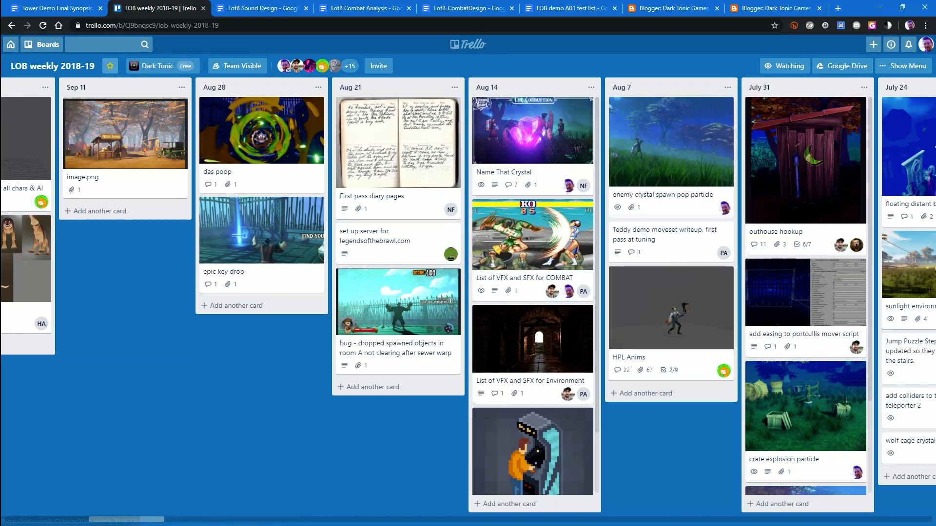
scroll(467, 292, left, 2)
scroll(468, 293, left, 2)
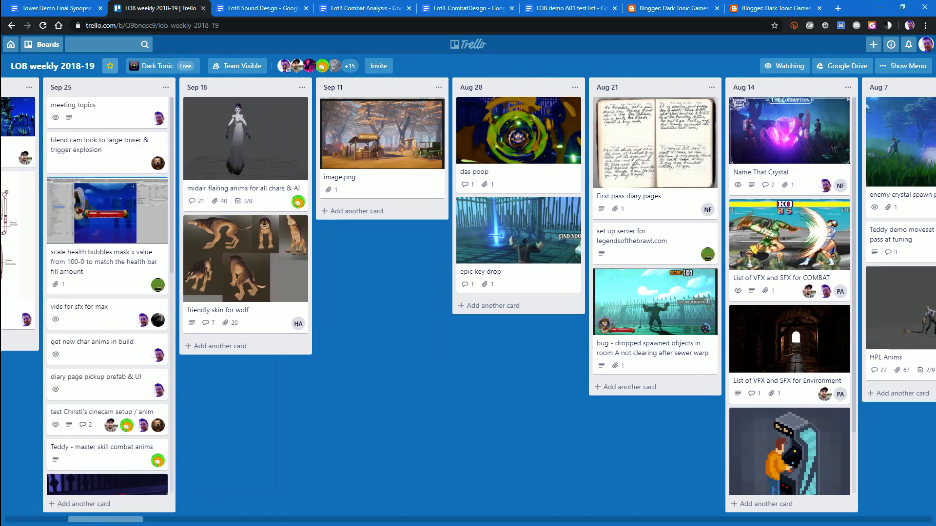
scroll(467, 292, left, 1)
scroll(468, 292, left, 1)
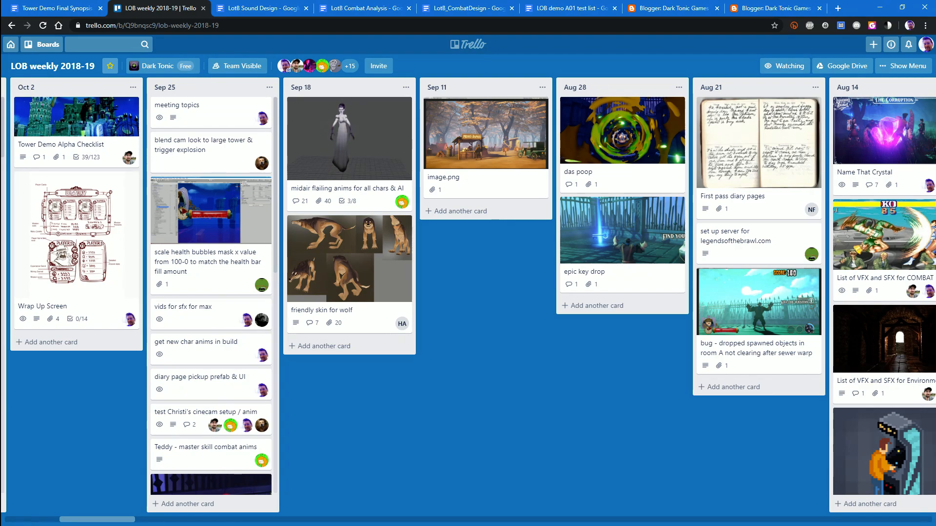
scroll(468, 292, left, 1)
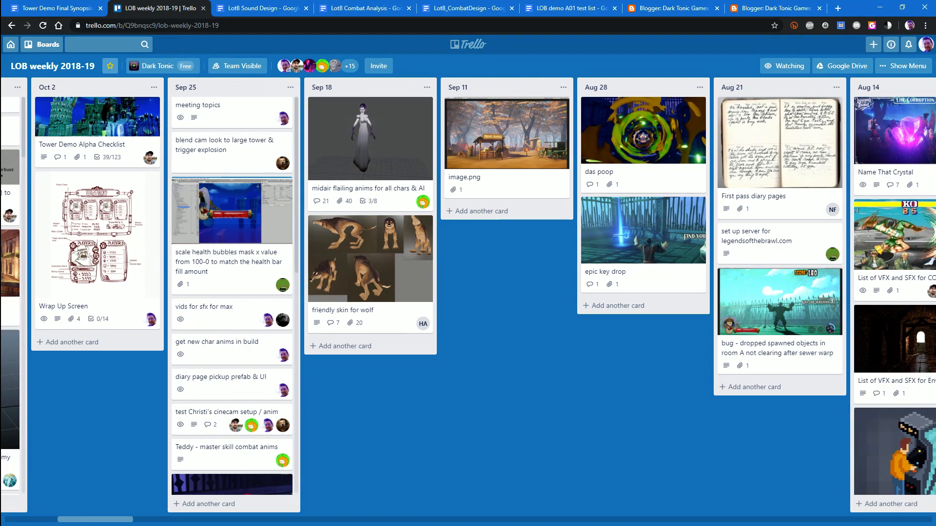
scroll(438, 259, left, 1)
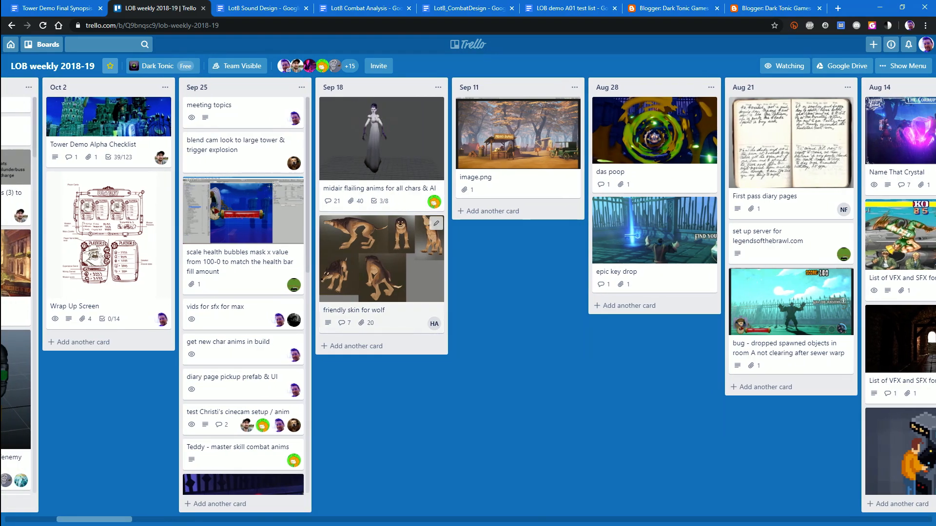
scroll(415, 258, left, 2)
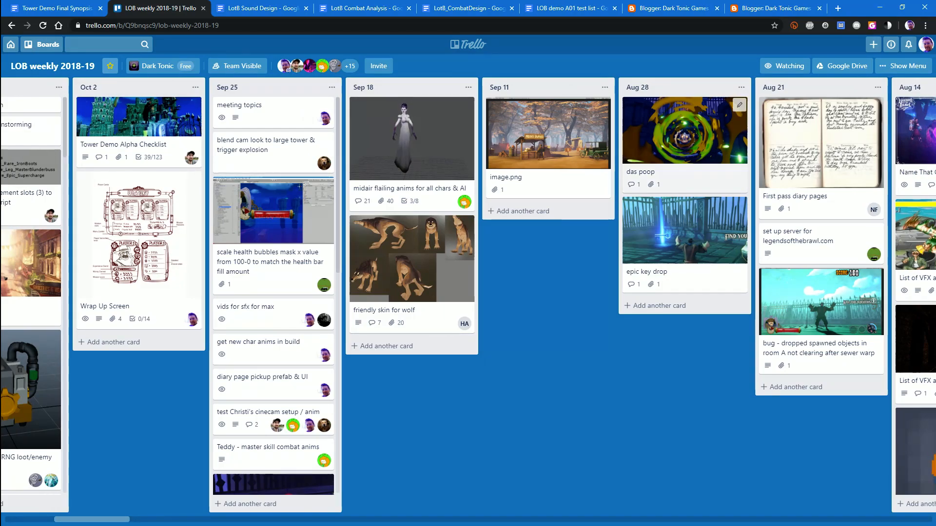
scroll(468, 293, left, 2)
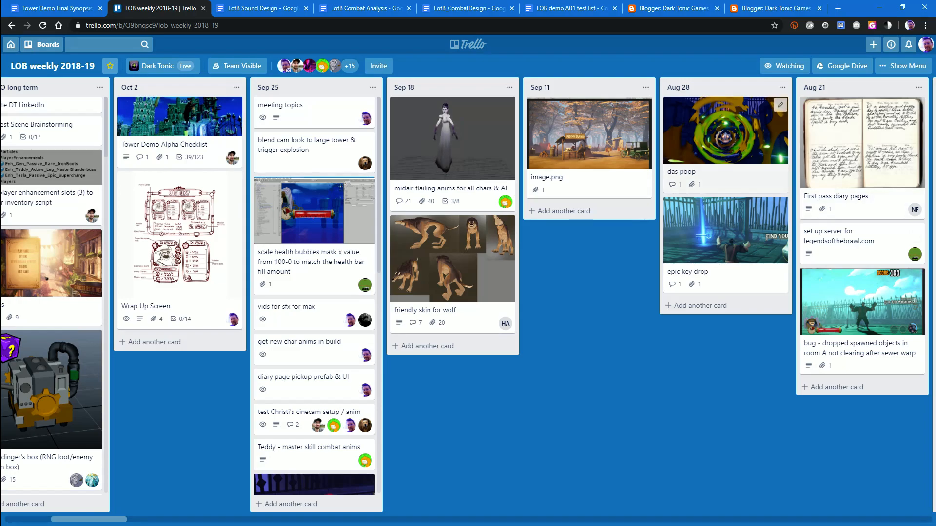
scroll(468, 293, left, 1)
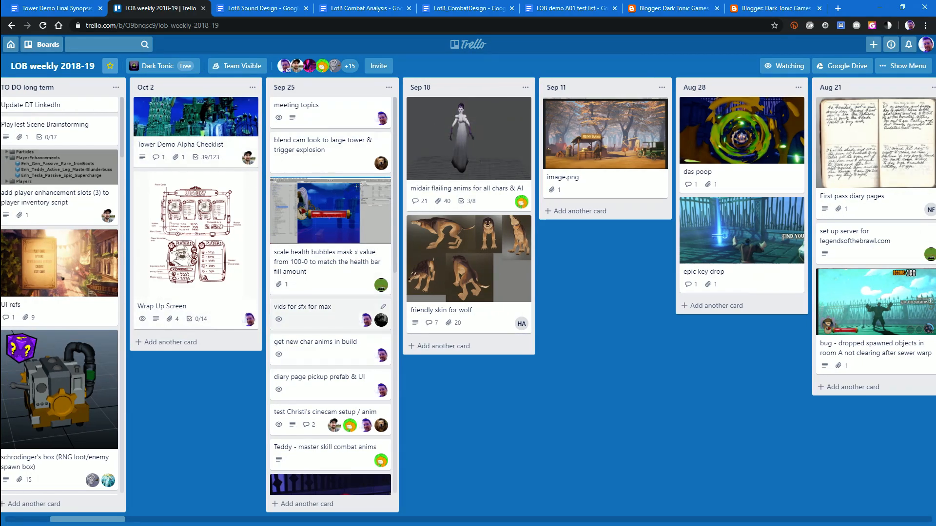
scroll(468, 293, left, 1)
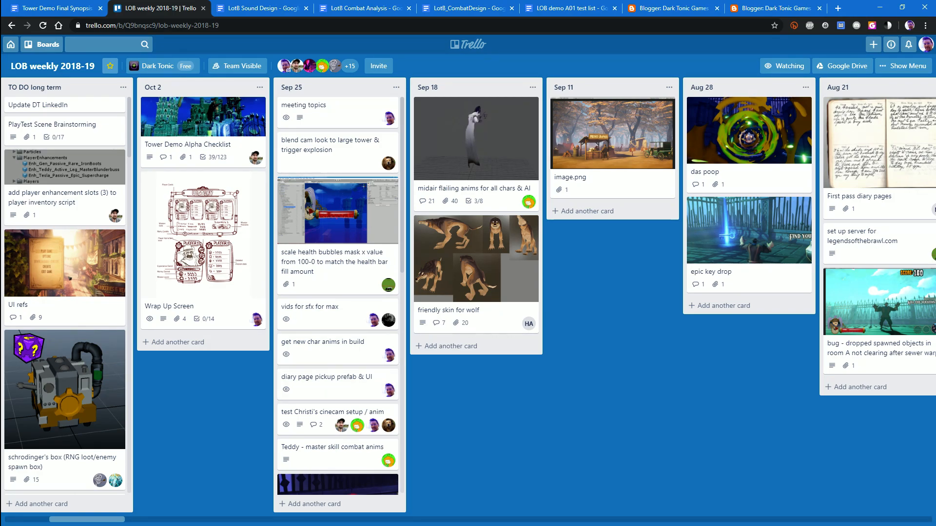
drag(86, 519, 86, 520)
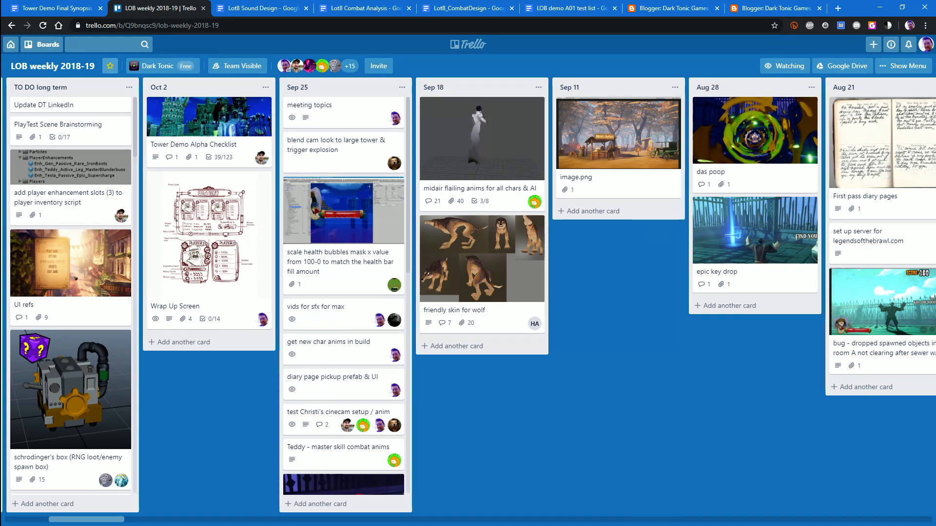
drag(86, 519, 158, 520)
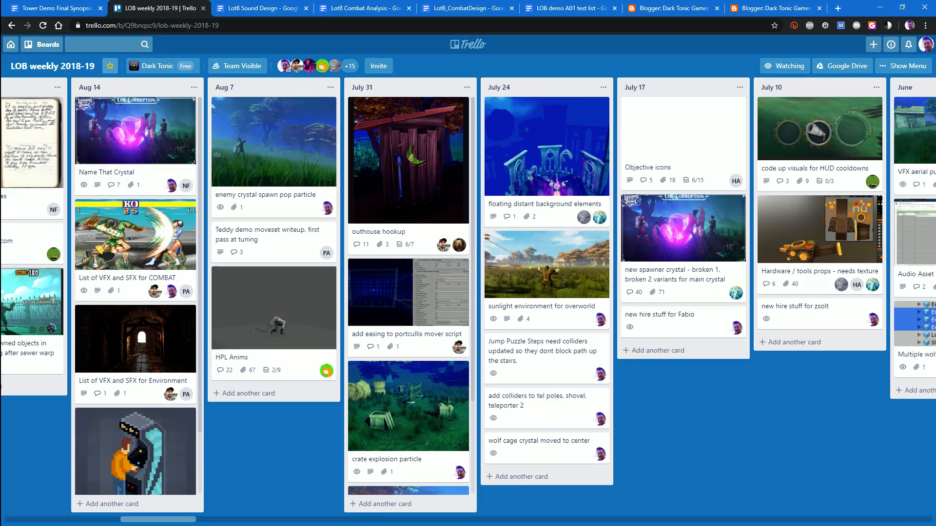
drag(159, 520, 101, 520)
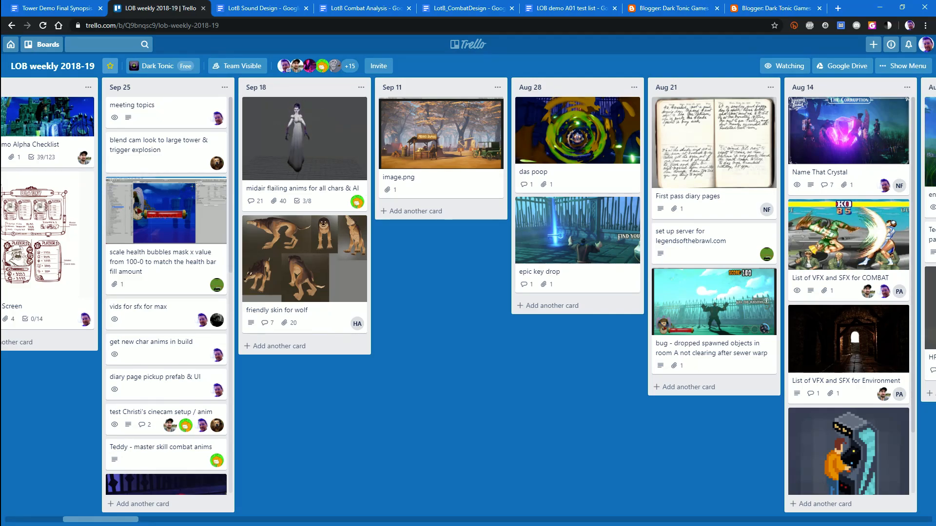
Open the personal to-do card at the end of the Sep 25 list and bring its full checklist into view
scroll(166, 322, down, 10)
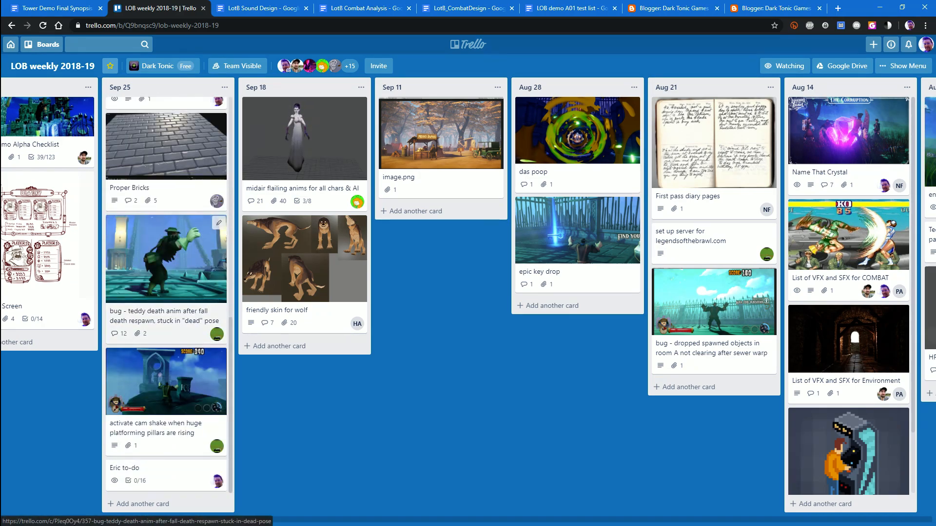
drag(273, 395, 416, 395)
click(302, 471)
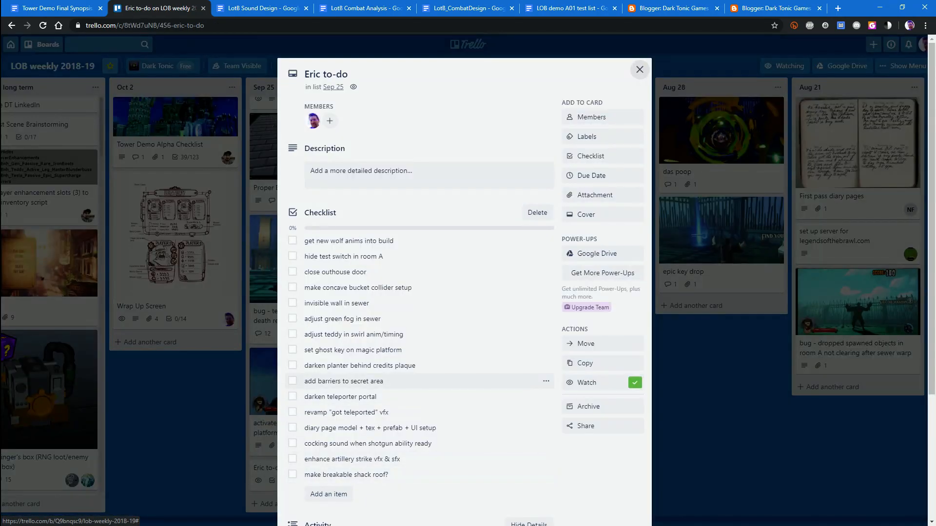
scroll(419, 380, down, 2)
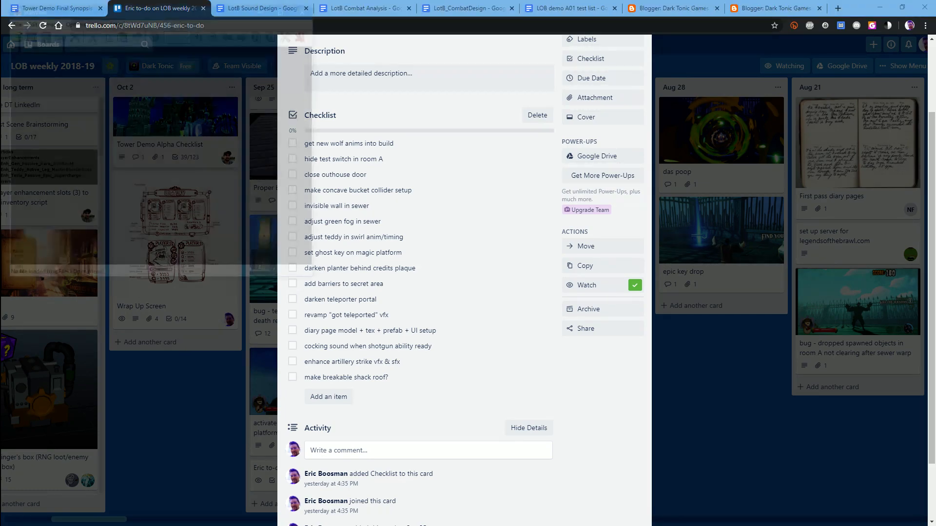
Paste the captured screenshot into IrfanView and crop it to the Checklist section
key(ctrl+v)
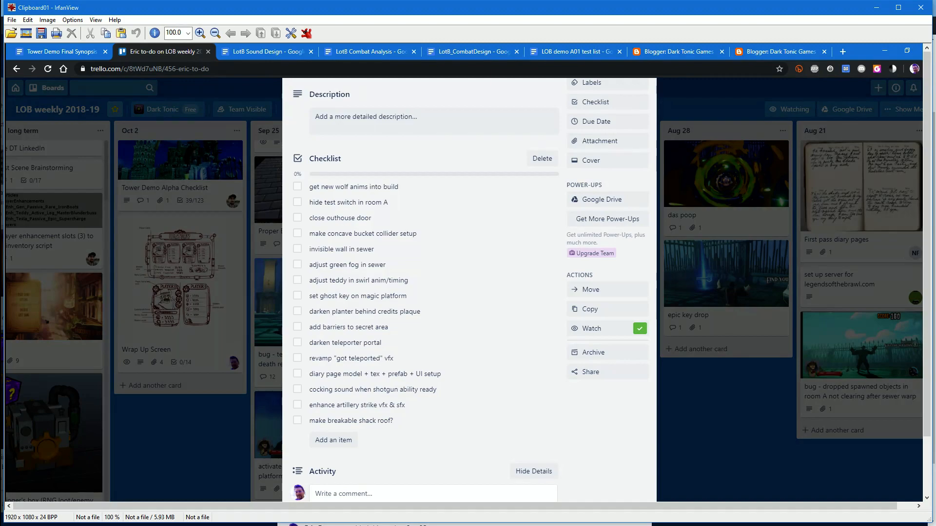
drag(286, 145, 452, 423)
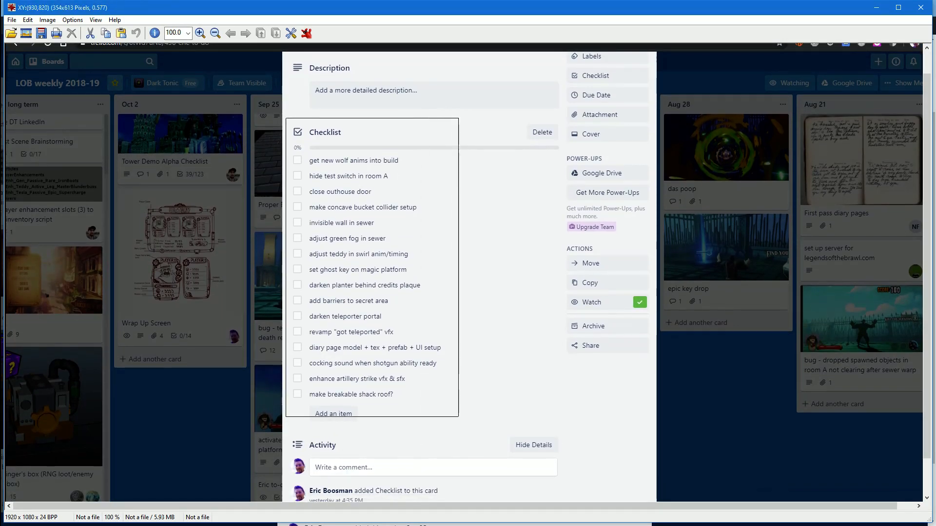
key(ctrl+y)
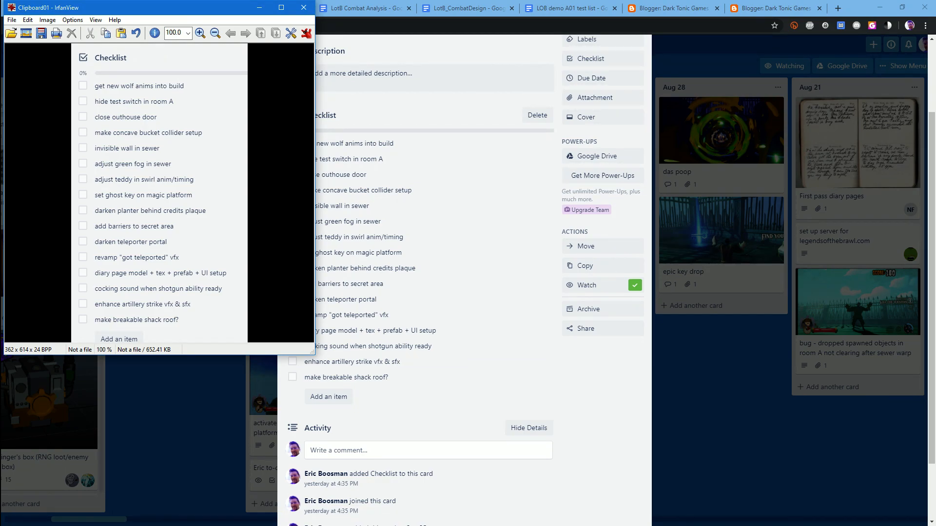
Reposition the cropped checklist image over the board, review its tasks, and close the image viewer
drag(176, 8, 240, 131)
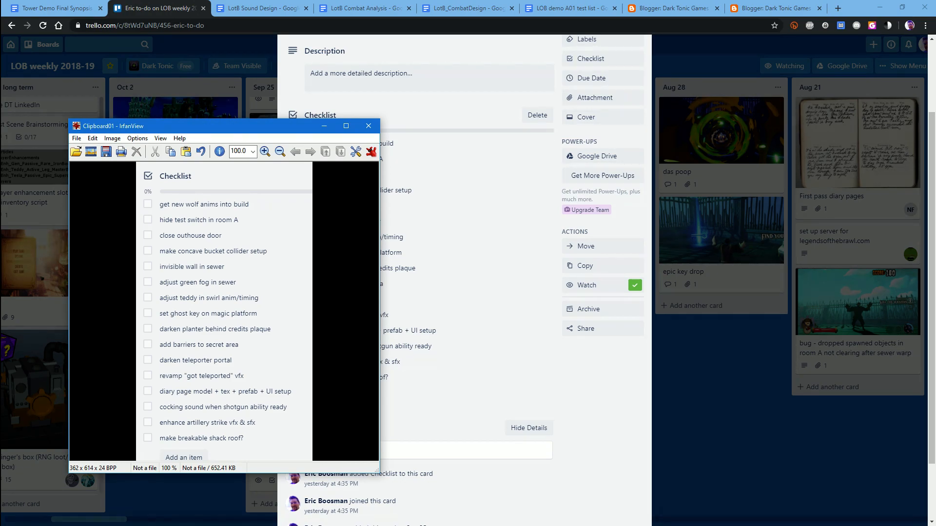
drag(240, 126, 255, 129)
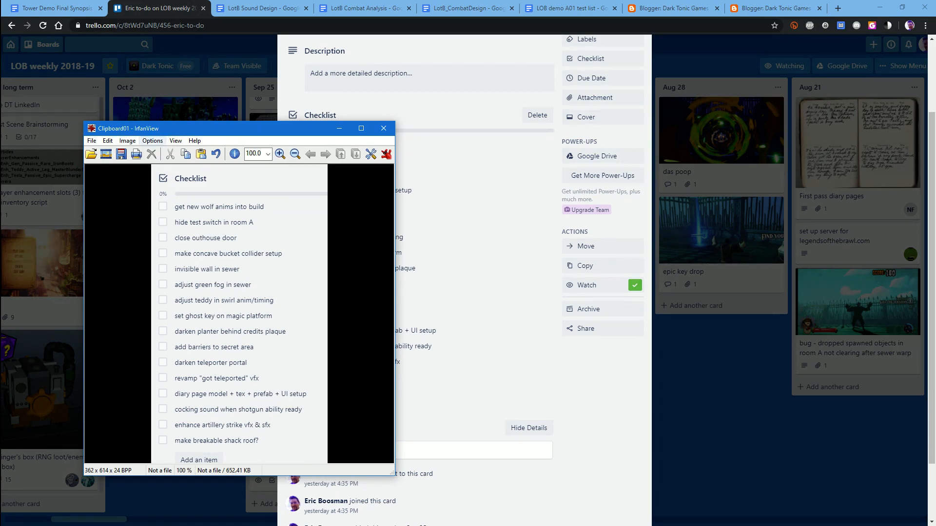
drag(255, 128, 267, 128)
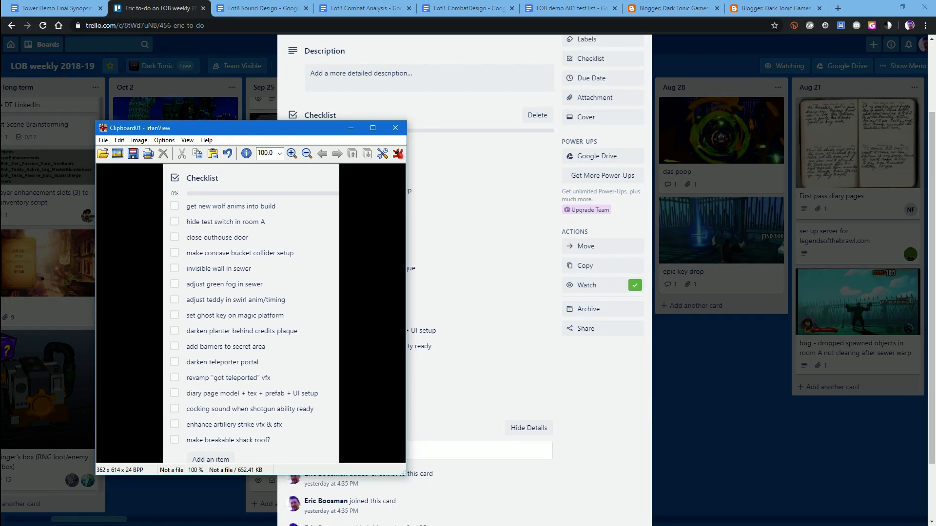
key(Escape)
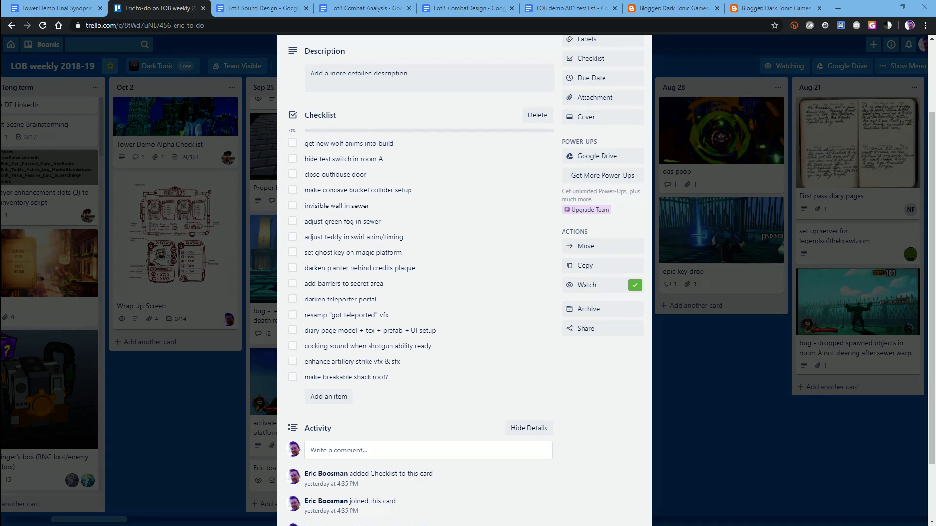
Switch to File Explorer, pull origin master into the LegendsOfTheBrawl folder with Git Sync, and review the commit log
key(alt+Tab)
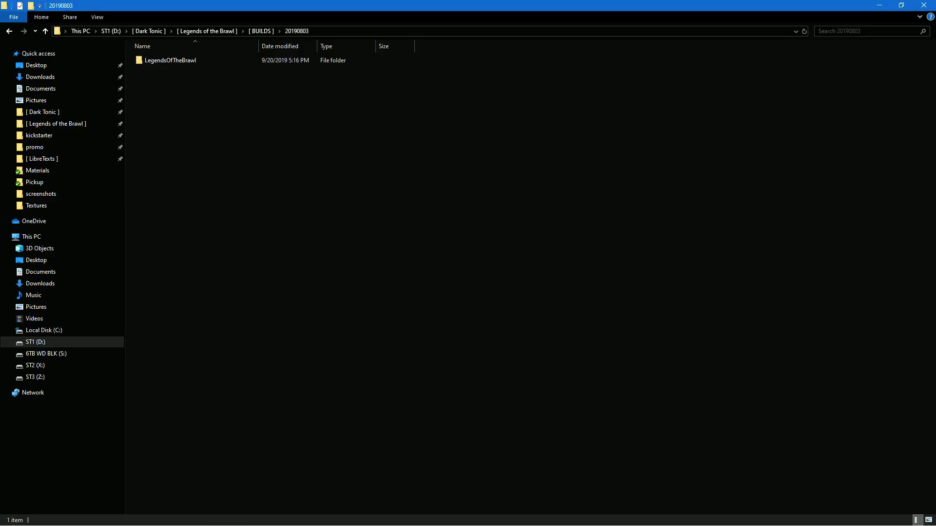
click(170, 61)
right_click(185, 60)
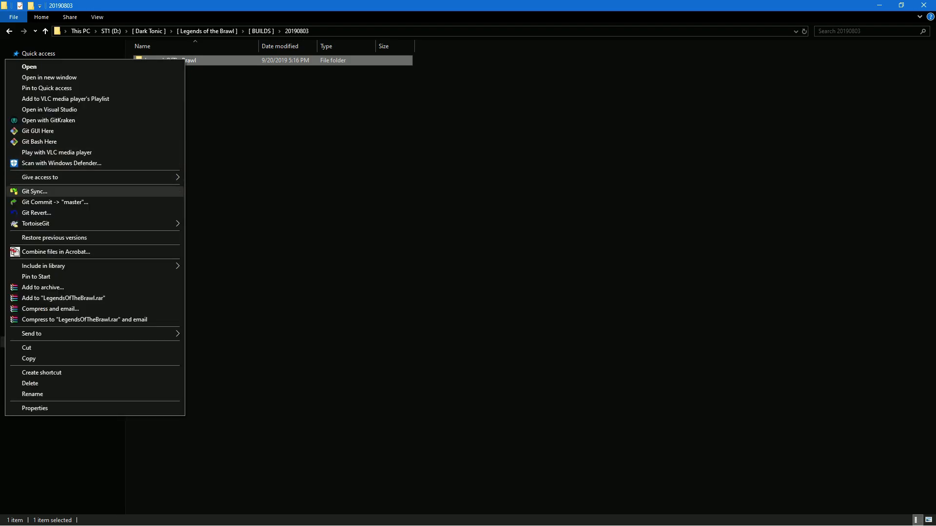
click(34, 191)
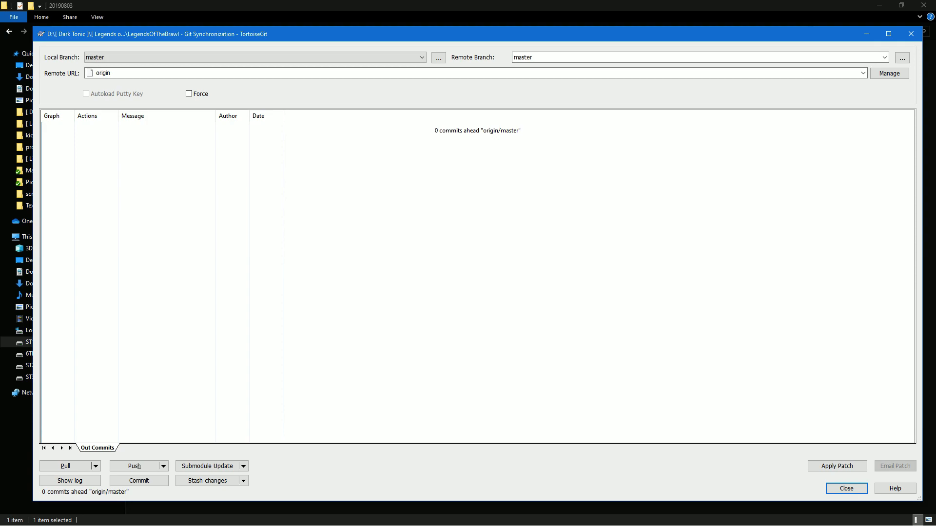
click(65, 466)
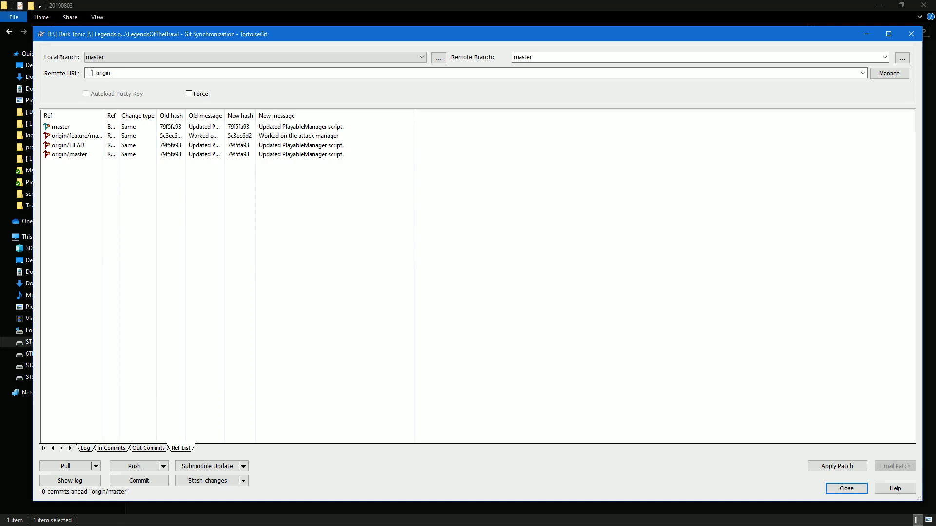
click(70, 481)
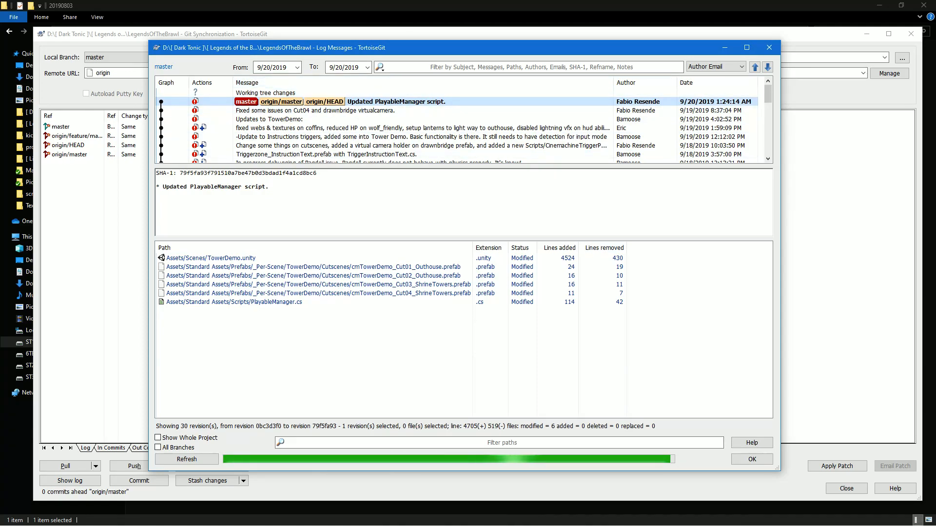
click(752, 459)
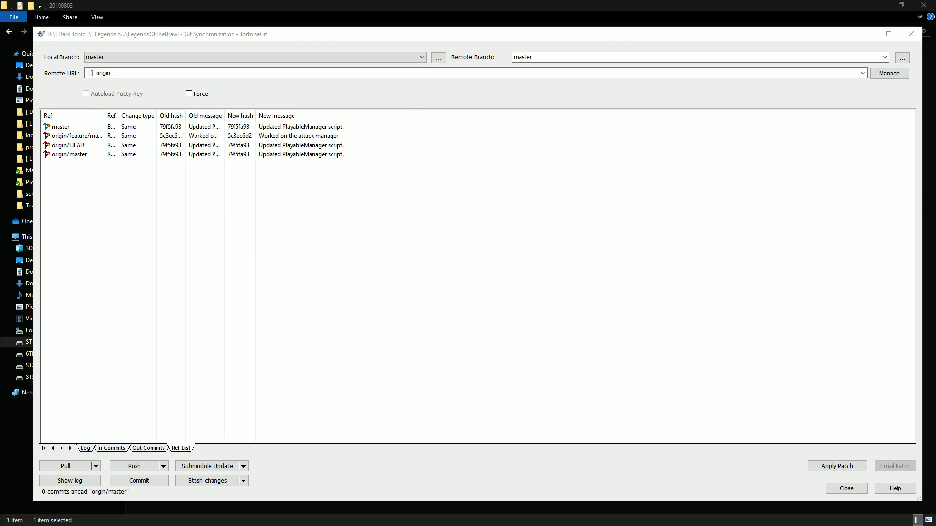
Switch to Discord and open the scene_checkout channel of the Dark Tonic server
drag(0, 234, 412, 7)
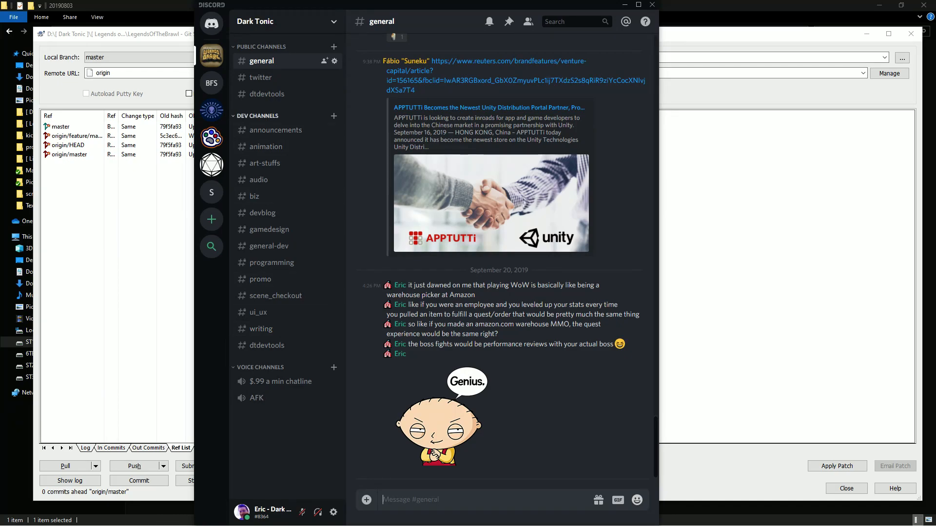
click(278, 295)
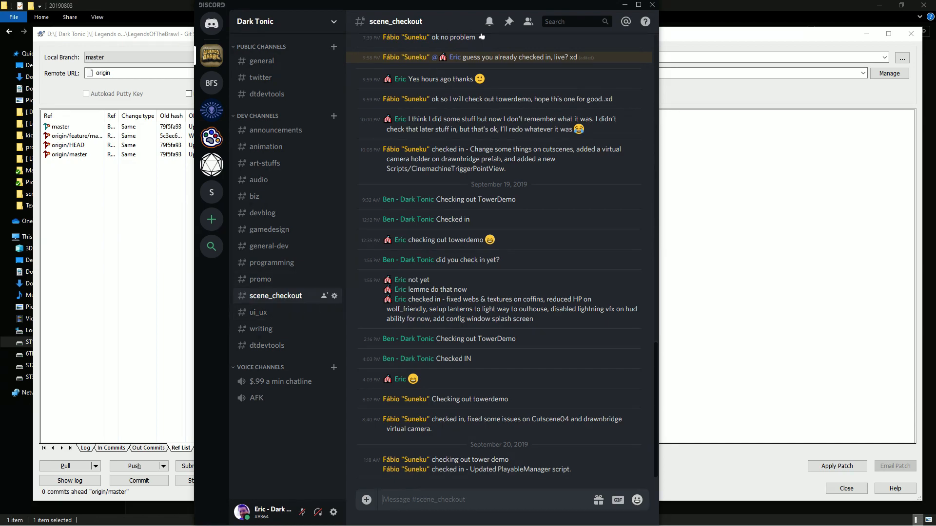
Post "checking out towerdemo" in the scene_checkout channel and reposition the Discord window
text(checkeing out towerdemo)
key(Return)
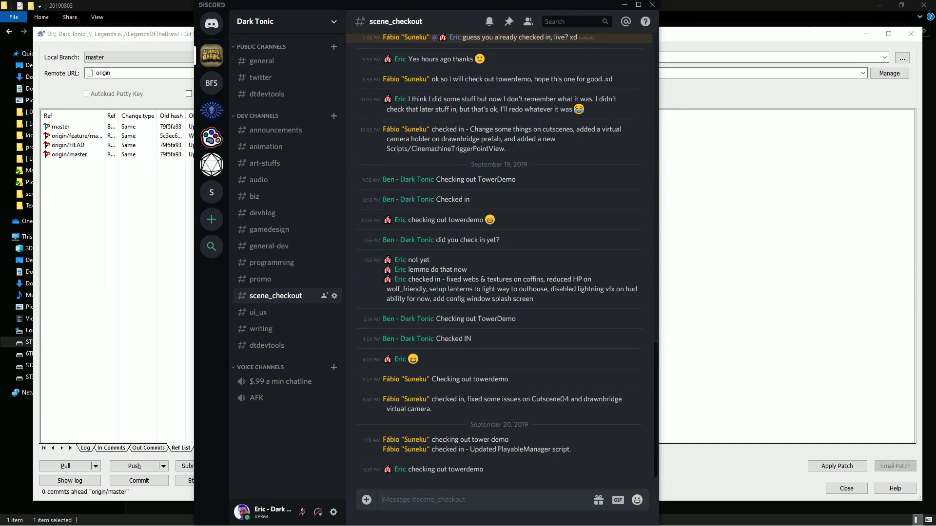
drag(413, 4, 367, 49)
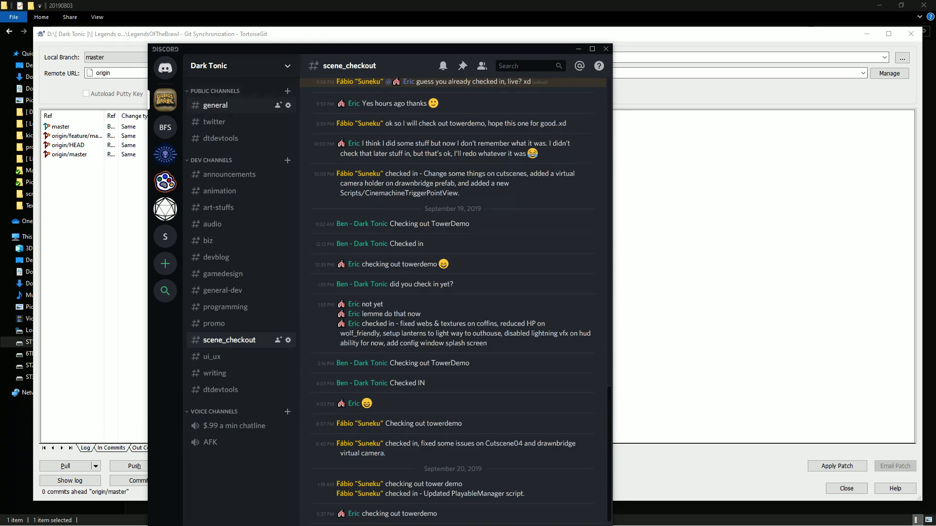
Open Discord's general channel, then close the TortoiseGit synchronization window for LegendsOfTheBrawl
click(215, 105)
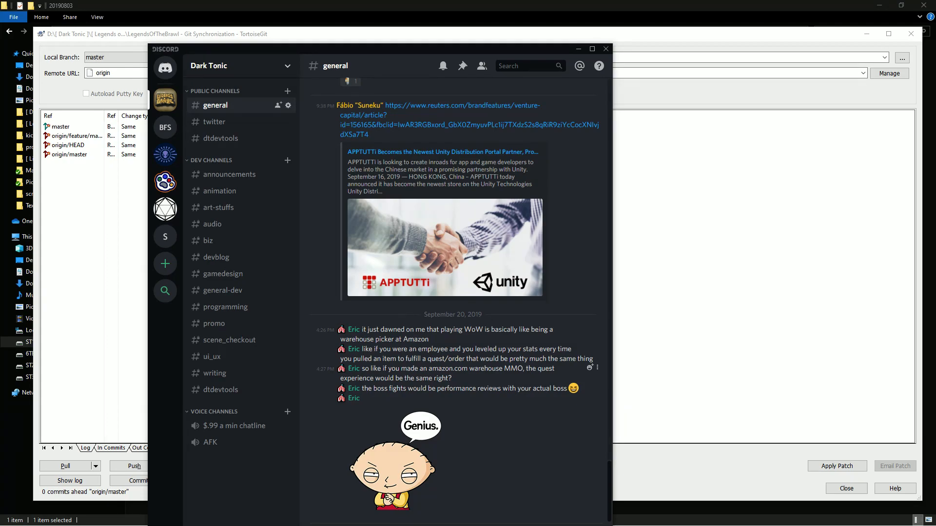
drag(445, 51, 0, 63)
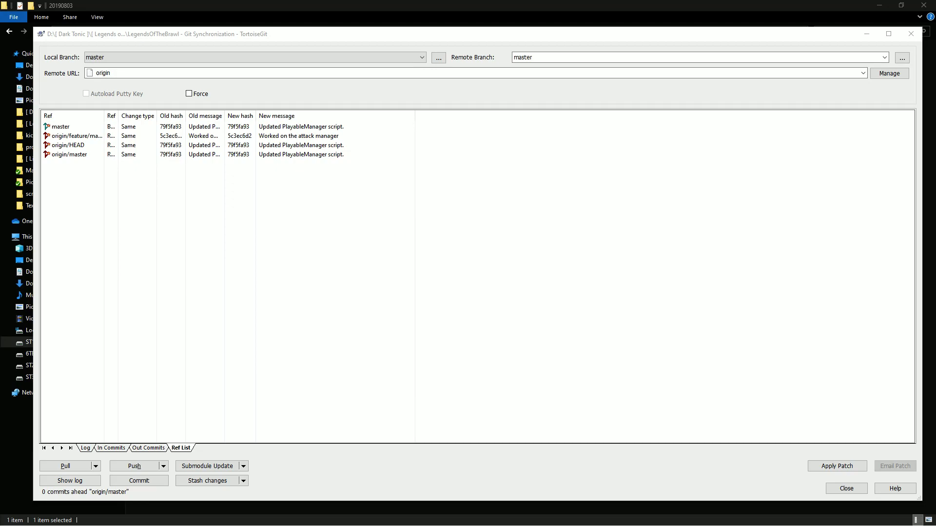
click(847, 488)
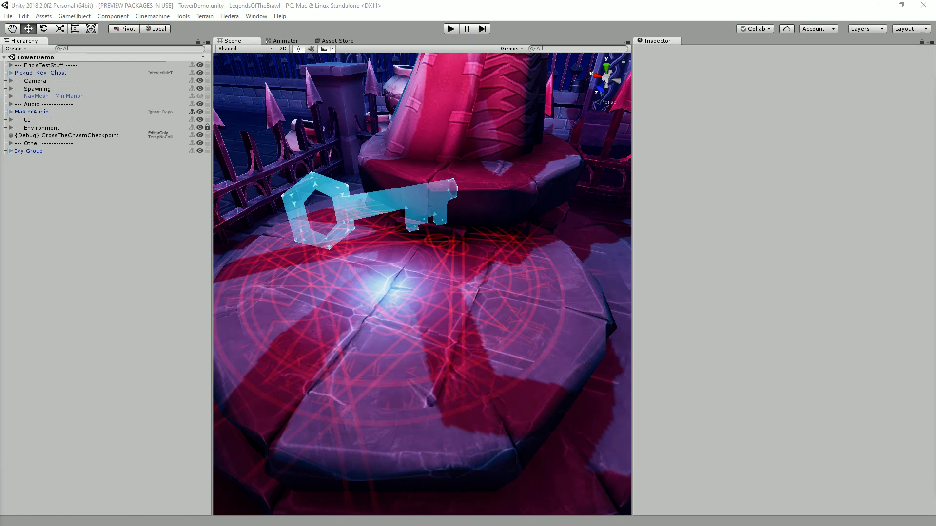
drag(0, 112, 362, 7)
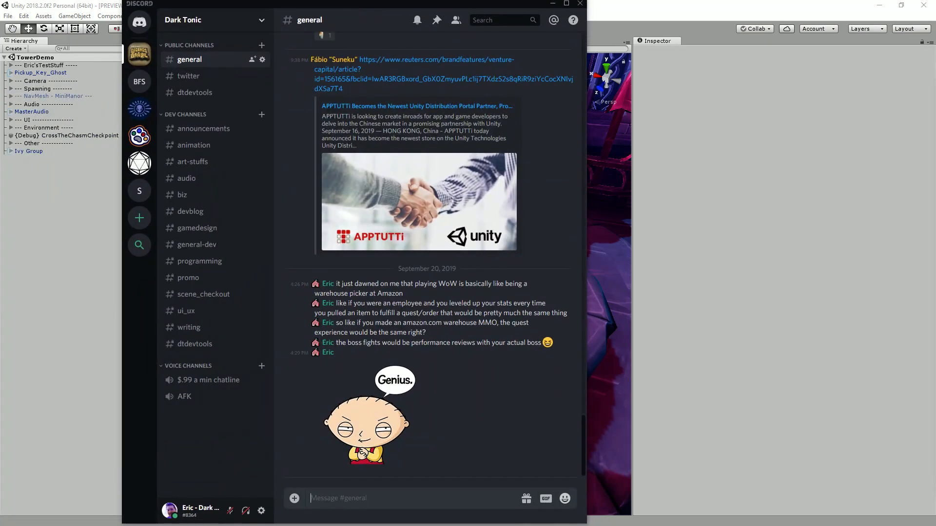
text(https://www.youtube.com/watch?v=kqcZM4rGNBg)
key(Return)
text(liv)
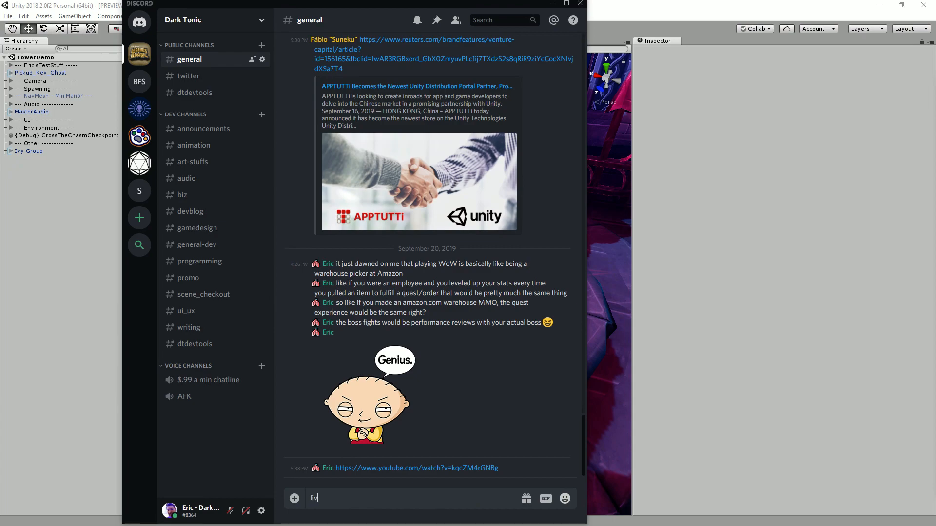
text(e streaming dev again)
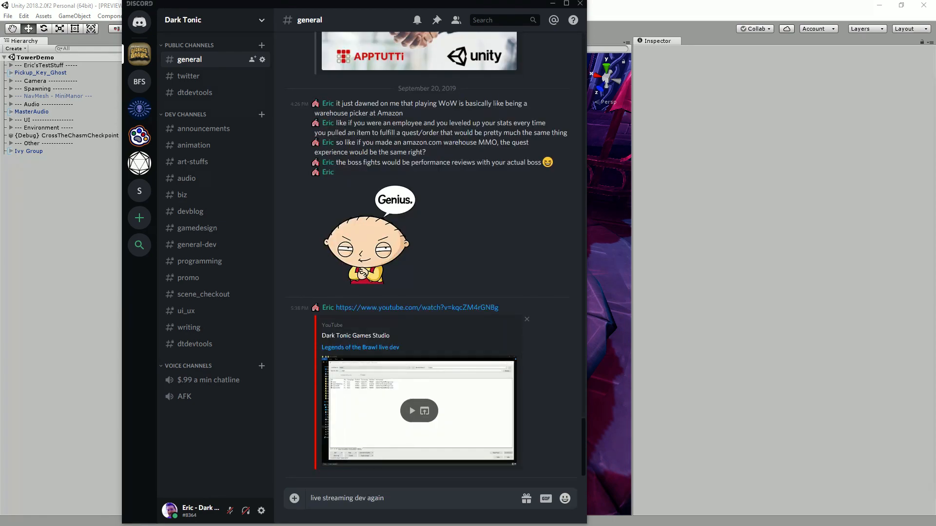
key(Return)
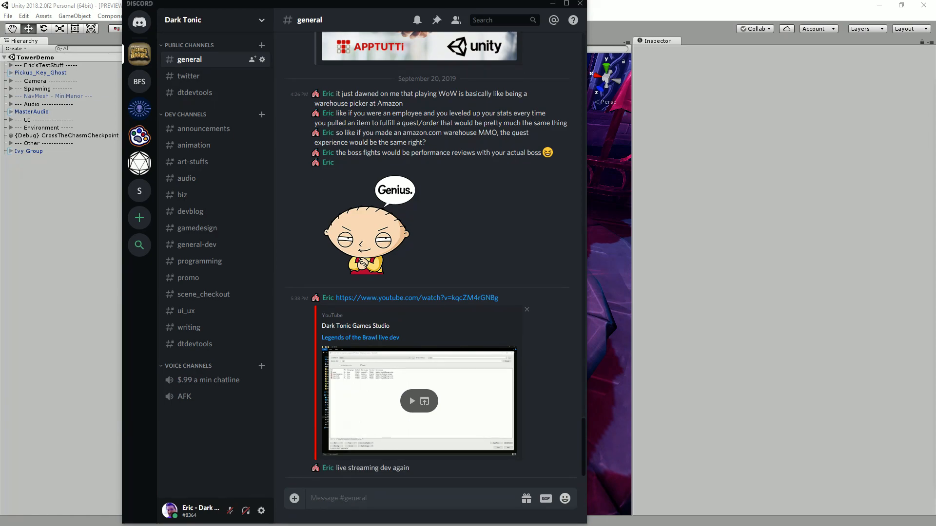
drag(370, 3, 0, 85)
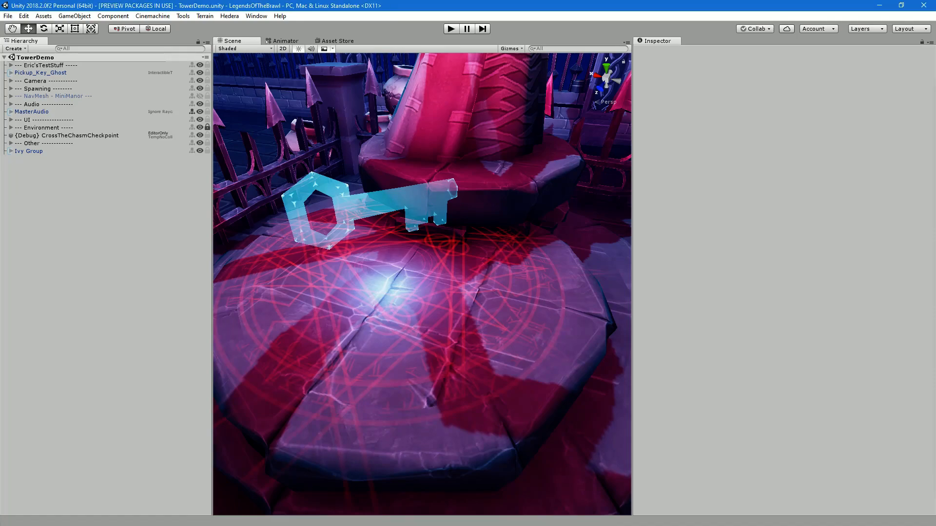
Return to the TowerDemo scene in Unity and bring the floating Project window over the Hierarchy
right_drag(423, 283, 422, 282)
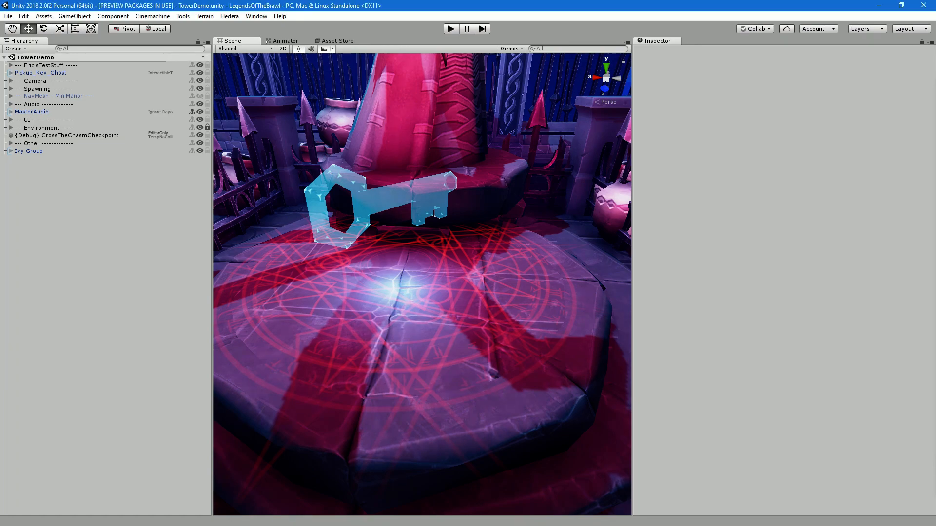
drag(0, 34, 130, 10)
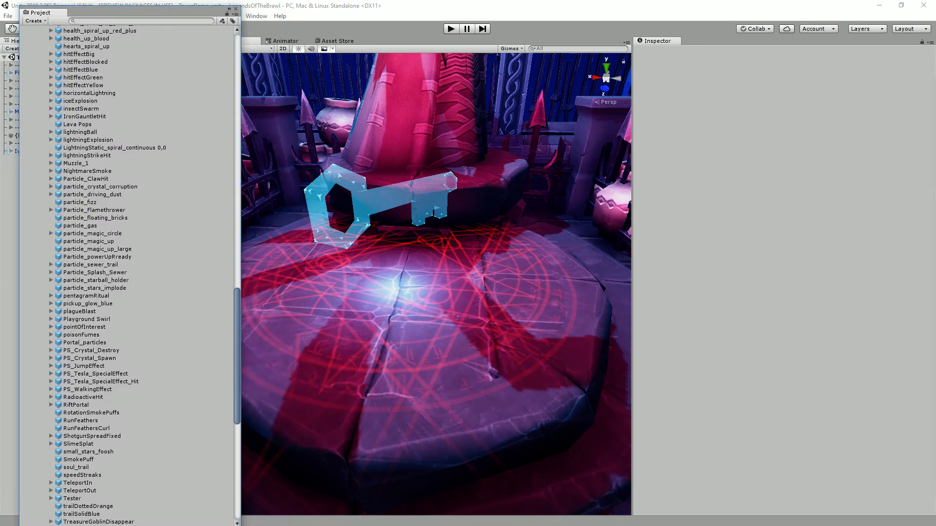
Open File Explorer, go to the characters\_NPC\wolf folder of [ Legends of the Brawl ], and look through its files
key(super+e)
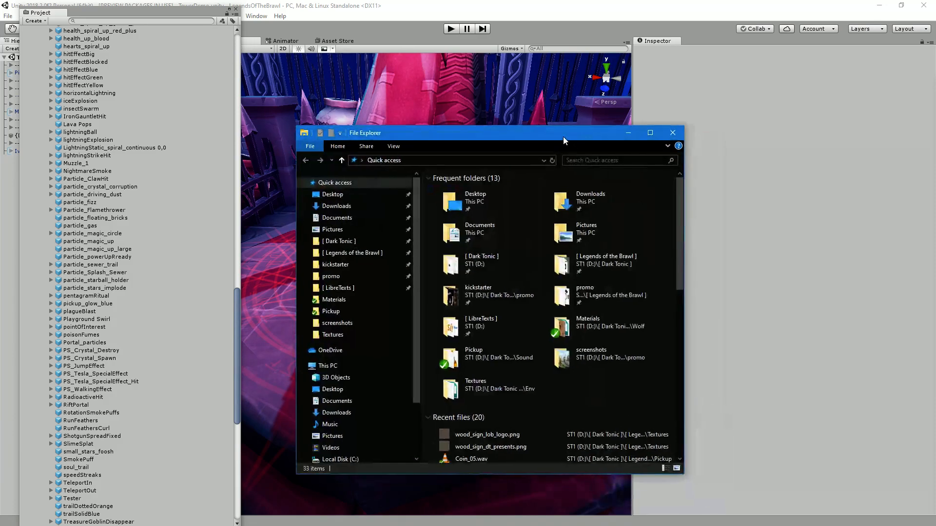
click(371, 215)
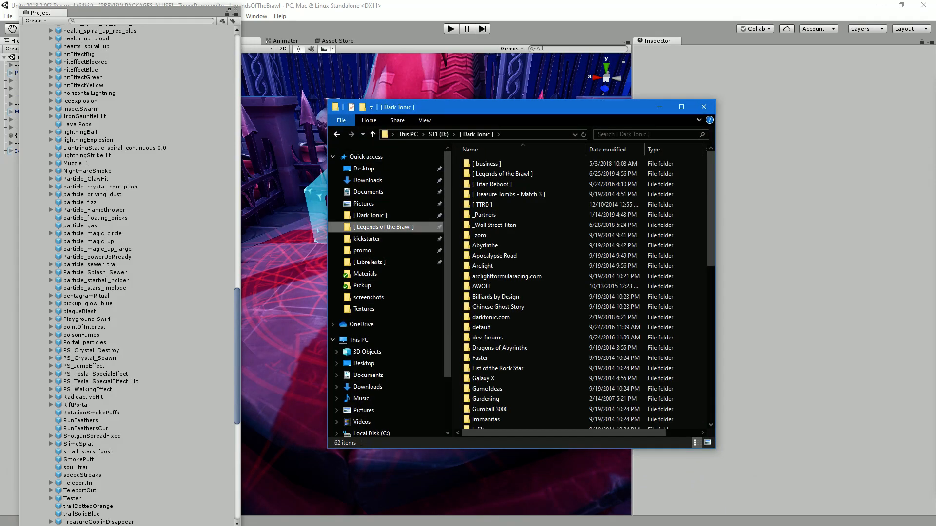
click(384, 226)
double_click(482, 194)
double_click(480, 164)
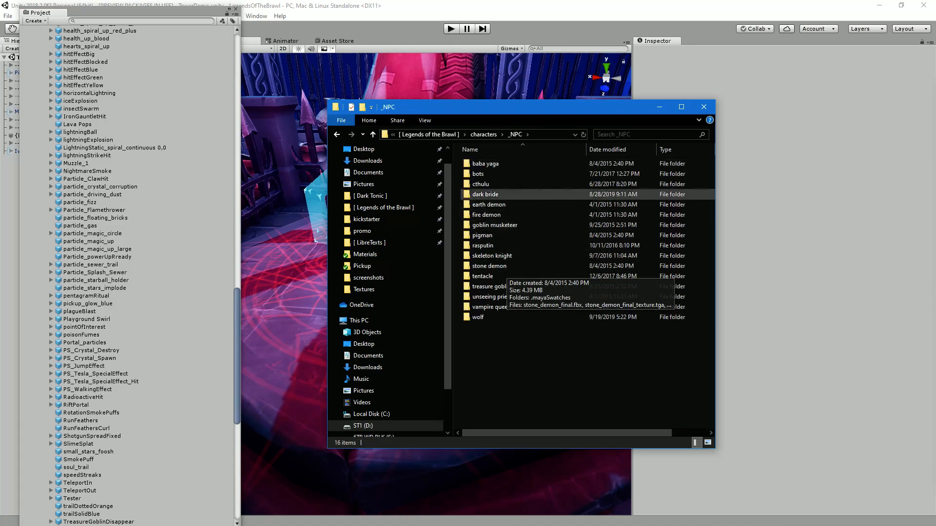
double_click(478, 317)
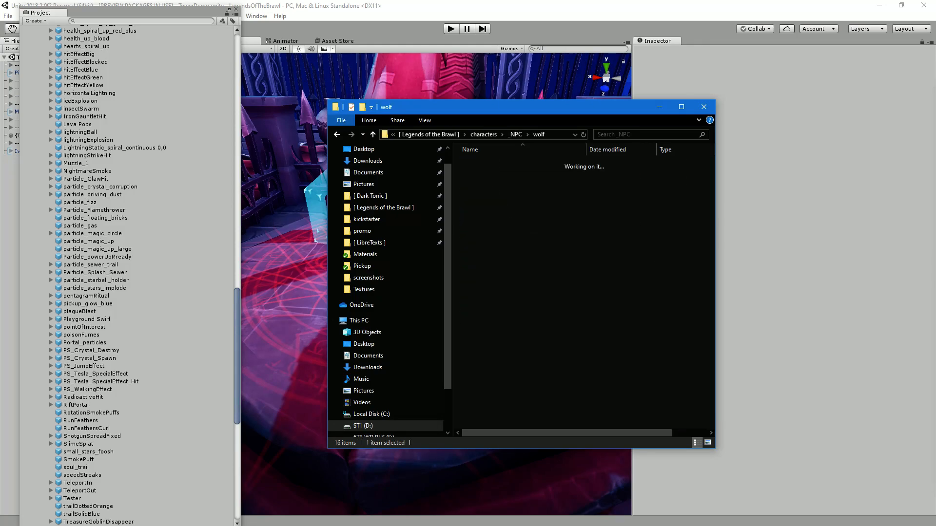
drag(715, 247, 814, 247)
scroll(761, 253, down, 6)
scroll(634, 293, down, 6)
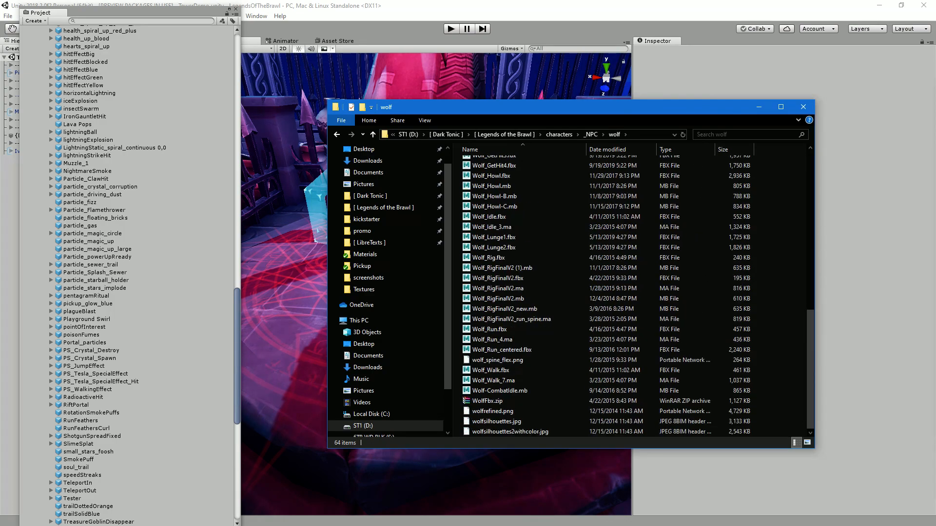
In Unity's project assets, expand _AssetSources > Char > NPC > Wolf
drag(237, 356, 237, 100)
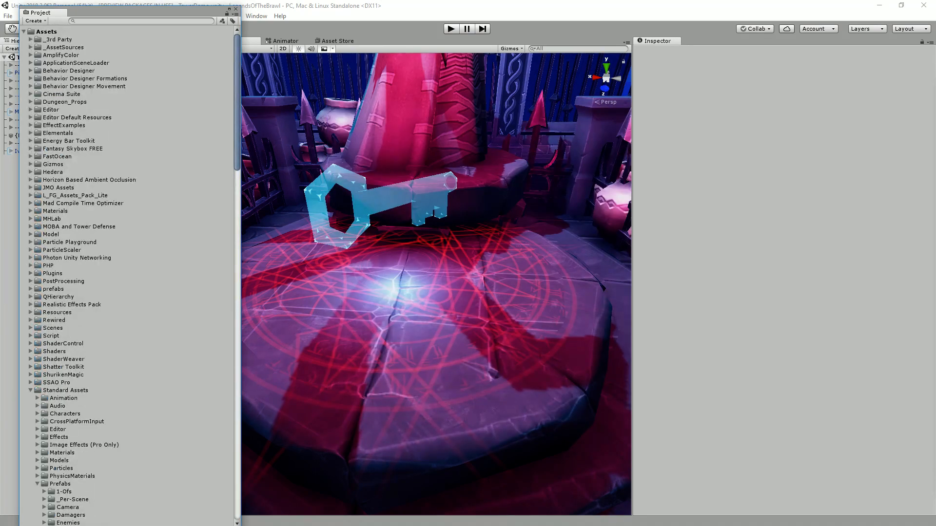
click(30, 47)
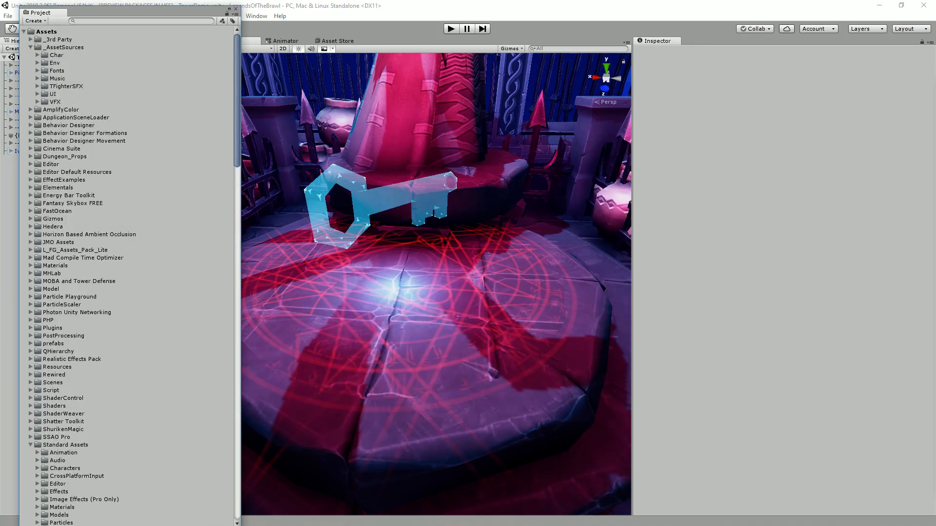
click(37, 55)
click(45, 63)
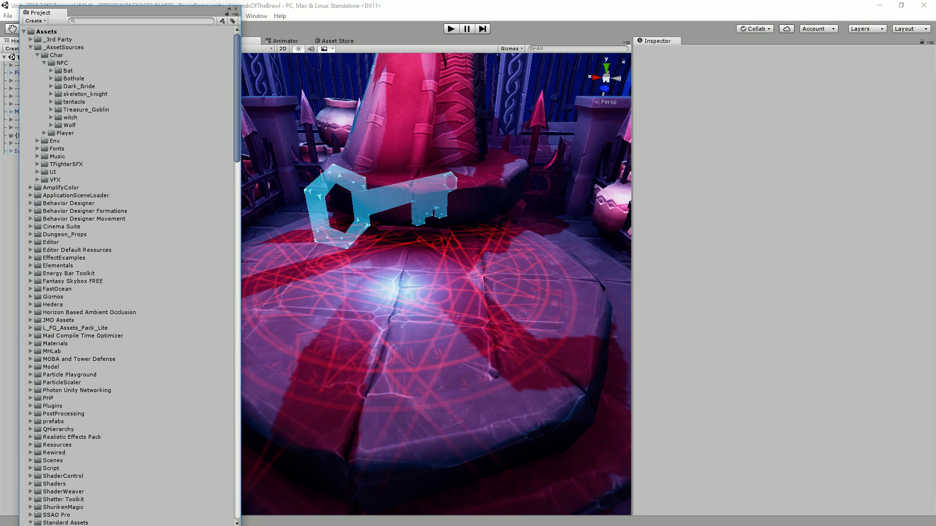
click(50, 125)
Sort the wolf files by date and import Wolf_AirFlail, Wolf_GetHit2, Wolf_GetHit3, Wolf_GetHit4, Wolf_Lunge1 and Wolf_Lunge2 FBX files into Unity's Wolf folder
key(alt+Tab)
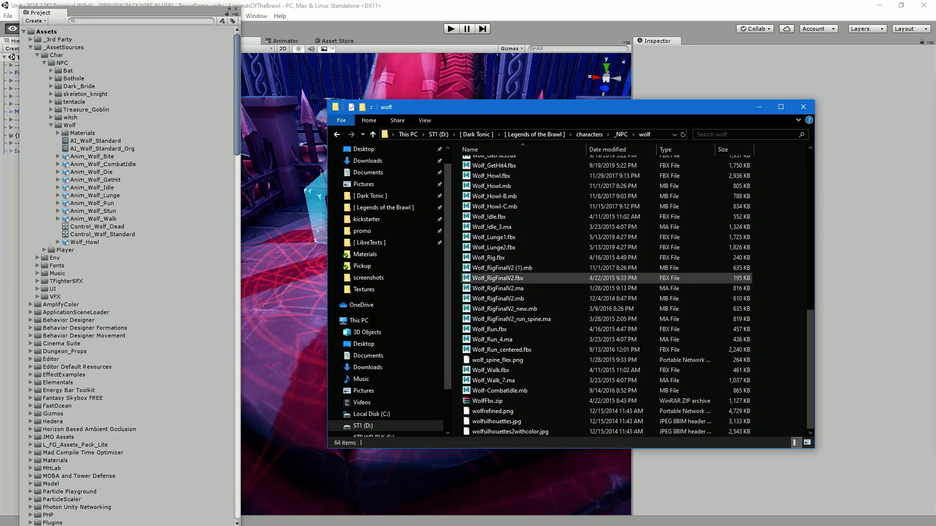
scroll(536, 294, up, 8)
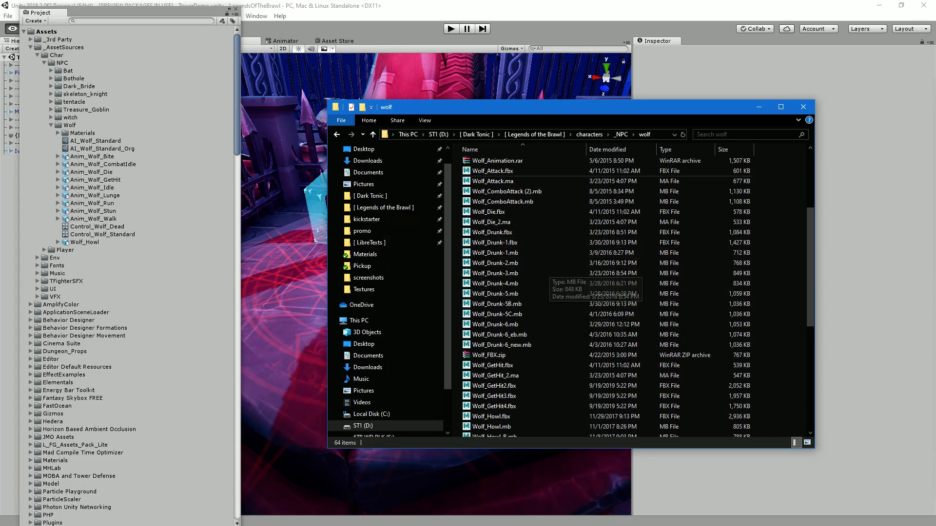
click(606, 149)
click(605, 163)
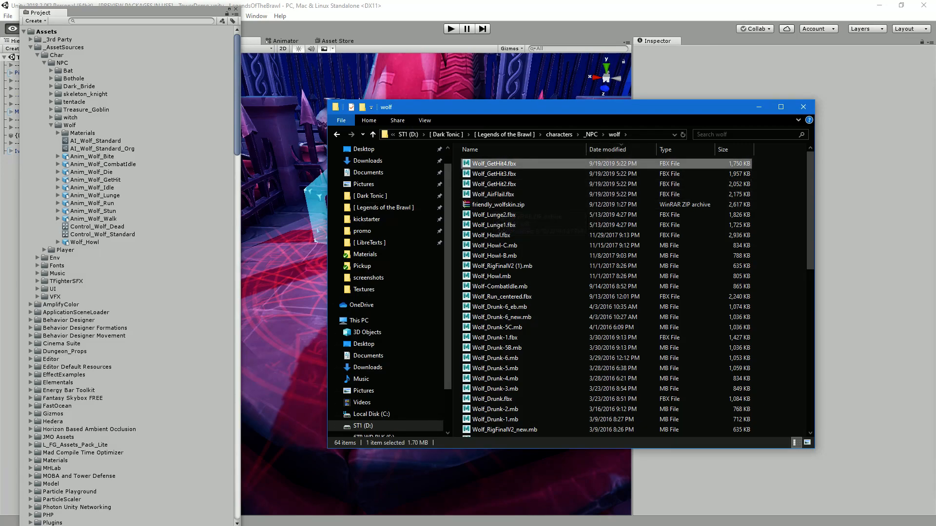
shift+click(605, 194)
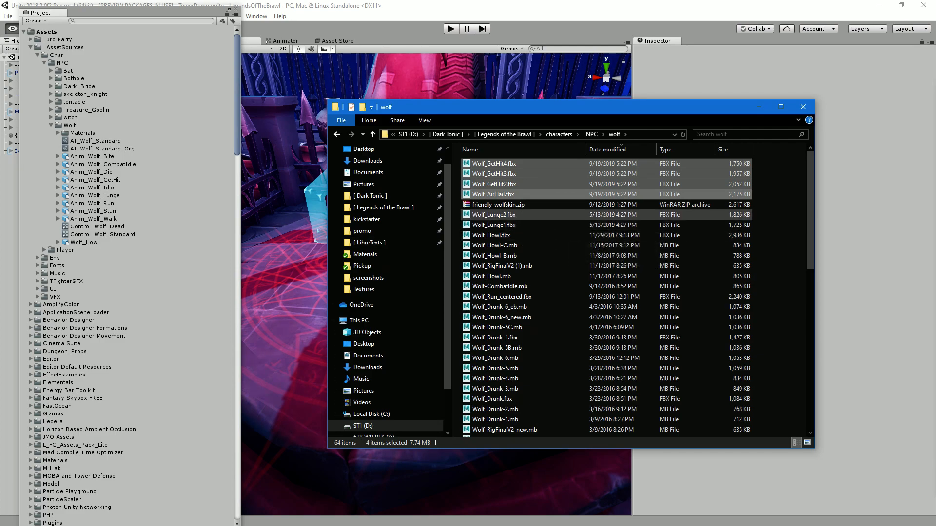
ctrl+click(506, 215)
ctrl+click(507, 225)
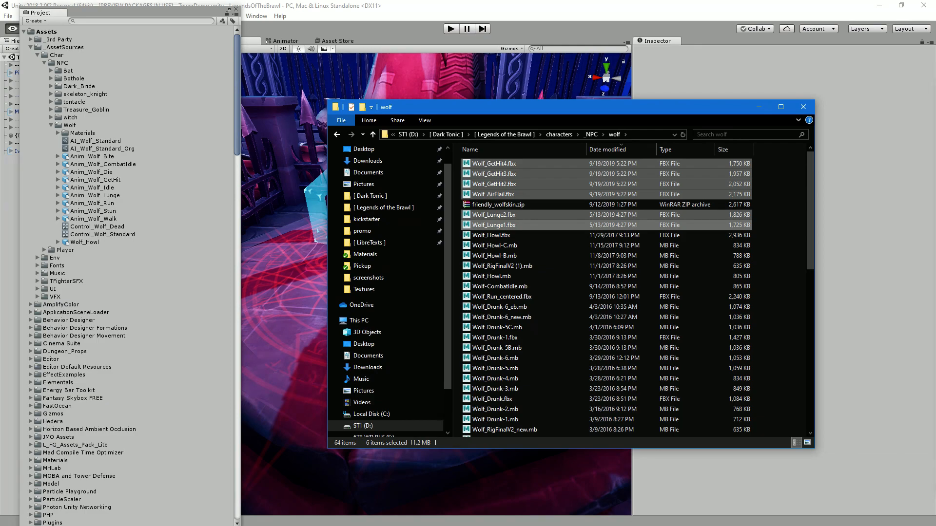
drag(502, 215, 107, 125)
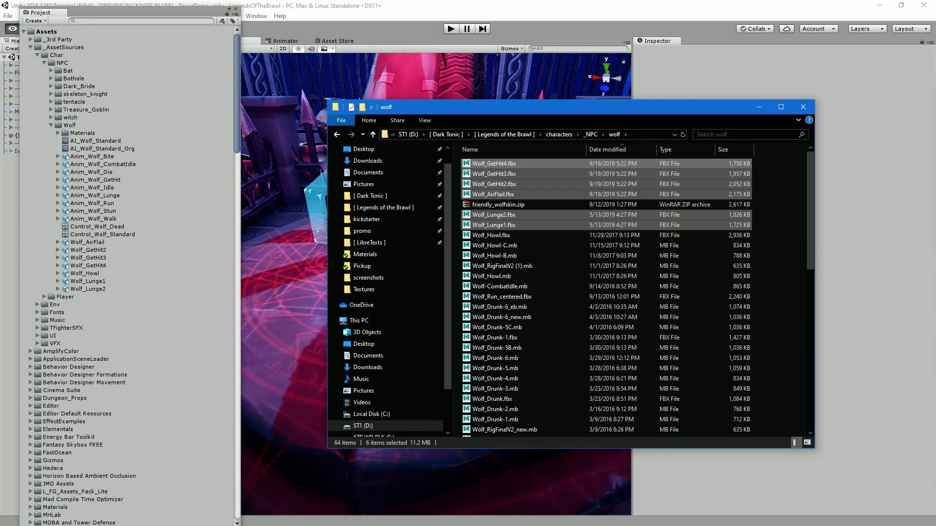
drag(661, 109, 0, 68)
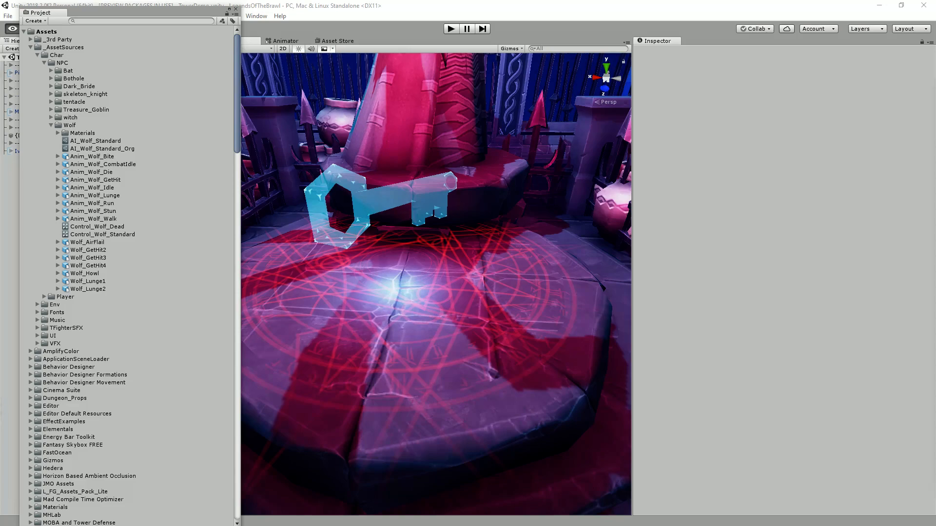
Review the materials, animation, rig and model import settings of the Anim_Wolf_Lunge asset
click(95, 196)
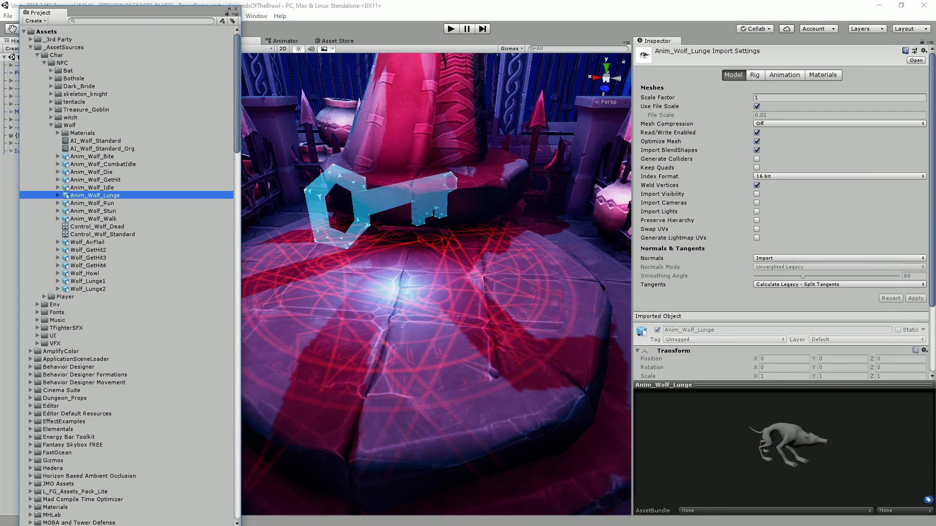
click(823, 75)
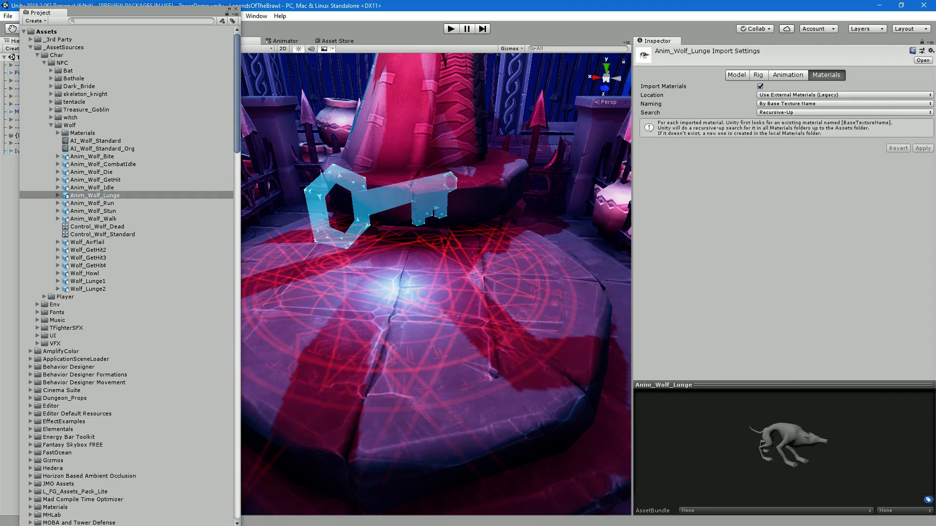
click(788, 75)
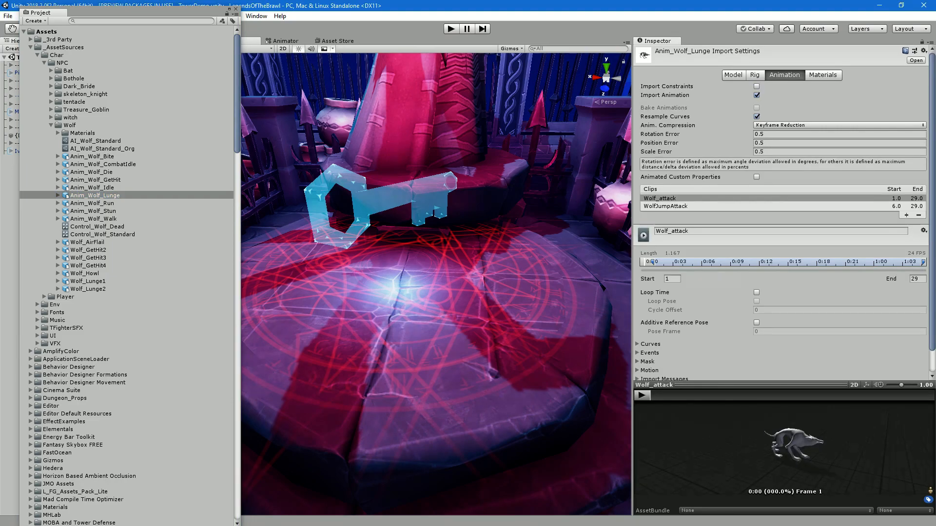
click(755, 75)
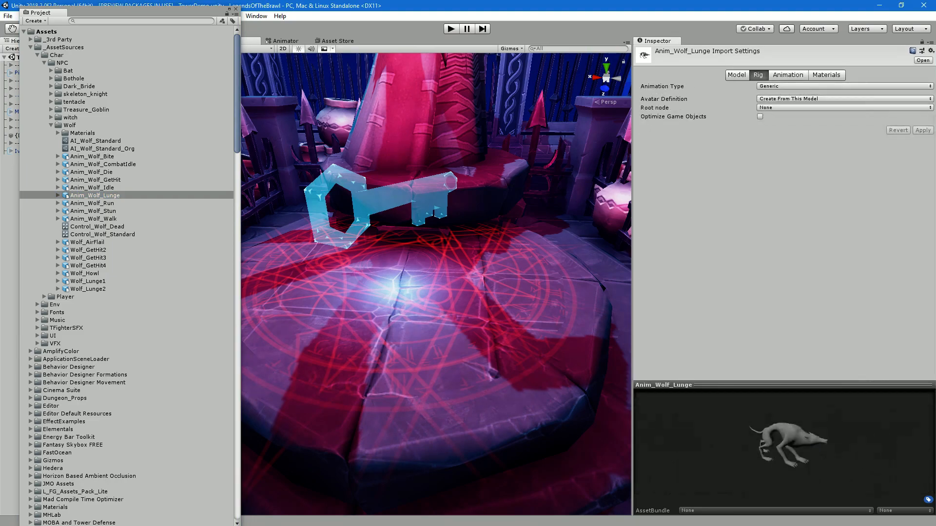
click(733, 75)
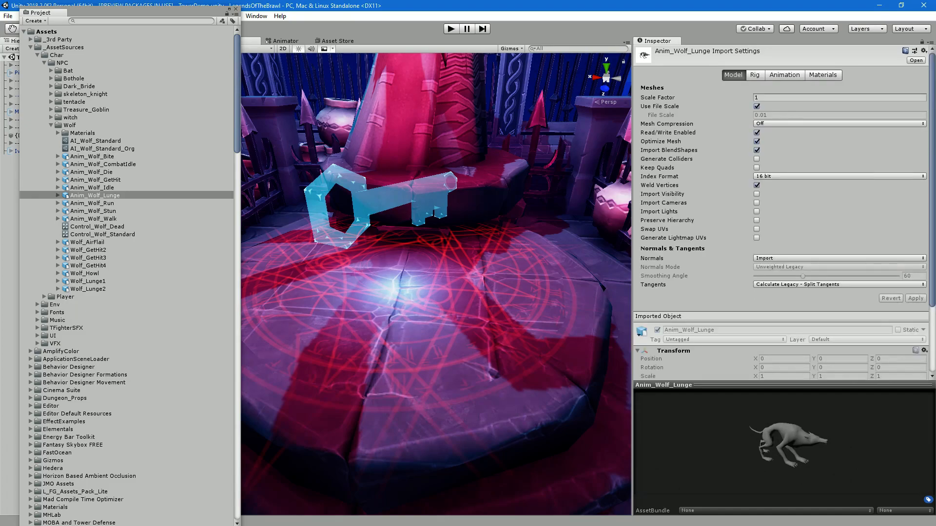
Compare the model import settings of Wolf_AirFlail with those of Anim_Wolf_Die and Anim_Wolf_Lunge
click(87, 242)
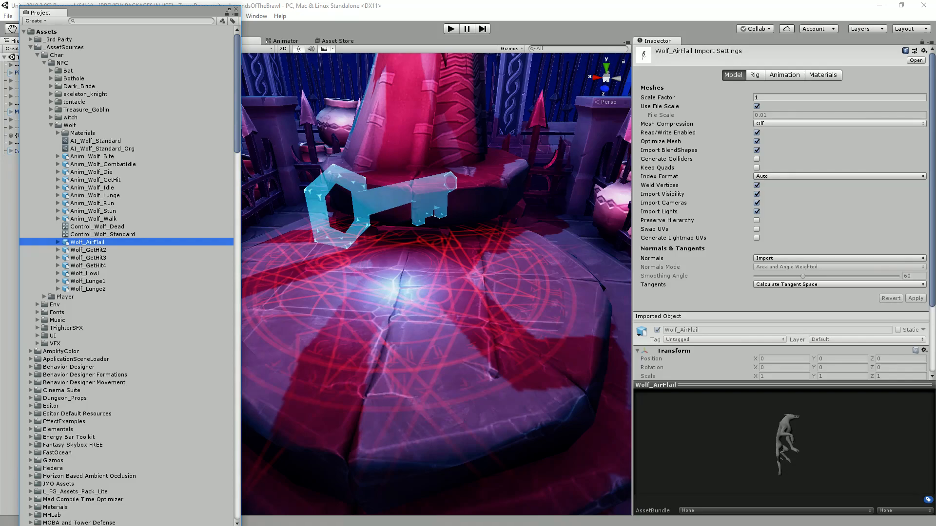
click(91, 172)
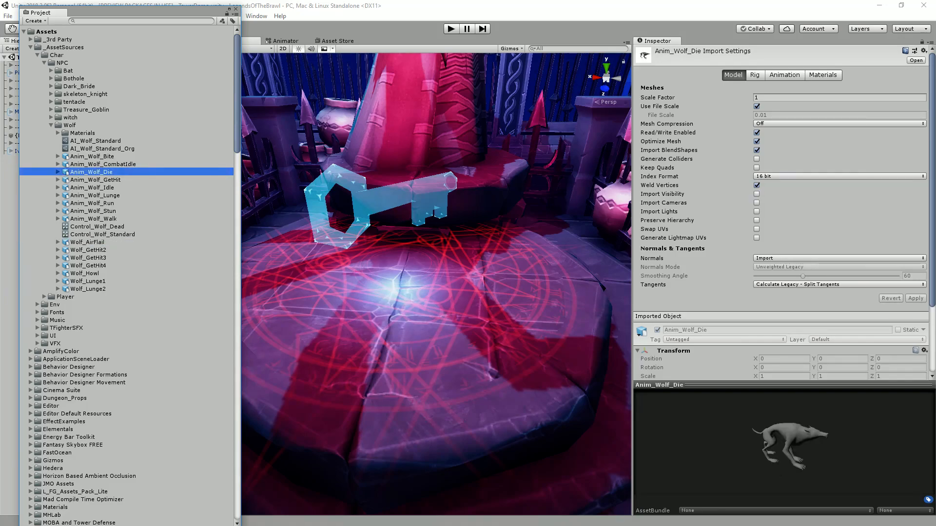
click(95, 196)
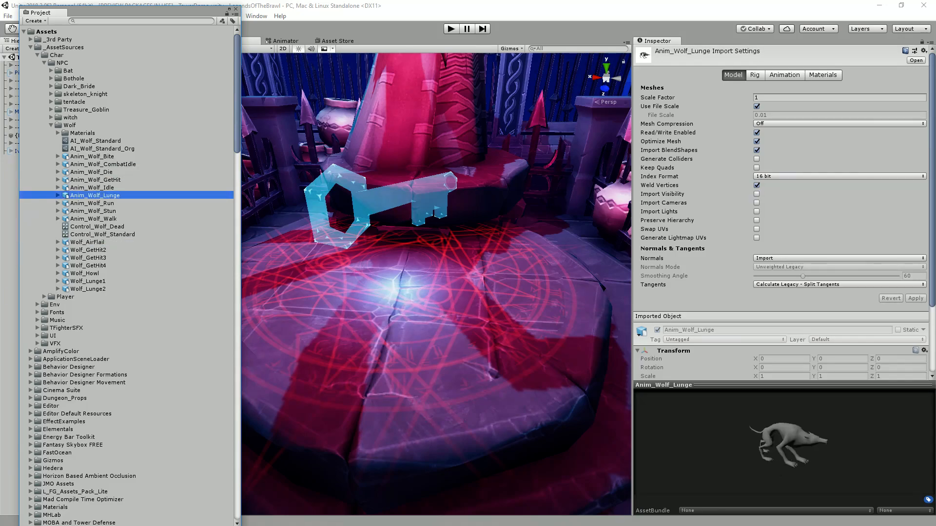
Paste a screenshot of the Anim_Wolf_Lunge model import settings into IrfanView, crop it to the settings area and move it aside for reference
right_click(436, 283)
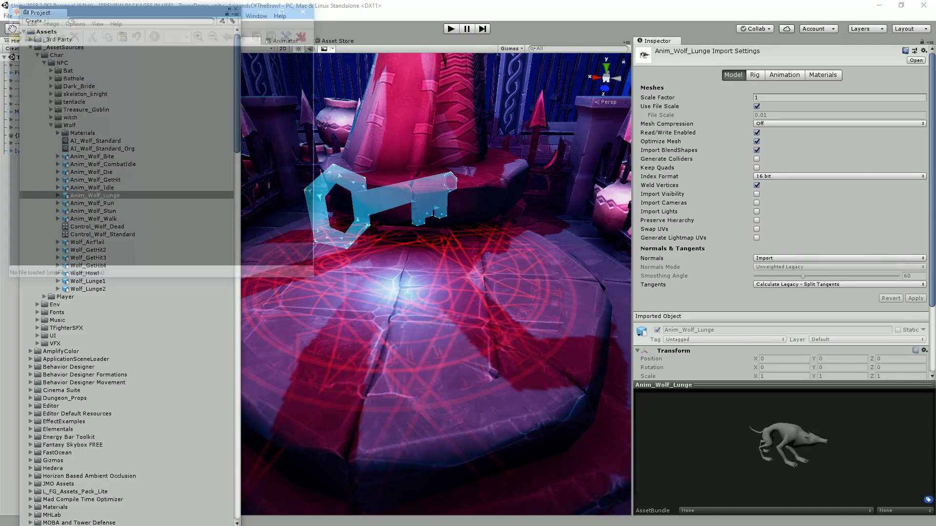
key(ctrl+v)
right_drag(436, 283, 419, 277)
drag(629, 91, 914, 366)
key(ctrl+y)
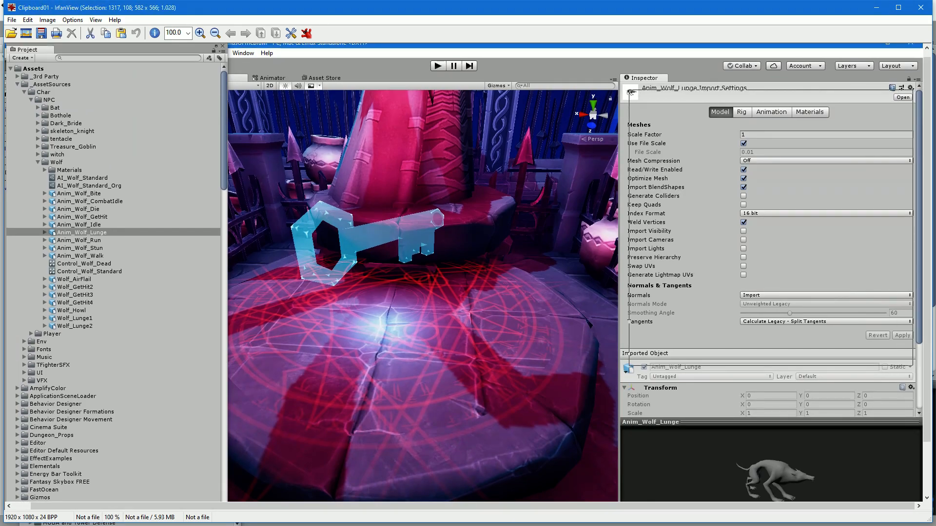
drag(147, 7, 935, 163)
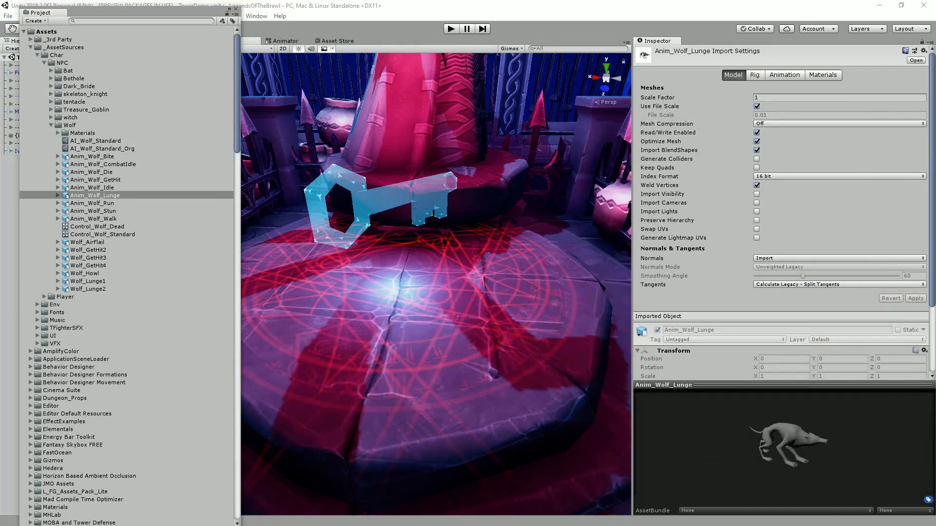
Back in Unity, turn off Import Lights and Import Cameras for Wolf_AirFlail, then select all seven new wolf files and apply the pending change
click(88, 242)
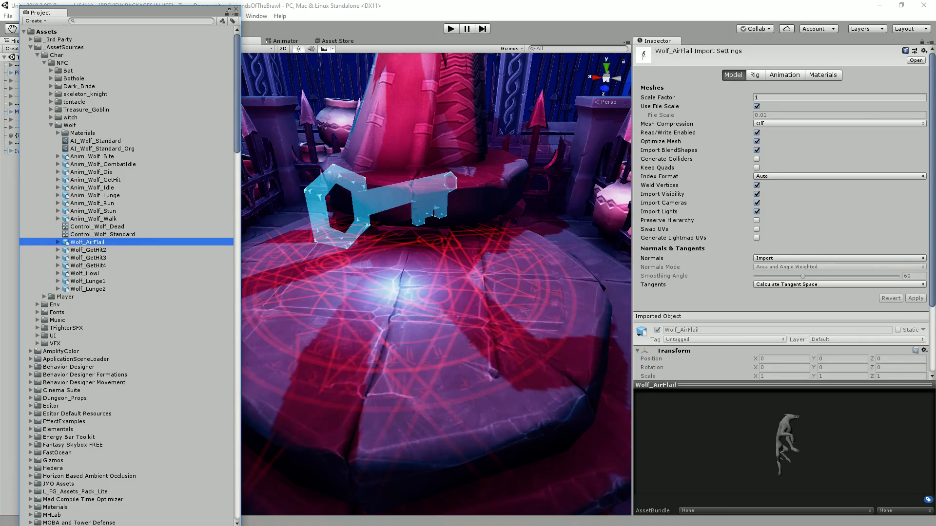
click(757, 211)
click(756, 202)
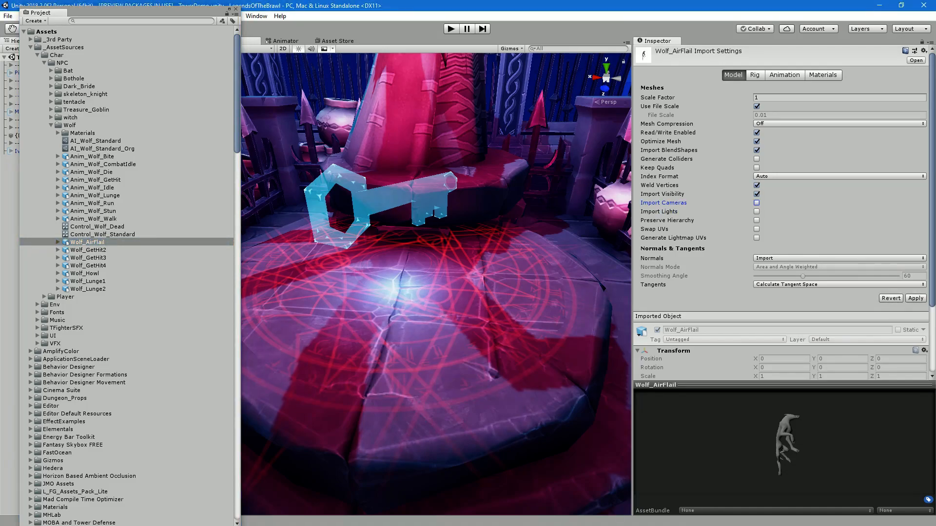
shift+click(88, 289)
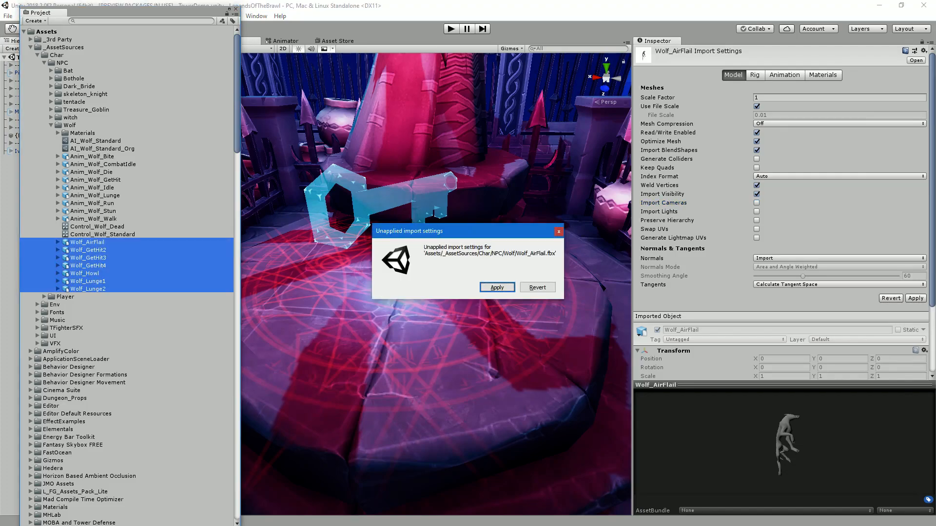
click(496, 287)
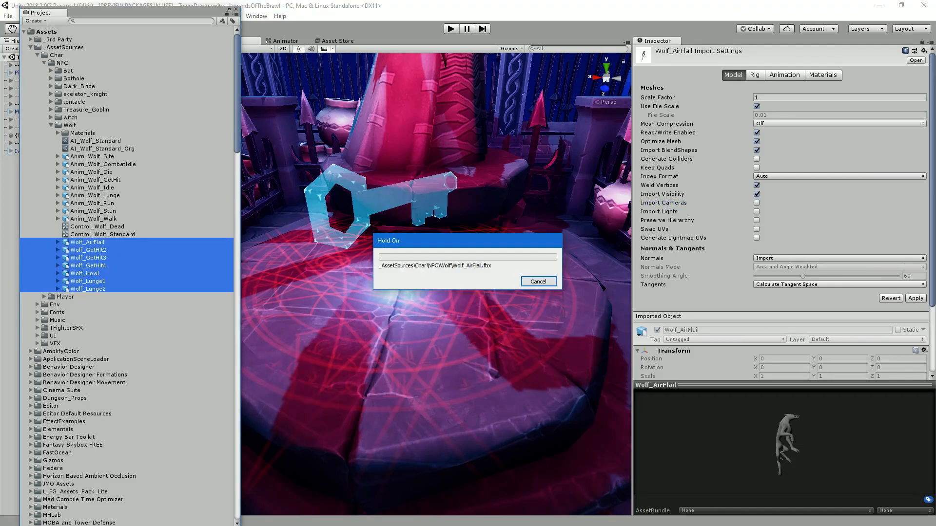
For the seven new wolf files, turn off Import Lights, Import Cameras and Import Visibility, set Index Format to 16 bit, and apply
click(760, 212)
click(760, 212)
click(760, 202)
click(760, 194)
click(760, 202)
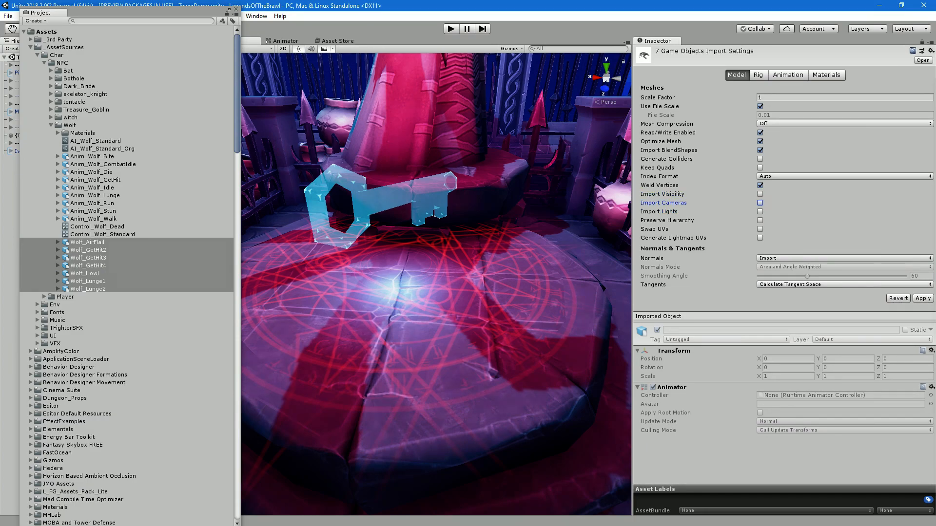
click(780, 176)
click(780, 193)
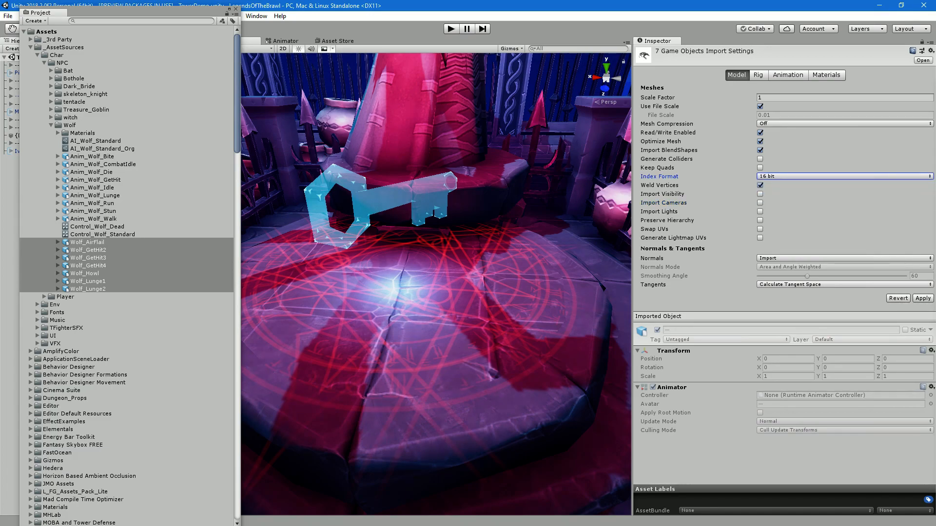
click(923, 298)
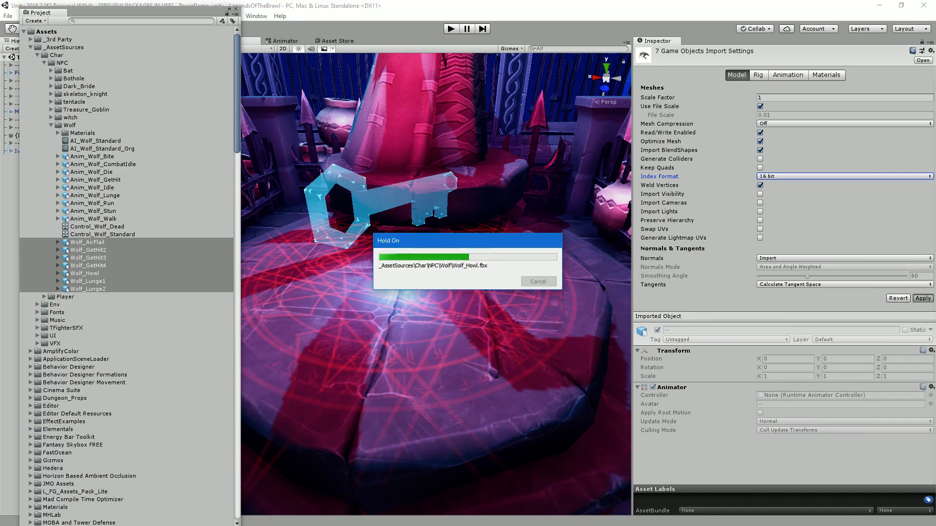
Review the new wolf files' materials, animation and rig import settings, and compare the Wolf_AirFlail rig with that of Anim_Wolf_GetHit
click(826, 75)
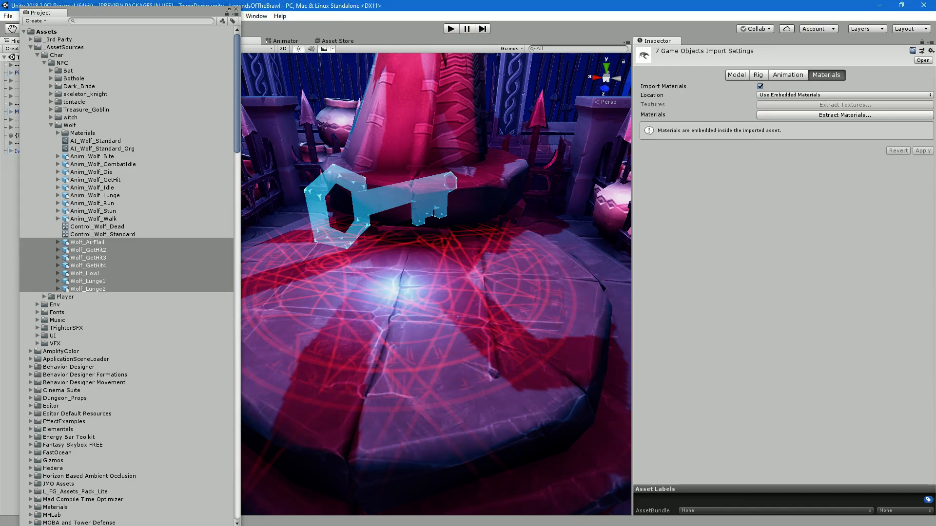
click(788, 75)
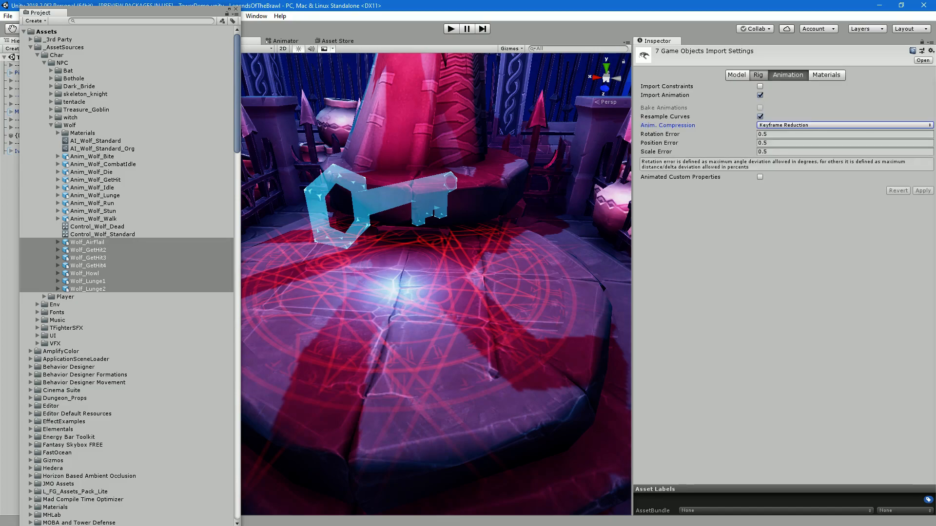
click(758, 75)
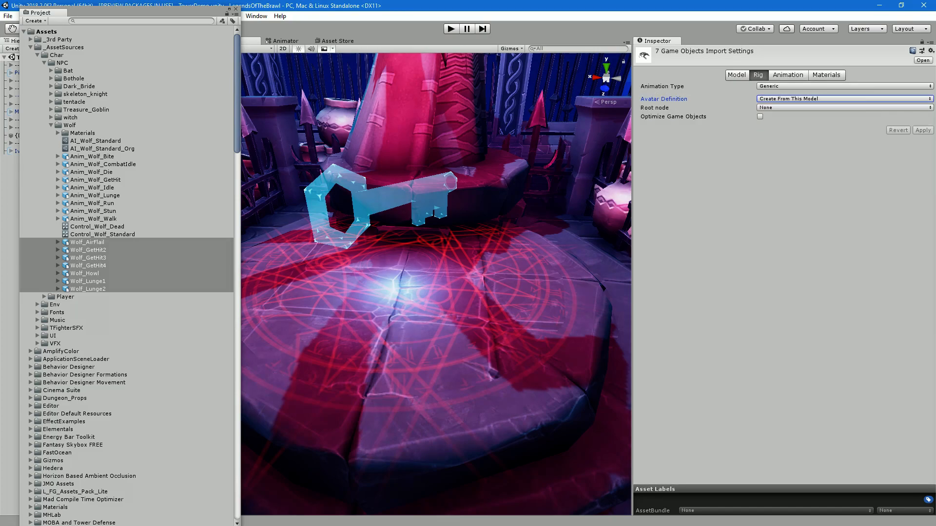
click(87, 242)
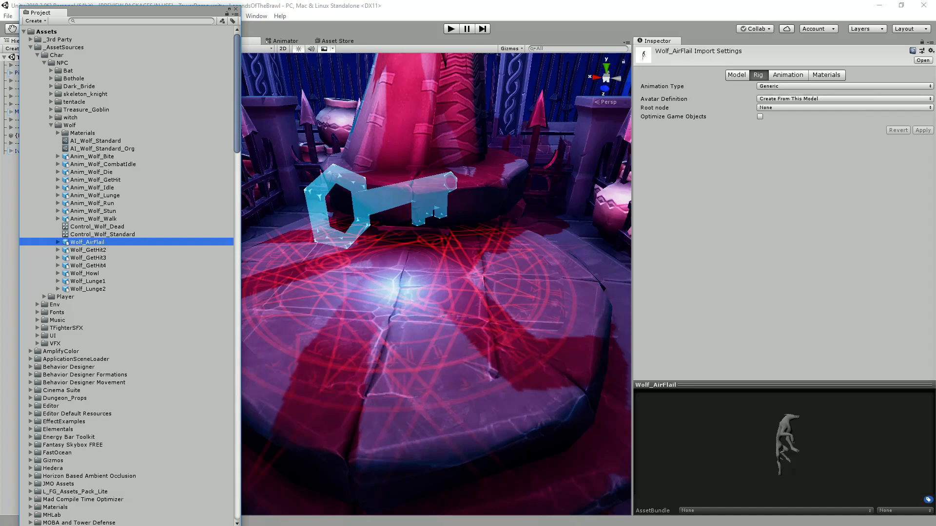
click(95, 180)
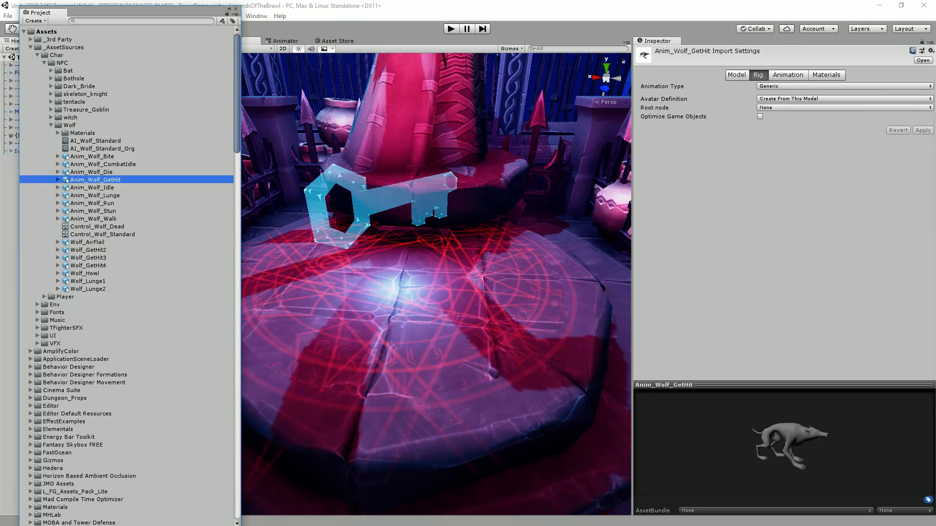
Place Wolf_GetHit3 and Anim_Wolf_Idle in the TowerDemo scene near HPL_HeroicPose_1 to compare the two wolf models
drag(132, 9, 0, 17)
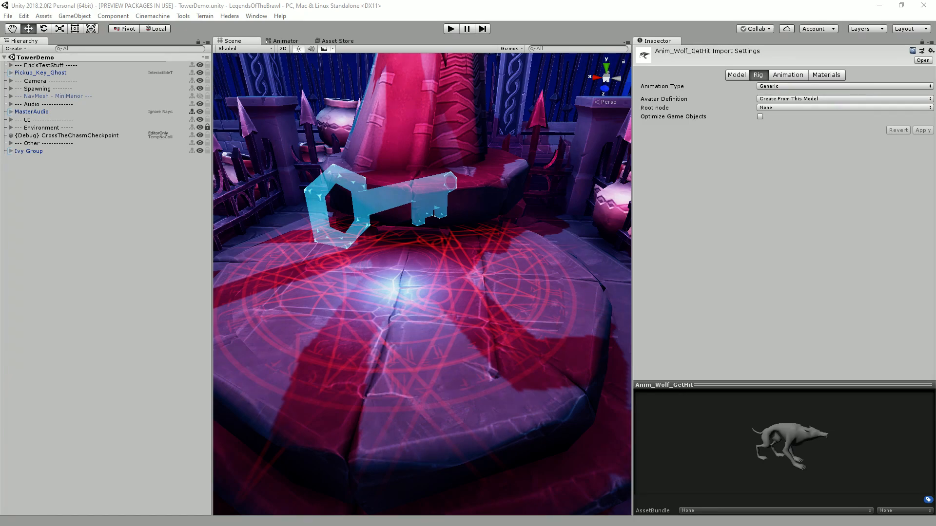
click(11, 65)
double_click(47, 104)
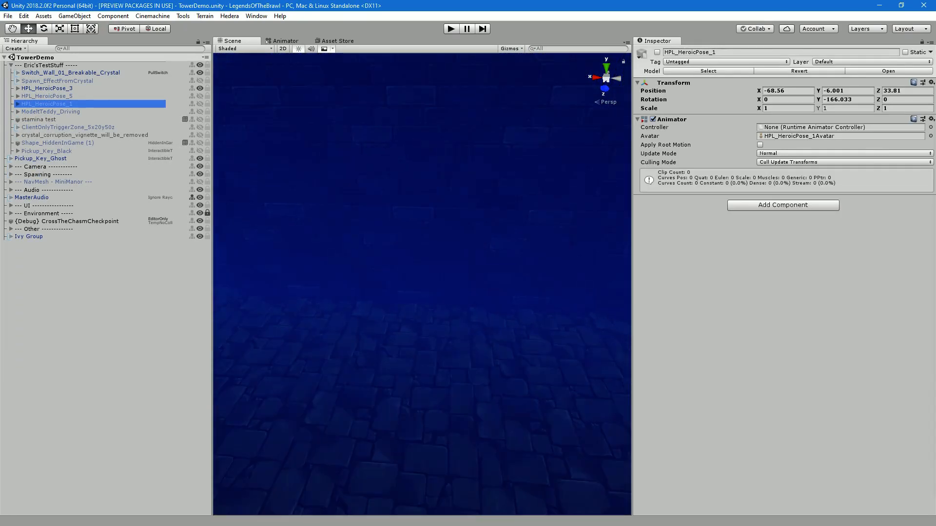
alt+drag(341, 273, 561, 272)
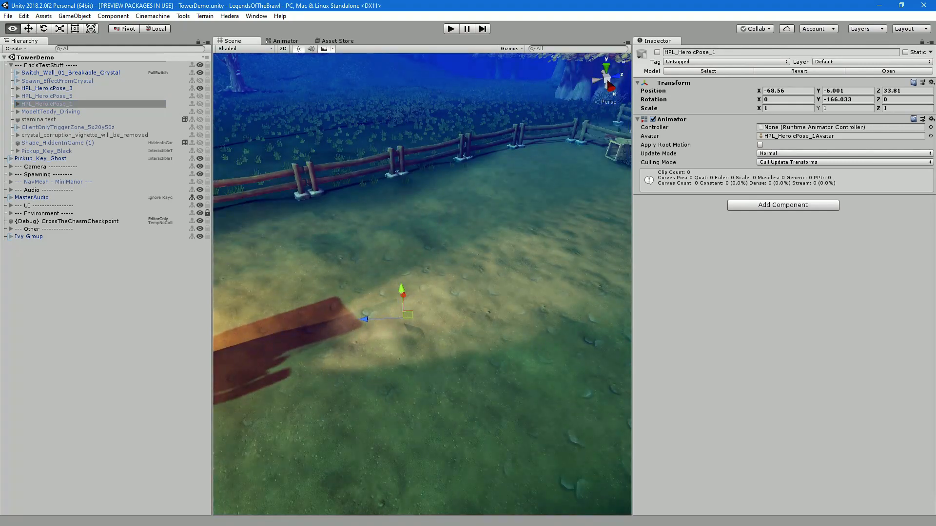
alt+drag(243, 292, 609, 272)
drag(0, 51, 122, 20)
drag(67, 268, 385, 260)
drag(71, 198, 270, 300)
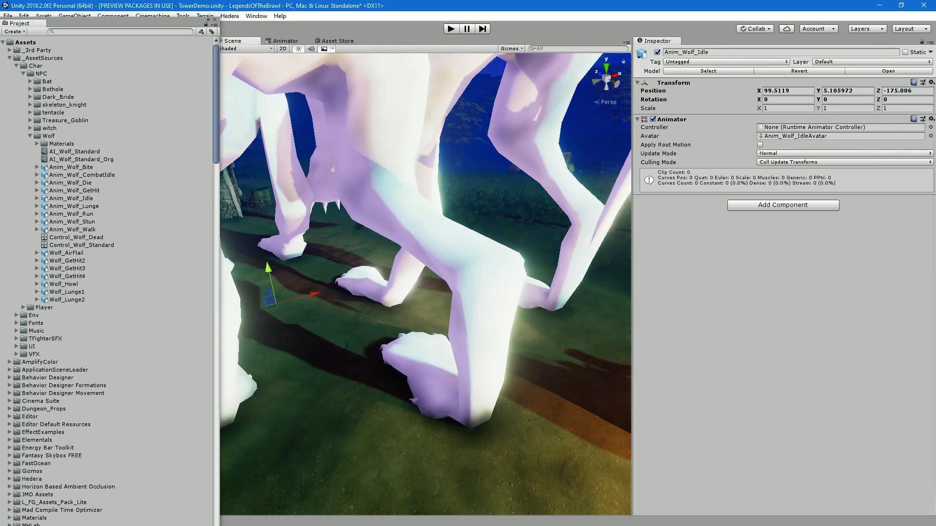
scroll(425, 284, down, 8)
alt+drag(438, 280, 575, 229)
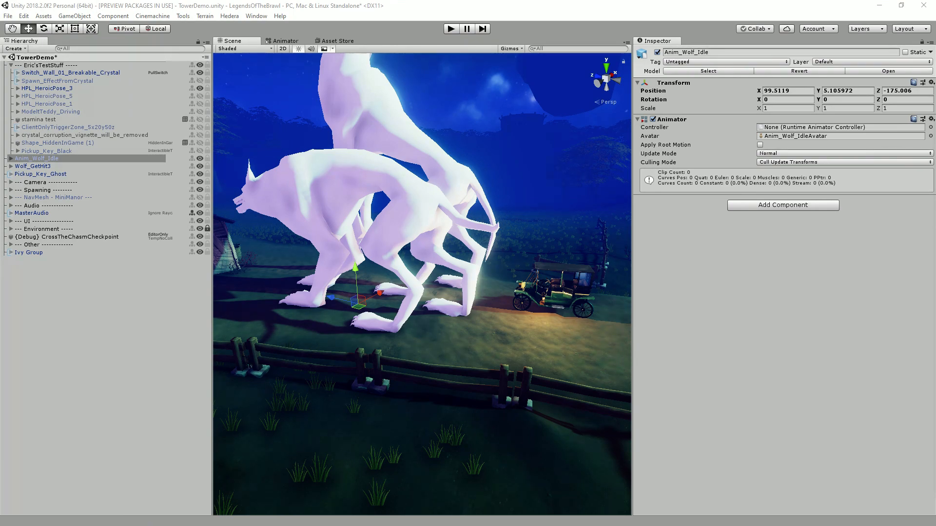
Delete Anim_Wolf_Idle and Wolf_GetHit3 from the scene
shift+click(33, 166)
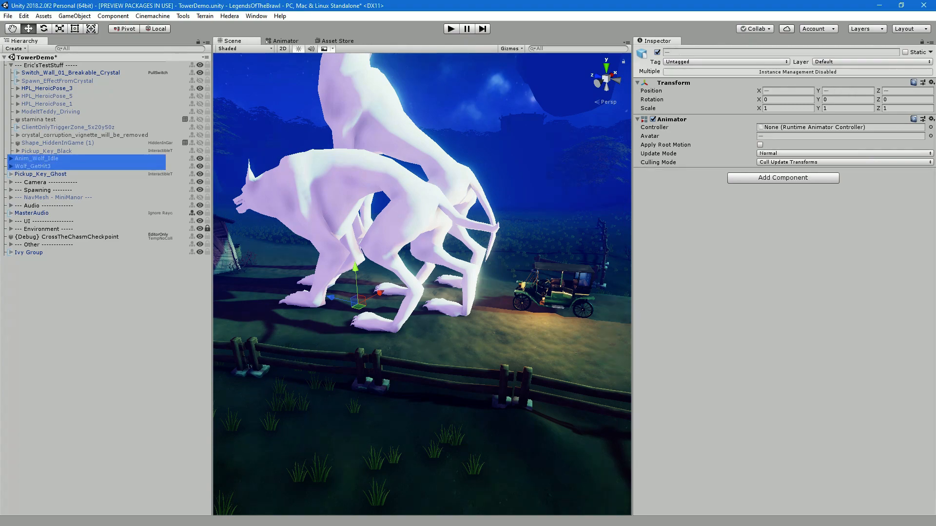
key(Delete)
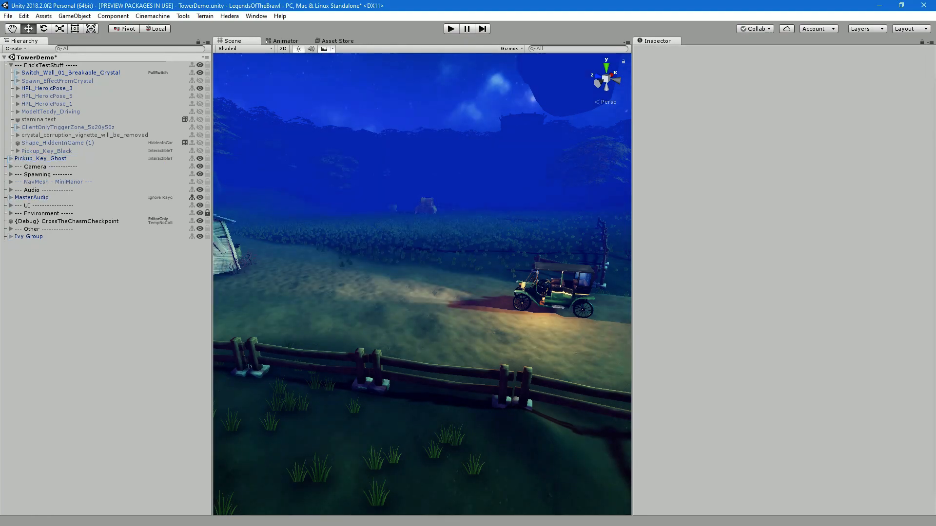
key(ctrl+5)
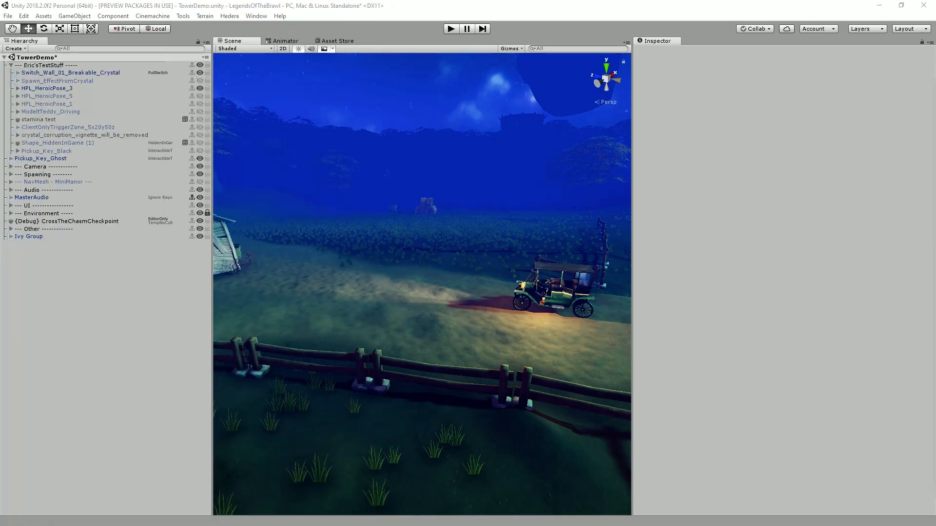
Bring the Game view over the editor, widen it until it displays at 1x scale, and start play mode
right_drag(422, 381, 422, 161)
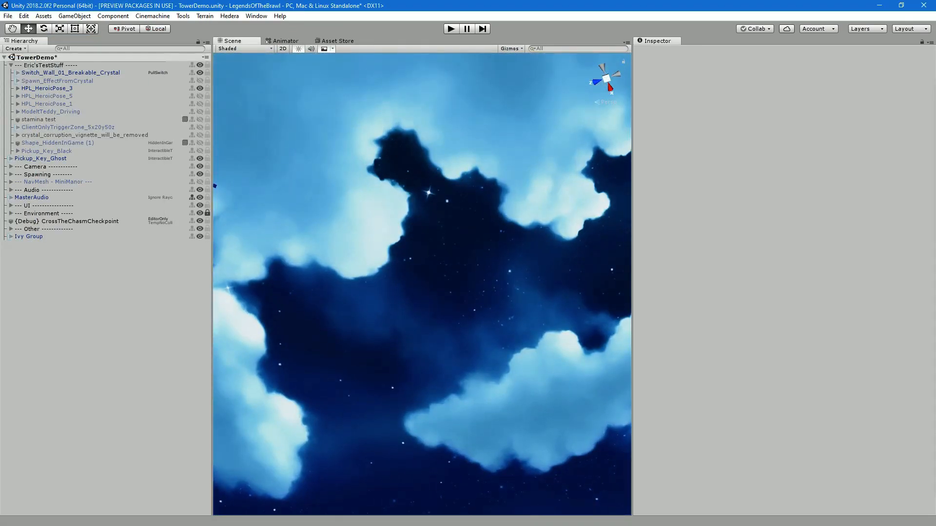
drag(609, 525, 366, 54)
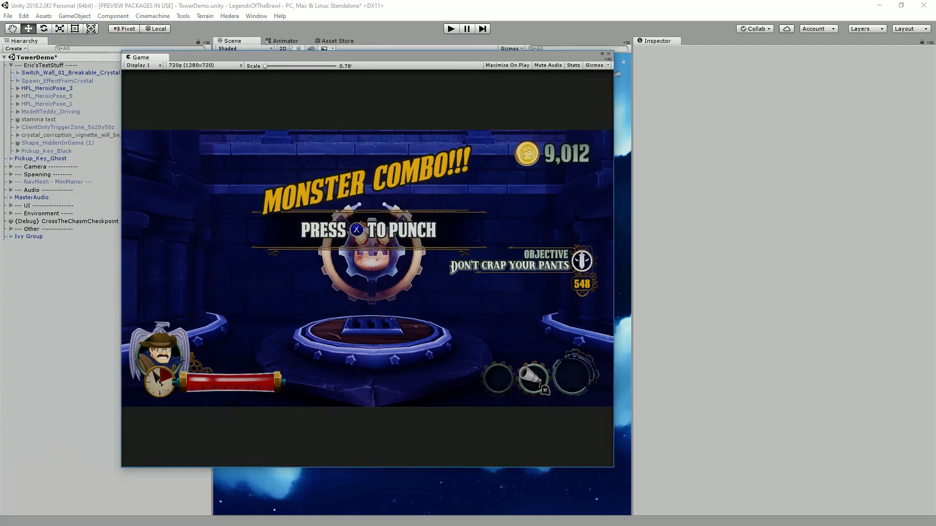
drag(613, 131, 845, 132)
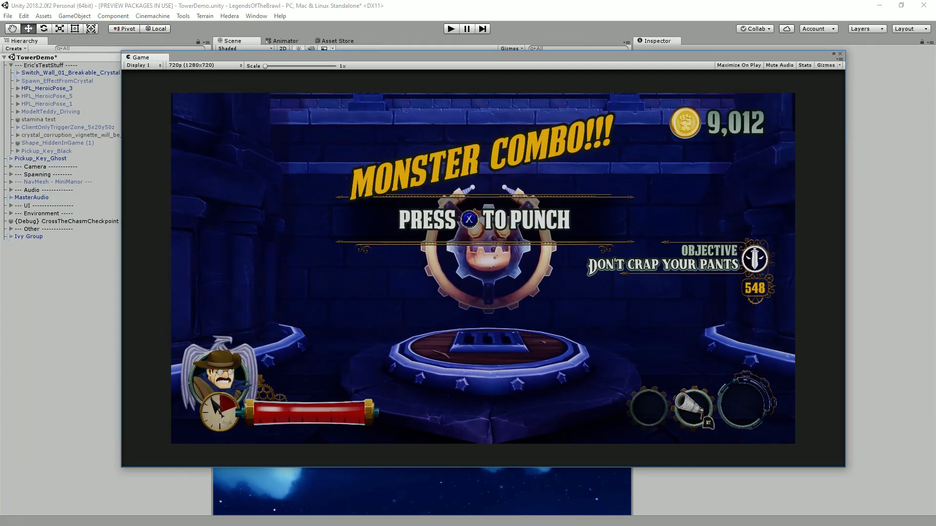
drag(141, 57, 127, 97)
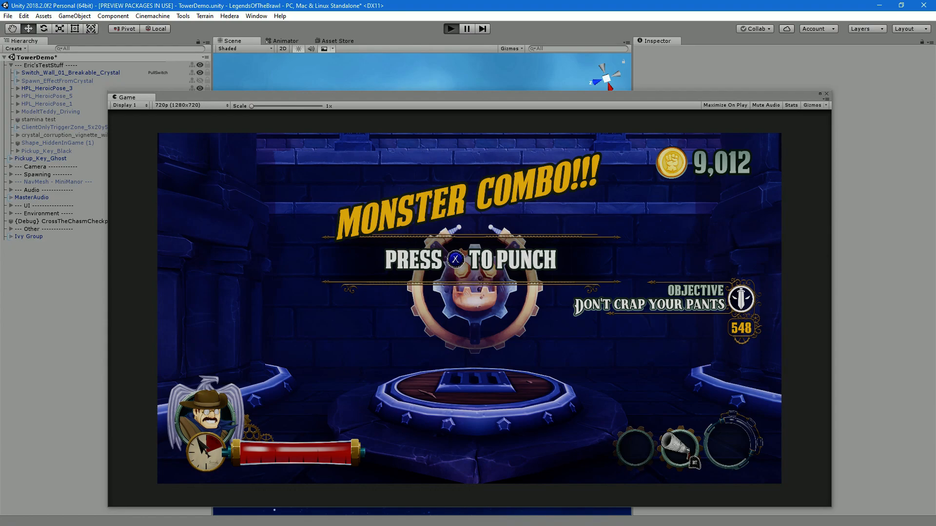
Check Wolf_AirFlail.fbx and Wolf_Lunge2.fbx in the wolf source folder in File Explorer, then move that window out of the way
drag(595, 525, 672, 58)
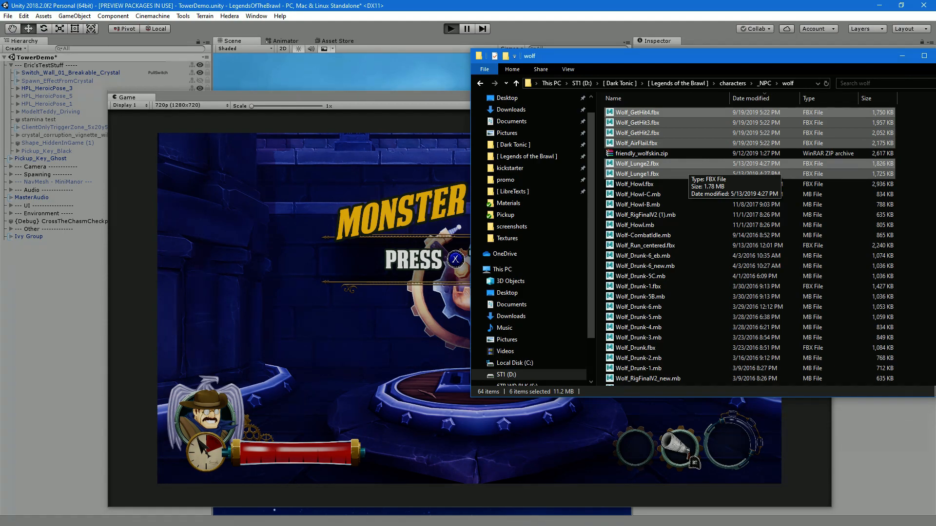
key(alt+Tab)
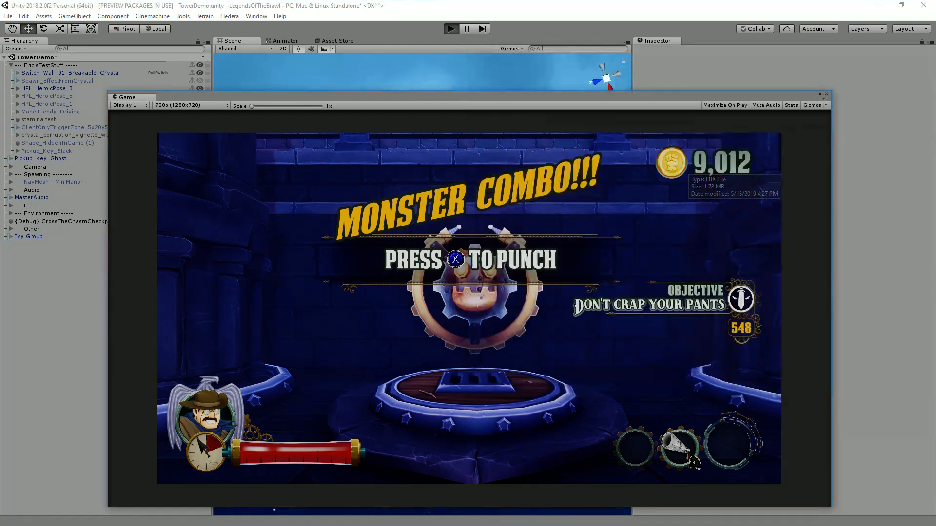
key(alt+Tab)
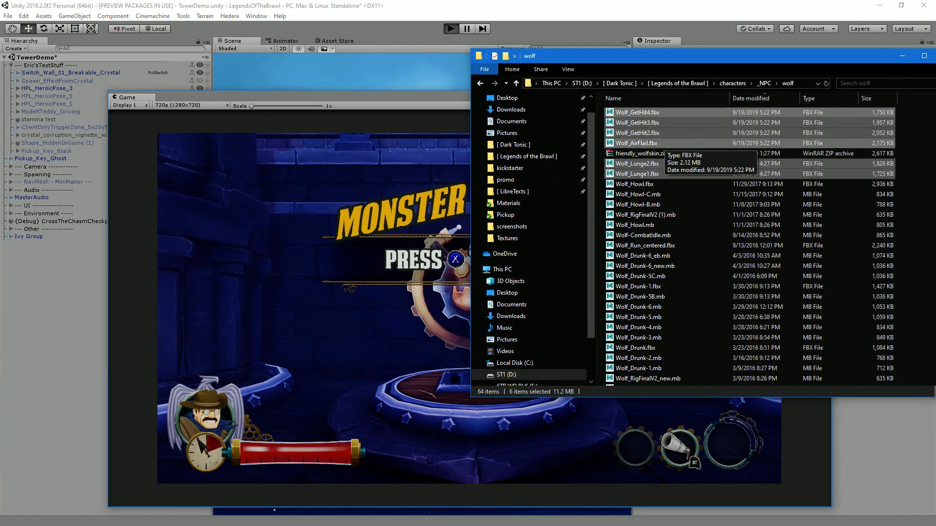
click(682, 142)
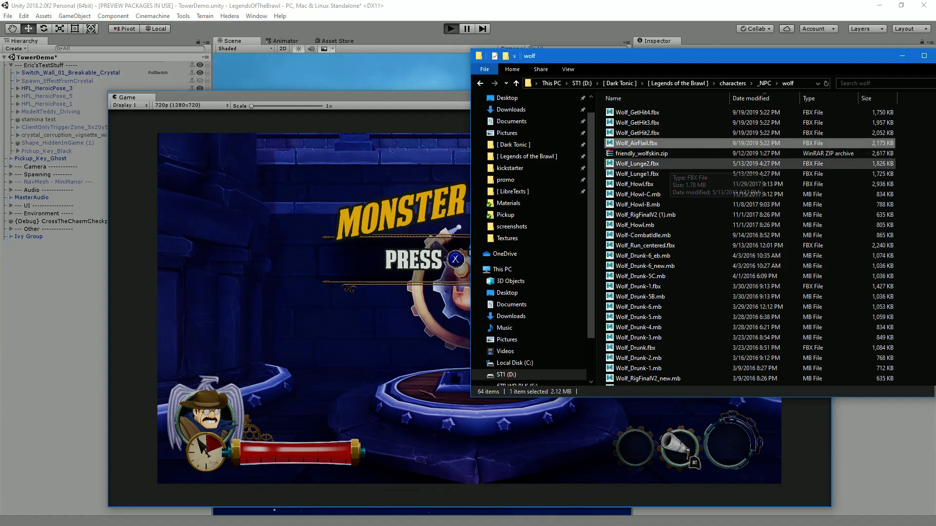
click(667, 164)
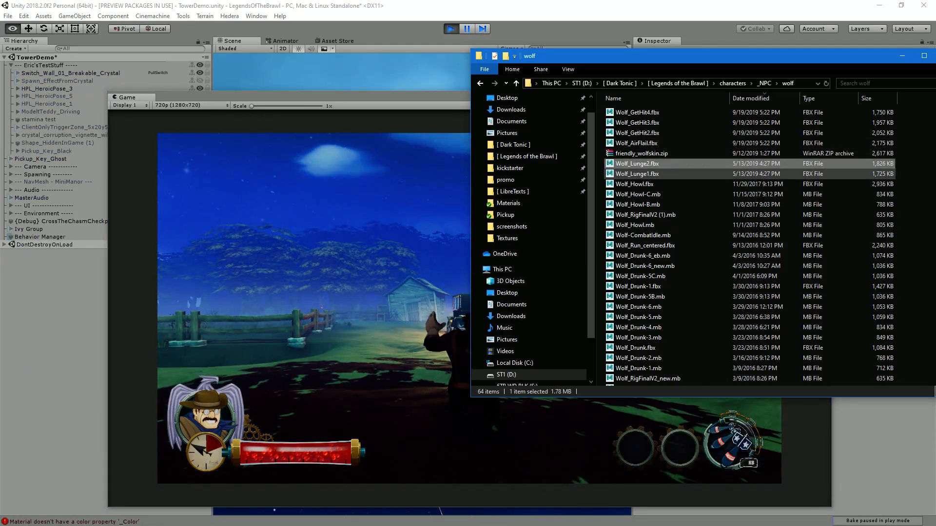
drag(657, 61, 0, 114)
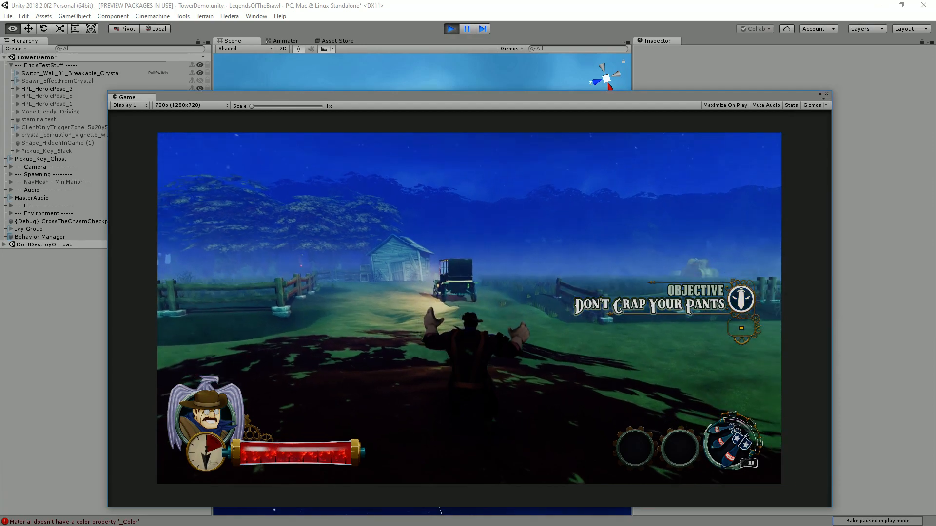
Open the pause menu of the running game
key(Escape)
key(Escape)
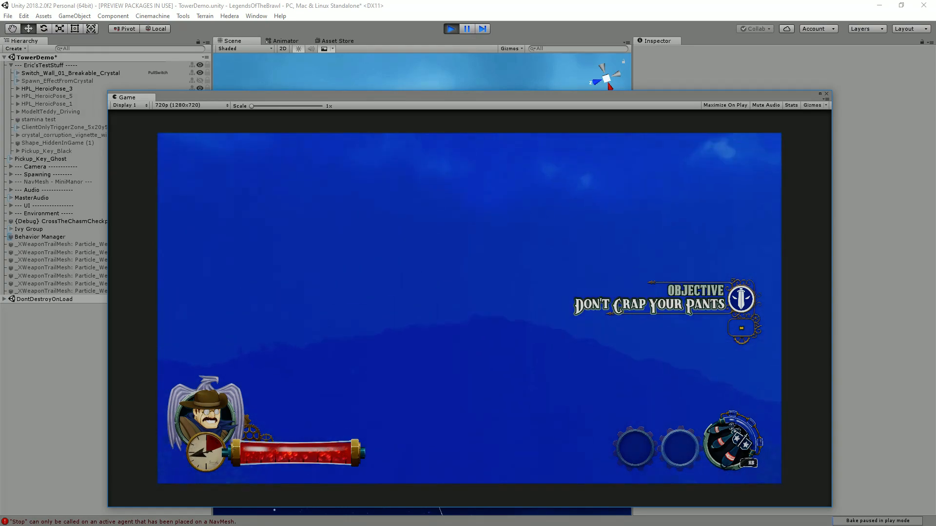
key(Escape)
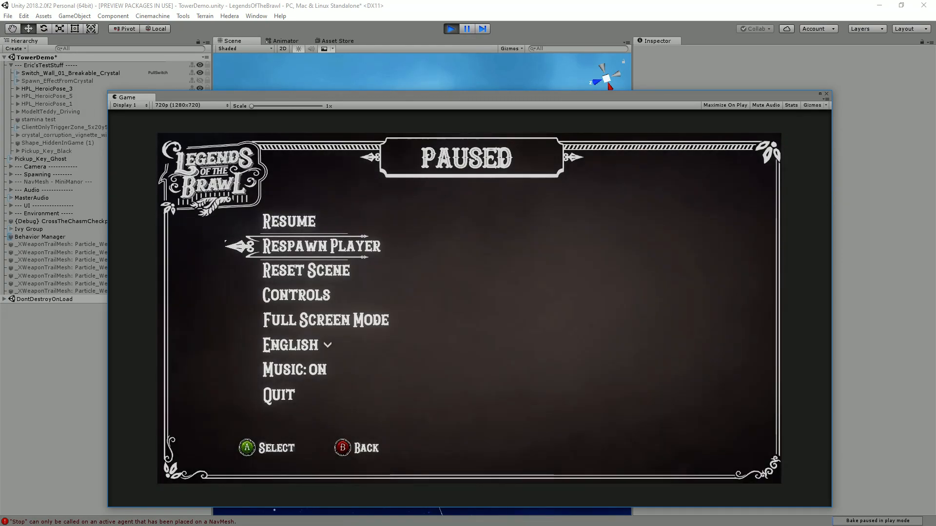
Stop play mode and move the floating Game view off the editor so the Scene view is unobstructed
key(ctrl+p)
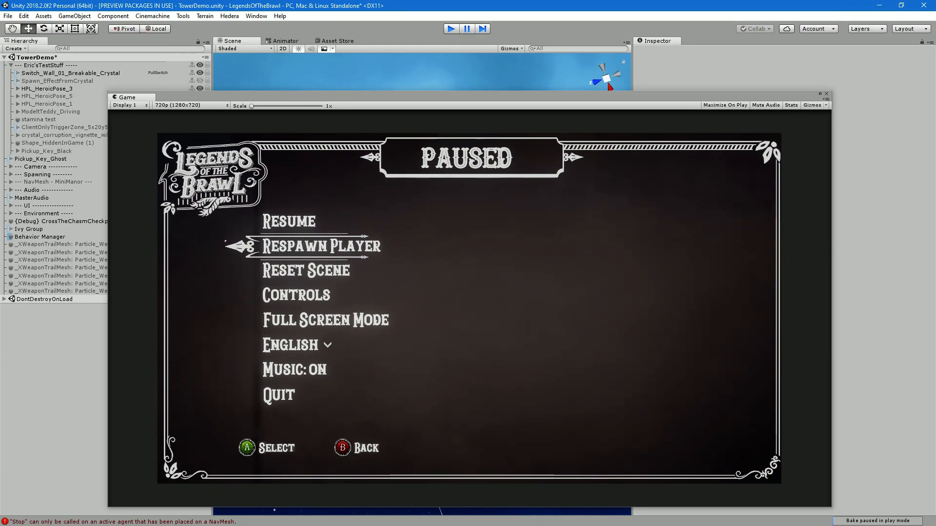
key(ctrl+p)
drag(302, 96, 935, 114)
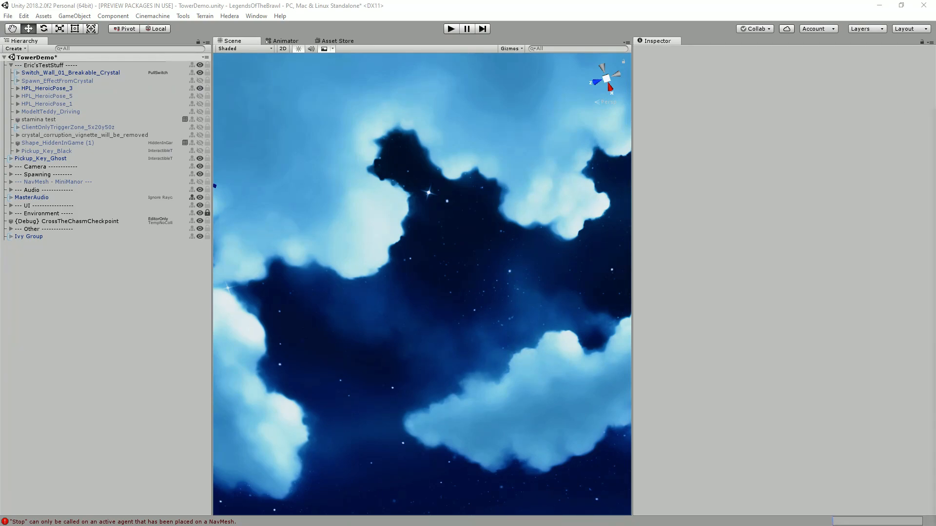
Mark "get new wolf anims into build" as done in the Trello to-do checklist, and return to Unity
key(alt+Tab)
key(alt+Tab)
key(alt+Tab)
key(alt+Tab)
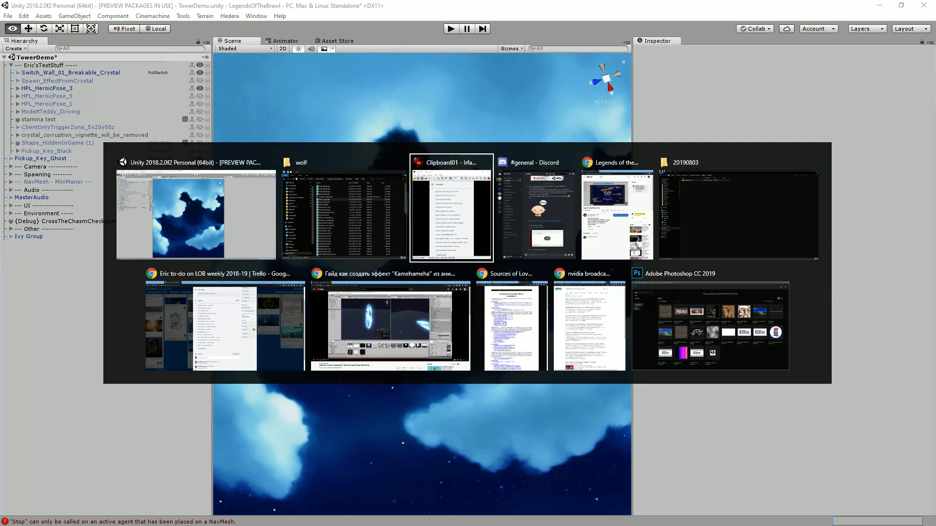
click(224, 322)
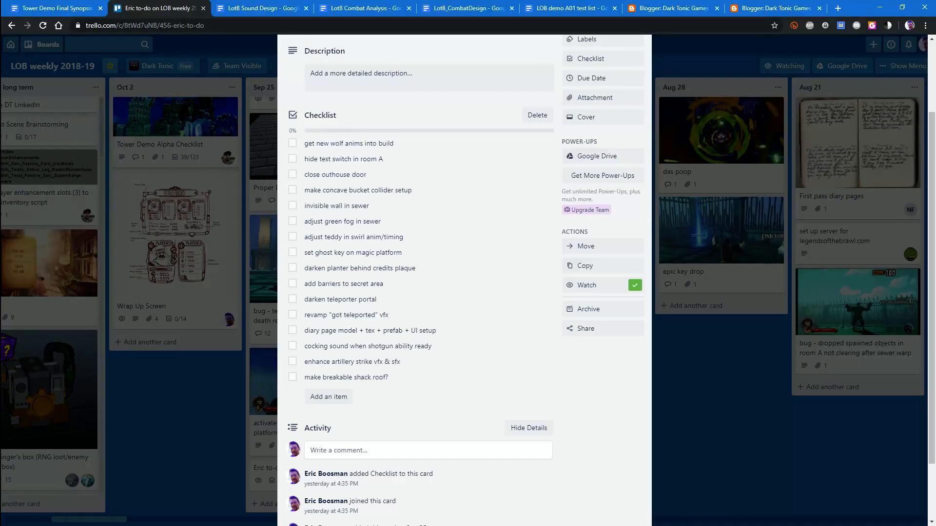
click(292, 143)
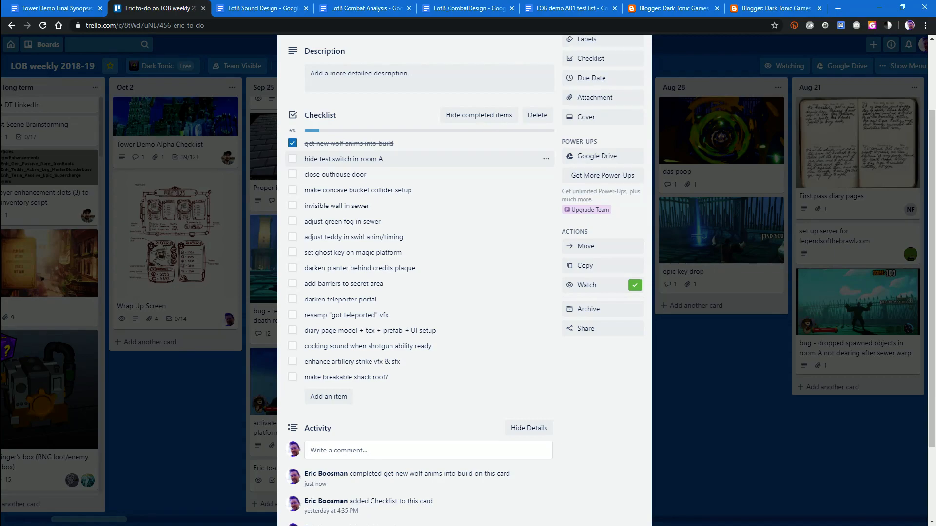
key(alt+Tab)
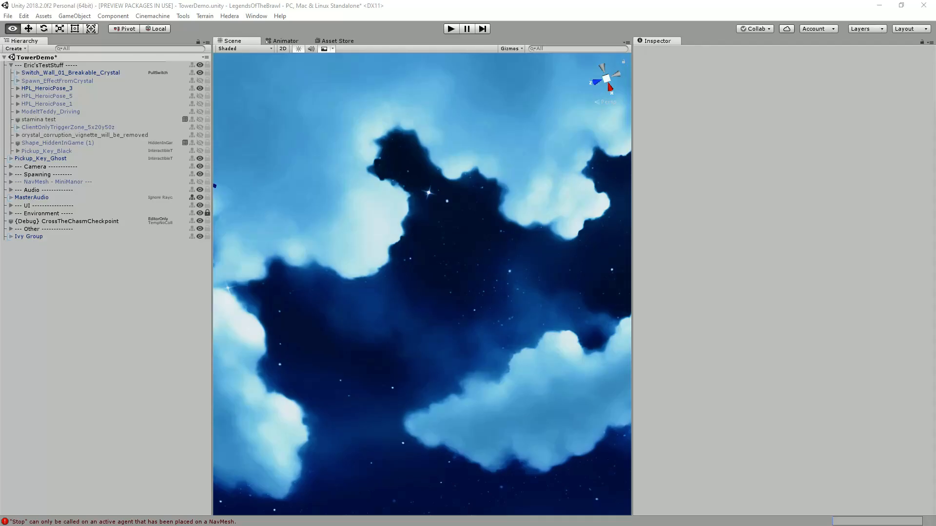
Locate Switch_Wall_01_Breakable_Crystal in the scene and deactivate it
right_drag(422, 244, 410, 314)
click(371, 271)
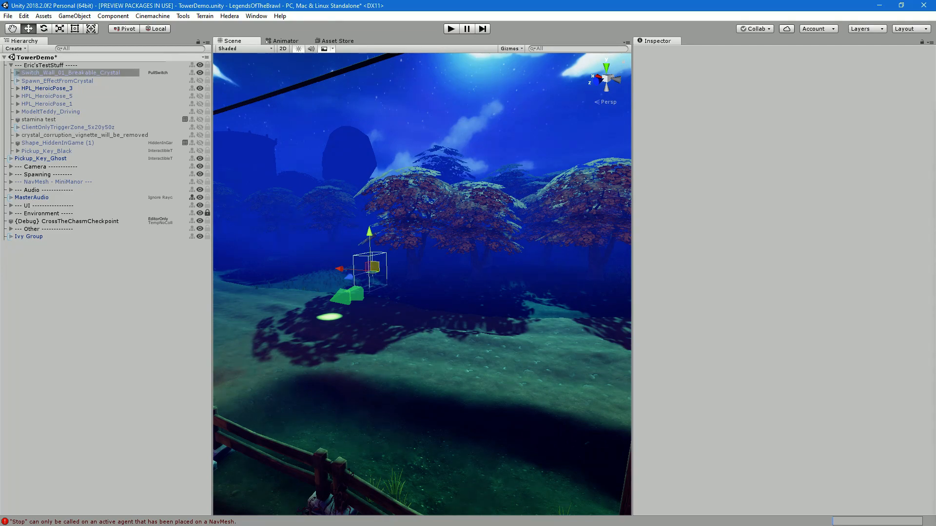
key(f)
alt+drag(371, 271, 273, 259)
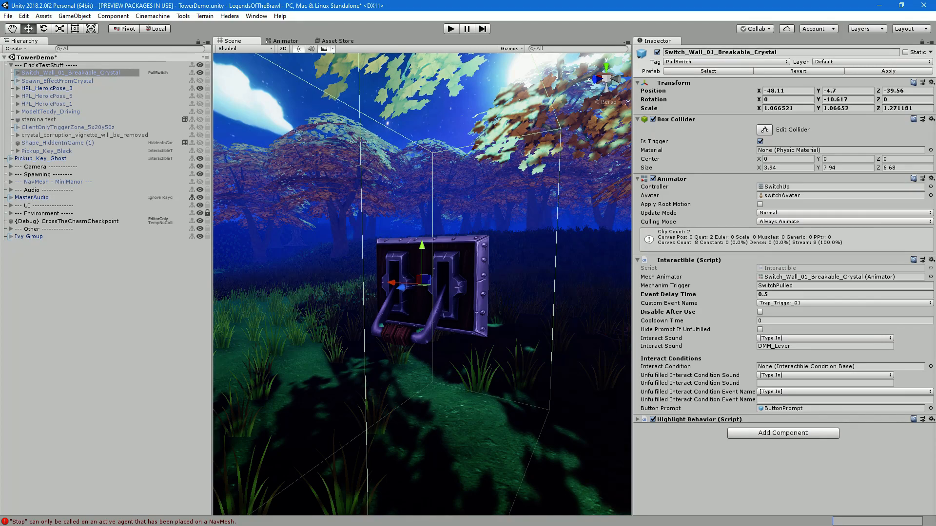
click(200, 72)
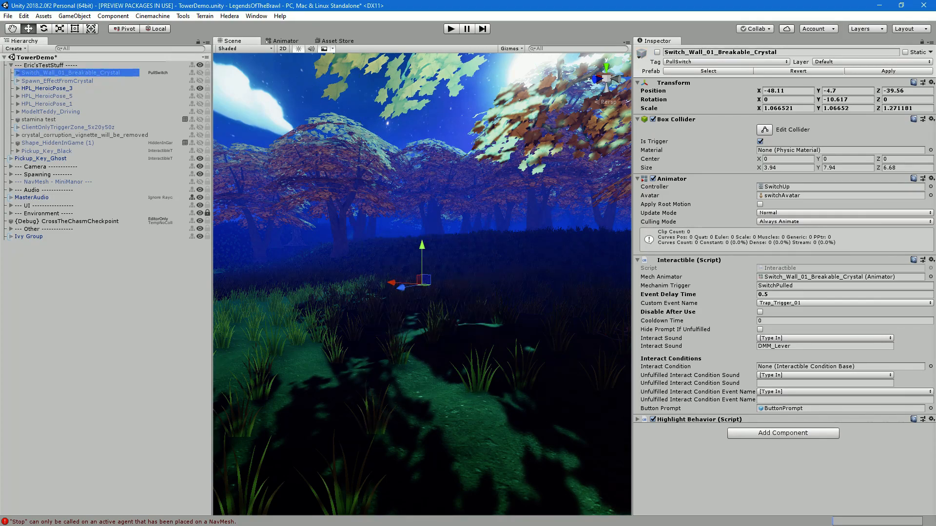
Collapse the test-stuff group in the hierarchy and frame cmTowerDemo_Cut01_Outhouse in the scene
right_drag(439, 273, 312, 278)
key(s)
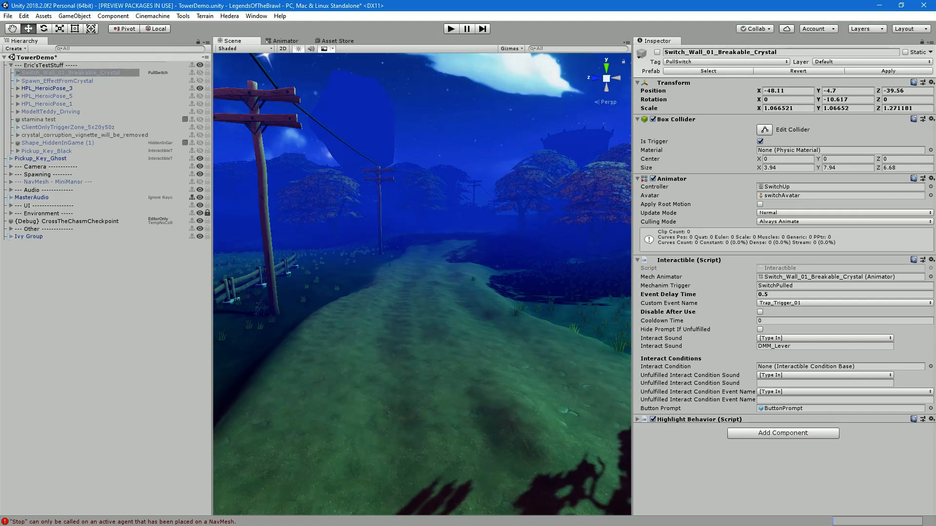
click(11, 65)
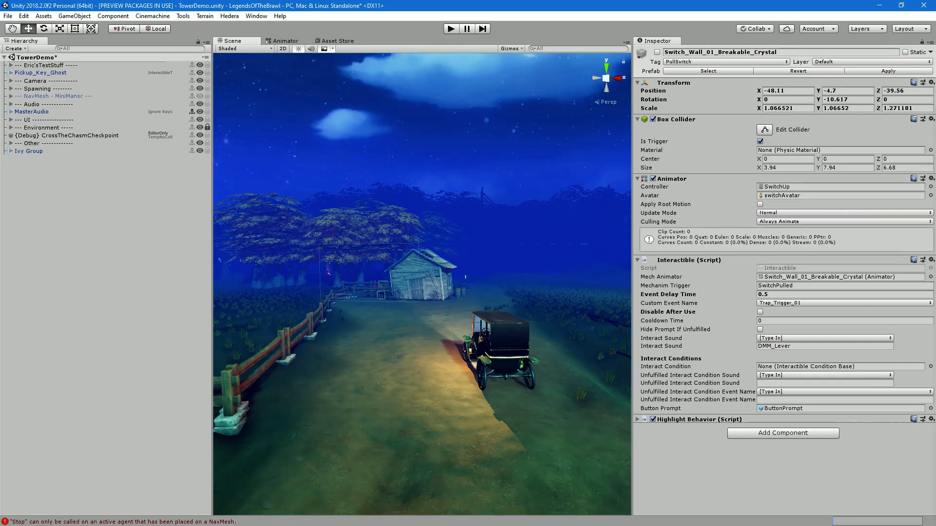
click(328, 271)
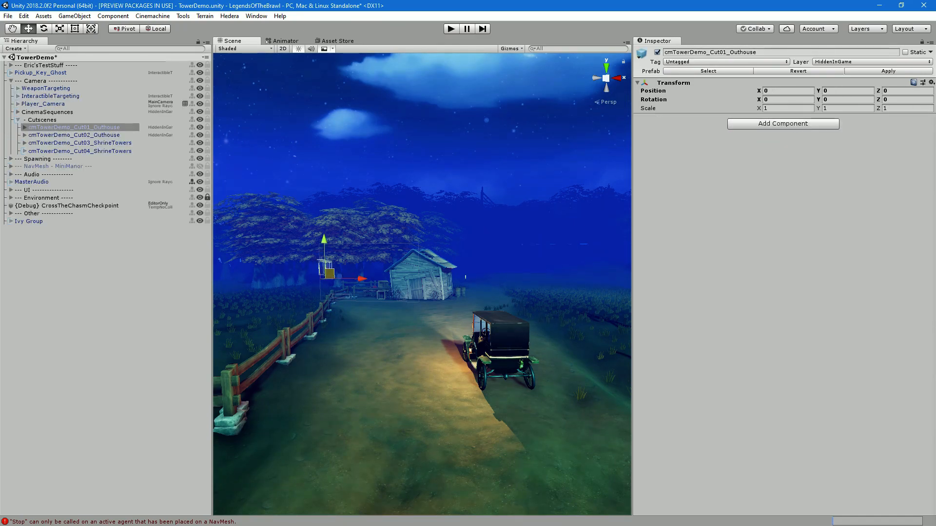
key(f)
alt+drag(419, 283, 493, 273)
Close the outhouse by setting the Y rotation of door2 to 0, and inspect the door from the front
click(375, 312)
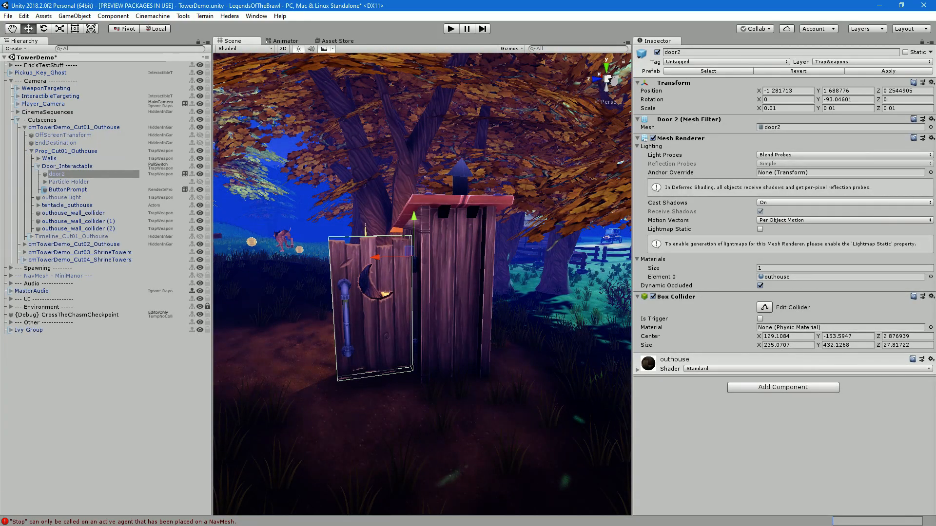
click(854, 100)
key(Home)
key(Delete)
key(ctrl+a)
text(0)
key(alt)
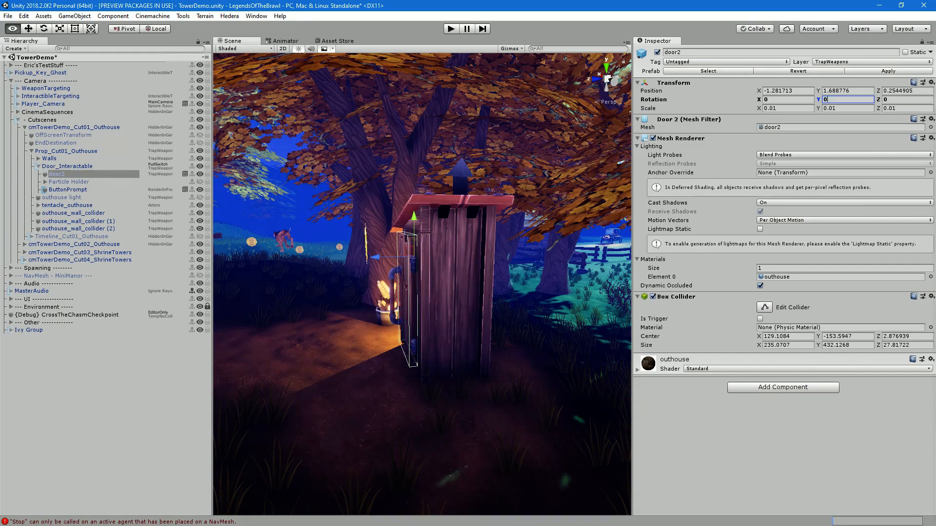
key(f)
alt+drag(422, 282, 502, 273)
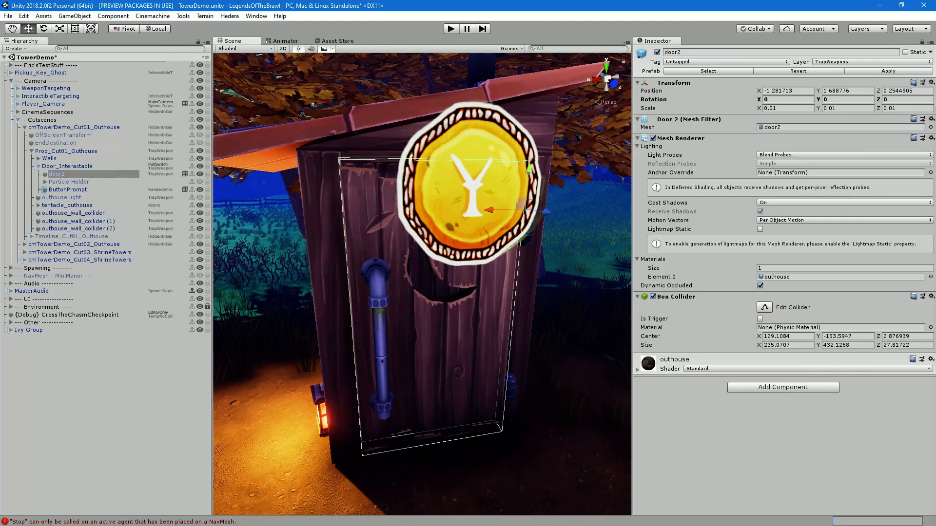
alt+drag(502, 273, 428, 273)
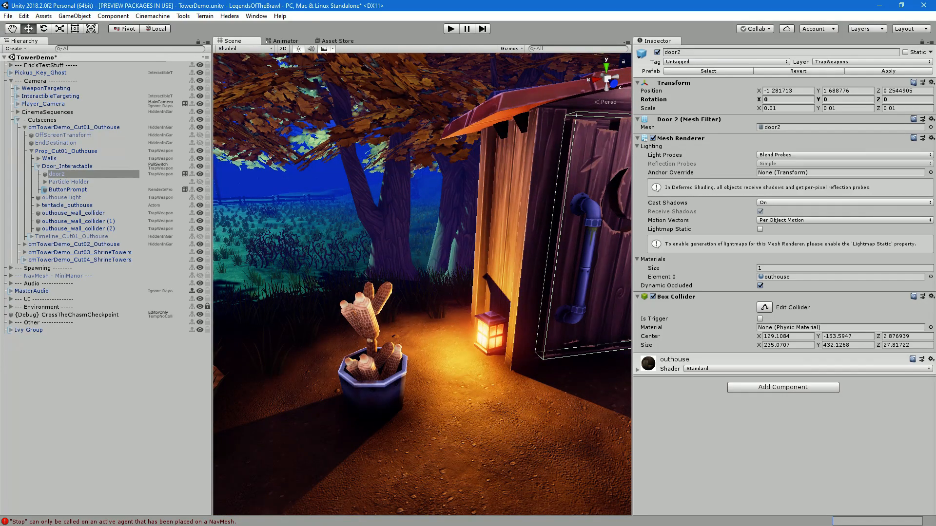
Pull the bucket of cornBucket away from the corn cobs by moving it to Z position 2.746
alt+drag(422, 282, 375, 247)
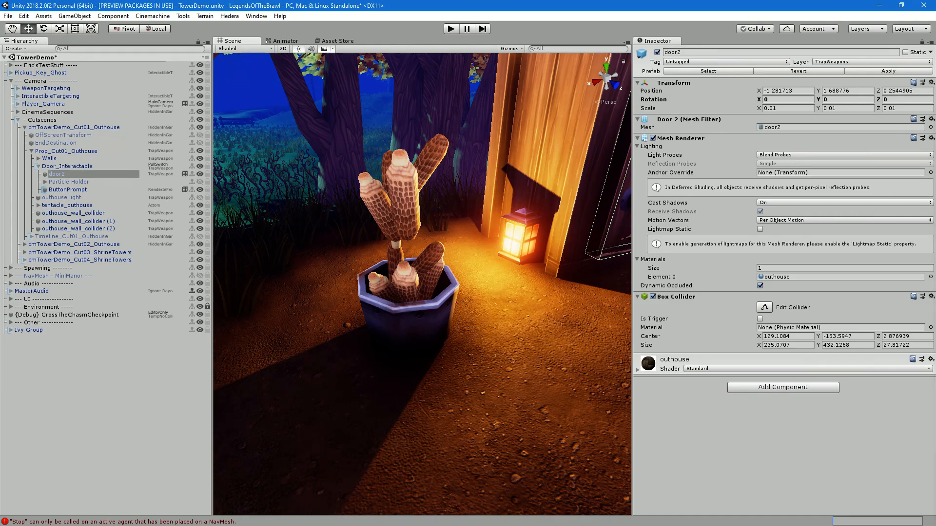
click(402, 219)
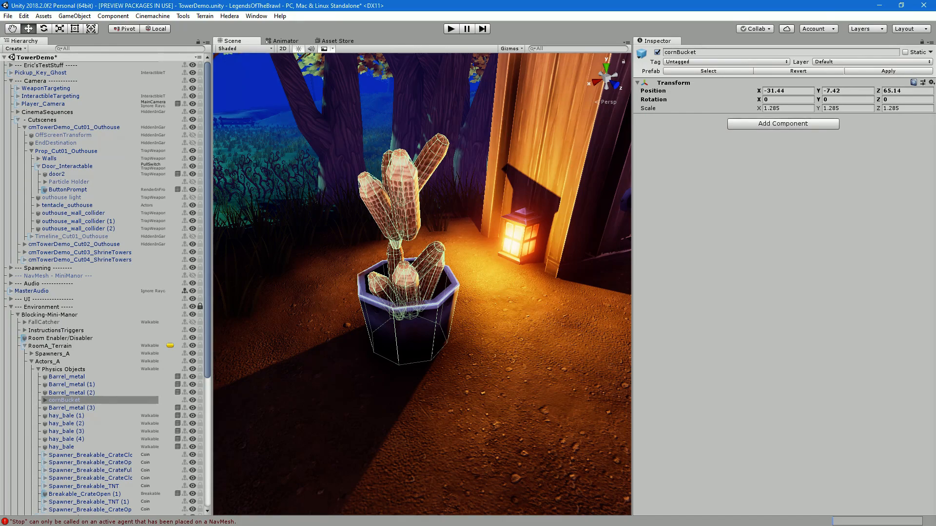
click(407, 332)
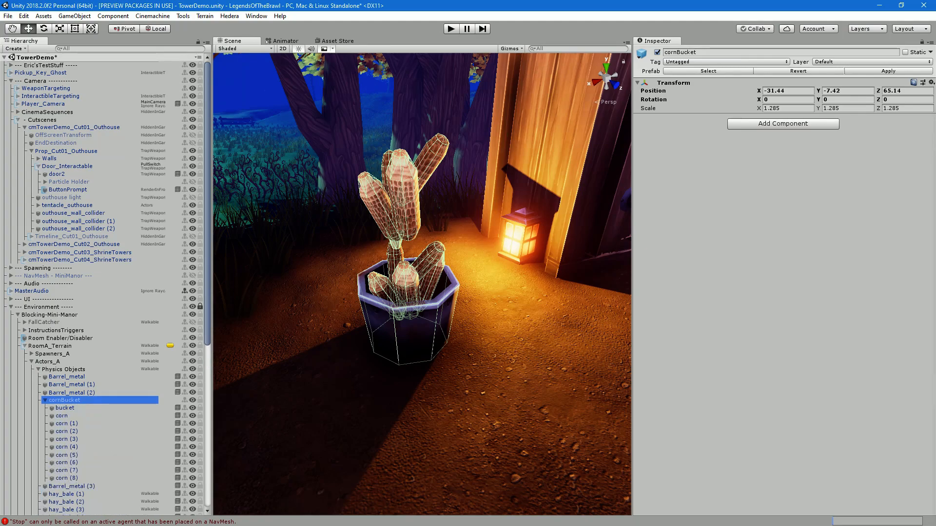
drag(429, 330, 531, 463)
right_drag(532, 463, 392, 377)
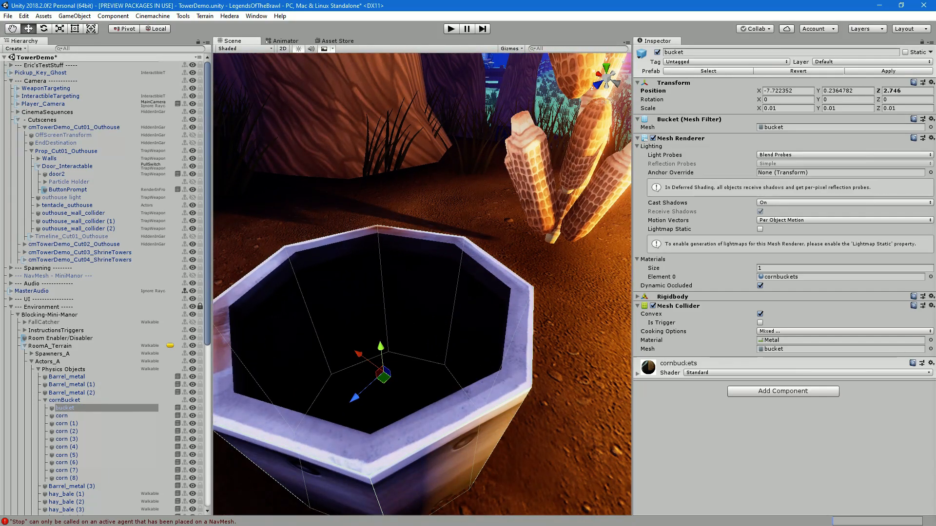
Examine the bucket's opening and convex Mesh Collider outline from several angles, and review its Rigidbody settings
middle_drag(392, 377, 429, 388)
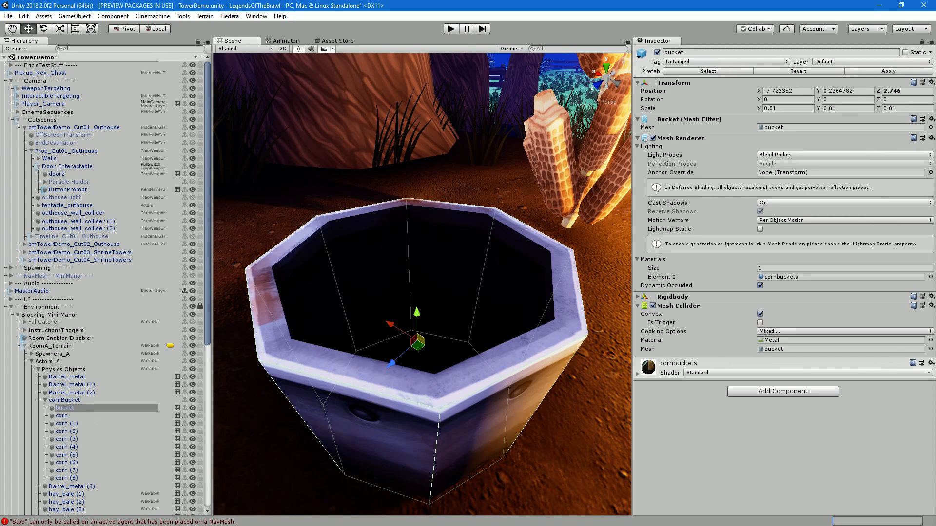
scroll(422, 284, down, 10)
alt+drag(423, 284, 490, 268)
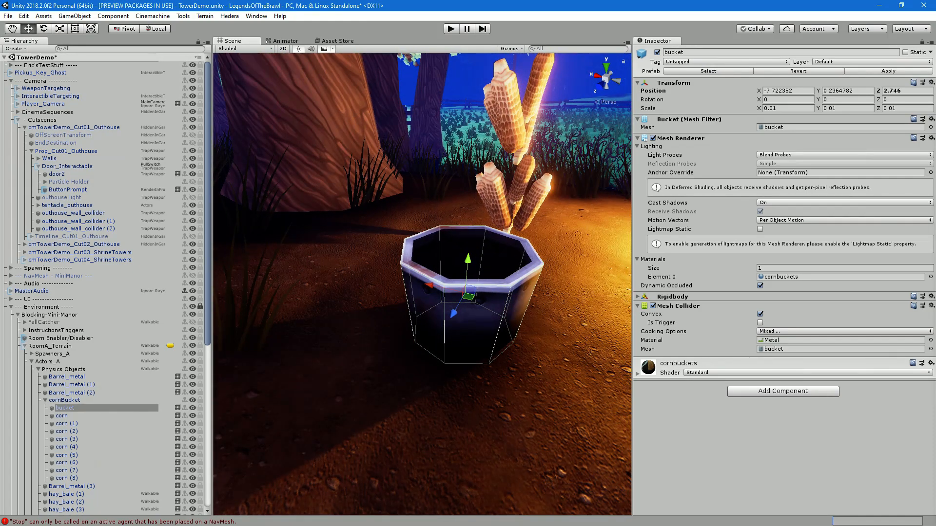
scroll(422, 284, up, 5)
alt+drag(422, 284, 463, 302)
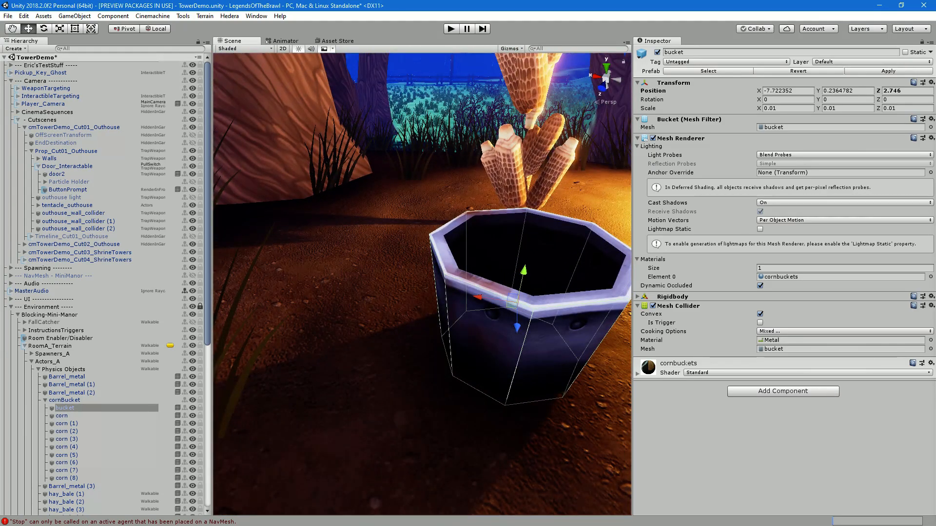
middle_drag(463, 292, 391, 309)
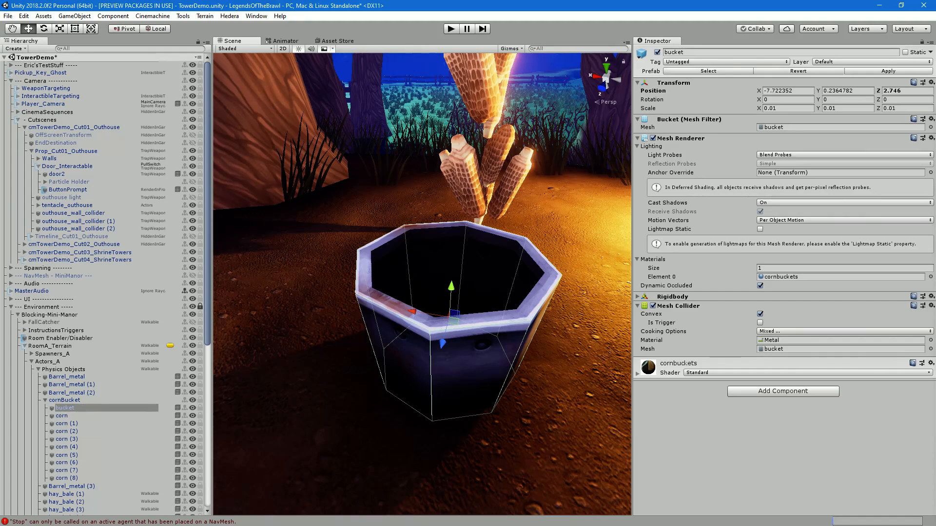
right_drag(391, 309, 398, 256)
scroll(398, 255, down, 2)
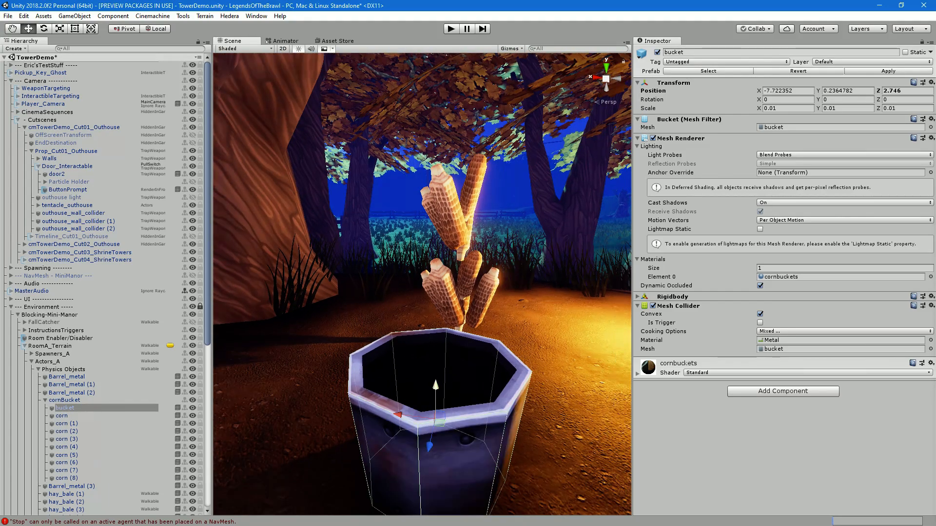
alt+drag(397, 256, 380, 268)
middle_drag(380, 269, 404, 239)
scroll(422, 284, up, 2)
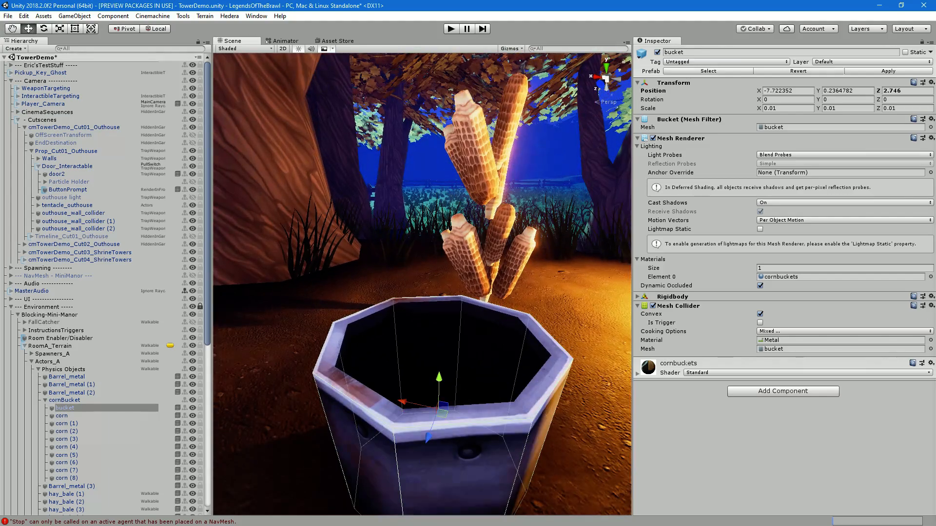
right_drag(422, 284, 407, 312)
middle_drag(407, 312, 363, 276)
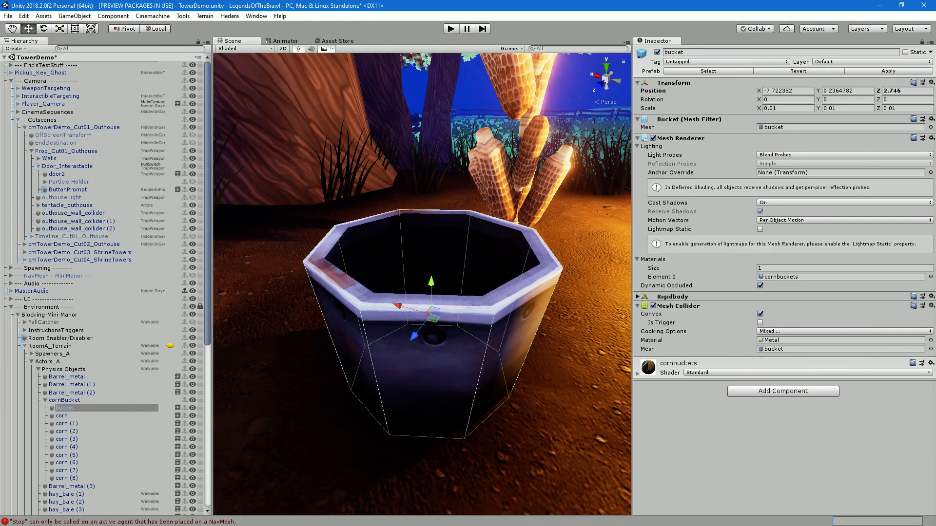
click(672, 297)
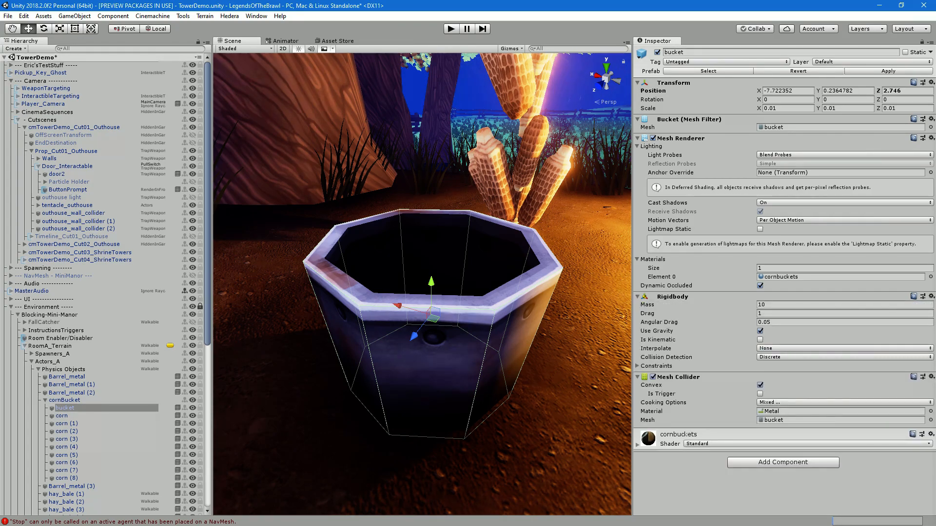
click(672, 297)
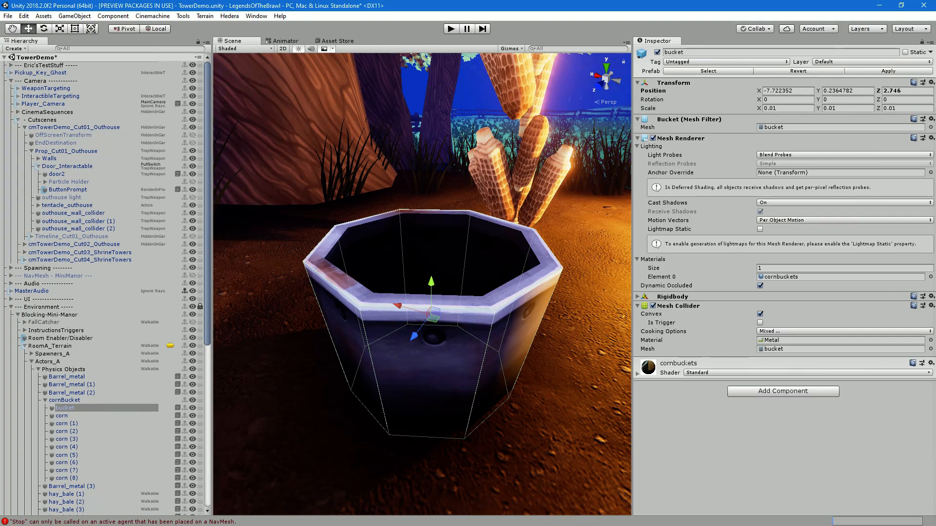
alt+drag(422, 273, 423, 320)
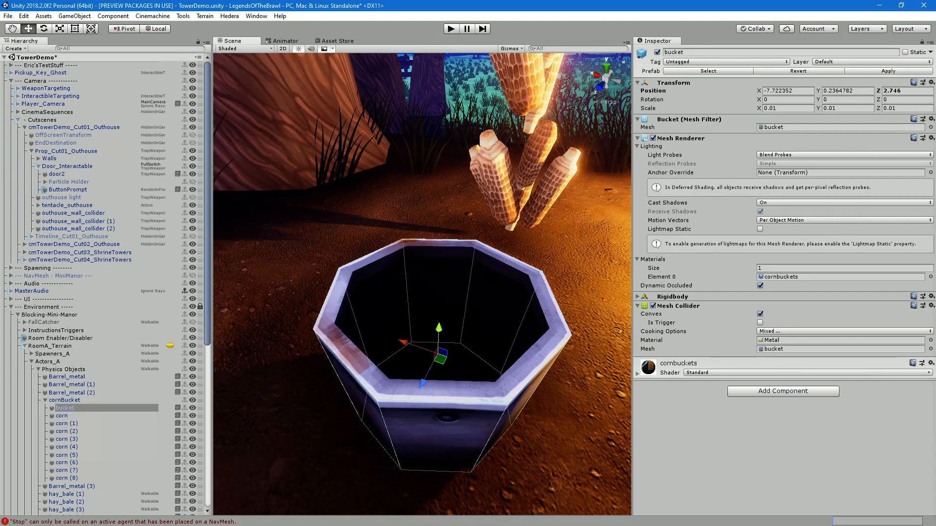
Try setting the bucket's position to 0, 0, 0, and undo both that and its move away from the corn
click(787, 90)
text(0)
key(Tab)
text(0)
key(Tab)
text(0)
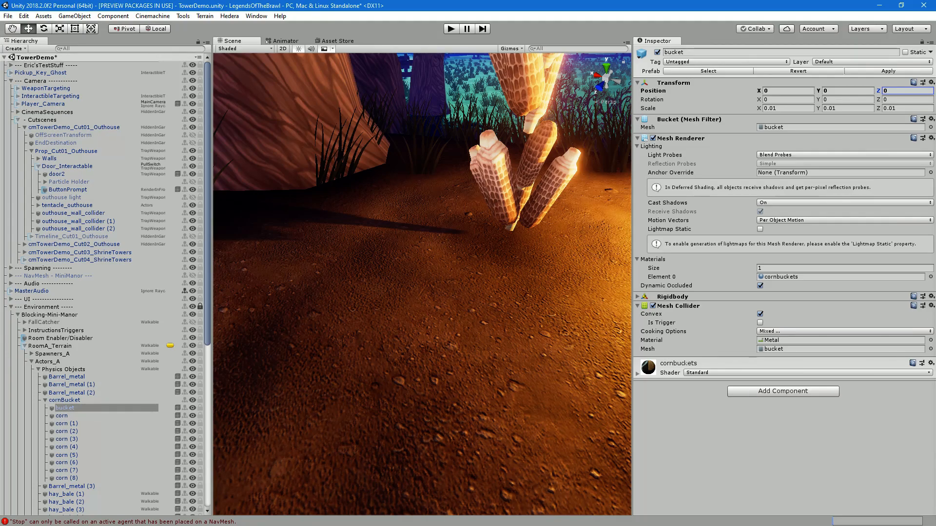
key(ctrl+z)
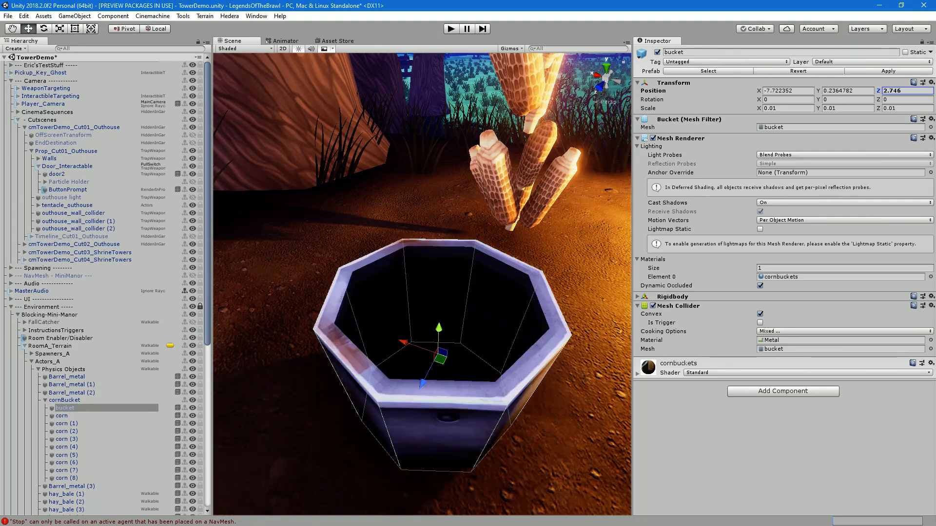
key(ctrl+z)
Deactivate all the corn pieces in cornBucket, from corn through corn (8), leaving only the bucket active
alt+drag(400, 302, 551, 259)
right_drag(419, 288, 478, 279)
scroll(477, 279, down, 2)
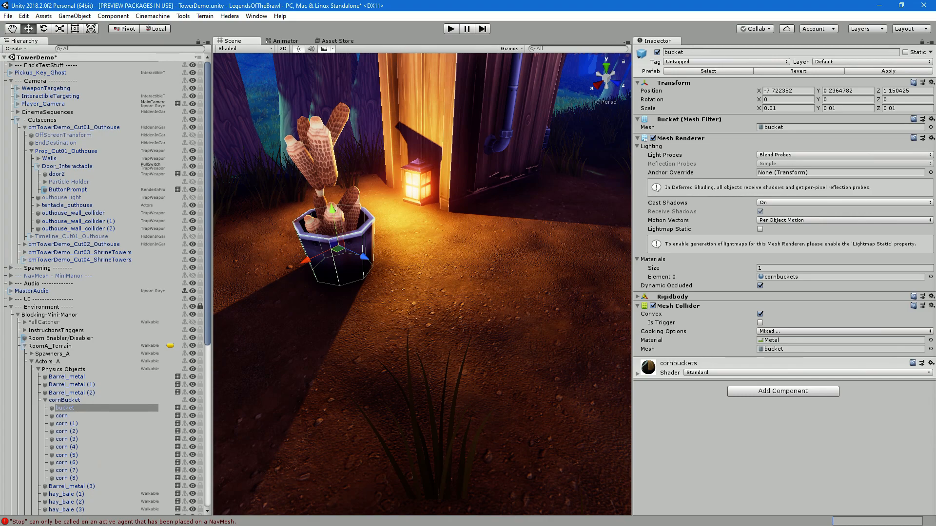
click(62, 416)
shift+click(66, 478)
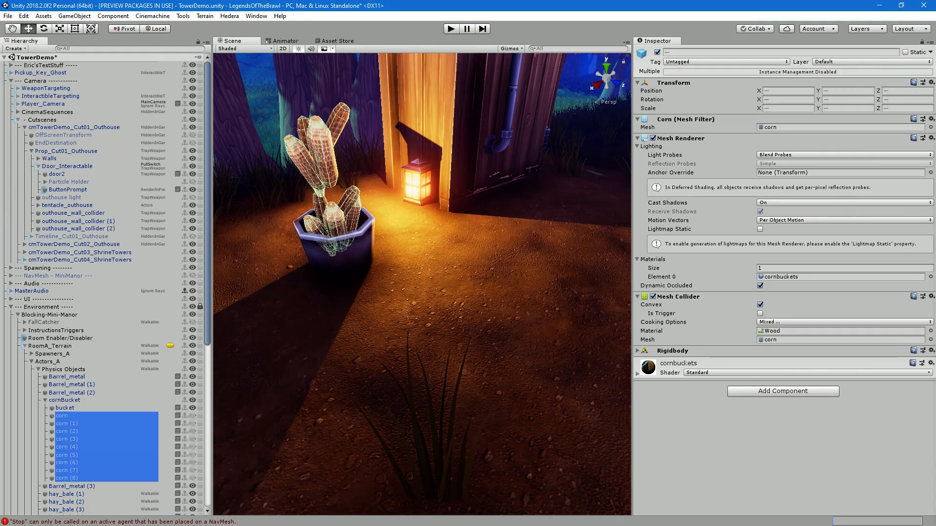
click(193, 463)
scroll(422, 284, up, 3)
middle_drag(370, 244, 453, 297)
scroll(453, 297, up, 3)
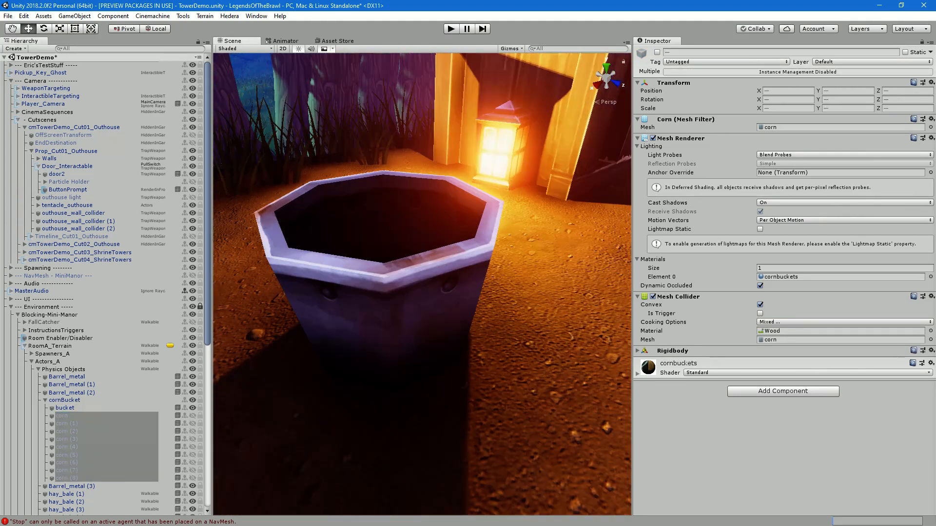
Create a Cube 3D object and parent it under the bucket in cornBucket
right_drag(453, 297, 480, 295)
middle_drag(481, 295, 537, 313)
mouse_move(536, 313)
alt+mouse_down()
mouse_move(533, 375)
mouse_move(531, 327)
alt+mouse_up()
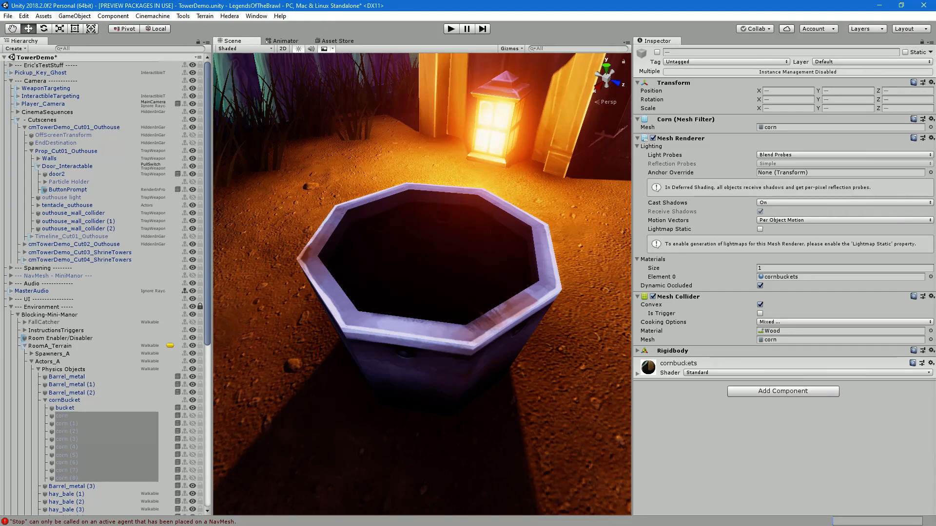
click(64, 408)
click(74, 16)
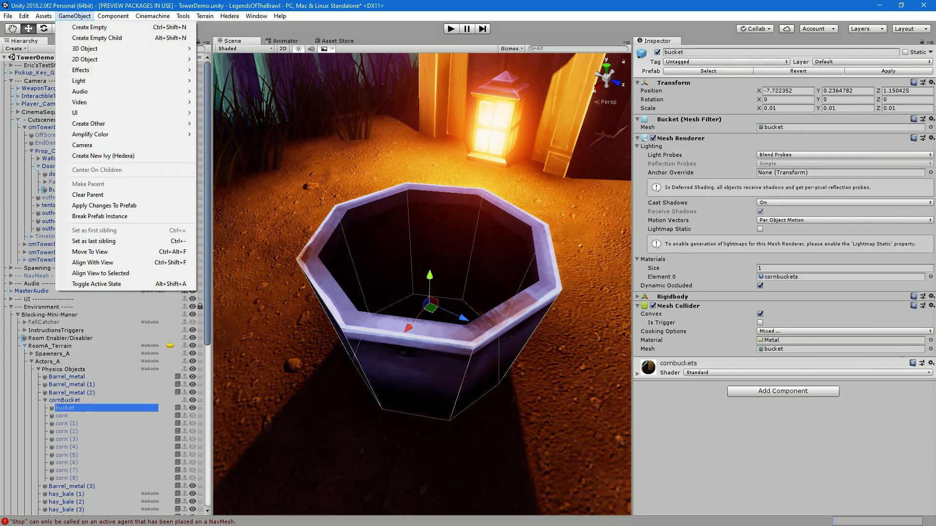
mouse_move(97, 49)
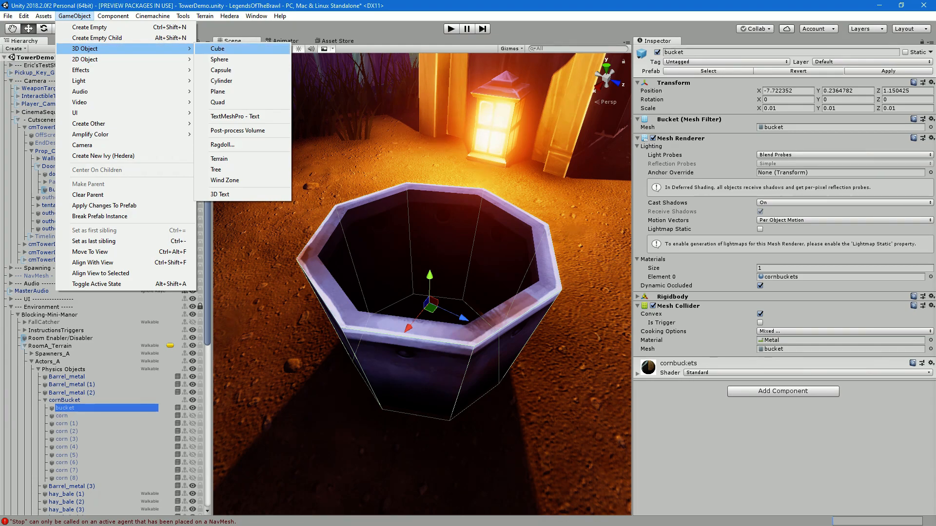
click(218, 49)
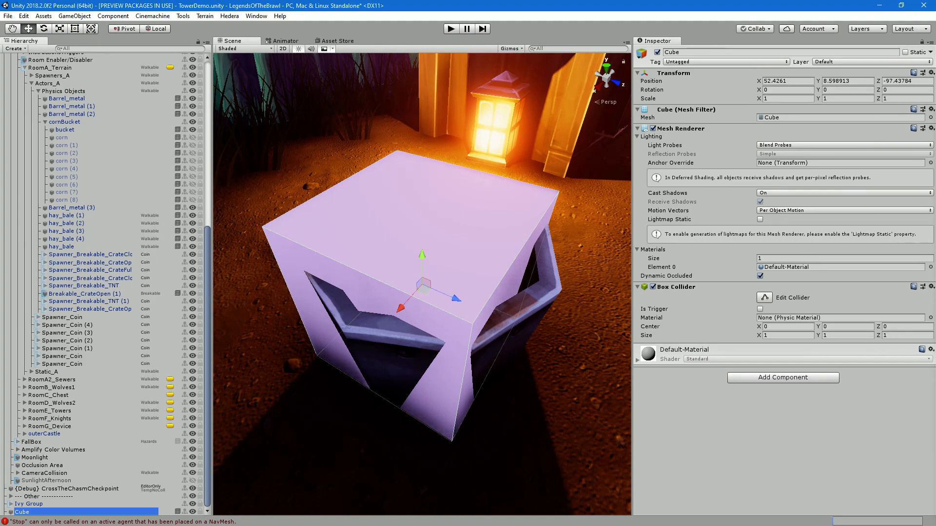
drag(22, 512, 65, 129)
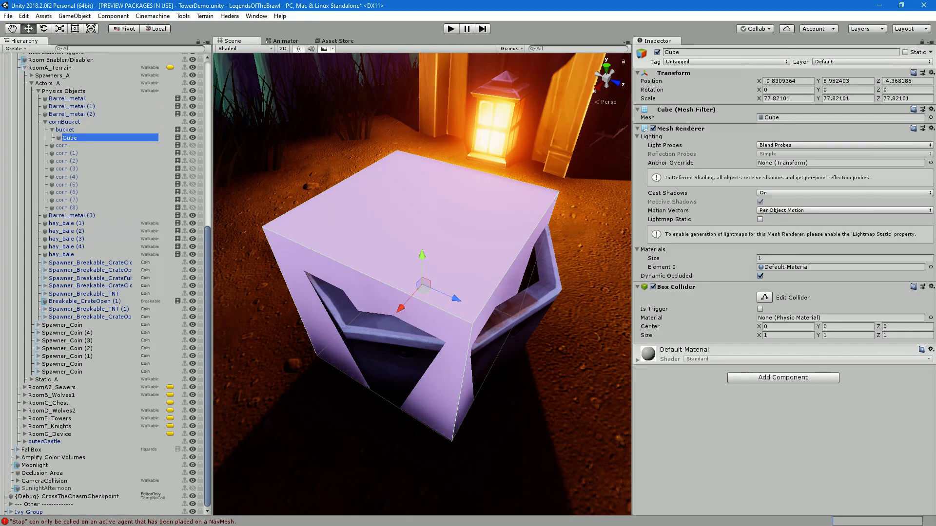
Thin the cube to a Z scale of about 12.69 and rename it bucket_collider
key(r)
mouse_move(456, 298)
mouse_down()
mouse_move(423, 284)
mouse_move(456, 299)
mouse_up()
key(F2)
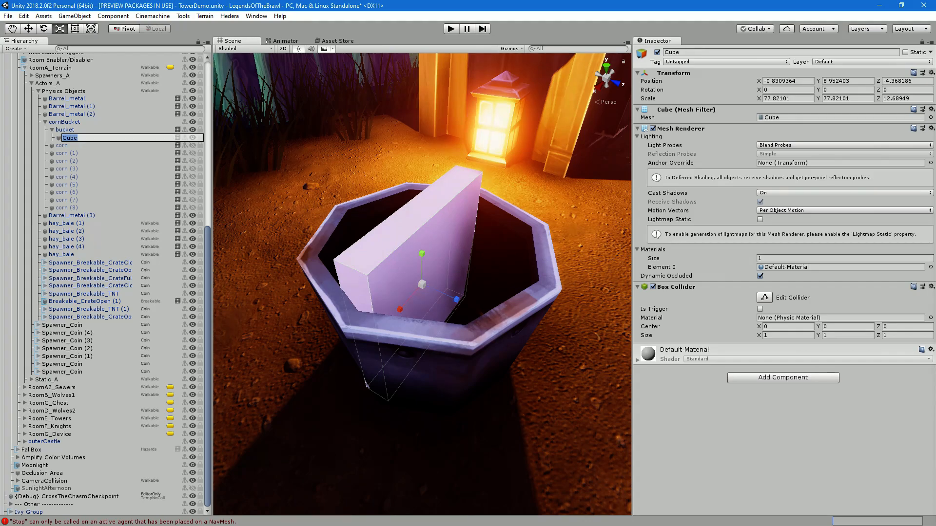
key(BackSpace)
text(col)
key(BackSpace)
key(BackSpace)
key(BackSpace)
text(bu)
key(Return)
Move bucket_collider out to the bucket's side at Z 43.4, rotate it about 13.14 on Y and narrow its X scale to about 51.16
alt+drag(429, 263, 538, 328)
key(w)
key(f)
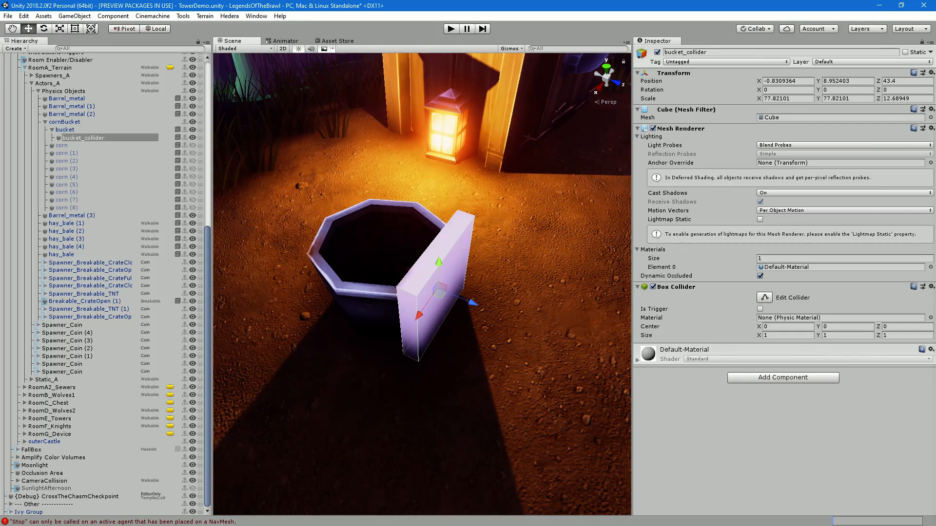
alt+drag(487, 292, 522, 344)
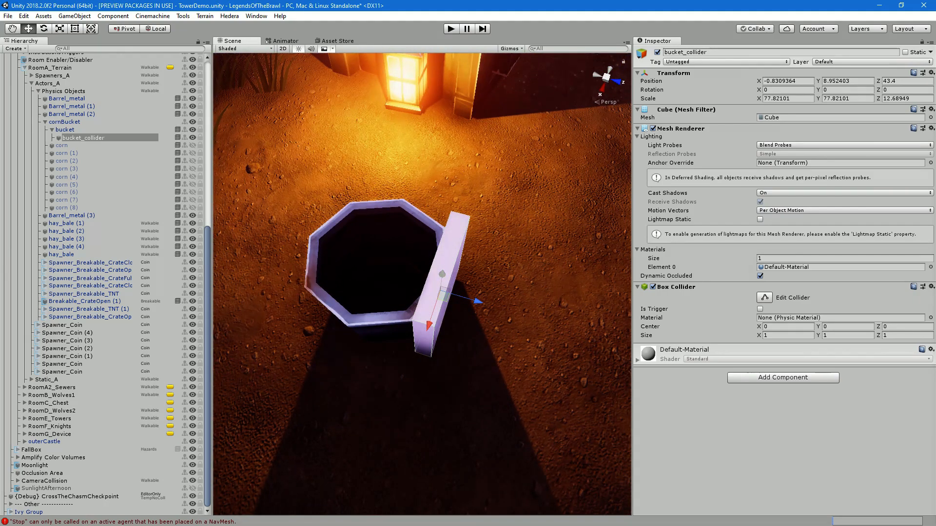
key(e)
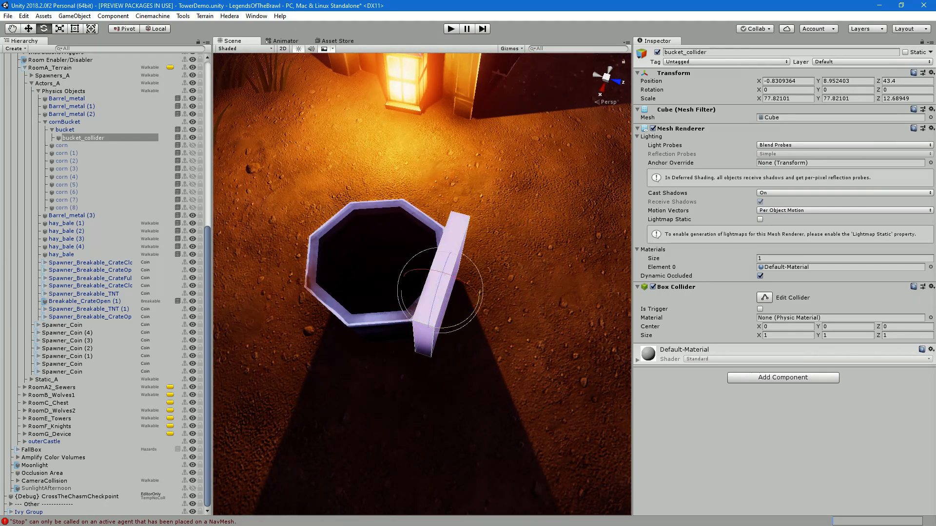
drag(480, 278, 475, 314)
key(r)
drag(442, 272, 419, 253)
key(f)
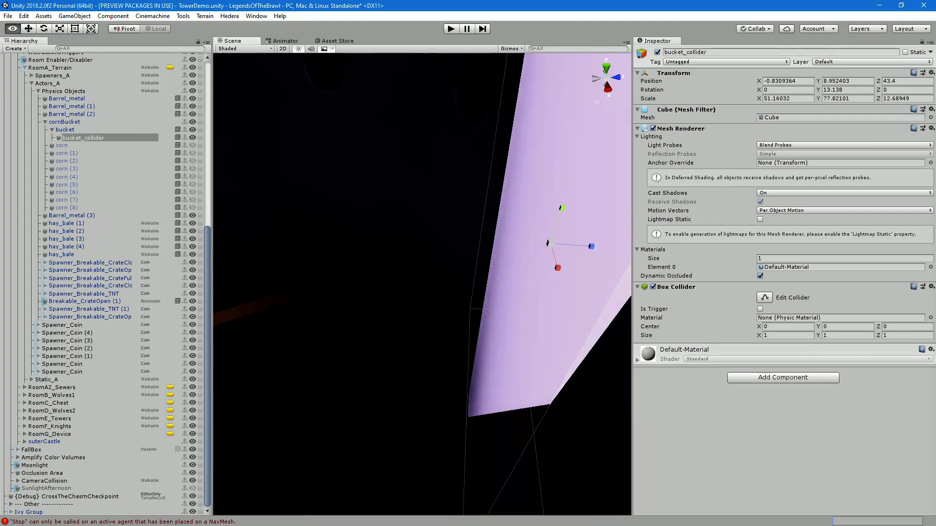
Thin bucket_collider to a Z scale of about 5.96 and rotate it to 7.81, 21.179, 0 to follow the bucket's sloping wall
key(w)
key(x)
drag(434, 296, 325, 214)
key(r)
key(e)
drag(412, 231, 409, 237)
key(ctrl+z)
key(ctrl+z)
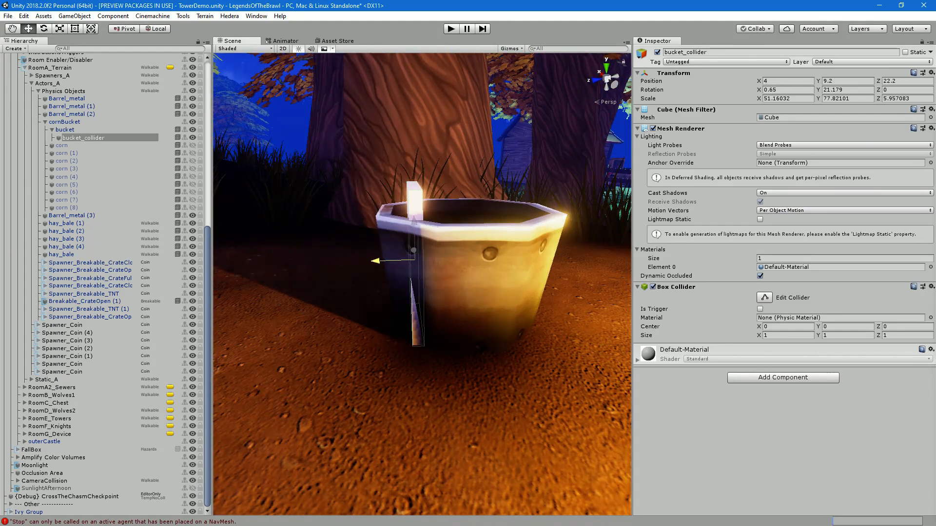
key(e)
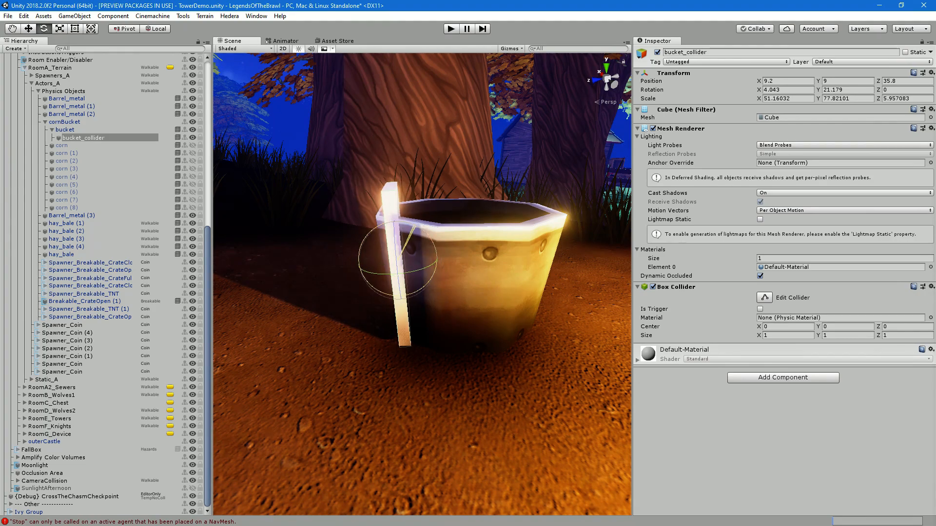
alt+drag(419, 292, 348, 274)
Shorten bucket_collider to a Y scale of about 53.83 to match the bucket's height
key(r)
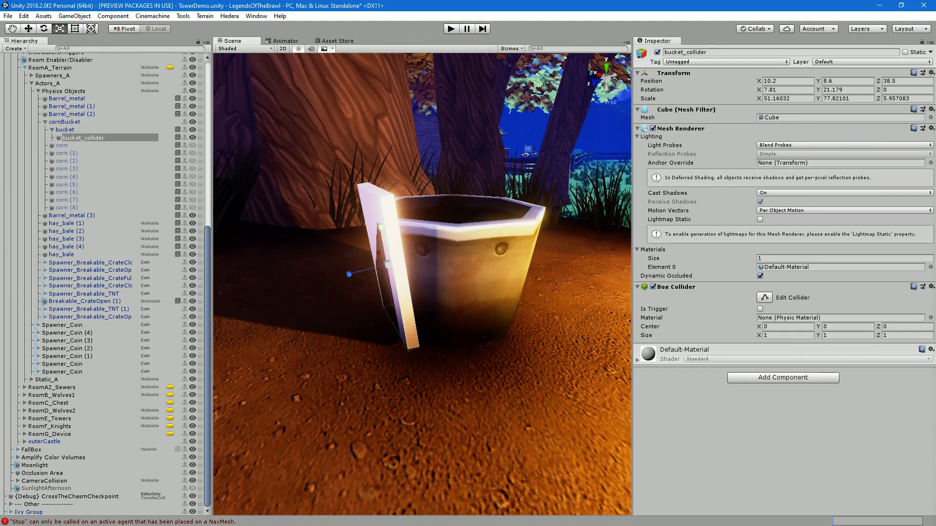
drag(381, 232, 383, 241)
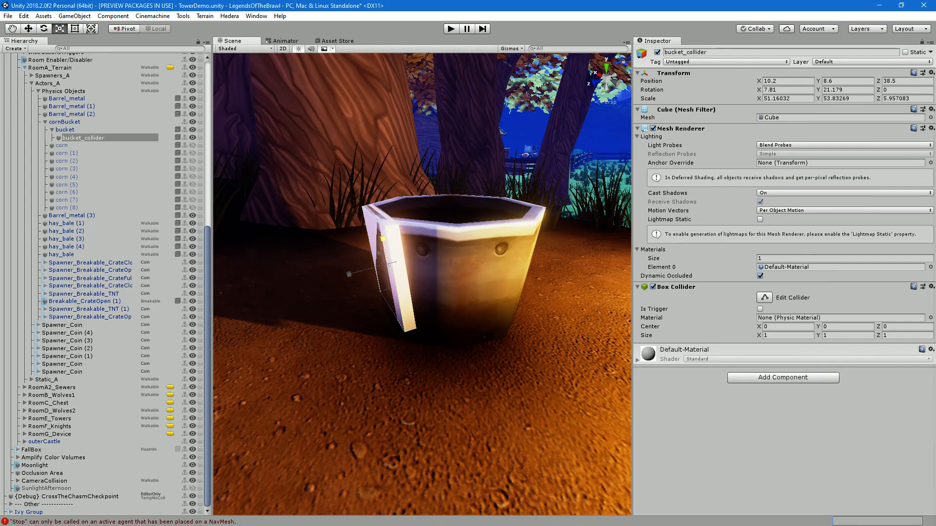
alt+drag(390, 273, 426, 358)
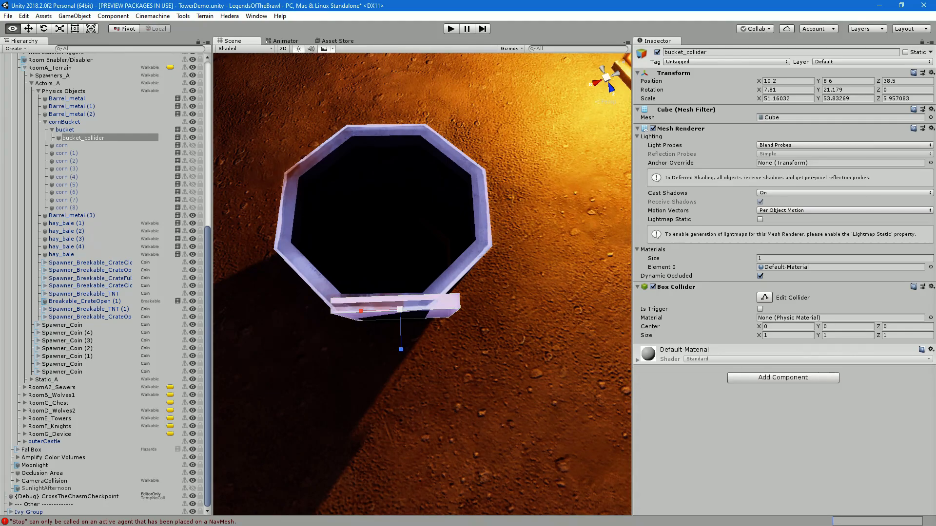
alt+drag(426, 358, 436, 331)
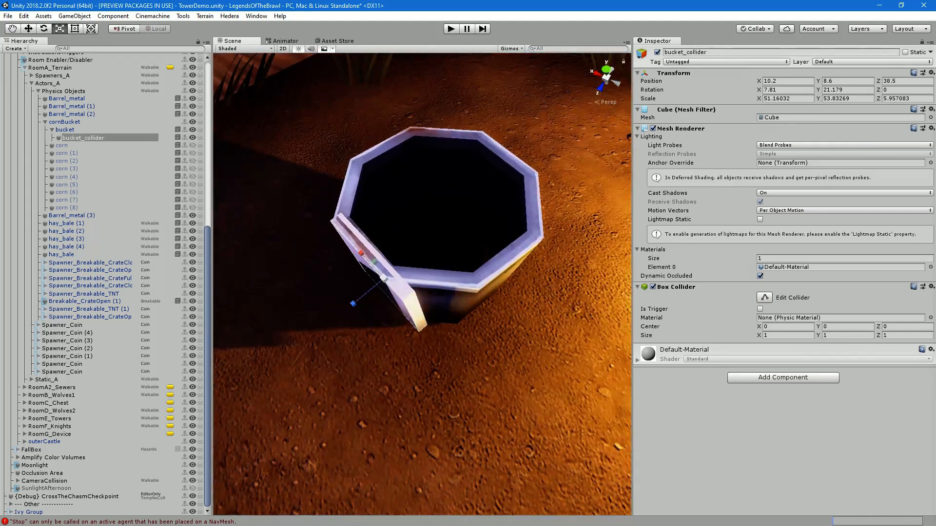
Try moving bucket_collider inside the rim to 9.6, 10.3, 25.6 and widening its X scale to about 62.19
key(w)
drag(354, 303, 373, 286)
key(r)
drag(379, 238, 388, 274)
key(w)
scroll(388, 274, up, 2)
key(r)
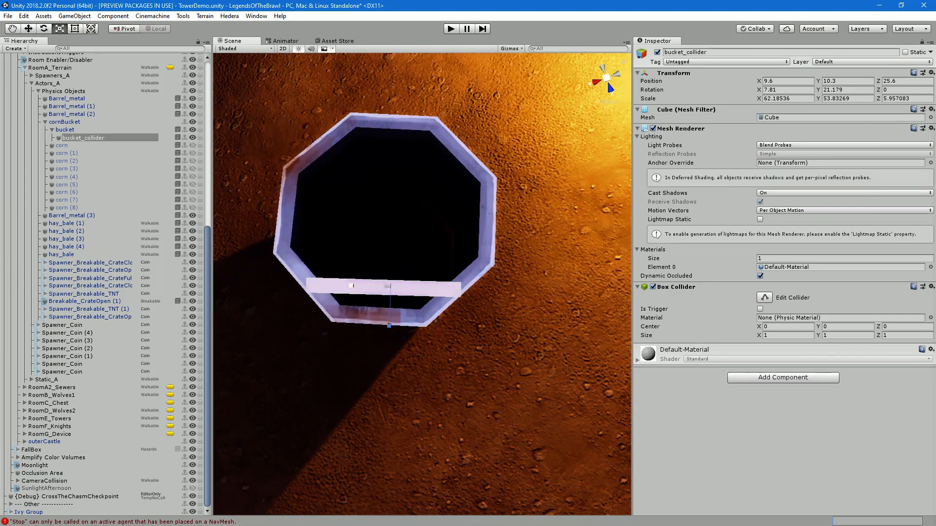
Fit bucket_collider to one wall segment by narrowing its X scale to about 38.68 and positioning it at 16, 8.6, 36.3
alt+drag(388, 274, 363, 353)
drag(346, 294, 251, 258)
key(w)
key(r)
key(w)
key(r)
alt+drag(341, 283, 259, 253)
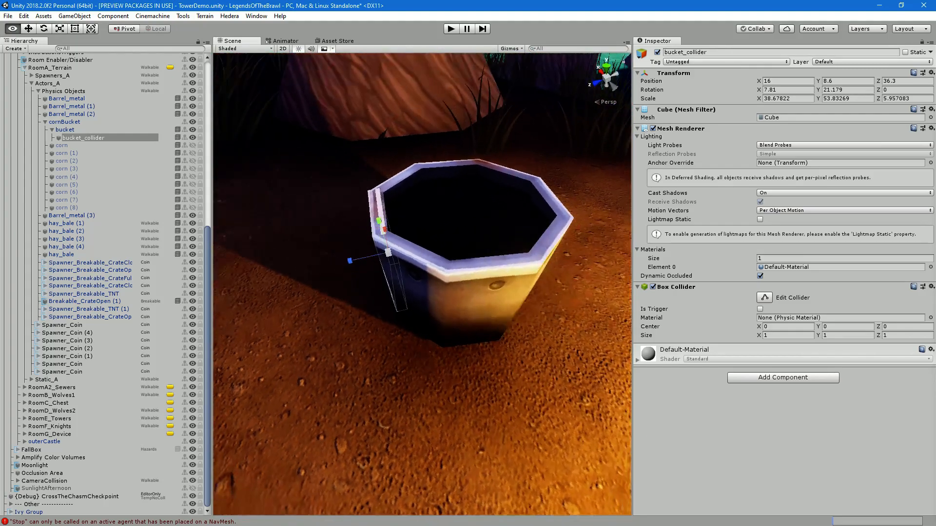
Duplicate bucket_collider and move the copy to the bucket's opposite wall at X -16.2, Z -42.3 using global axes
key(ctrl+d)
key(w)
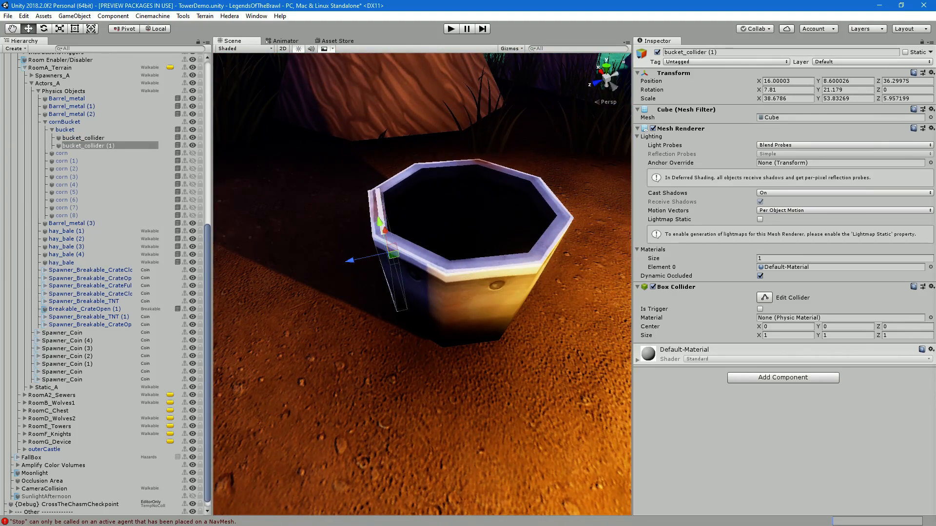
key(x)
alt+drag(383, 250, 234, 156)
alt+drag(419, 244, 263, 223)
alt+drag(420, 244, 341, 241)
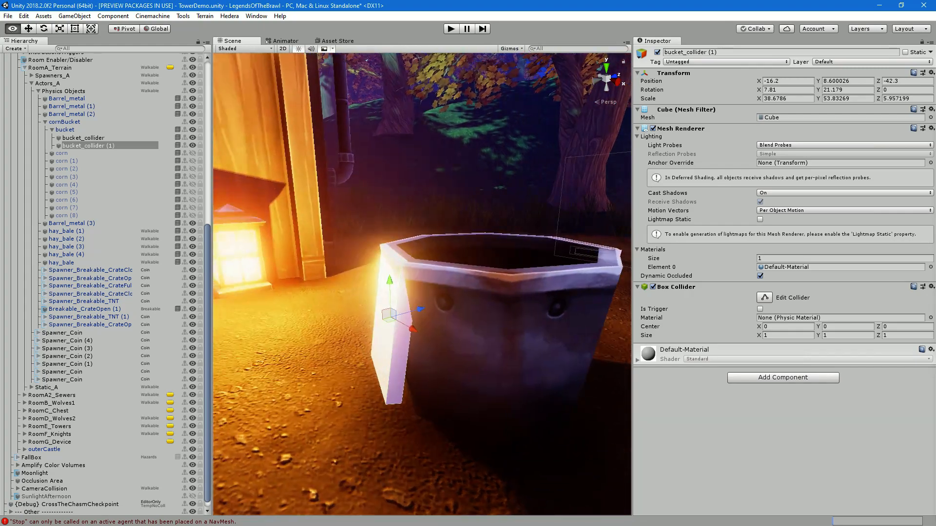
Switch the handle pivot to Center and set bucket_collider (1)'s X rotation to -7.81 to mirror the first wall's tilt
key(e)
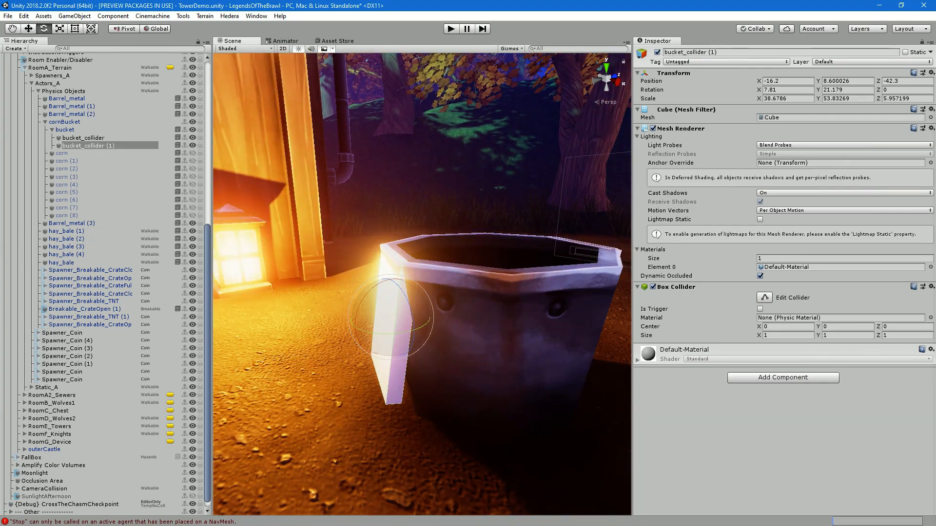
key(x)
key(z)
drag(364, 291, 353, 302)
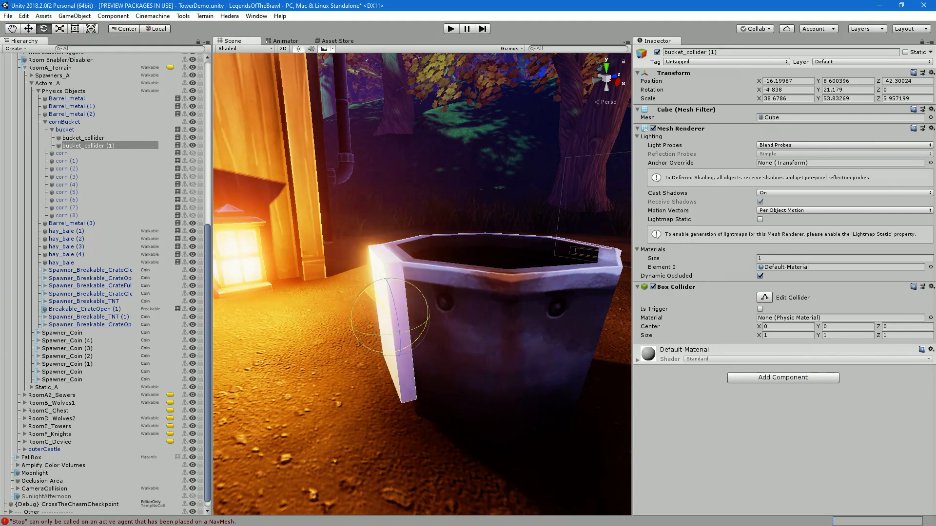
key(ctrl+z)
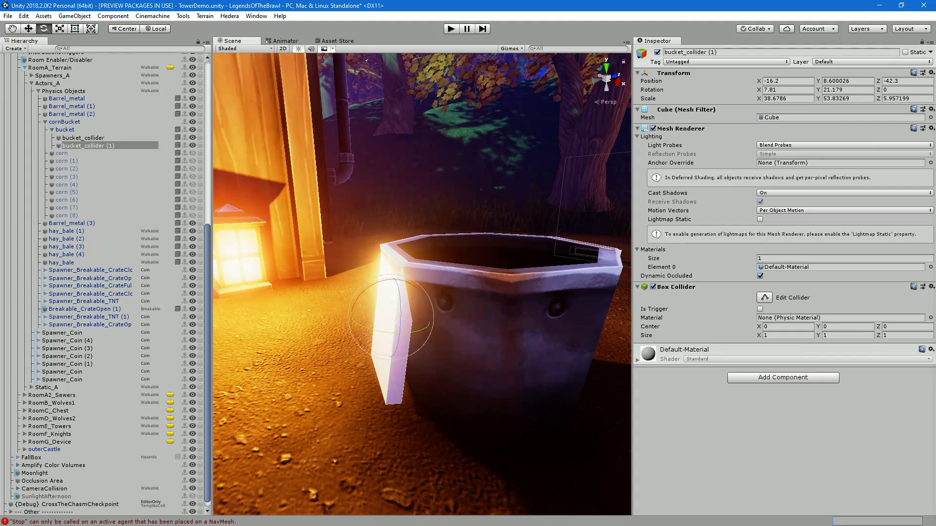
text(-)
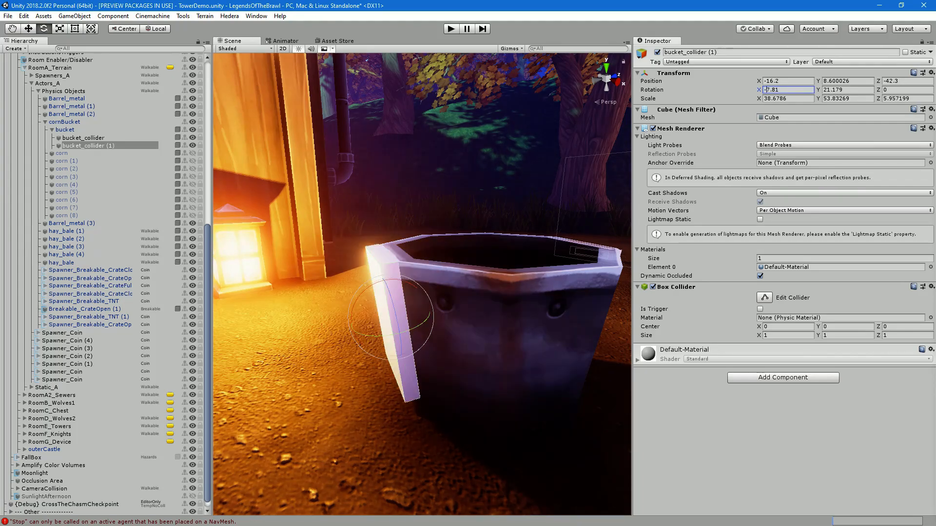
Move bucket_collider (1) along the global axes against the bucket wall at X -14.4, Z -37
alt+drag(439, 254, 435, 200)
key(w)
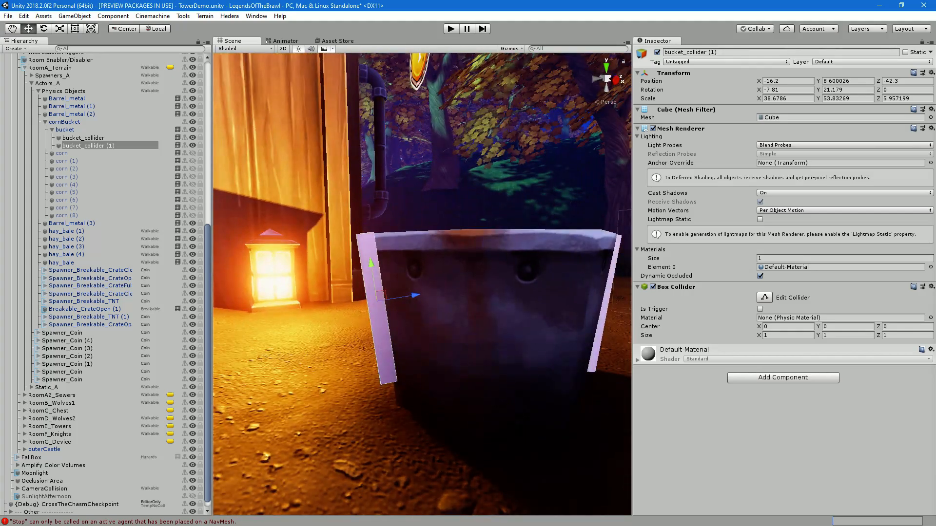
key(x)
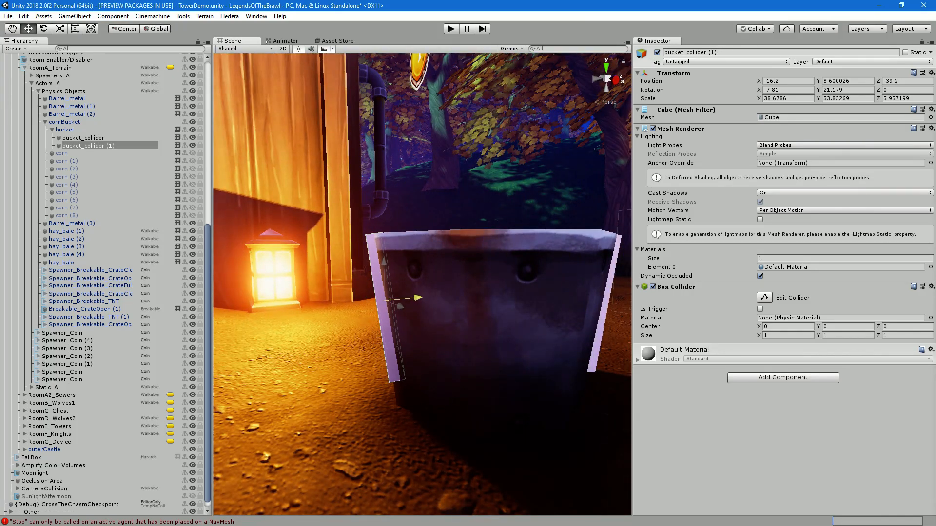
alt+drag(363, 254, 585, 375)
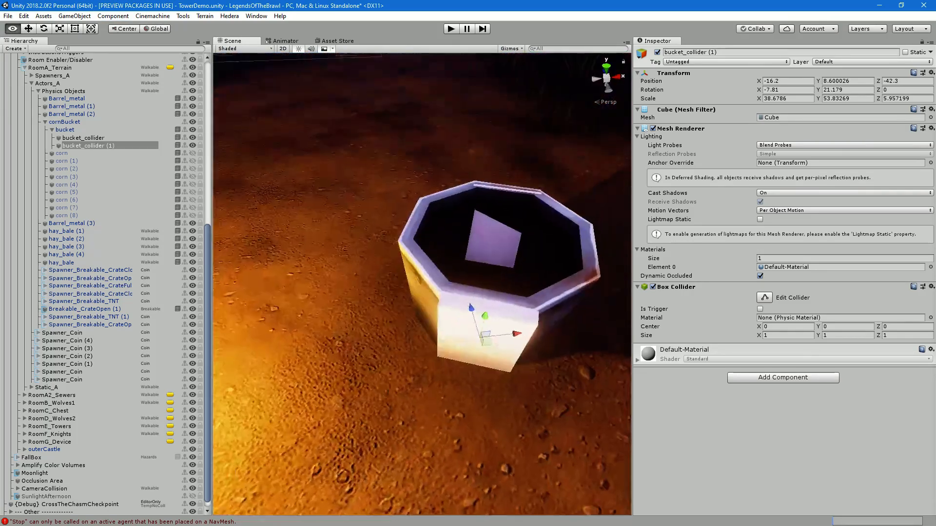
drag(476, 341, 312, 363)
scroll(442, 287, up, 5)
scroll(468, 285, down, 5)
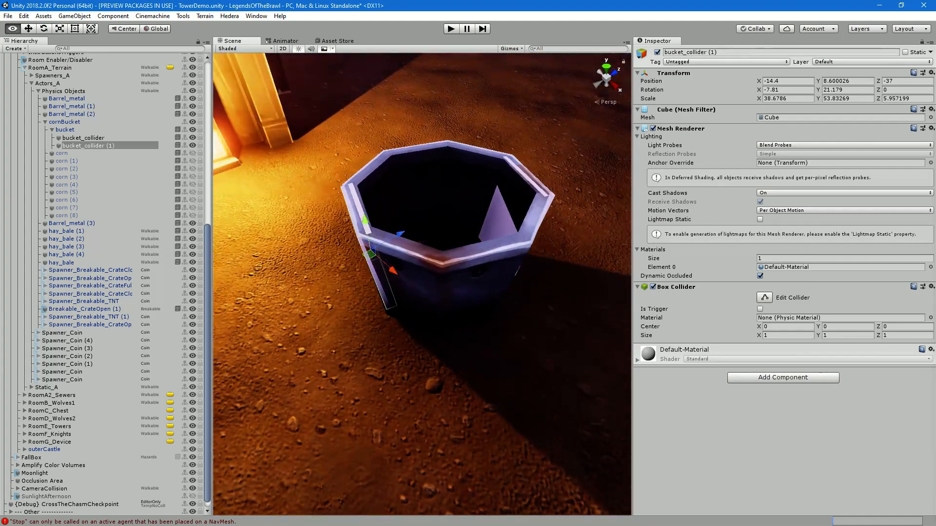
Duplicate both bucket colliders and rotate the copies a quarter turn around the bucket's centre
shift+click(83, 138)
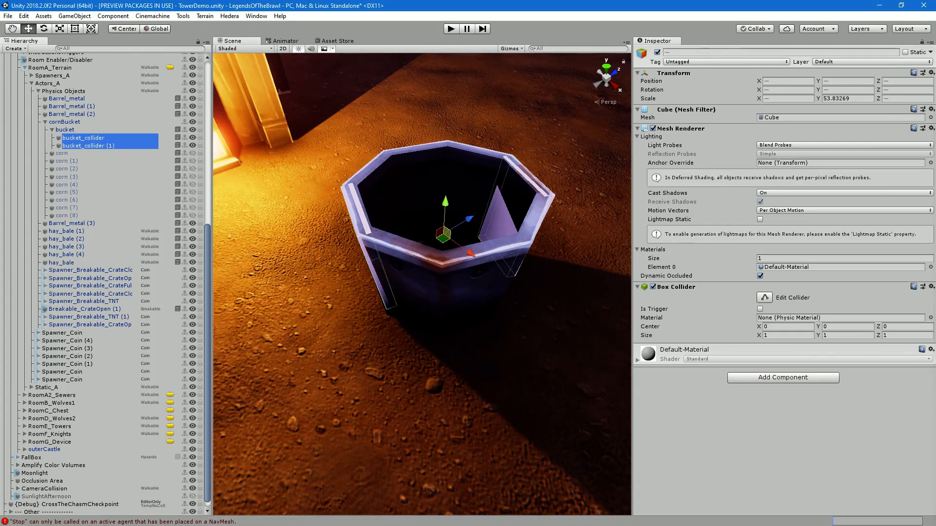
key(ctrl+d)
key(e)
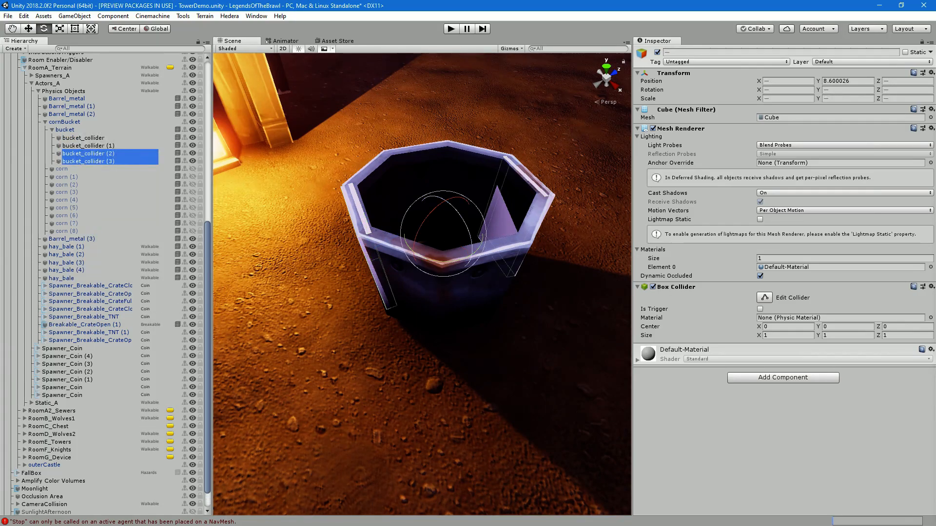
drag(409, 249, 366, 299)
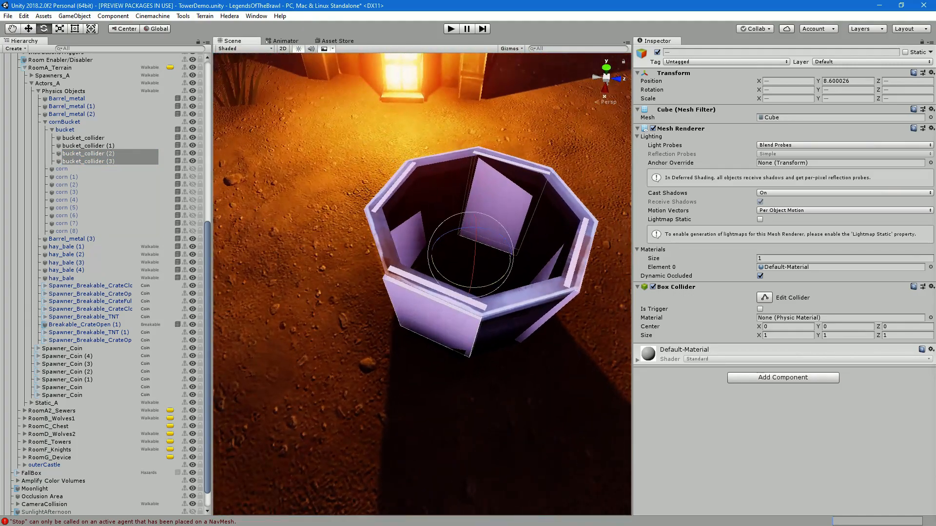
Duplicate all four bucket colliders and rotate the copies around the bucket's centre onto the four uncovered wall segments
click(83, 138)
shift+click(88, 162)
key(ctrl+d)
alt+drag(394, 277, 269, 282)
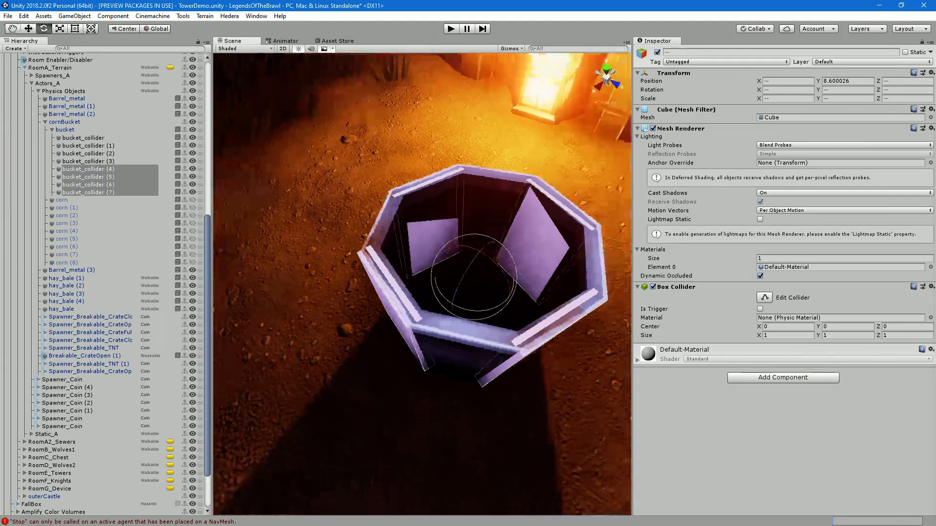
ctrl+drag(486, 310, 428, 314)
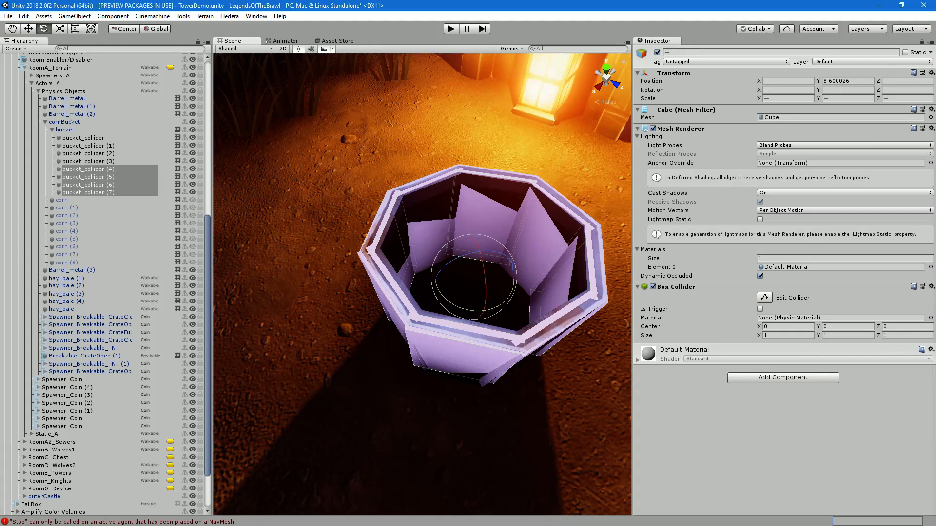
ctrl+drag(458, 308, 555, 346)
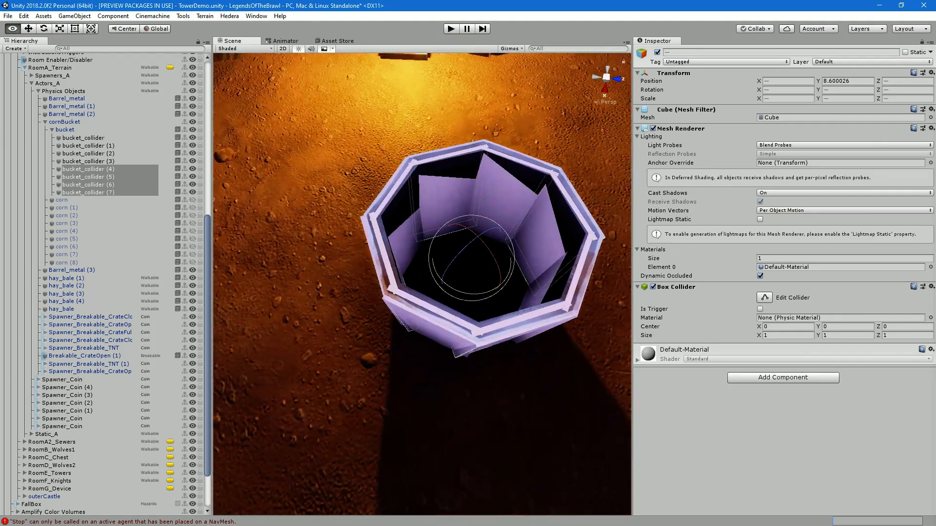
scroll(458, 293, up, 1)
scroll(458, 292, down, 1)
alt+drag(458, 292, 437, 235)
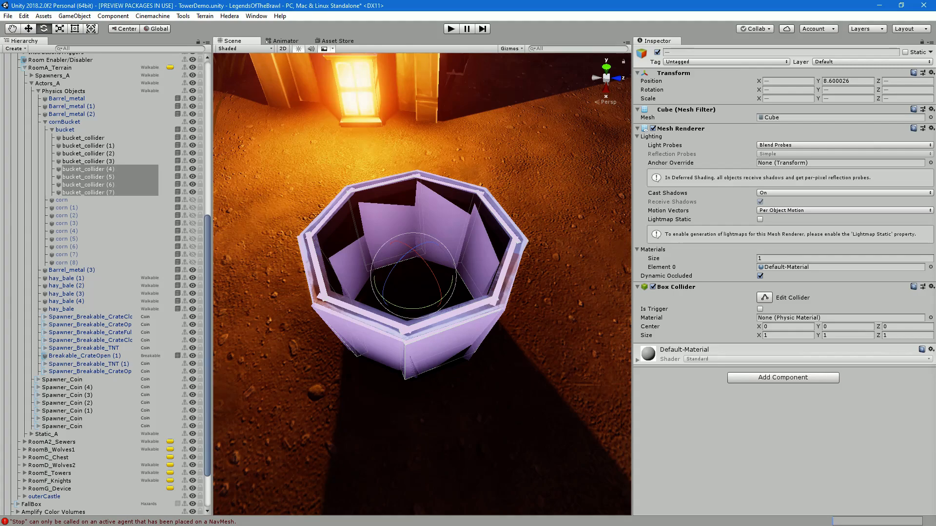
Duplicate bucket_collider, move the copy to the bucket's centre and widen it to an X scale of about 53.3 for the base
click(84, 138)
alt+drag(414, 293, 368, 266)
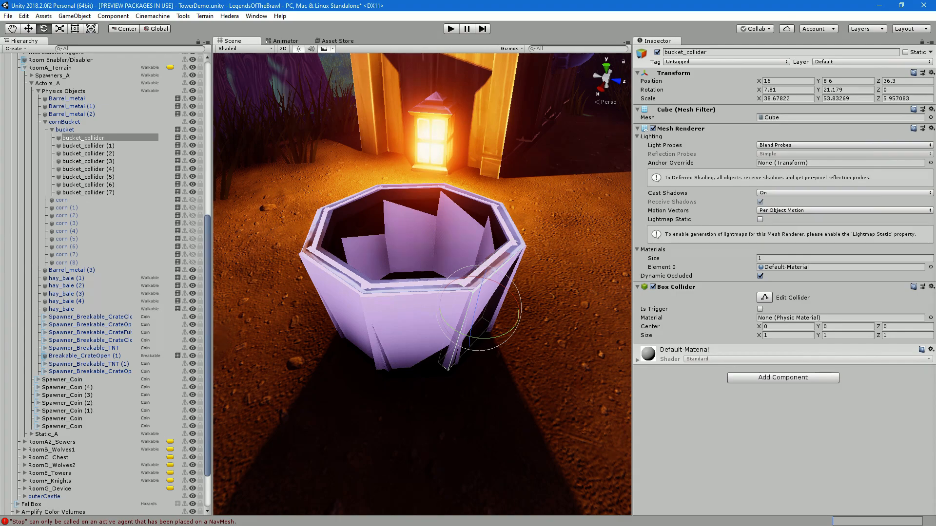
alt+drag(368, 266, 341, 307)
click(84, 138)
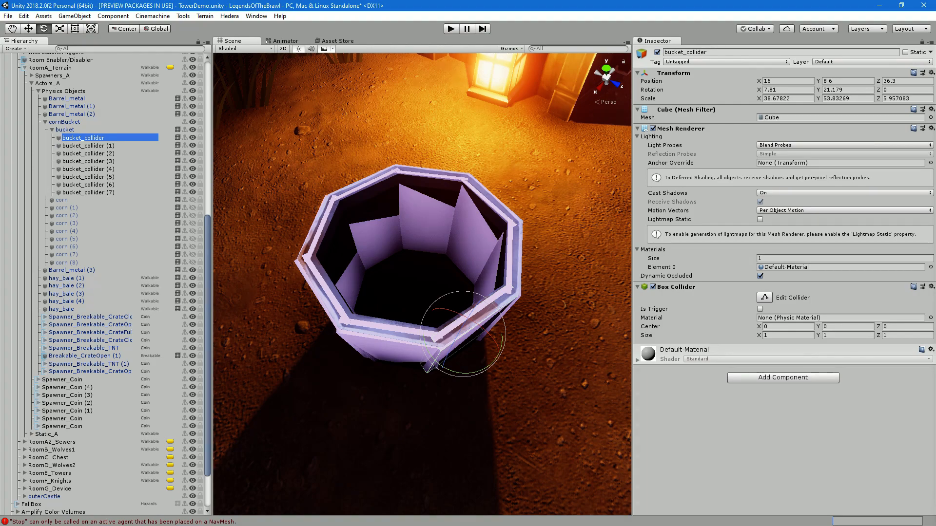
key(ctrl+d)
key(w)
drag(465, 341, 205, 168)
key(e)
key(r)
key(e)
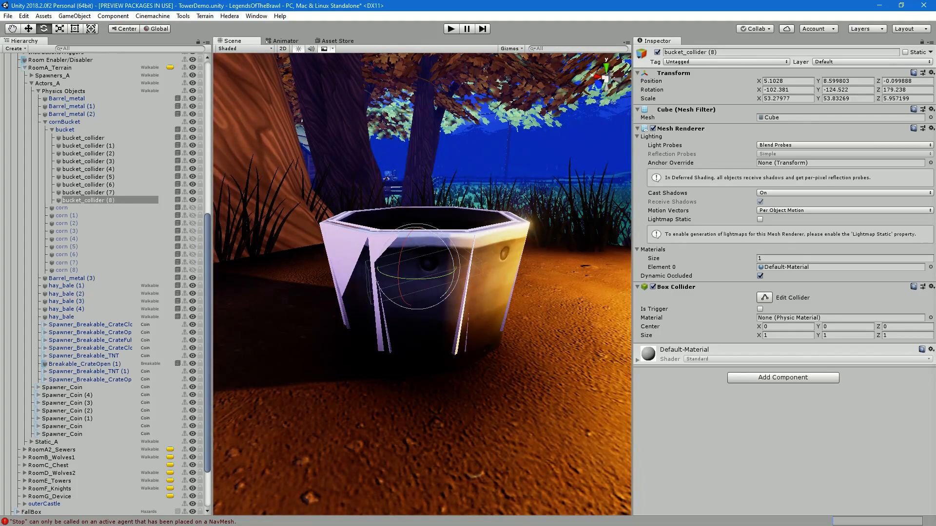
Zero the base collider's rotation on all axes, and turn it flat to an X rotation of about -90
text(0)
key(Tab)
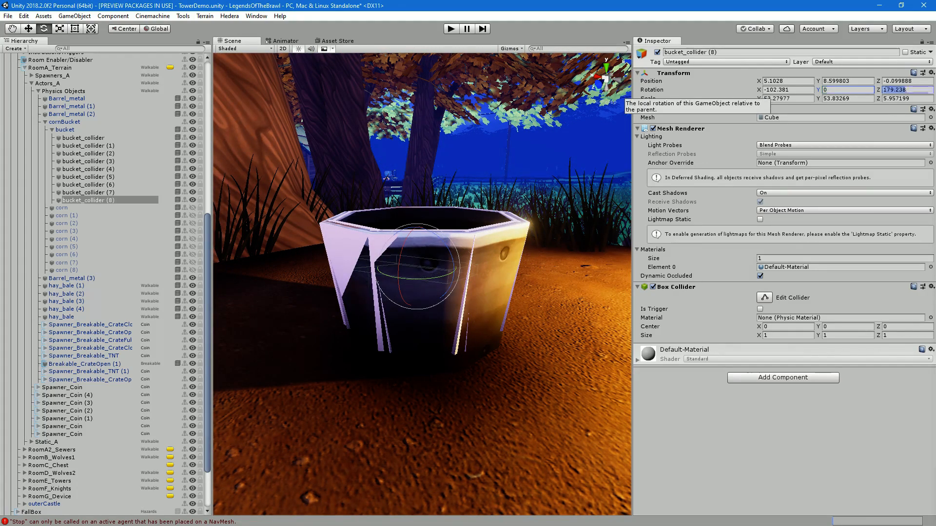
click(788, 90)
text(0)
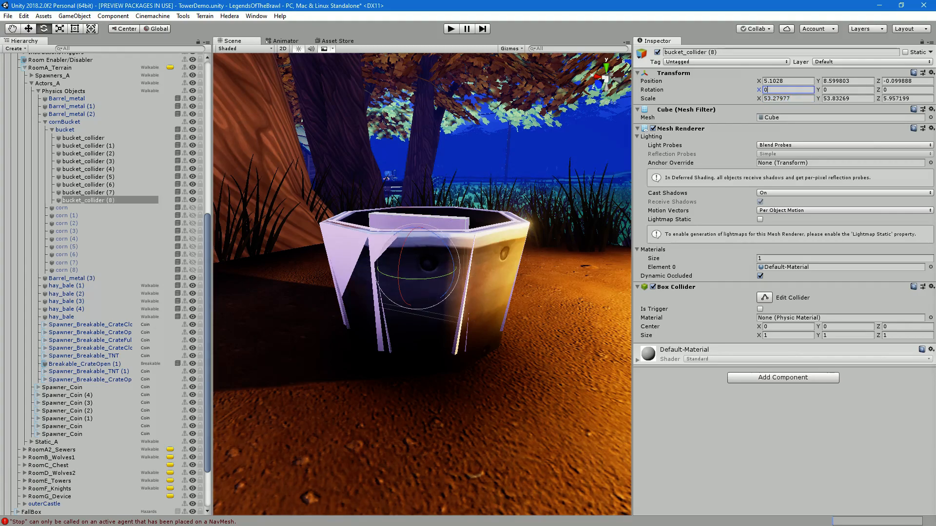
ctrl+drag(400, 262, 249, 226)
Lower the flat base collider to the bottom of the bucket at Y -28.5
key(w)
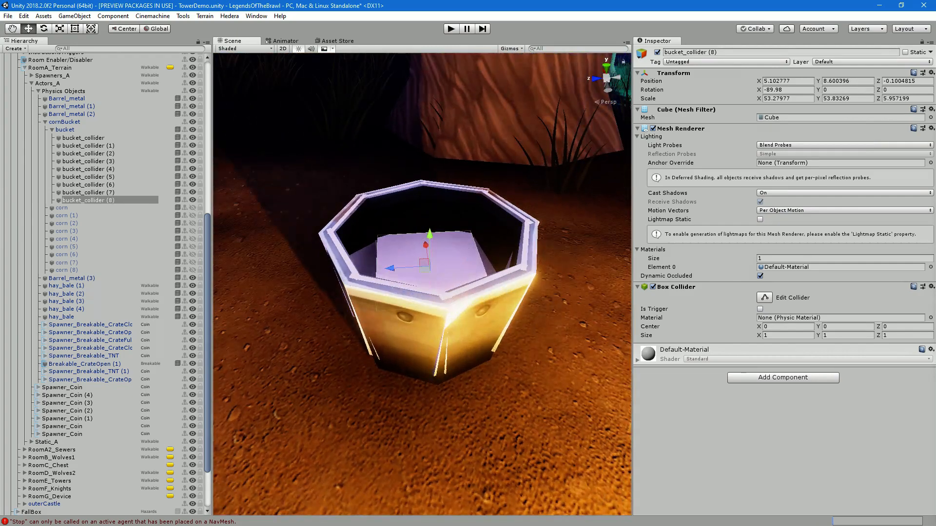
drag(430, 235, 441, 168)
drag(430, 286, 458, 414)
Scale the base collider to about 67.6 × 68.3 × 7.6 and shift it to X 1.2 to cover the bucket's bottom
key(r)
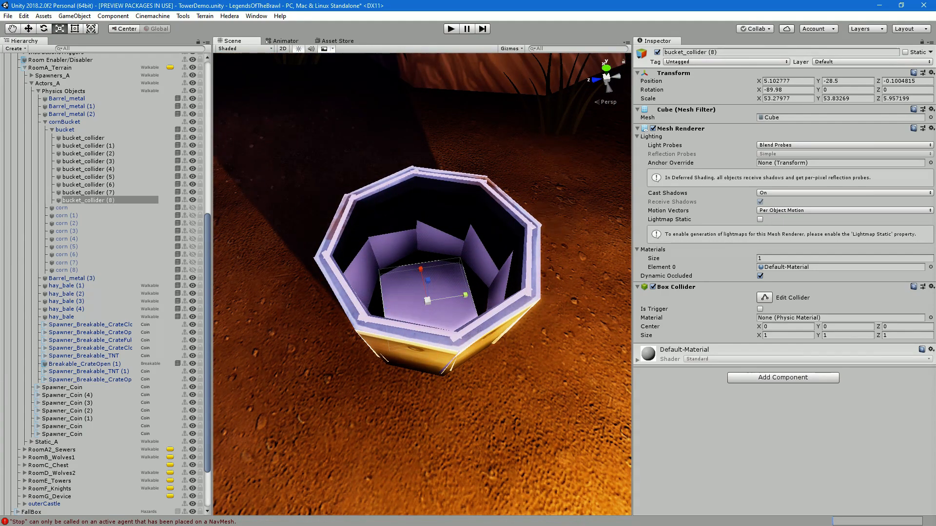
drag(433, 298, 441, 296)
drag(427, 301, 571, 292)
drag(470, 341, 483, 341)
alt+drag(439, 293, 451, 364)
drag(418, 329, 431, 280)
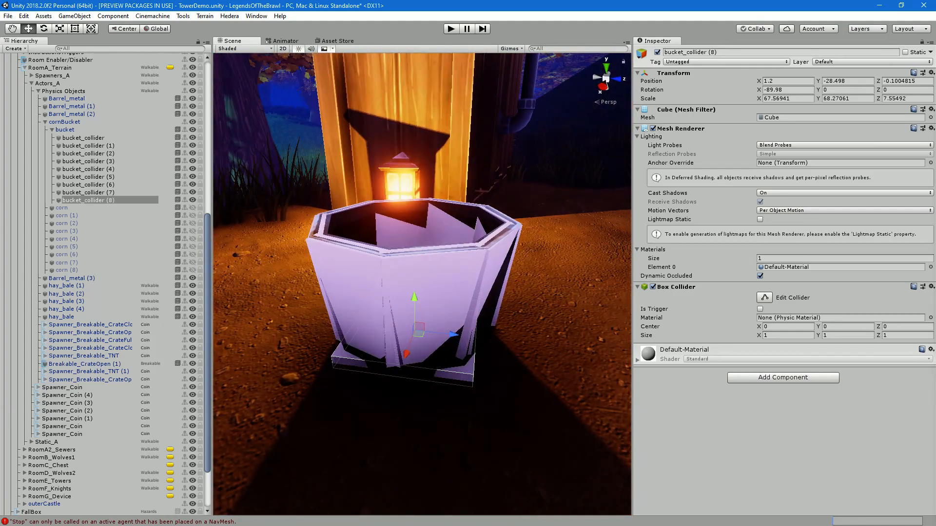
Disable the Mesh Renderer on all nine bucket colliders
shift+click(83, 138)
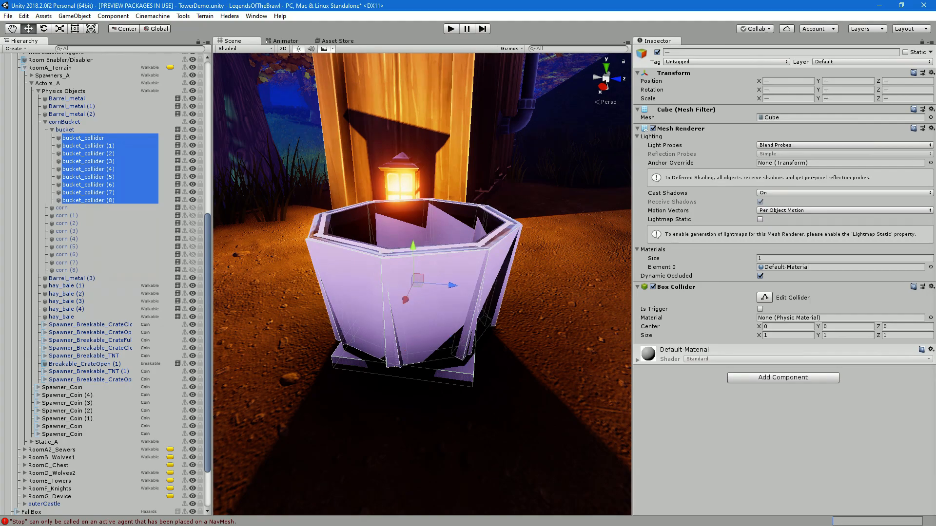
click(652, 128)
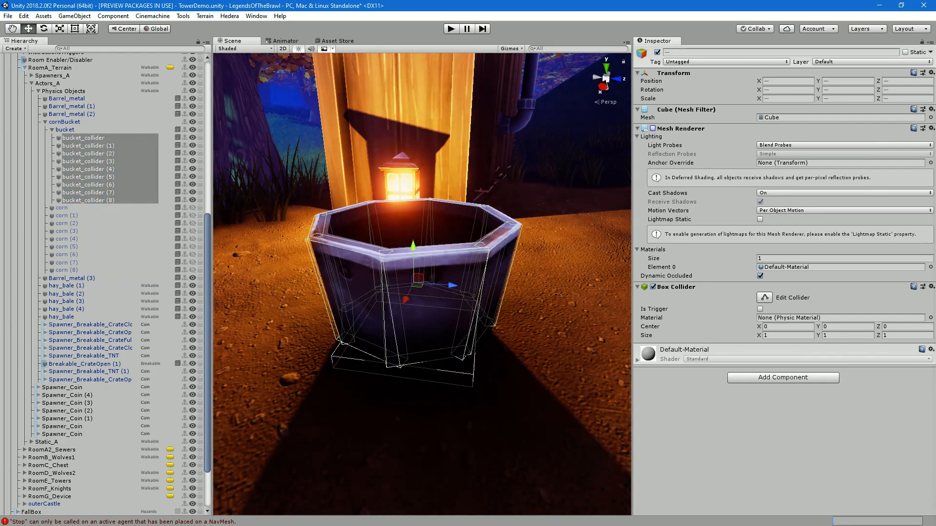
alt+drag(419, 282, 589, 282)
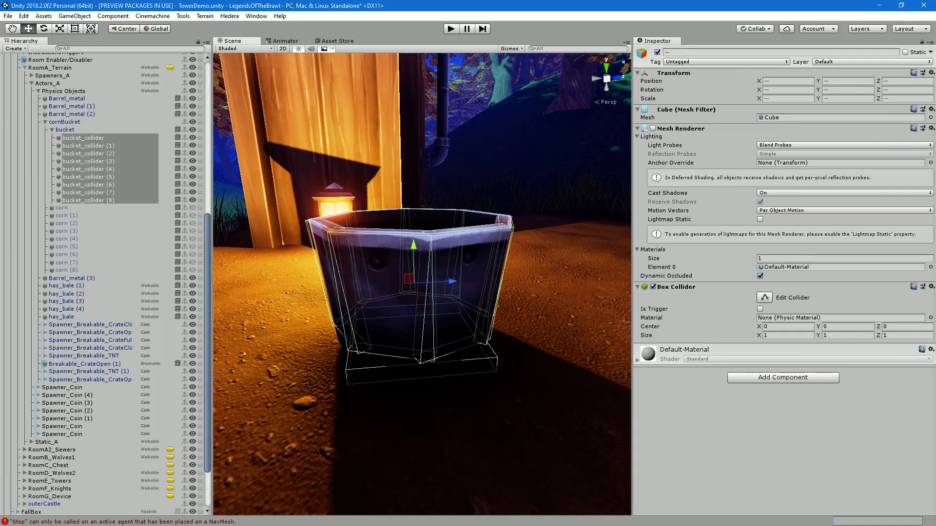
alt+drag(419, 283, 419, 361)
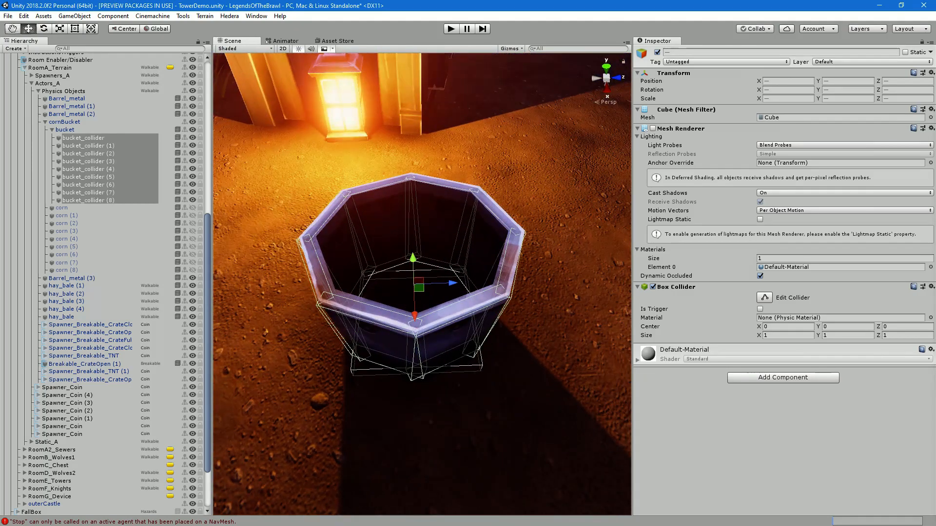
Reactivate all nine corn objects under cornBucket
click(66, 130)
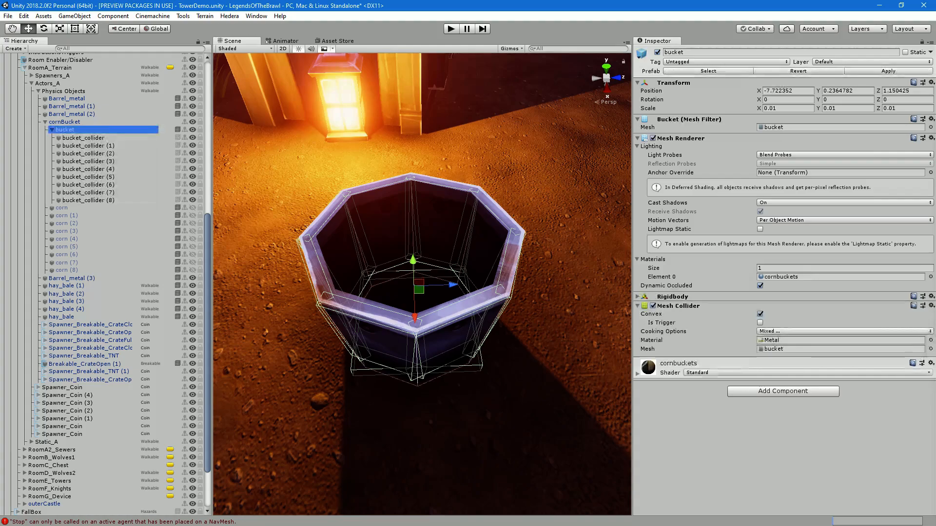
scroll(422, 284, down, 10)
right_drag(422, 284, 331, 229)
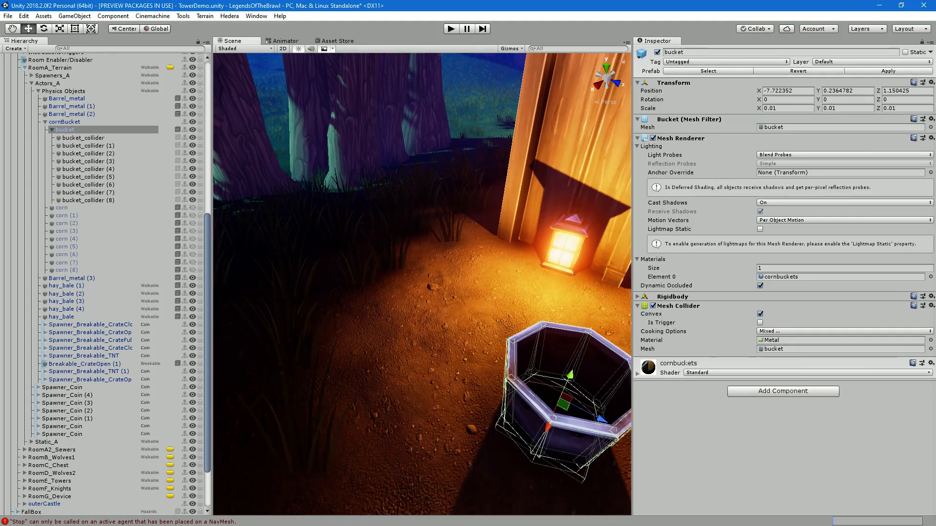
click(63, 209)
shift+click(67, 270)
key(alt+shift+a)
alt+drag(422, 284, 313, 234)
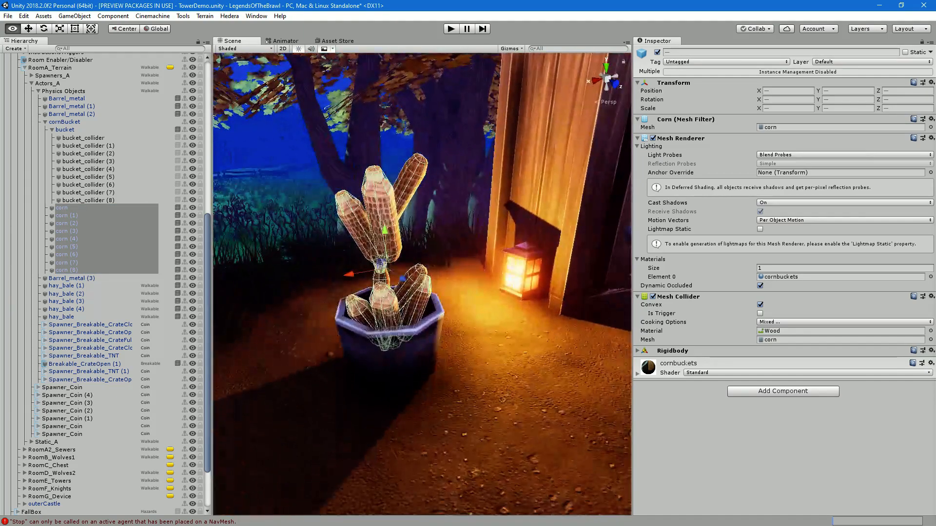
Mark all nine bucket colliders as Static and deactivate them
click(83, 138)
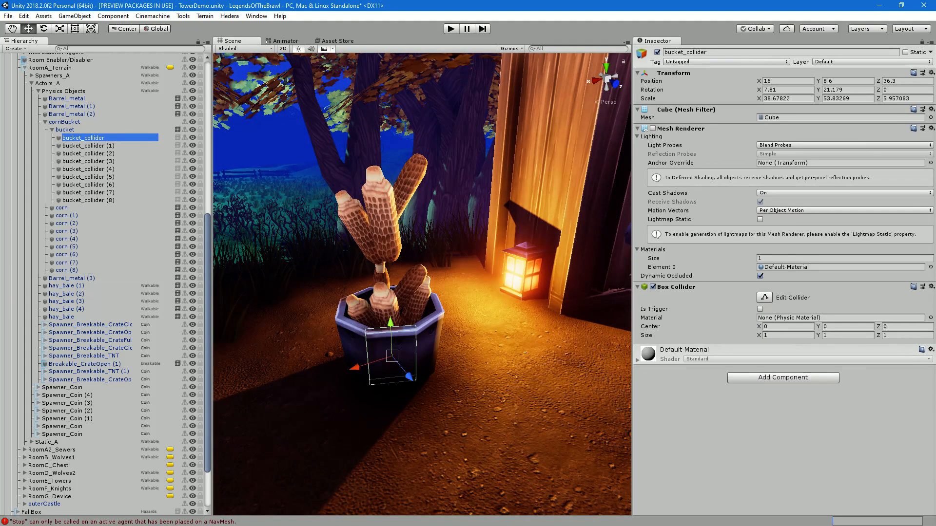
shift+click(88, 200)
click(905, 52)
key(alt+shift+a)
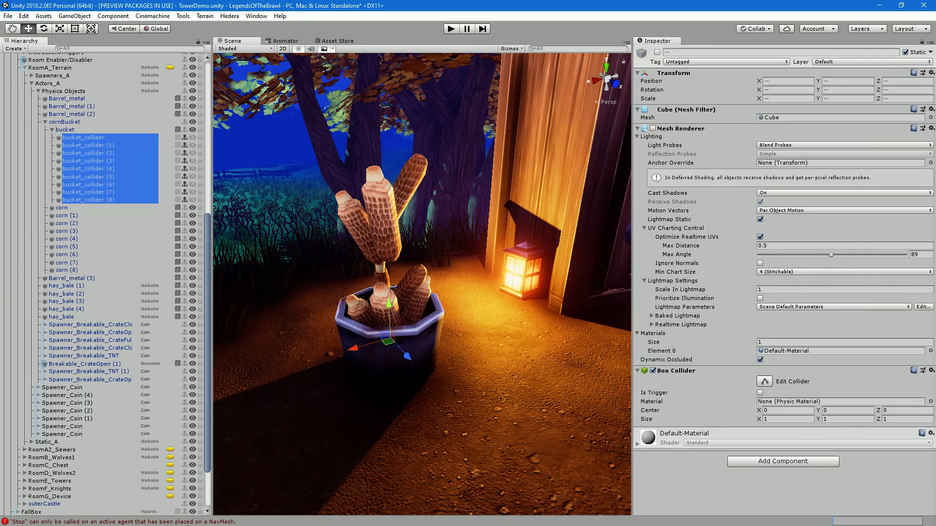
Select the bucket and run the scene in play mode with only its convex Mesh Collider active
click(64, 130)
scroll(422, 284, up, 3)
alt+drag(422, 284, 435, 242)
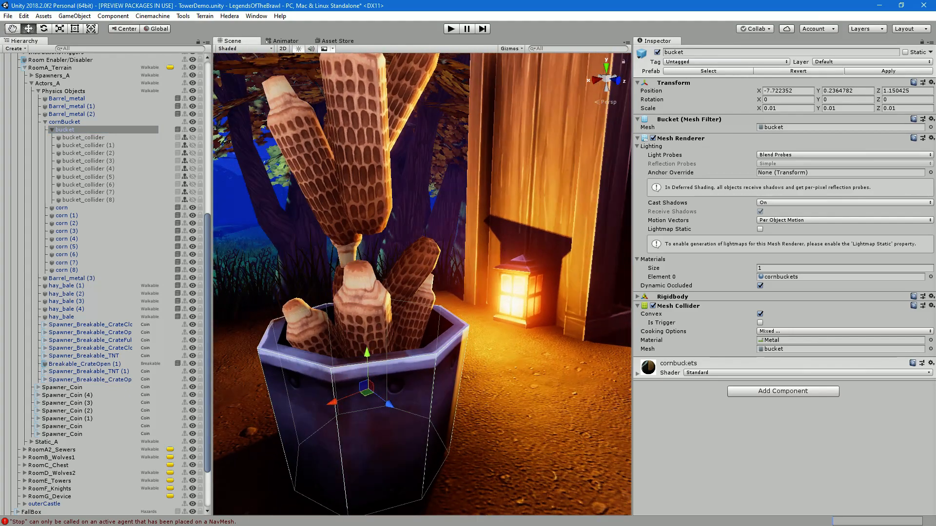
scroll(422, 284, down, 6)
key(ctrl+p)
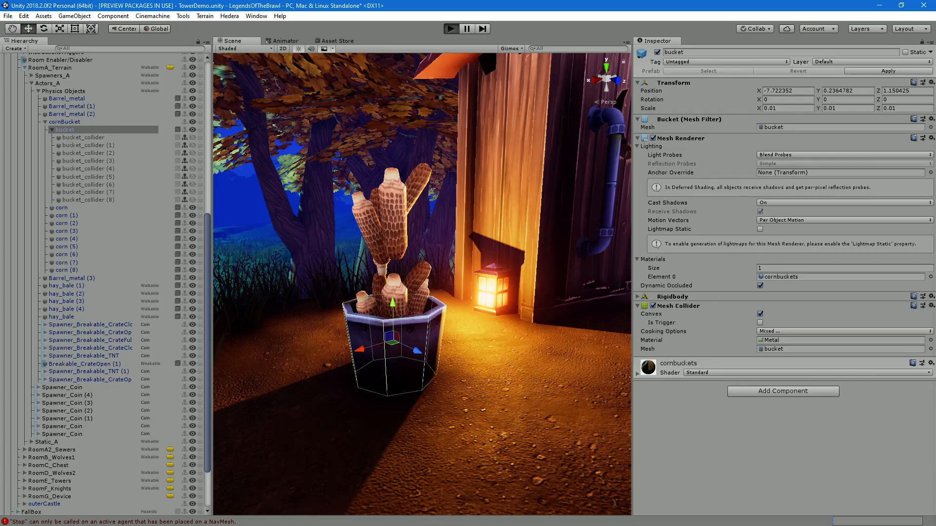
Bring up the checklist image in IrfanView to review the listed fixes, and move it away again
drag(0, 210, 748, 99)
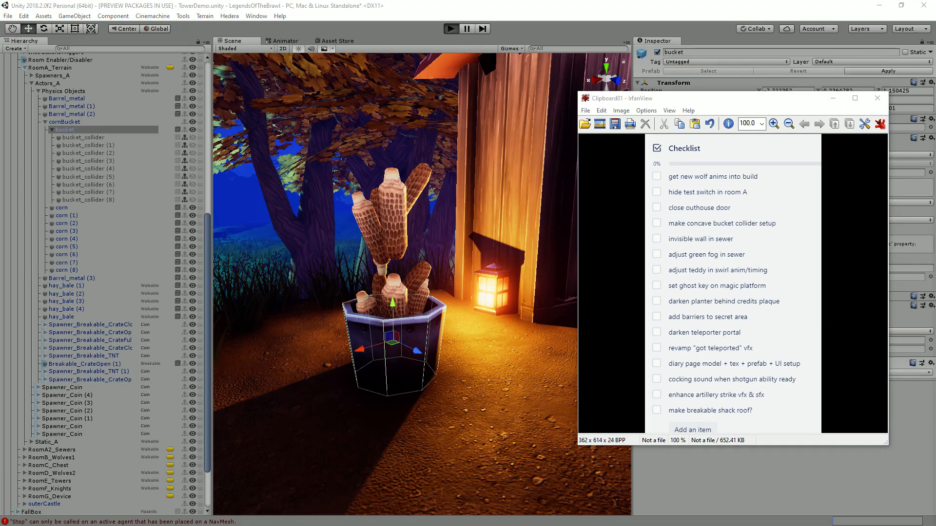
drag(818, 101, 0, 180)
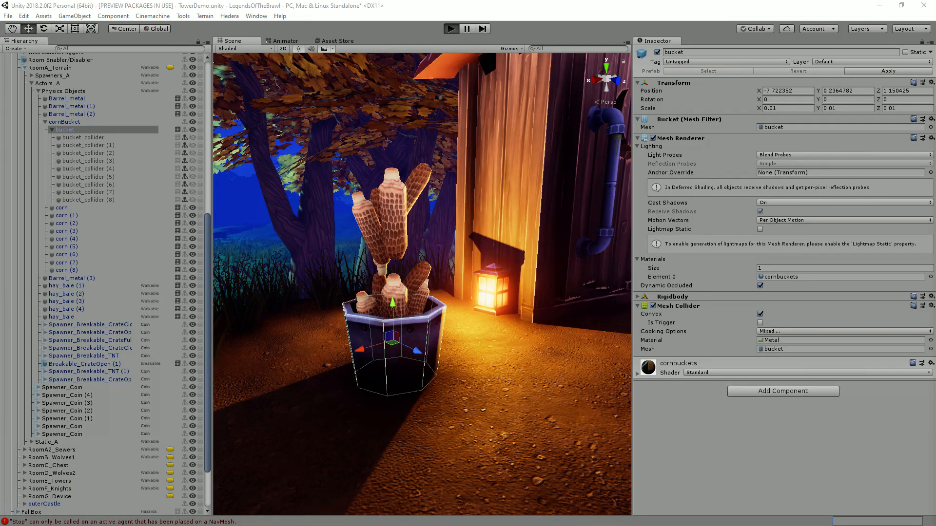
Examine how the corn cobs collide with the bucket's convex Mesh Collider during play mode
key(ctrl+p)
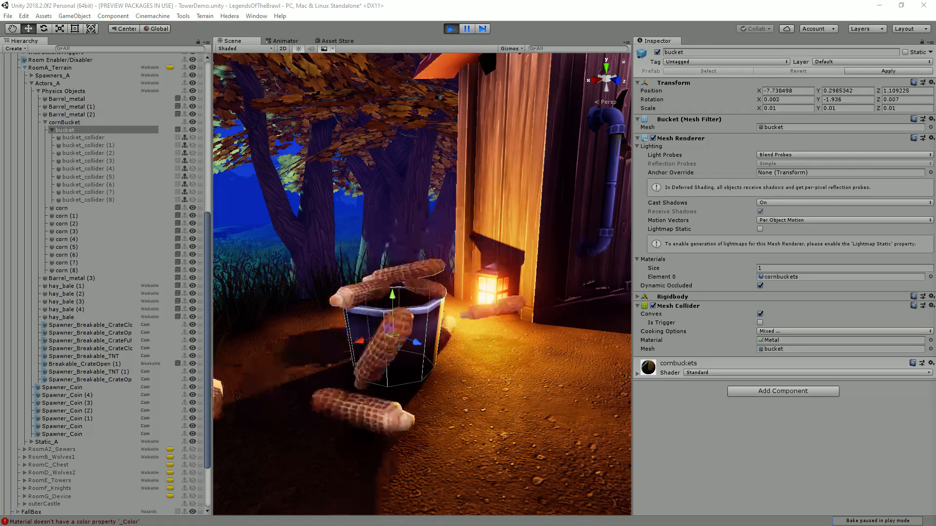
scroll(422, 284, up, 3)
alt+drag(422, 284, 417, 314)
scroll(436, 299, up, 3)
scroll(433, 294, down, 3)
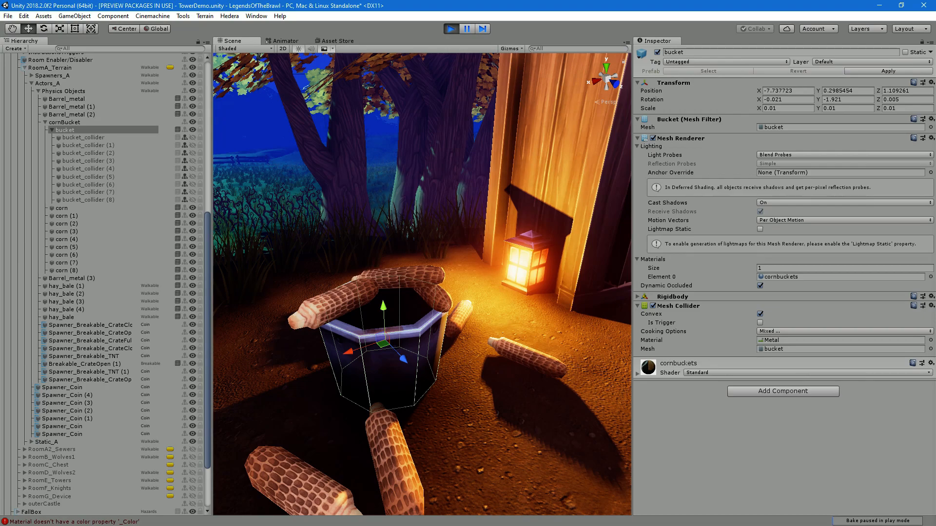
Activate the nine bucket colliders during play and disable the bucket's Mesh Collider to test how the corn falls in
click(83, 137)
shift+click(89, 200)
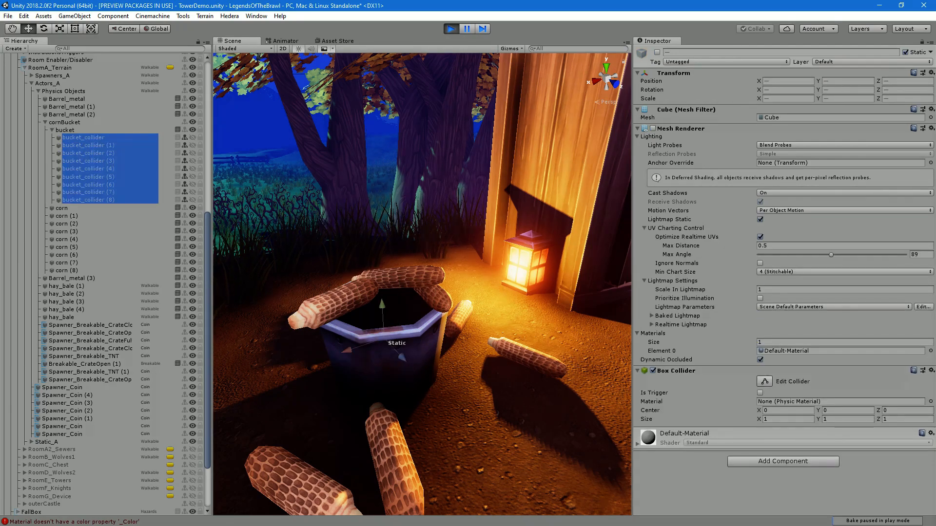
click(65, 131)
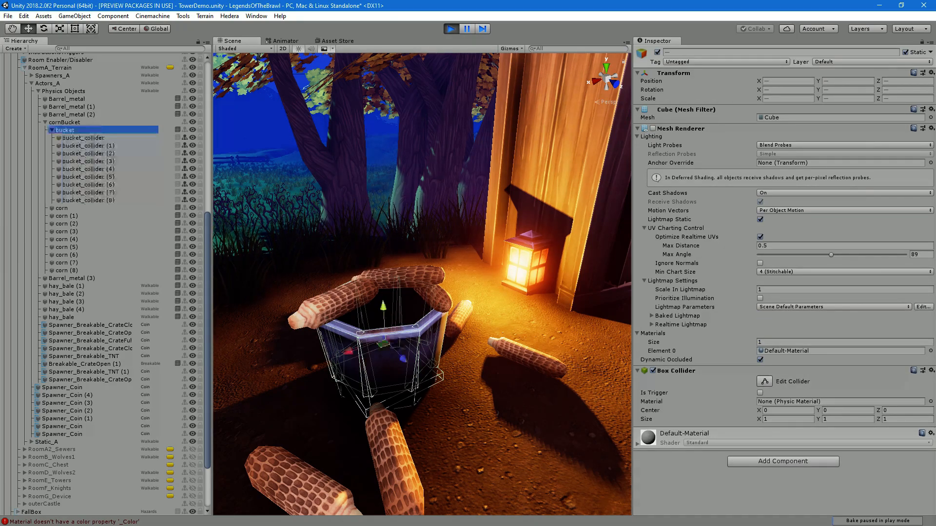
click(652, 306)
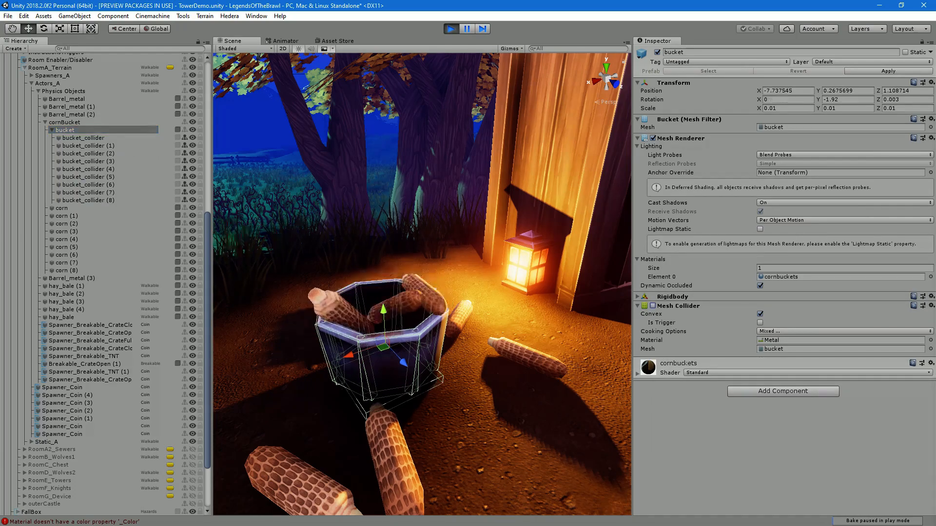
alt+drag(424, 273, 445, 259)
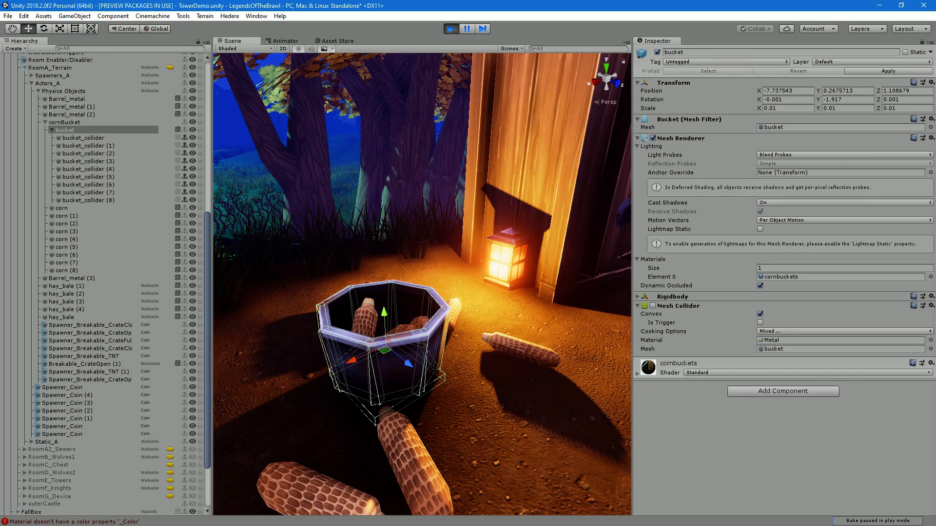
Compare the components of the nine bucket colliders with those of the parent bucket
click(83, 138)
shift+click(89, 200)
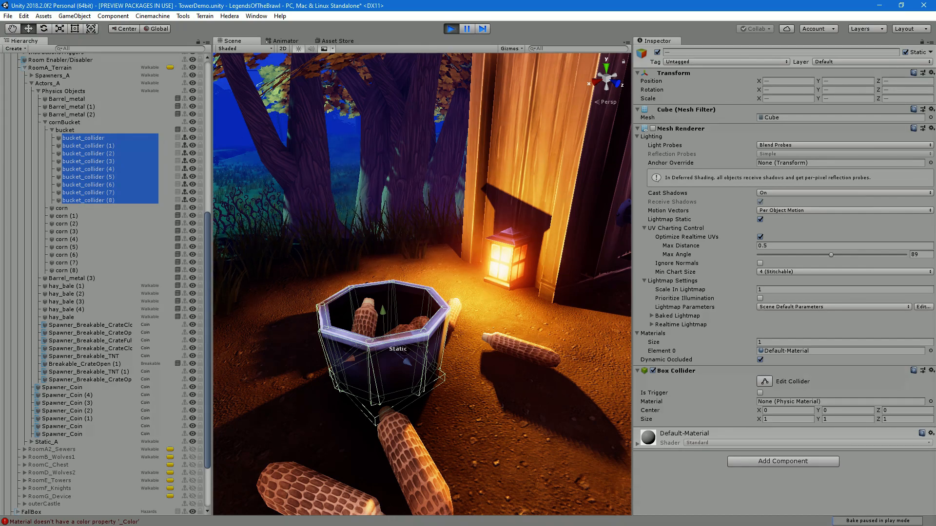
click(65, 130)
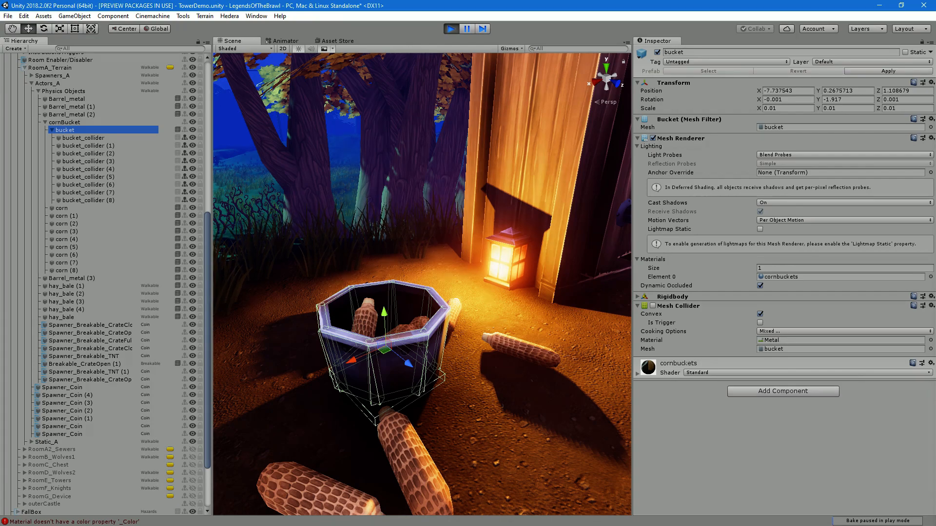
Expand the bucket's Rigidbody settings, exit play mode and copy the Rigidbody component
click(672, 297)
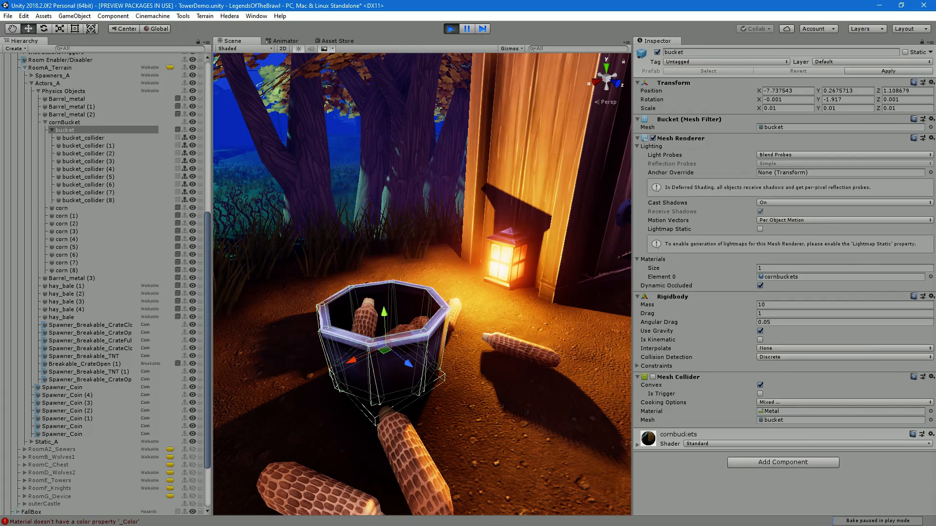
key(ctrl+p)
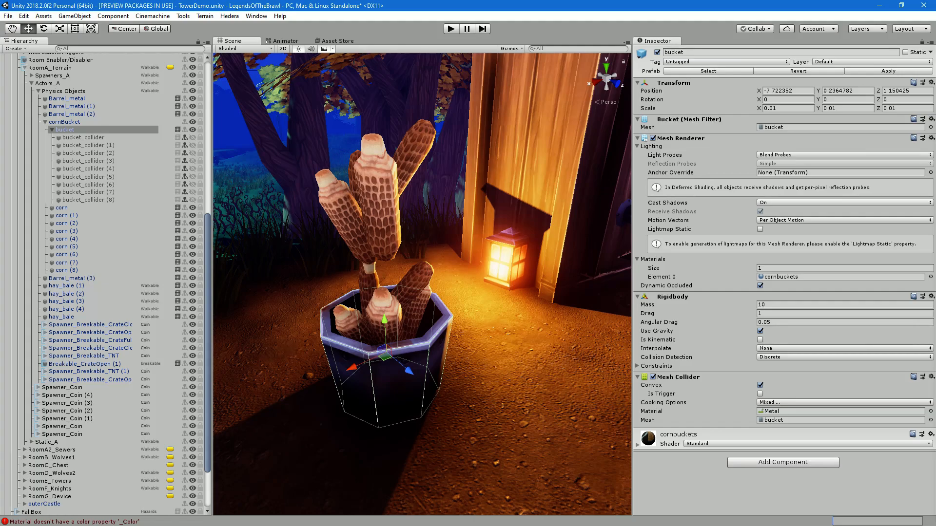
right_click(677, 297)
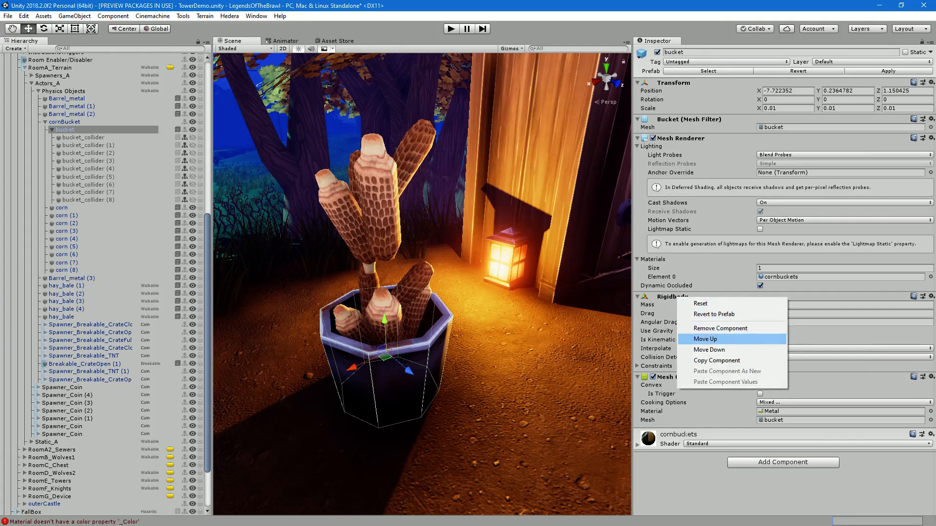
click(717, 361)
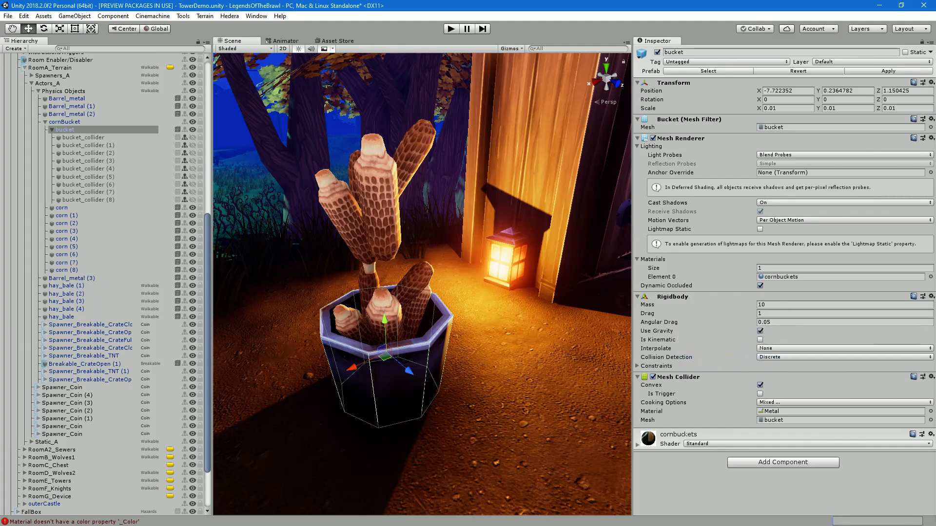
Paste the copied Rigidbody as a new component onto all nine bucket colliders
click(83, 137)
shift+click(88, 199)
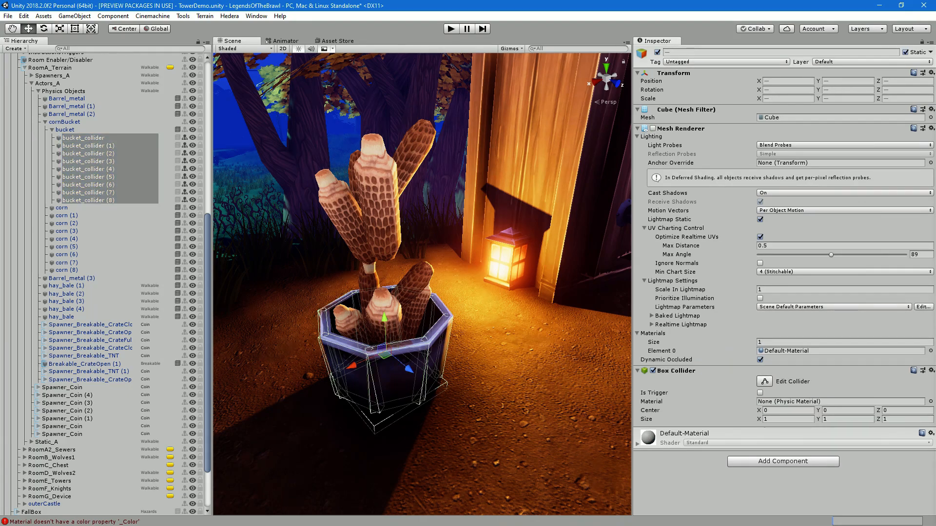
right_click(689, 372)
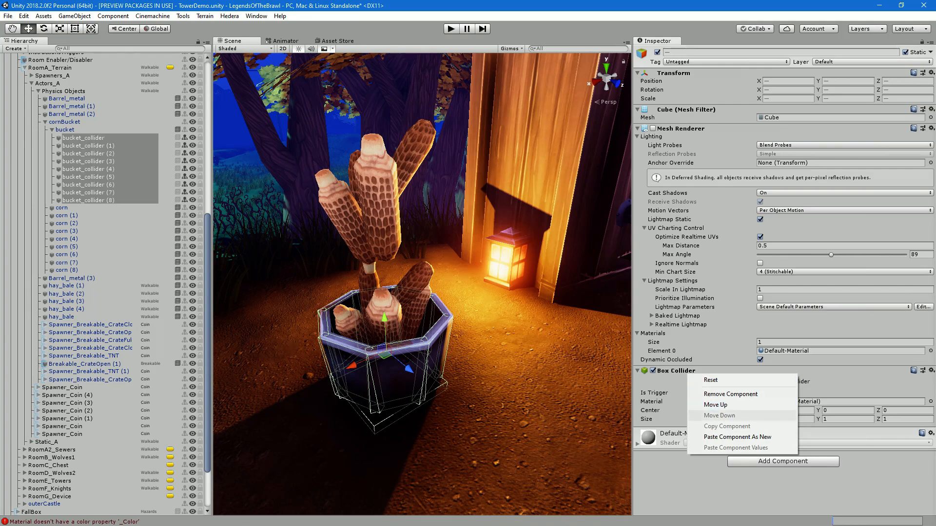
click(737, 437)
scroll(780, 292, down, 2)
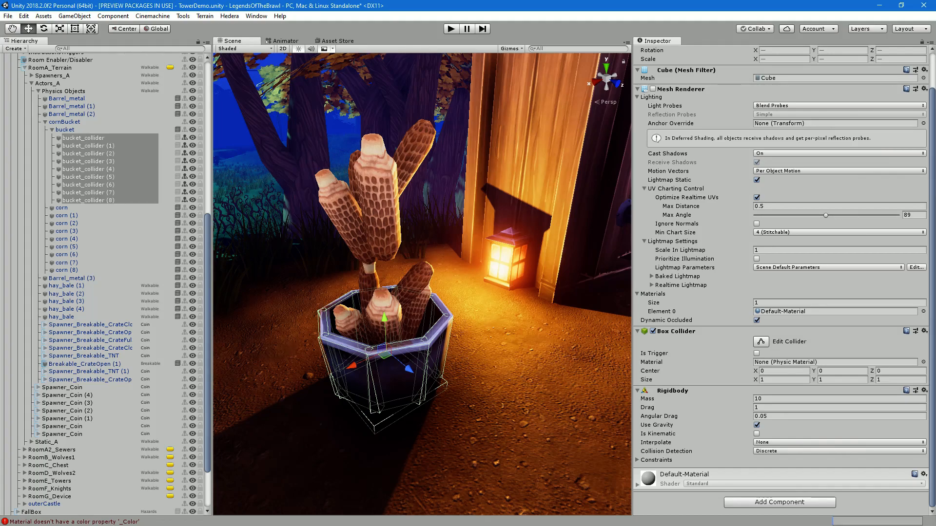
Disable the parent bucket's Mesh Collider and collapse its Rigidbody and Mesh Collider settings
alt+drag(541, 254, 433, 128)
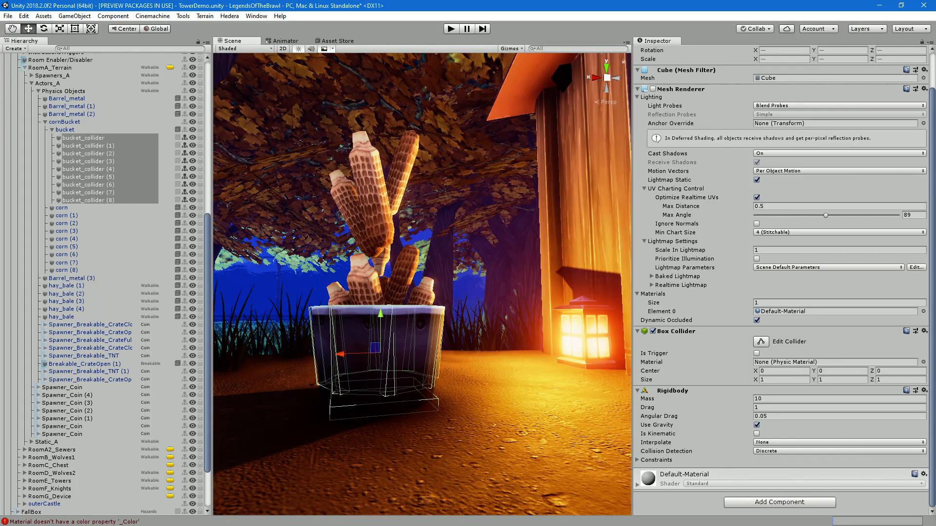
alt+drag(434, 128, 428, 126)
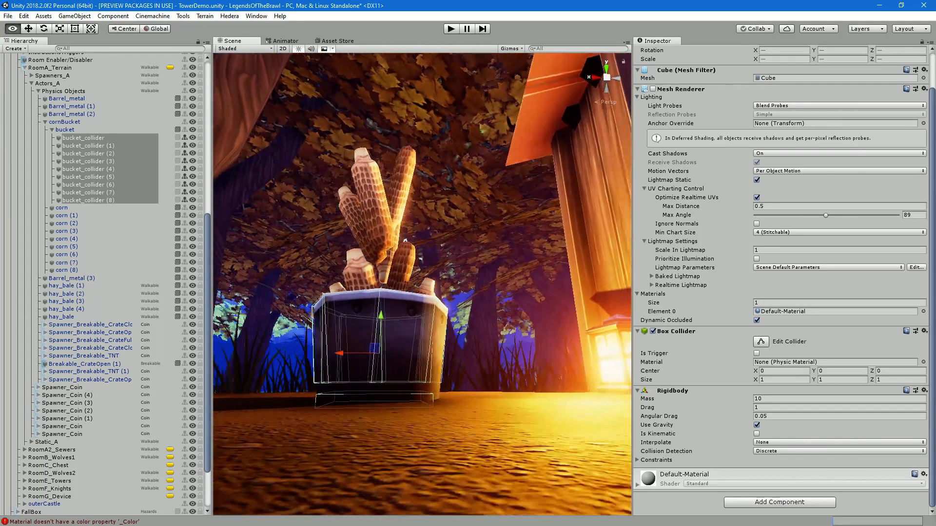
alt+drag(408, 240, 425, 241)
alt+drag(280, 206, 372, 298)
click(64, 129)
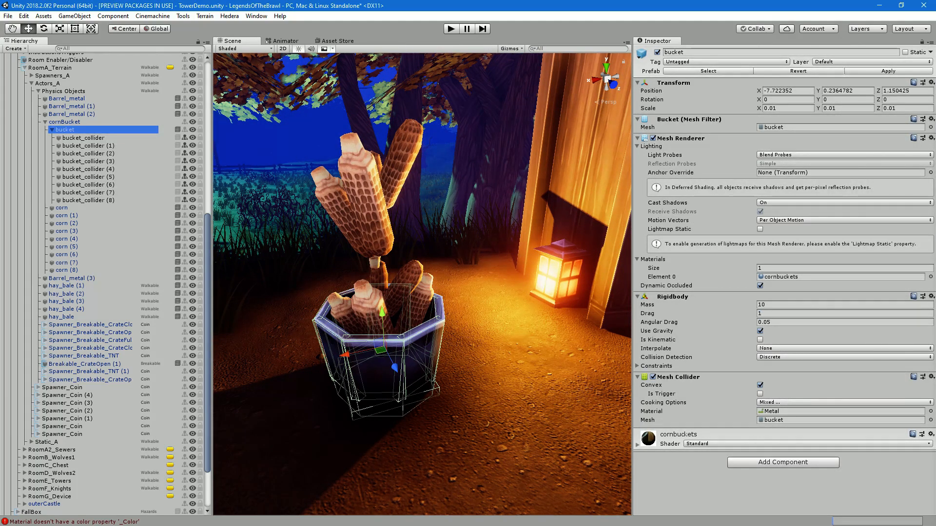
click(653, 376)
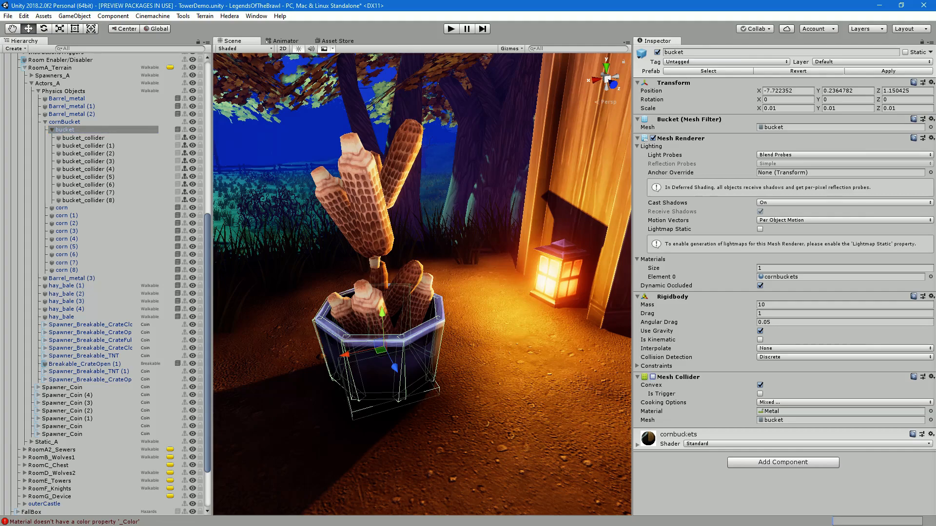
click(672, 296)
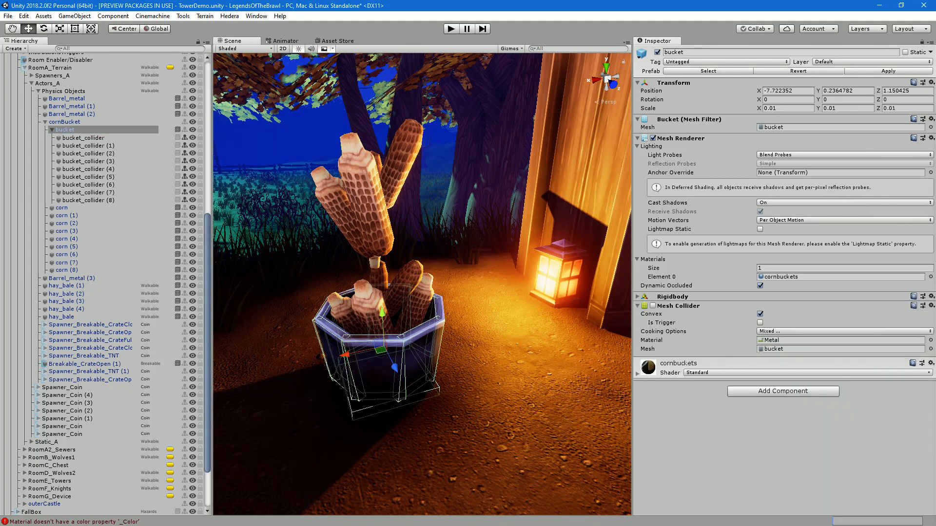
click(678, 305)
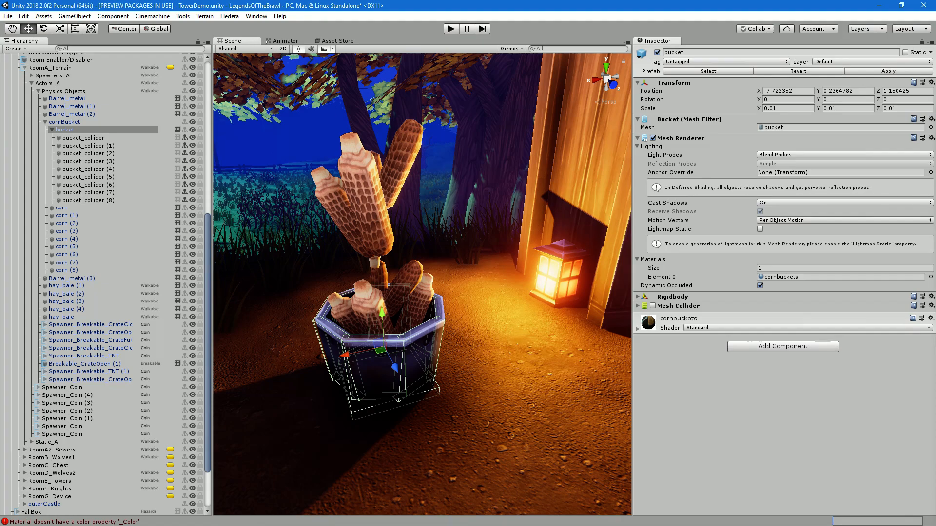
Play-test the bucket and corn physics with the separate collider Rigidbodies, and exit play mode
key(ctrl+p)
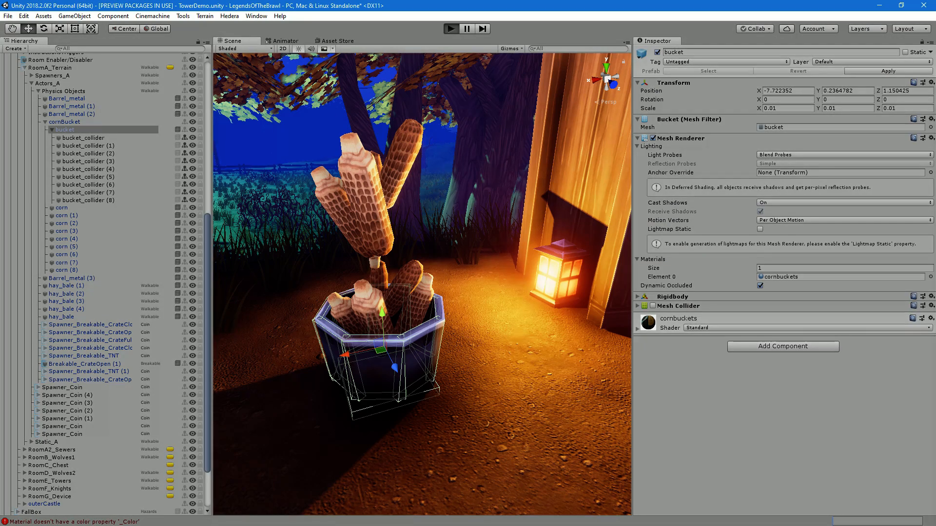
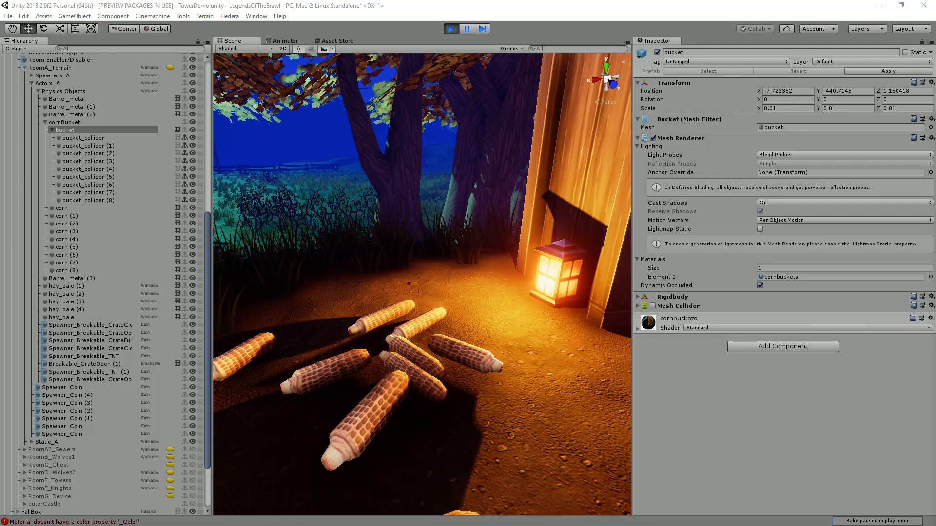
key(alt+Tab)
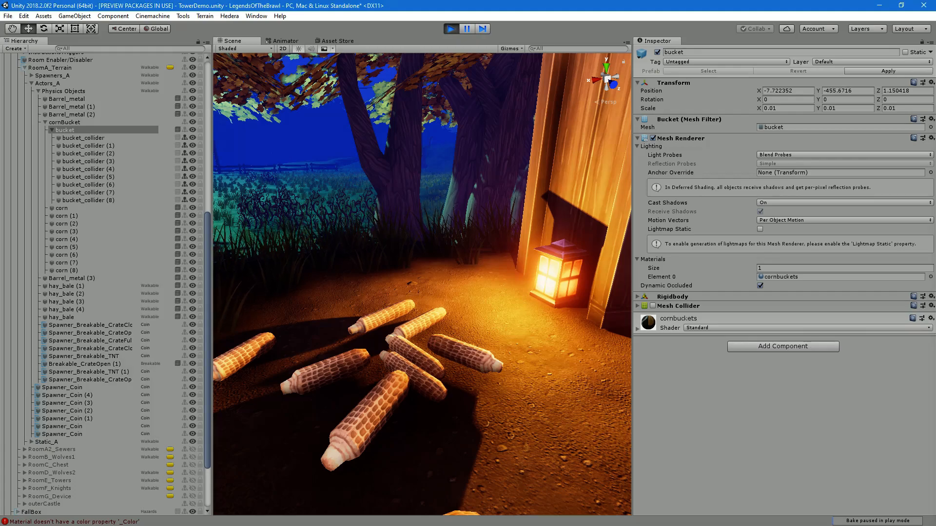
key(ctrl+p)
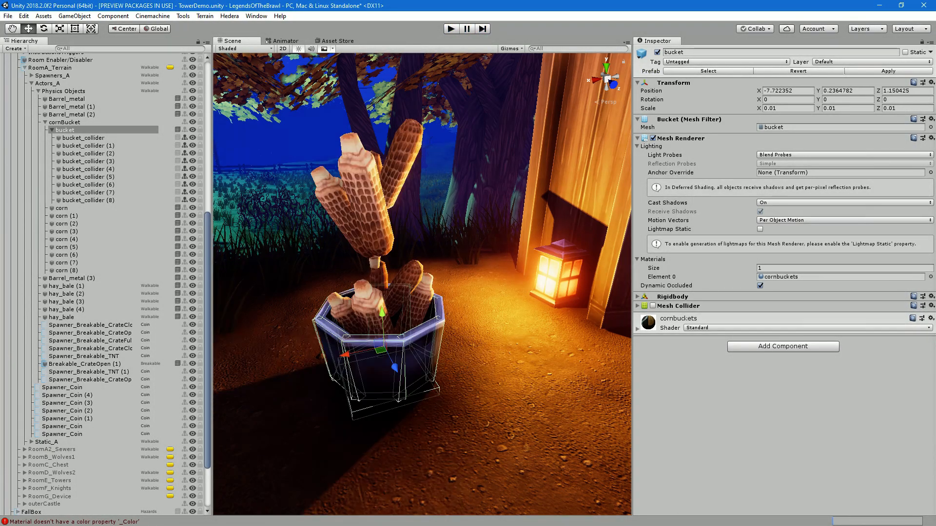
Parent bucket_collider through bucket_collider (7) to the base collider bucket_collider (8), and select the whole group to check its fit
click(84, 138)
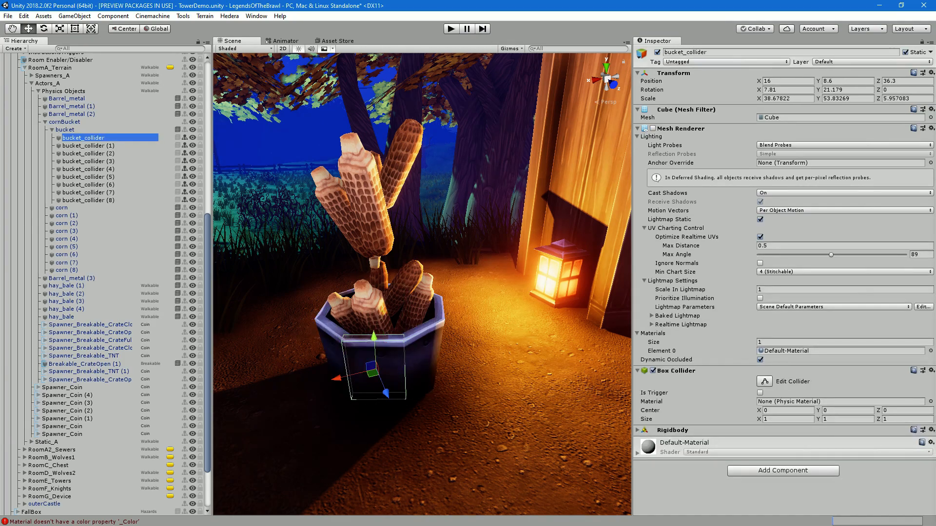
click(88, 200)
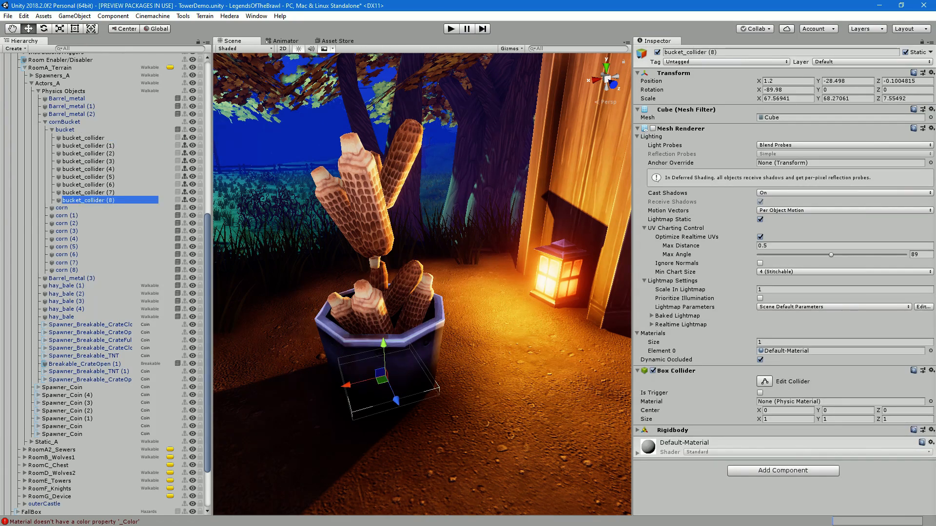
click(88, 193)
shift+click(83, 137)
drag(88, 169, 88, 200)
alt+drag(373, 373, 338, 266)
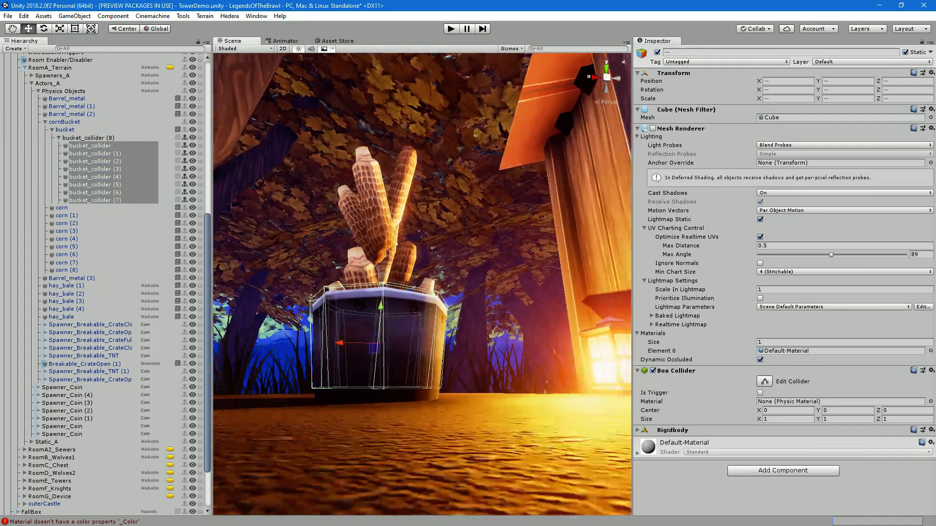
ctrl+click(83, 138)
alt+drag(381, 302, 448, 347)
scroll(417, 336, up, 6)
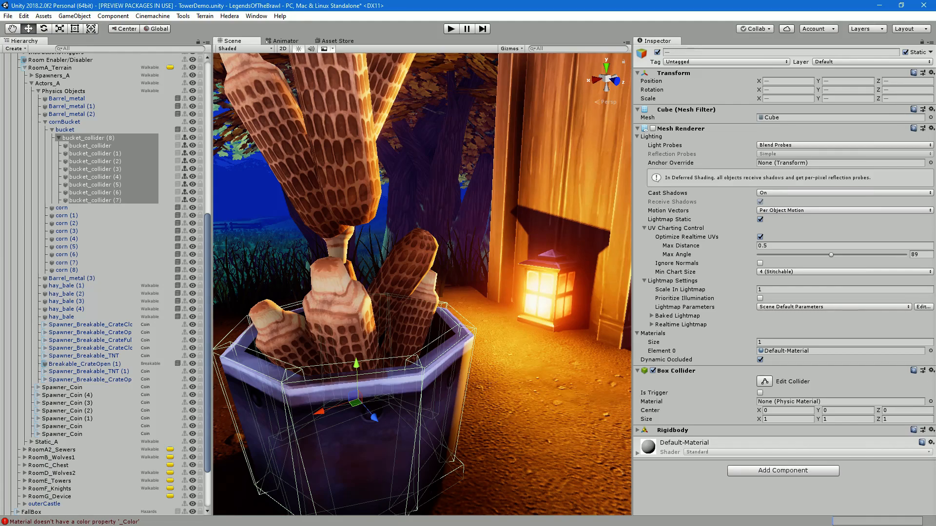
scroll(422, 284, down, 3)
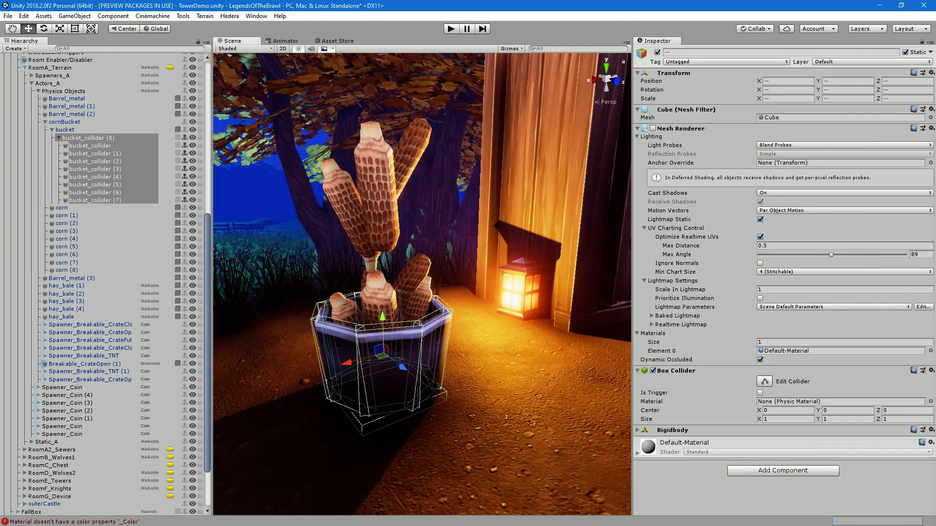
Review the parent bucket's Mesh Collider cooking options and expand its Rigidbody constraints
click(65, 130)
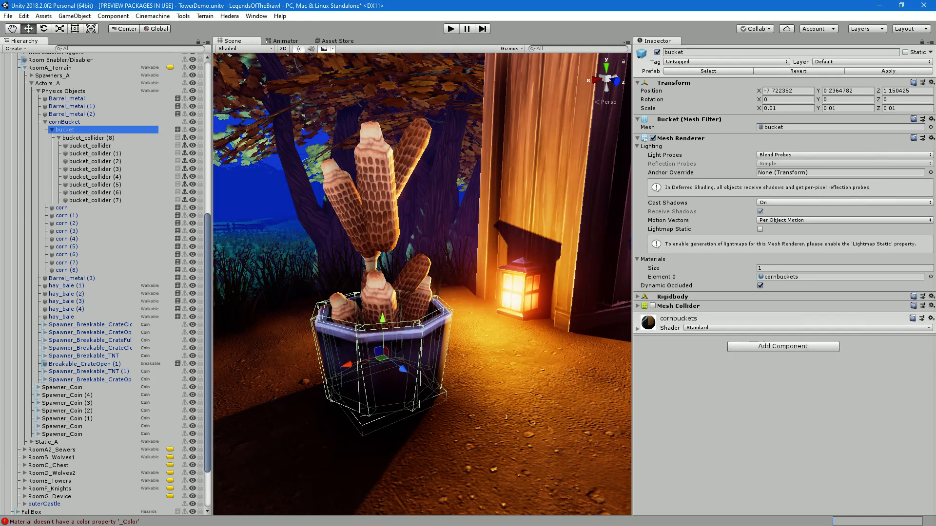
click(637, 306)
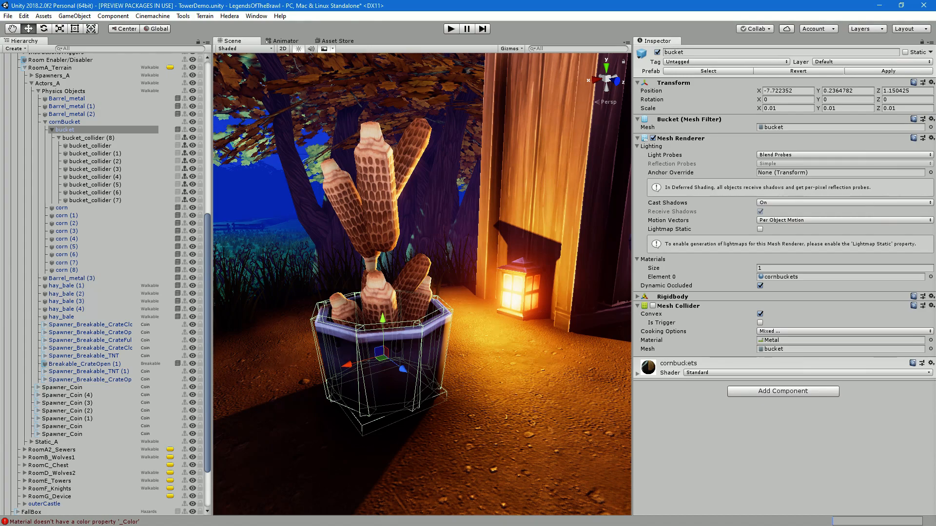
click(845, 331)
key(Escape)
click(638, 306)
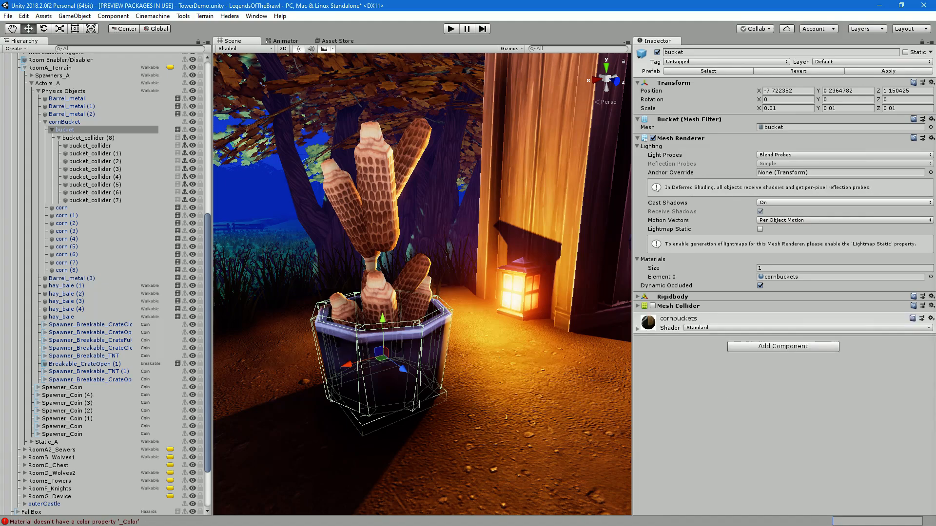
click(638, 296)
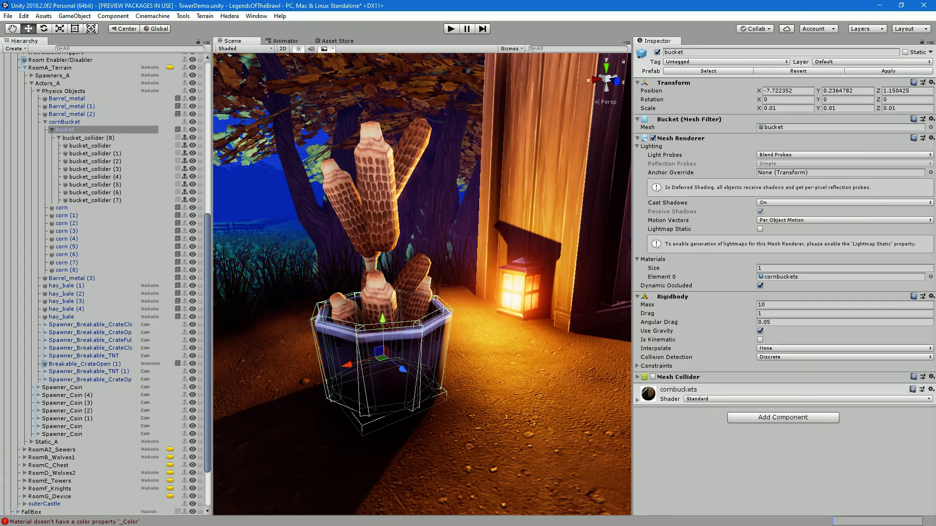
click(637, 366)
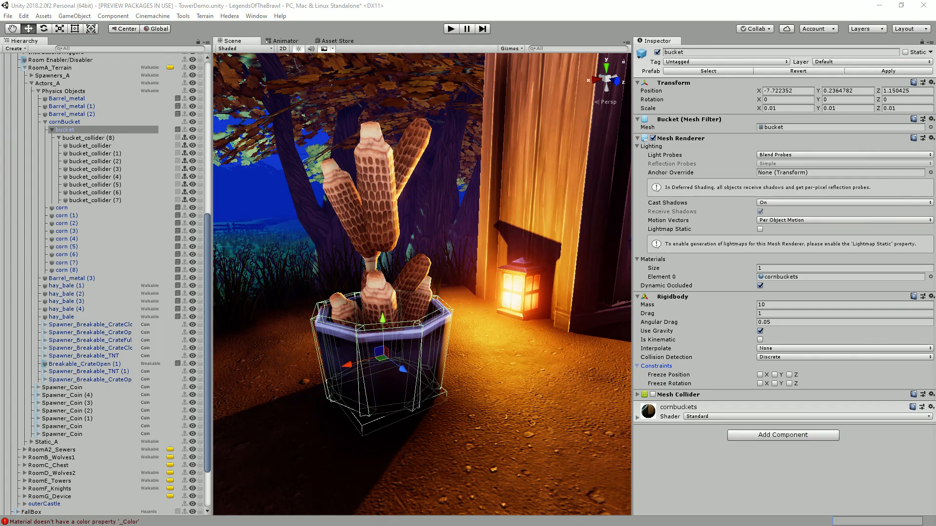
Examine bucket_collider (8) and its child colliders, checking how they line up with the bucket's underside and the ground
click(88, 138)
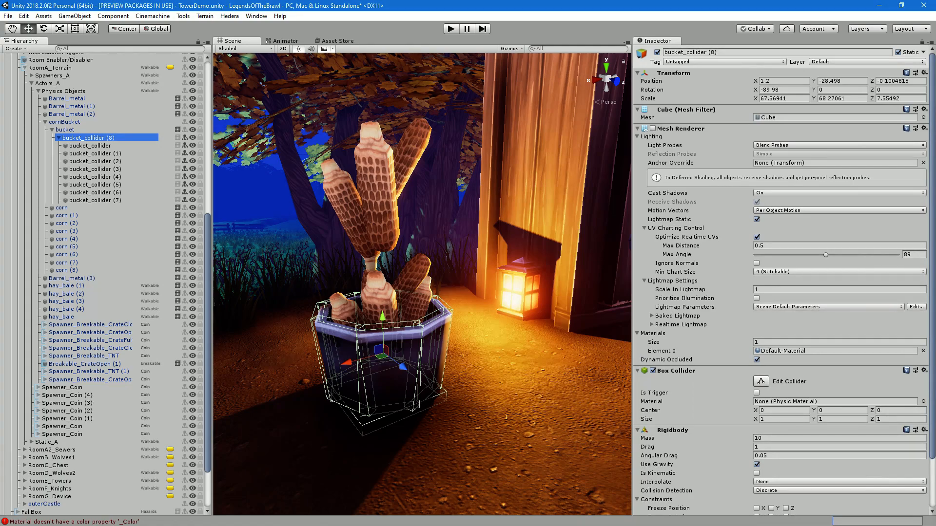
click(90, 145)
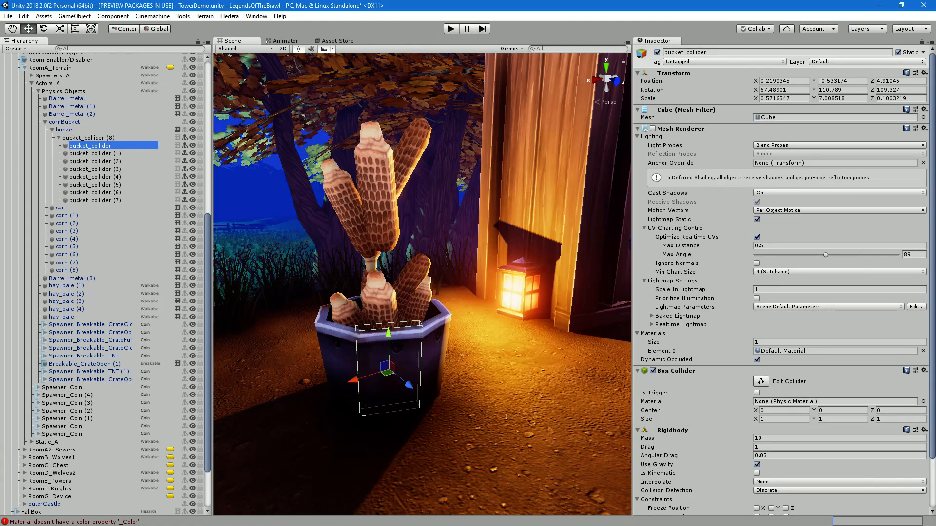
click(95, 201)
click(88, 137)
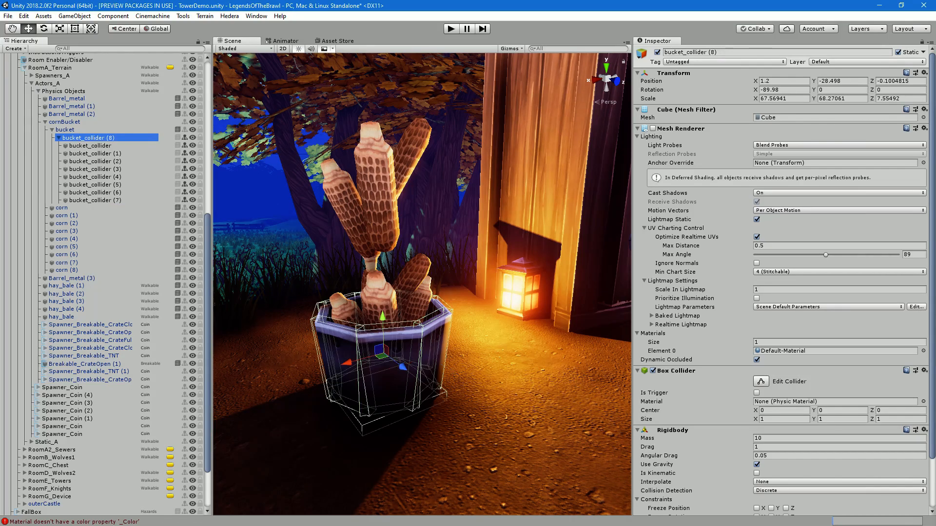
alt+drag(414, 292, 338, 197)
alt+drag(339, 241, 340, 238)
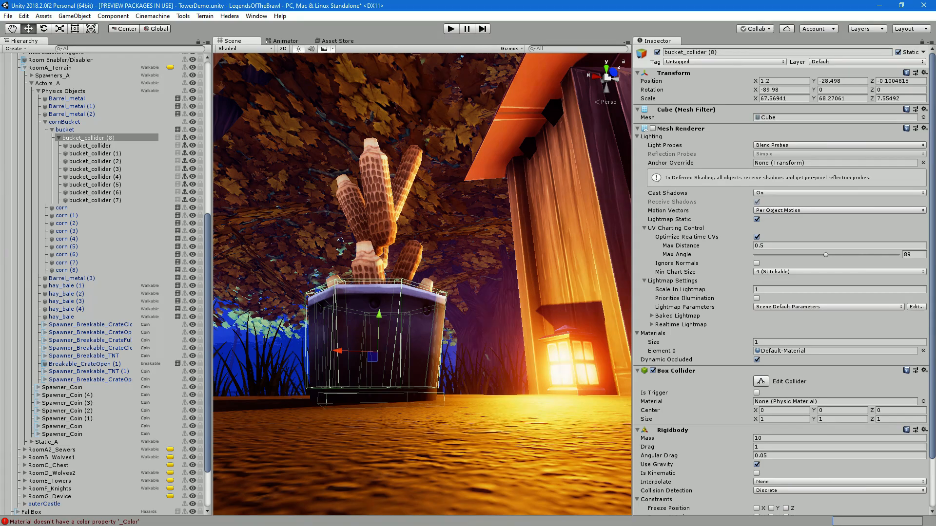
alt+drag(419, 253, 372, 306)
alt+drag(422, 283, 485, 216)
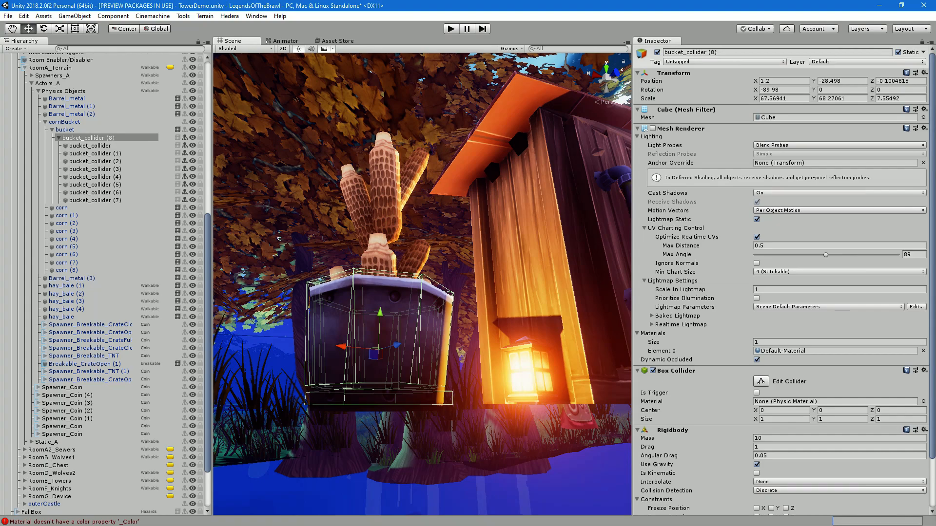
alt+drag(485, 215, 298, 219)
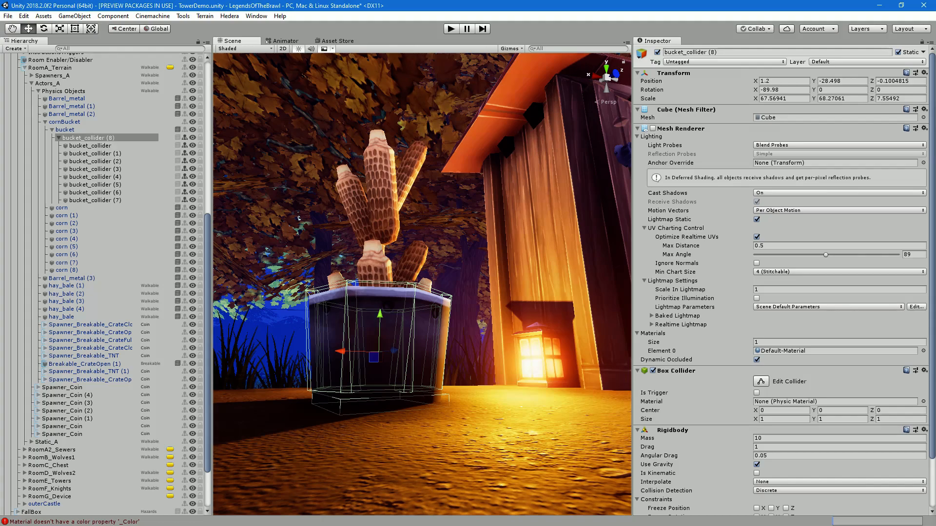
alt+drag(299, 219, 289, 231)
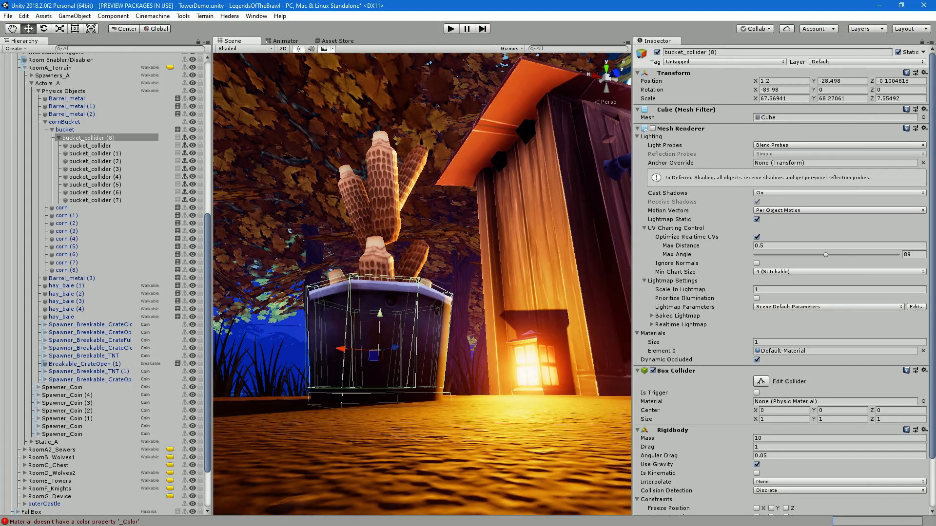
alt+drag(289, 231, 289, 202)
Try lowering bucket_collider (8) to a Y position of -31.3 and selecting its eight child colliders, and undo the changes
drag(380, 314, 380, 321)
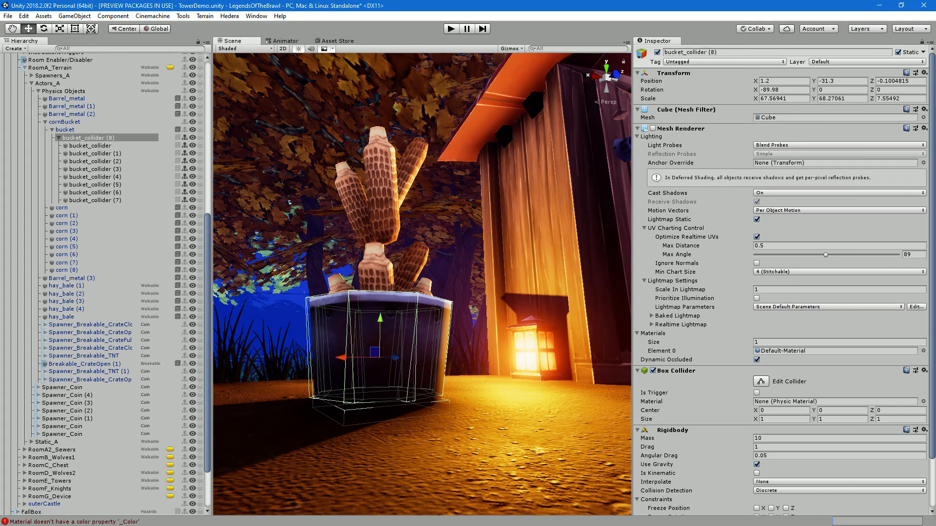
key(Down)
key(shift+Down)
key(shift+Down)
key(shift+Down)
key(shift+Down)
key(shift+Down)
key(shift+Down)
key(shift+Down)
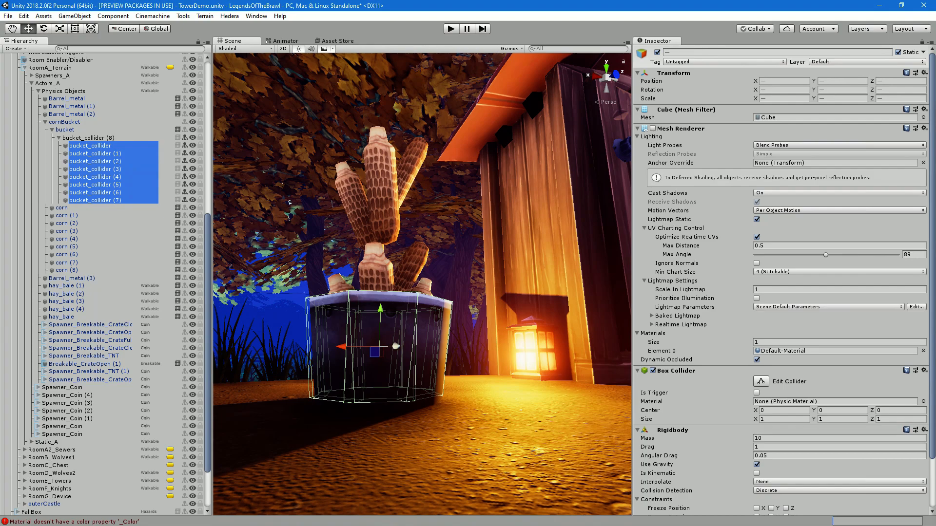
key(ctrl+z)
key(ctrl+z)
Lower bucket_collider (8) to a Y position of -30.5 and adjust the height of its eight child colliders
alt+drag(289, 202, 351, 247)
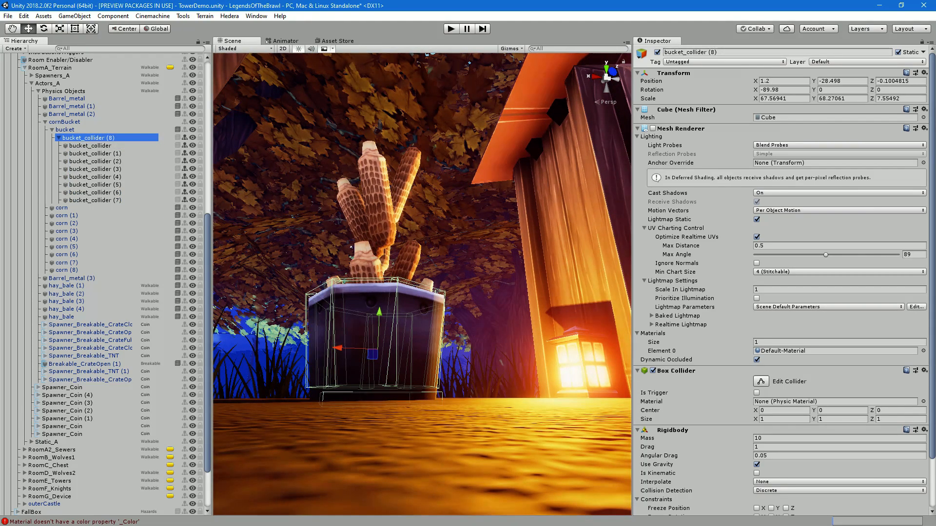
drag(379, 336, 463, 363)
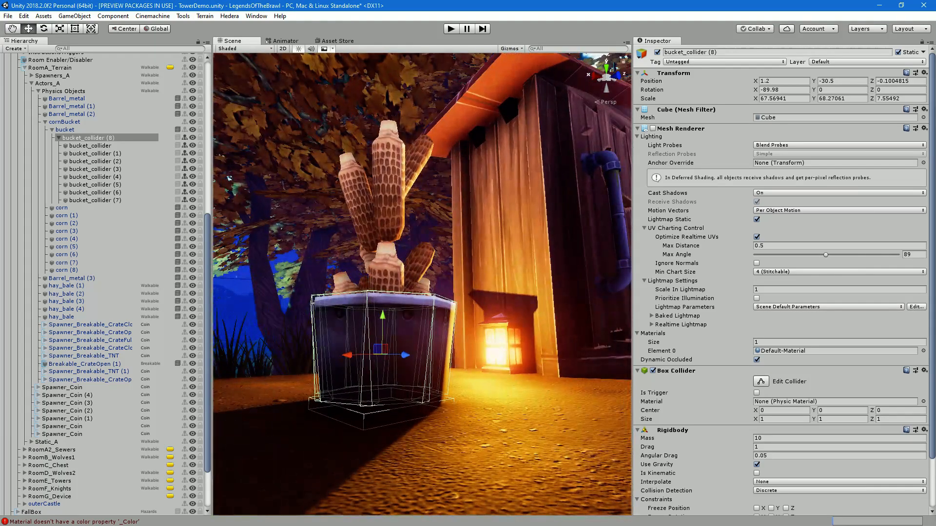
click(90, 145)
shift+click(95, 201)
alt+drag(414, 273, 292, 251)
drag(384, 310, 619, 406)
alt+drag(487, 316, 446, 280)
Raise the parent bucket to a Y position of 0.332
click(66, 129)
drag(394, 327, 244, 215)
drag(379, 305, 617, 358)
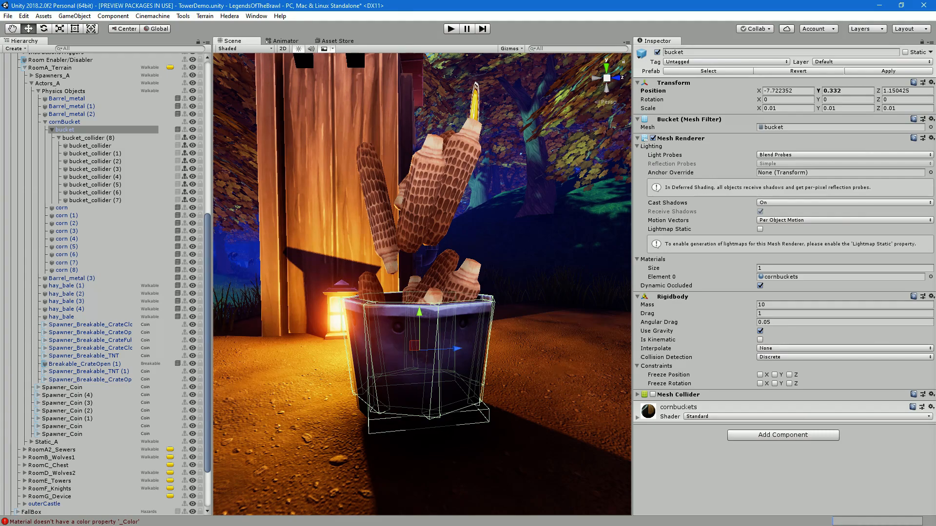
Play-test the scene with the parent bucket selected, inspect where the bucket and corn end up, and stop the test
click(64, 122)
click(65, 130)
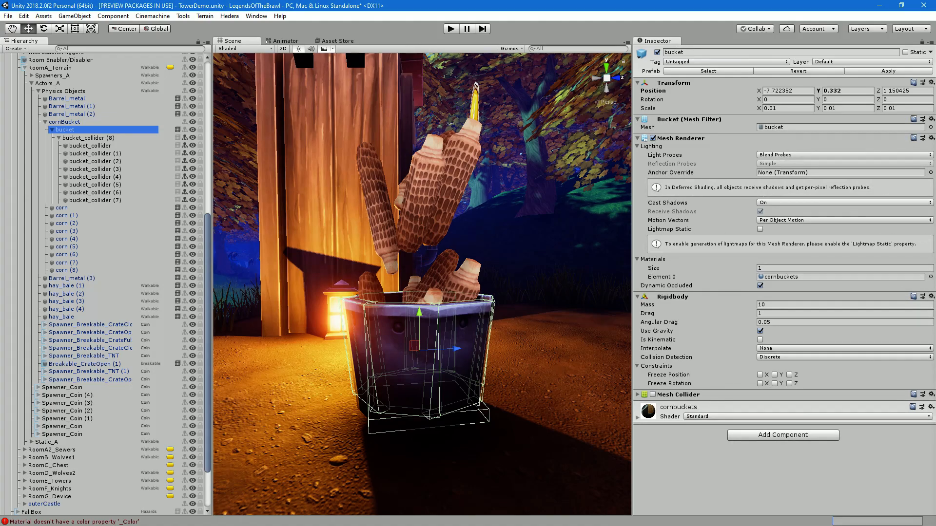
key(ctrl+p)
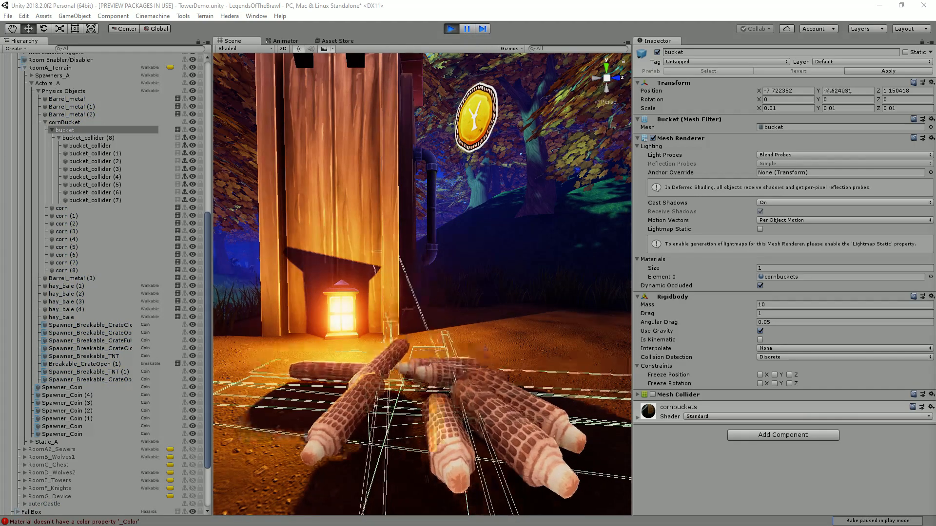
alt+drag(422, 284, 388, 327)
key(s)
right_drag(422, 284, 404, 293)
key(w)
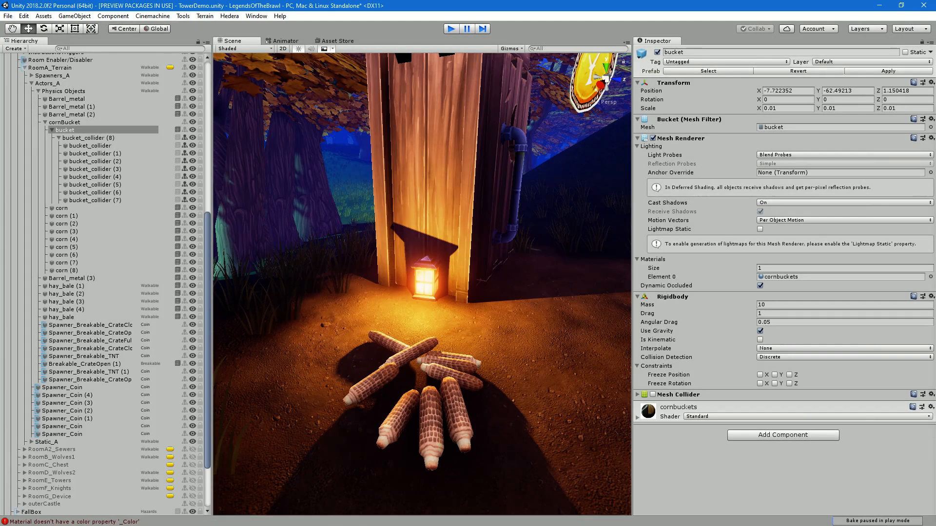
key(ctrl+p)
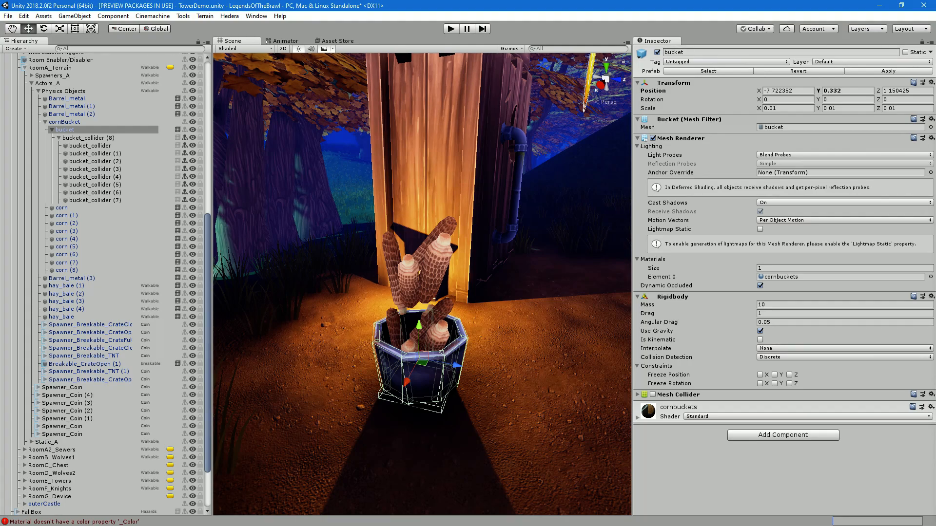
Apply the cornBucket instance's changes to its prefab and select the cornBucket prefab in the project assets
click(64, 122)
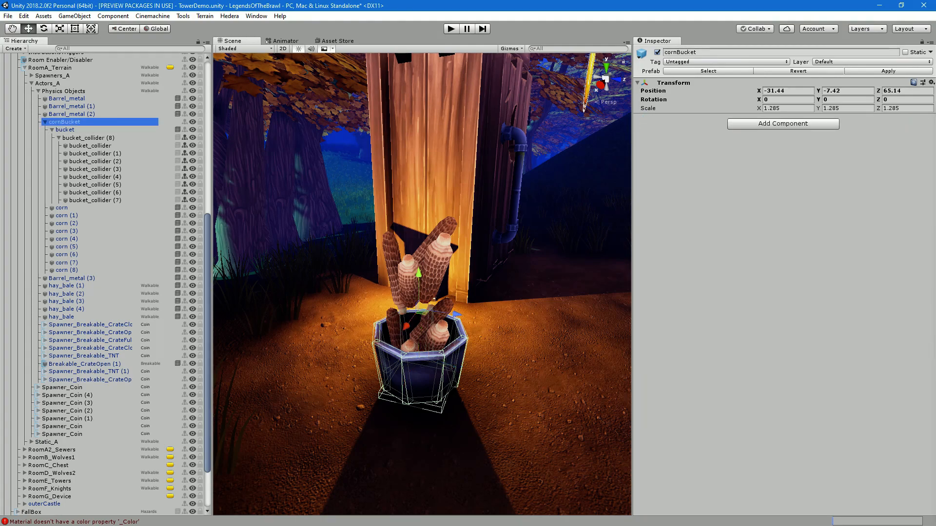
click(888, 72)
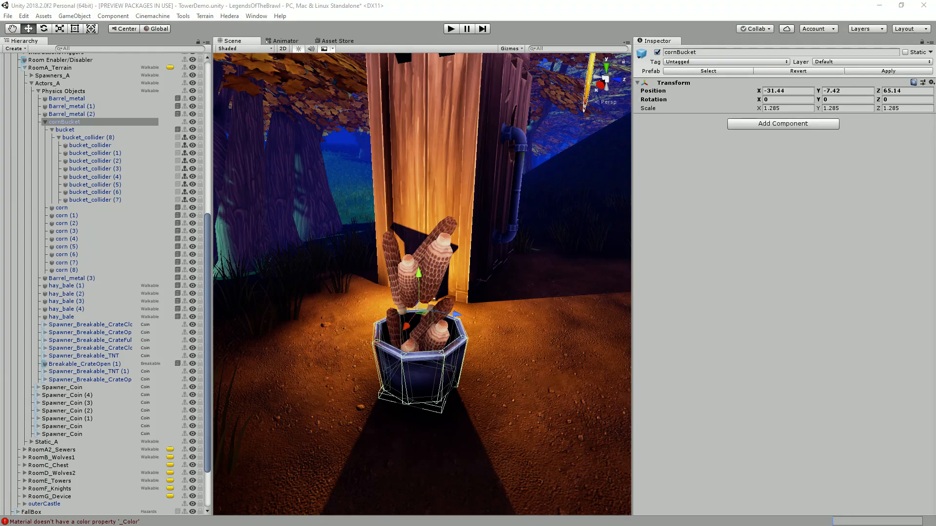
drag(0, 51, 184, 41)
click(105, 93)
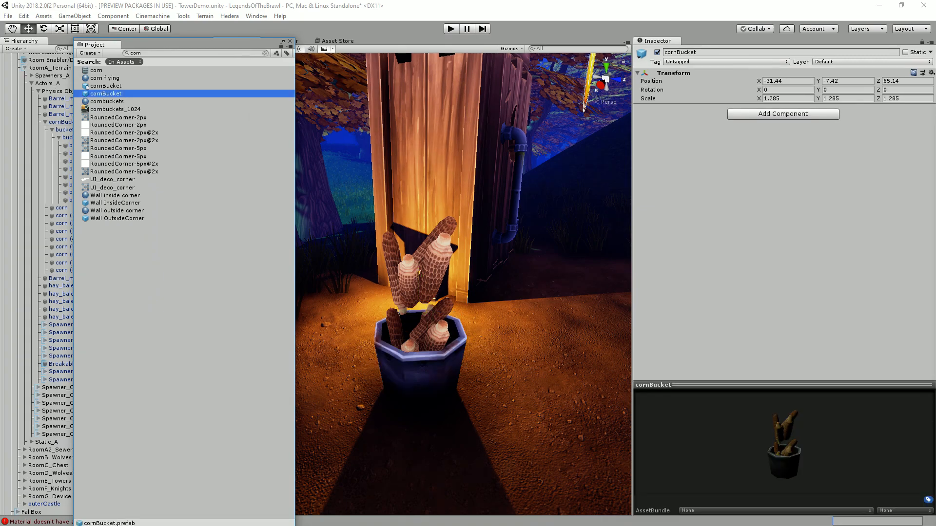
Open the LotB_PlayTest_CombatTestScene from the TestScenes folder, saving the changes to TowerDemo
click(264, 53)
scroll(184, 293, down, 6)
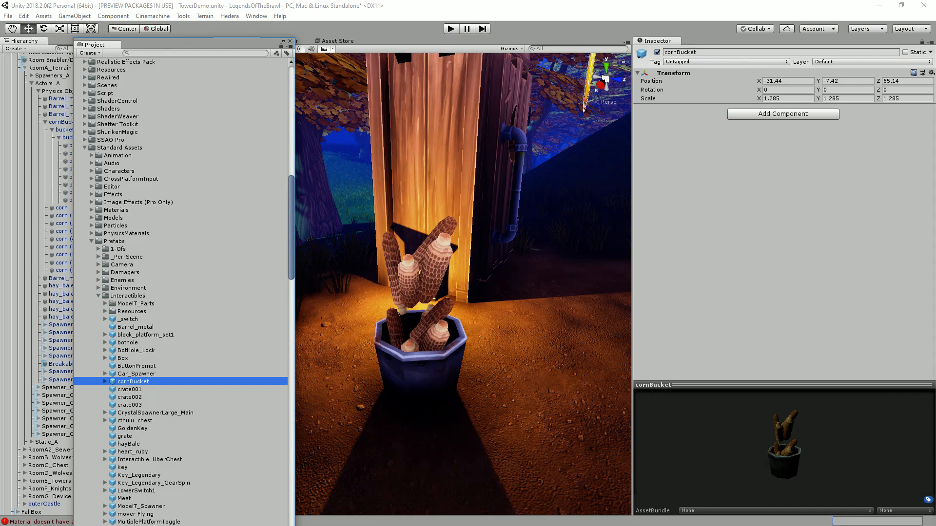
scroll(185, 293, down, 15)
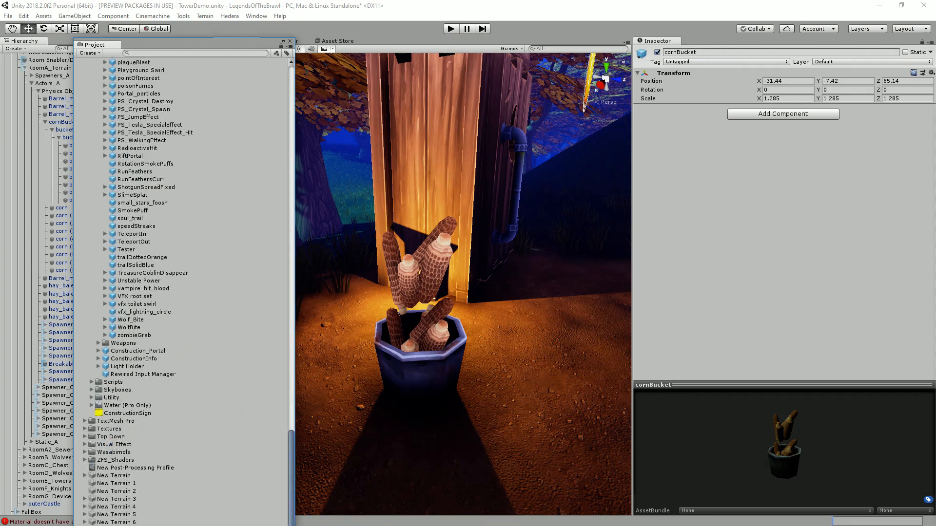
scroll(184, 292, up, 15)
scroll(180, 292, up, 15)
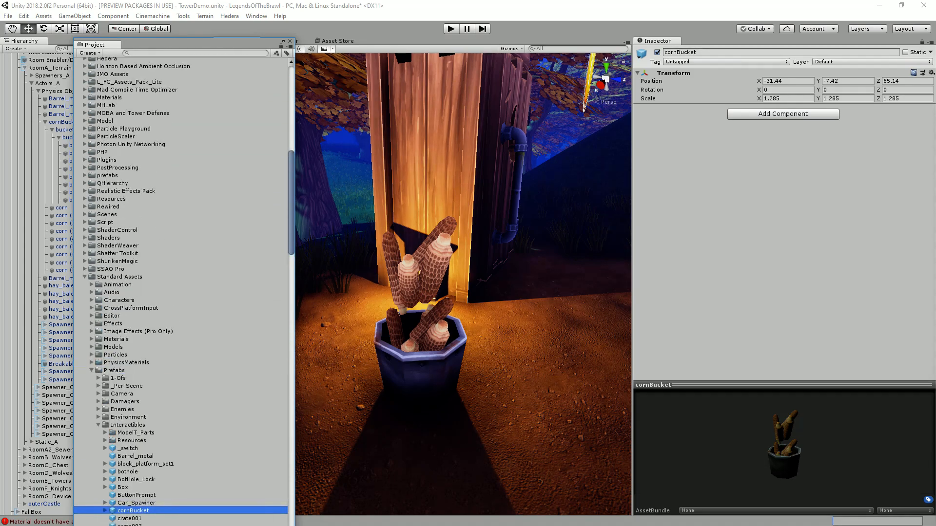
click(85, 215)
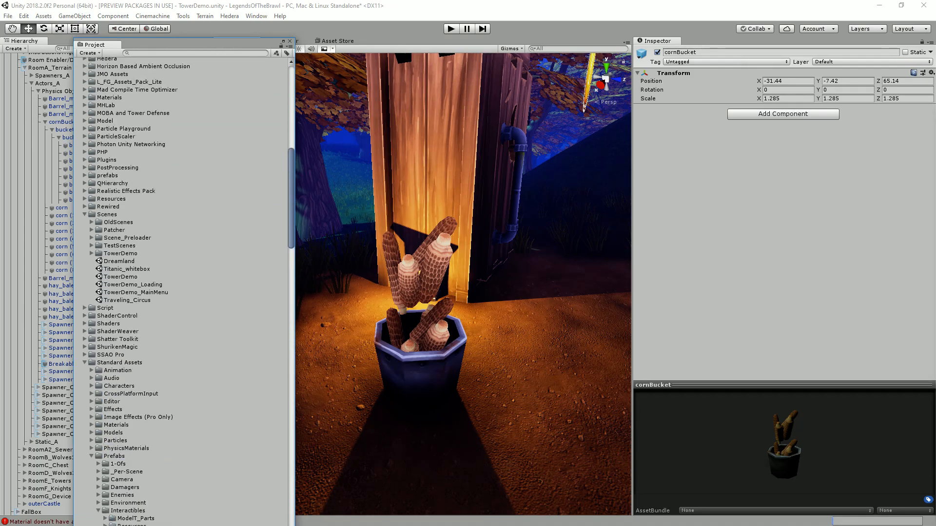
click(91, 245)
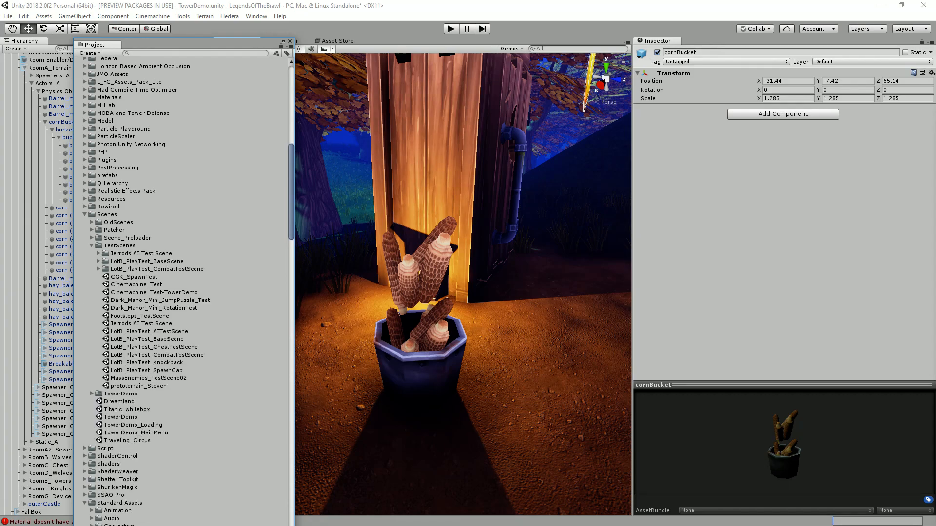
double_click(156, 355)
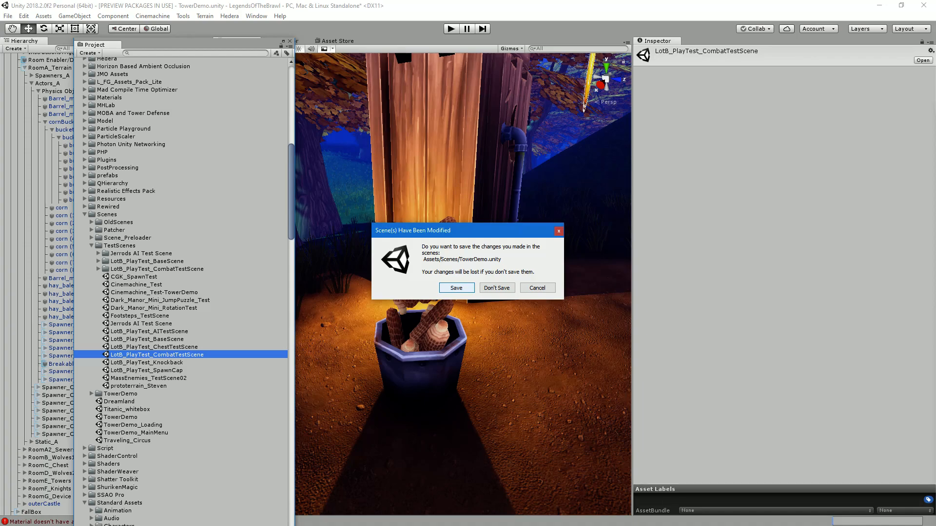
key(Return)
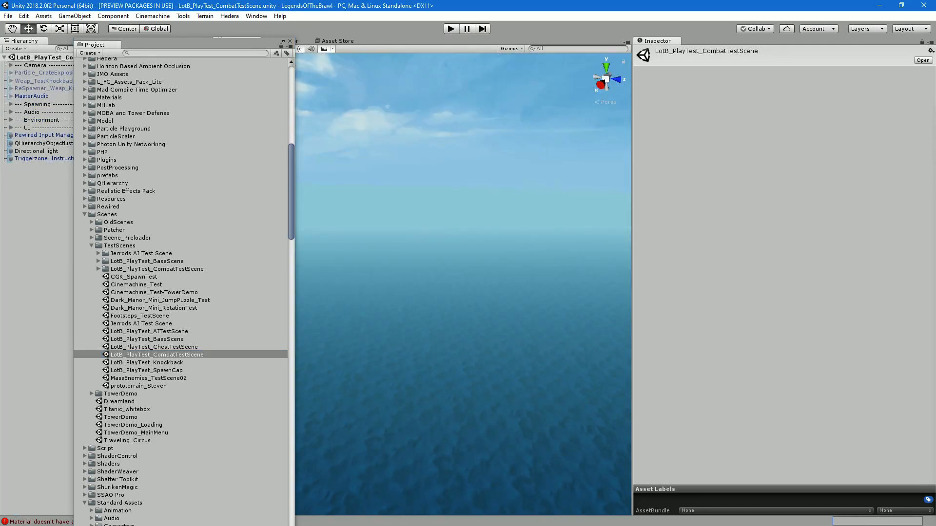
Examine the combat test arena around Particle_CrateExplosion for an open stretch of checkered floor
drag(195, 41, 0, 53)
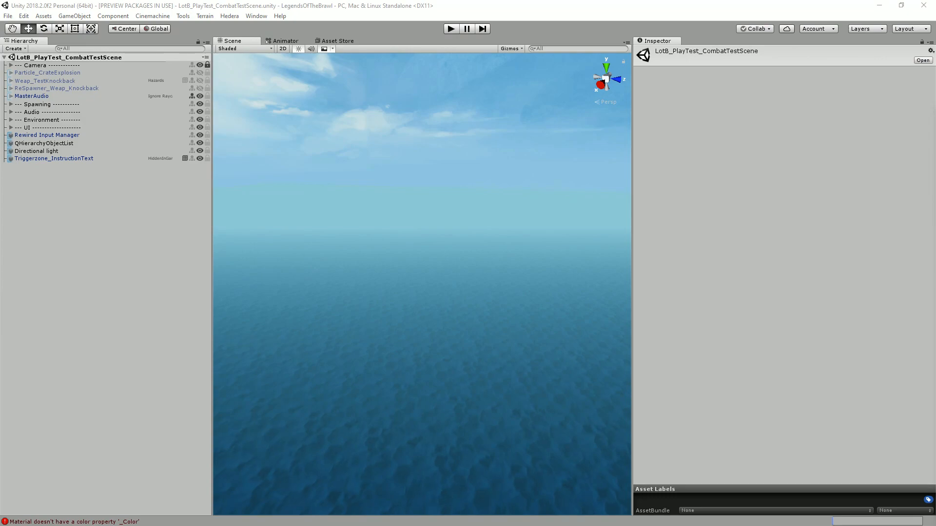
double_click(48, 73)
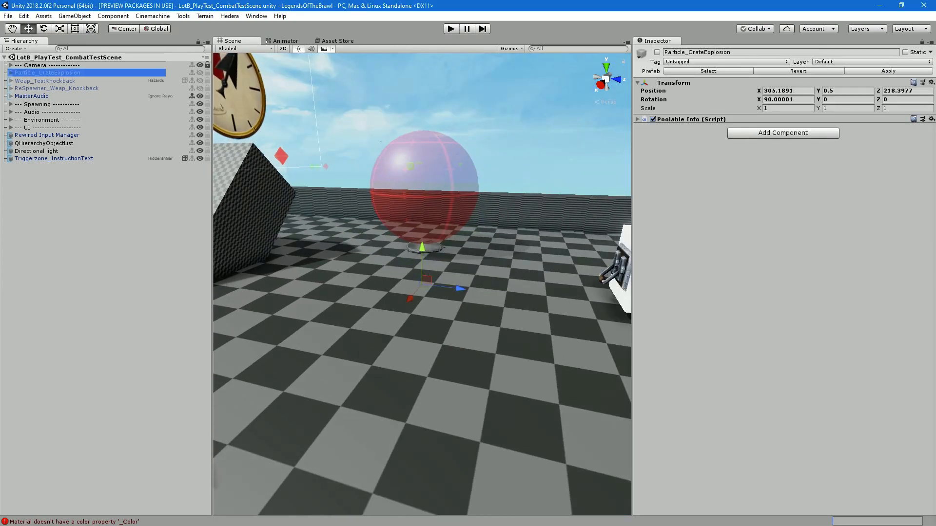
scroll(422, 284, down, 10)
alt+drag(477, 293, 292, 288)
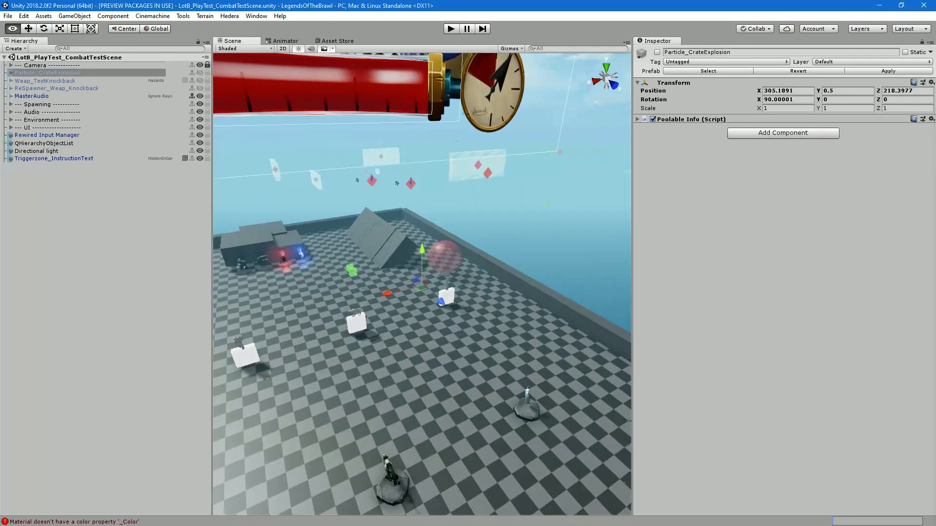
right_drag(422, 284, 341, 278)
scroll(422, 284, up, 4)
scroll(422, 284, up, 3)
right_drag(422, 285, 561, 278)
alt+drag(341, 284, 585, 293)
alt+drag(422, 312, 416, 284)
scroll(422, 284, up, 4)
right_drag(422, 284, 363, 302)
alt+drag(422, 284, 302, 353)
right_drag(390, 312, 438, 287)
alt+drag(422, 293, 444, 286)
right_drag(365, 288, 561, 279)
middle_drag(585, 292, 254, 292)
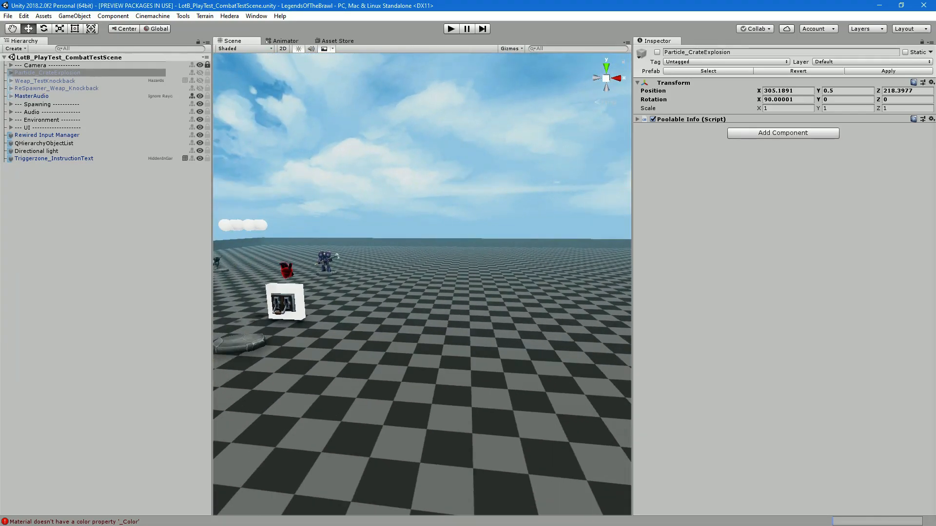
alt+drag(438, 283, 336, 297)
middle_drag(414, 292, 434, 249)
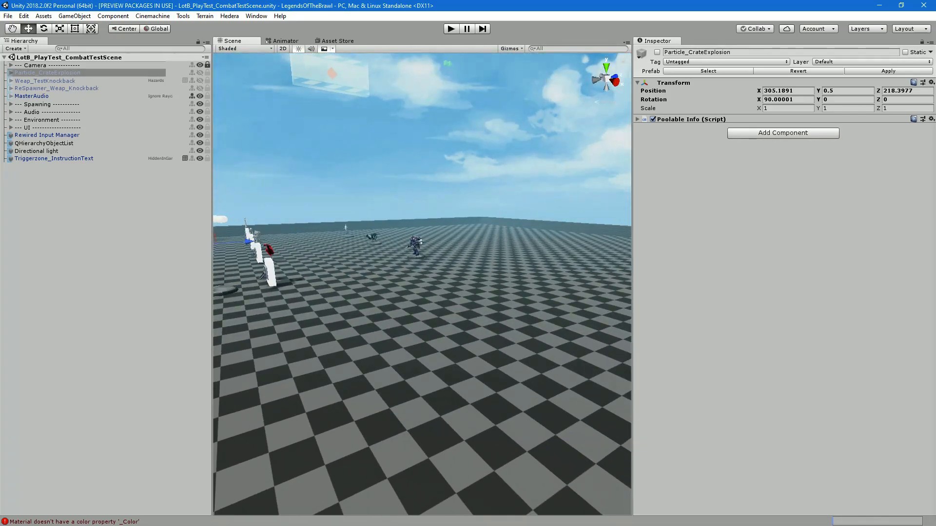
right_drag(419, 282, 455, 279)
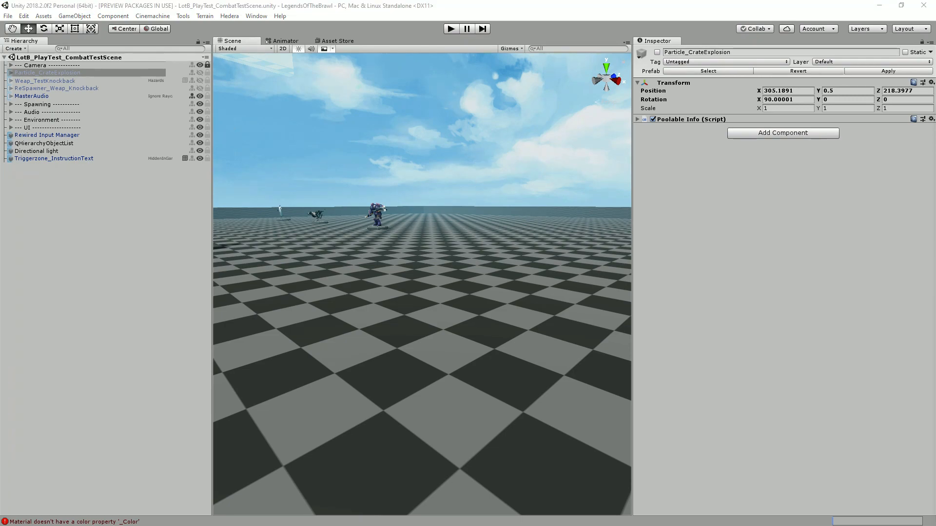
Place the cornBucket prefab on the open floor at about X 411.7, Y 0.615, Z 234.26 and frame it
drag(442, 273, 368, 287)
key(f)
scroll(423, 284, up, 5)
alt+drag(440, 269, 422, 224)
alt+drag(370, 283, 451, 236)
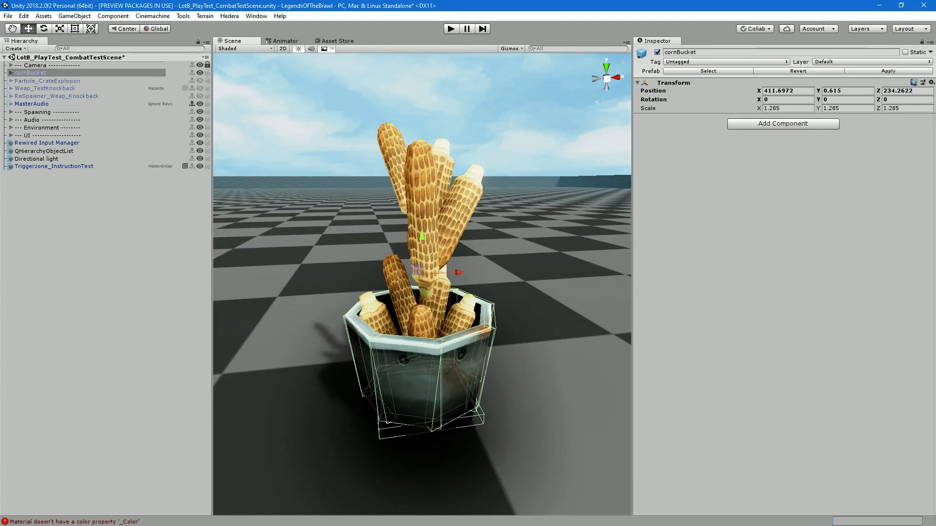
Move the eight child colliders out of bucket_collider (8) to sit directly under bucket, accepting the broken prefab instance
click(30, 72)
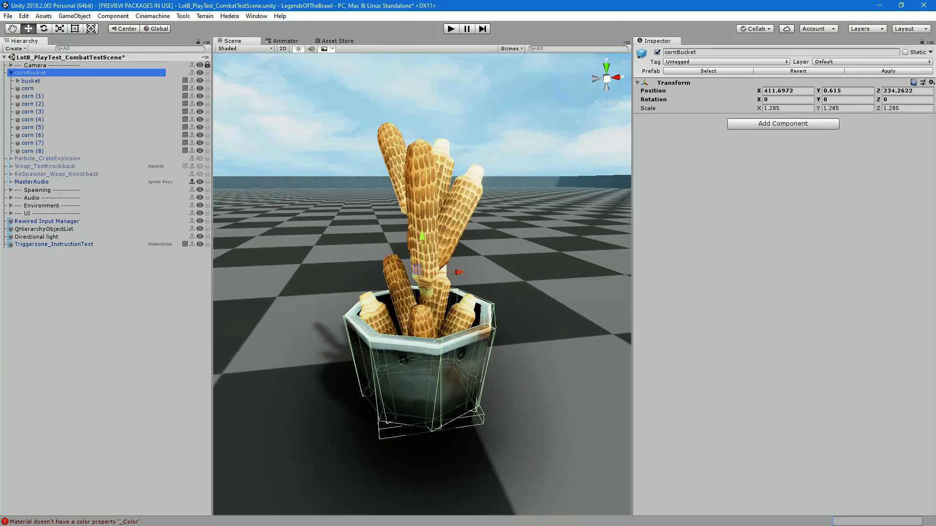
click(18, 81)
click(54, 88)
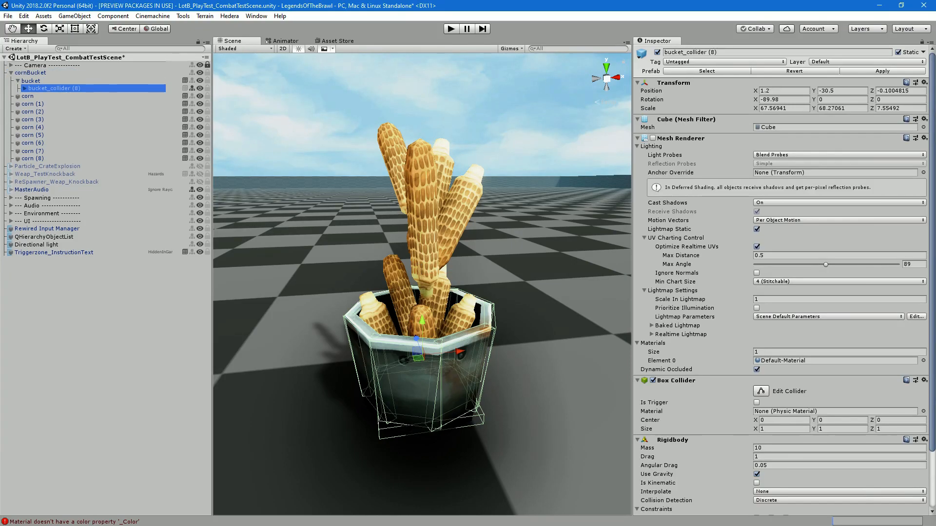
click(25, 88)
click(57, 96)
shift+click(61, 151)
drag(61, 152, 49, 85)
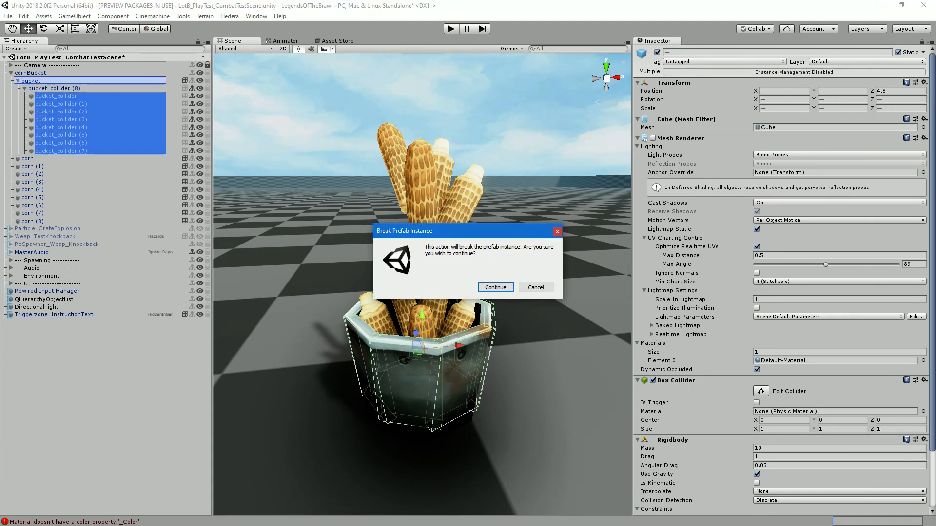
click(496, 288)
Review the Box Collider and Rigidbody settings of the nine bucket colliders together, and of bucket_collider (1) on its own
click(54, 89)
shift+click(54, 151)
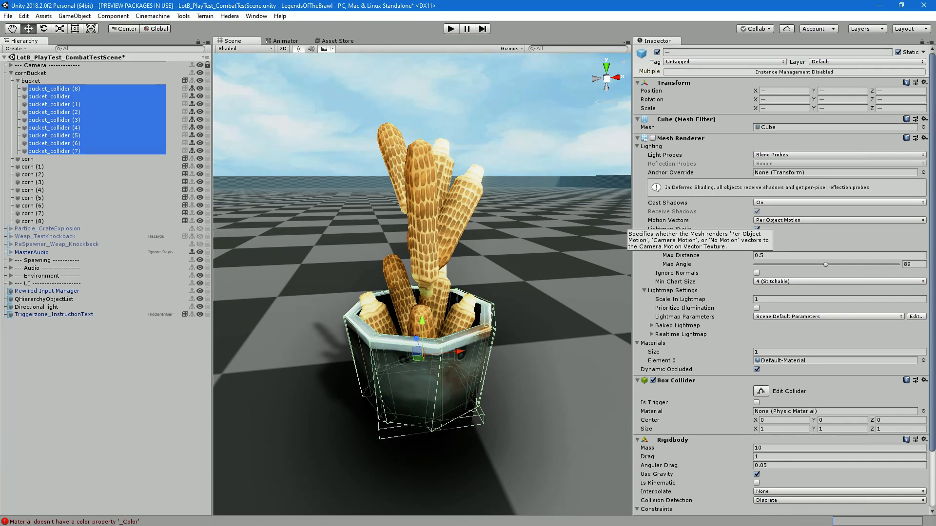
scroll(780, 277, down, 3)
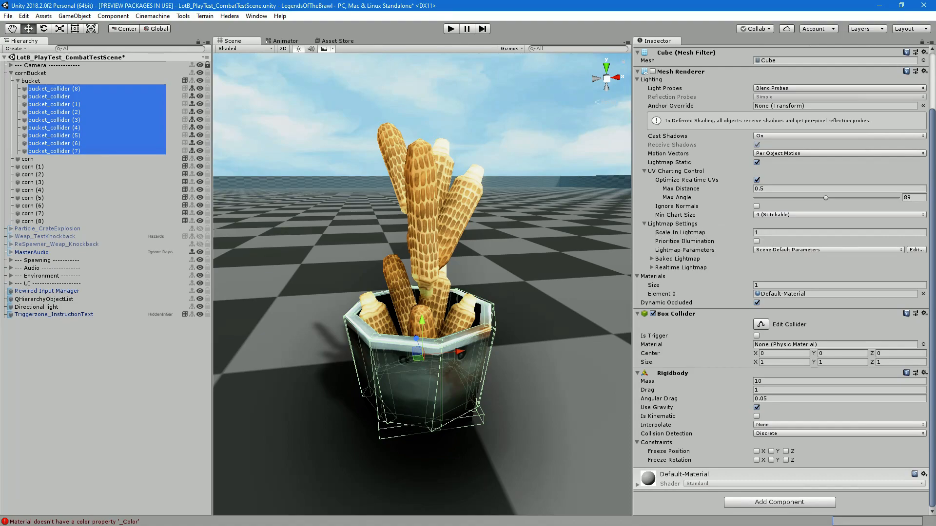
right_click(681, 314)
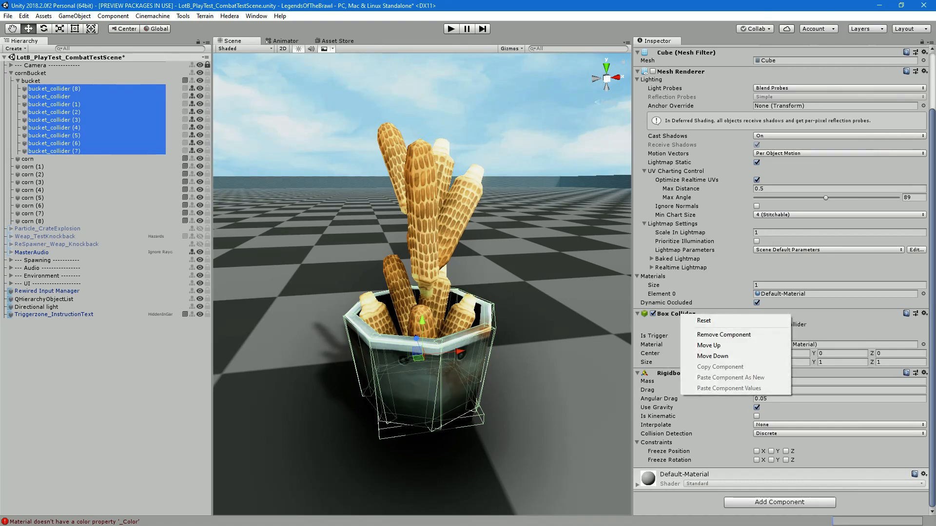
click(98, 390)
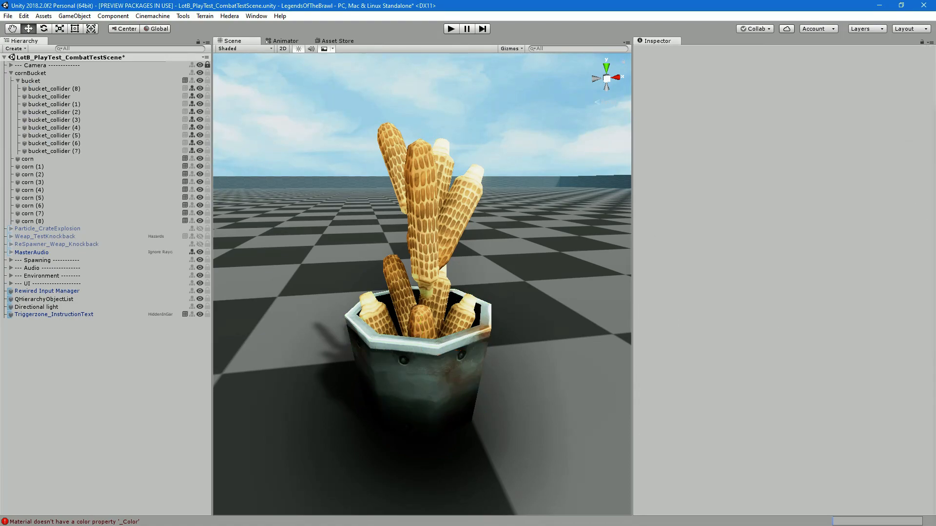
click(54, 89)
click(54, 105)
scroll(780, 292, down, 3)
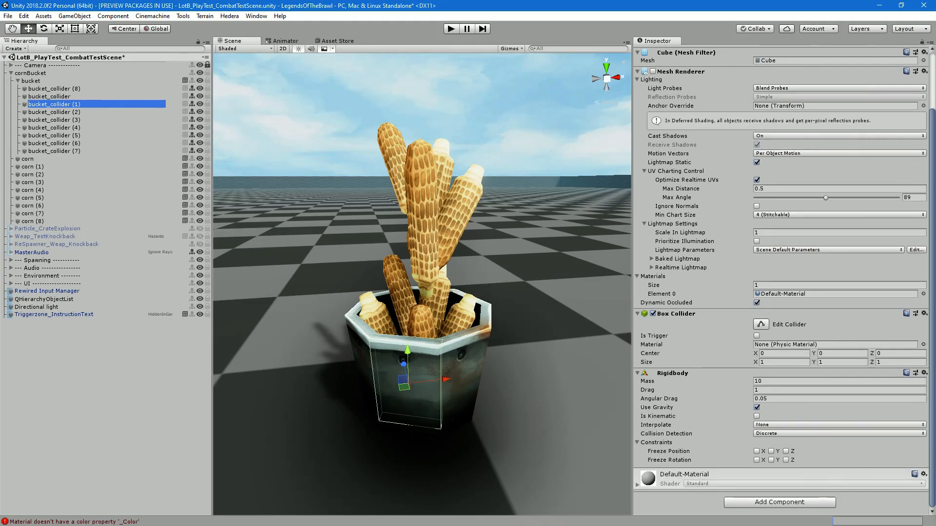
scroll(779, 293, up, 3)
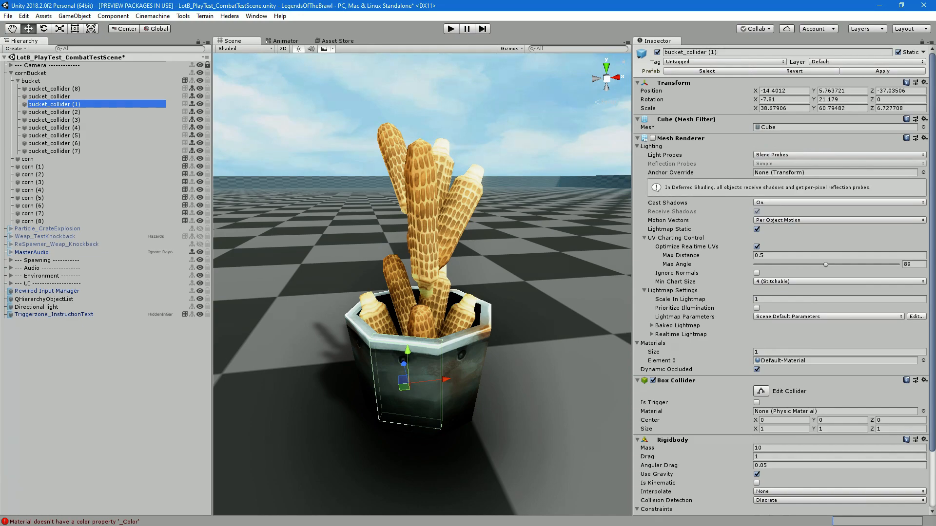
scroll(648, 395, down, 3)
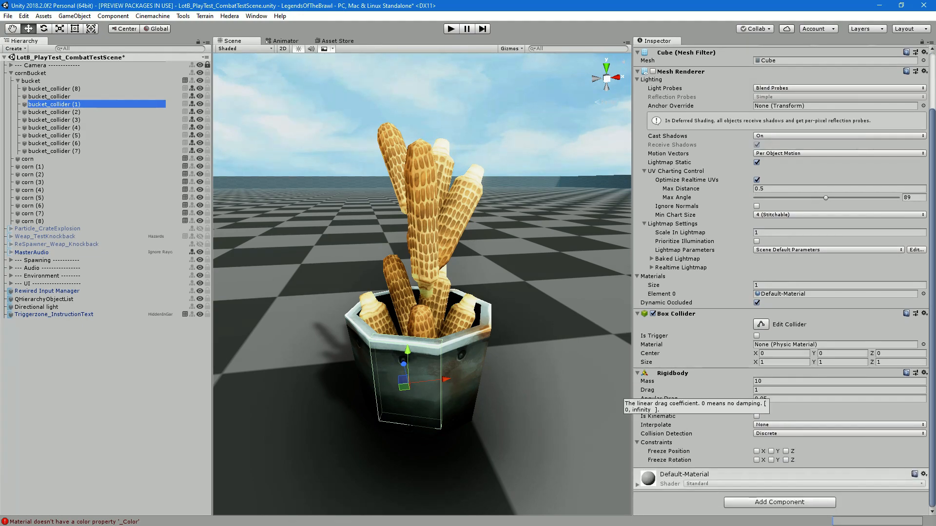
Locate the cornBucket source model that the bucket object's mesh comes from and reveal its file in Explorer
click(31, 81)
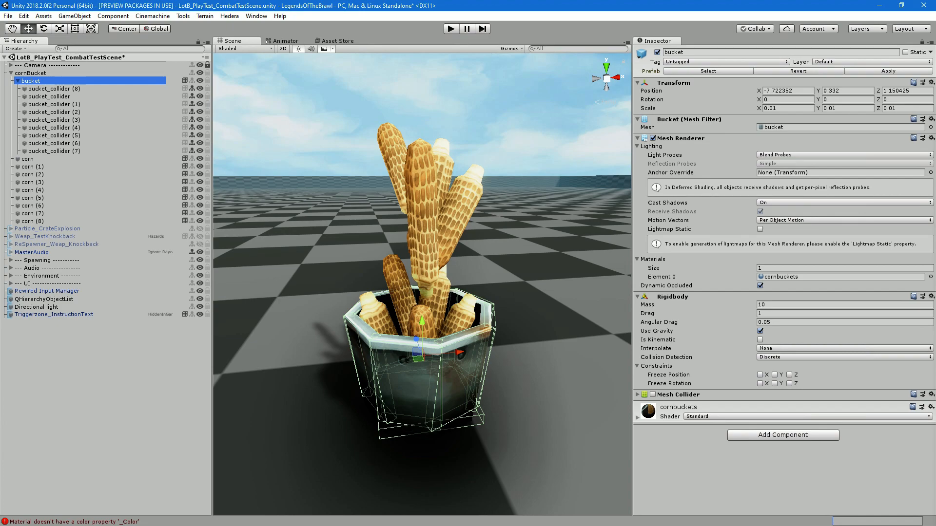
click(841, 127)
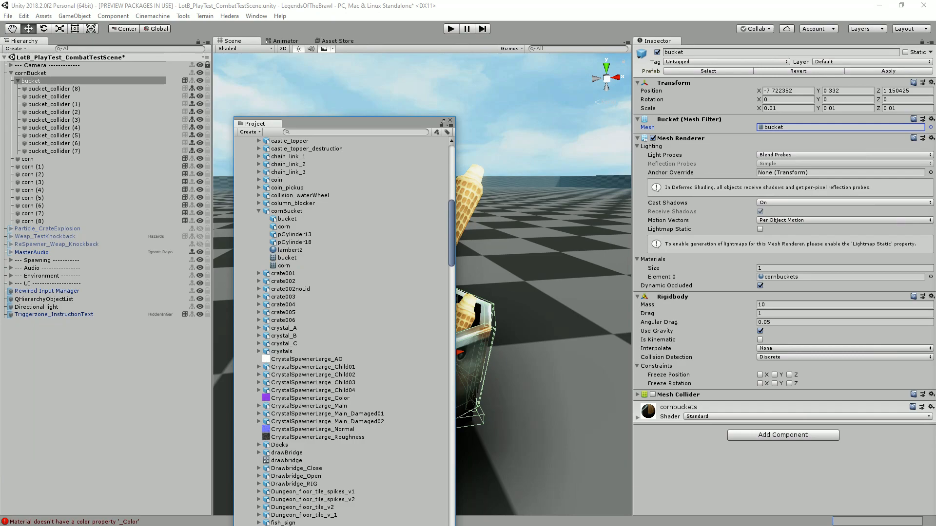
click(287, 211)
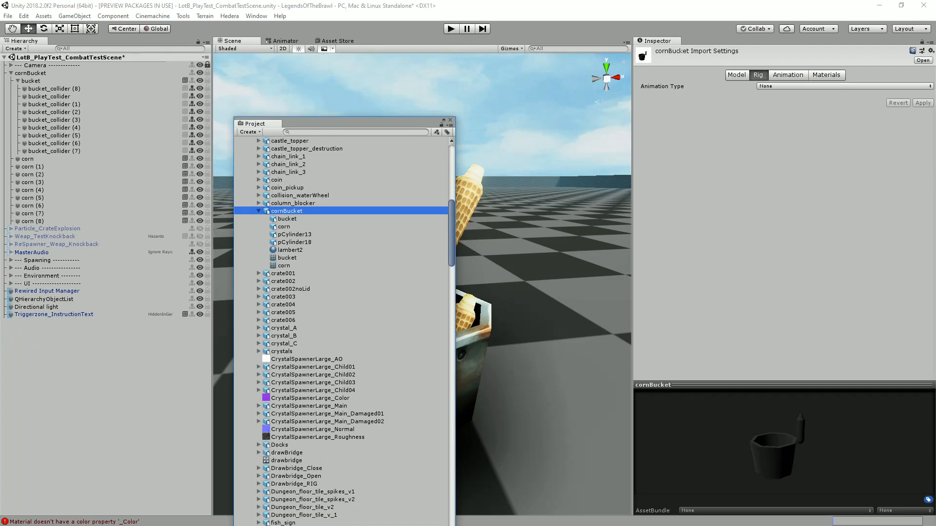
right_click(303, 211)
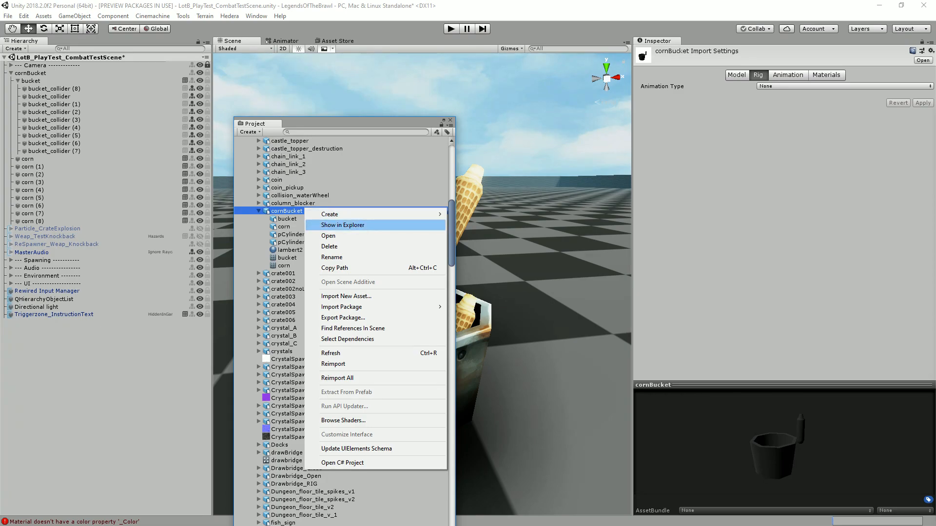
click(342, 224)
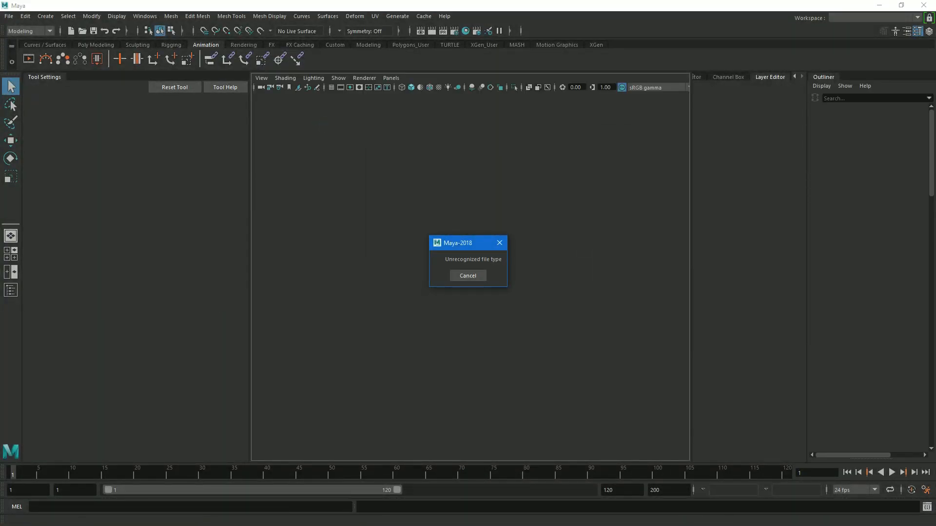
Import cornBucket.fbx from the Env folder into the empty Maya scene, moving the Explorer window out of the way
click(468, 276)
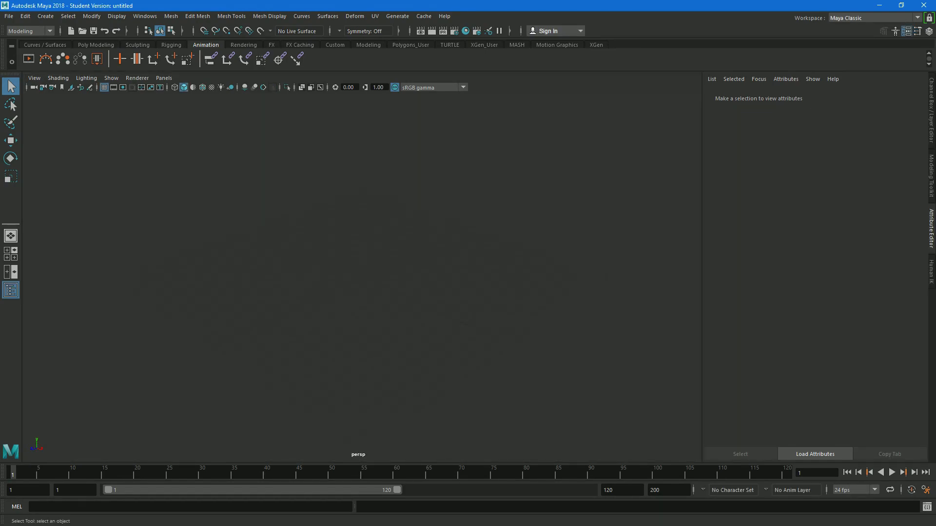
key(alt+Tab)
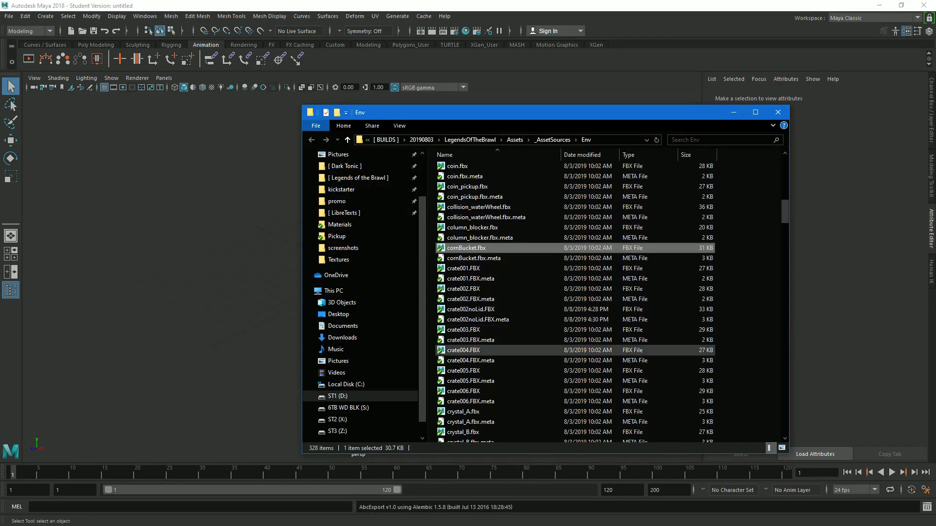
drag(468, 248, 244, 270)
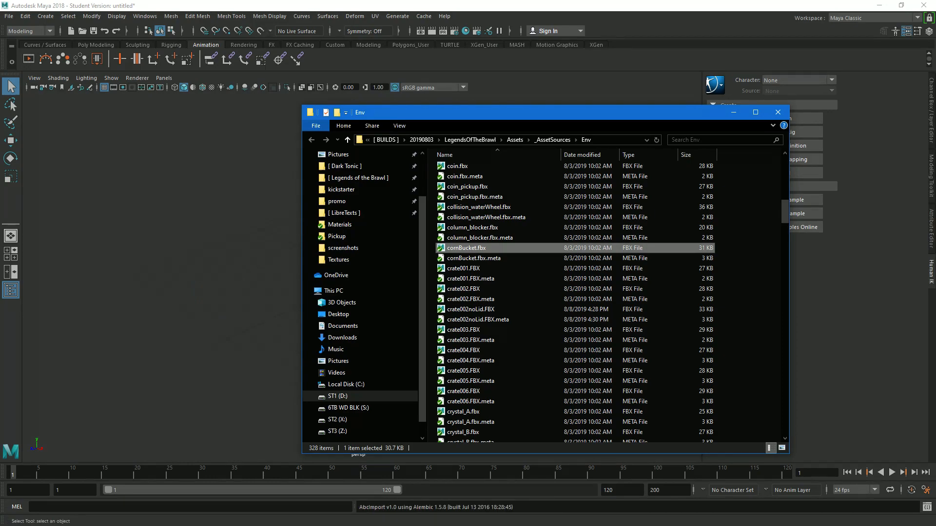
drag(439, 112, 627, 124)
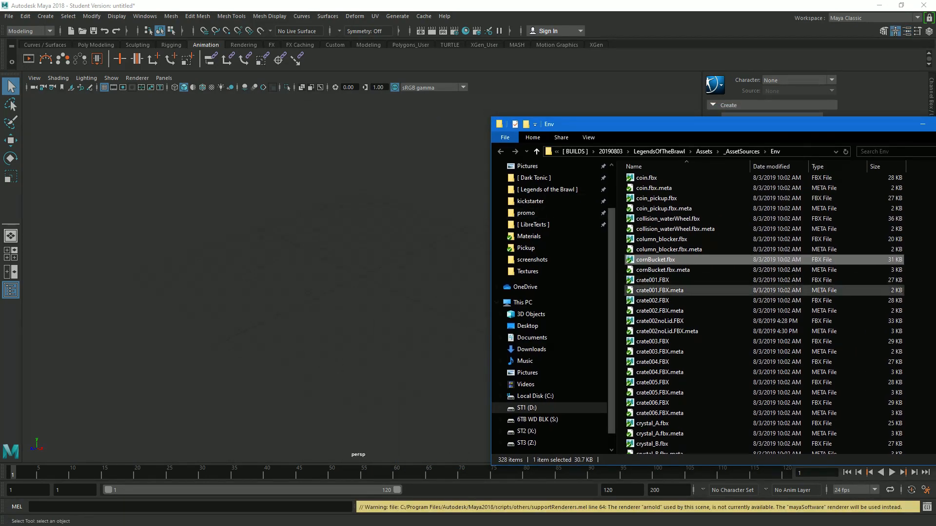
drag(655, 259, 271, 287)
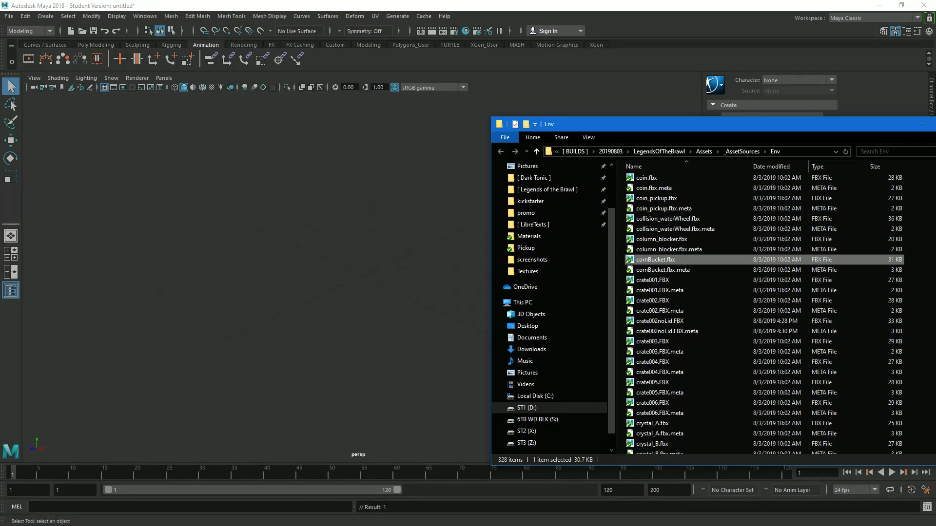
drag(614, 126, 901, 525)
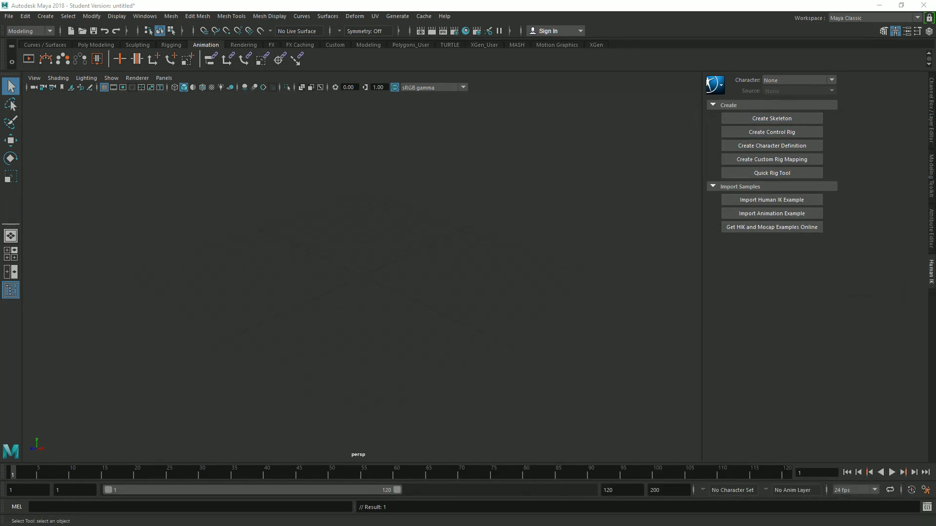
Delete the corn mesh from the imported scene, keeping only the bucket
click(361, 273)
alt+drag(438, 244, 483, 242)
drag(575, 163, 499, 381)
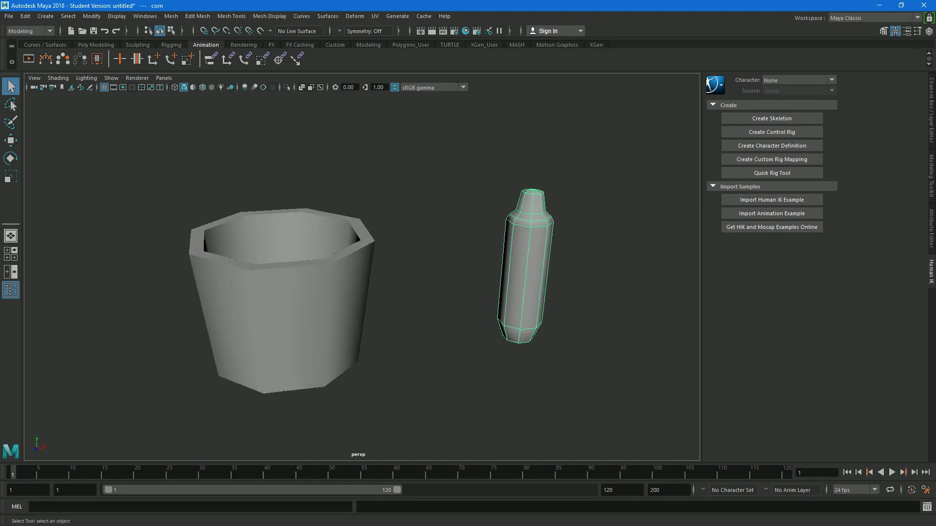
key(Delete)
Review the selected bucket's attributes and its transform values
click(312, 302)
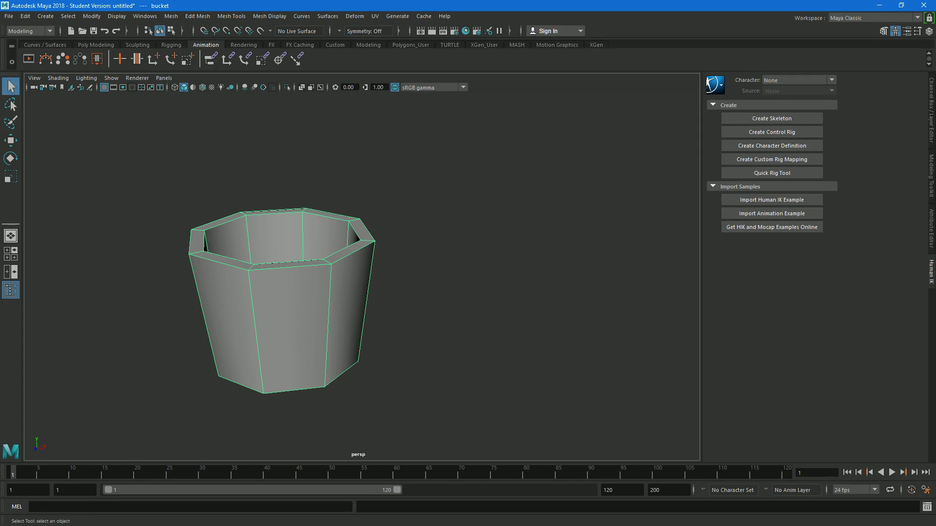
click(930, 111)
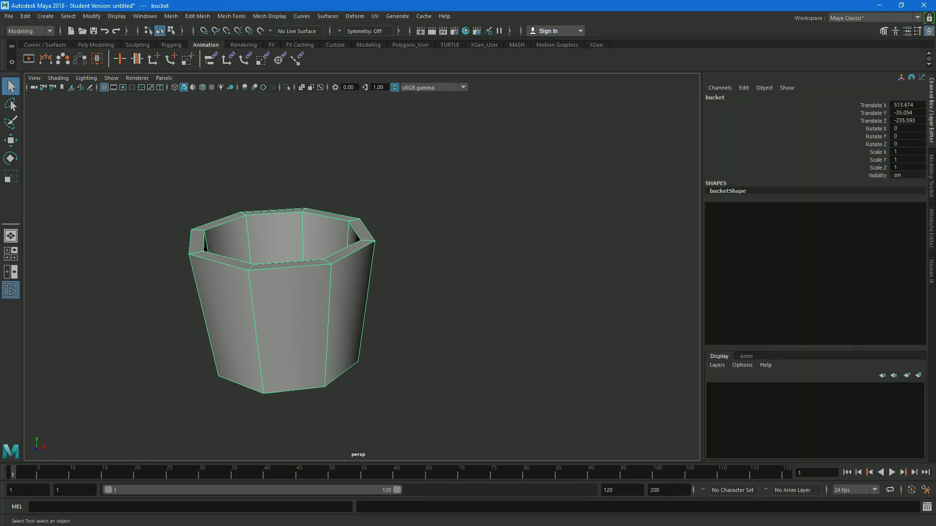
click(931, 272)
click(931, 229)
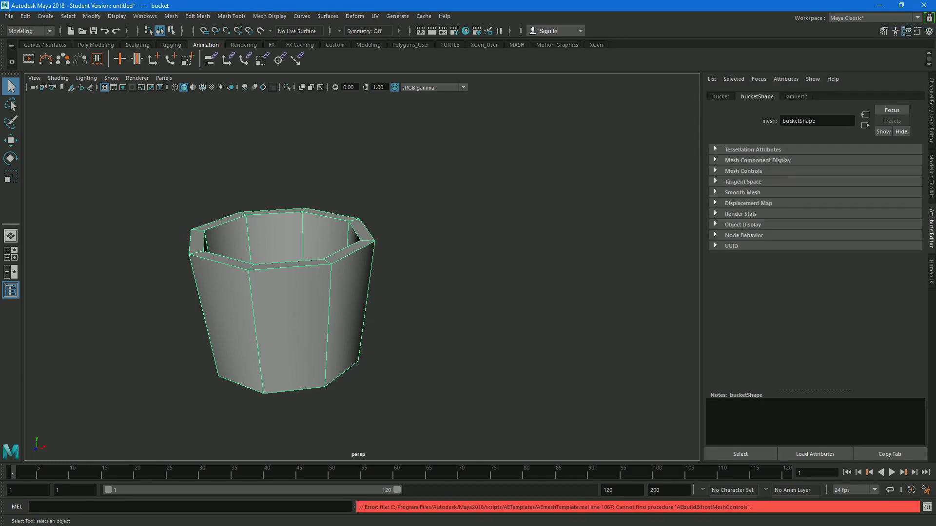
click(931, 176)
click(931, 112)
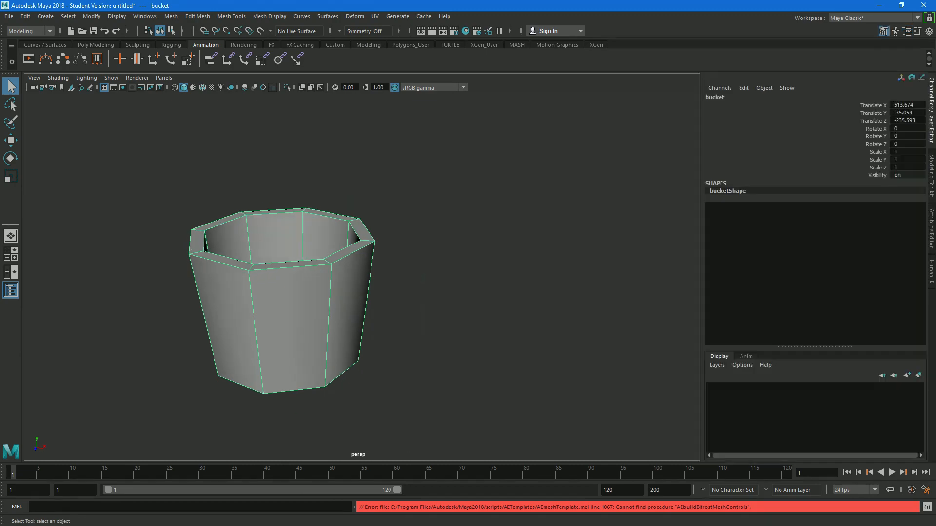
Examine the bucket's rim, inner walls and floor from several angles in vertex mode
alt+drag(336, 219, 358, 245)
scroll(362, 276, up, 5)
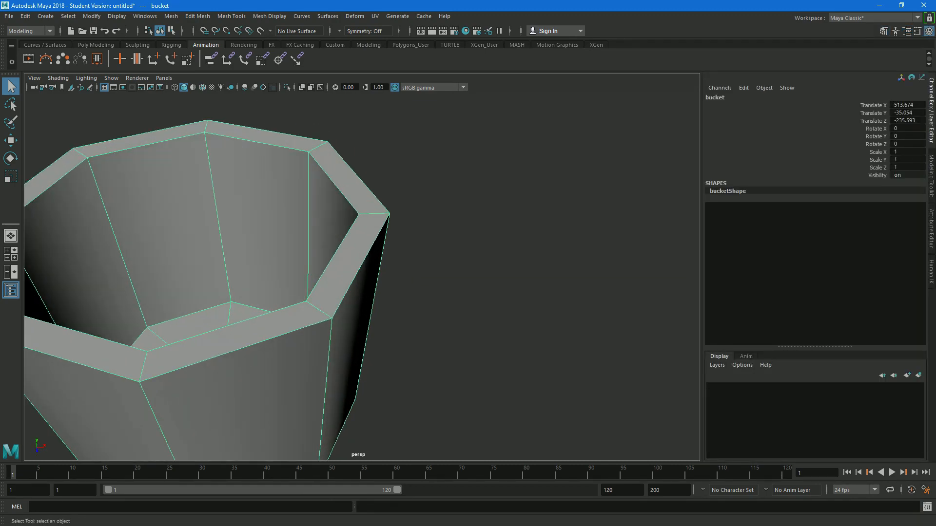
right_drag(396, 341, 296, 354)
alt+drag(297, 341, 219, 370)
alt+middle_drag(234, 312, 346, 350)
alt+drag(346, 351, 378, 354)
scroll(390, 317, down, 3)
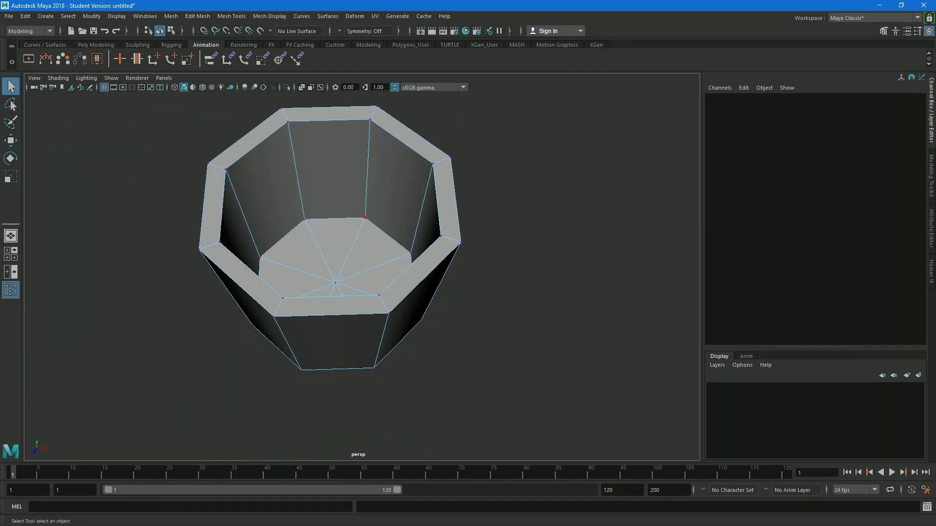
alt+drag(414, 292, 104, 301)
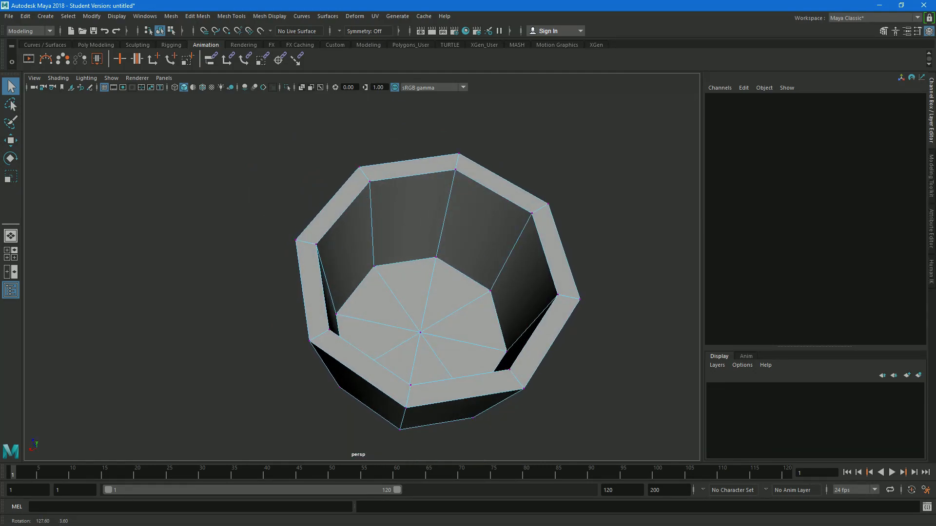
alt+drag(103, 301, 104, 301)
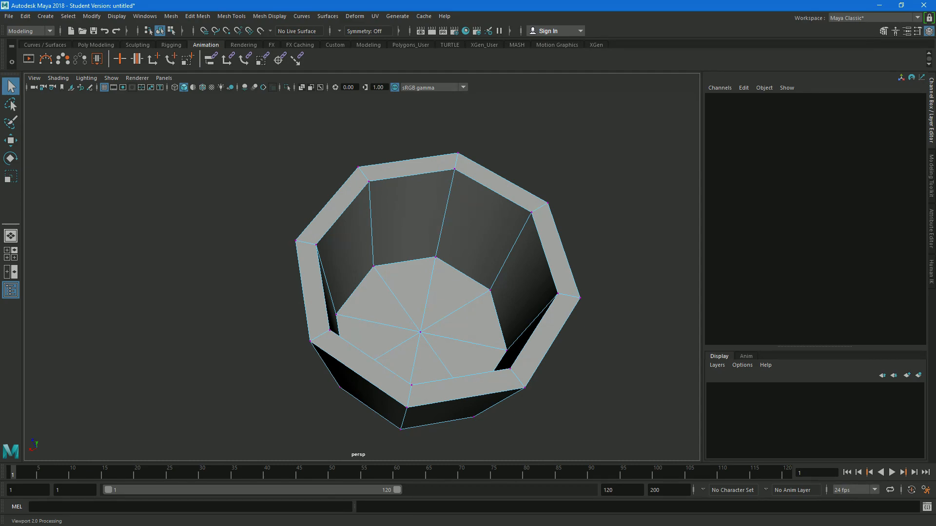
alt+drag(487, 293, 469, 256)
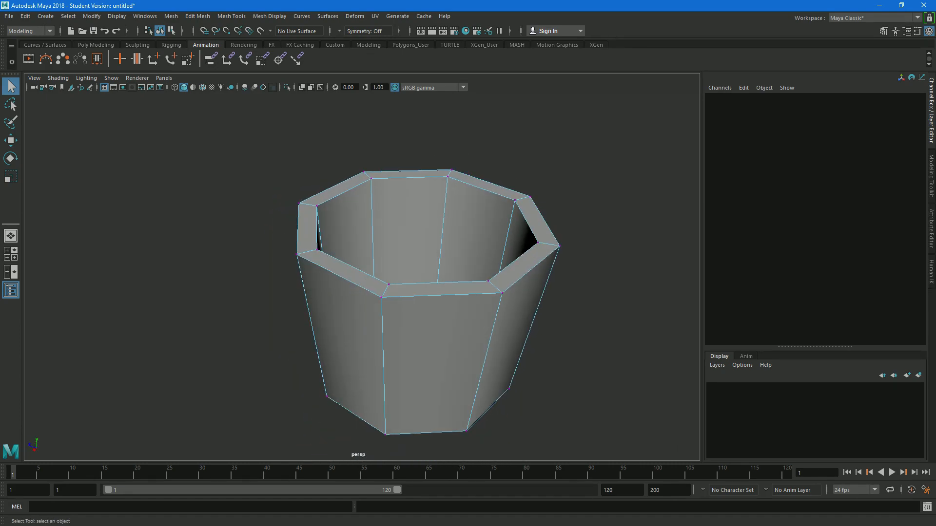
alt+middle_drag(469, 256, 449, 246)
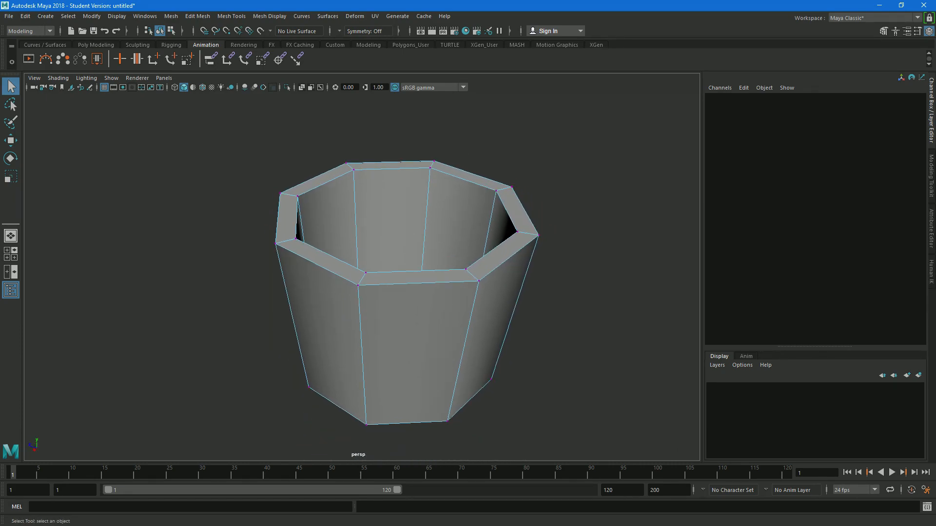
alt+drag(449, 246, 358, 281)
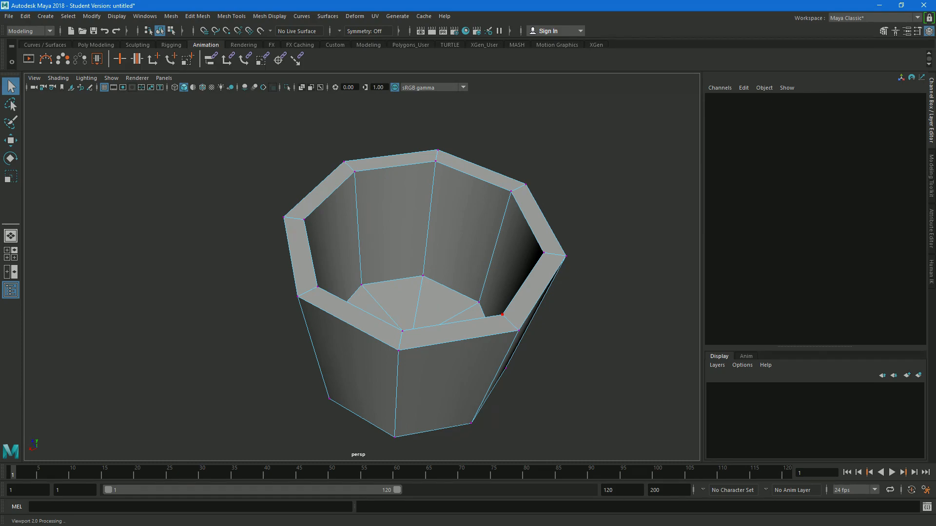
alt+middle_drag(503, 314, 363, 258)
alt+drag(363, 258, 410, 277)
alt+middle_drag(410, 278, 509, 250)
alt+drag(509, 250, 376, 236)
Try deleting the radial edges across the bucket's floor, and undo the deletion
right_drag(376, 235, 424, 222)
right_drag(329, 236, 377, 210)
alt+drag(377, 243, 389, 298)
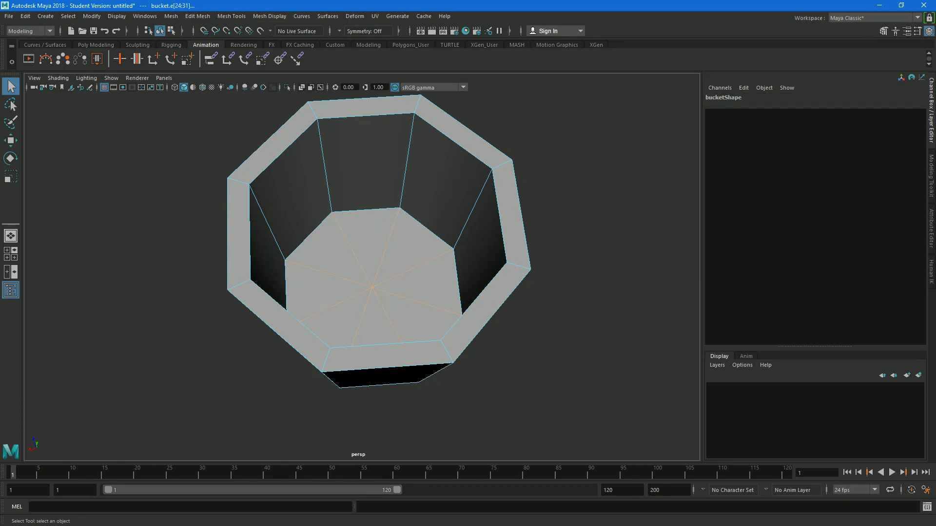
key(Delete)
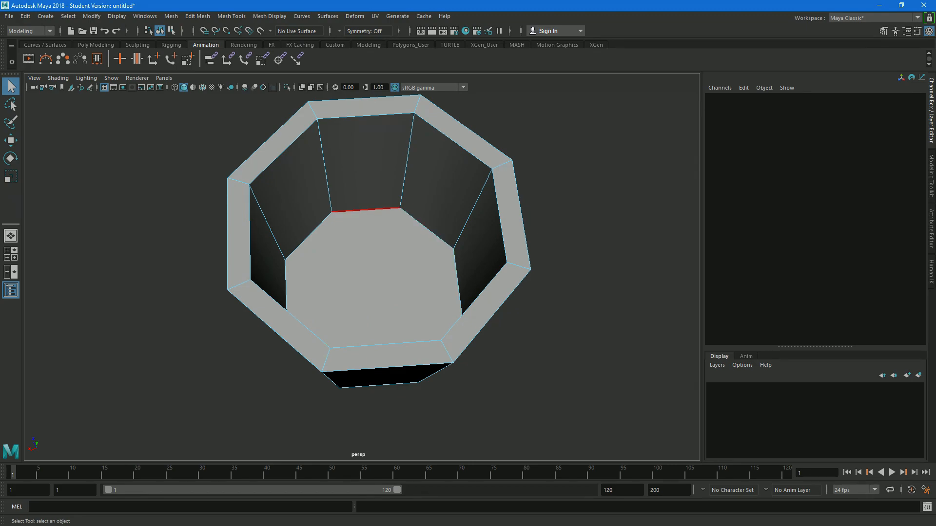
key(ctrl+z)
Examine the bucket's underside and side walls in edge mode
alt+drag(360, 268, 382, 239)
right_click(387, 235)
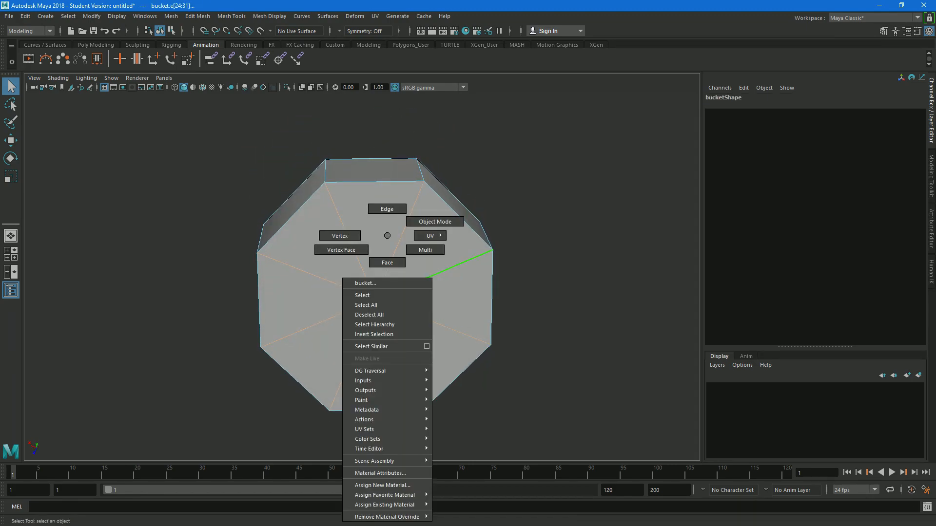
right_drag(387, 235, 387, 209)
alt+drag(387, 209, 429, 355)
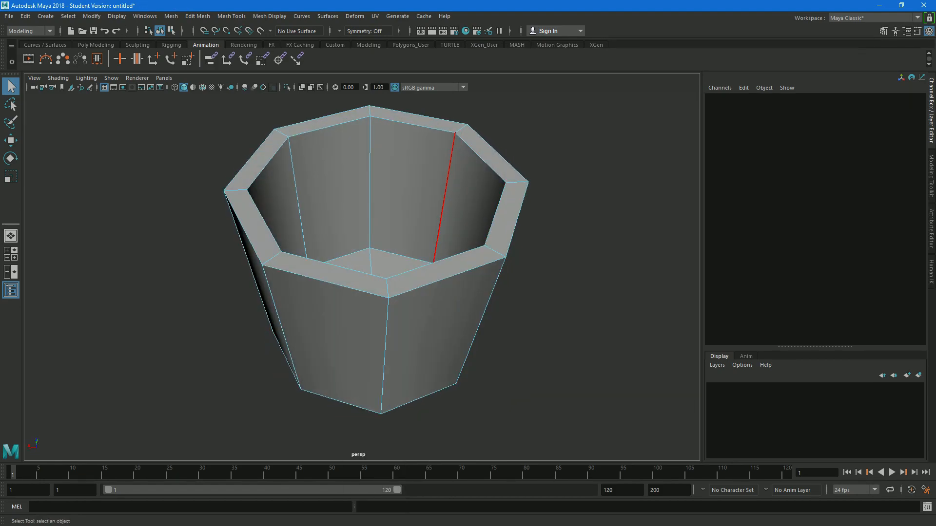
alt+drag(423, 398, 429, 265)
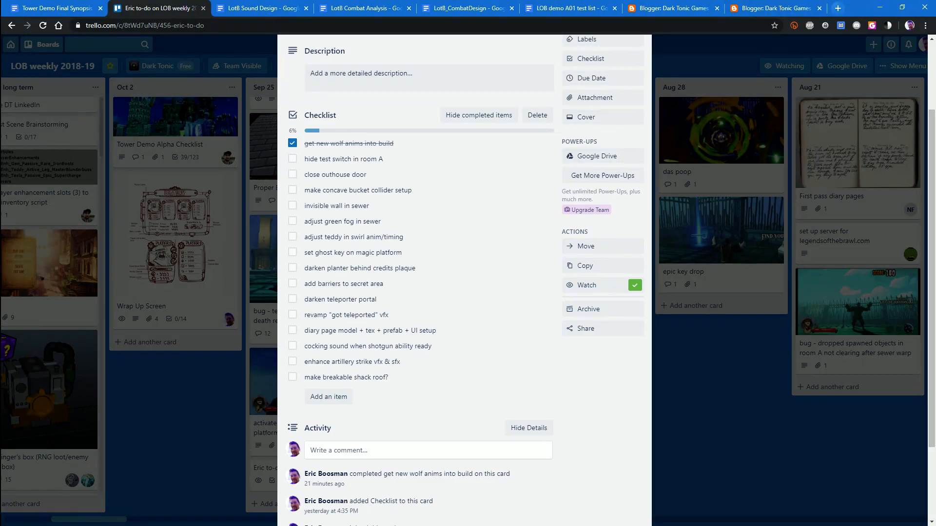
Search Google in a new Chrome tab for "unity make concave collision mesh"
click(838, 7)
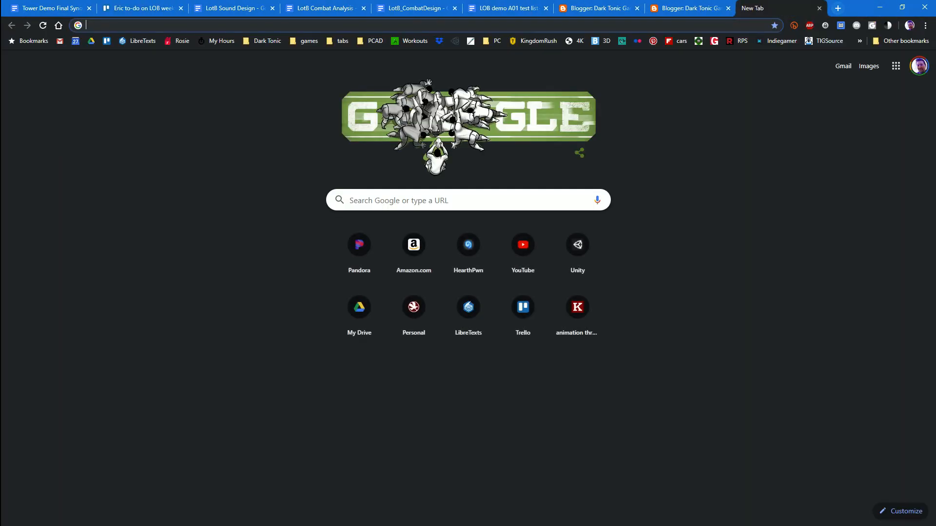
text(unity7)
key(BackSpace)
text(make concave colli)
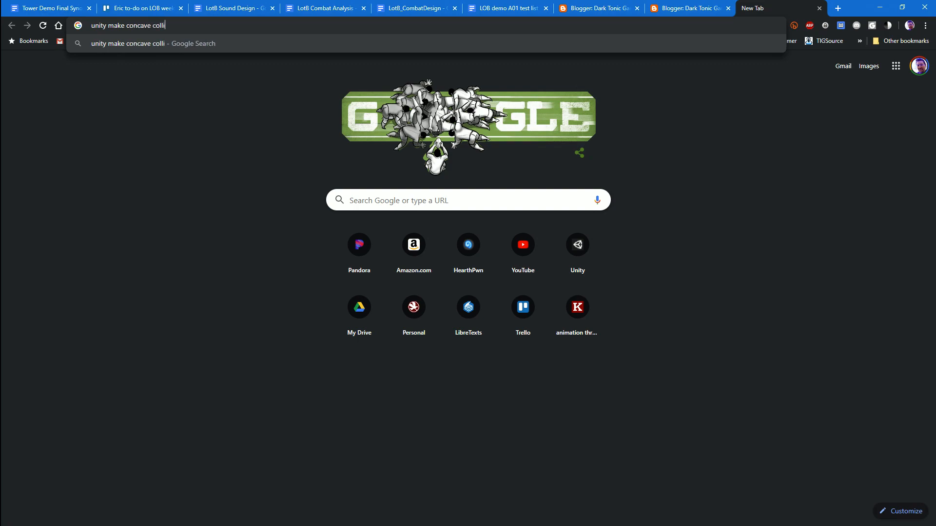
text(sion mesh)
key(Return)
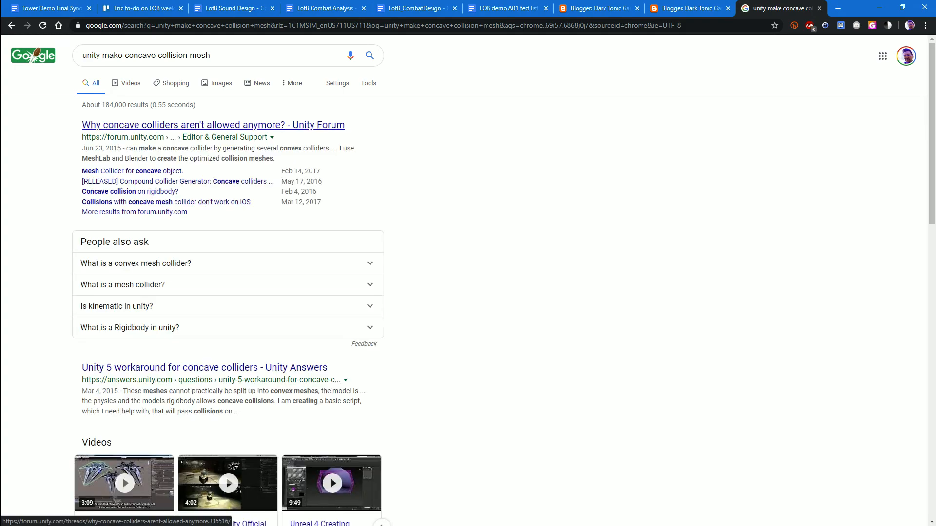
Open the "Mesh Collider for concave object" and "Unity 5 workaround for concave colliders" results in new background tabs
middle_click(131, 171)
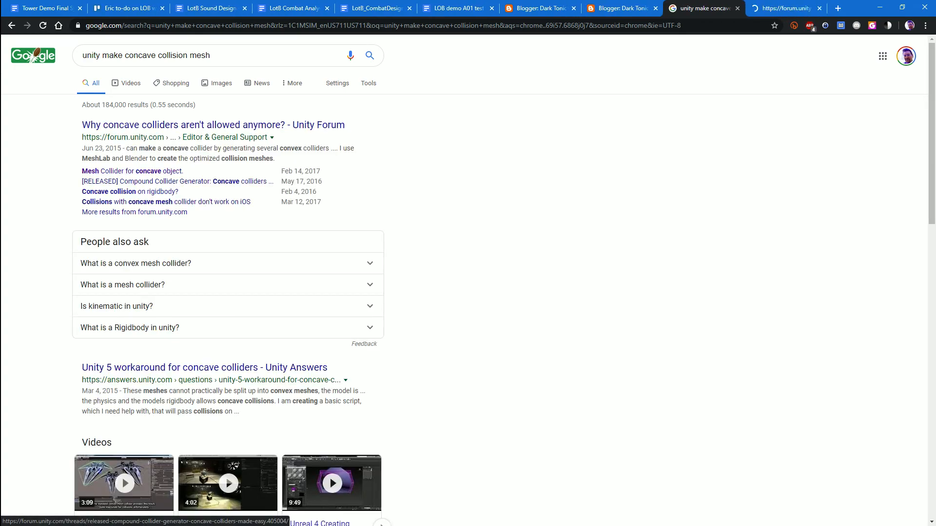
scroll(229, 292, down, 2)
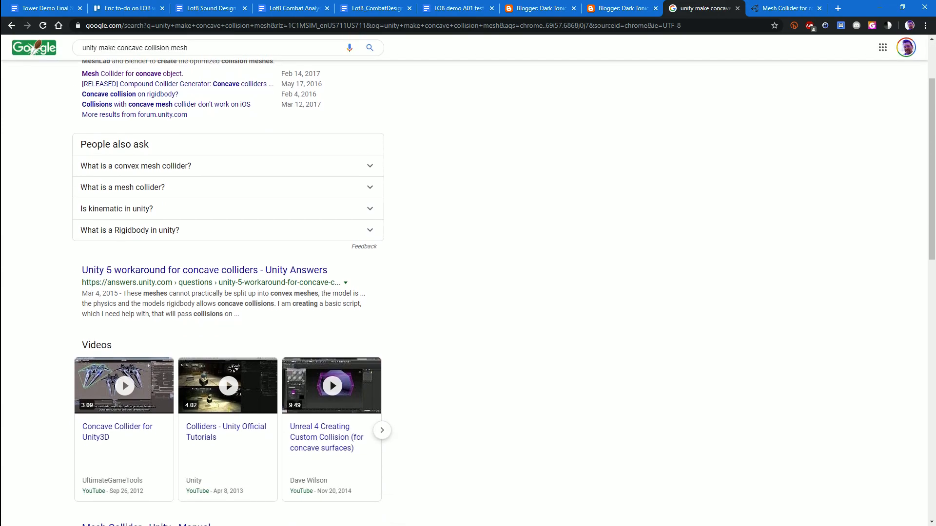
scroll(229, 292, up, 2)
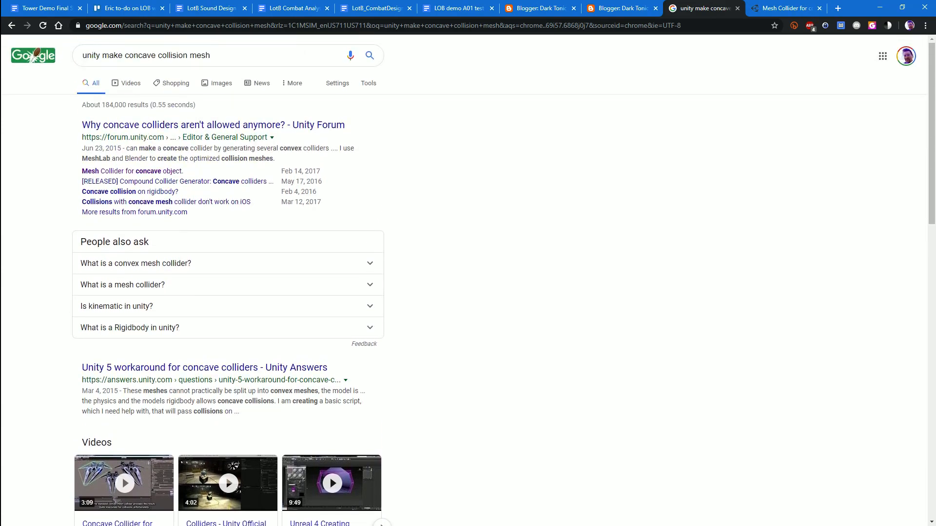
scroll(205, 273, down, 2)
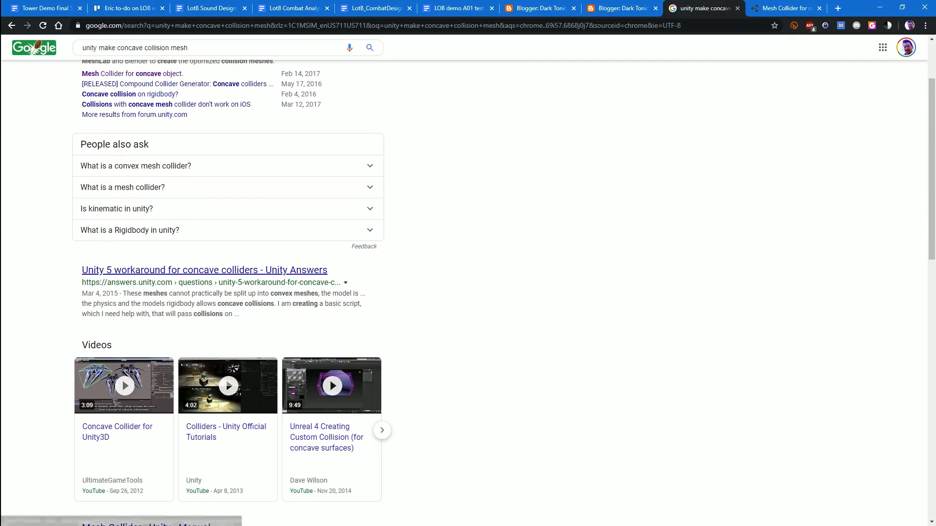
middle_click(205, 270)
Read the forum thread about a mesh collider for a concave object and close its tab
key(ctrl+Tab)
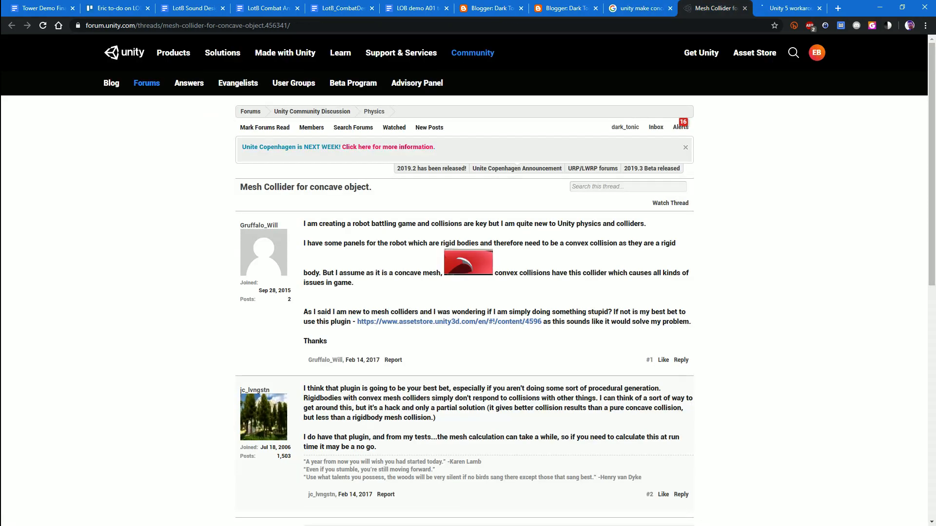
scroll(468, 273, down, 3)
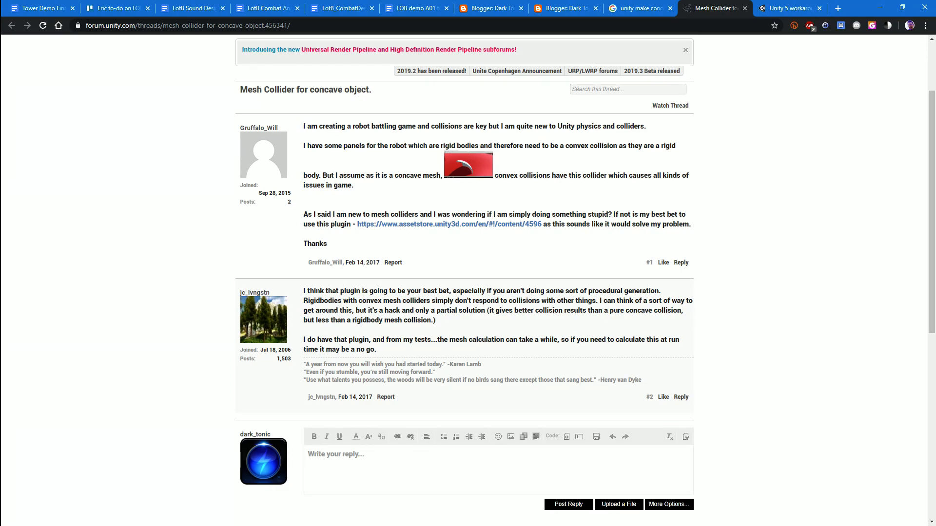
click(744, 8)
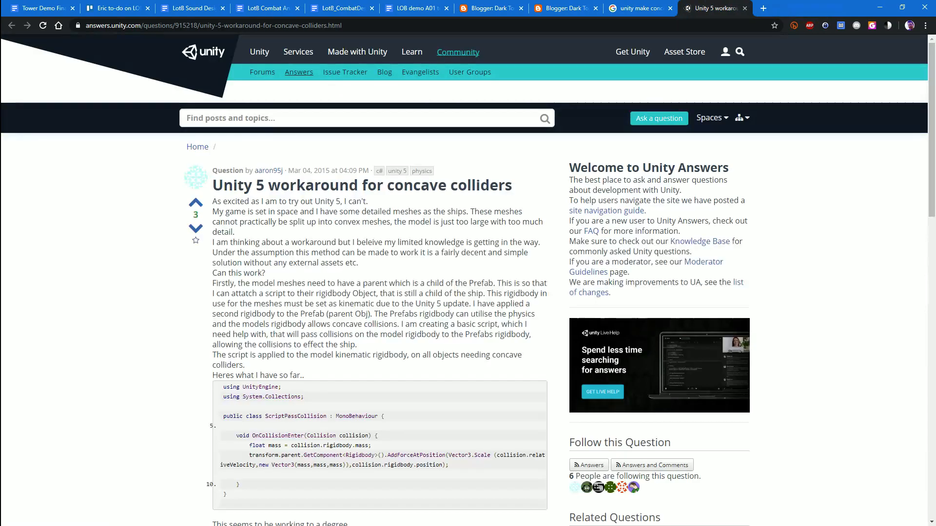
Read the Unity 5 concave collider workaround question and its replies, and expand the remaining comments on the second answer
scroll(468, 281, down, 2)
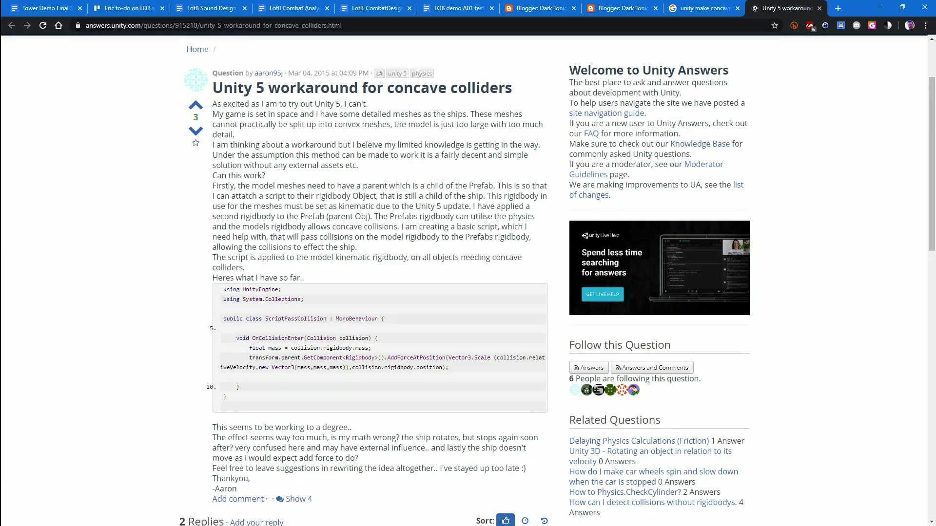
scroll(468, 281, down, 2)
scroll(468, 281, down, 8)
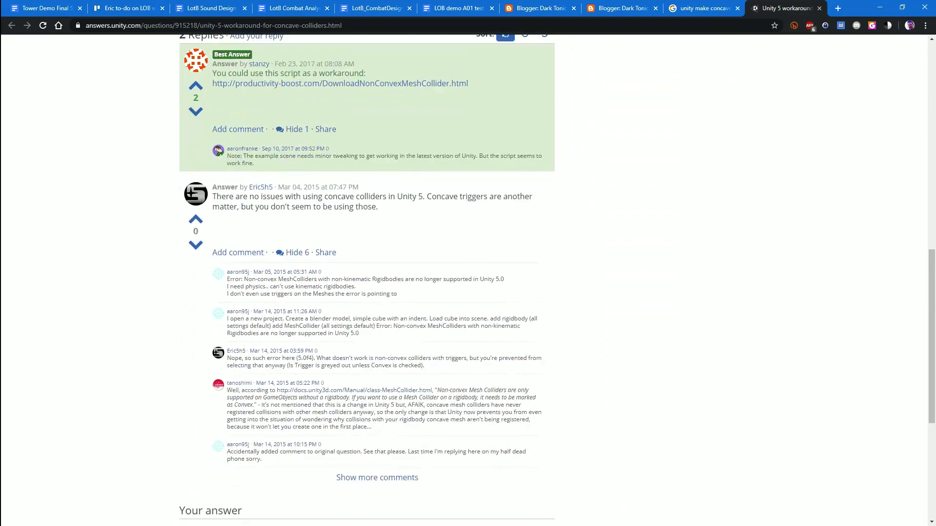
scroll(468, 281, up, 2)
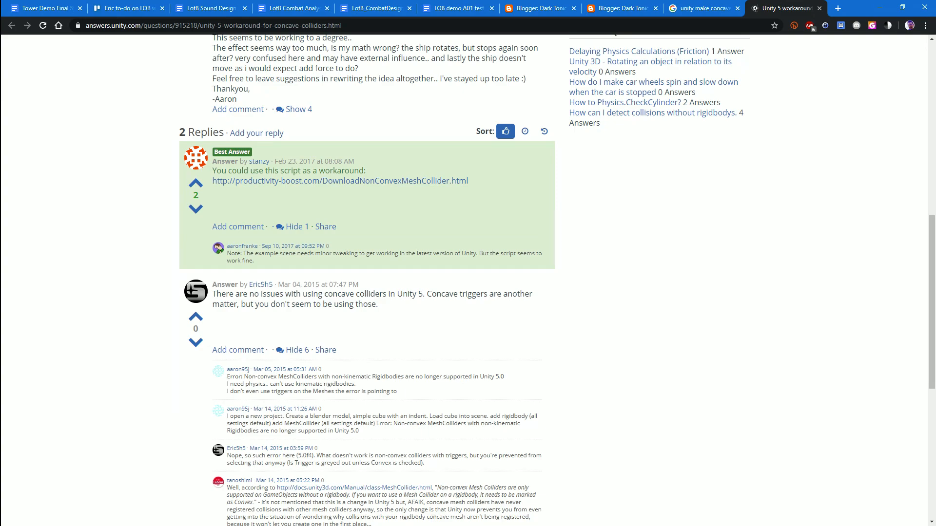
scroll(468, 281, down, 2)
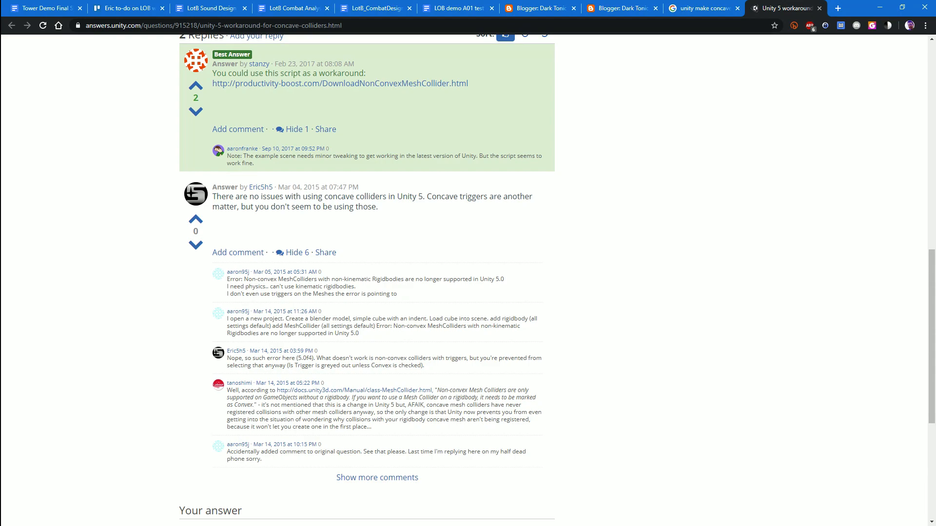
scroll(366, 277, down, 2)
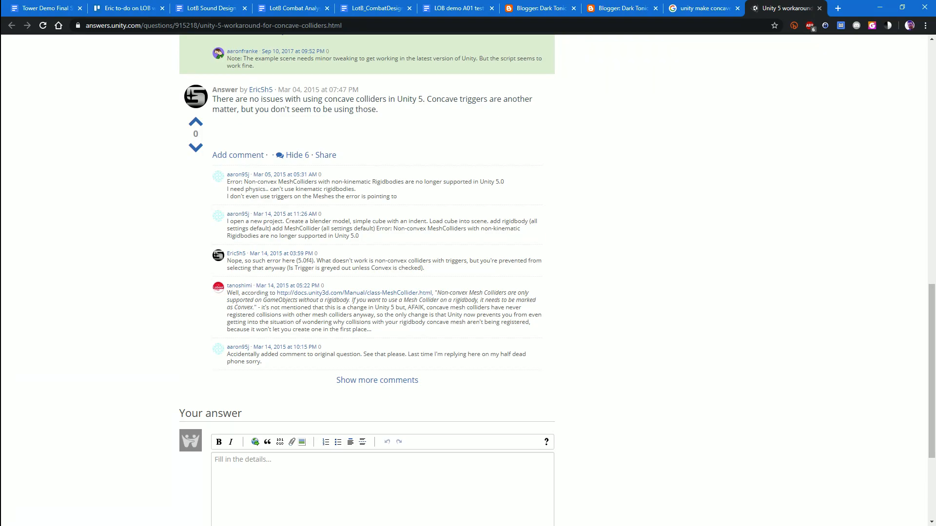
click(378, 380)
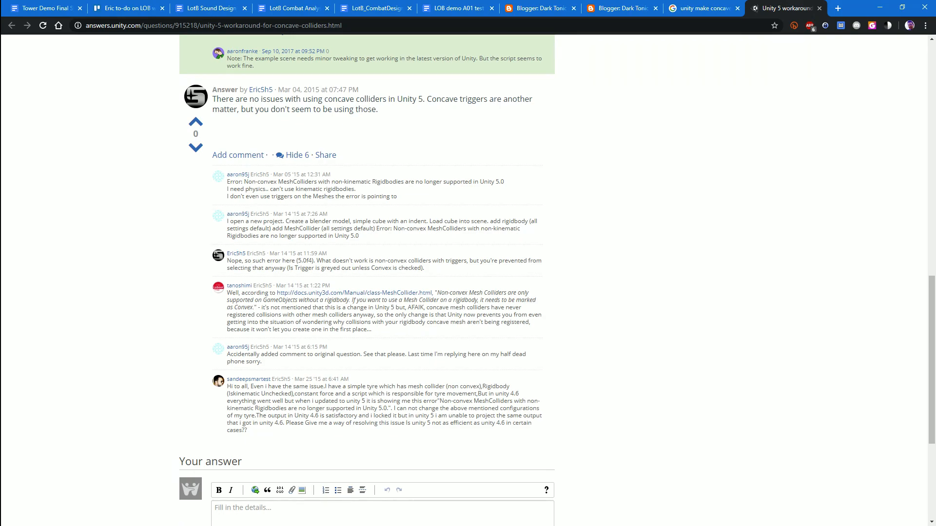
Switch to Unity and close the floating Project window covering the scene
key(alt+Tab)
key(alt+Tab)
key(alt+Tab)
key(alt+Tab)
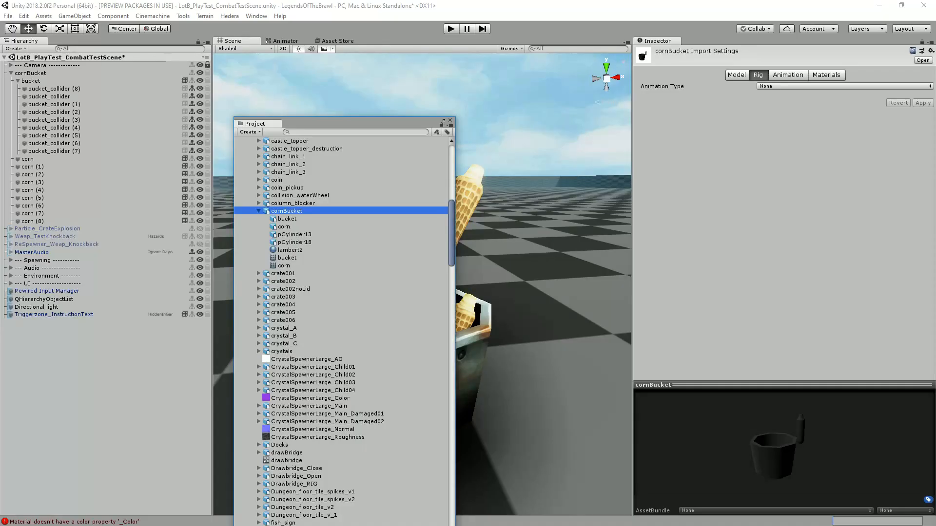
click(450, 121)
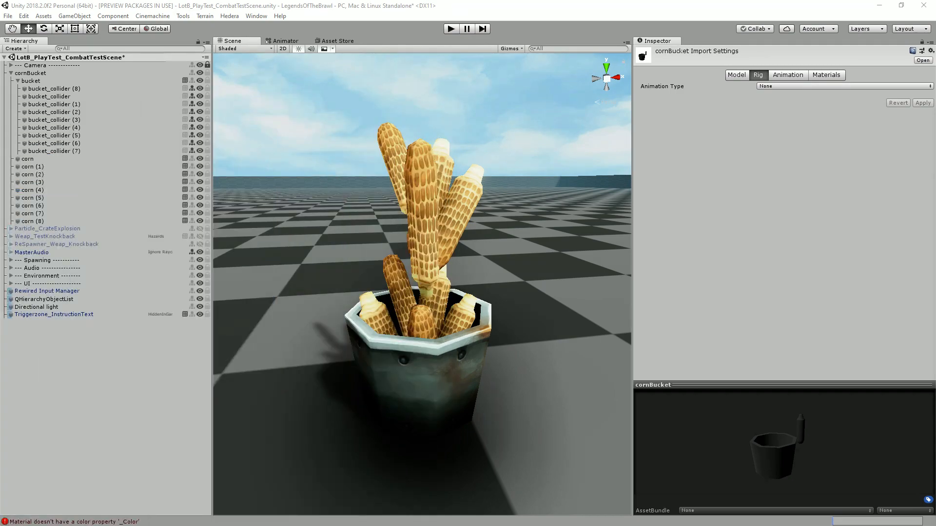
Deactivate all the bucket_collider objects under the bucket
click(421, 385)
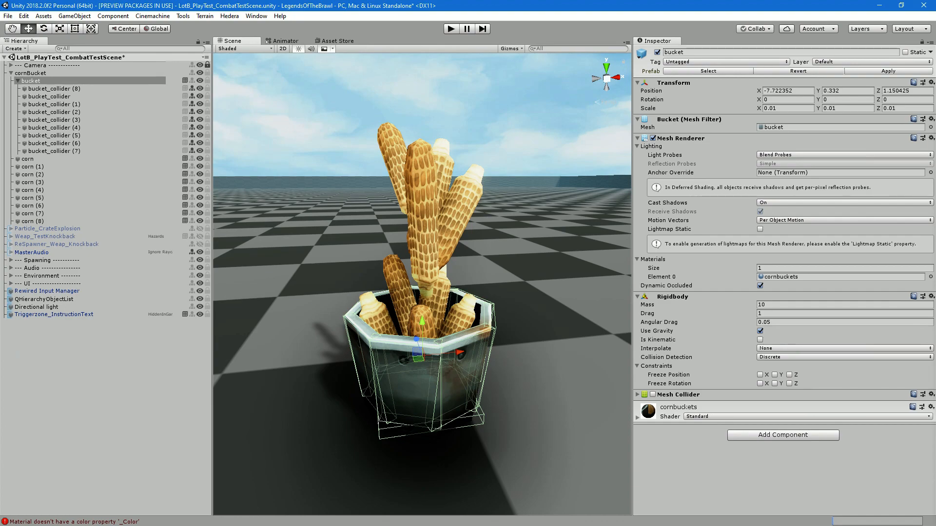
click(54, 89)
shift+click(54, 151)
key(alt+shift+a)
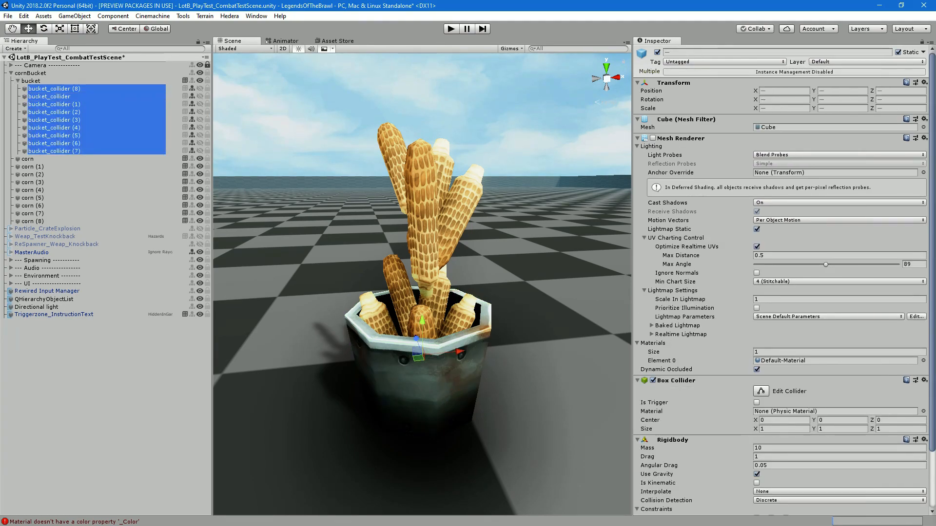
Enable the bucket's Mesh Collider with Convex turned off and check its assigned collision mesh
click(31, 81)
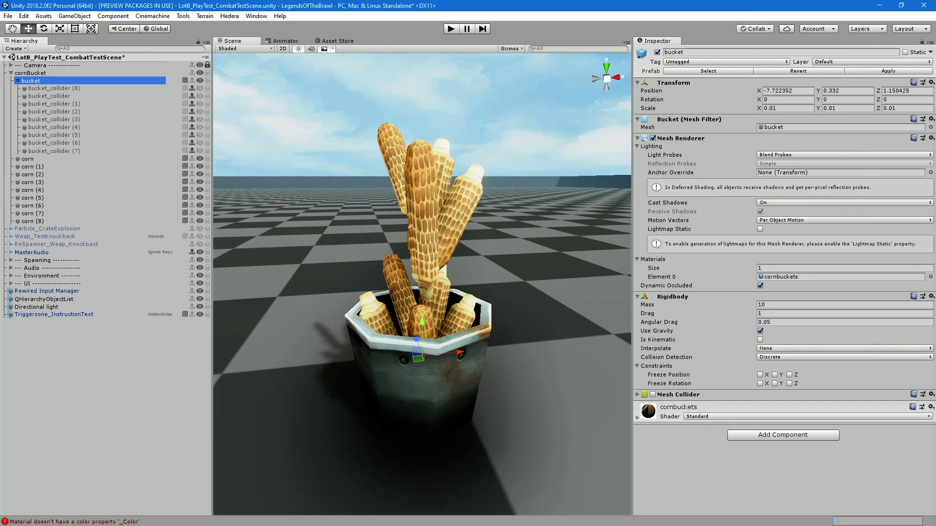
click(637, 395)
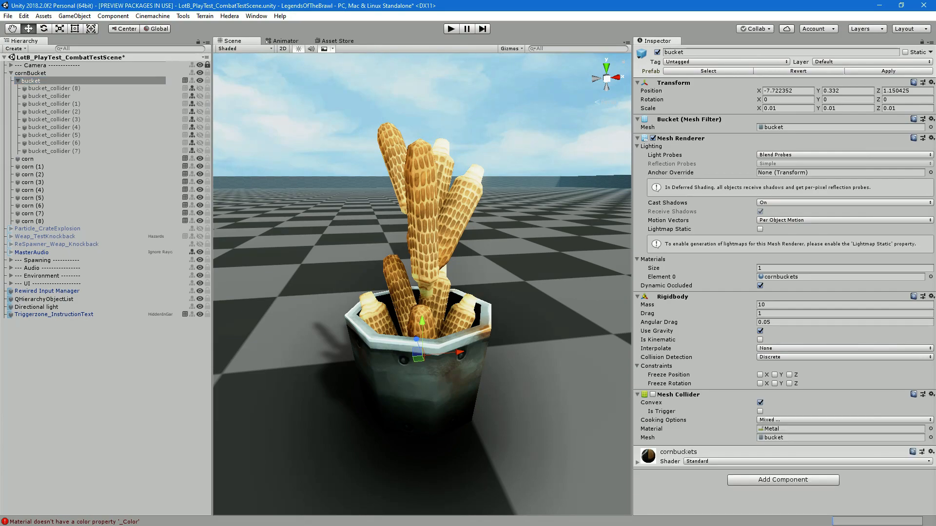
click(653, 395)
click(760, 402)
alt+drag(439, 244, 457, 258)
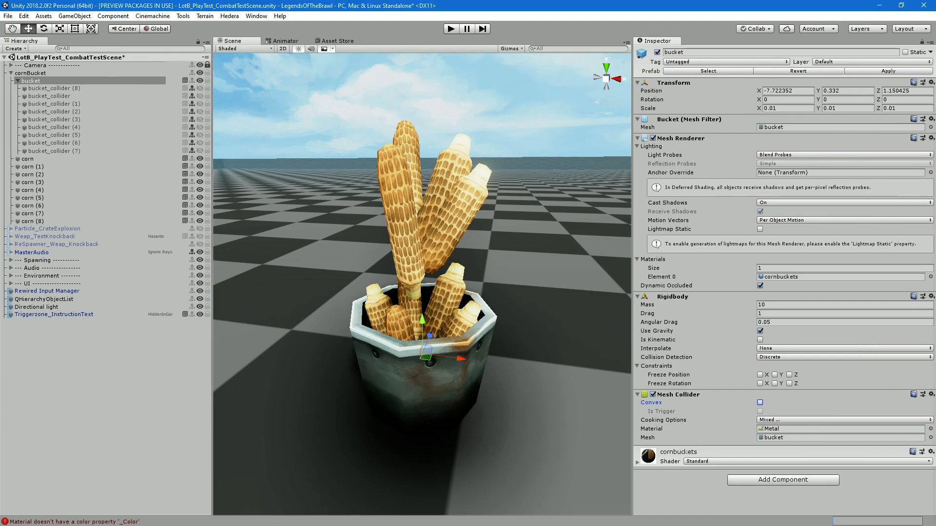
click(648, 437)
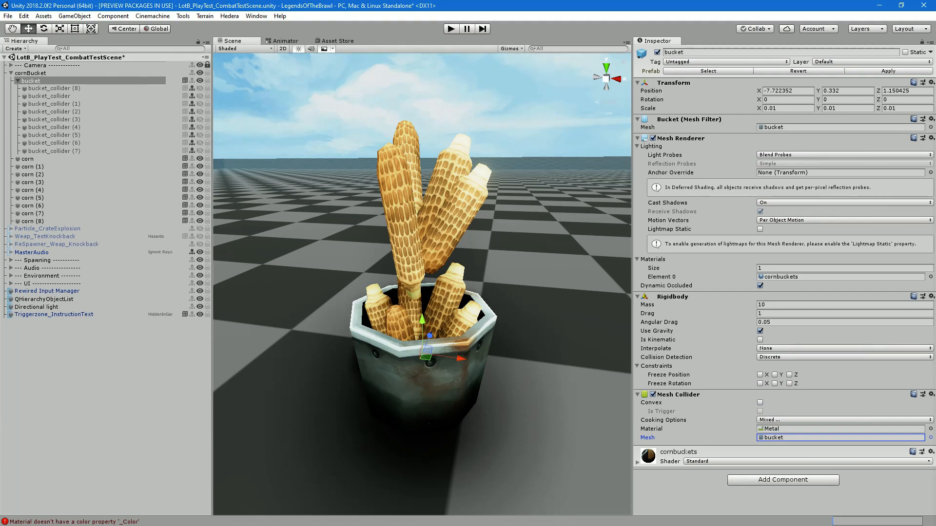
Play the scene to test the non-convex bucket collider, and track the bucket as it falls
key(ctrl+p)
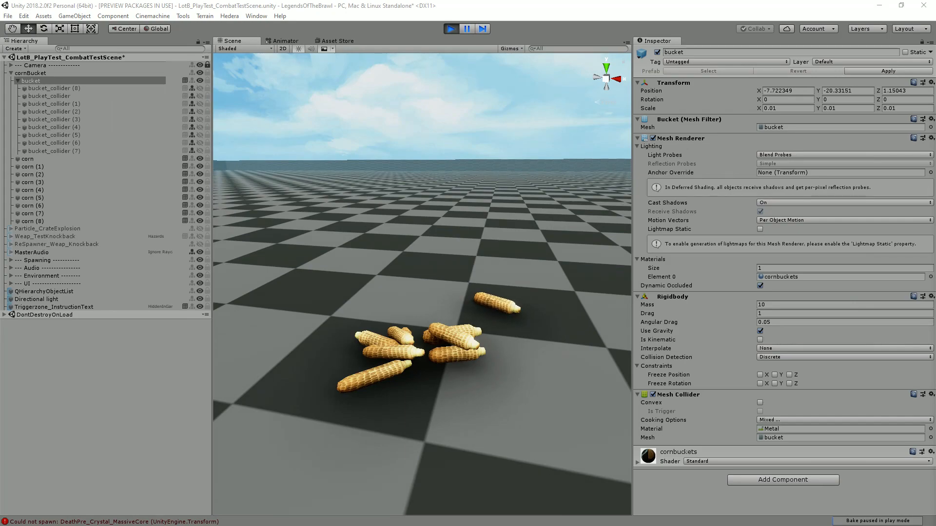
double_click(31, 80)
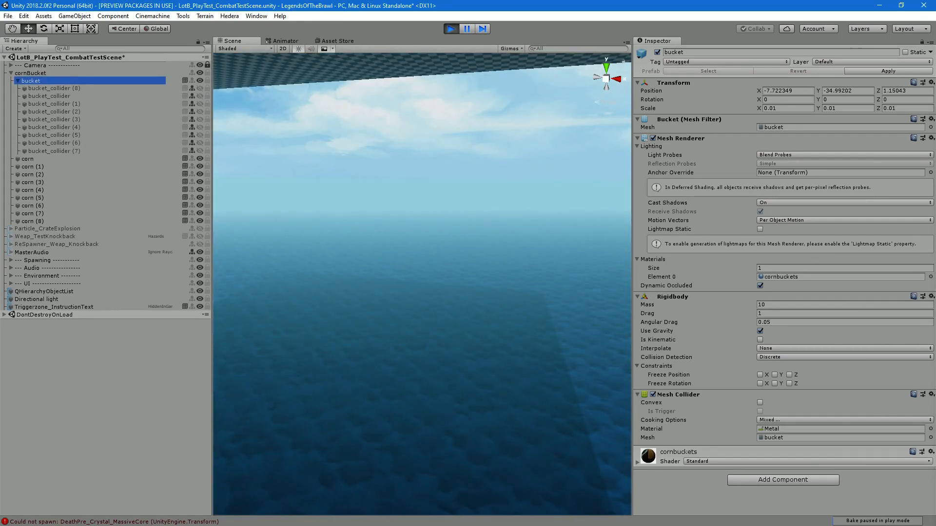
right_drag(422, 195, 420, 404)
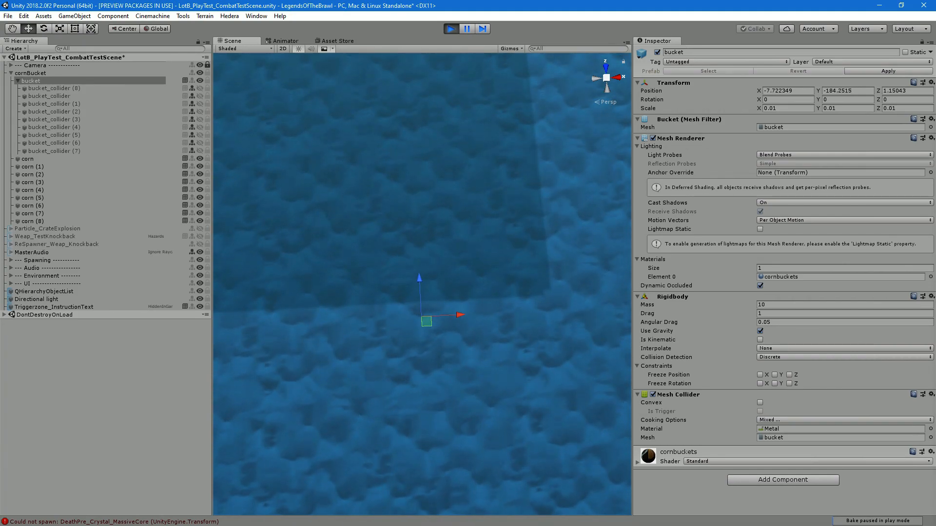
Stop play mode, turn Convex back on for the bucket's Mesh Collider, and frame the bucket in the scene
key(ctrl+p)
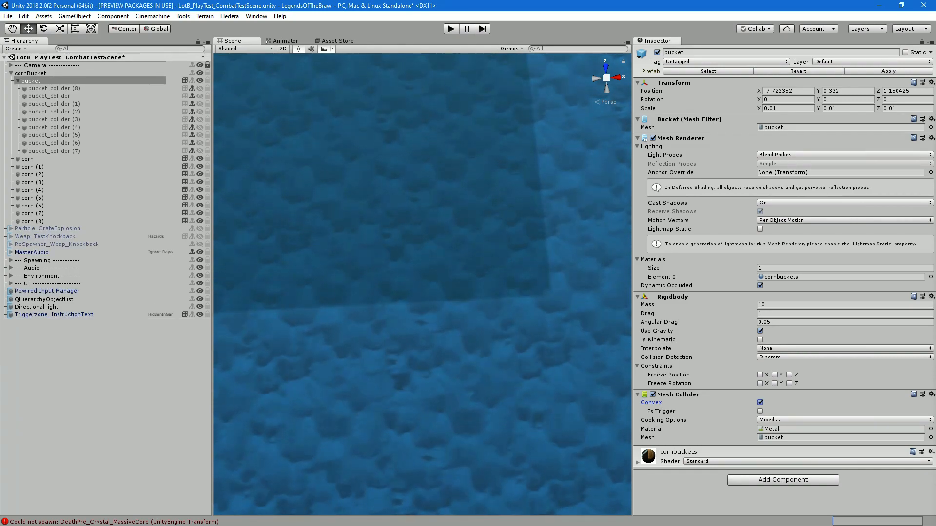
double_click(31, 81)
alt+drag(423, 371, 417, 181)
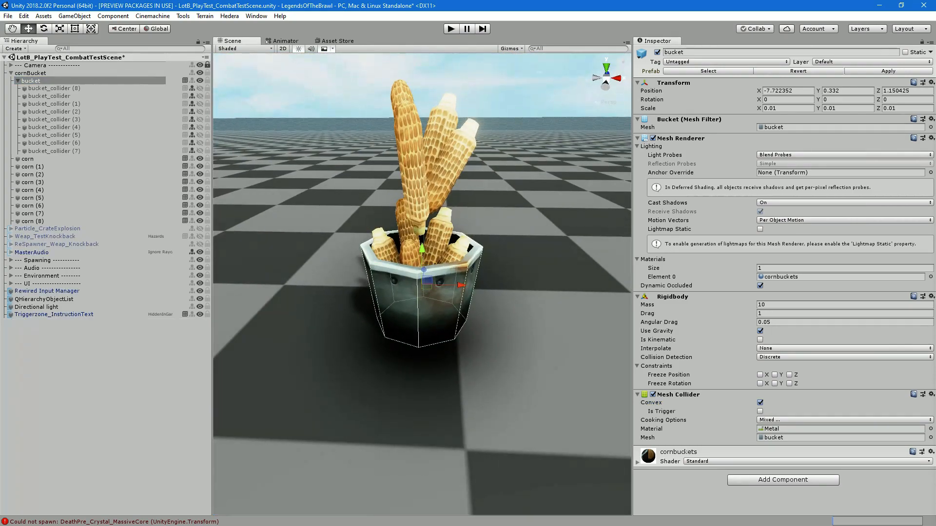
Switch back to the Unity Answers thread in Chrome and open the NonConvexMeshCollider script link from the best answer
key(alt+Tab)
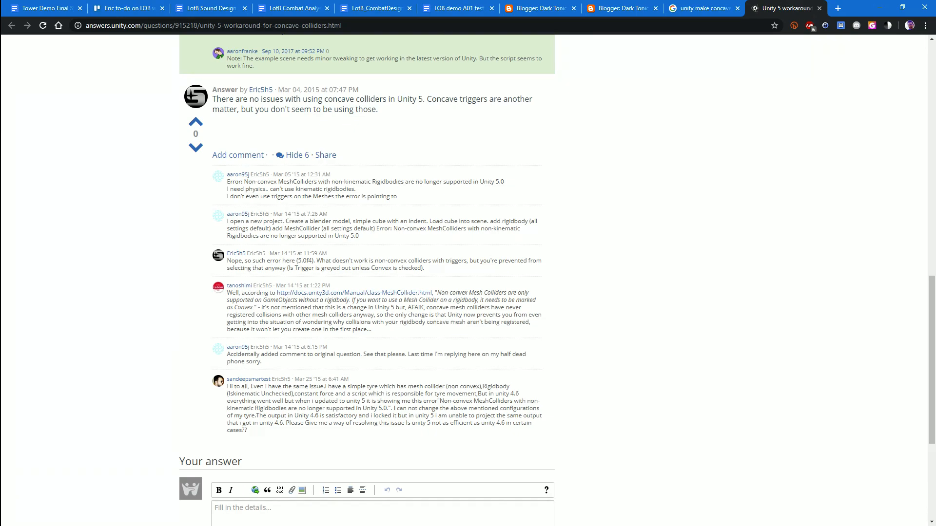
scroll(370, 283, up, 2)
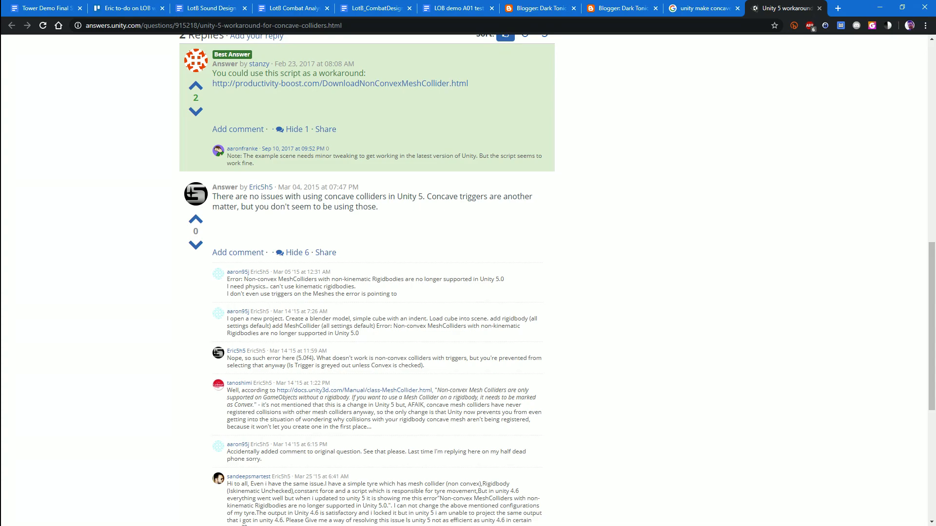
scroll(371, 282, up, 2)
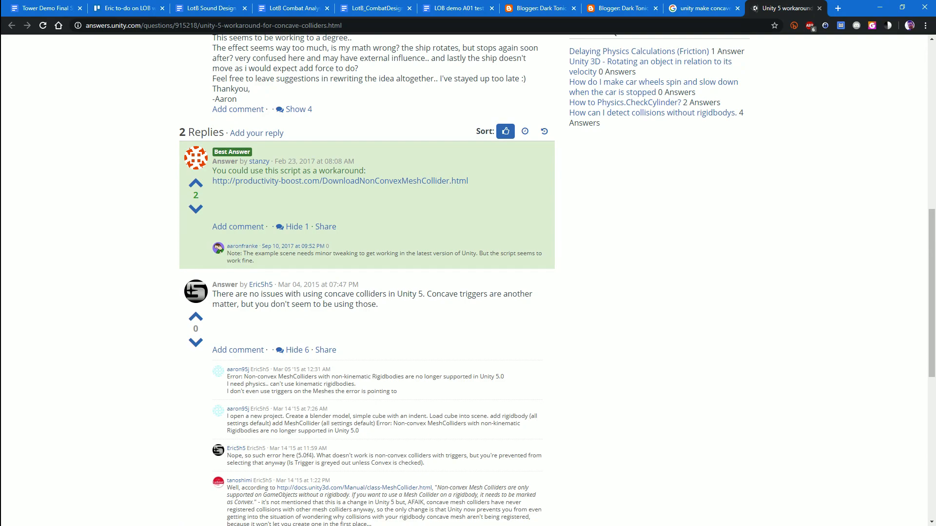
scroll(371, 283, up, 2)
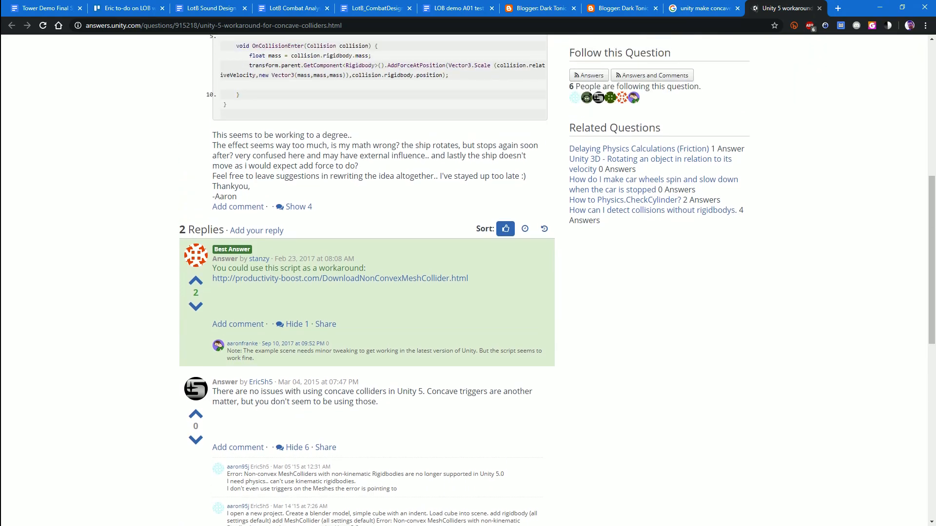
click(341, 278)
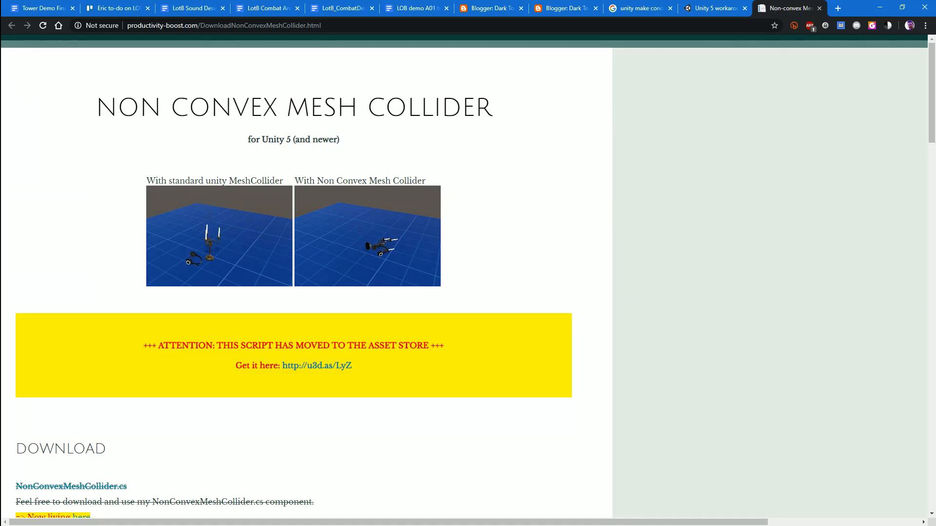
Open the script's Asset Store page and view the Non Convex Mesh Collider's comparison and component settings images
scroll(468, 276, down, 1)
scroll(312, 276, down, 3)
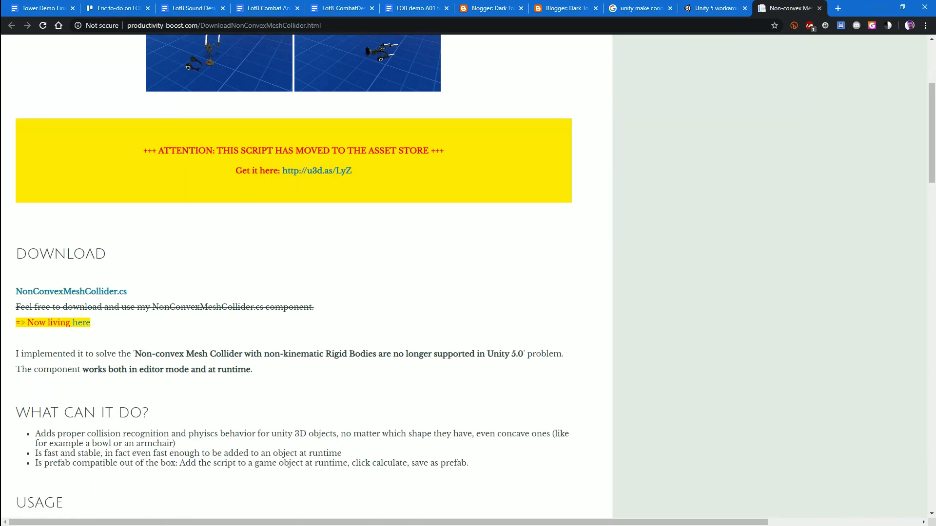
click(317, 170)
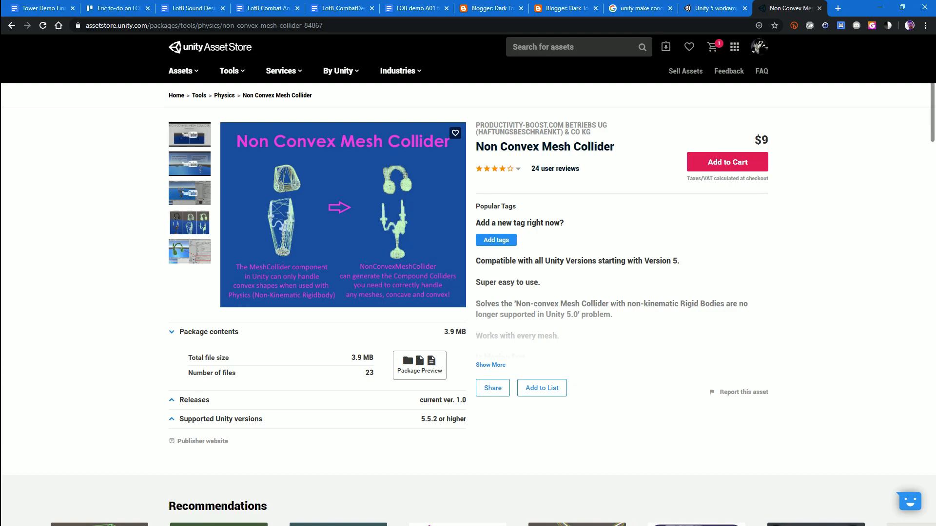
click(189, 222)
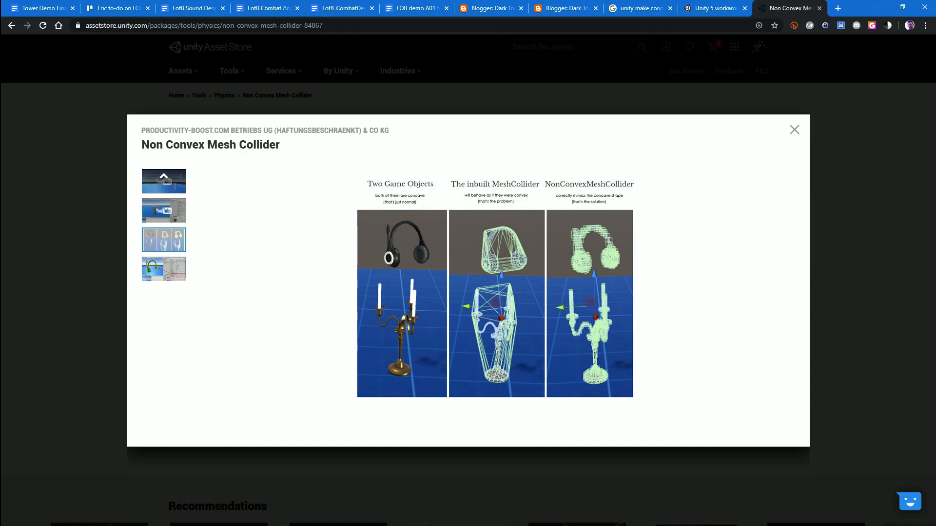
click(164, 269)
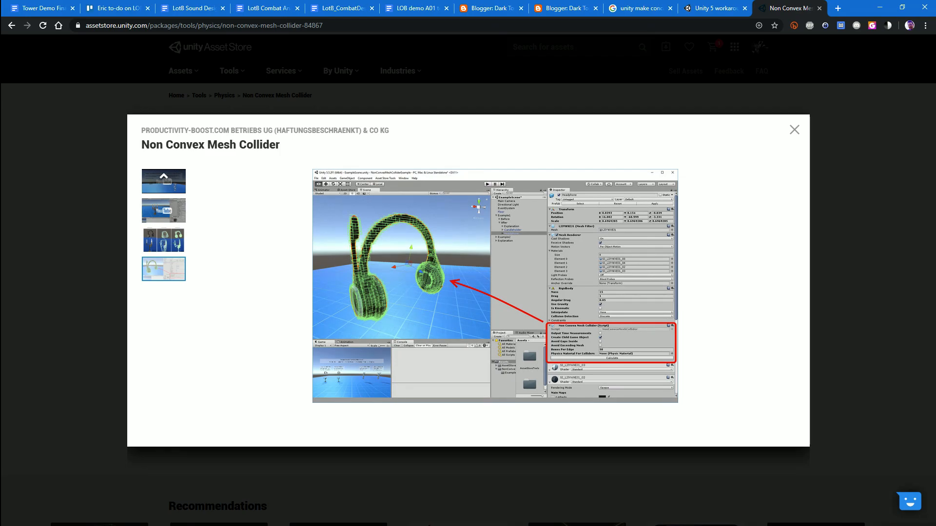
Close the asset's image viewer, then close the Asset Store page and the Unity Answers thread to return to the Google results
click(795, 130)
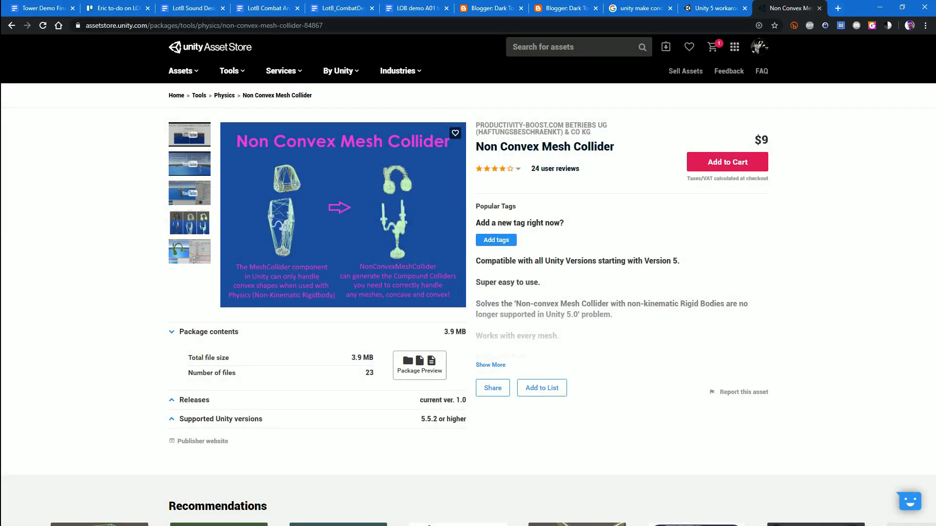
click(819, 8)
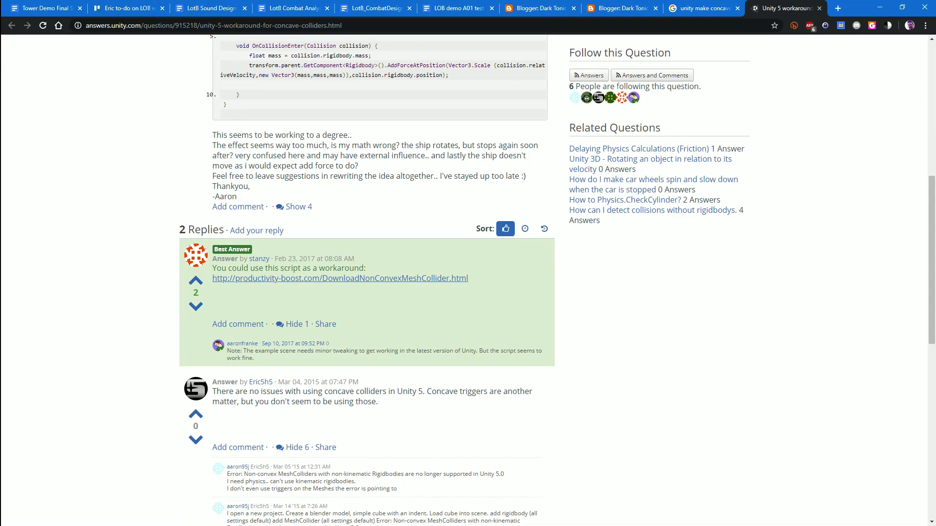
click(819, 8)
Open the Reddit result "Making two concave meshes collide" in a new tab and read through its comments
scroll(467, 292, down, 5)
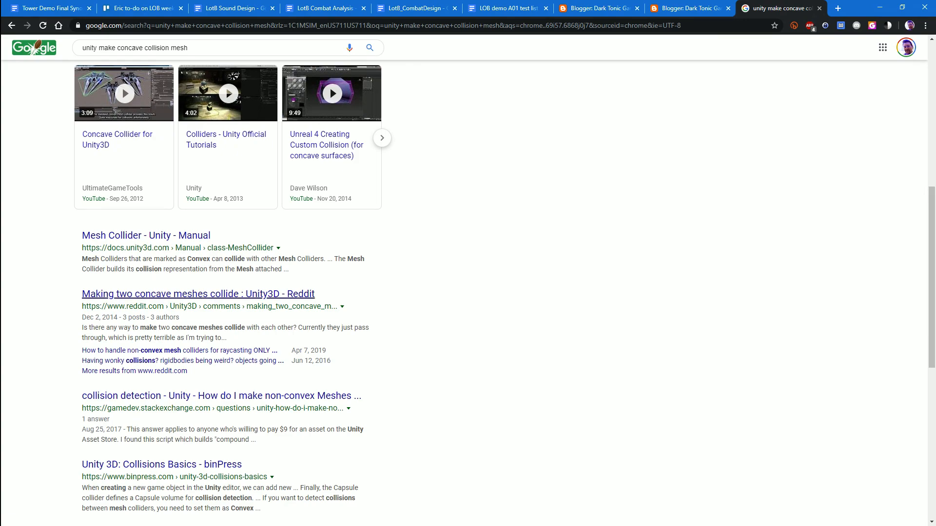
middle_click(195, 294)
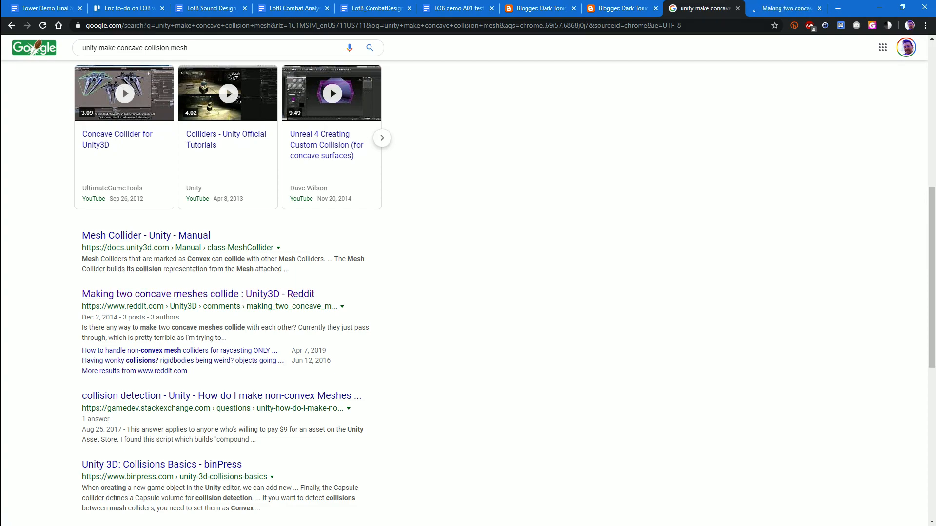
key(ctrl+Tab)
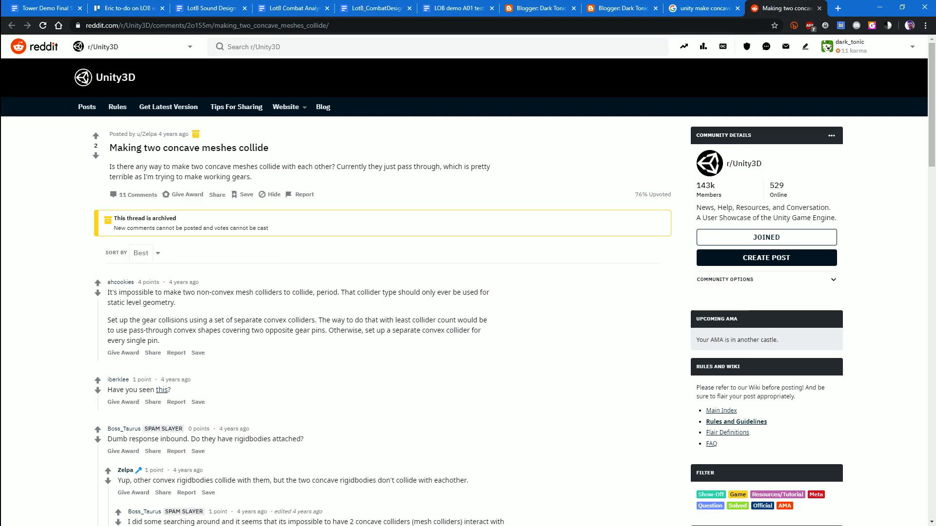
scroll(468, 292, down, 6)
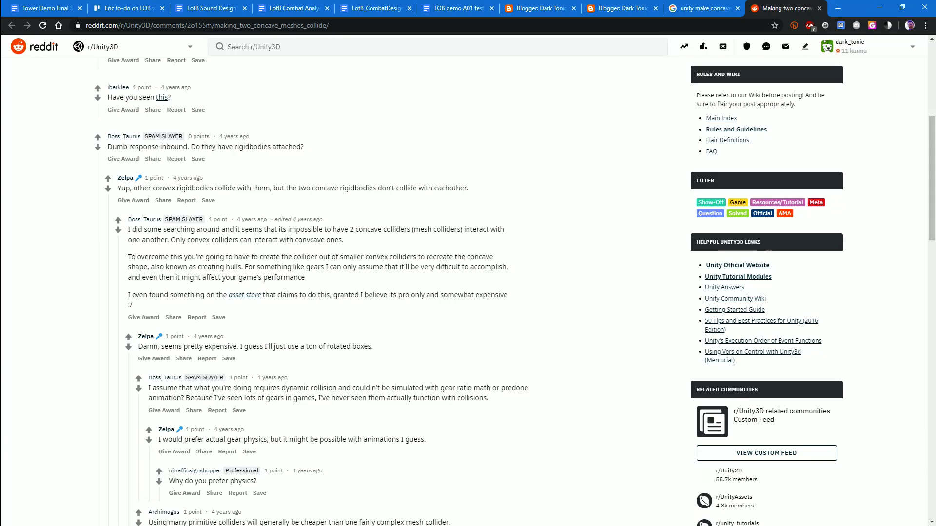
scroll(468, 292, down, 6)
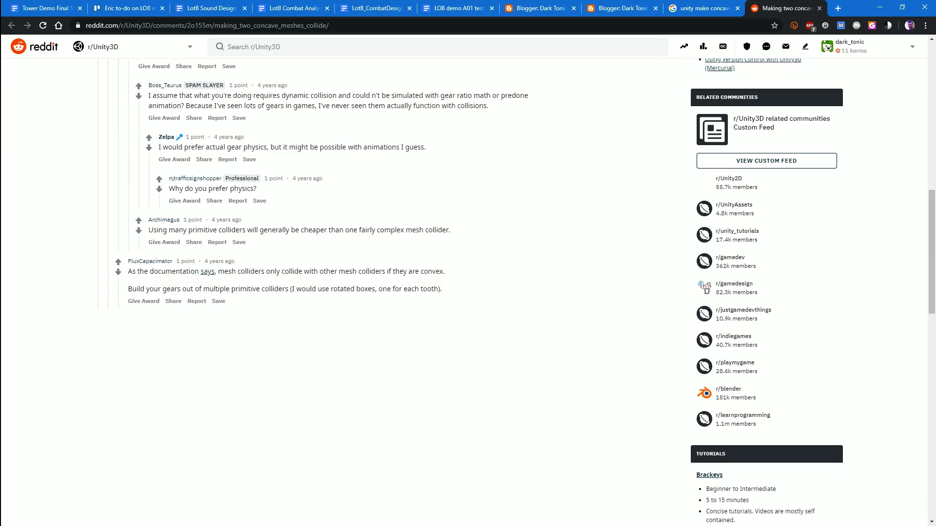
From the Google results, open the Game Development Stack Exchange question on non-convex meshes in a new tab and read its comments and answer
click(702, 8)
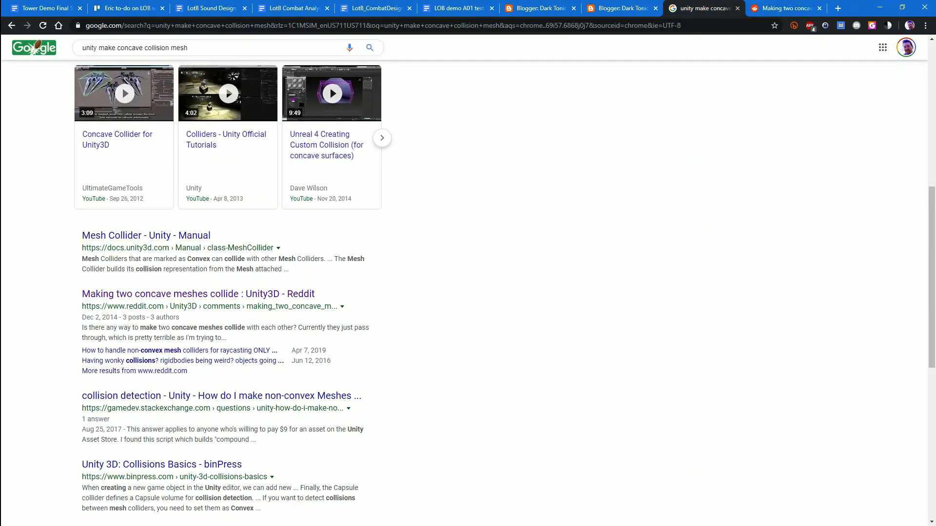
scroll(219, 298, down, 2)
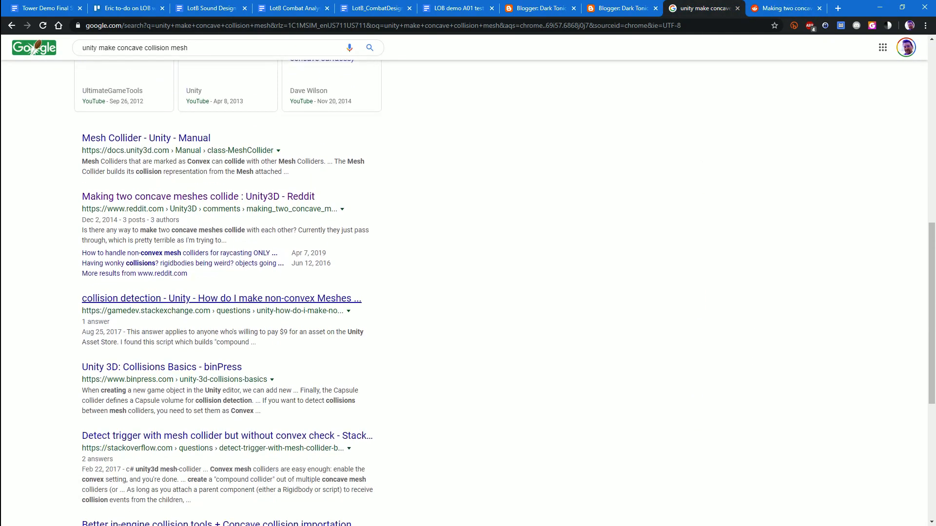
middle_click(219, 299)
click(790, 9)
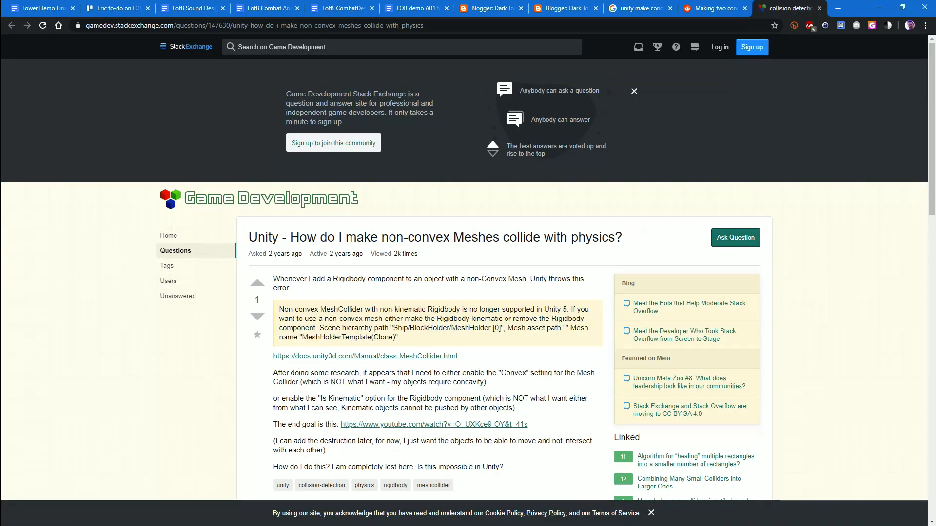
scroll(463, 280, down, 2)
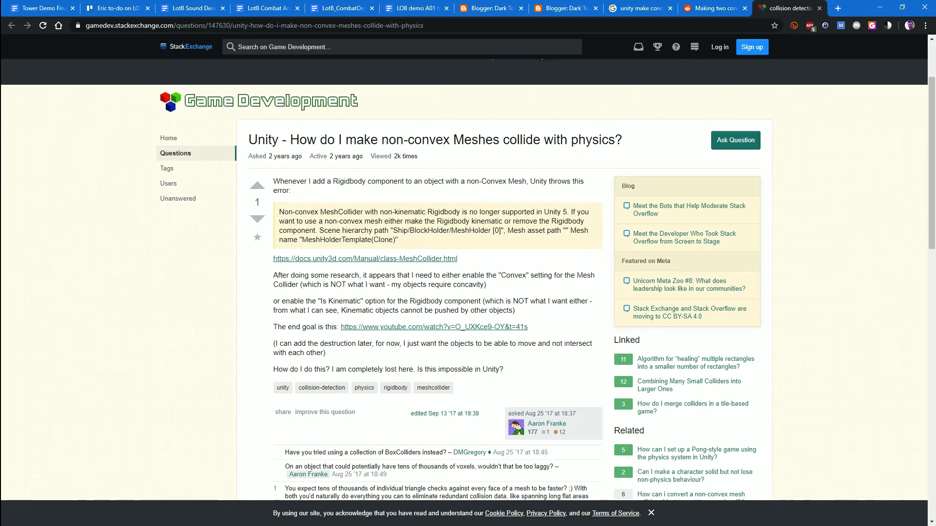
scroll(463, 281, down, 6)
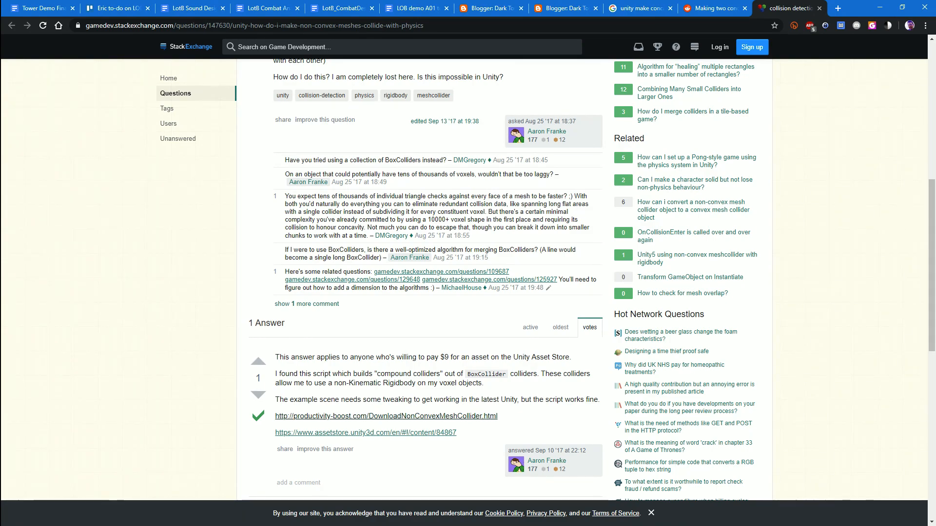
scroll(426, 280, down, 2)
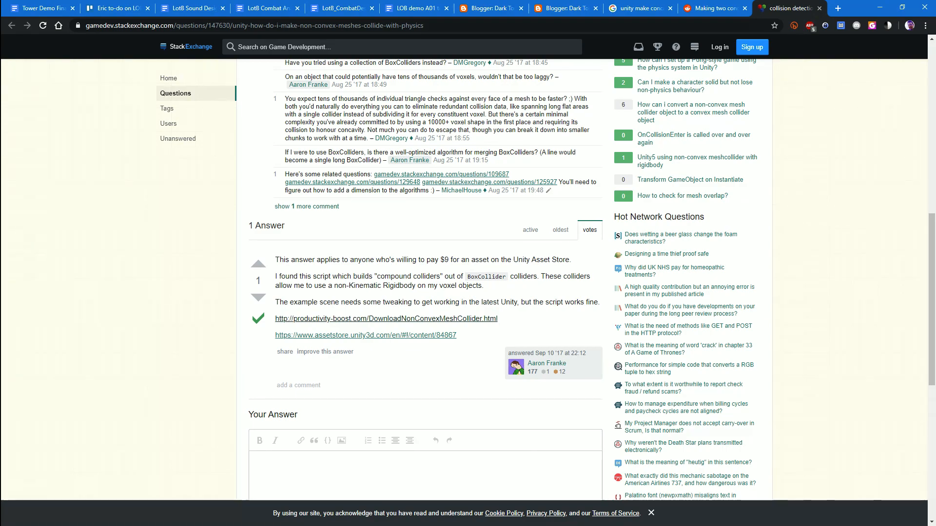
Close the Stack Exchange and Reddit pages and run the related Google search "unity concave mesh collider"
click(820, 8)
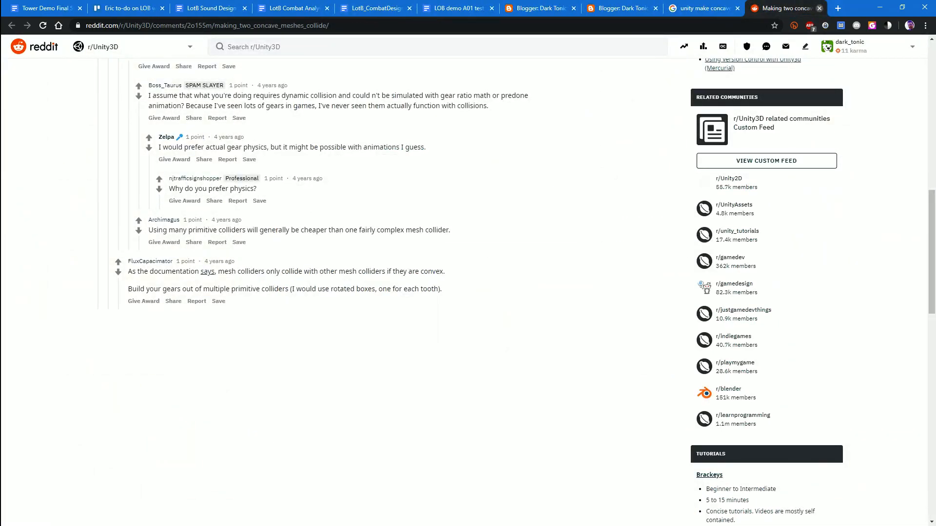
click(819, 8)
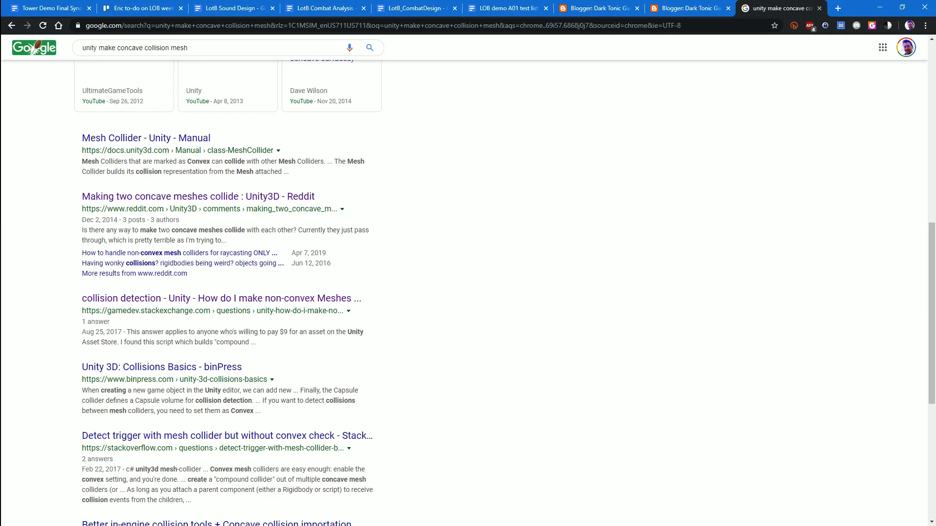
scroll(467, 292, down, 4)
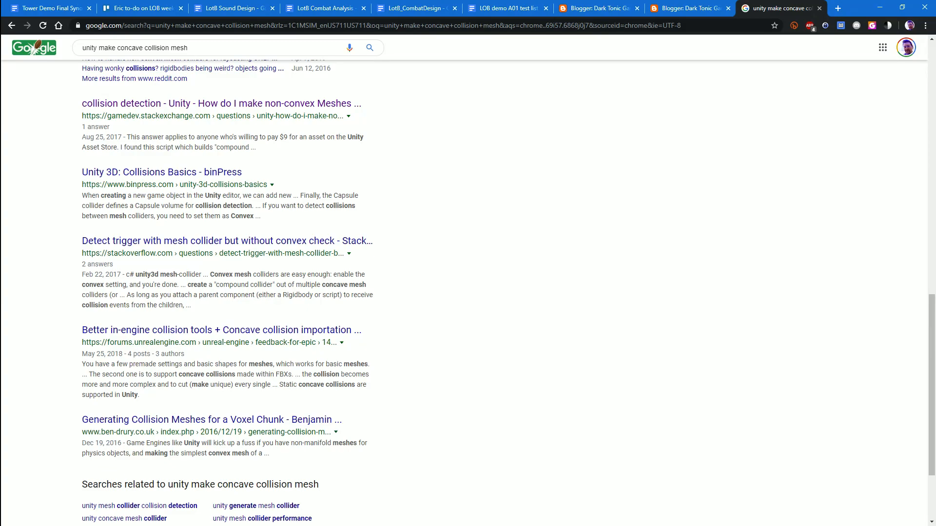
scroll(468, 293, down, 3)
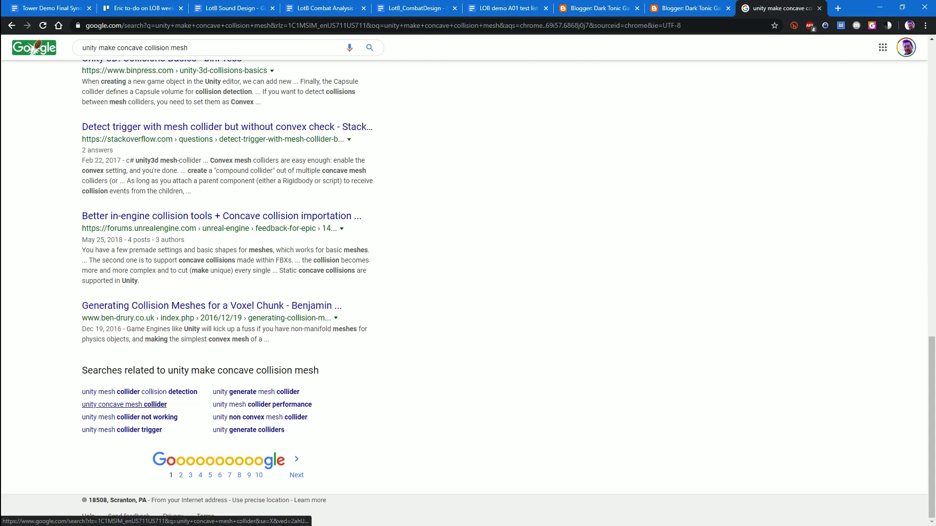
click(124, 404)
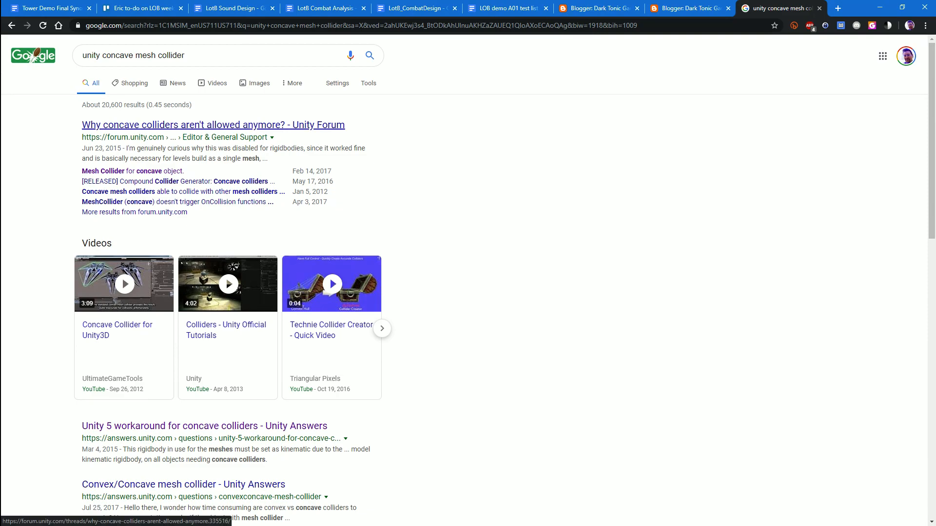
Open the Unity Forum thread "Why concave colliders aren't allowed anymore?" in a new tab and read through its replies for workarounds
middle_click(213, 126)
click(786, 8)
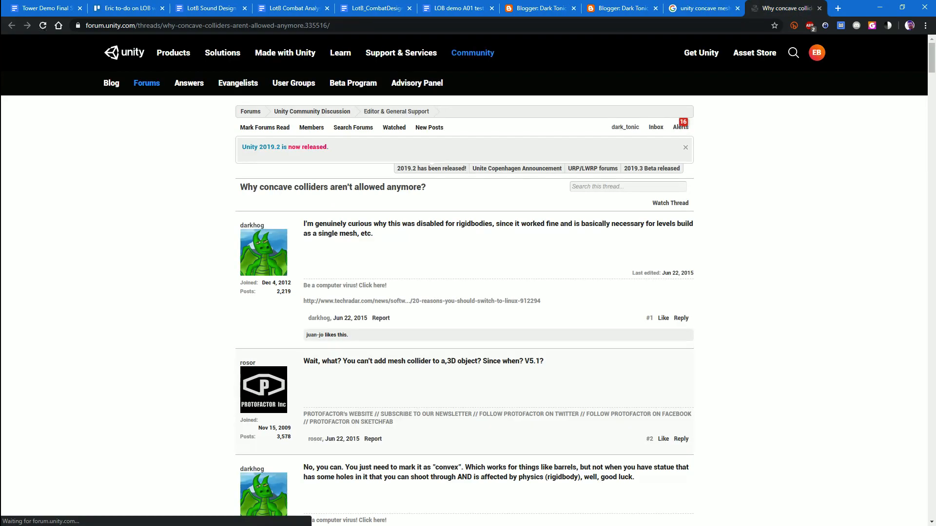
scroll(468, 280, down, 4)
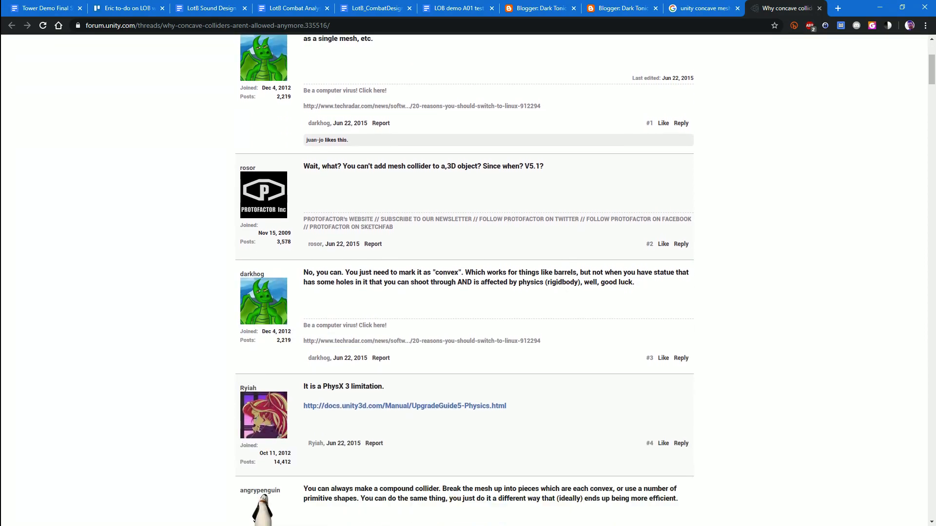
scroll(468, 281, down, 15)
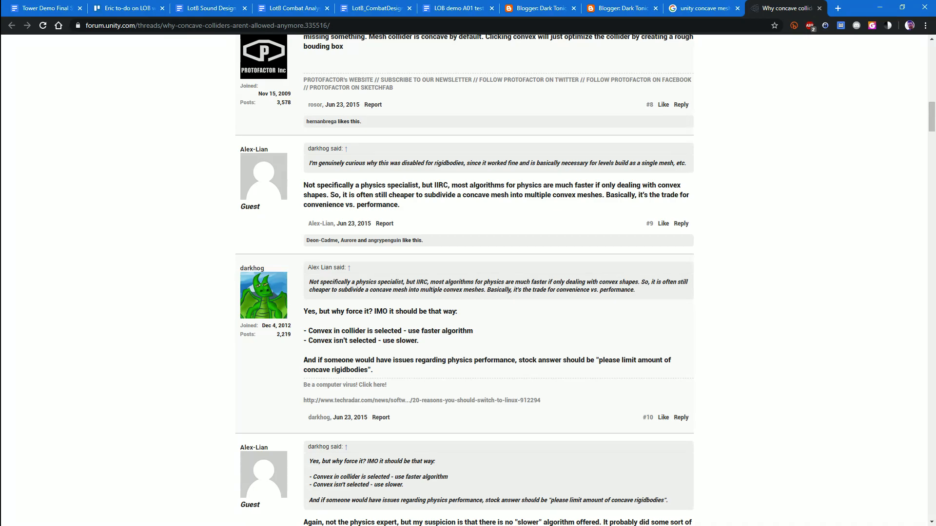
scroll(468, 280, down, 10)
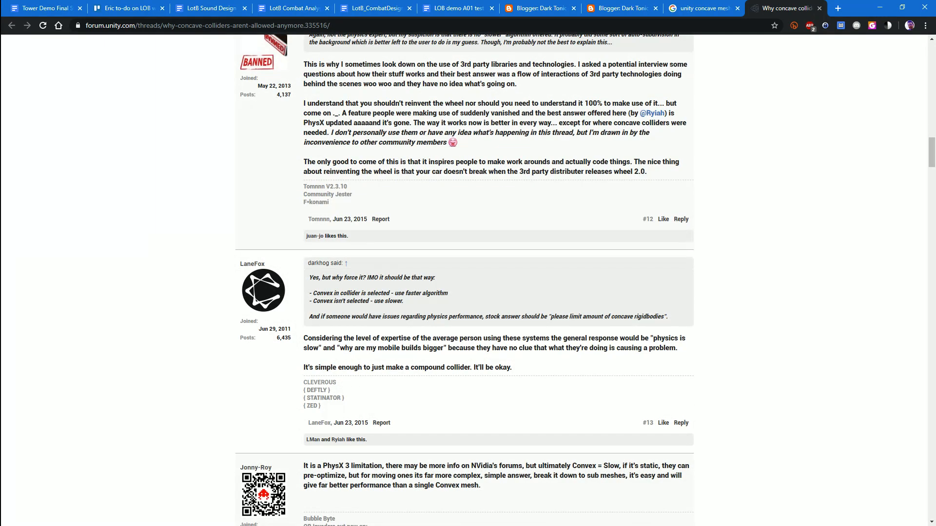
scroll(468, 280, down, 10)
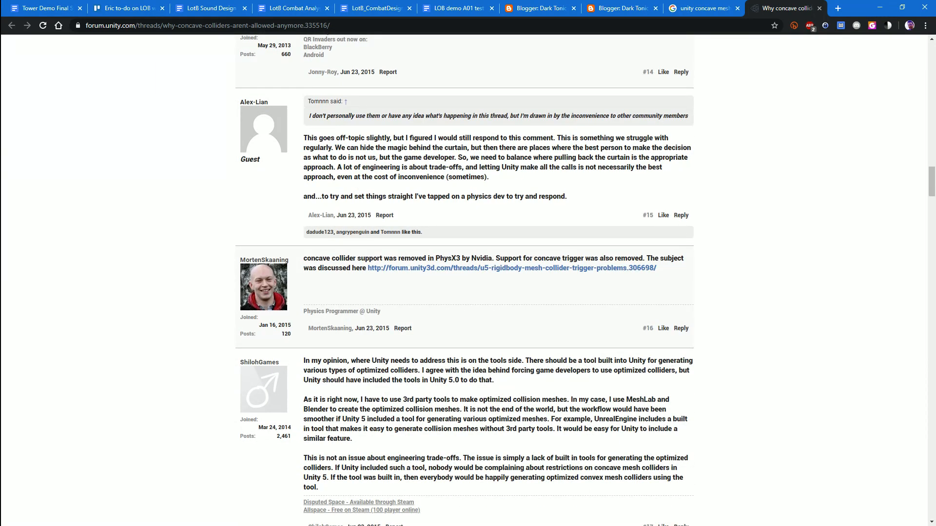
scroll(595, 377, down, 10)
scroll(595, 376, up, 2)
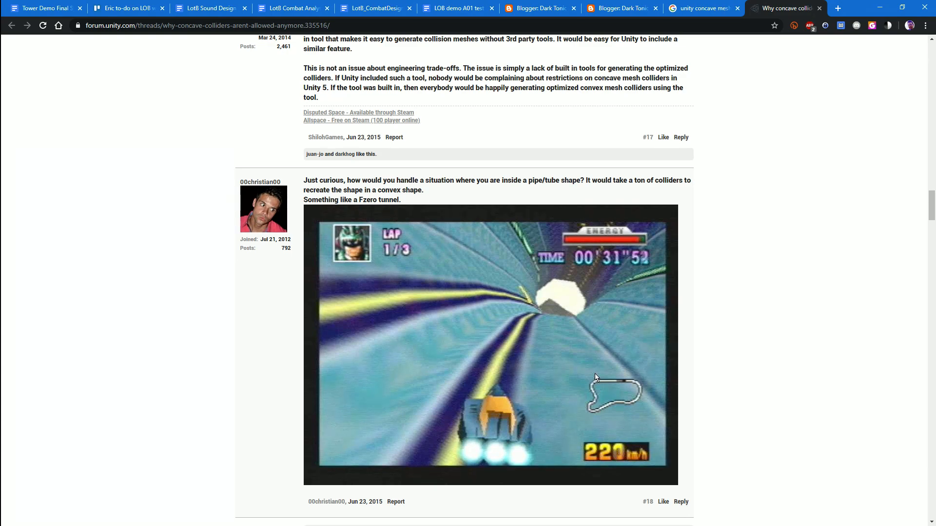
scroll(594, 377, down, 6)
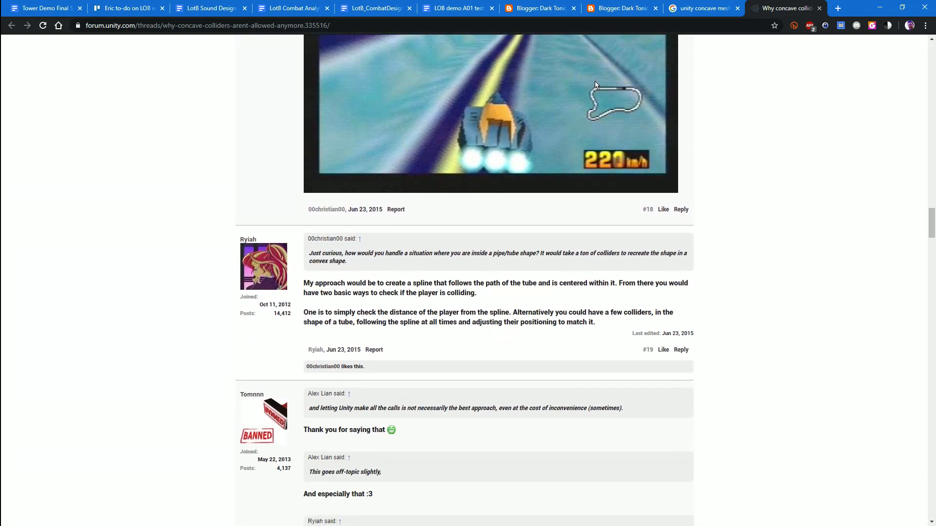
scroll(594, 84, down, 12)
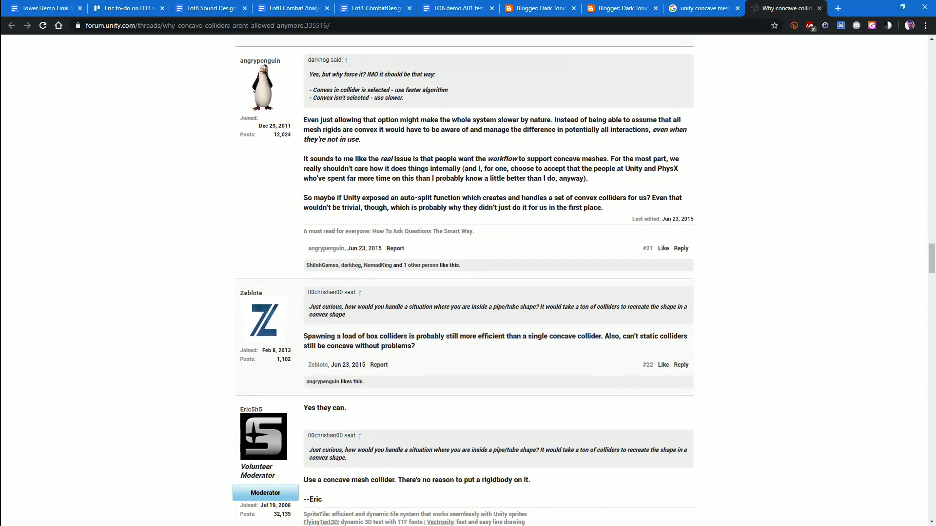
scroll(468, 281, down, 8)
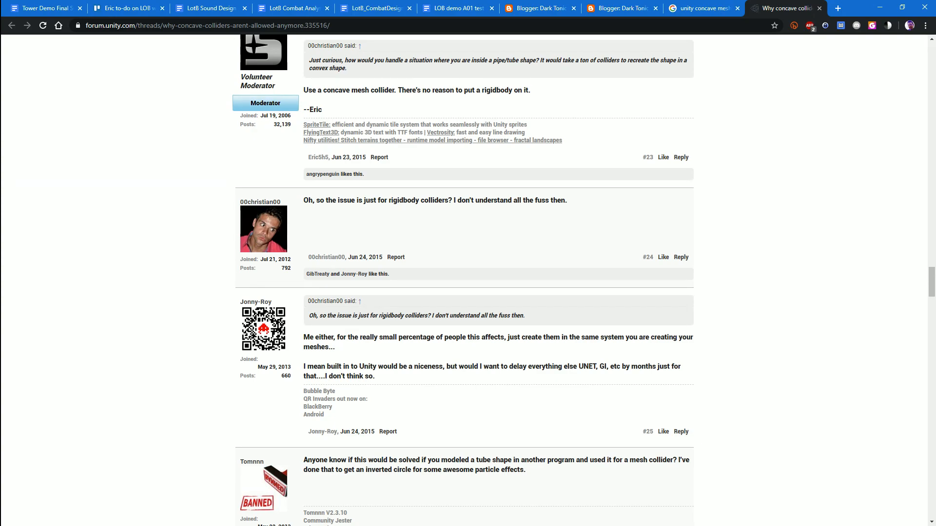
scroll(465, 280, down, 4)
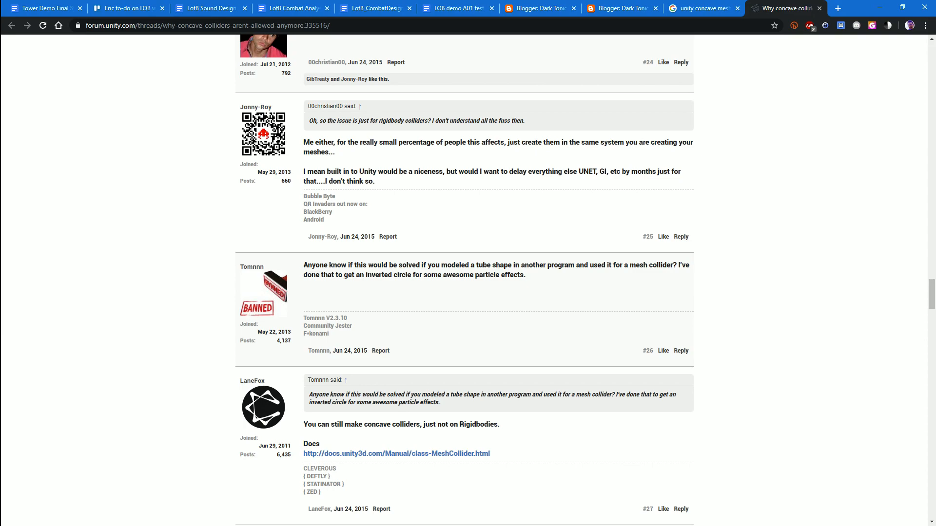
scroll(465, 281, down, 6)
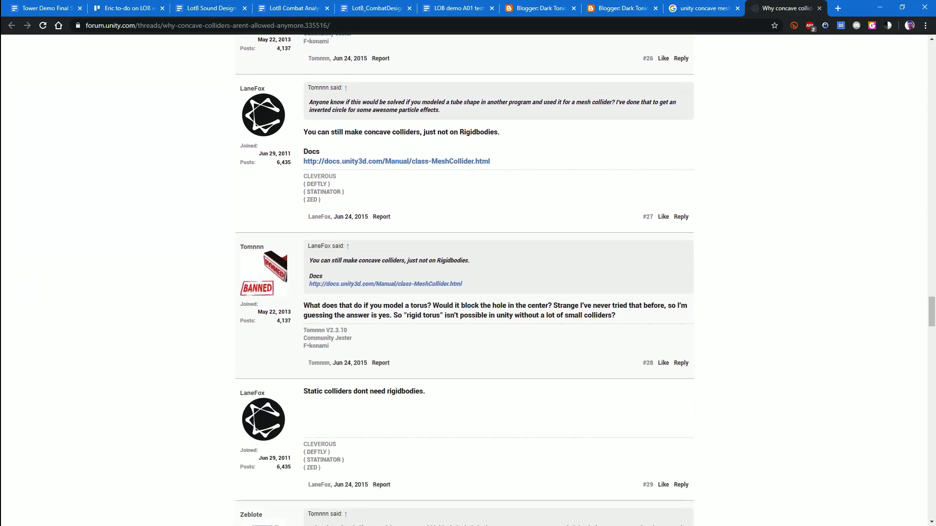
scroll(465, 281, down, 6)
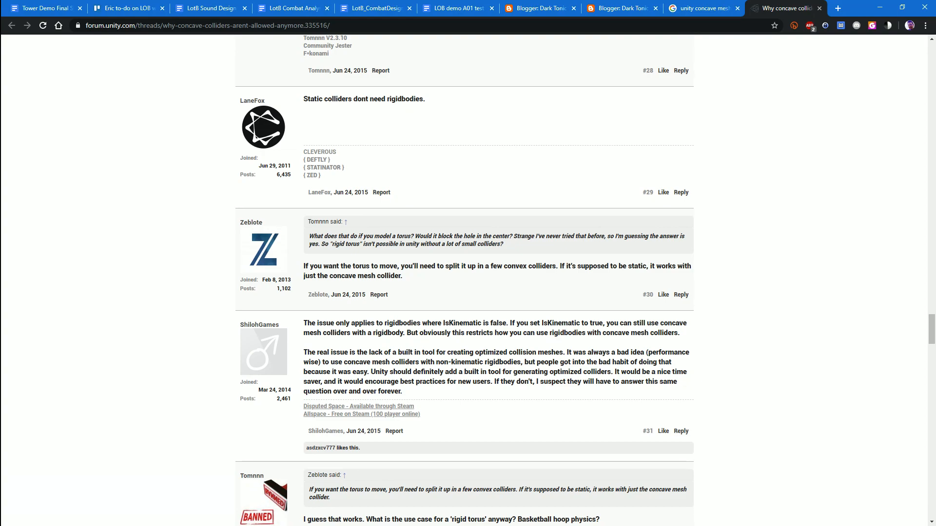
scroll(464, 280, down, 6)
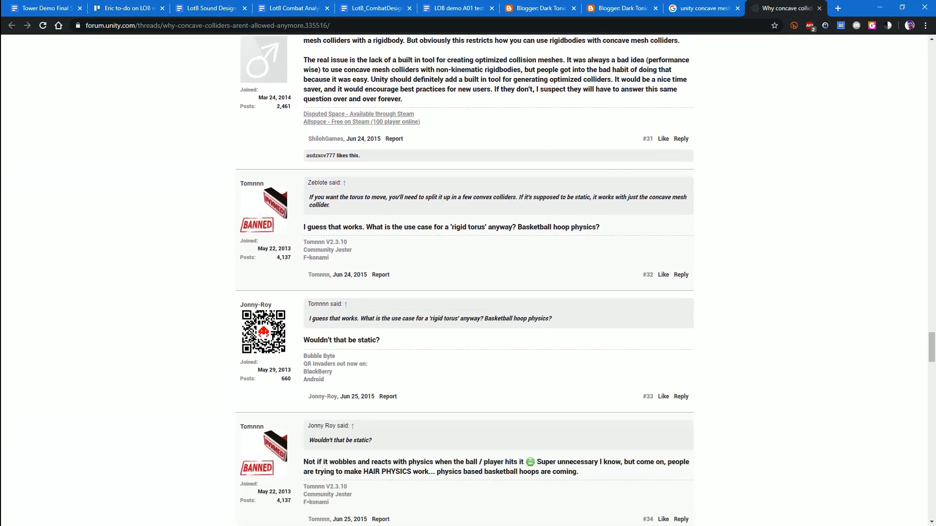
Enter "concave phy" as the start of a new web search
key(ctrl+l)
text(concave phy)
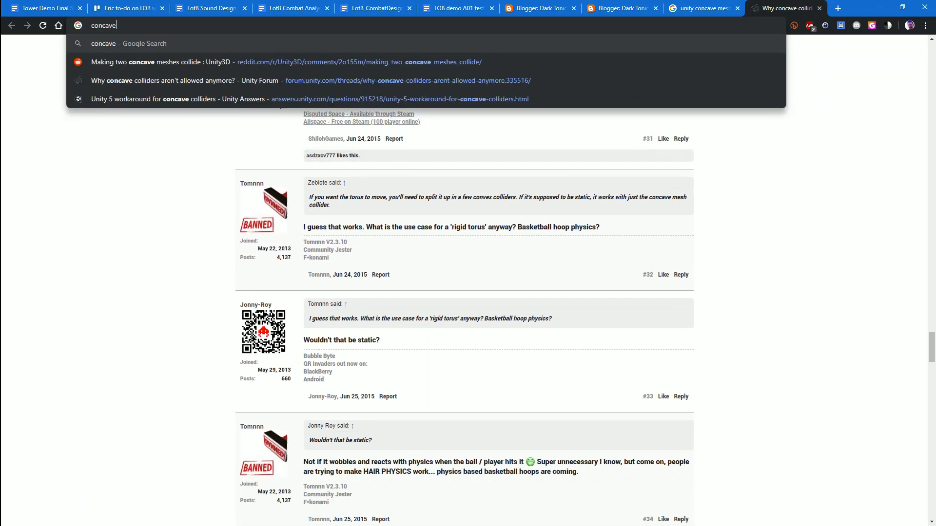
Search the web for "unity concave physics mesh collider"
key(BackSpace)
key(BackSpace)
key(BackSpace)
key(BackSpace)
key(BackSpace)
key(BackSpace)
key(BackSpace)
key(BackSpace)
key(BackSpace)
key(BackSpace)
key(BackSpace)
text(unity conc)
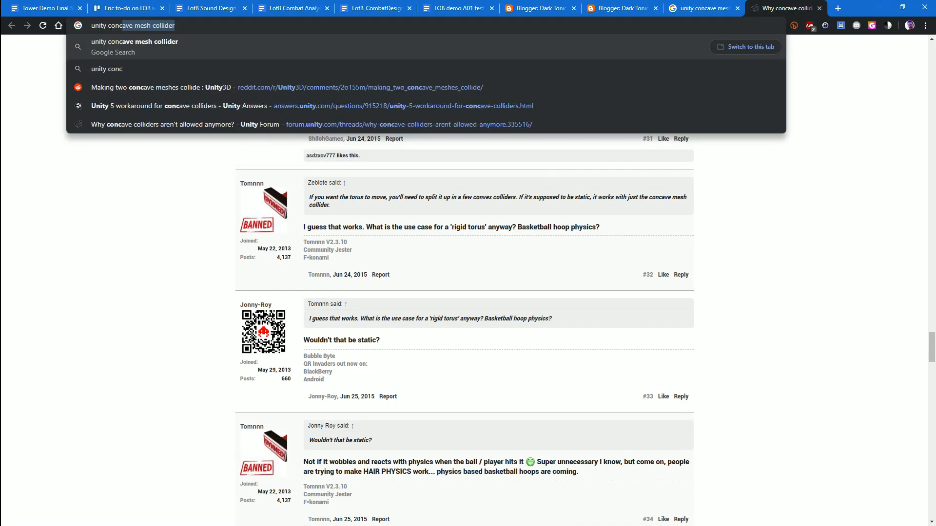
text(ave physics )
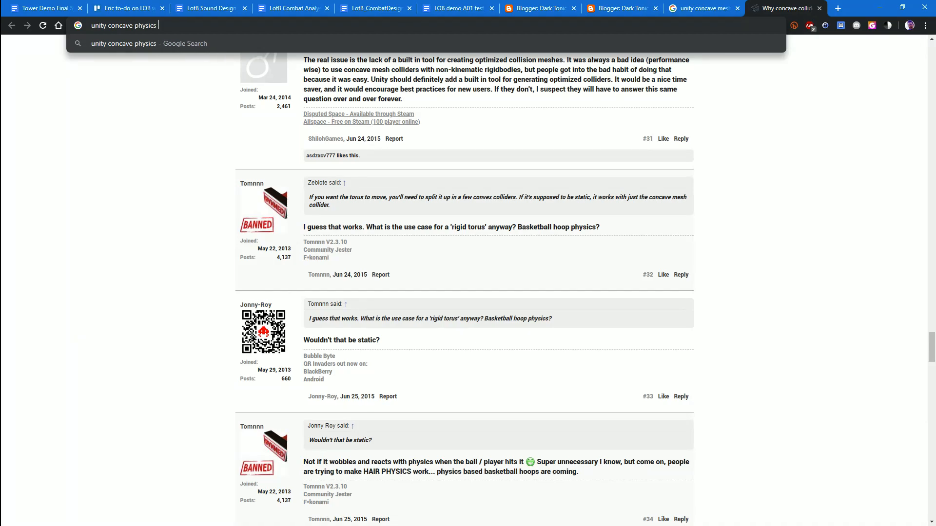
text(mesh collider)
key(Return)
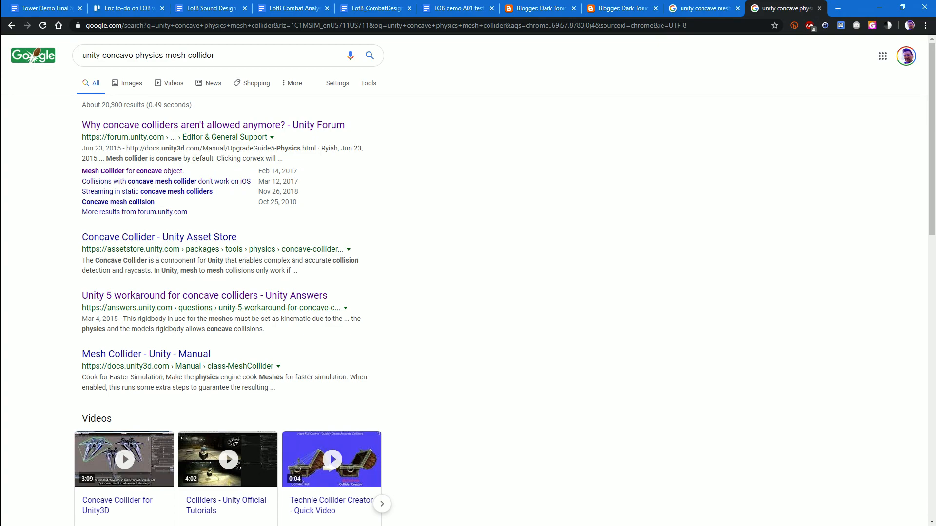
Open the Concave Collider page on the Unity Asset Store and search the store for "concave"
click(159, 236)
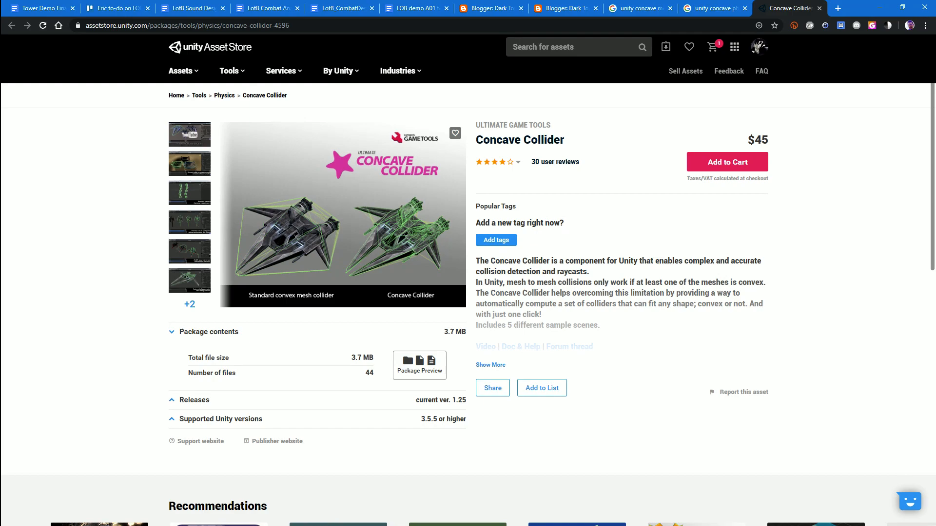
click(573, 47)
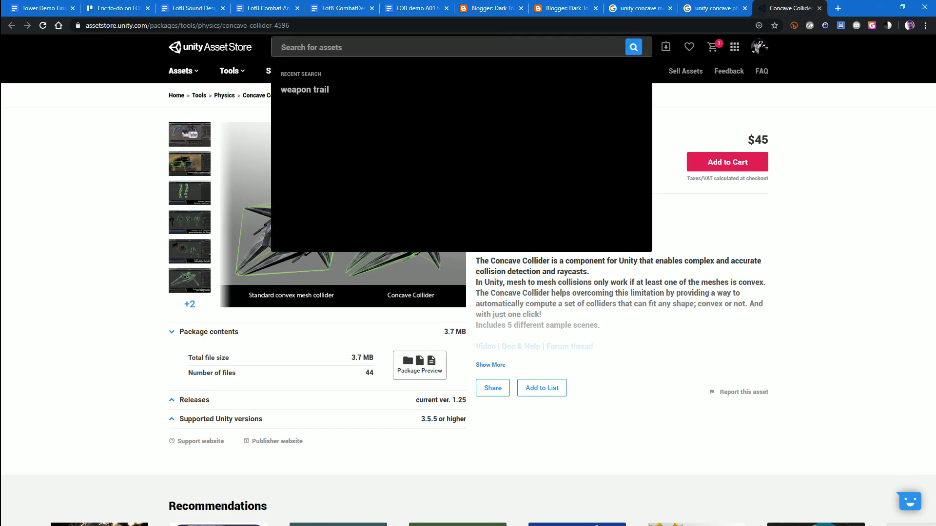
text(concave)
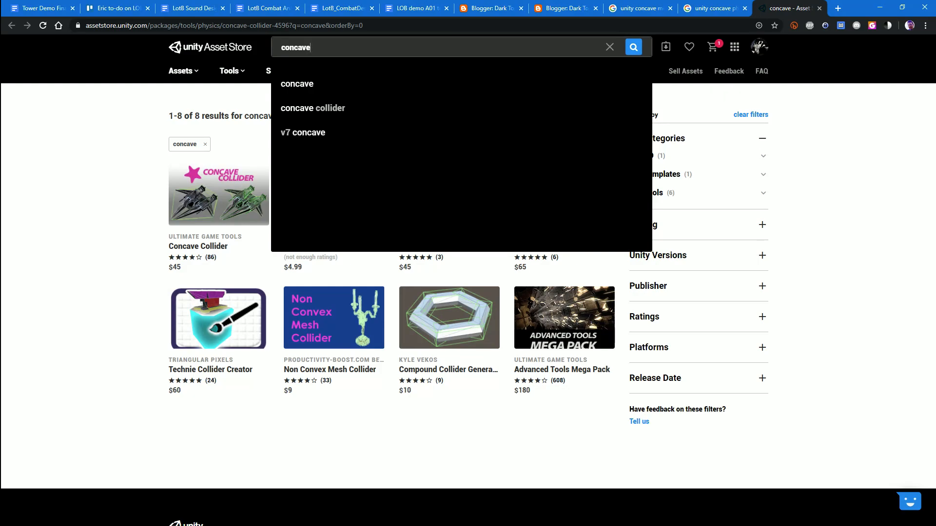
click(586, 208)
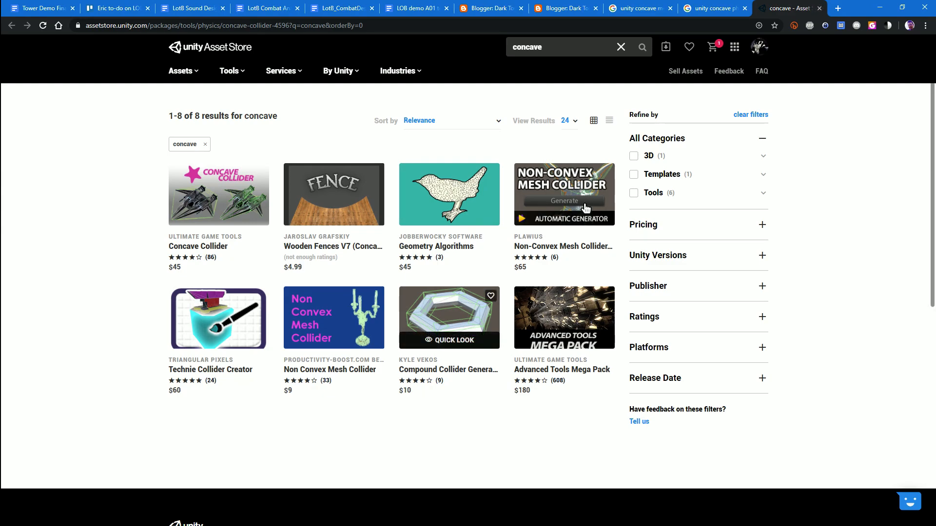
Open the Compound Collider Generator asset and look through its bowl, ring, box and chain preview images
click(585, 208)
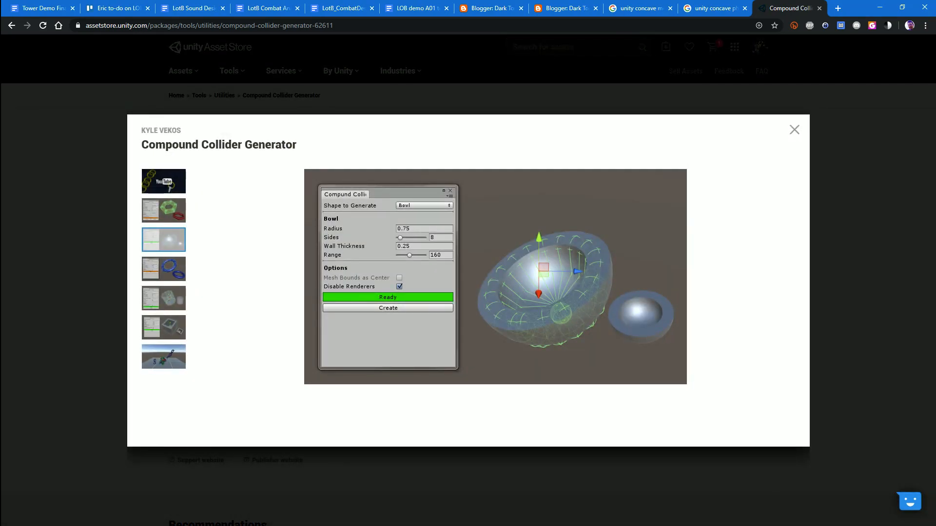
key(Right)
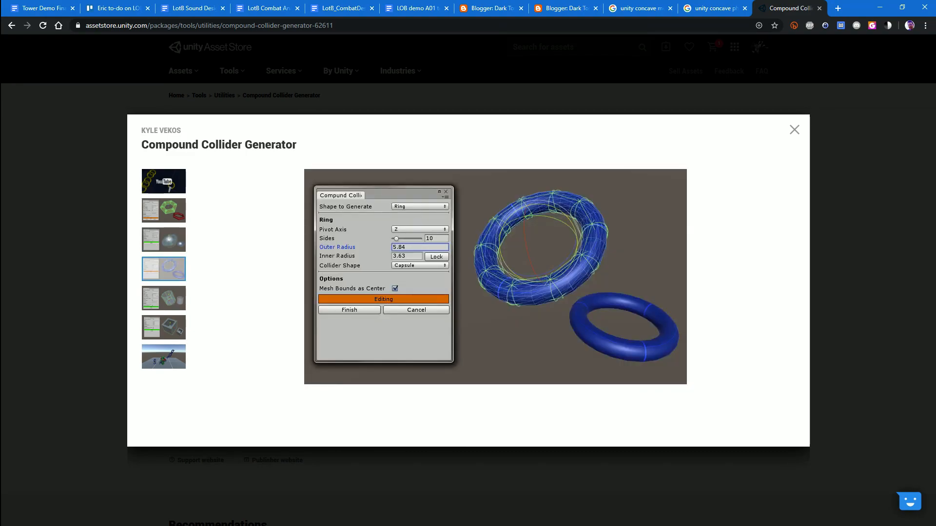
key(Right)
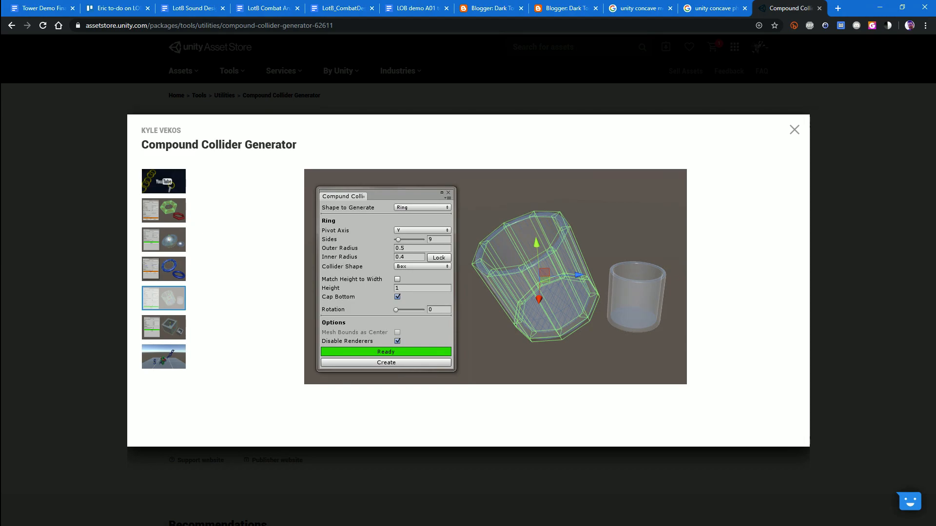
key(Right)
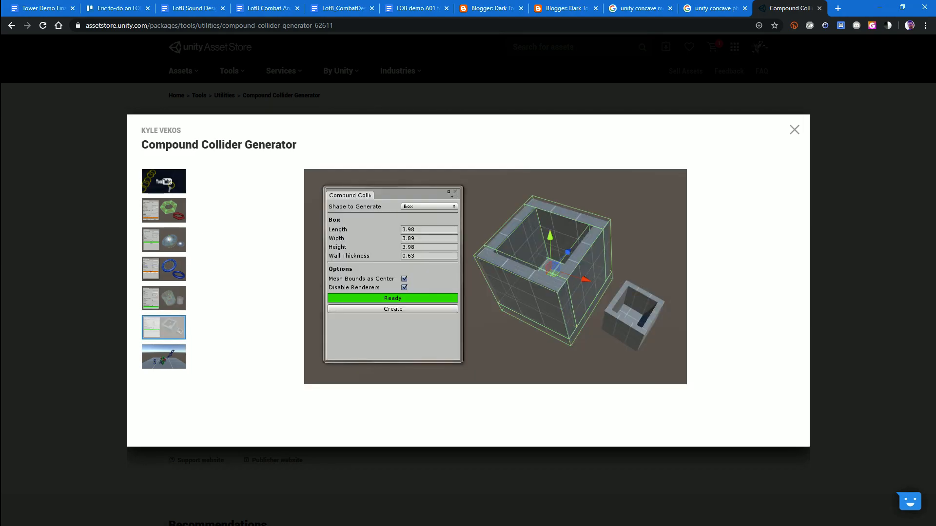
key(Right)
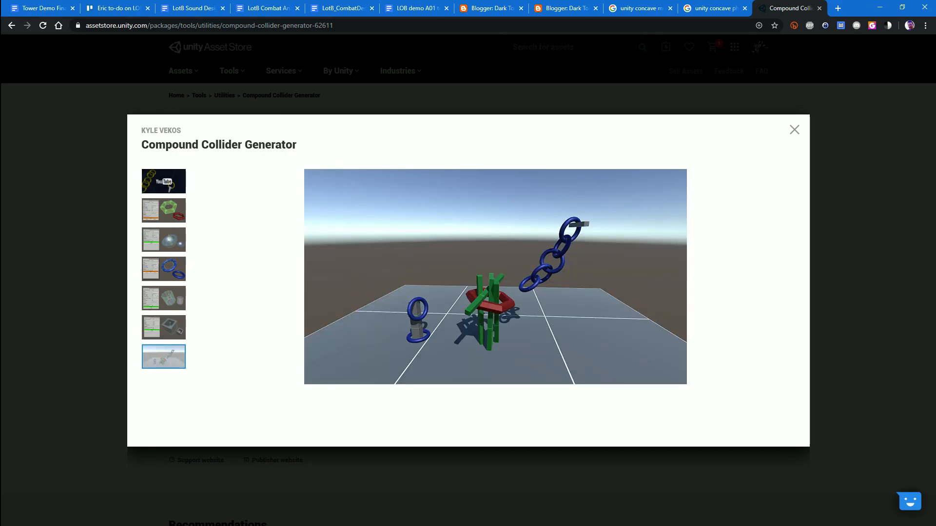
key(Escape)
Search the web for "unity keep 2 separate physics objects moving together"
key(ctrl+l)
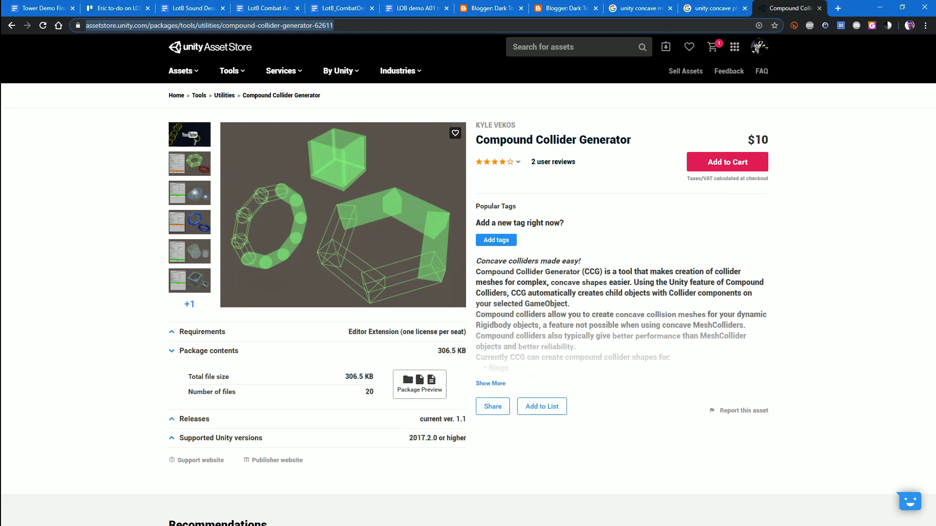
key(BackSpace)
key(Escape)
text(unity keep 2 )
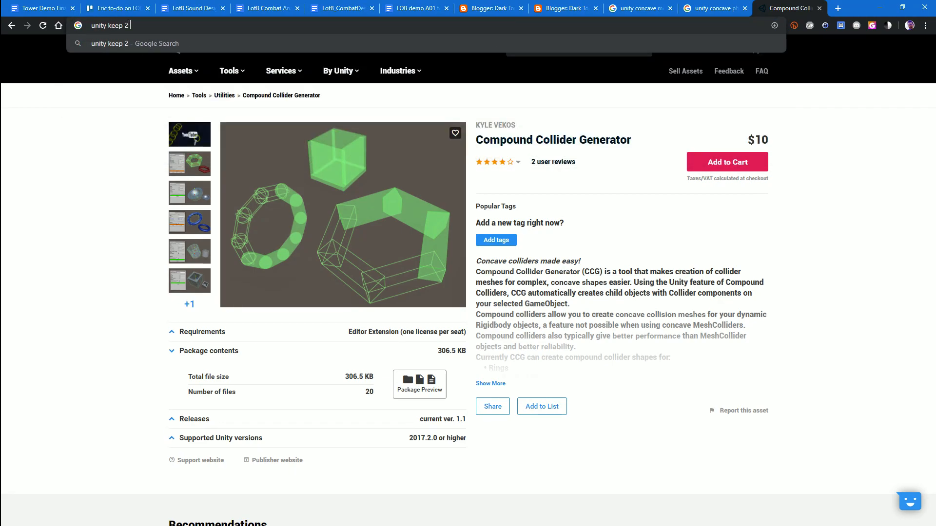
text(separate phy)
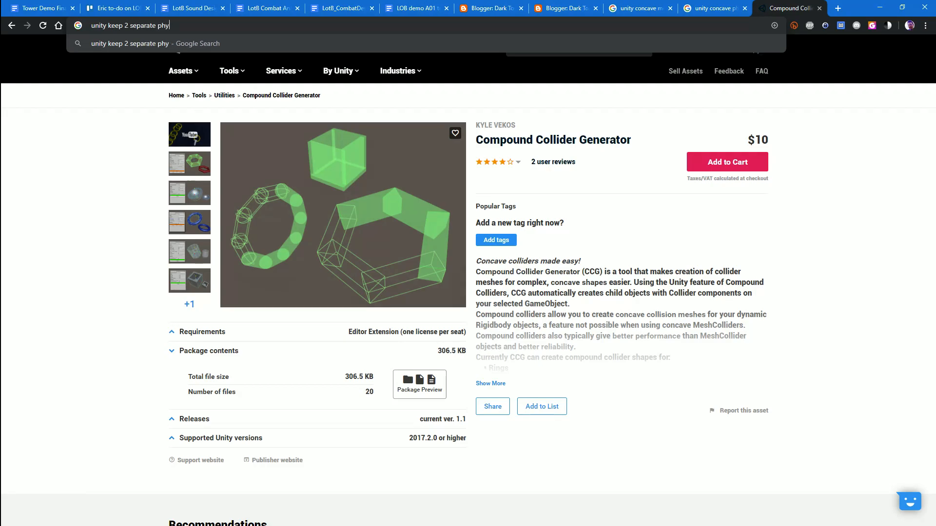
text(sics objects)
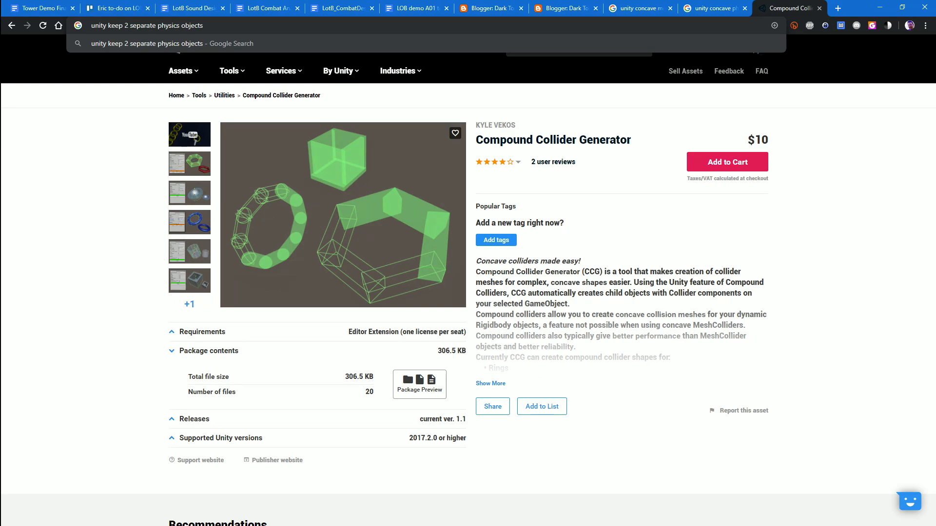
text( moving together)
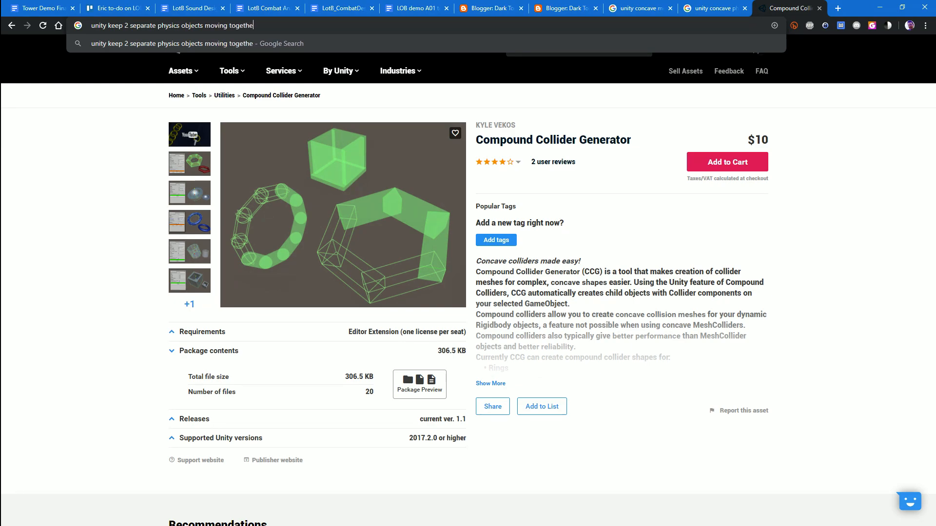
key(Return)
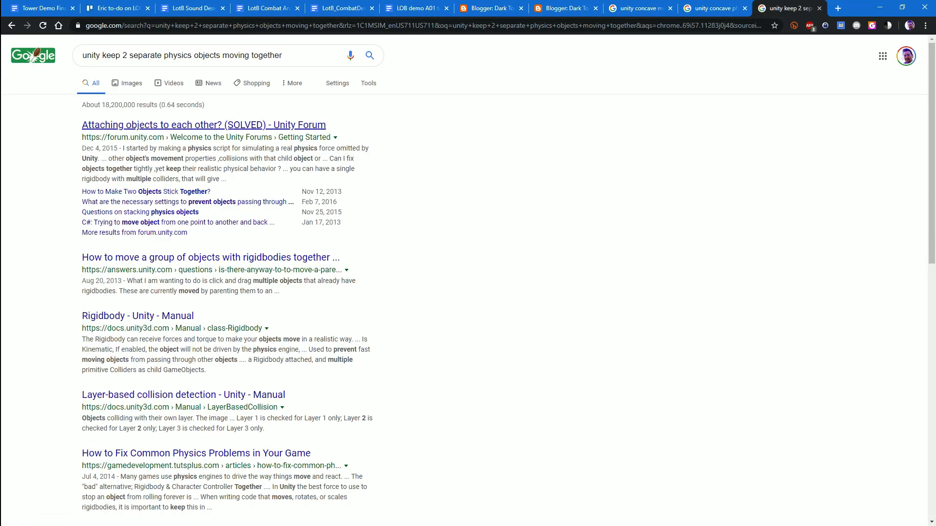
Open the Unity Forum thread "Attaching objects to each other? (SOLVED)" and read its replies about rigidbodies, compound colliders and joints
middle_click(195, 125)
key(ctrl+Tab)
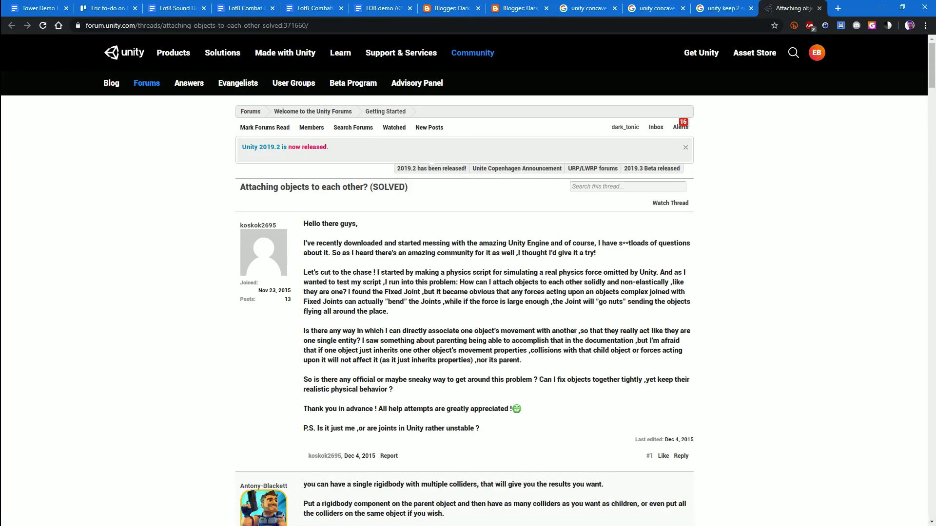
scroll(468, 292, down, 2)
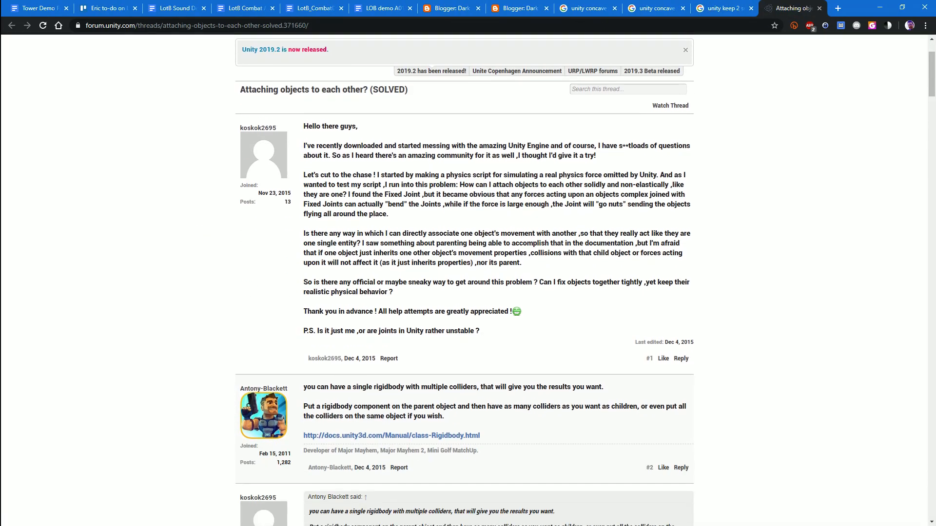
scroll(468, 292, down, 2)
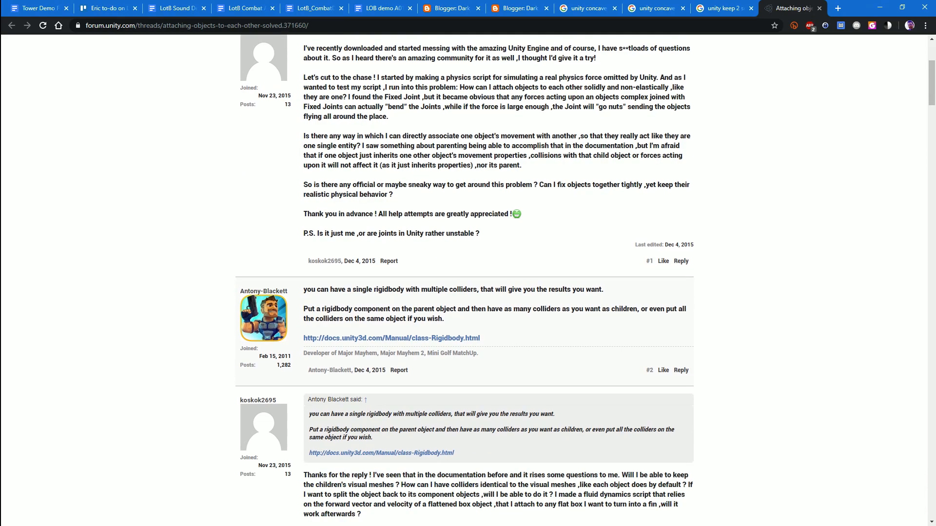
scroll(468, 293, down, 2)
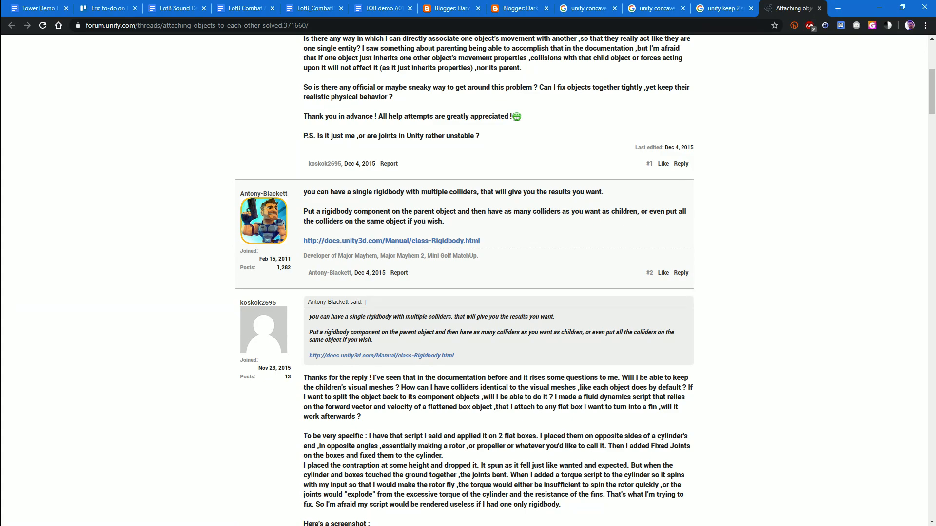
scroll(467, 293, down, 9)
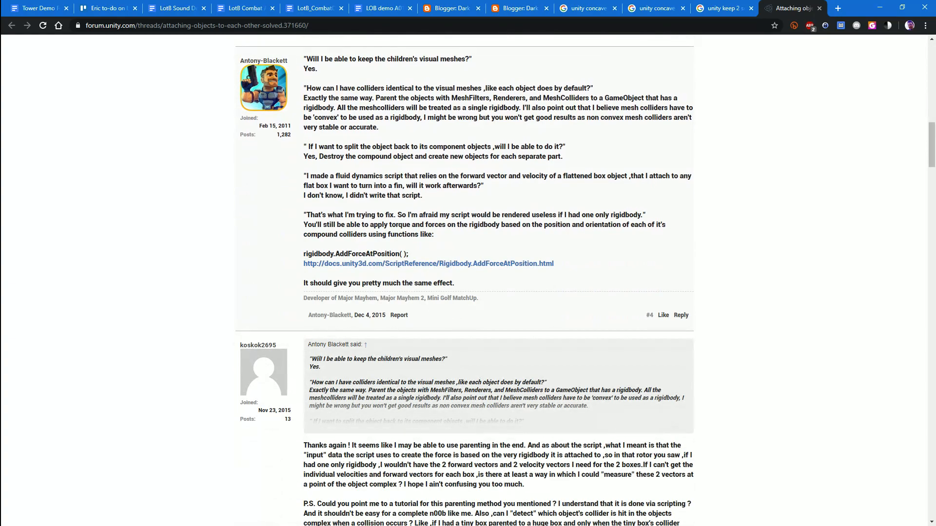
scroll(468, 292, down, 6)
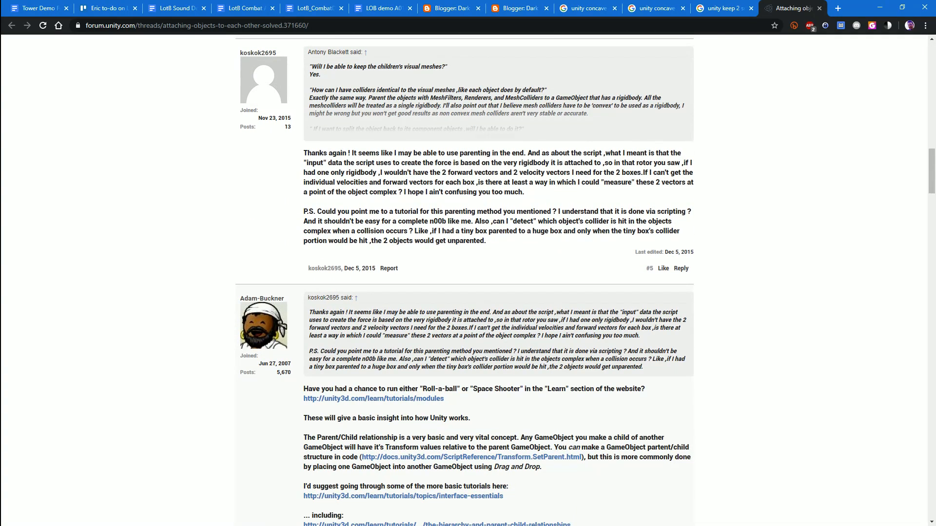
scroll(468, 293, down, 4)
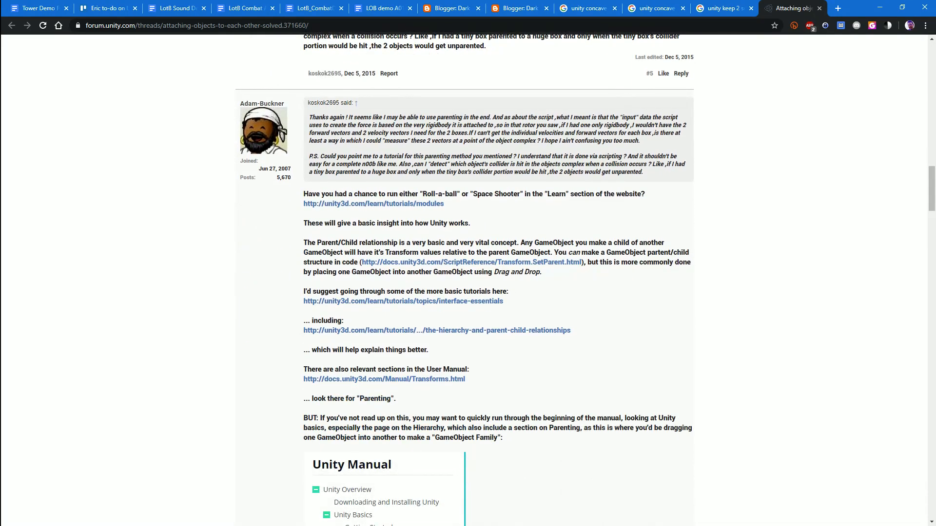
scroll(468, 292, down, 7)
scroll(468, 292, down, 7)
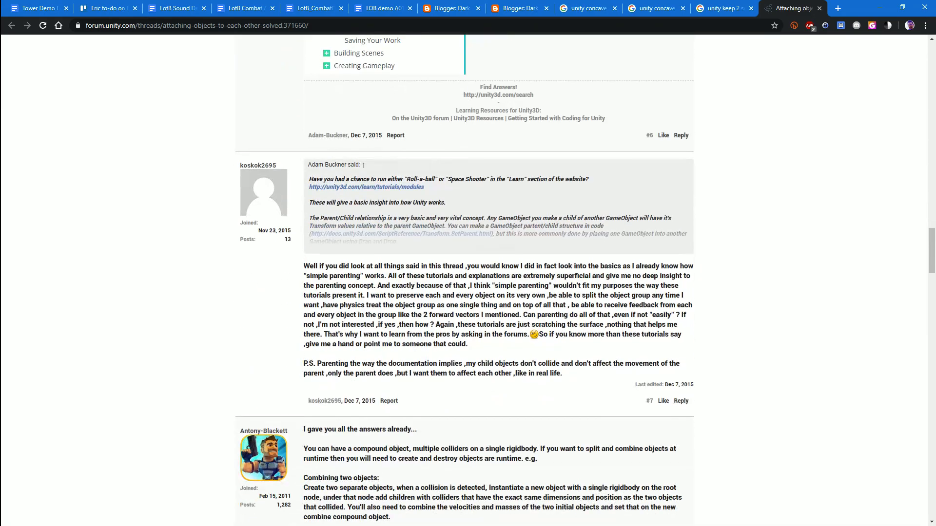
scroll(468, 292, down, 11)
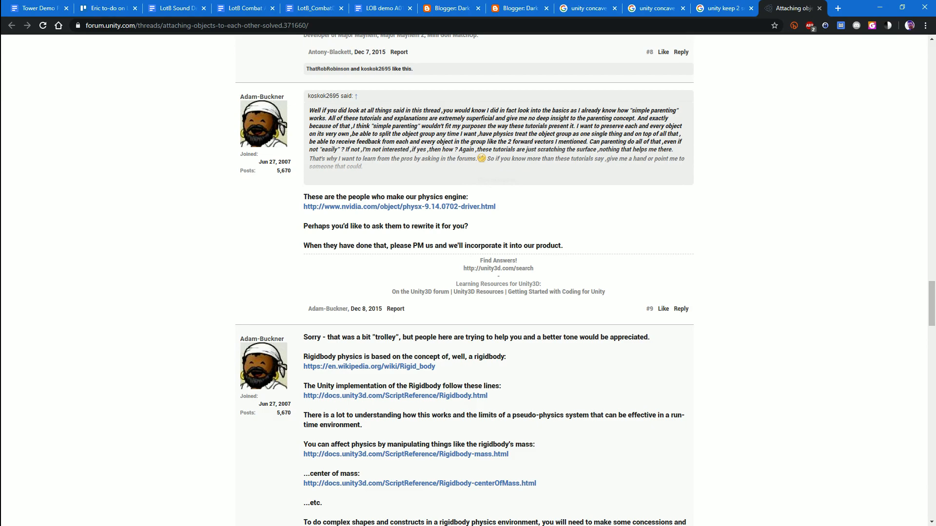
scroll(468, 293, down, 4)
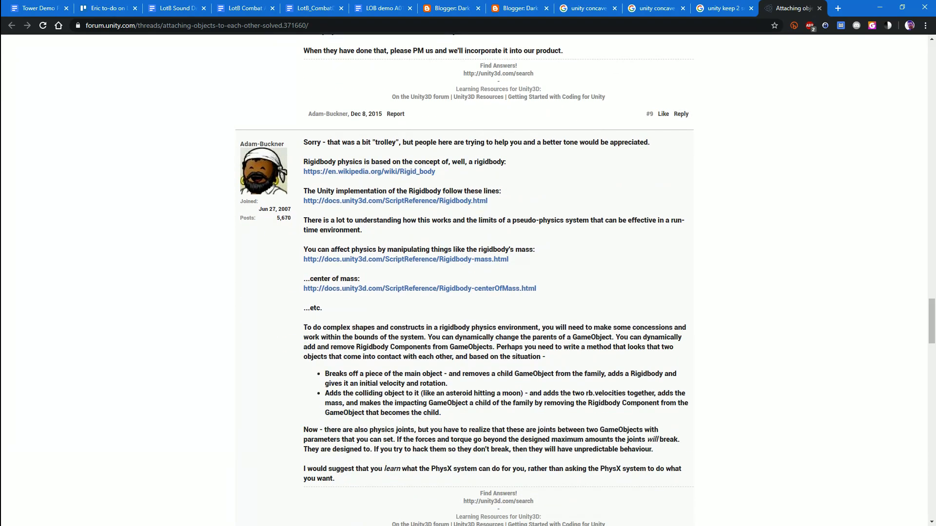
scroll(468, 293, down, 8)
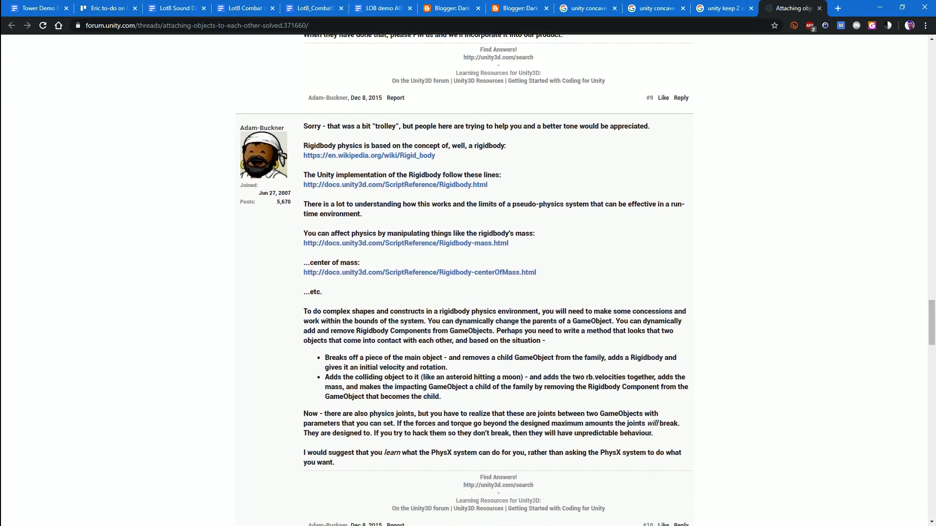
scroll(467, 293, down, 6)
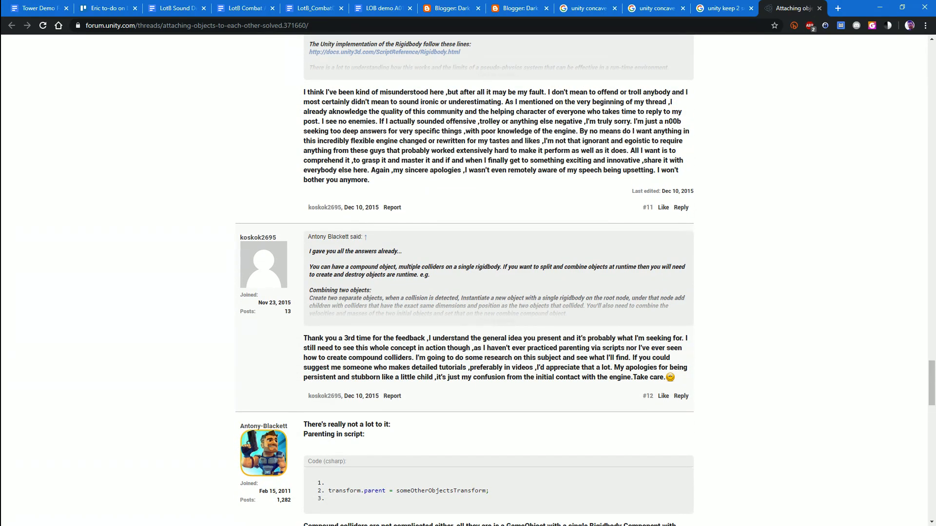
scroll(468, 292, down, 6)
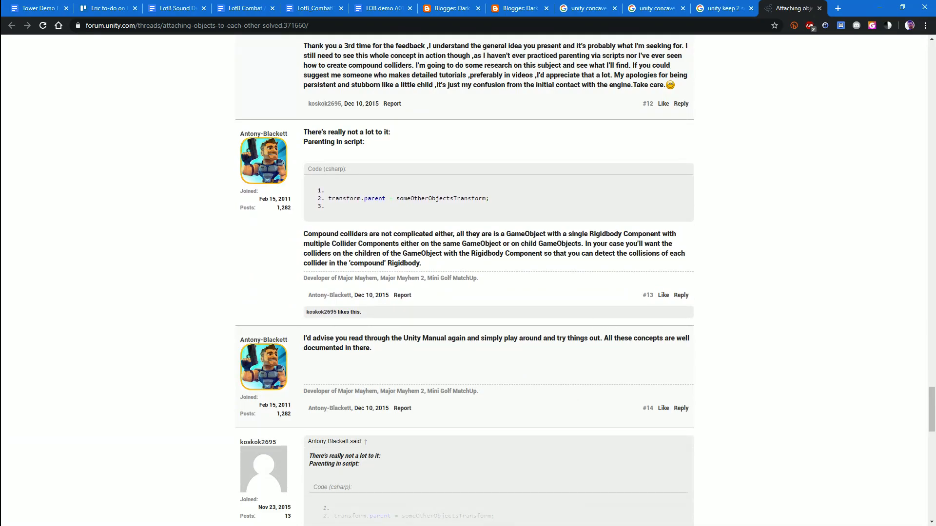
scroll(468, 292, down, 20)
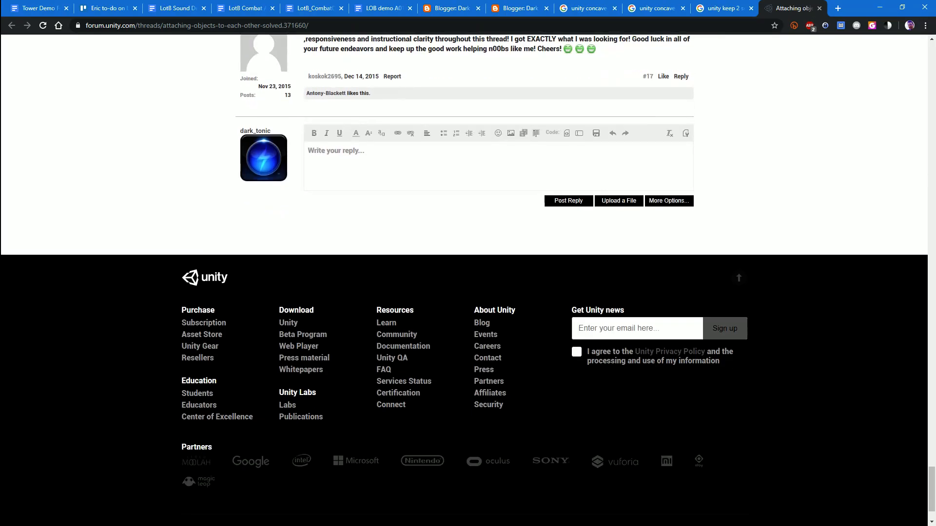
scroll(468, 292, up, 6)
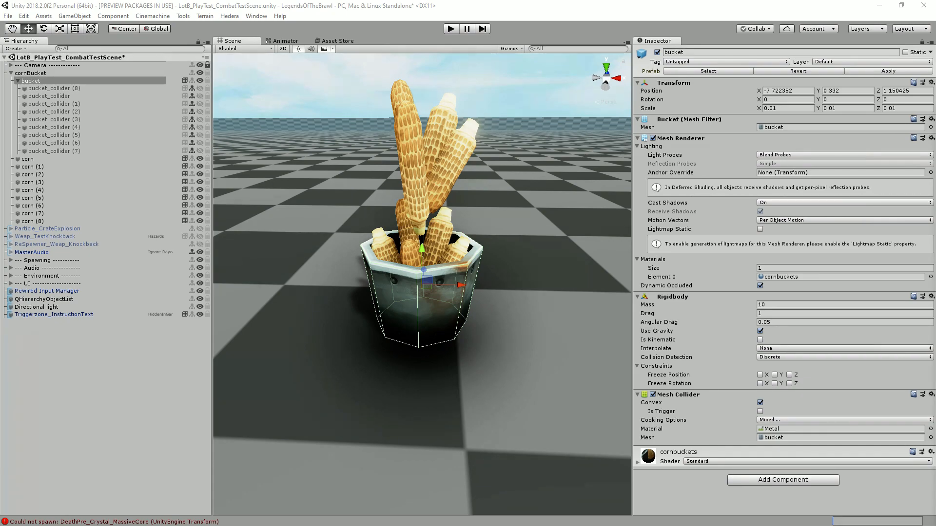
Switch to Unity and look up the "collider" components that can be added to the bucket object
click(783, 481)
text(collider)
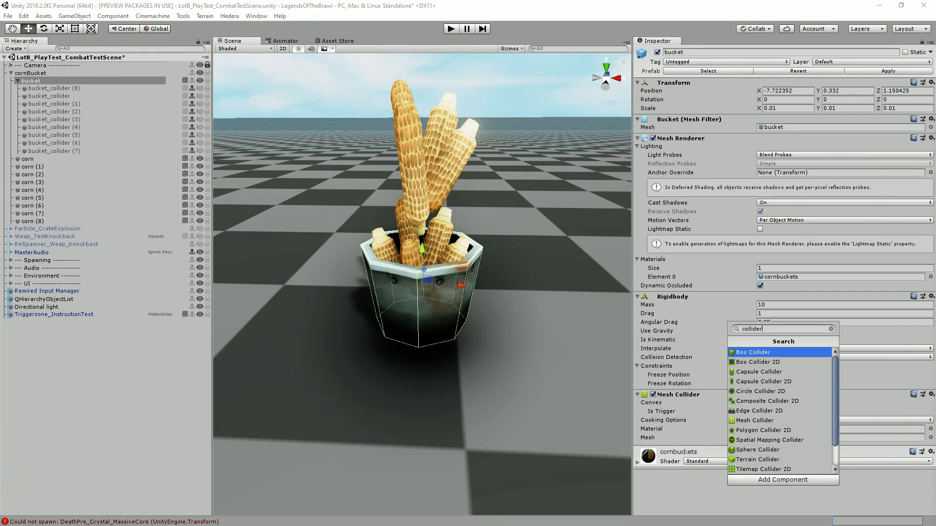
key(Return)
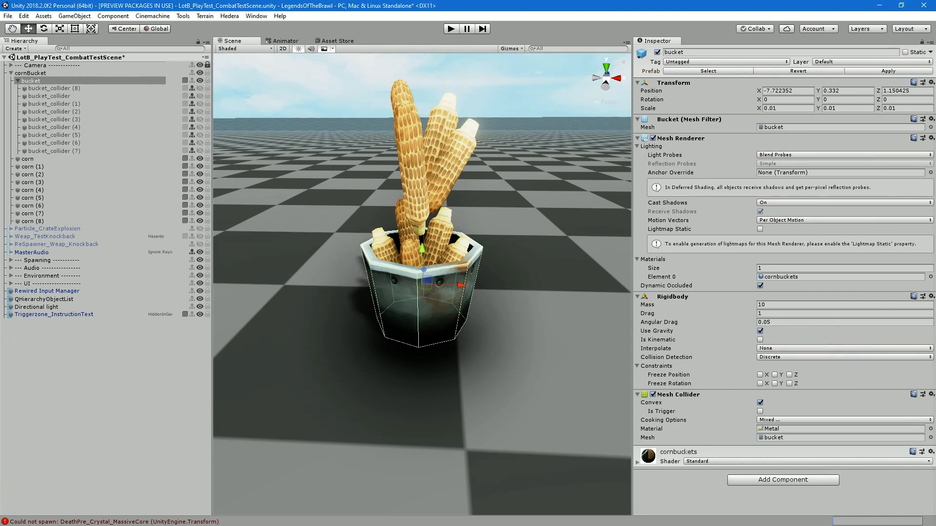
Add a box collider to the bucket and thin it to a Z size of about 12.5 along one wall
alt+drag(517, 273, 263, 273)
scroll(780, 292, down, 3)
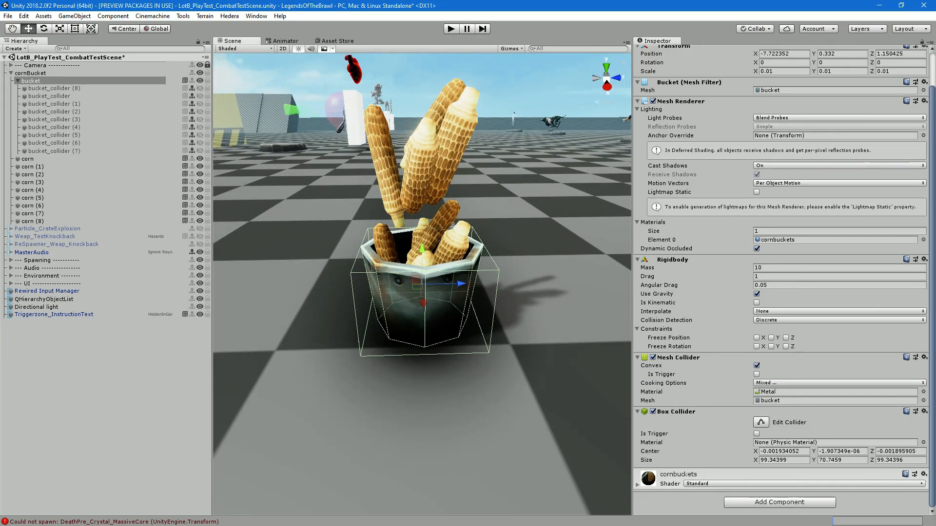
click(761, 423)
drag(480, 283, 375, 258)
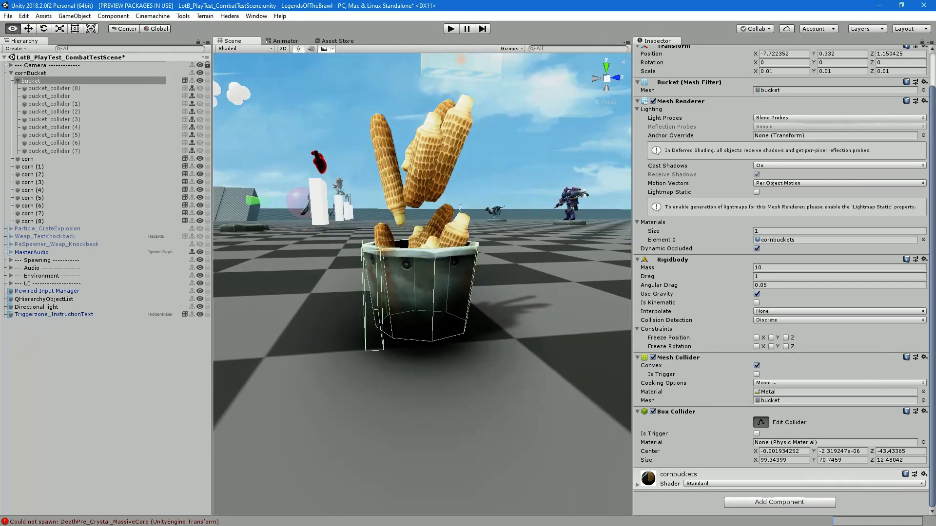
Try to rotate and scale the thin box collider separately from the bucket
key(e)
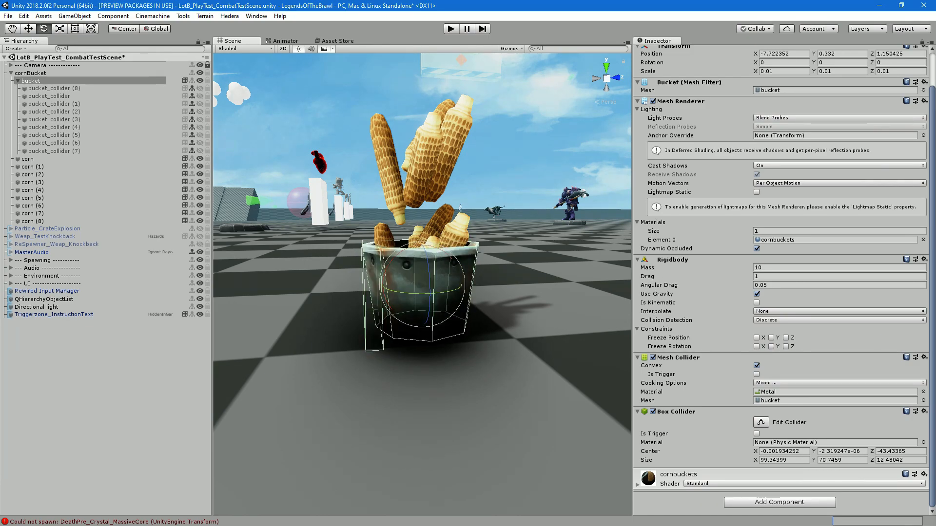
click(761, 422)
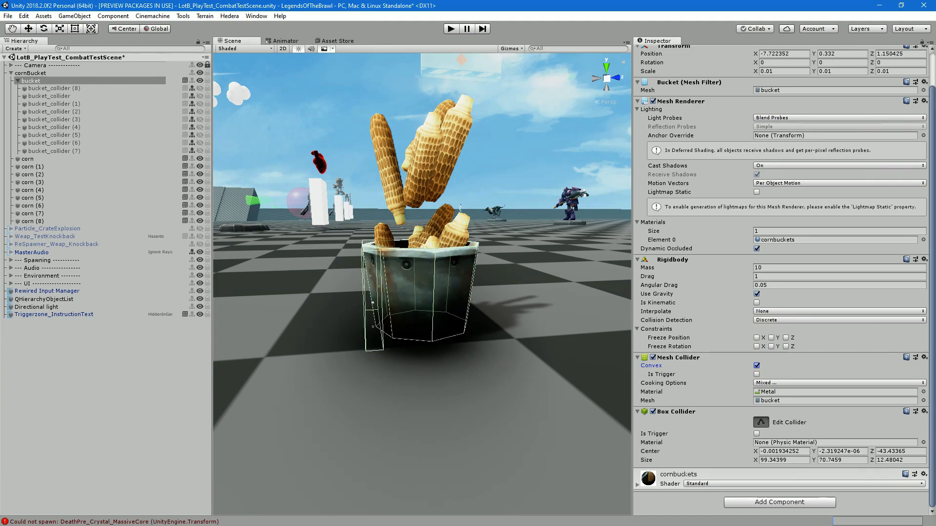
click(761, 422)
click(761, 423)
scroll(422, 284, up, 10)
right_drag(380, 286, 386, 293)
key(a)
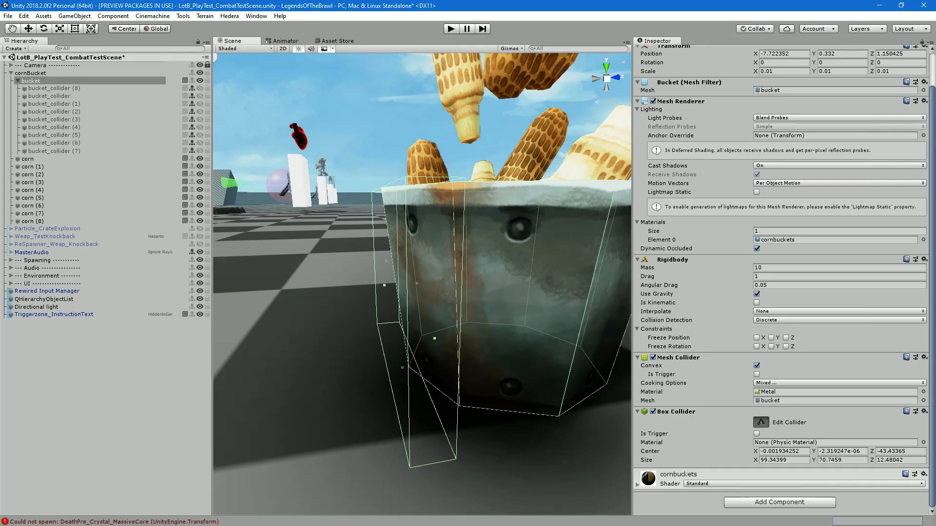
alt+drag(386, 293, 362, 275)
key(r)
drag(548, 278, 543, 279)
key(ctrl+z)
Reshape the box collider against the bucket wall to about 54.4 in X and 7.8 in Z
click(761, 423)
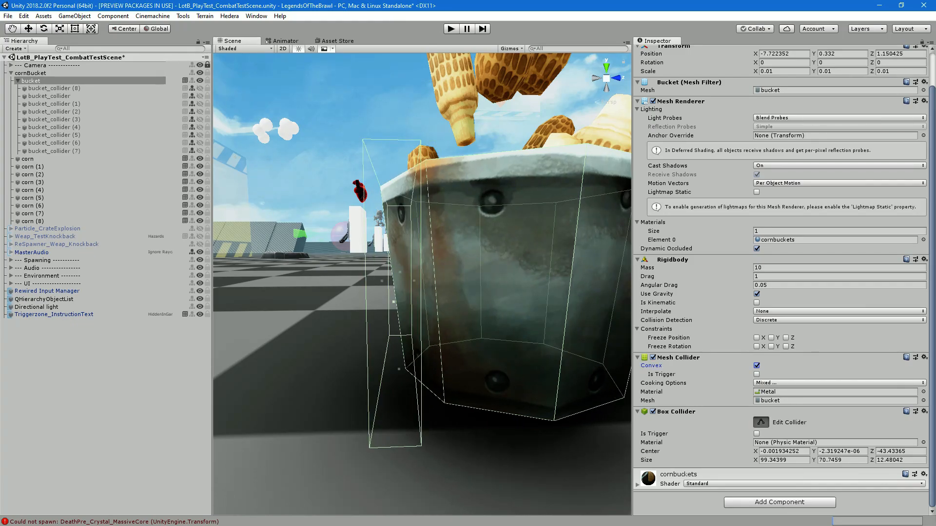
drag(381, 281, 560, 391)
mouse_move(575, 312)
mouse_down()
mouse_move(526, 305)
mouse_move(505, 342)
mouse_move(580, 307)
mouse_up()
drag(307, 290, 343, 272)
drag(530, 287, 510, 287)
alt+drag(511, 287, 274, 329)
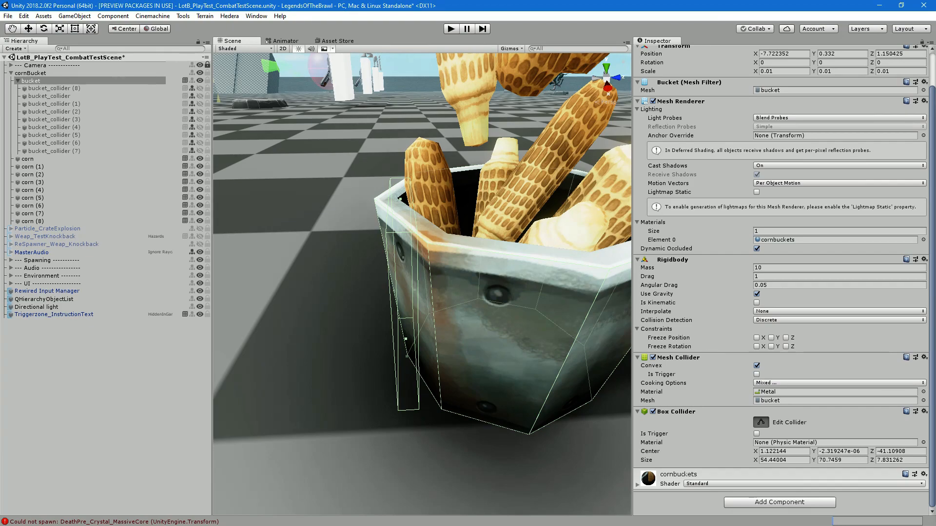
Shift the box collider toward the bucket's inside, with its center at X 1.42 and Z -31.18
drag(756, 452, 814, 452)
key(ctrl+z)
click(872, 451)
drag(872, 452, 898, 451)
alt+drag(468, 254, 592, 217)
scroll(422, 284, down, 1)
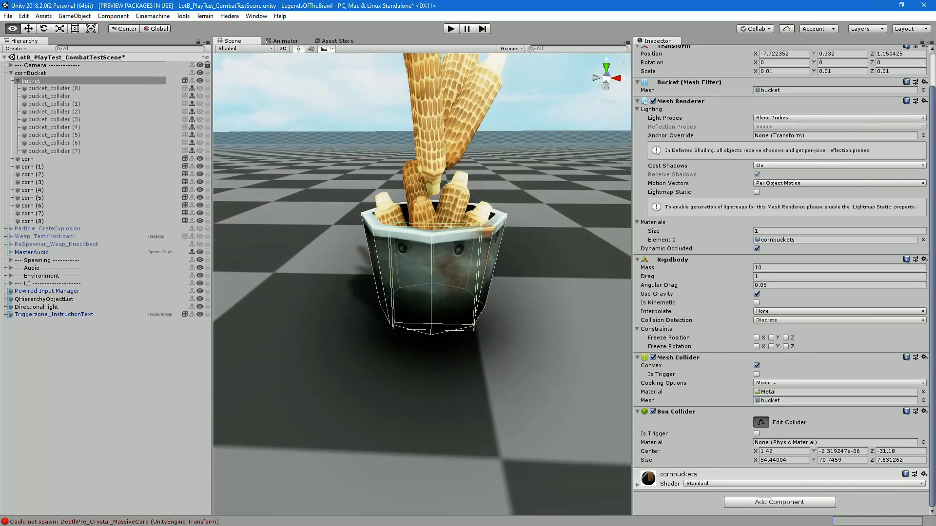
Widen the box collider to an X size of 63.21 and set its center X to 0
scroll(422, 284, up, 1)
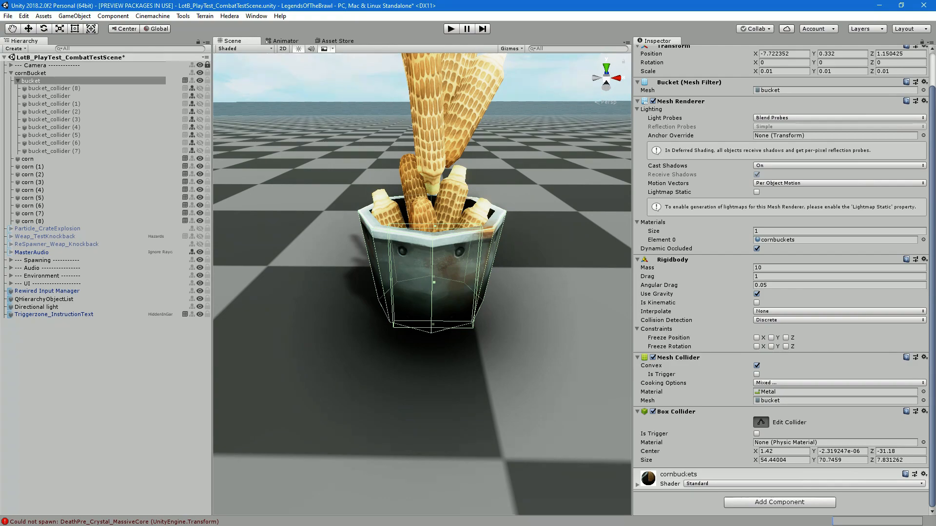
click(814, 460)
mouse_move(872, 460)
mouse_down()
mouse_move(884, 460)
mouse_move(875, 460)
mouse_up()
key(ctrl+z)
drag(755, 460, 736, 451)
alt+drag(550, 292, 314, 256)
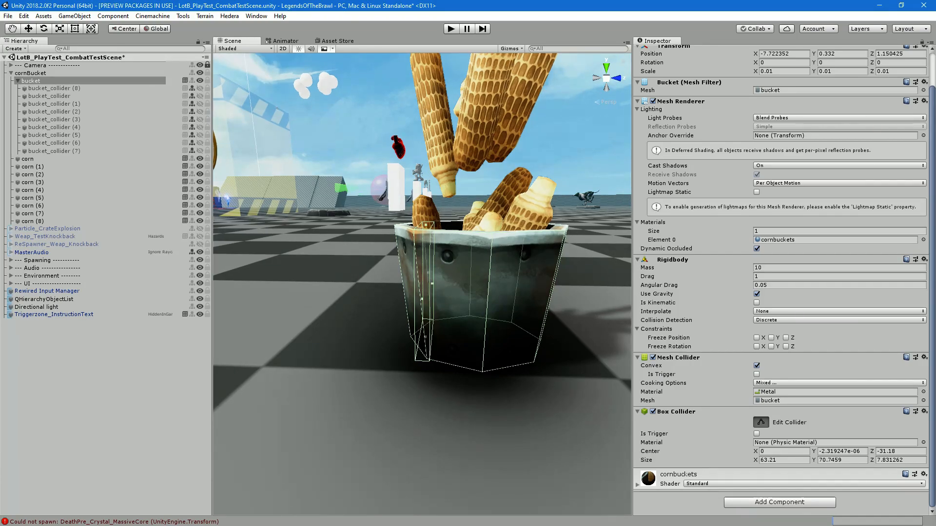
click(779, 502)
click(775, 375)
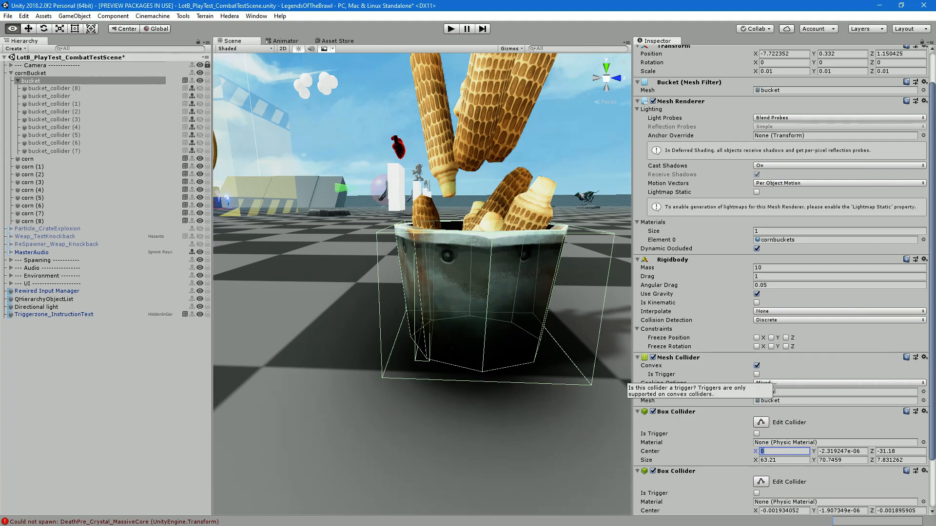
alt+drag(422, 283, 429, 322)
key(ctrl+z)
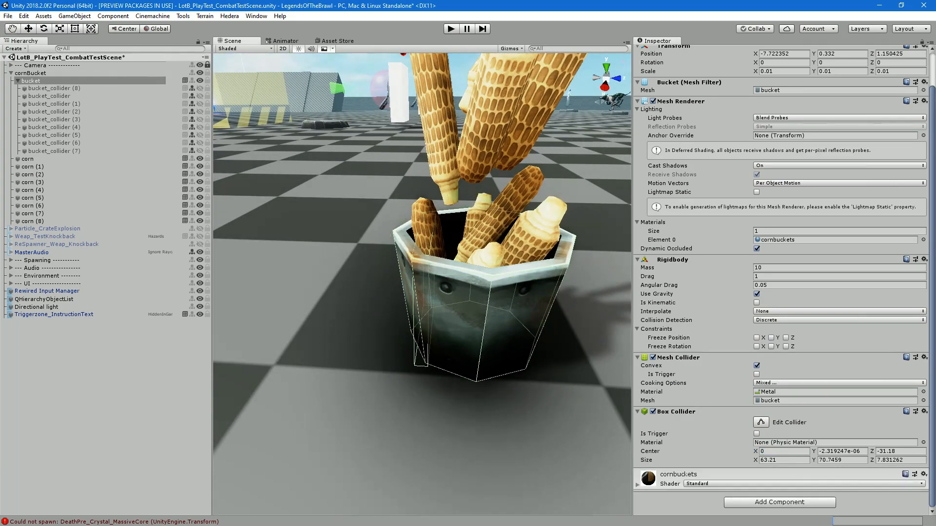
Copy the fitted box collider and paste it as a new component on the bucket
right_click(677, 413)
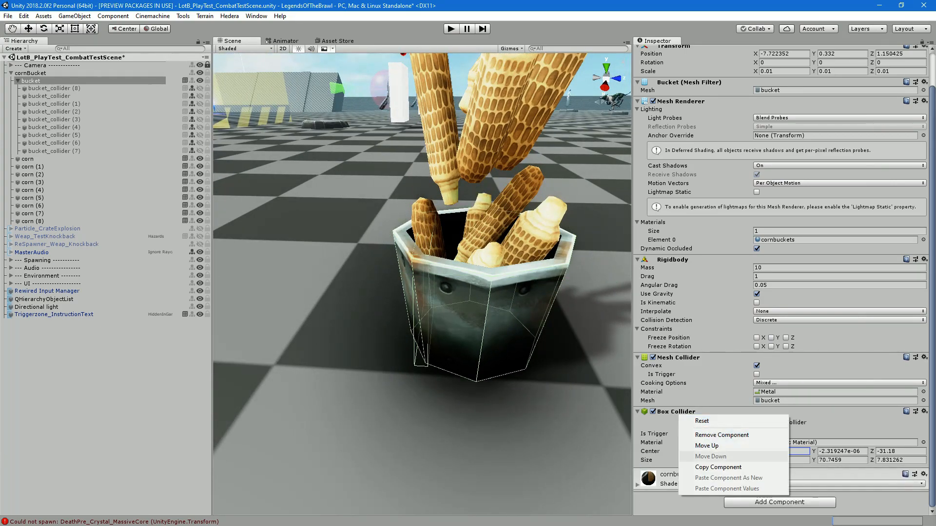
right_click(692, 412)
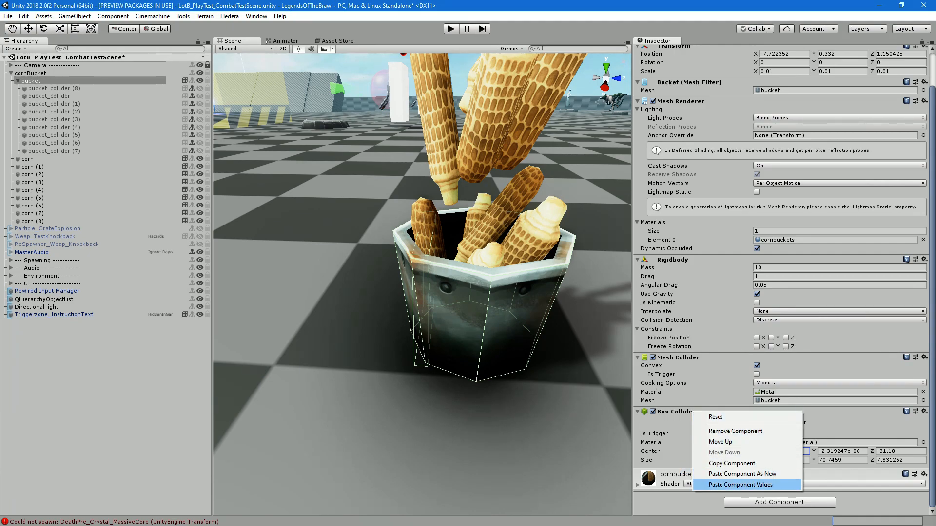
click(742, 474)
Reshape the duplicate box collider onto the bucket's opposite wall, with center Z about 32.84 and Z size about 9.34
click(760, 481)
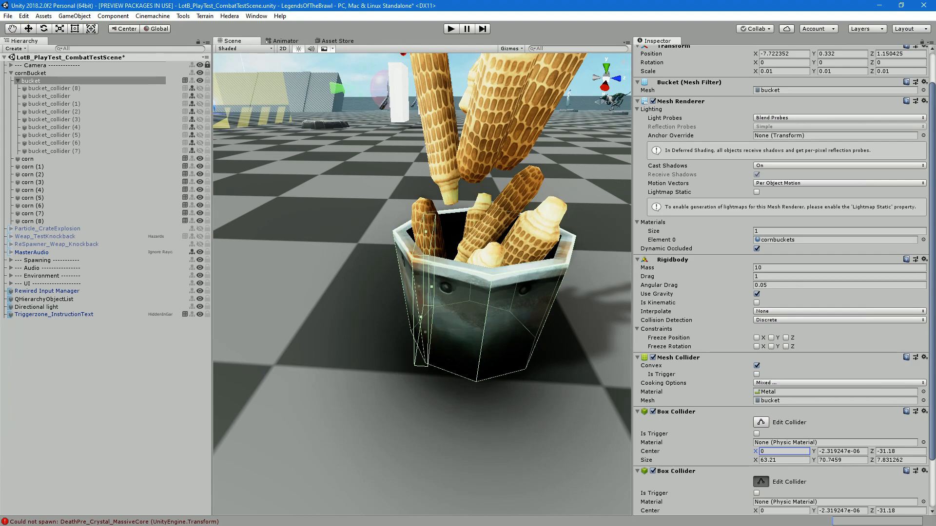
key(f)
key(r)
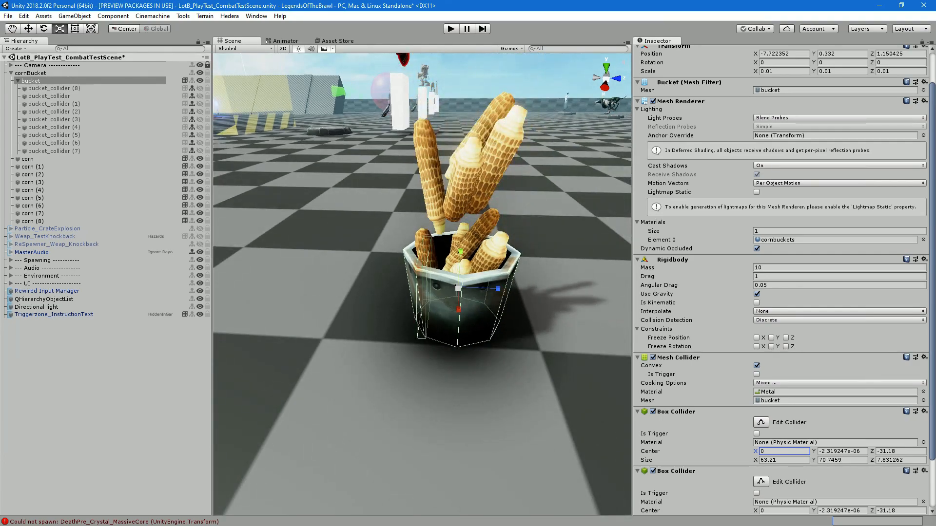
click(761, 481)
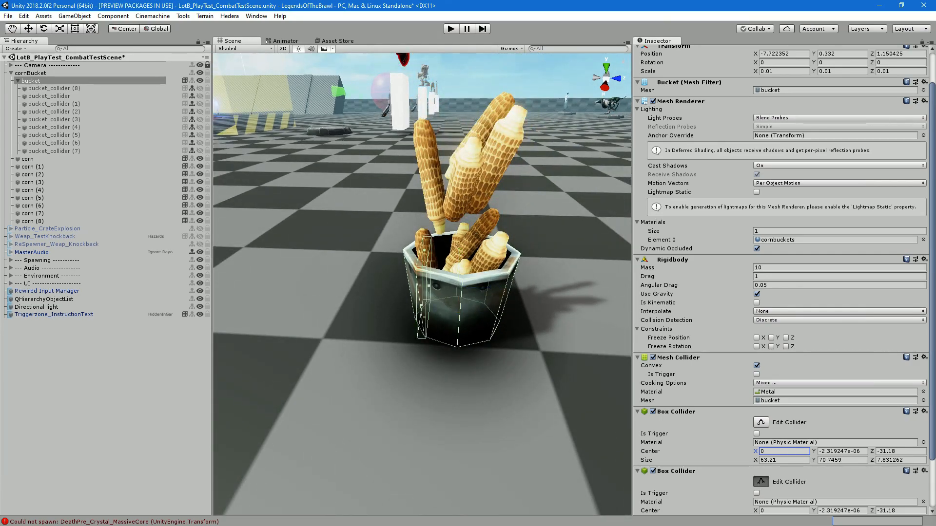
drag(428, 286, 519, 293)
drag(466, 307, 512, 309)
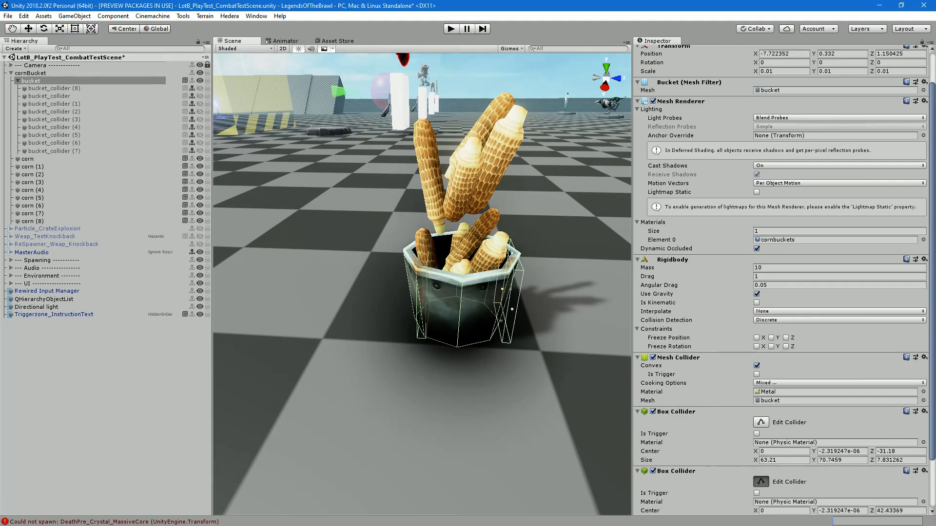
alt+drag(422, 302, 446, 258)
drag(506, 281, 460, 282)
drag(520, 283, 585, 266)
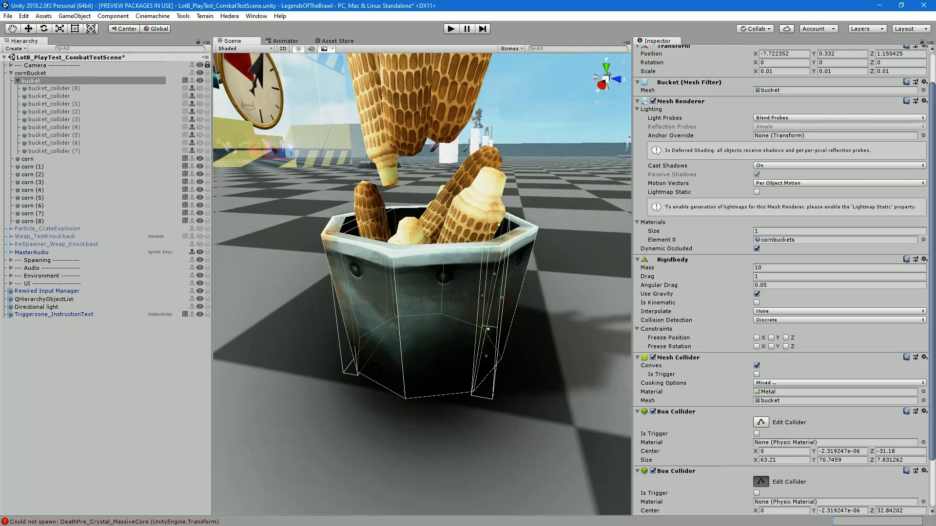
Paste the copied box collider as a third box collider component on the bucket
scroll(679, 475, down, 3)
right_click(700, 413)
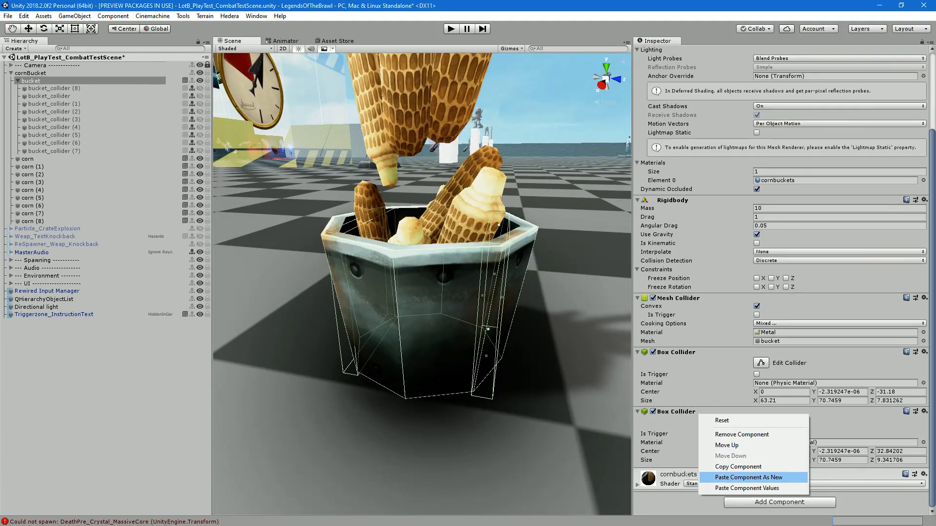
click(748, 477)
alt+drag(487, 273, 526, 268)
Reshape the third box collider along a side wall between the other two, about 7.9 in X and 56.4 in Z, centered near X -33.36, Z 1.30
click(761, 482)
alt+drag(420, 283, 458, 278)
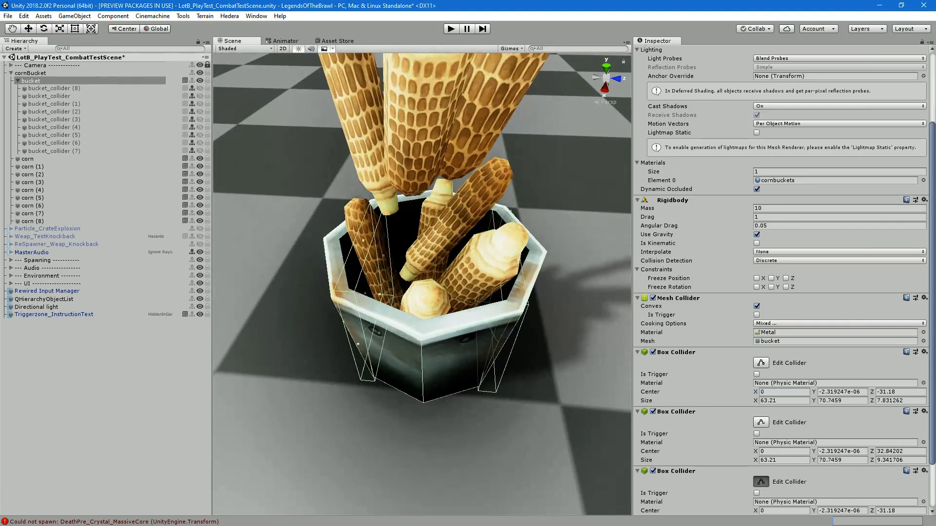
drag(379, 294, 455, 299)
drag(407, 244, 409, 303)
key(ctrl+z)
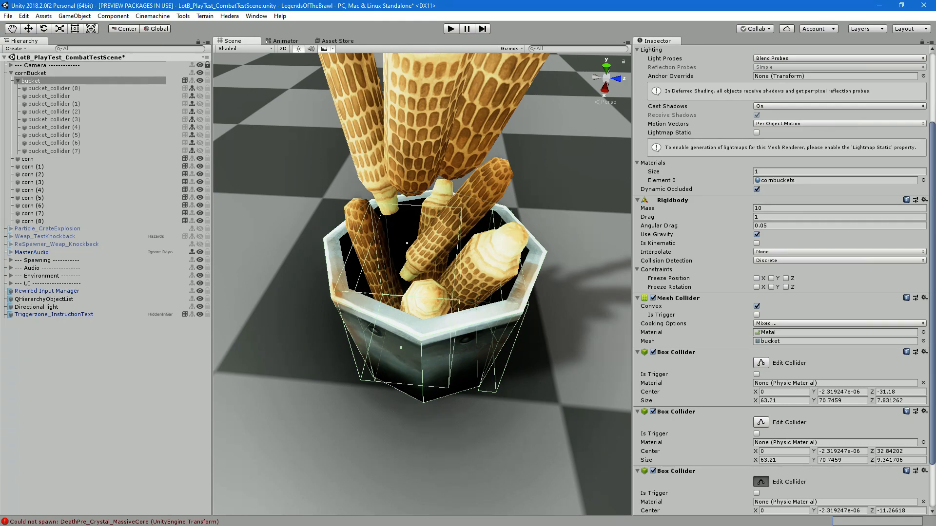
drag(401, 347, 410, 257)
alt+drag(410, 257, 702, 200)
drag(390, 295, 553, 268)
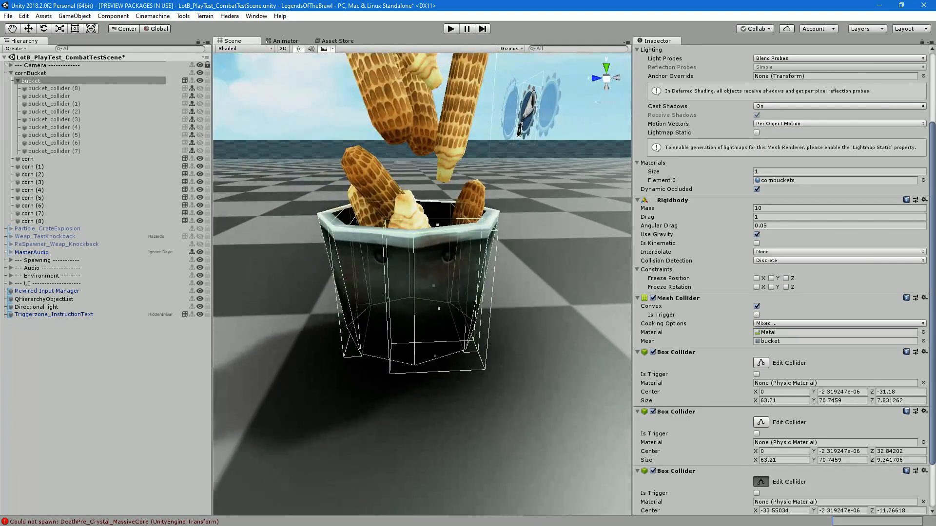
drag(439, 308, 441, 318)
drag(387, 301, 350, 302)
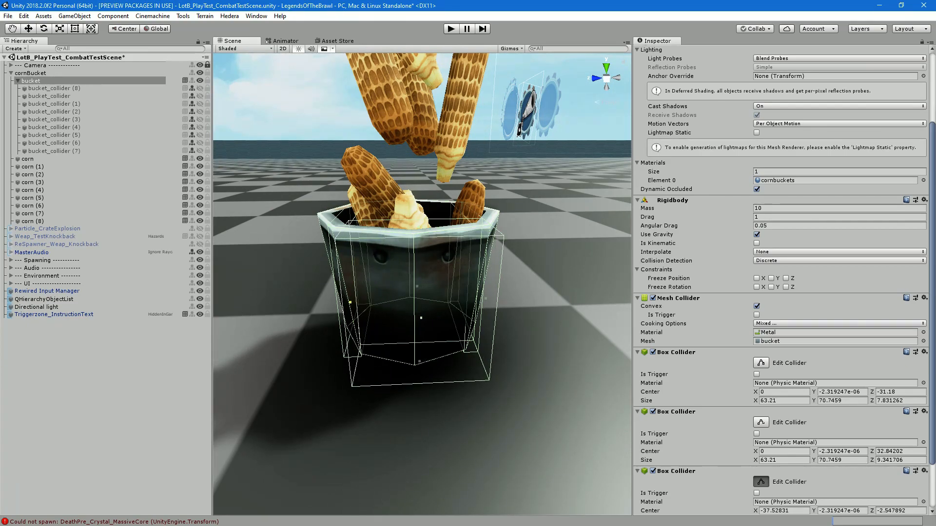
drag(486, 299, 291, 279)
drag(407, 276, 376, 319)
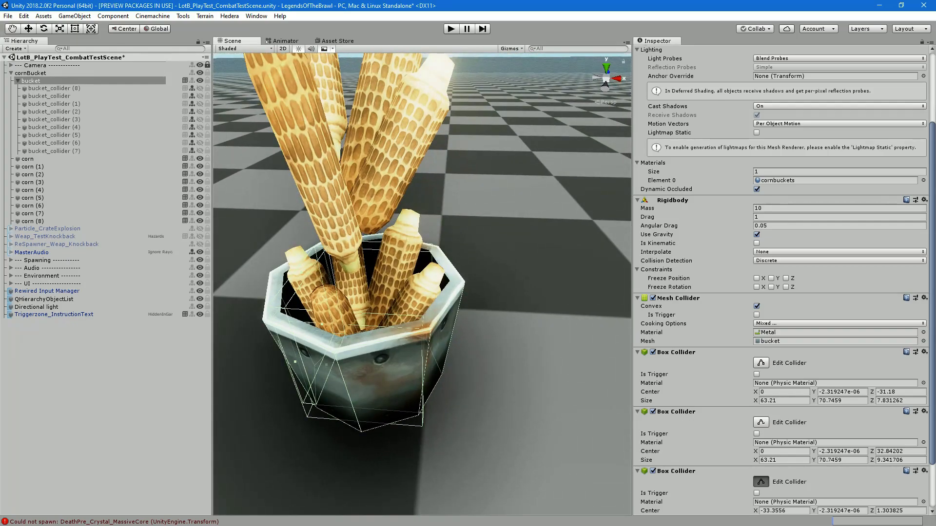
scroll(686, 475, down, 3)
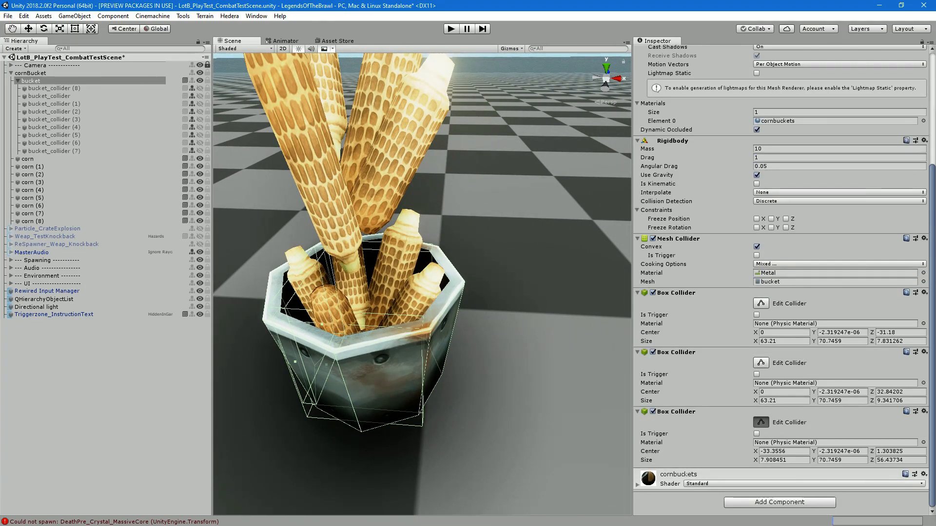
right_click(686, 412)
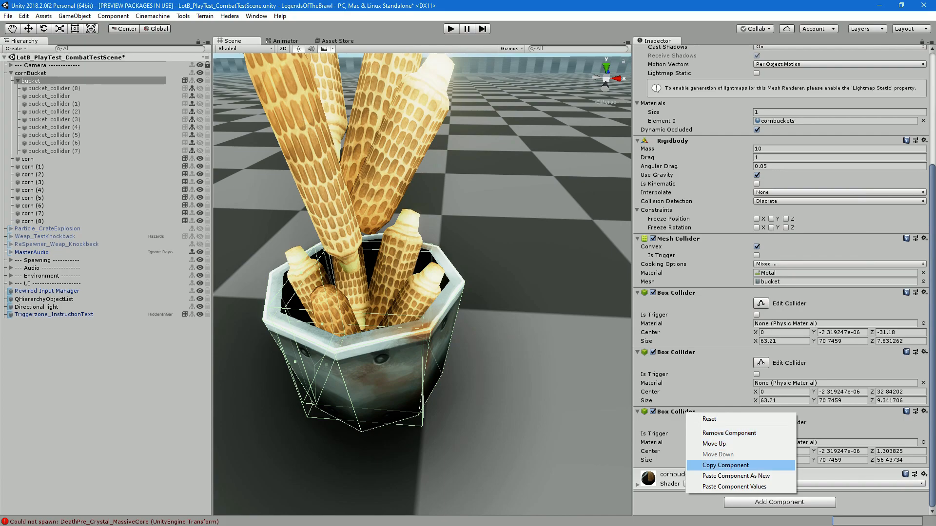
click(736, 477)
alt+drag(439, 337, 507, 317)
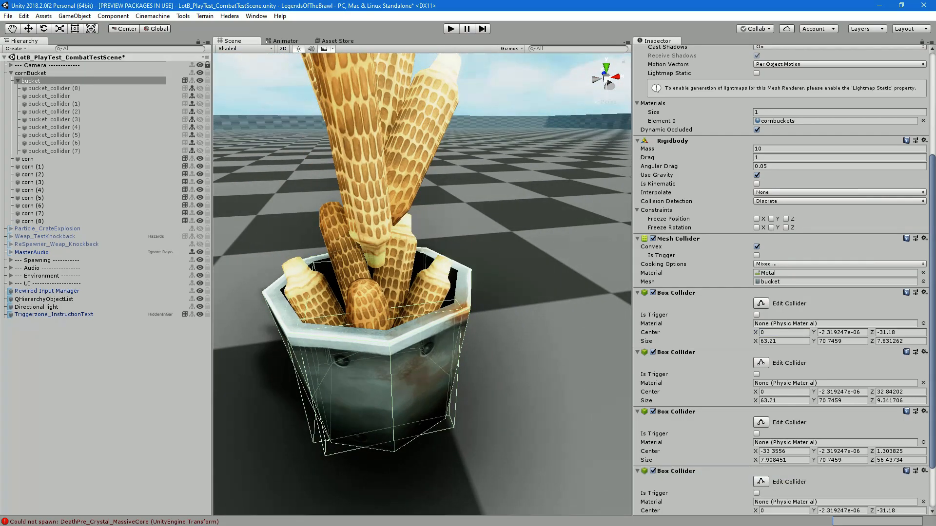
scroll(681, 475, down, 3)
click(760, 422)
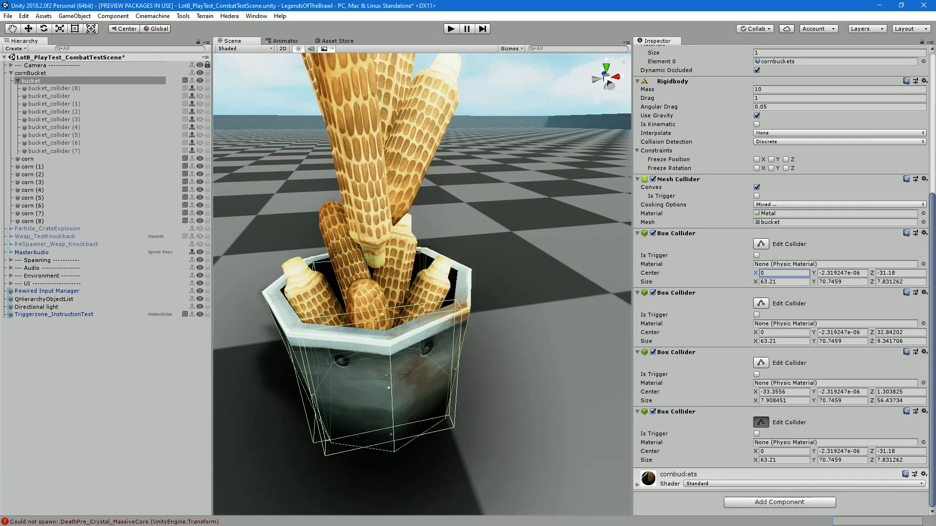
key(ctrl+z)
Collapse the bucket's three Box Collider components
click(676, 412)
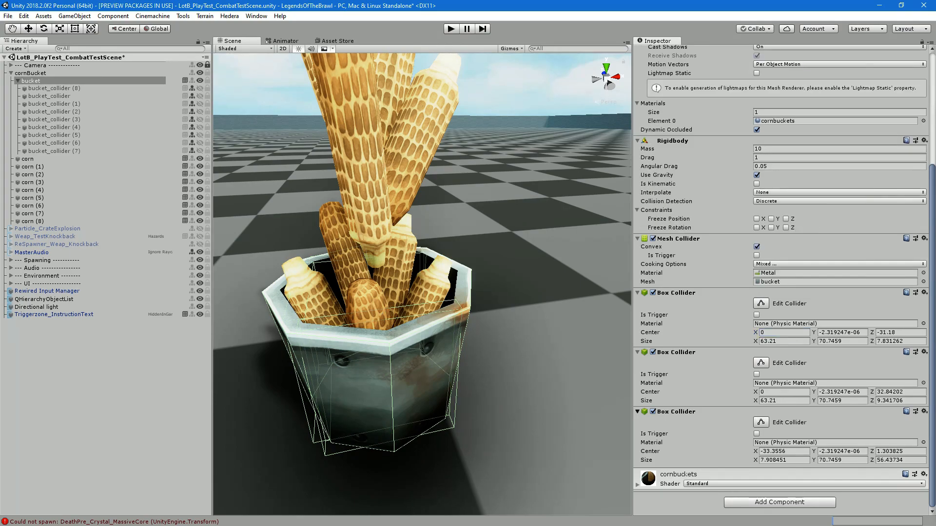
click(676, 403)
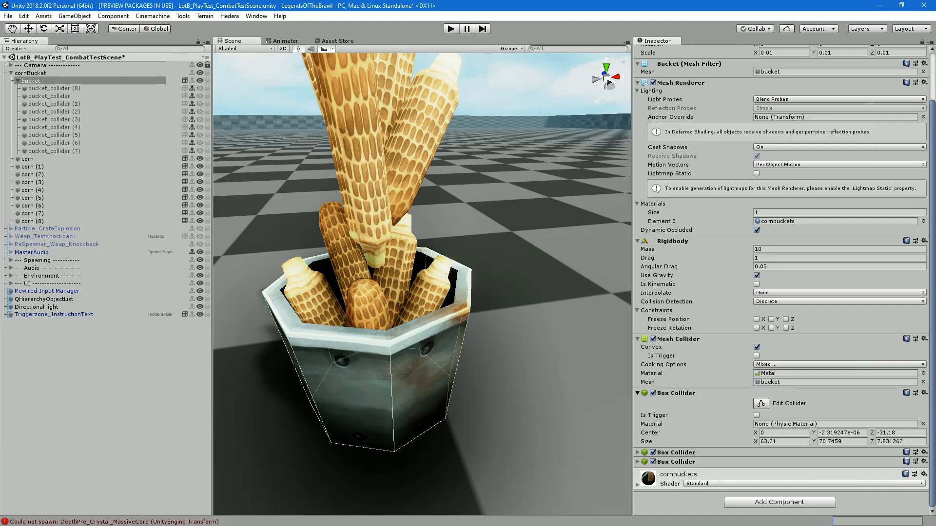
click(676, 393)
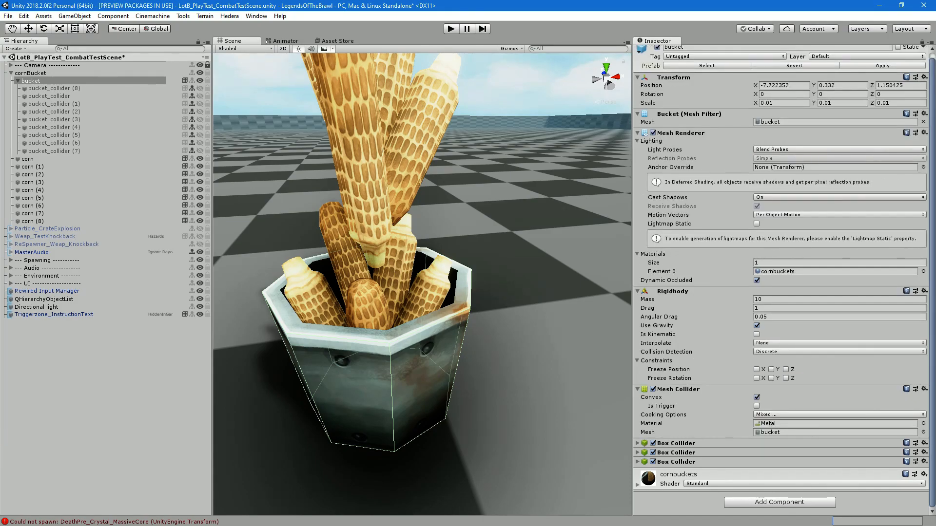
Copy the bucket's third box collider and paste it as a new fourth box collider component
click(676, 461)
right_click(682, 461)
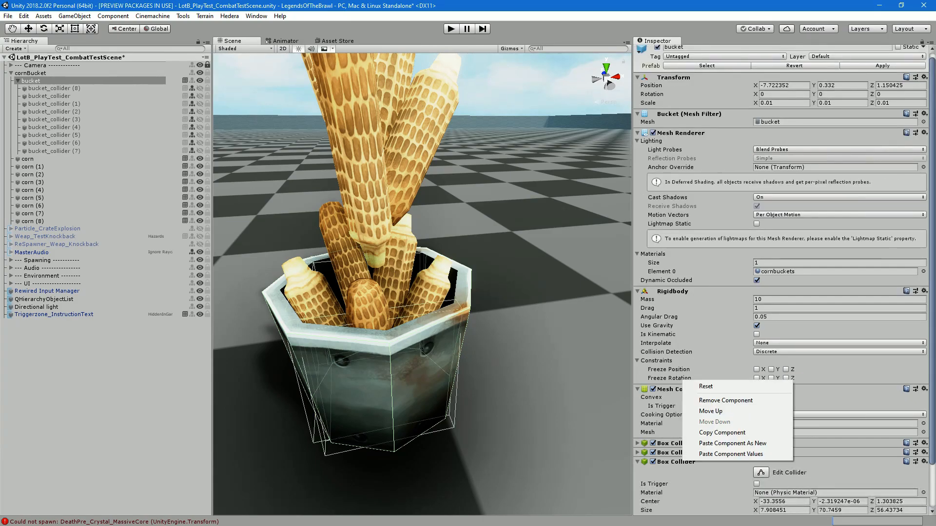
click(761, 472)
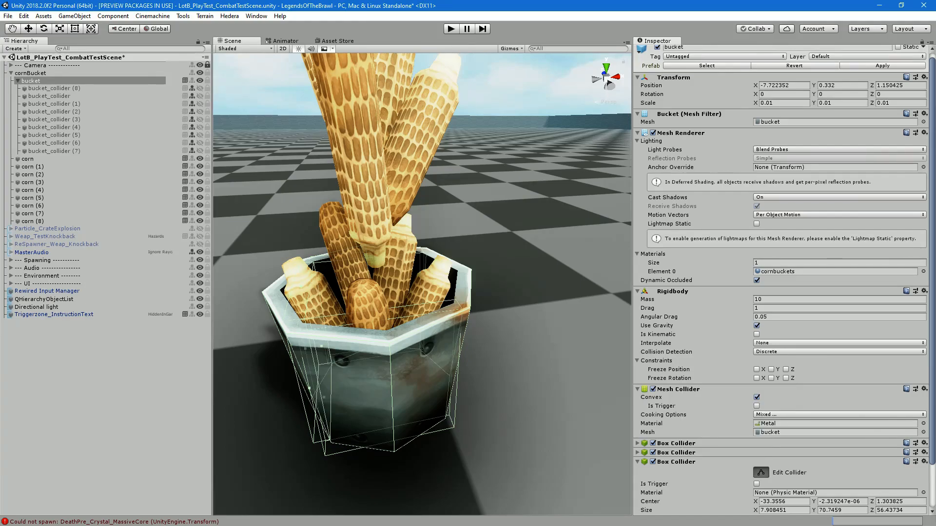
right_click(688, 386)
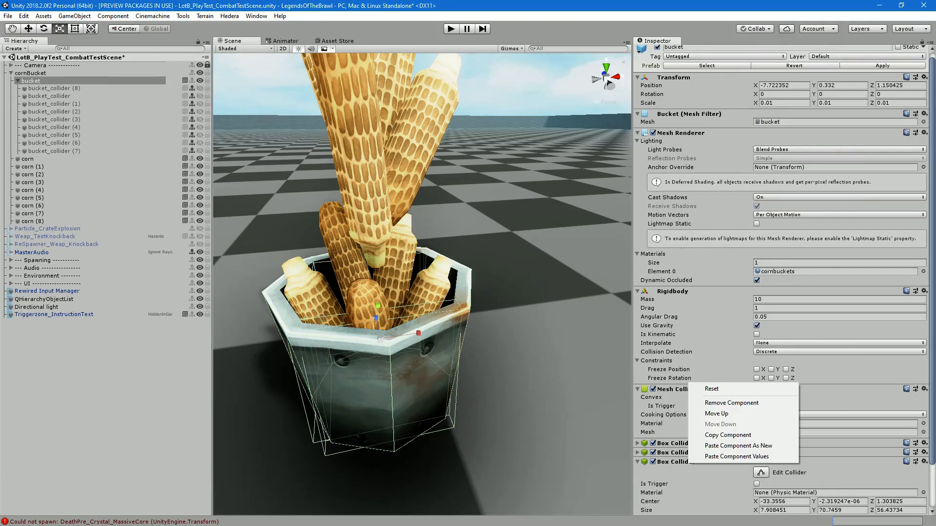
click(728, 435)
right_click(690, 387)
click(740, 445)
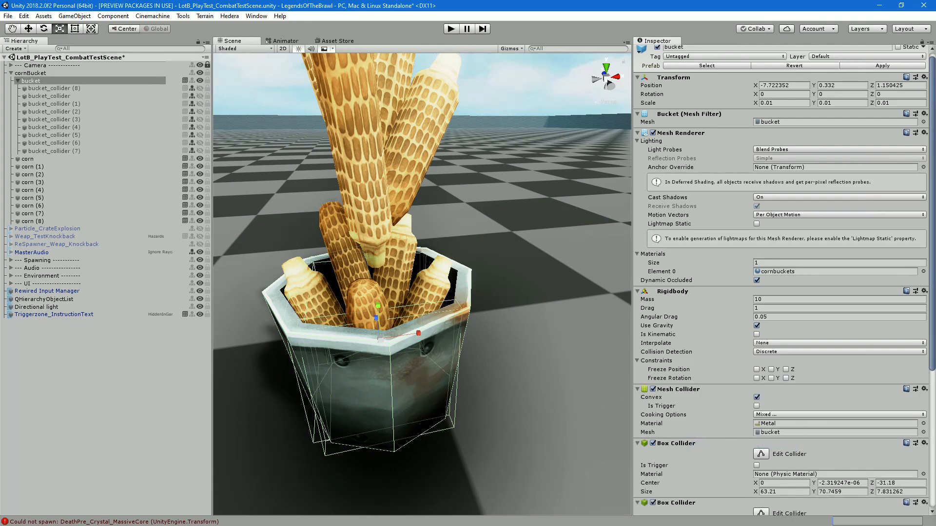
Reshape the fourth box collider onto the opposite side wall, with center X about 35.42 and X size about 9.87
key(w)
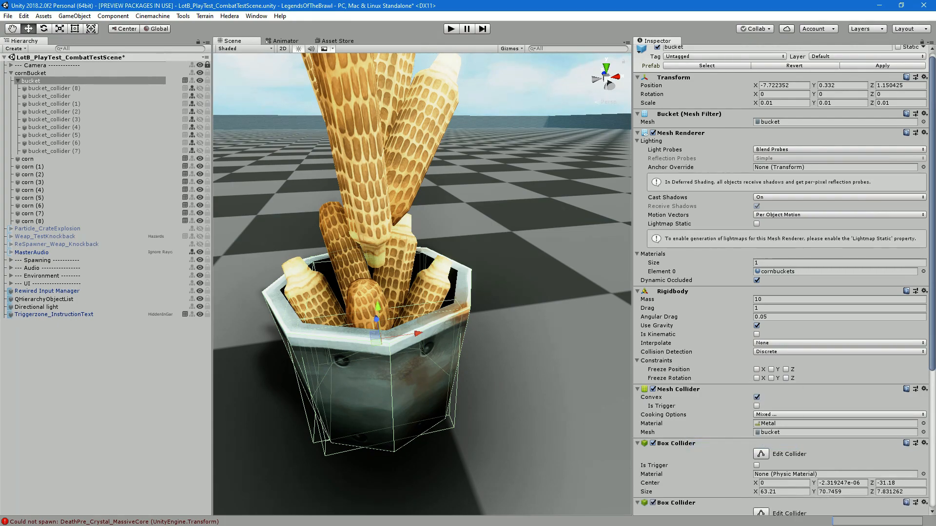
scroll(761, 428, down, 5)
click(761, 427)
drag(325, 383, 486, 322)
drag(305, 348, 373, 396)
drag(435, 327, 421, 327)
drag(481, 329, 414, 214)
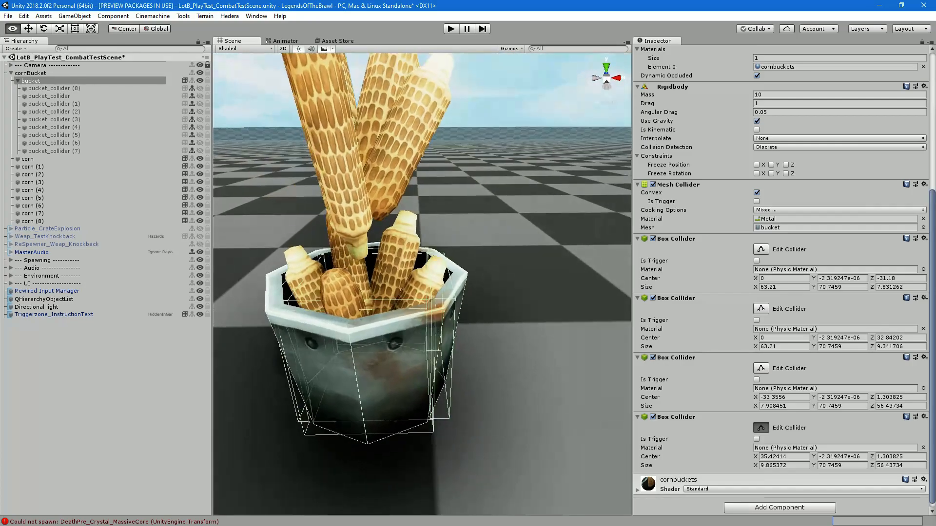
Paste the copied box collider as a fifth box collider component on the bucket
scroll(422, 284, down, 7)
scroll(422, 284, up, 14)
alt+drag(422, 284, 428, 259)
scroll(439, 312, down, 6)
scroll(431, 275, down, 4)
scroll(680, 415, down, 1)
right_click(680, 415)
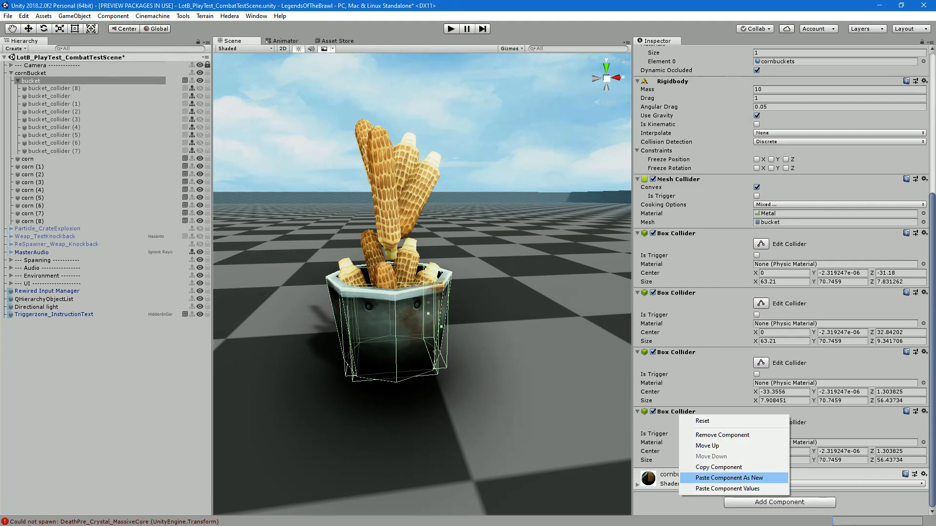
click(729, 478)
Reshape the fifth box collider into the bucket's floor, about 75.8 in X and 6.75 in Y, centered near X 0.59, Y -32.00
scroll(750, 439, down, 3)
click(760, 423)
drag(356, 317, 438, 313)
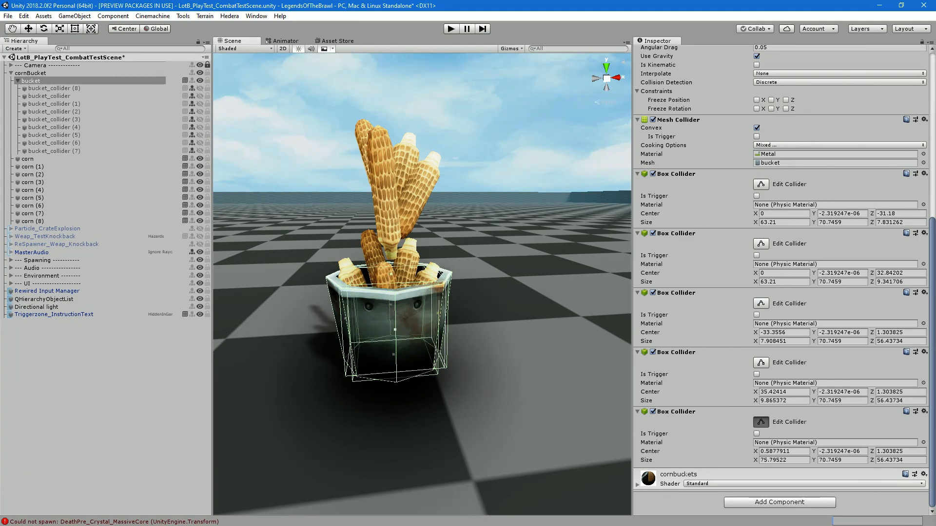
drag(392, 283, 392, 354)
scroll(423, 381, up, 8)
scroll(424, 380, down, 7)
scroll(480, 396, up, 2)
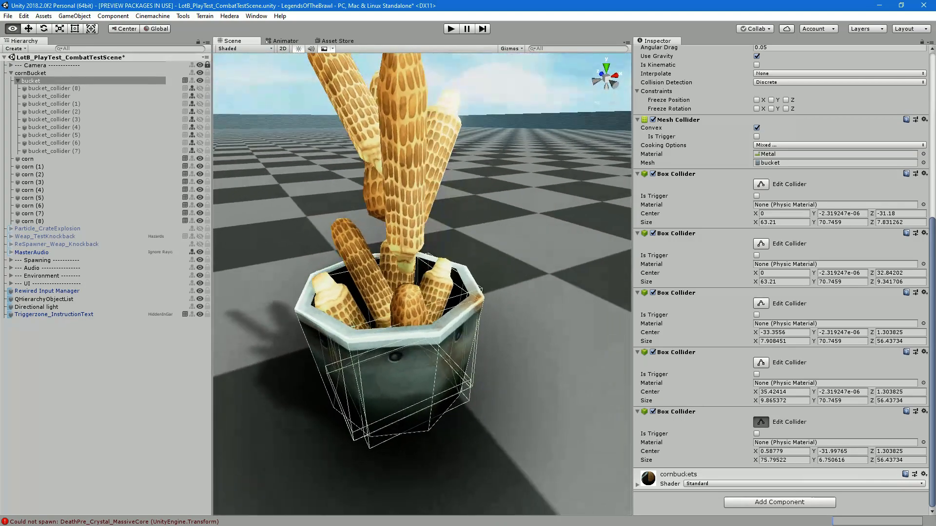
Disable the bucket's Mesh Collider and play the scene to check how the corn falls in the bucket
scroll(780, 278, up, 5)
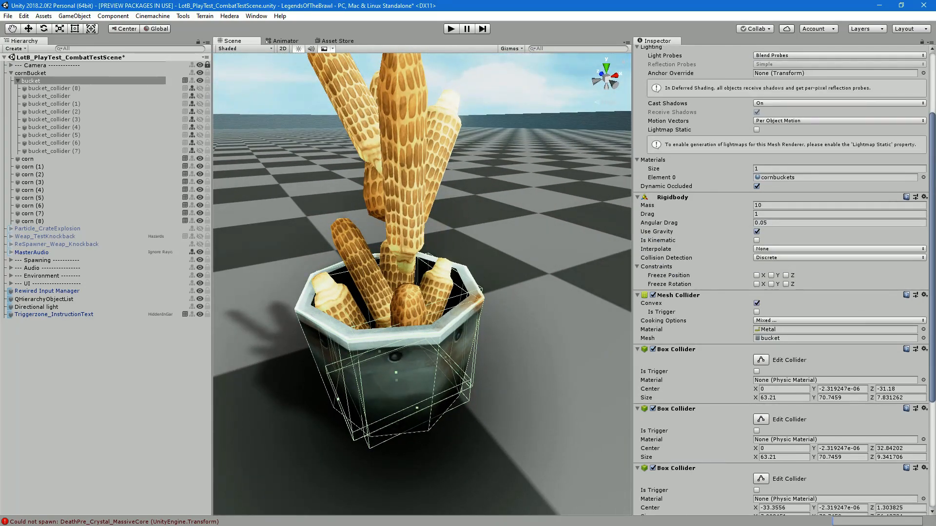
click(653, 295)
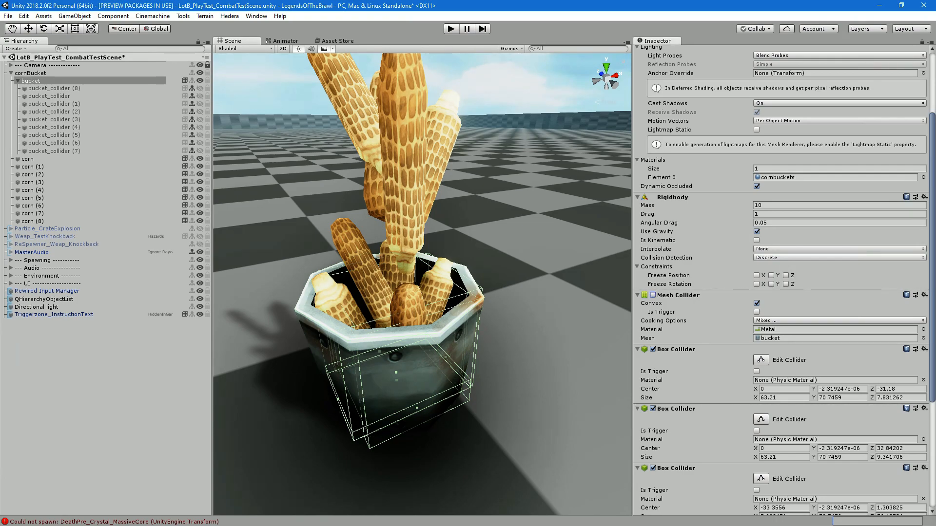
key(ctrl+p)
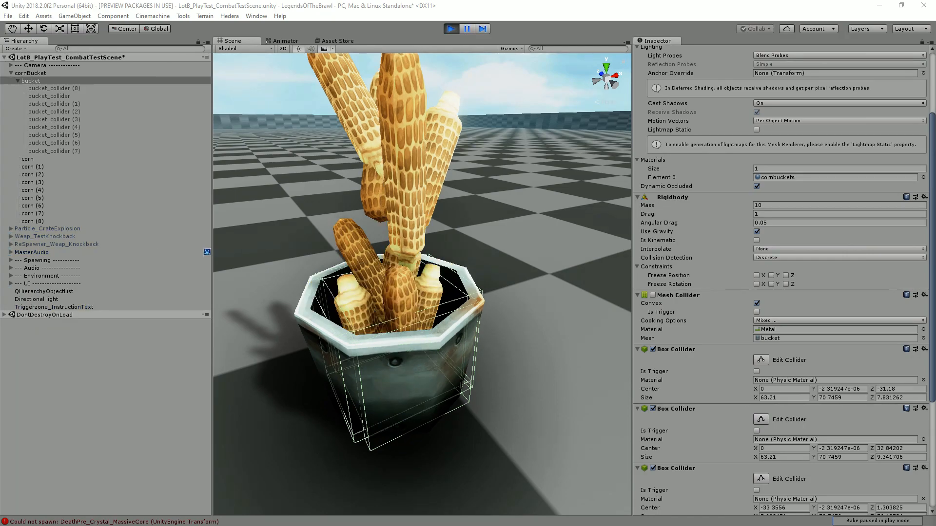
alt+drag(415, 244, 293, 244)
scroll(423, 284, down, 3)
alt+drag(585, 292, 370, 264)
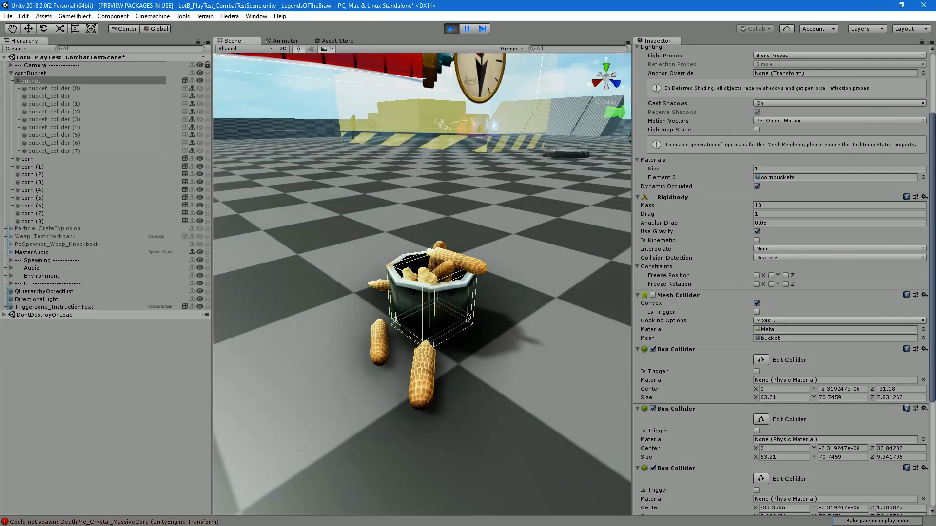
Delete the nine bucket_collider child objects and remove the disabled Mesh Collider component from the bucket
click(104, 414)
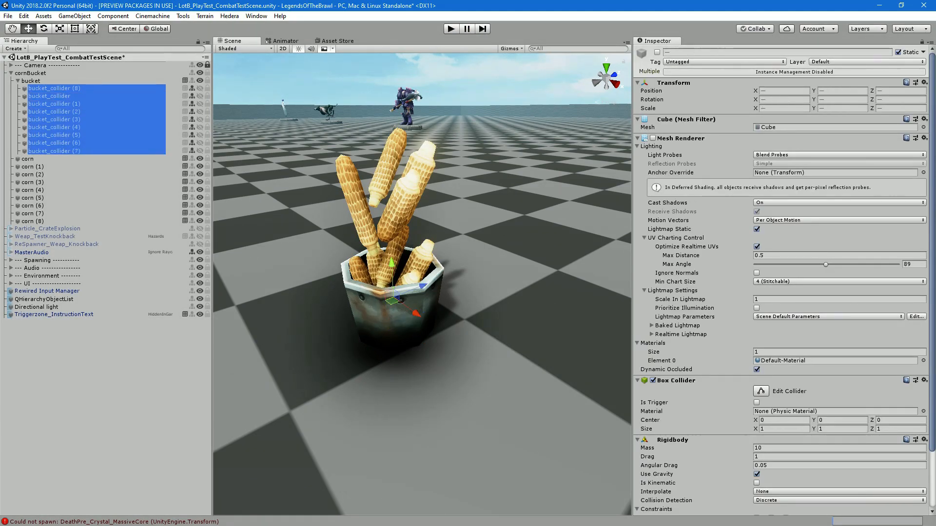
key(Delete)
click(31, 81)
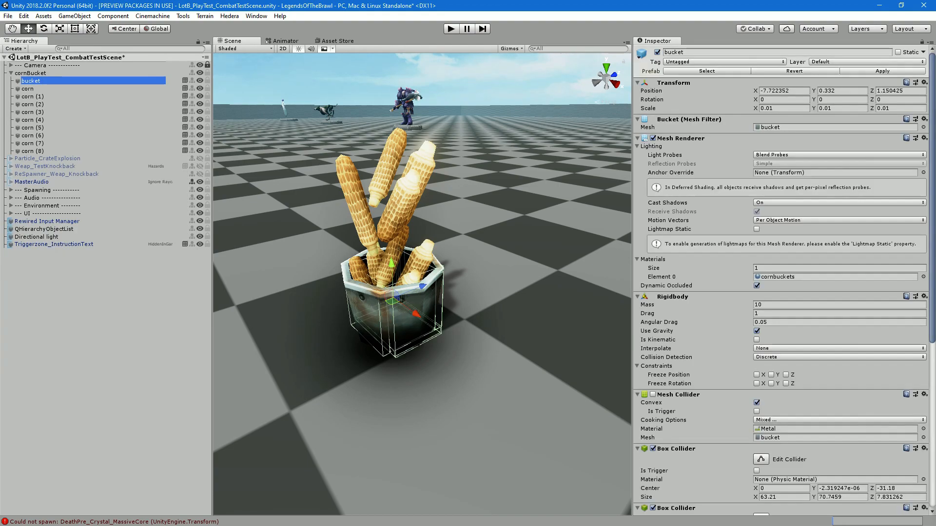
scroll(785, 280, down, 4)
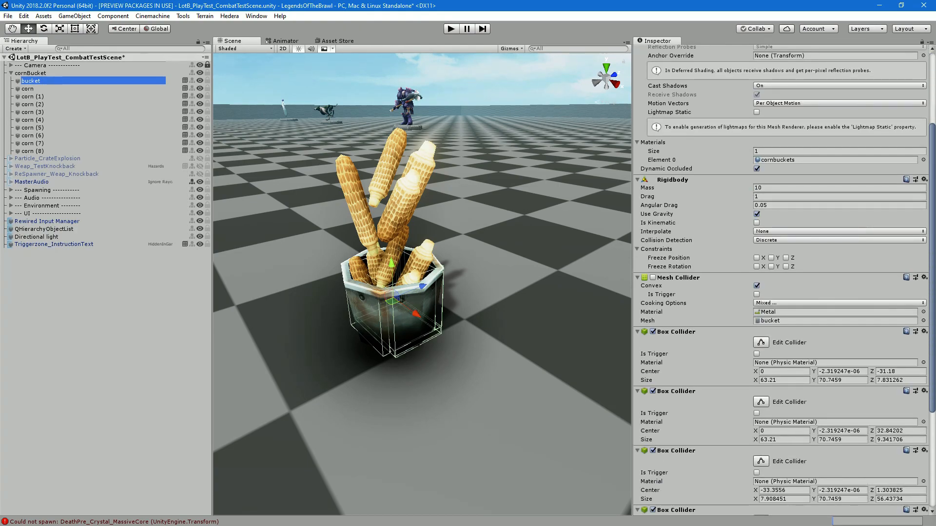
click(924, 277)
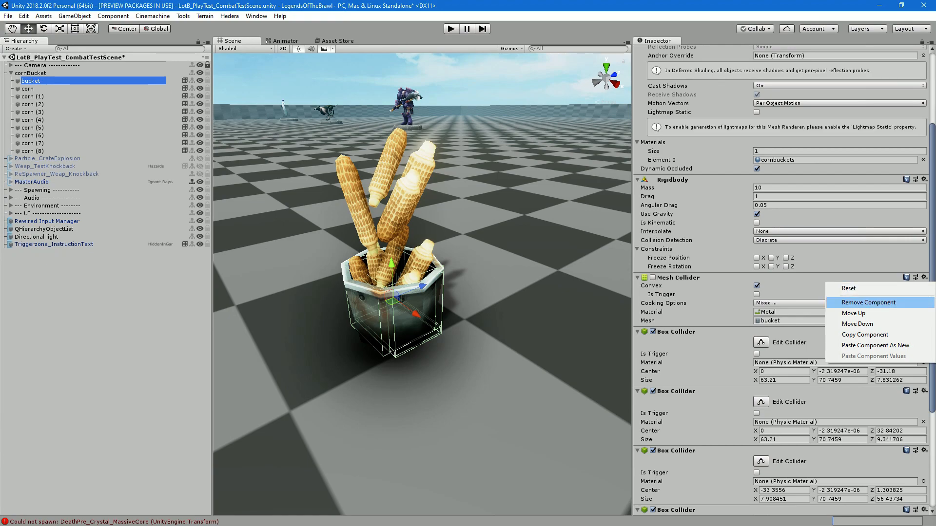
click(848, 303)
Collapse the bucket's five Box Collider components
click(637, 278)
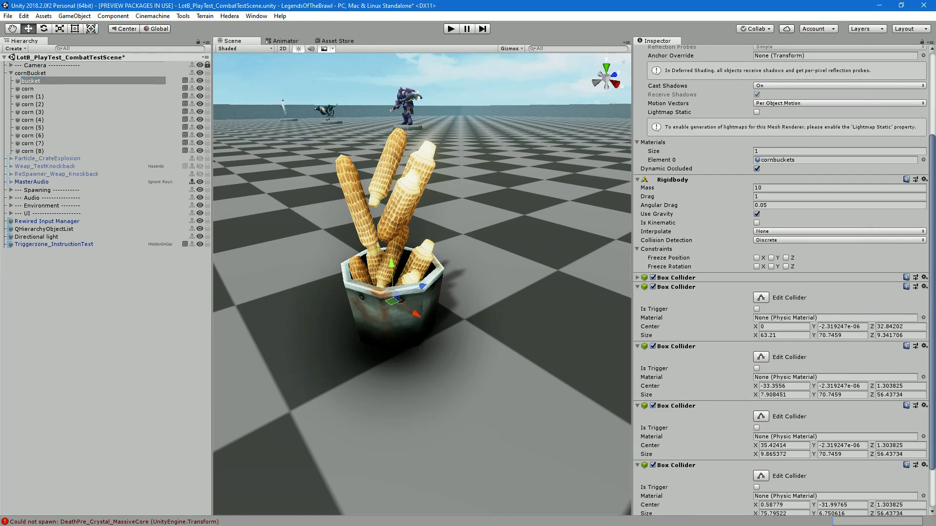
click(637, 286)
click(637, 296)
click(637, 352)
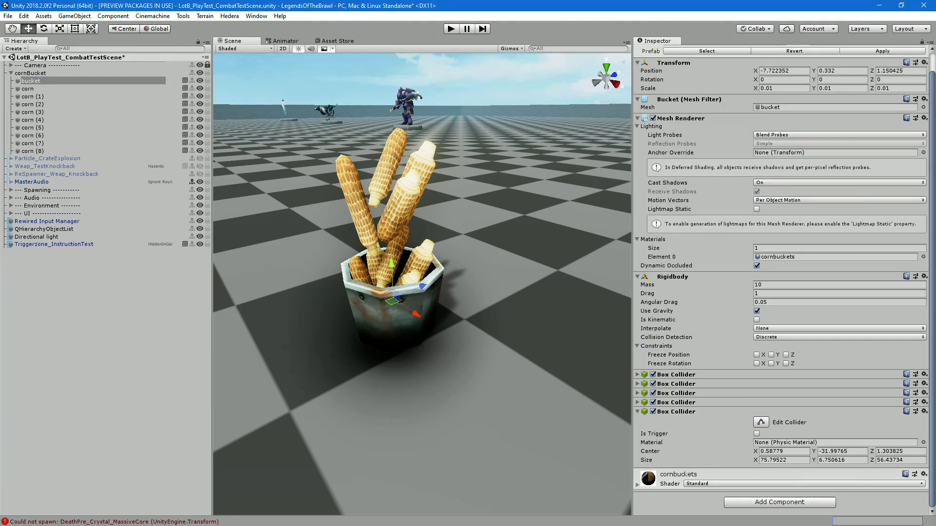
click(638, 411)
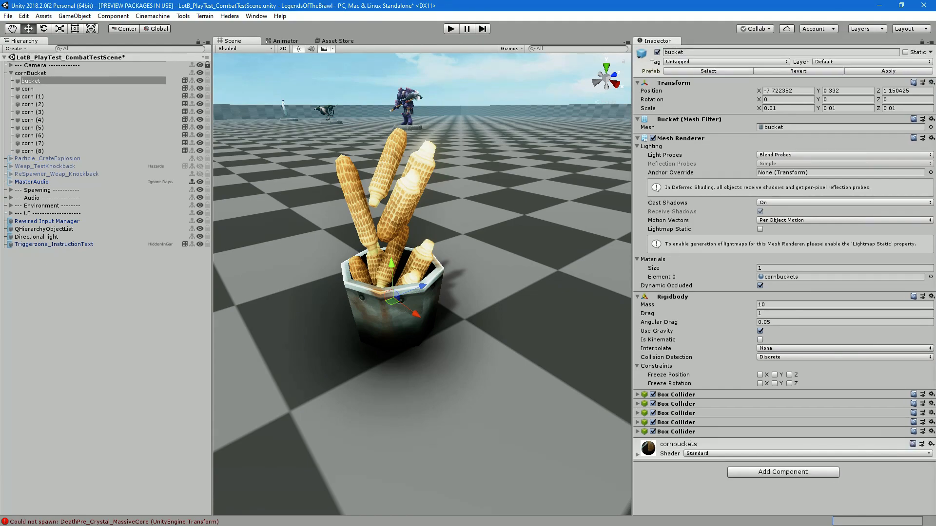
Apply the changes on the parent cornBucket object to its prefab and collapse its hierarchy
click(105, 341)
click(31, 73)
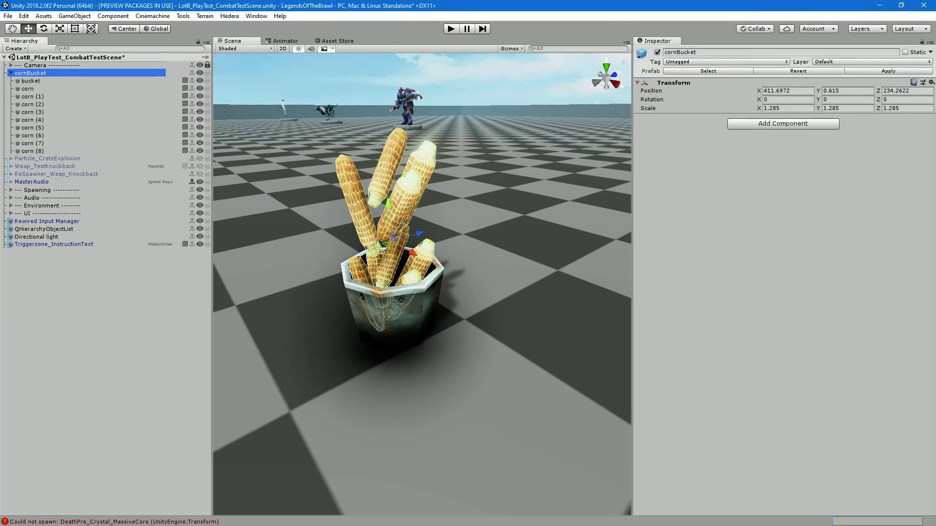
click(888, 71)
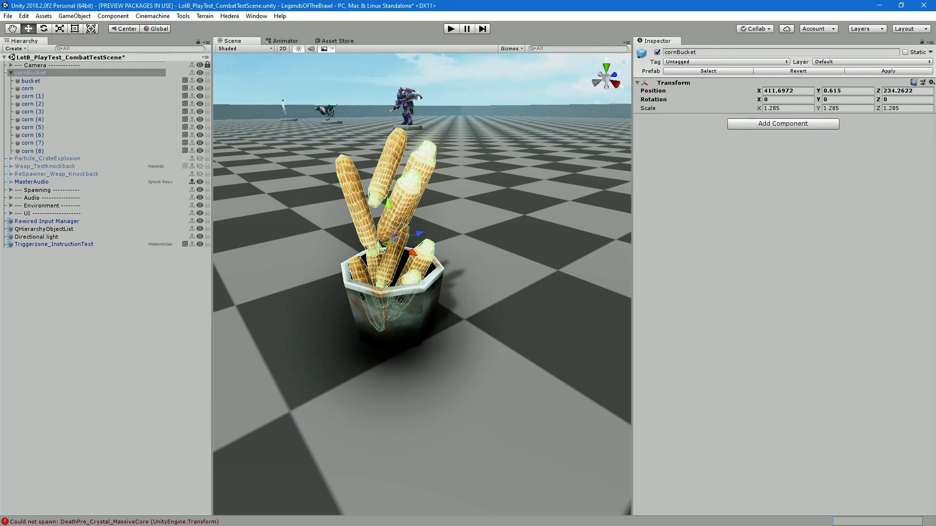
click(11, 73)
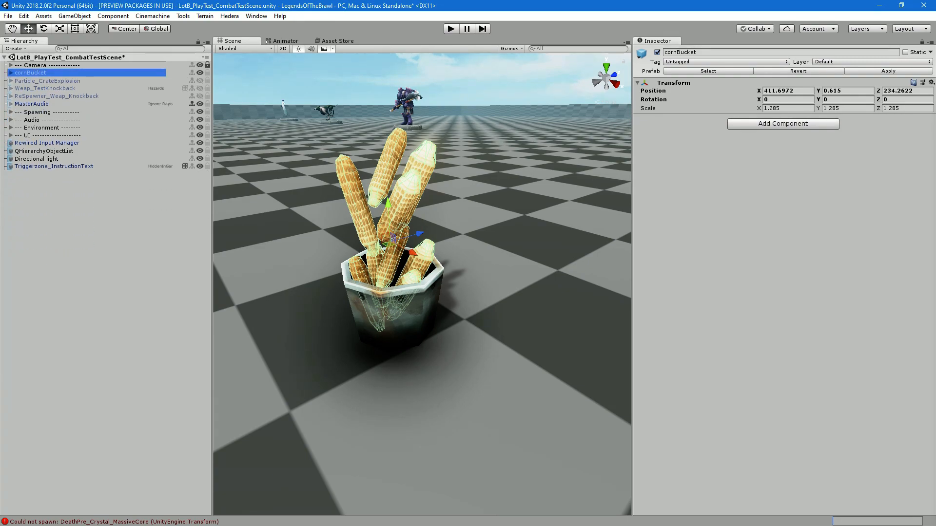
Delete the cornBucket object from the combat test scene
click(98, 220)
click(32, 72)
key(Delete)
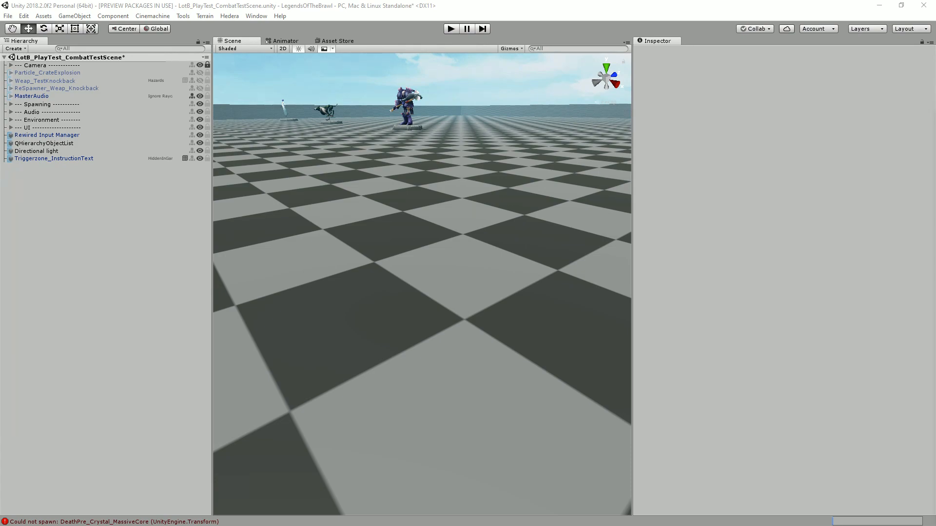
In the TowerDemo scene, search the hierarchy for "buc" and frame the cornBucket object in the Scene view
key(Escape)
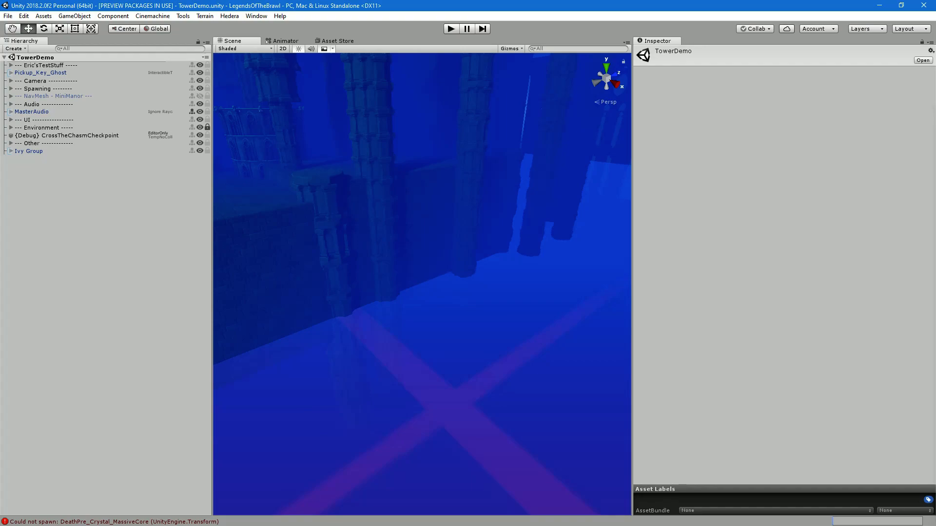
click(93, 49)
text(bucvk)
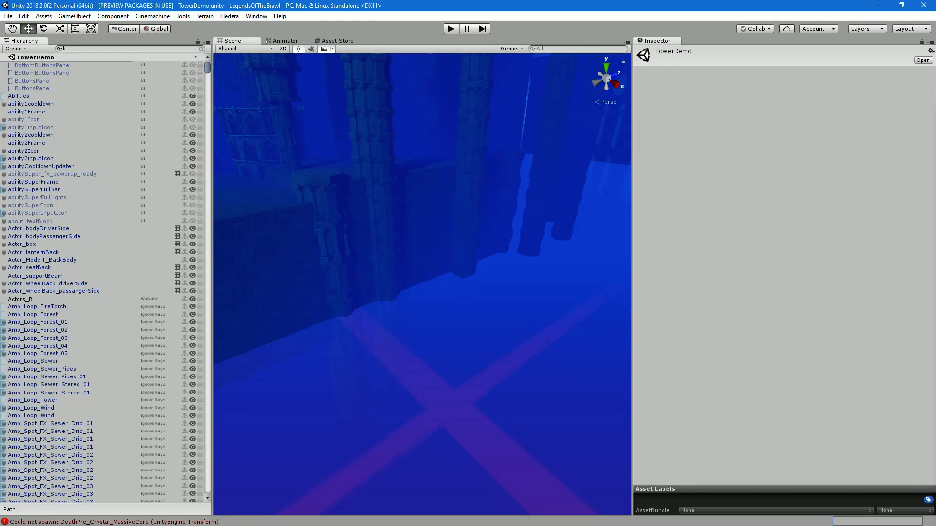
key(BackSpace)
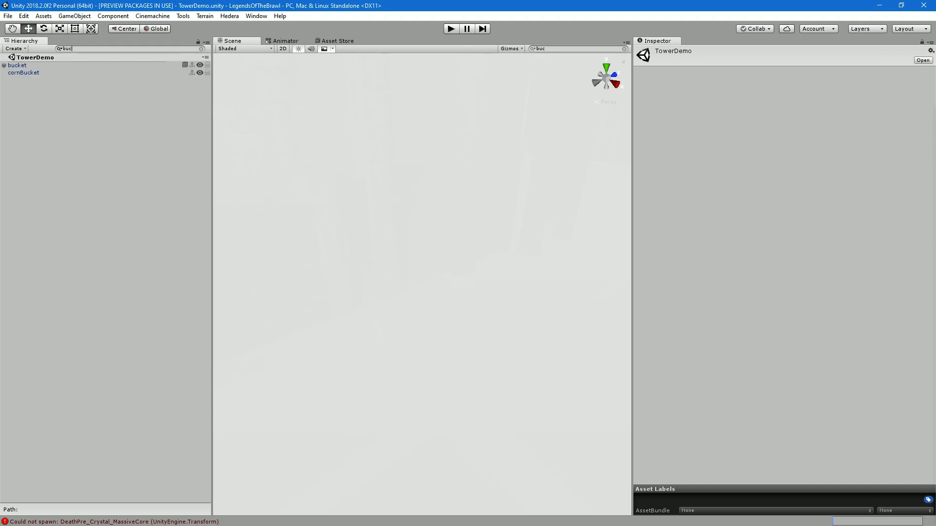
double_click(24, 73)
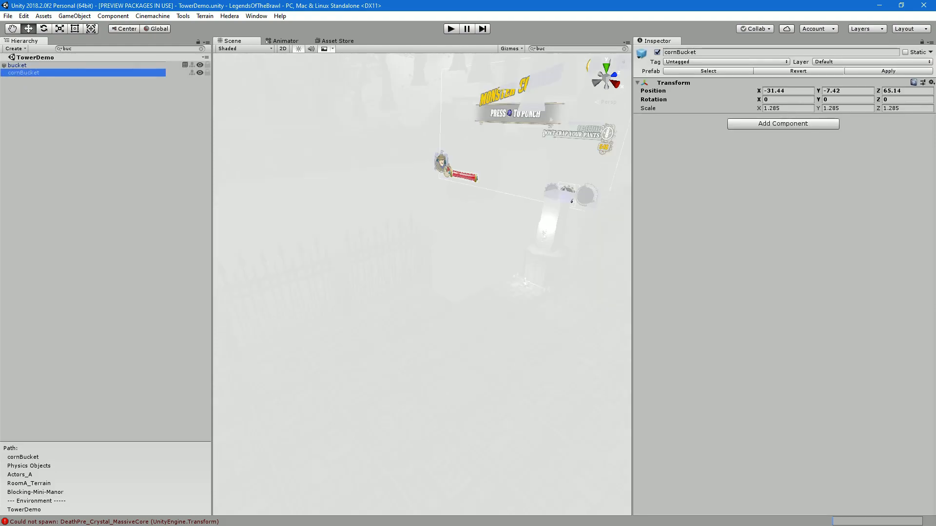
key(Escape)
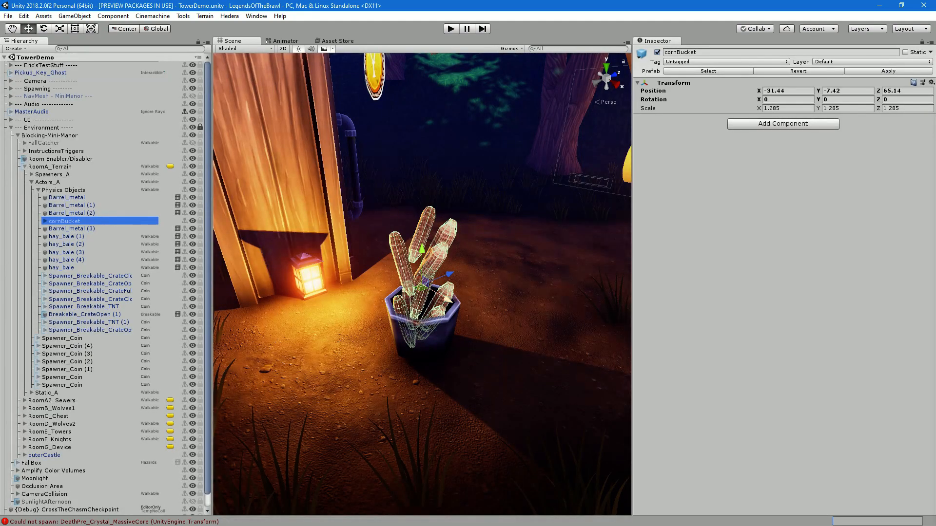
Expand cornBucket in the TowerDemo hierarchy, then select its bucket child and frame it
scroll(422, 285, up, 8)
alt+drag(468, 292, 429, 298)
alt+scroll(423, 284, up, 8)
click(45, 221)
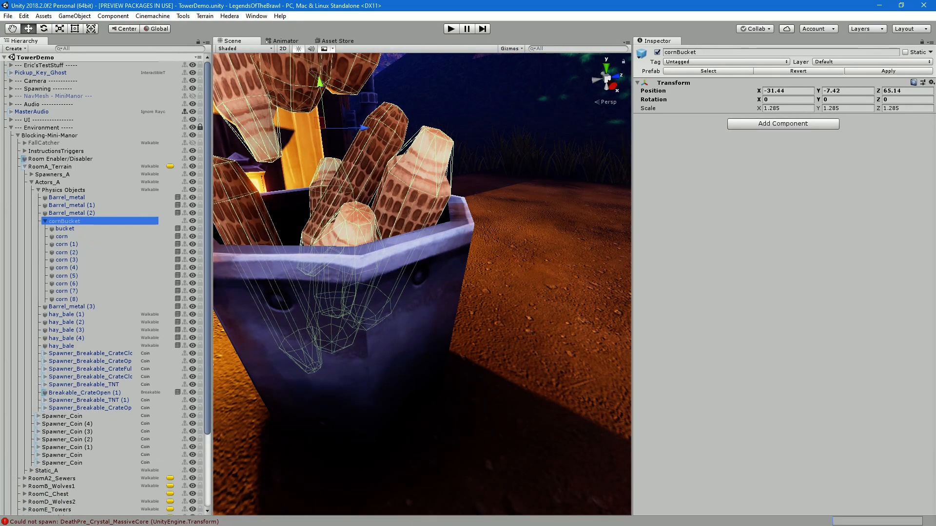
click(65, 229)
key(f)
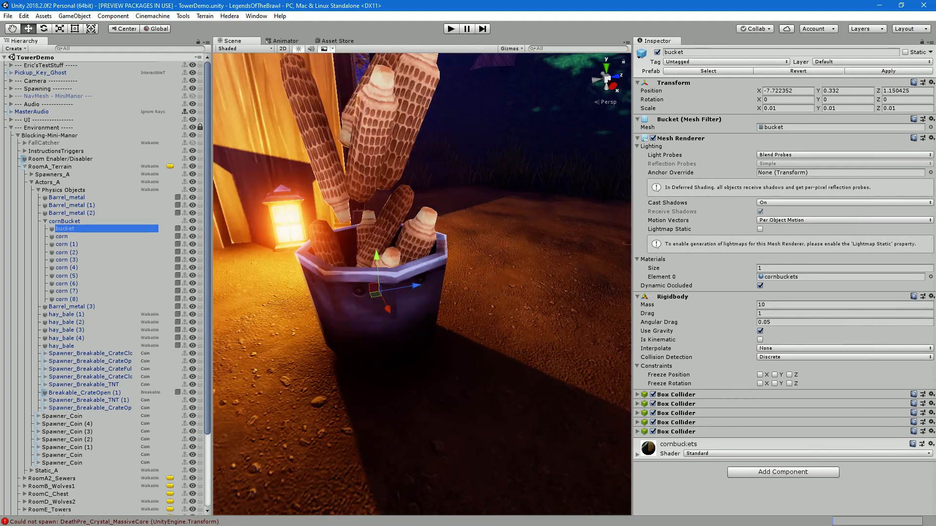
Examine the bucket from several angles and expand its first Box Collider to show the collider outlines
alt+drag(419, 263, 371, 244)
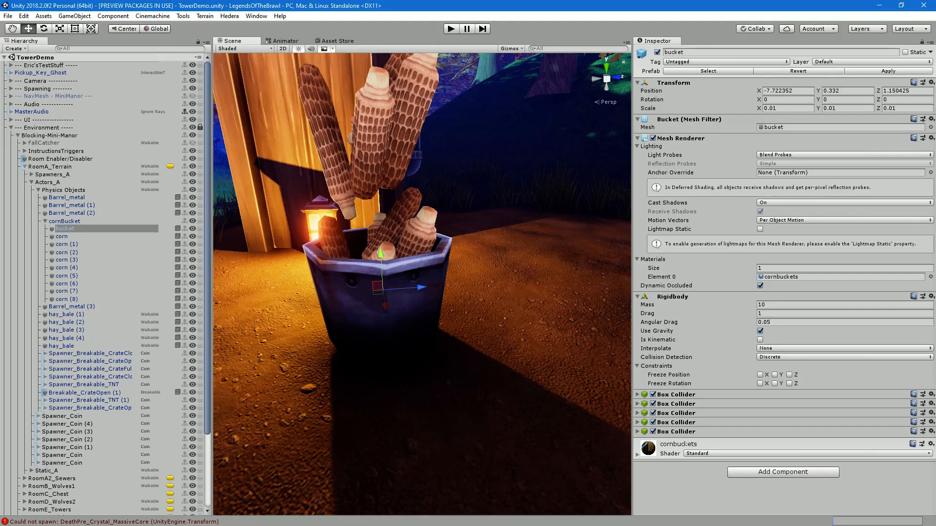
alt+drag(422, 273, 351, 375)
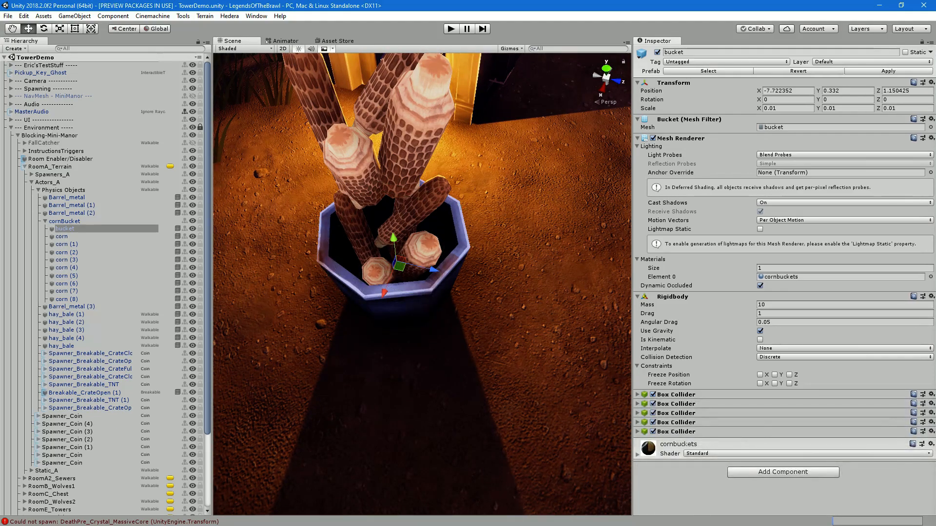
click(676, 395)
click(676, 395)
alt+drag(422, 312, 414, 253)
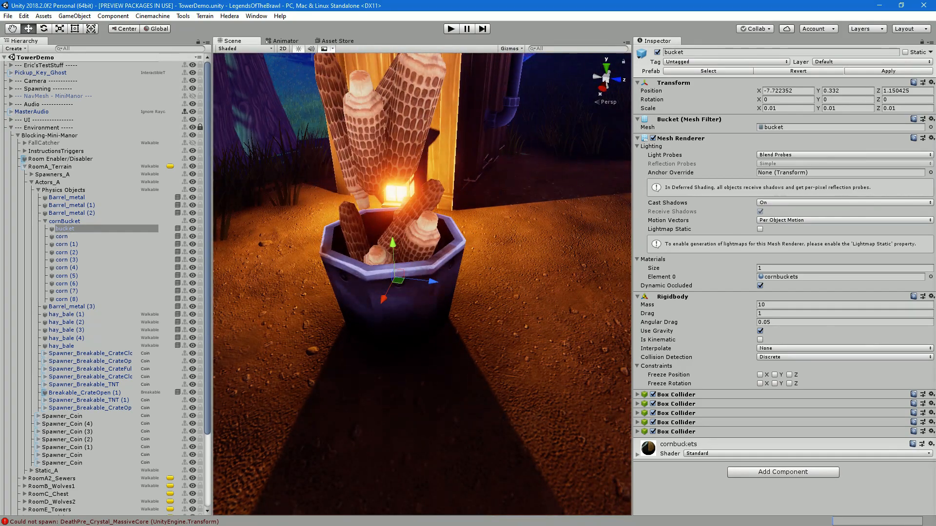
click(675, 395)
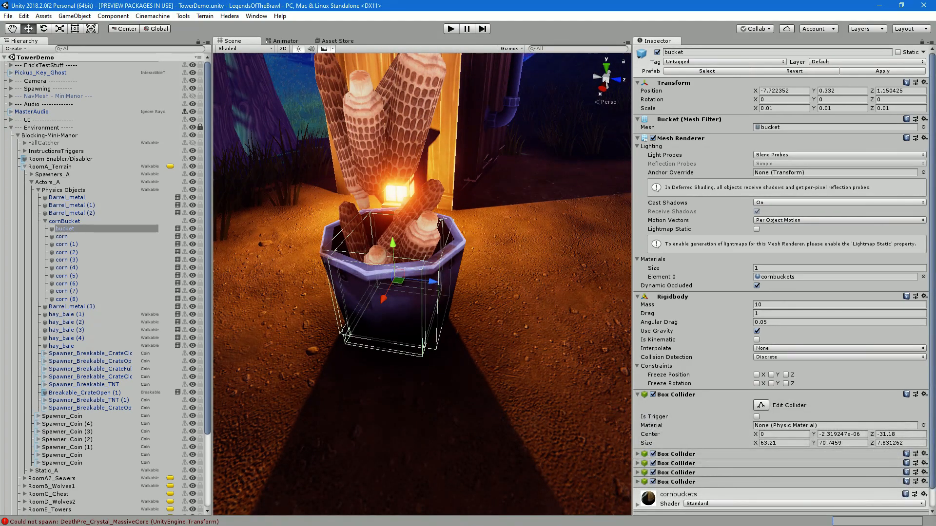
Collapse the Environment group in the TowerDemo hierarchy, clear the selection, and start Play mode
scroll(422, 284, down, 4)
scroll(423, 283, up, 5)
alt+drag(422, 284, 480, 256)
scroll(422, 284, down, 4)
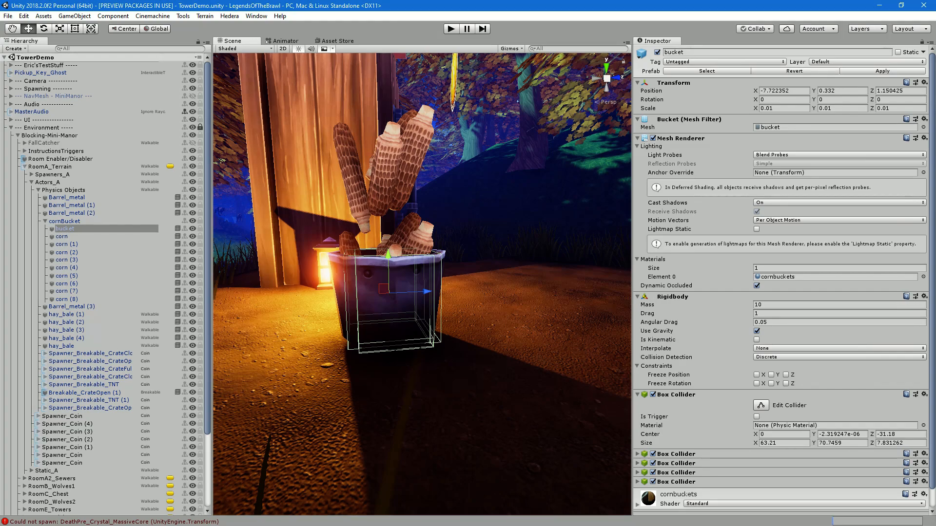
click(11, 128)
click(83, 234)
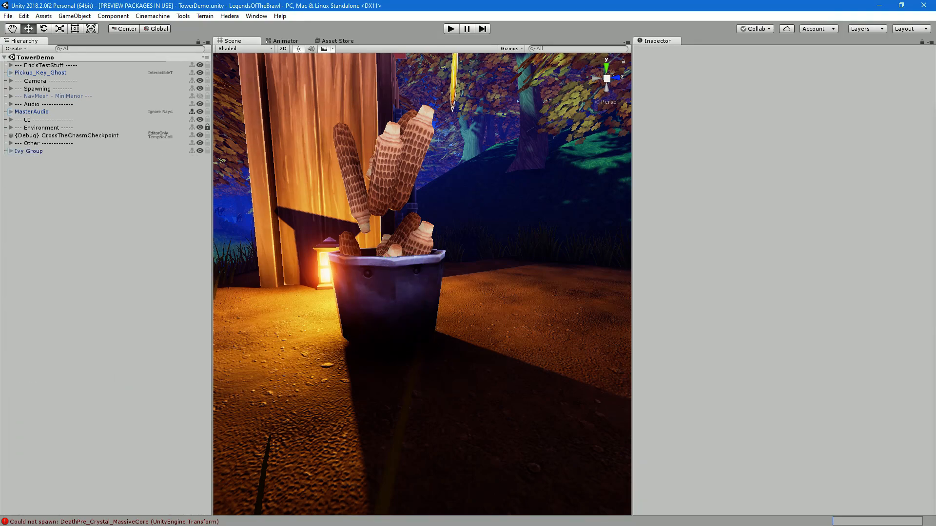
key(ctrl+p)
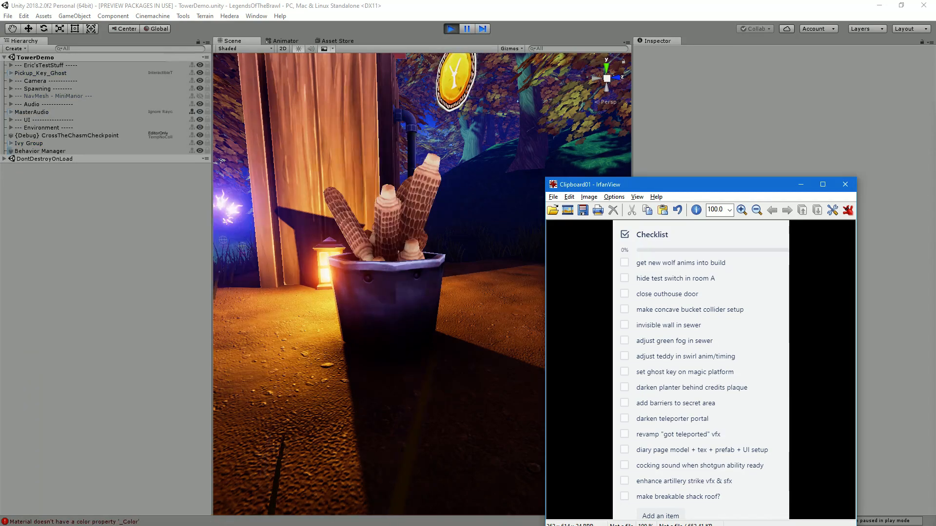
Move the checklist image off the editor and examine the corn bucket and the outhouse with its button prompt in the running scene
drag(724, 189, 0, 123)
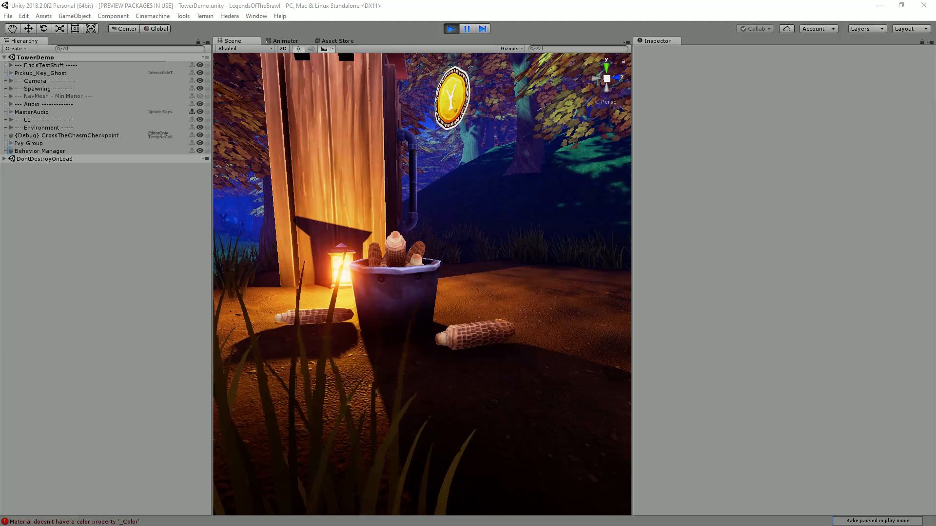
alt+drag(422, 273, 321, 293)
scroll(341, 263, down, 5)
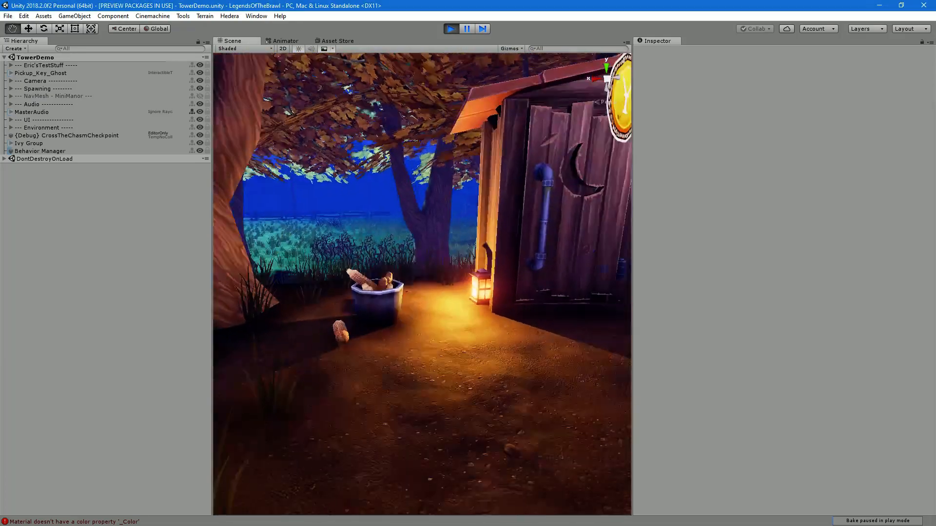
middle_drag(488, 263, 341, 292)
alt+drag(341, 293, 488, 300)
click(457, 241)
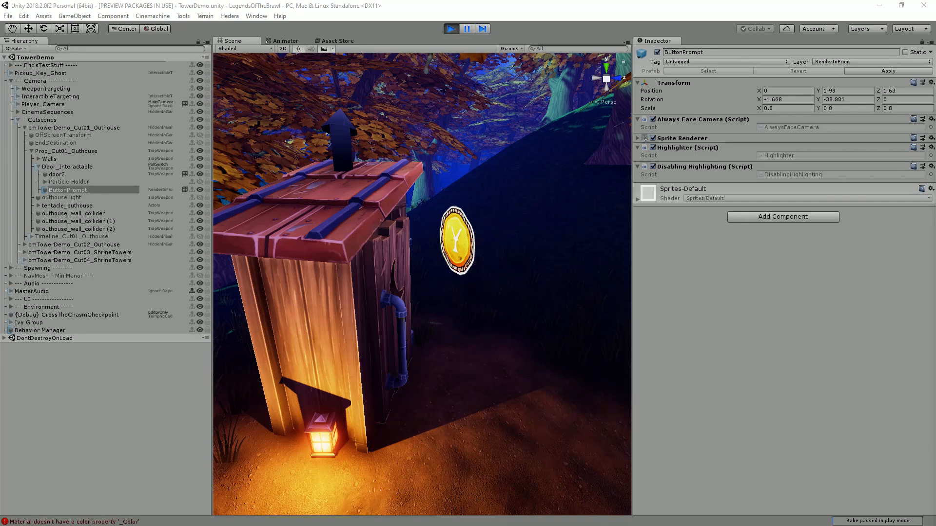
Bring the floating Game view over the editor and widen it so the 720p game displays at 1x scale
drag(935, 69, 315, 70)
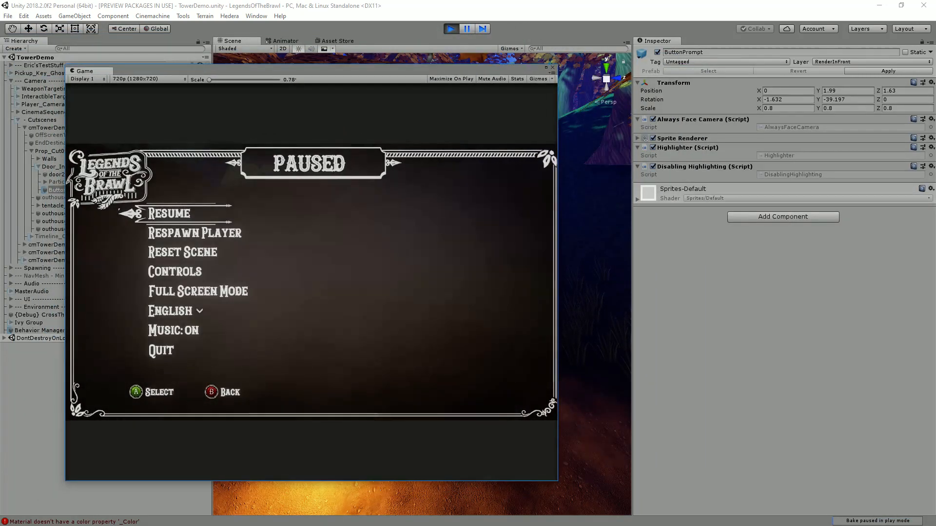
drag(562, 128, 758, 129)
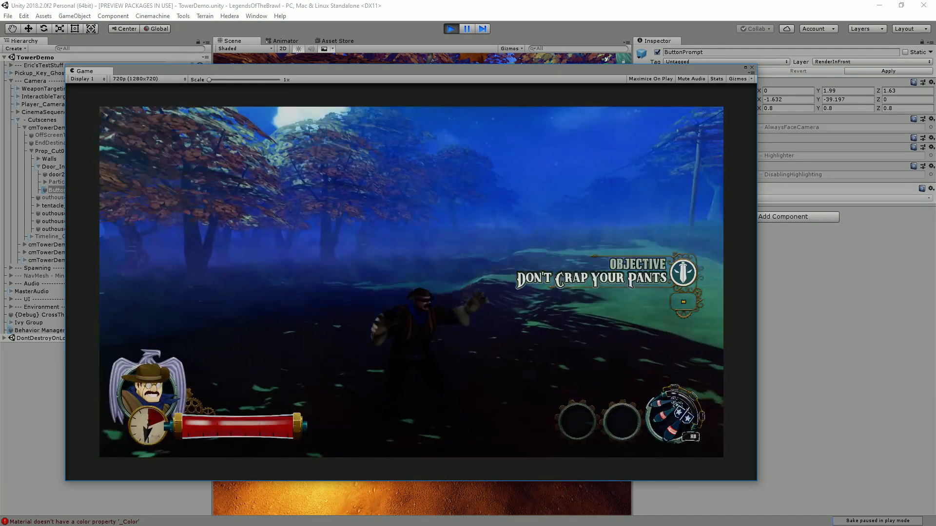
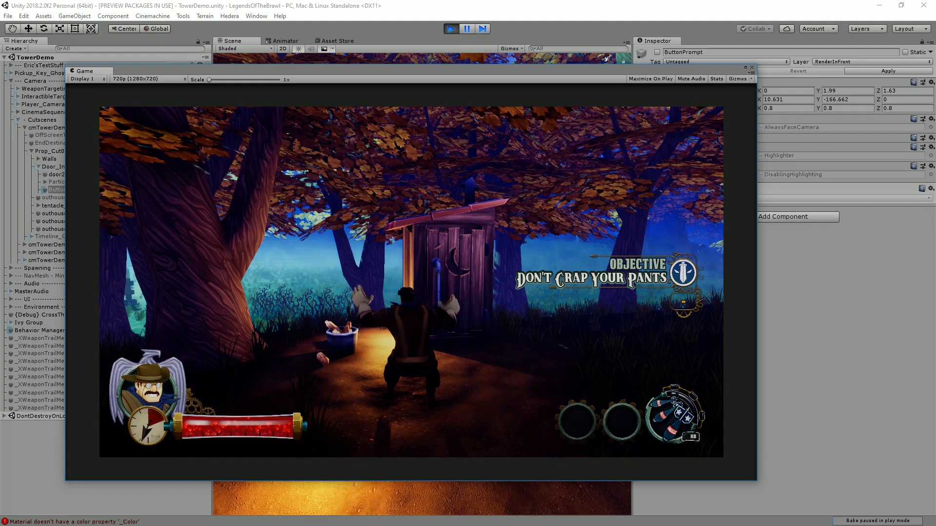
key(alt+Tab)
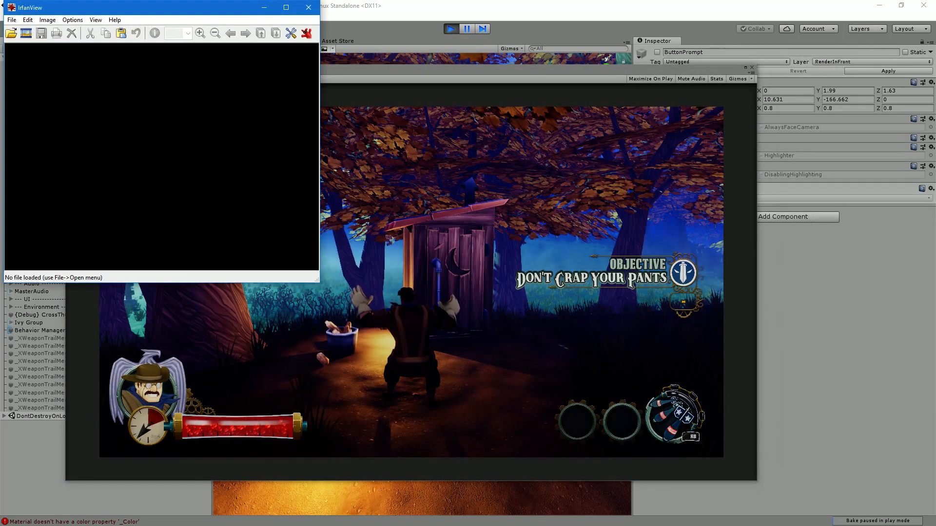
key(ctrl+v)
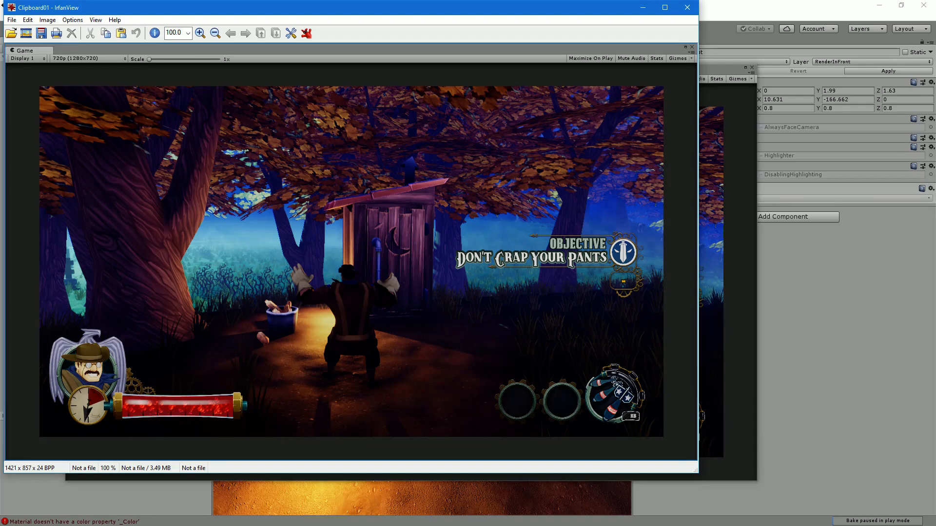
drag(354, 376, 355, 376)
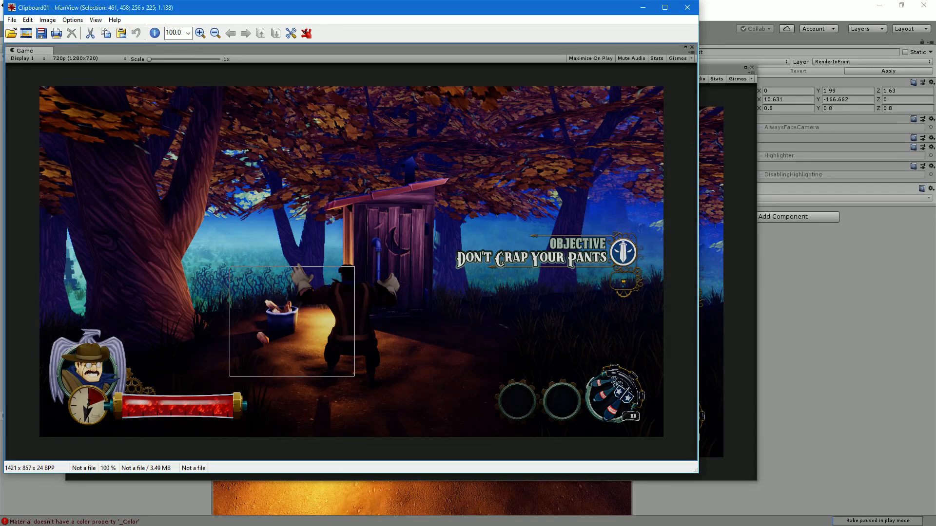
key(ctrl+y)
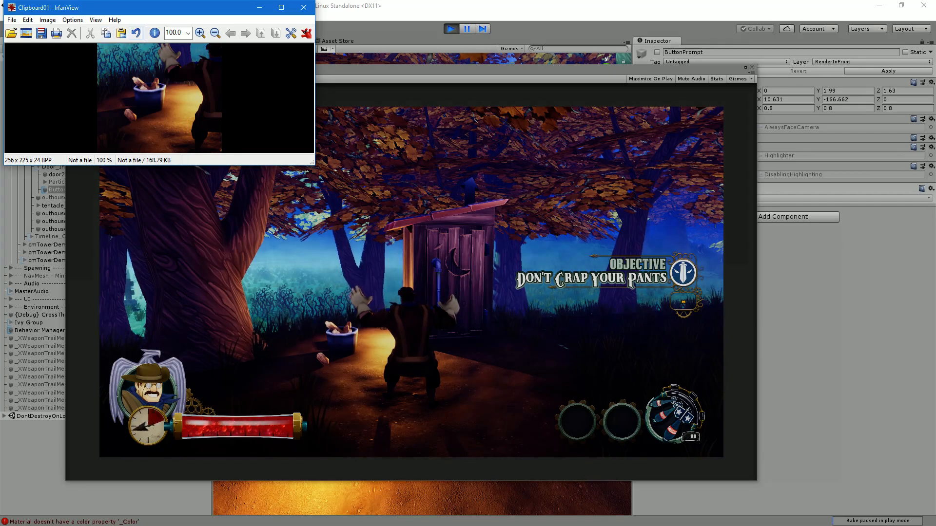
click(303, 7)
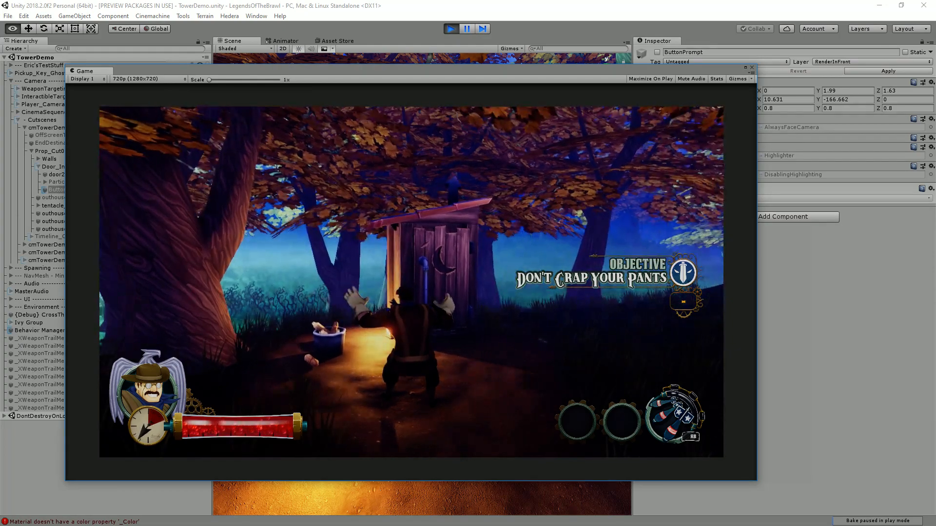
Pause the game, set the maximized Game view to 4k (3840x2160), and resume playing
key(Escape)
click(745, 68)
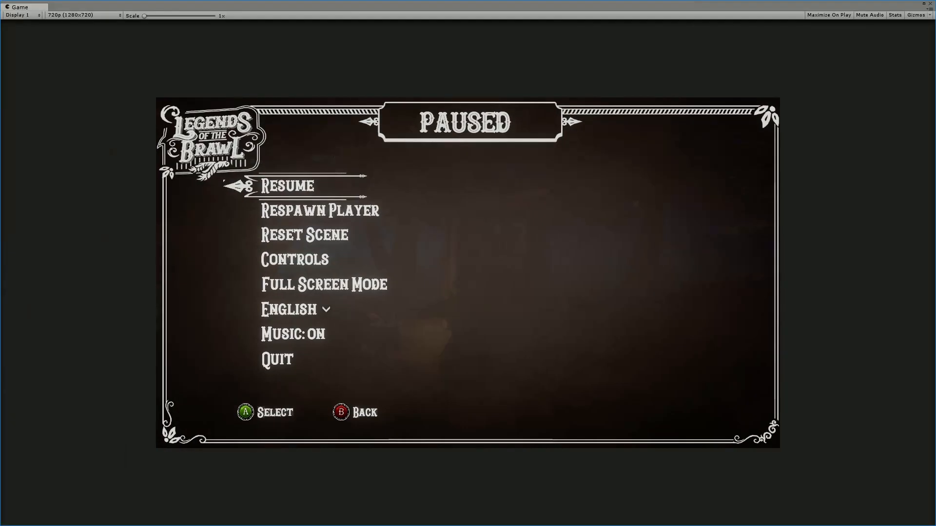
click(83, 15)
click(78, 120)
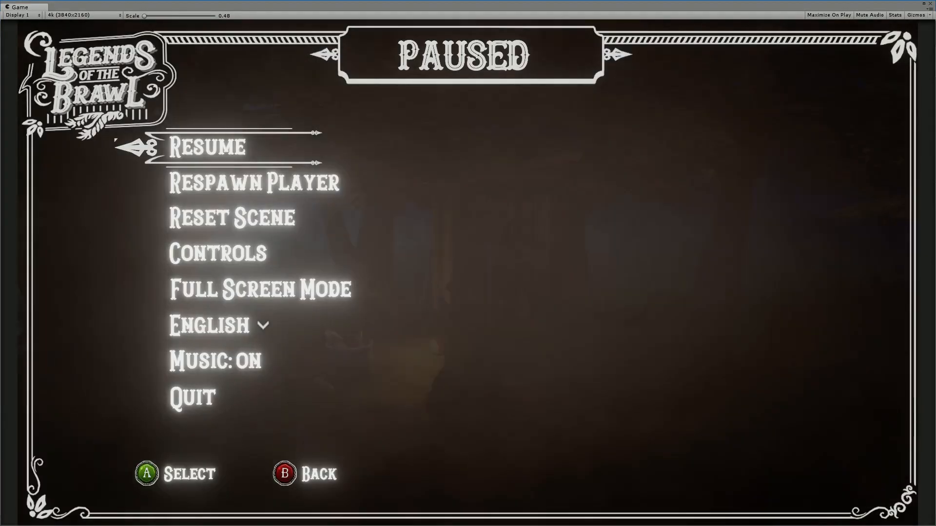
key(Escape)
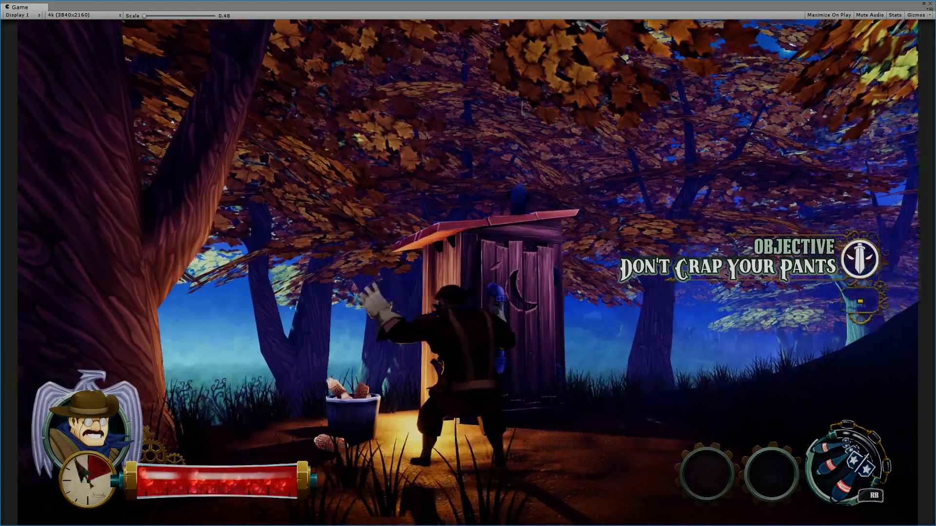
Switch to IrfanView, paste the game screenshot, and crop it to the area around the corn bucket and the character, about 377 x 385 pixels
key(alt+Tab)
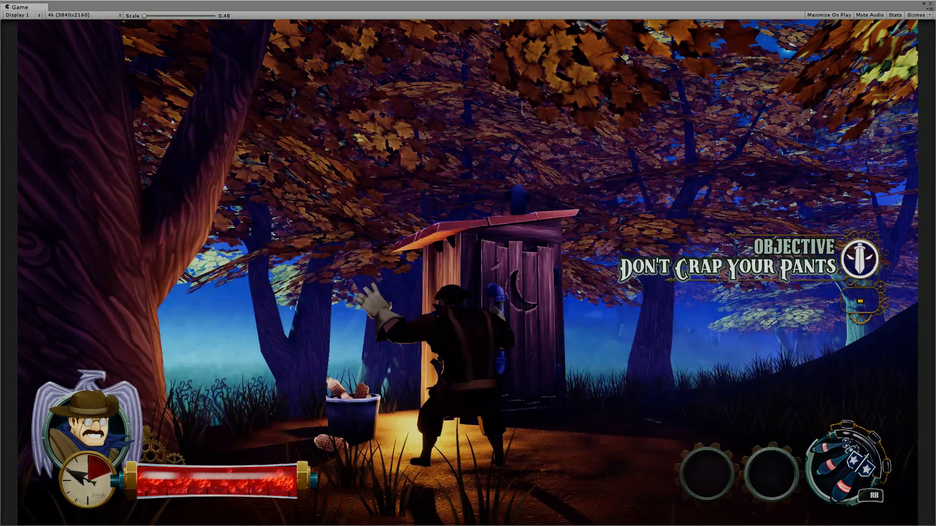
key(alt+Tab)
key(ctrl+v)
right_drag(302, 351, 305, 278)
drag(273, 259, 342, 346)
drag(482, 433, 483, 435)
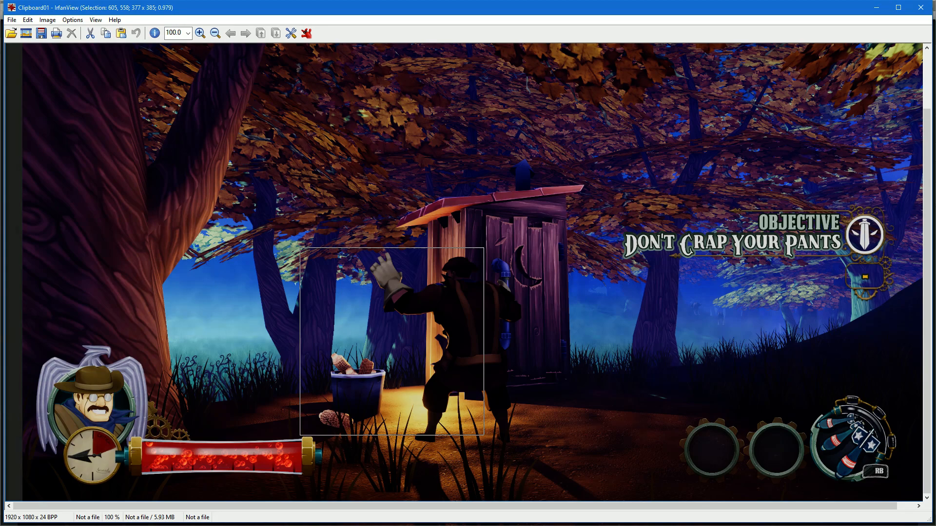
key(ctrl+y)
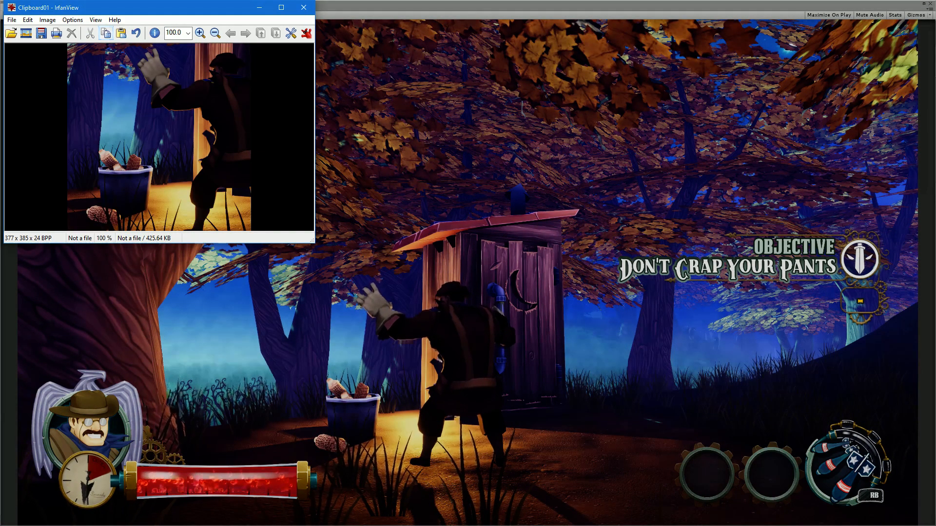
Switch to Discord and upload the cropped bucket screenshot to the general channel without a comment
key(alt+Tab)
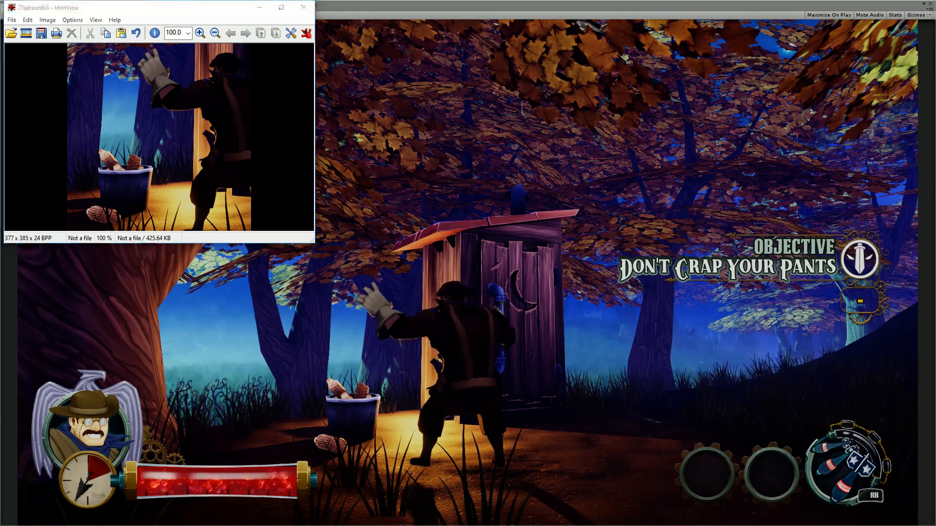
drag(617, 525, 659, 4)
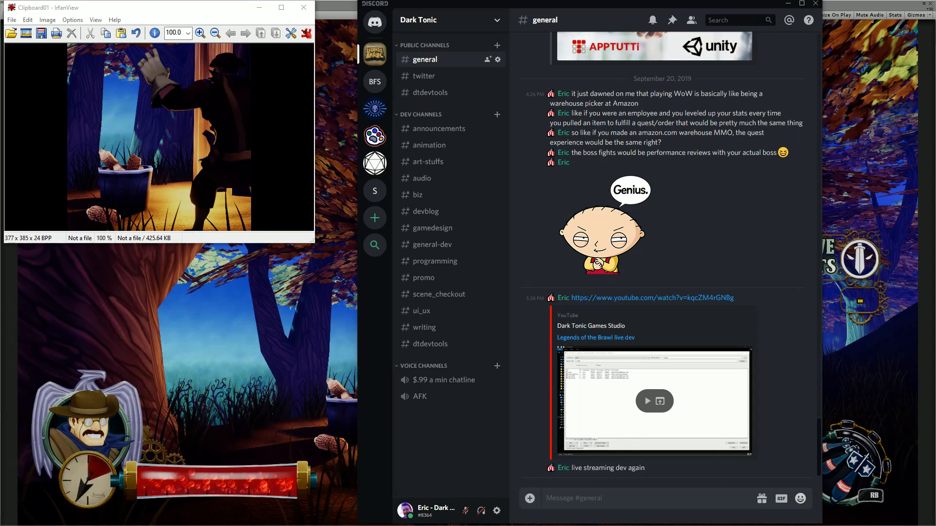
key(ctrl+v)
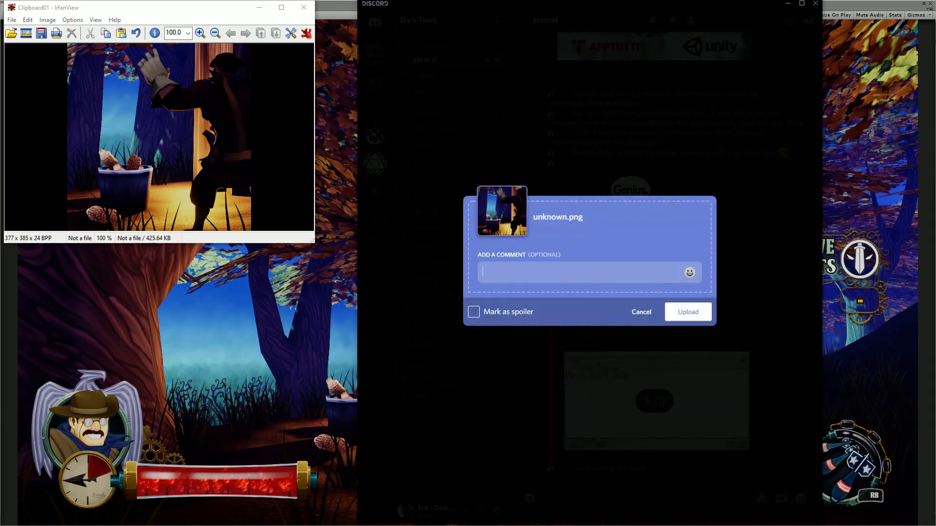
key(Return)
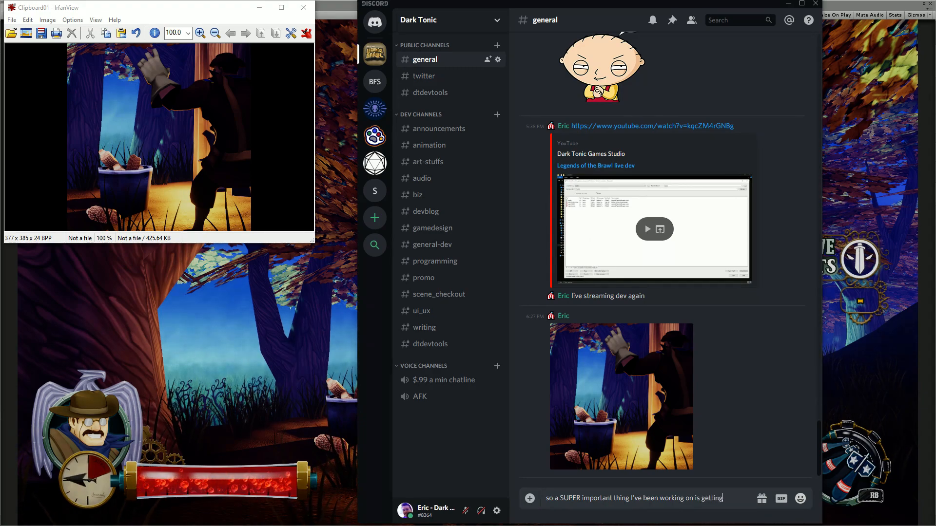
Post the messages "so a SUPER important thing I've been working on is getting the corn cobs to actually go inside the bucket." and "amazing."
text(n)
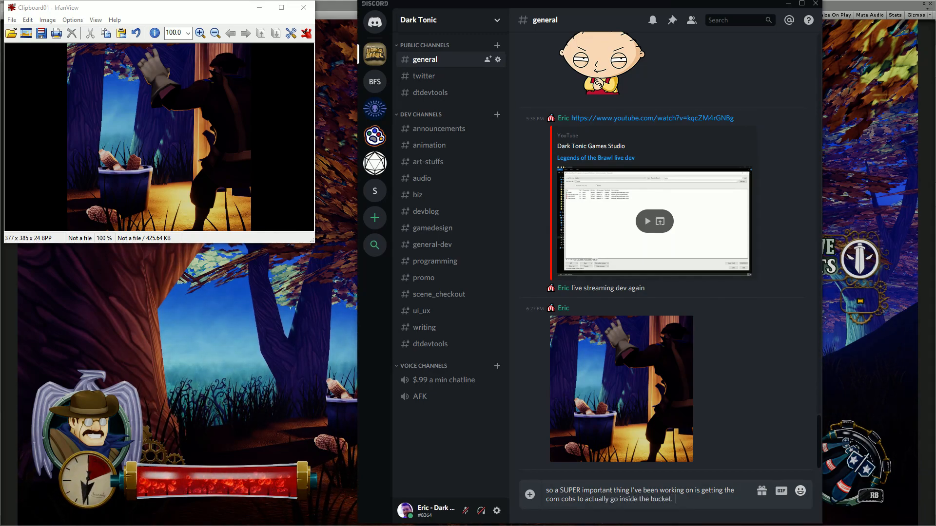
key(Return)
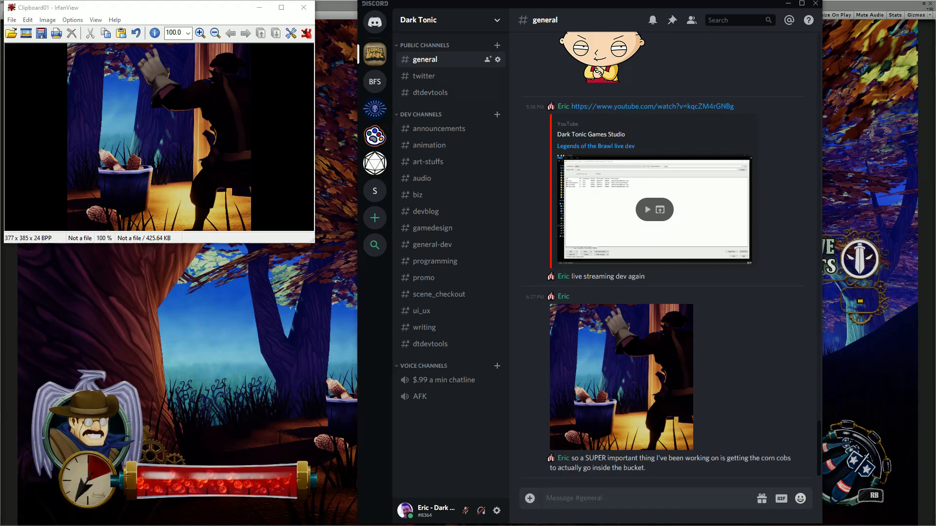
text(amazing.)
key(Return)
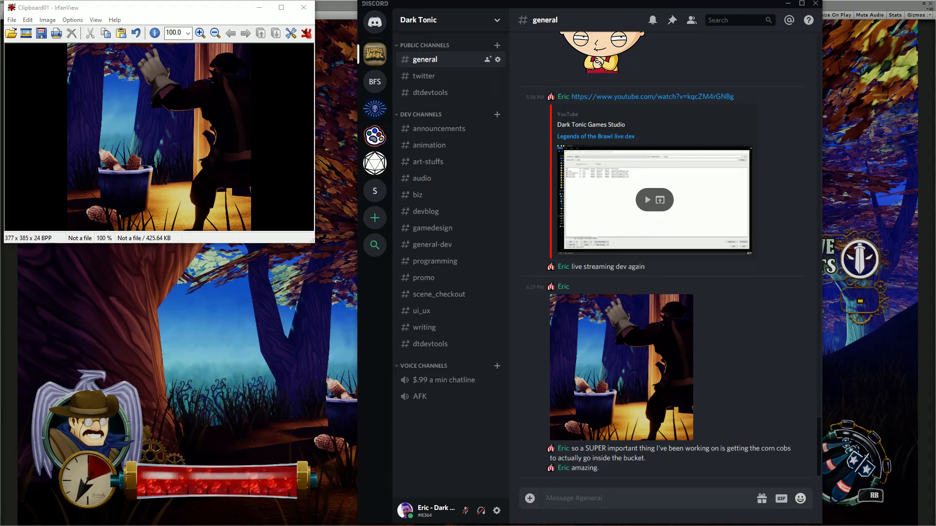
Switch back to the running game in Unity and close the IrfanView window
key(alt+Tab)
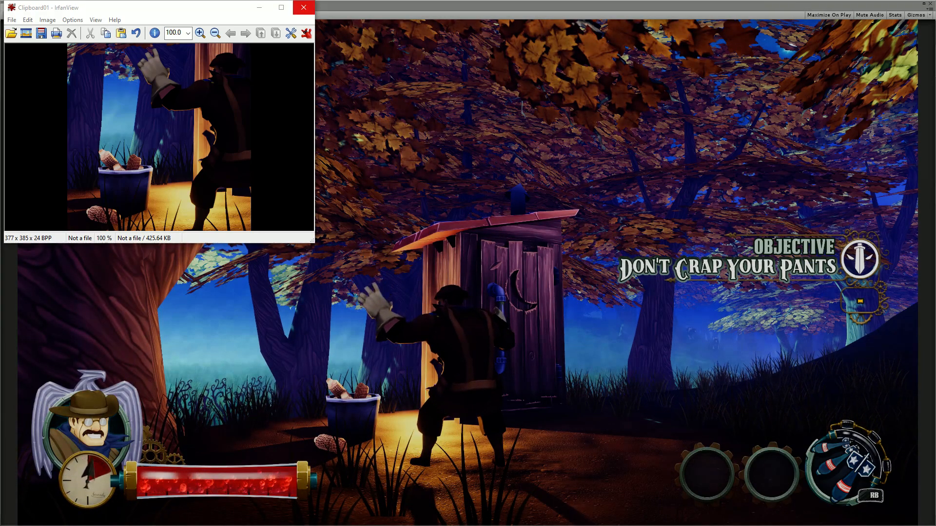
click(303, 7)
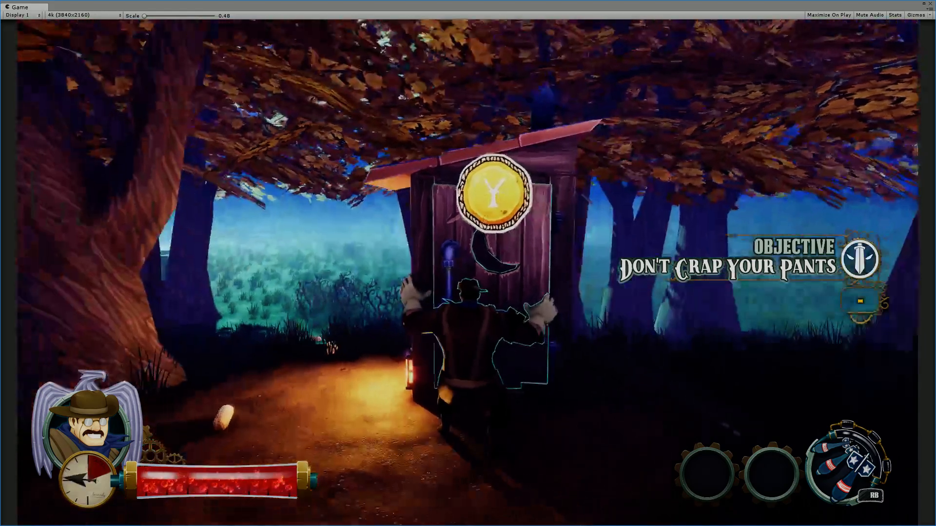
Pause the game, set the Game view back to 720p (1280x720), and move its restored window off the editor
key(Escape)
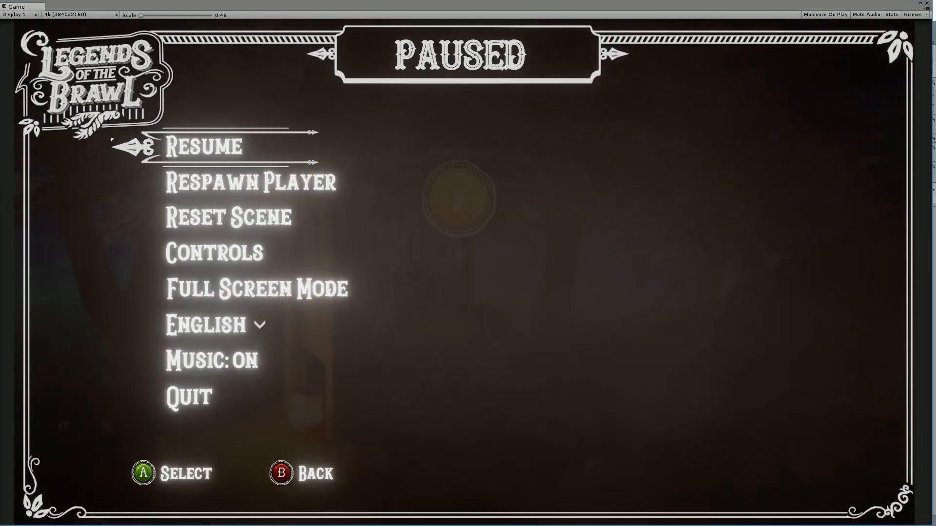
click(81, 15)
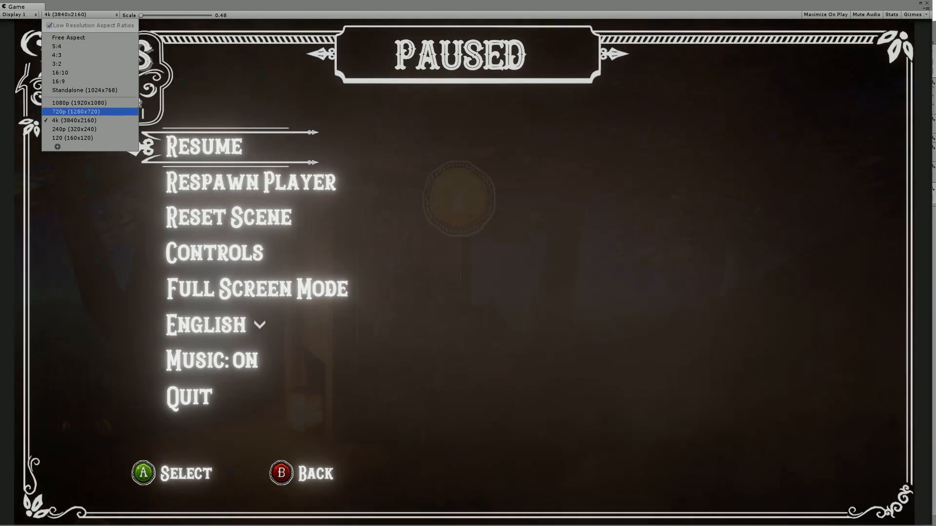
click(87, 110)
click(920, 3)
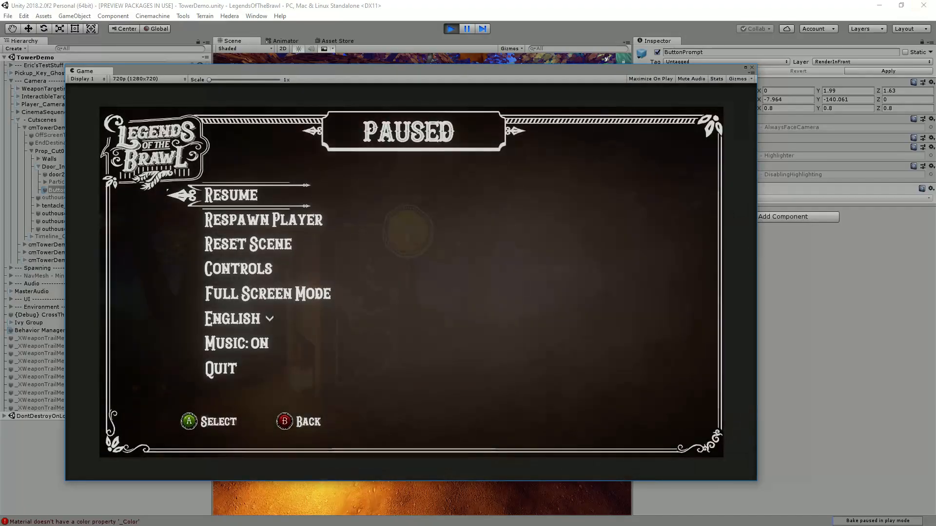
drag(487, 70, 935, 120)
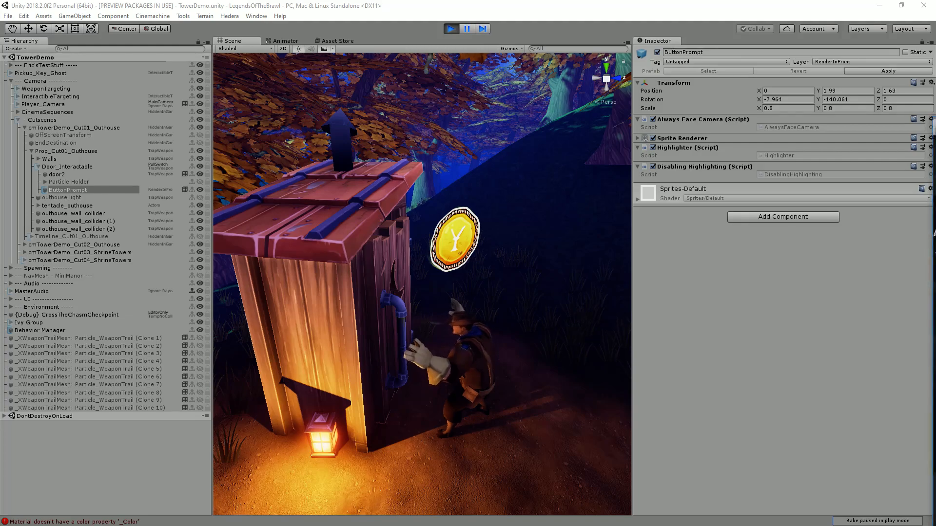
Clear the hierarchy selection and stop Play mode
click(105, 468)
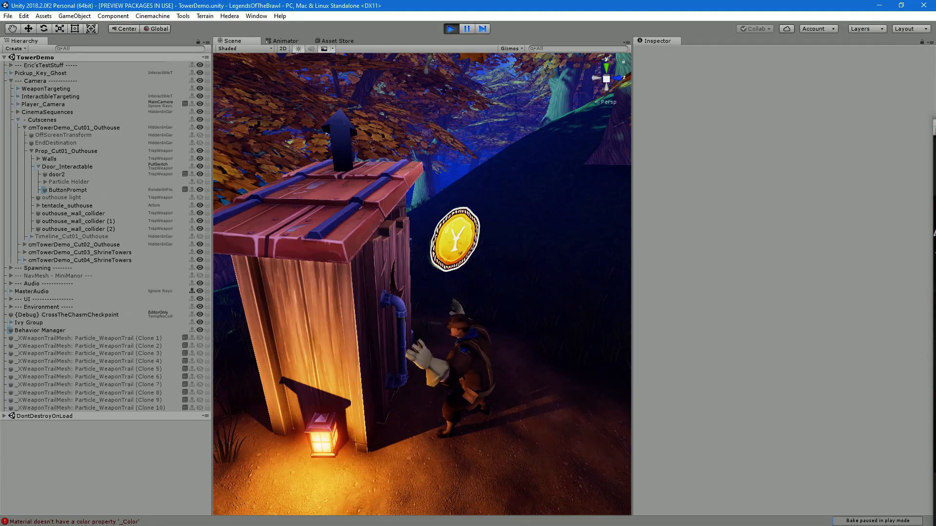
key(ctrl+p)
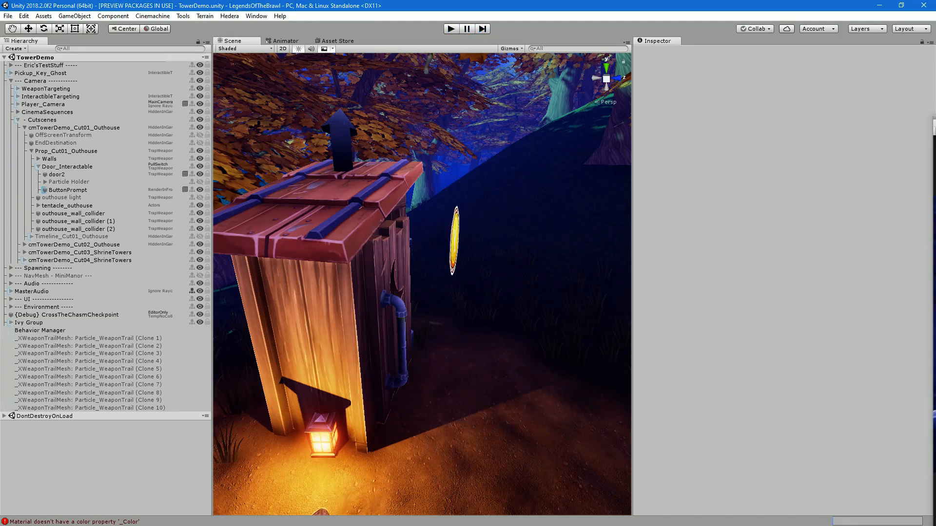
Select the outhouse's door2 object and toggle its visibility off and back on to identify the door mesh
click(336, 302)
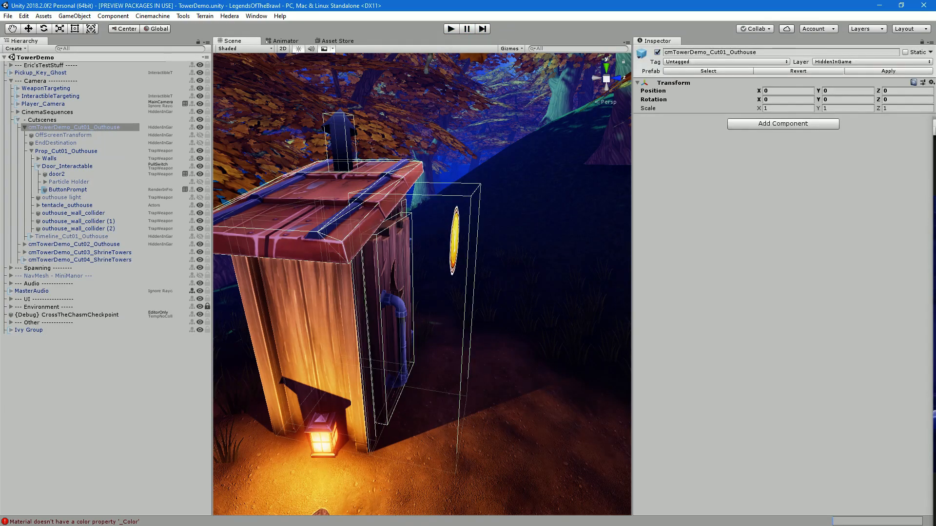
click(390, 302)
alt+drag(390, 302, 278, 283)
scroll(307, 312, up, 3)
middle_drag(312, 293, 417, 283)
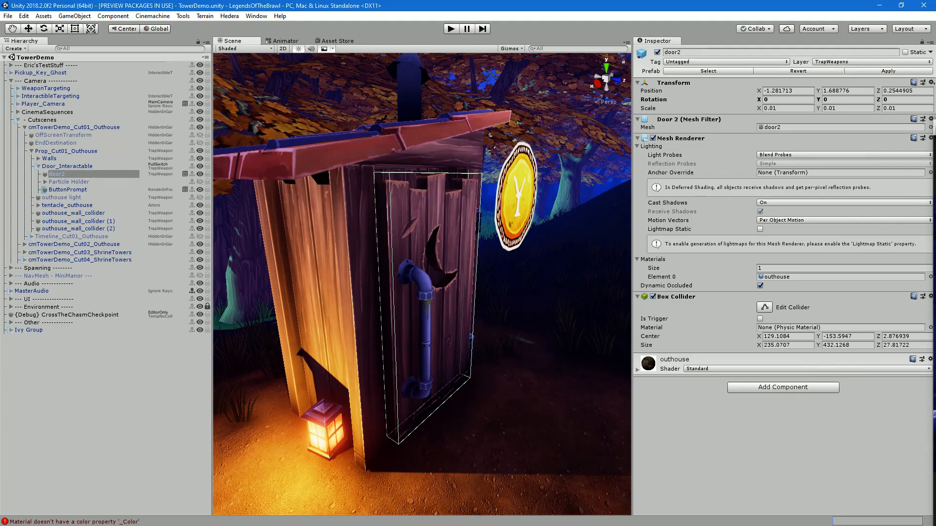
click(199, 174)
click(199, 174)
Inspect door2's mesh asset, the cmTowerDemo_Cut01_Outhouse root and door2's components, and clear the selection
click(809, 127)
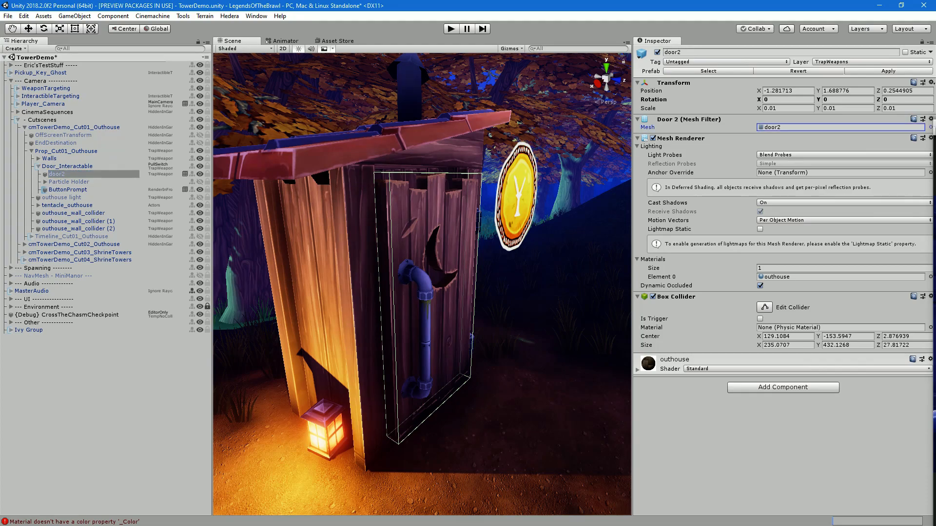
double_click(809, 127)
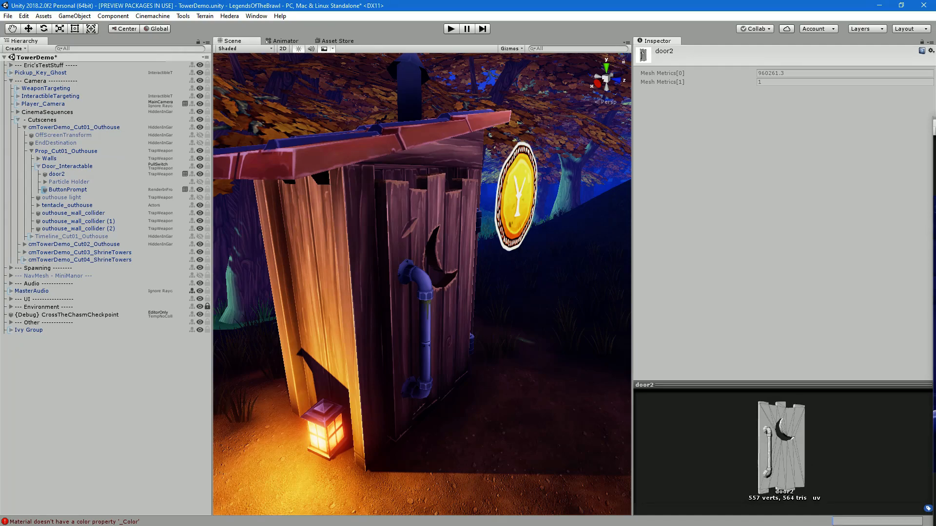
click(73, 127)
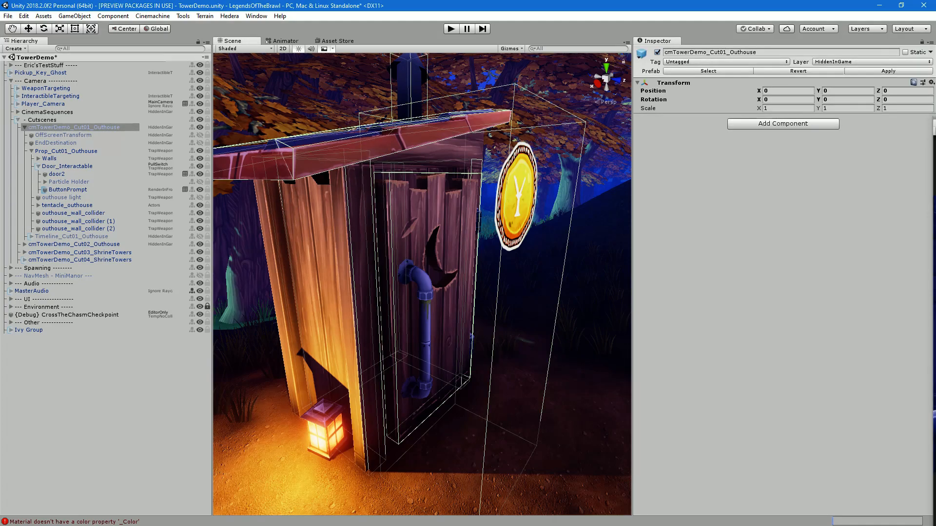
click(56, 174)
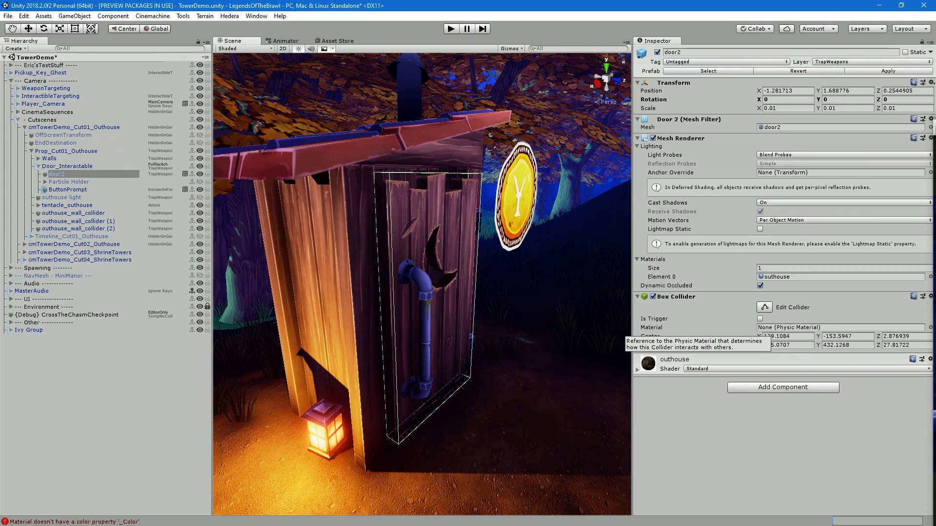
key(Escape)
right_drag(422, 283, 402, 285)
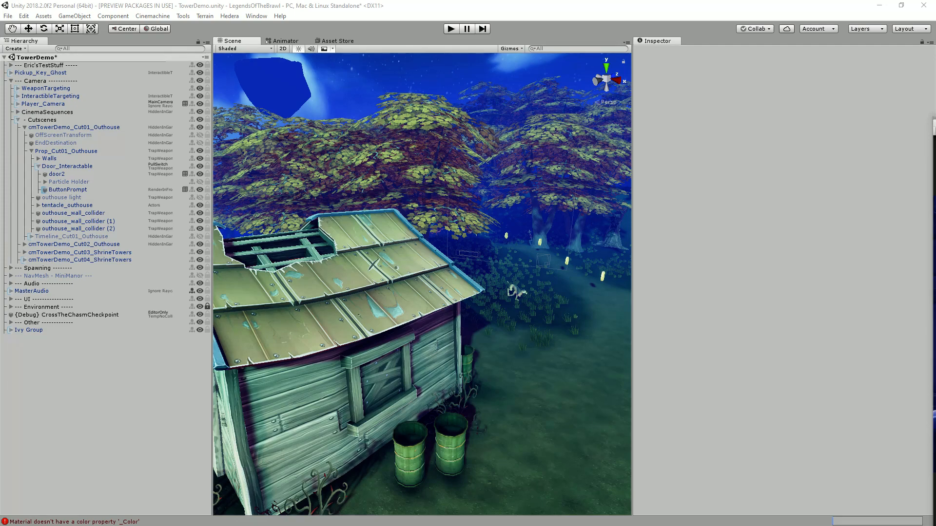
Switch to the browser, close the surplus tabs, and bring up the Trello to-do card of the LOB weekly board
key(alt+Tab)
click(819, 8)
click(819, 8)
click(819, 8)
click(819, 7)
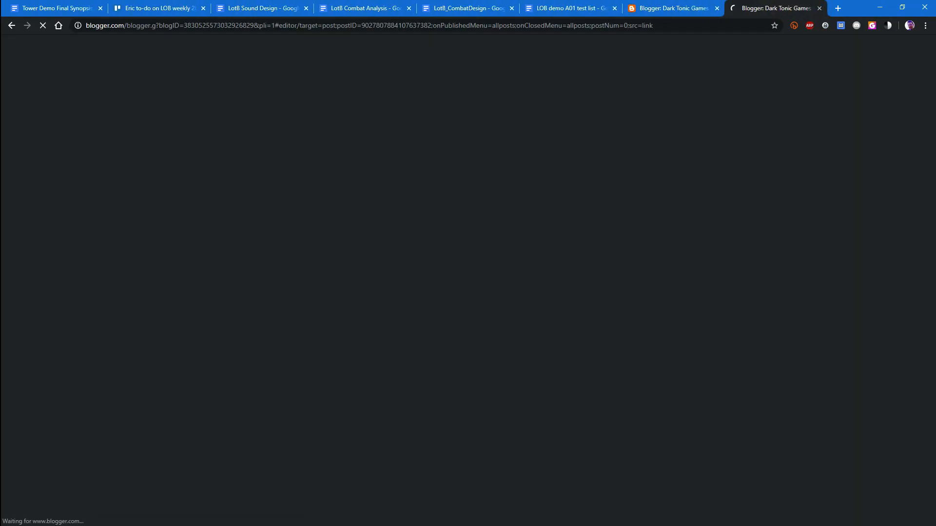
click(156, 8)
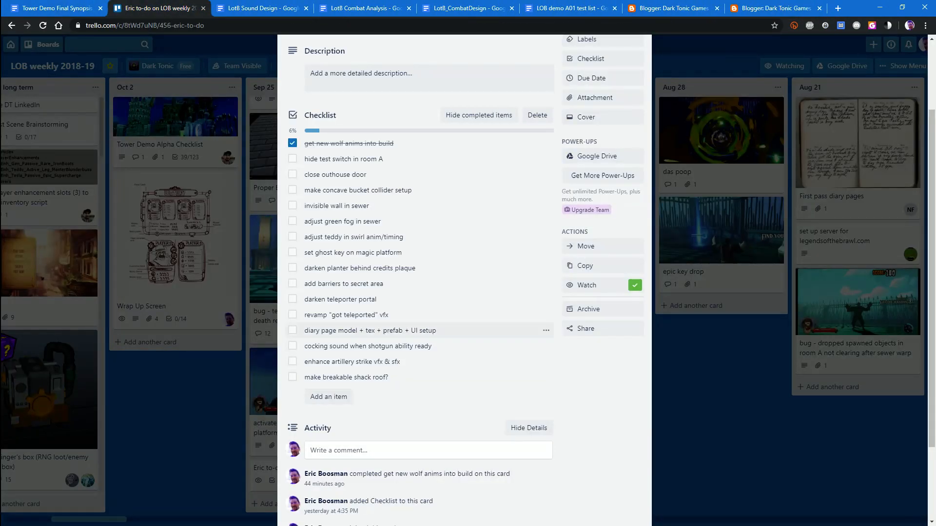
Check off "close outhouse door", "hide test switch in room A", "make concave bucket collider setup" and "set ghost key on magic platform"
click(292, 175)
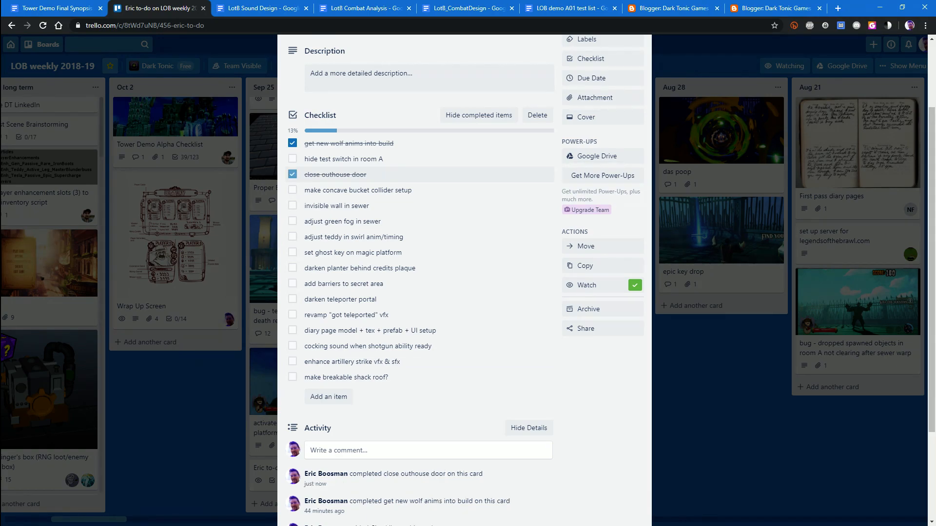
click(292, 159)
click(293, 190)
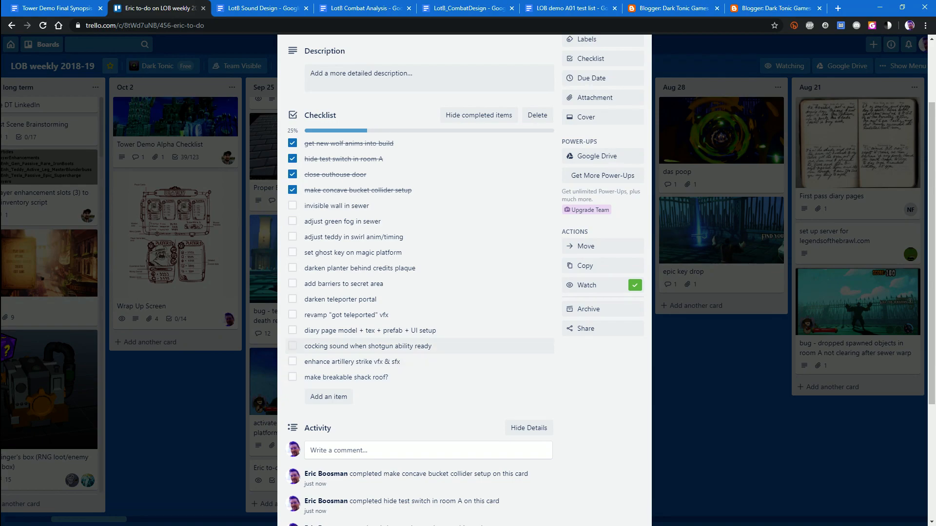
click(292, 253)
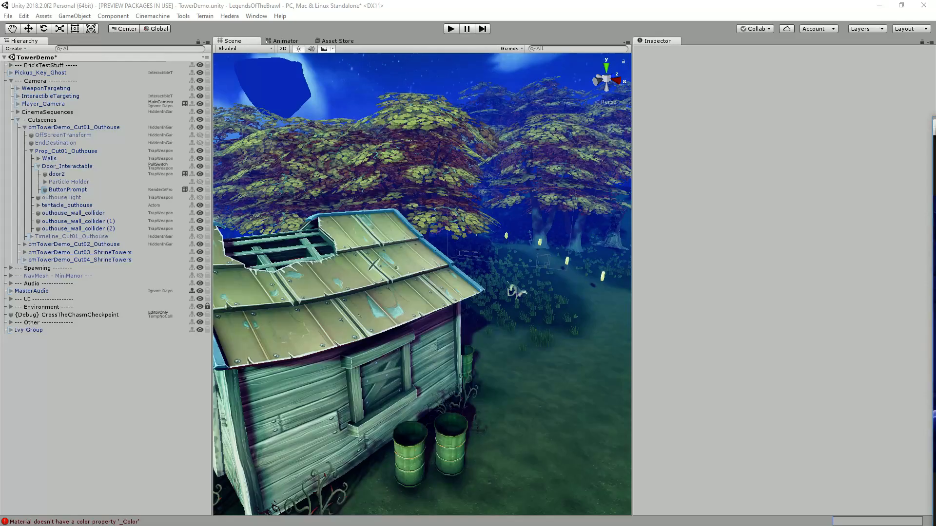
Back in Unity, duplicate the sewer wall block Floor-50x10 (1) and move the copy along Z to 3.67
right_drag(422, 284, 351, 273)
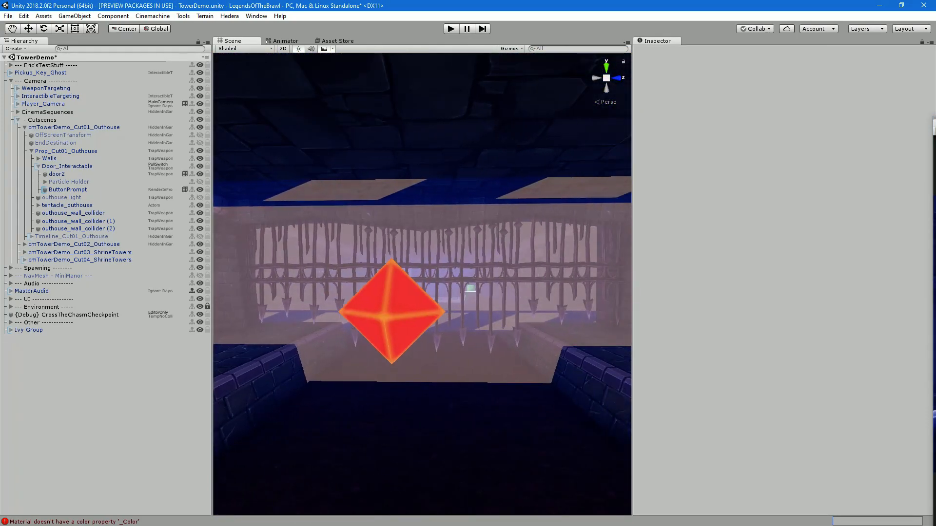
scroll(422, 284, down, 8)
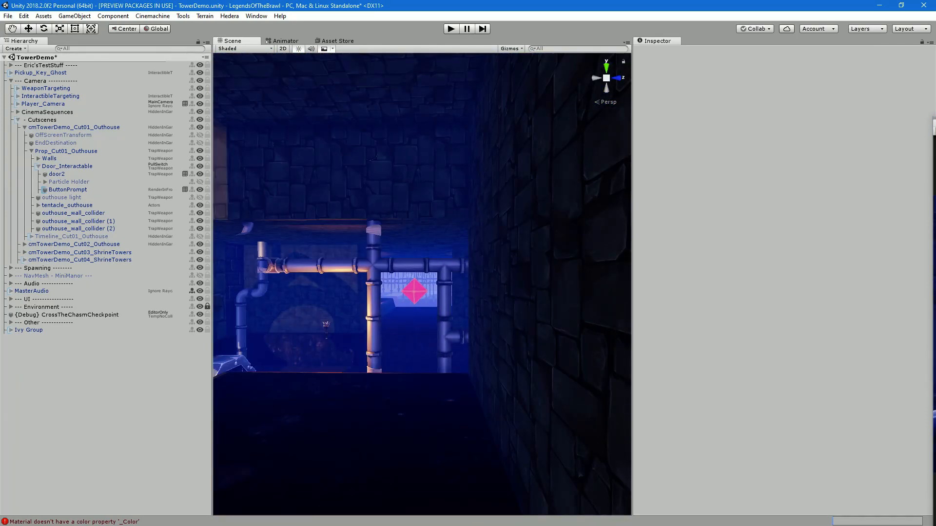
scroll(422, 285, up, 6)
middle_drag(488, 312, 225, 242)
scroll(422, 284, up, 4)
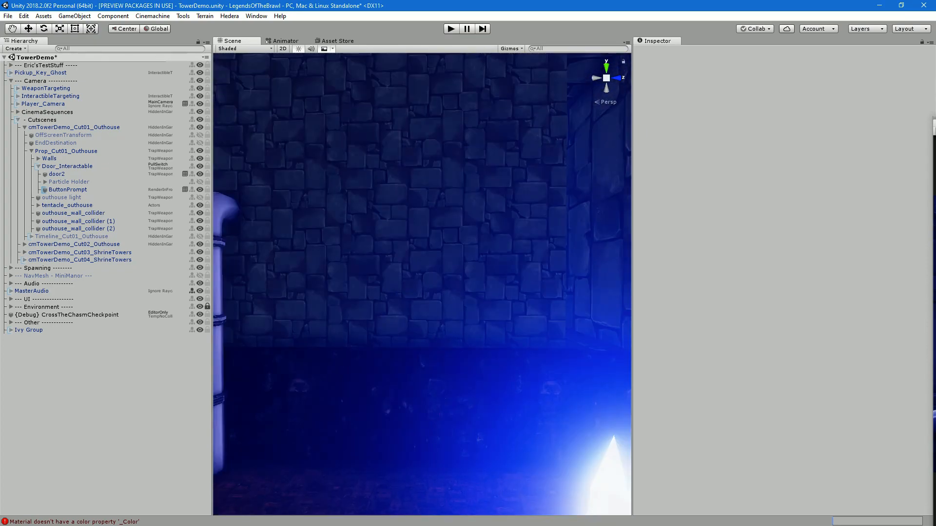
right_drag(390, 284, 446, 284)
middle_drag(446, 263, 387, 363)
click(341, 292)
right_drag(341, 292, 313, 294)
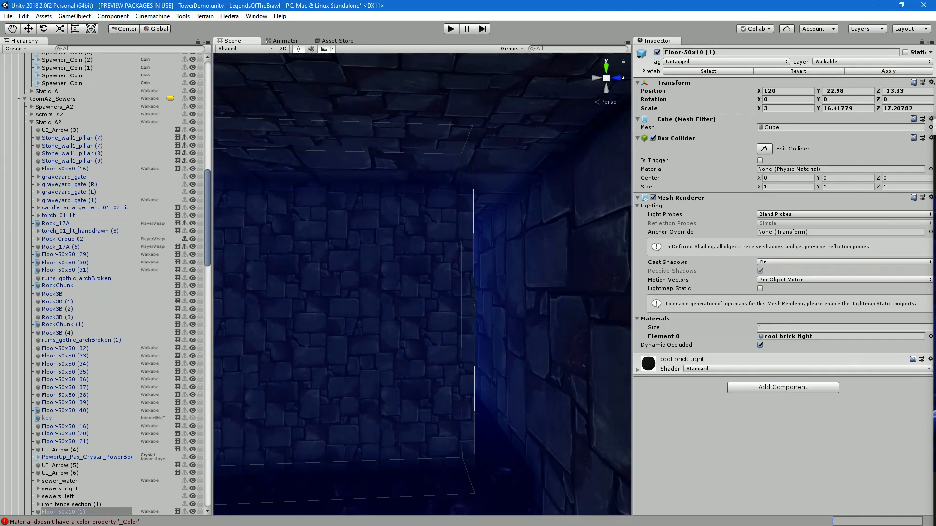
key(ctrl+d)
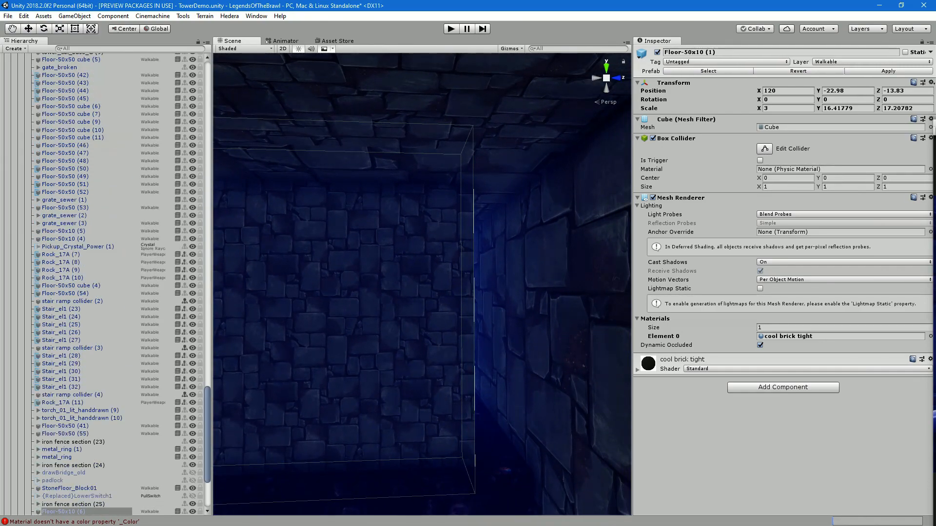
key(f)
key(w)
drag(441, 303, 603, 303)
scroll(603, 303, up, 5)
Shift the duplicated sewer wall block along Z to 3.37 so it lines up with the original
right_drag(604, 303, 604, 299)
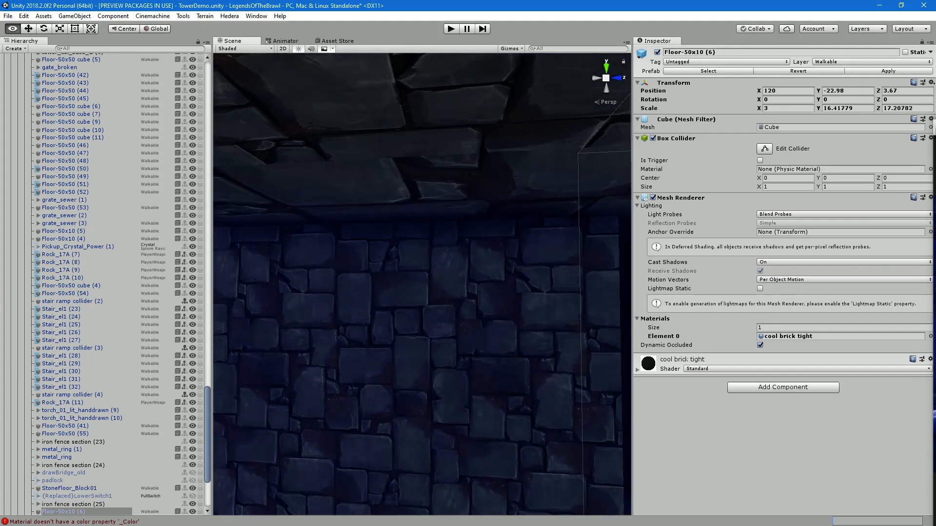
key(s)
key(d)
key(q)
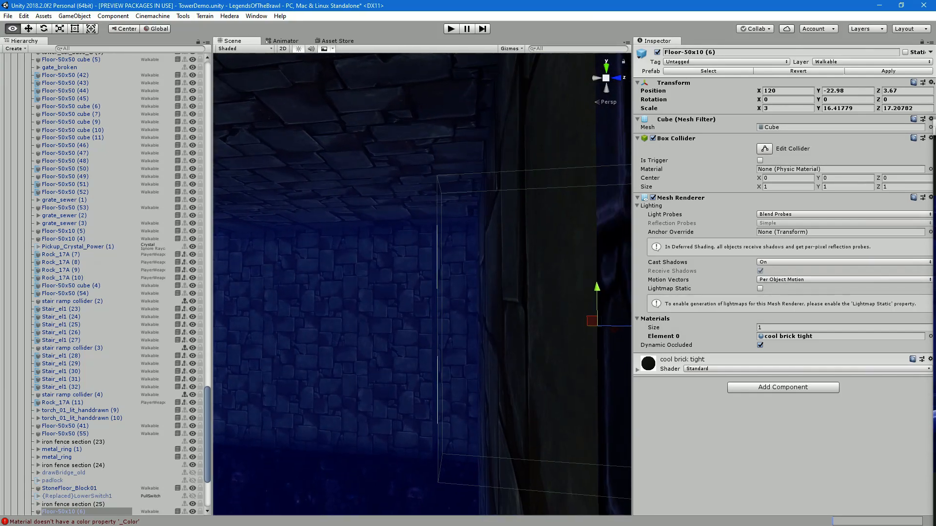
key(d)
drag(562, 328, 557, 329)
Examine how the duplicated wall block meets the adjoining sewer walls, with the transform handles set to local orientation
scroll(557, 329, up, 2)
scroll(556, 328, up, 2)
scroll(556, 329, down, 2)
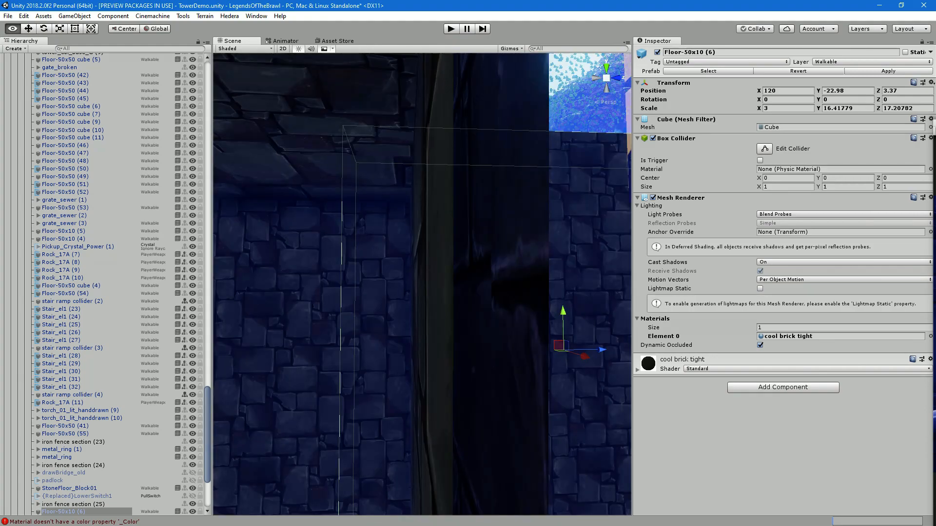
key(f)
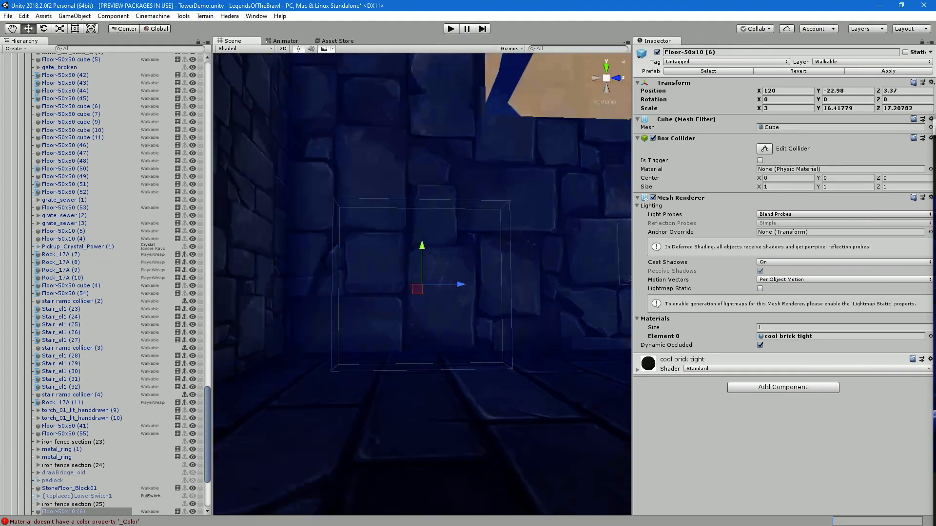
scroll(422, 284, up, 5)
alt+drag(422, 293, 565, 288)
right_drag(565, 287, 511, 273)
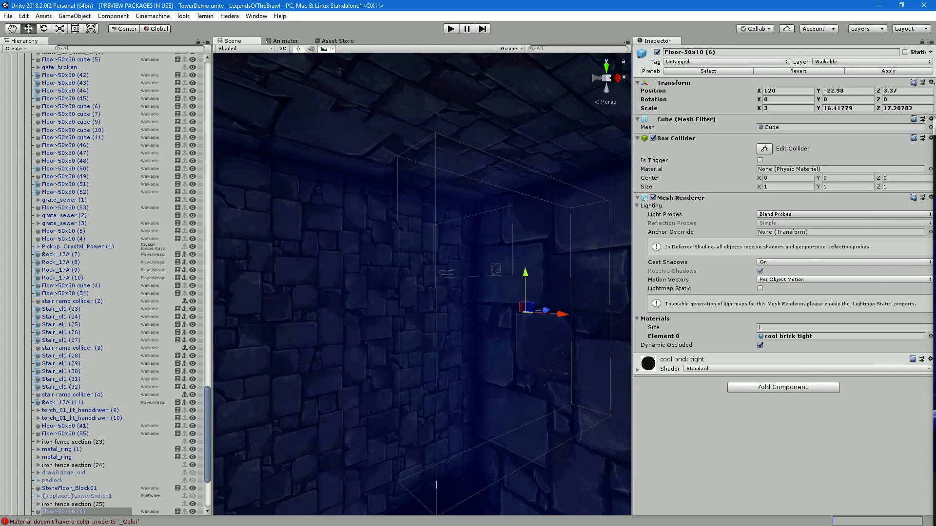
scroll(512, 273, up, 4)
alt+drag(512, 272, 381, 274)
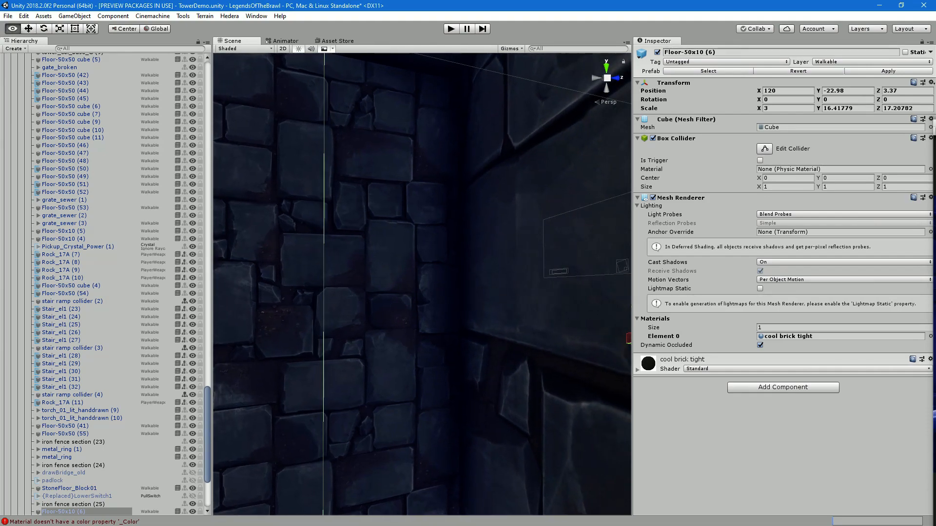
right_drag(380, 274, 389, 292)
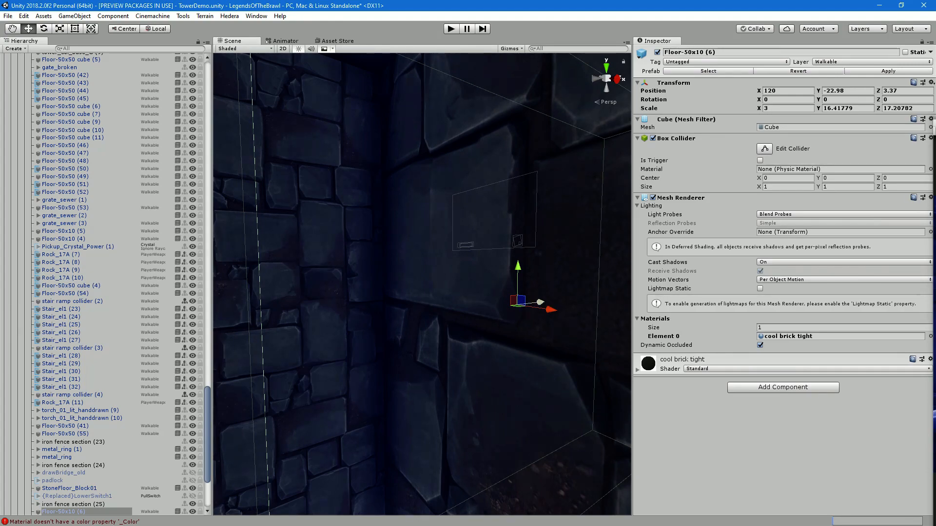
drag(540, 302, 540, 303)
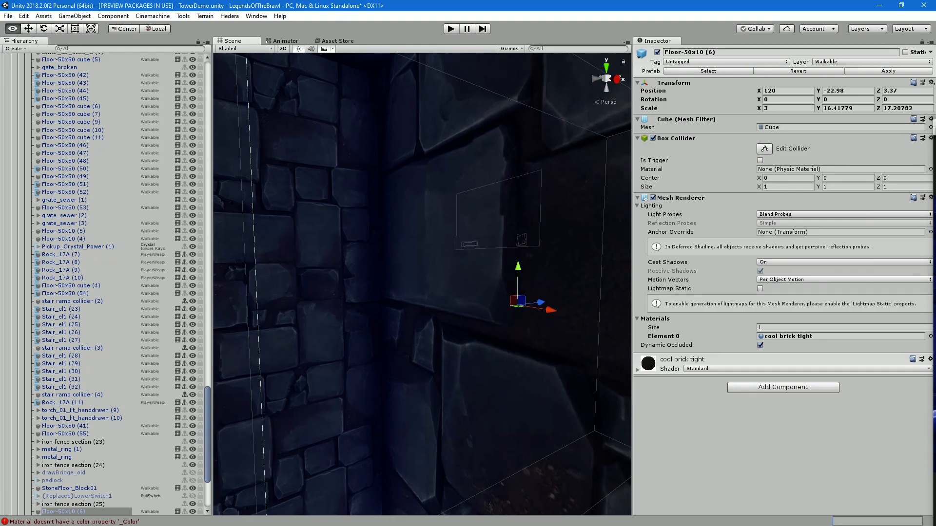
Inspect the duplicated wall block from the corner and from the glowing crystal side of the sewer
right_drag(540, 302, 507, 294)
alt+drag(507, 294, 484, 306)
scroll(483, 302, down, 3)
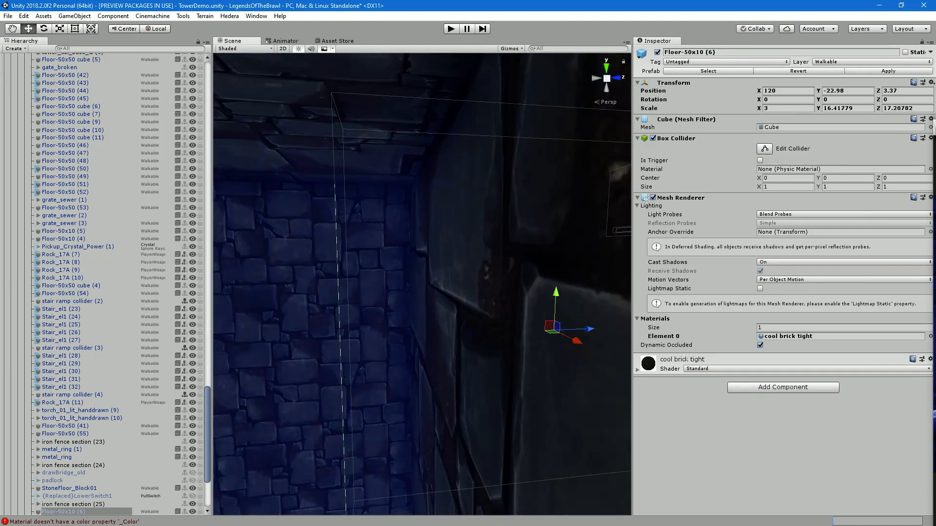
key(s)
right_drag(483, 302, 502, 321)
key(e)
alt+drag(502, 322, 531, 236)
scroll(483, 166, down, 3)
scroll(463, 210, up, 3)
scroll(463, 210, down, 2)
middle_drag(312, 380, 487, 273)
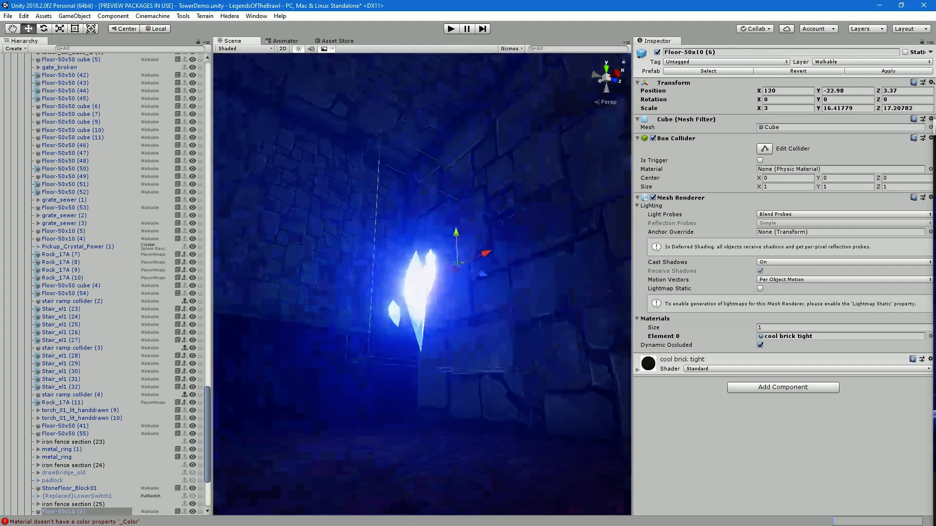
scroll(463, 273, up, 5)
alt+drag(463, 273, 526, 268)
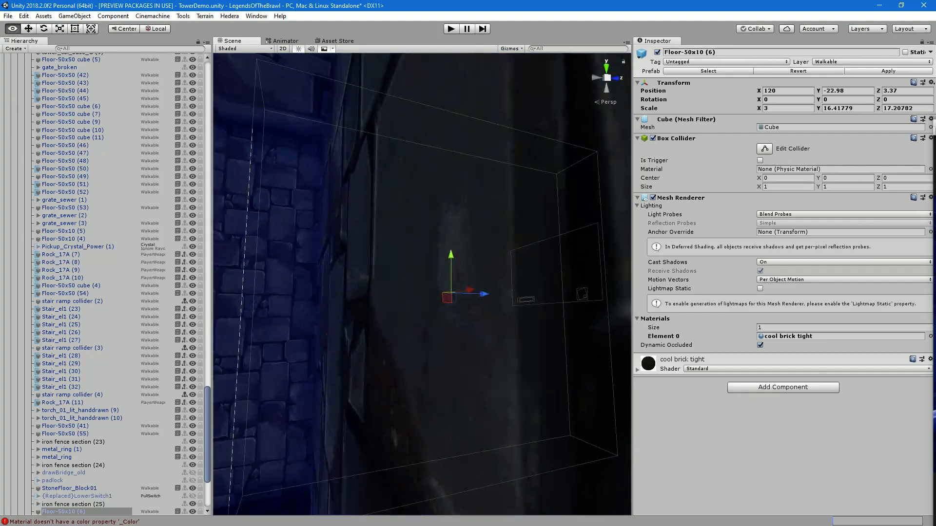
Disable the Box Collider on the duplicated wall block and check the passage behind it
middle_drag(443, 282, 520, 300)
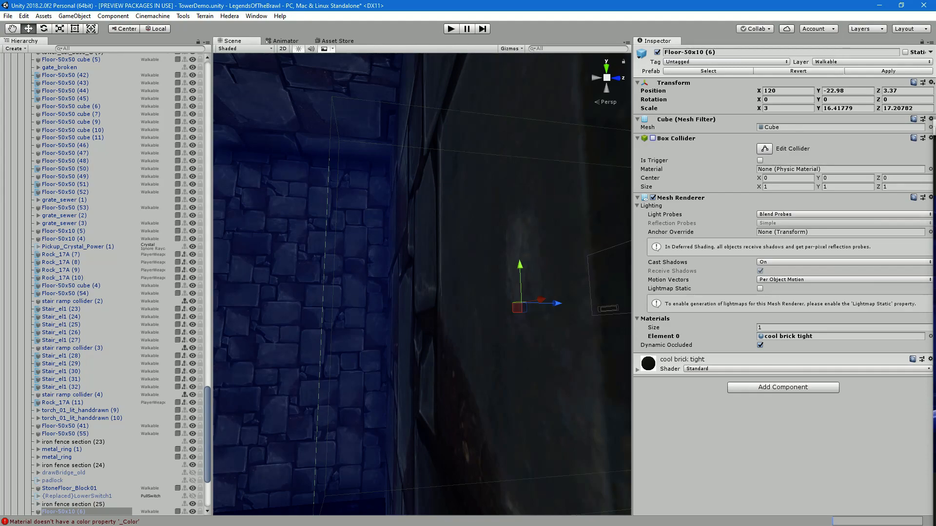
alt+drag(439, 278, 553, 300)
middle_drag(553, 300, 386, 141)
alt+drag(488, 292, 317, 248)
scroll(422, 283, up, 8)
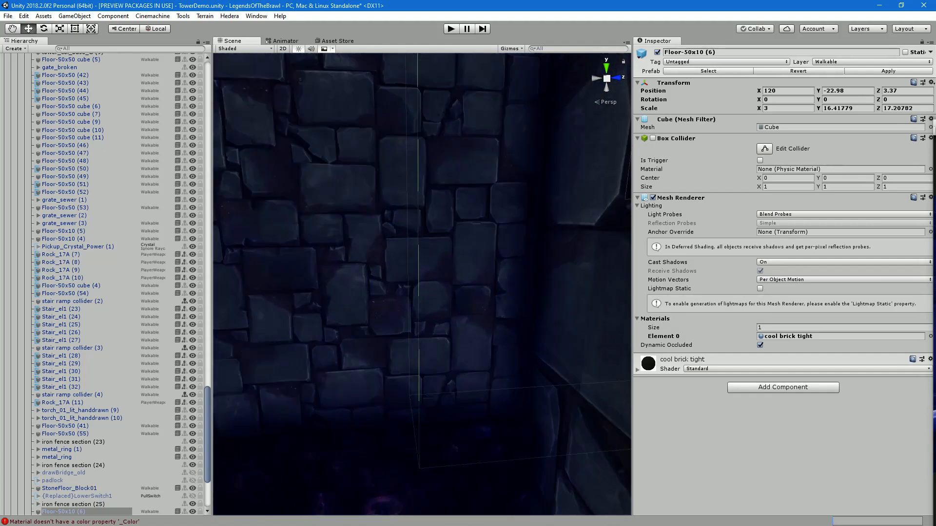
scroll(422, 283, up, 5)
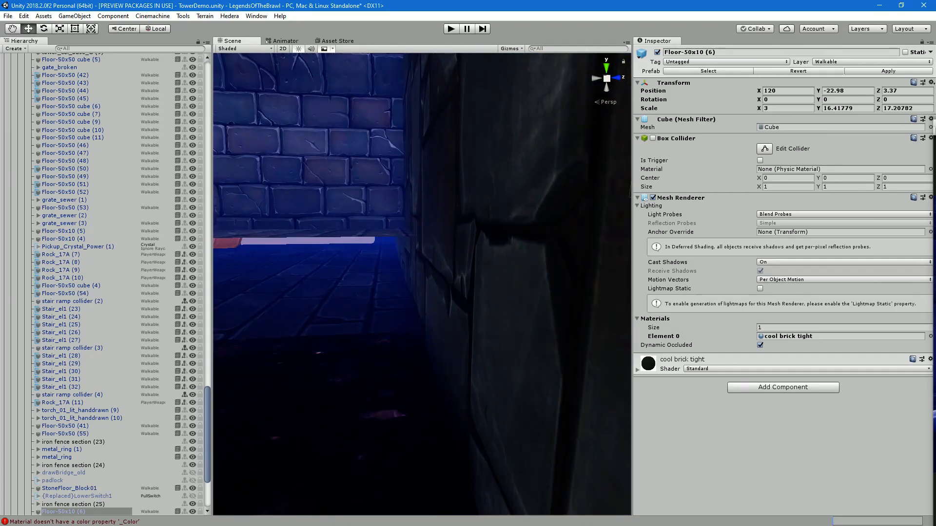
scroll(422, 282, down, 6)
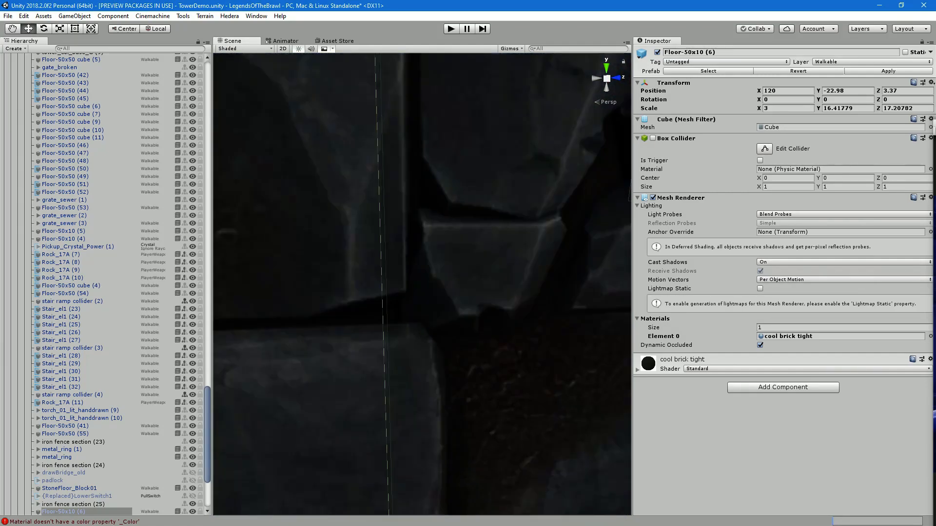
scroll(422, 283, up, 2)
middle_drag(422, 283, 361, 273)
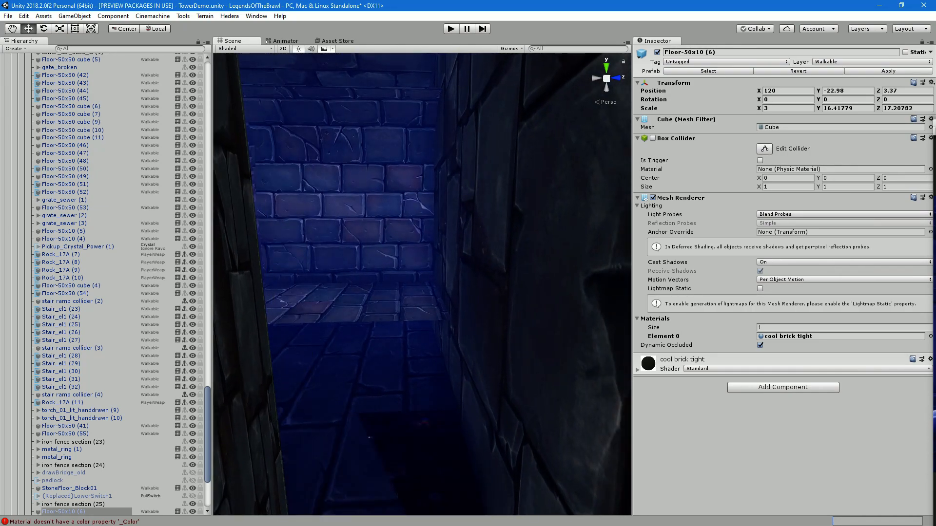
Select the CoinSpawner object that holds the coin floating in front of the broken gothic arch in the sewer
right_drag(487, 282, 239, 283)
middle_drag(273, 283, 456, 290)
alt+drag(456, 290, 263, 331)
scroll(422, 283, up, 4)
middle_drag(594, 220, 449, 220)
click(472, 217)
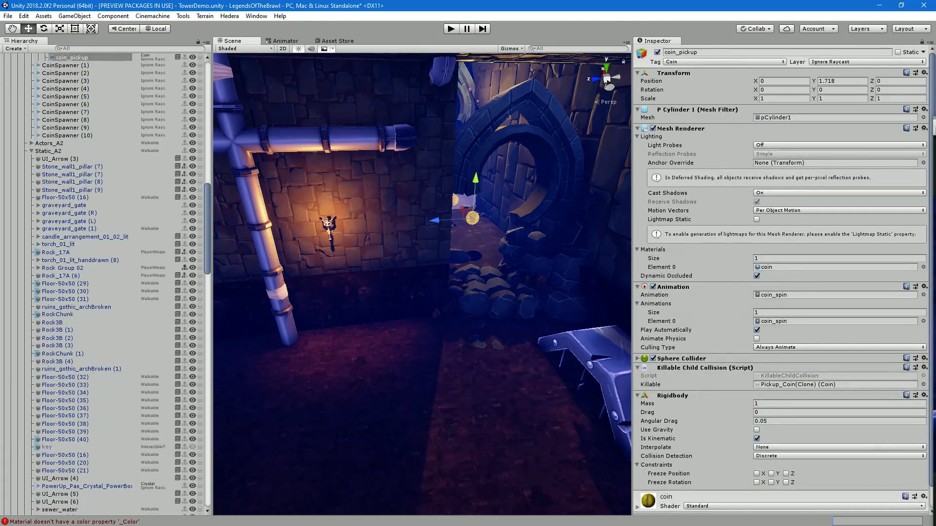
click(60, 159)
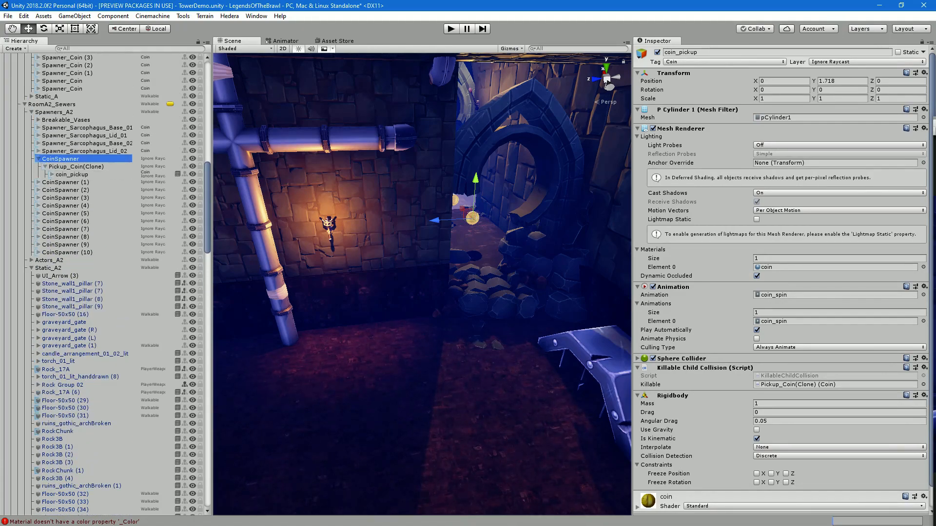
click(39, 159)
Duplicate the CoinSpawner and move the copy into the narrow passage, to X 116.51 and Z -2.13
right_drag(439, 244, 375, 244)
scroll(375, 244, down, 2)
scroll(375, 244, up, 2)
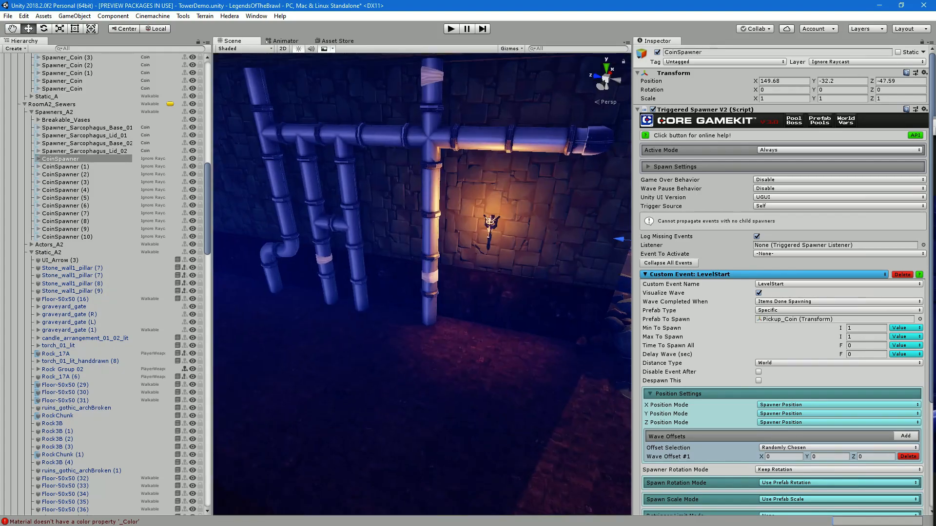
key(f)
key(ctrl+d)
drag(558, 262, 251, 312)
right_drag(251, 312, 129, 312)
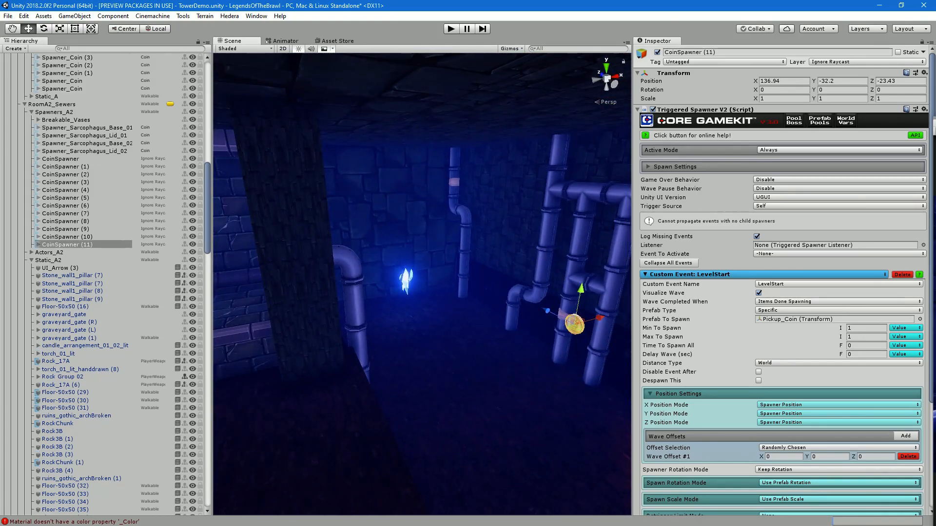
drag(574, 325, 249, 274)
key(f)
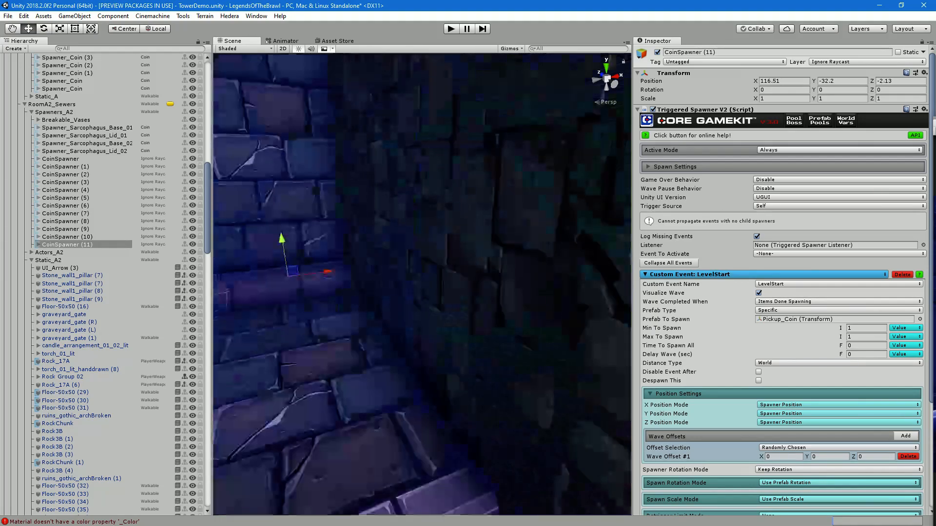
From a side view, shift the duplicated coin spawner to Z -4 and raise it to Y -29.24
click(615, 84)
click(596, 78)
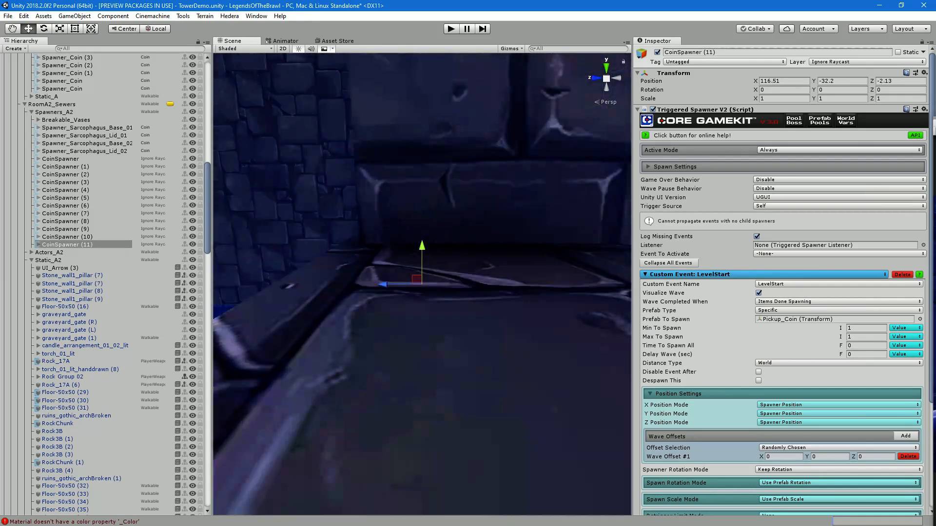
middle_drag(422, 284, 365, 303)
scroll(422, 284, up, 3)
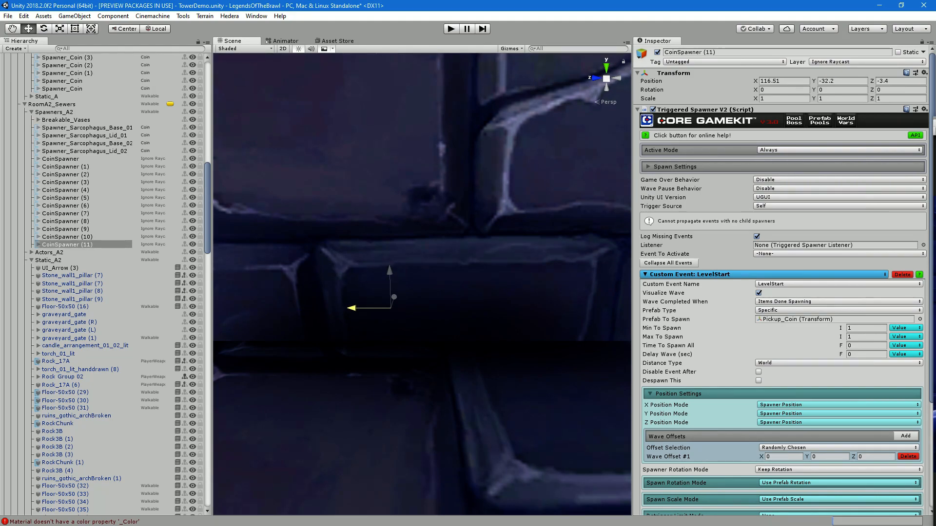
scroll(422, 284, up, 5)
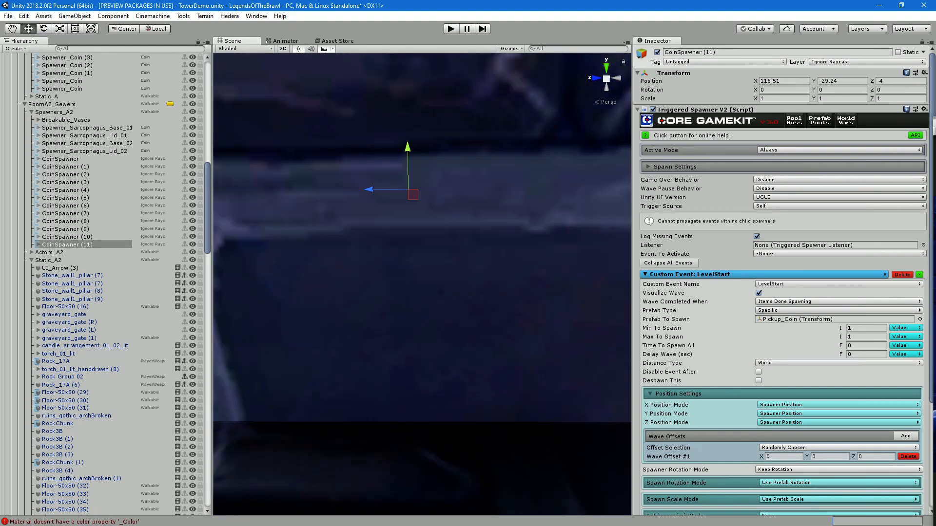
Nudge the coin spawner to Z -4.04 so the coin sits between the walls of the dark passage
right_drag(421, 284, 263, 307)
key(f)
alt+drag(421, 284, 273, 293)
right_drag(421, 284, 351, 253)
alt+drag(390, 273, 351, 253)
scroll(422, 285, down, 5)
scroll(422, 284, down, 4)
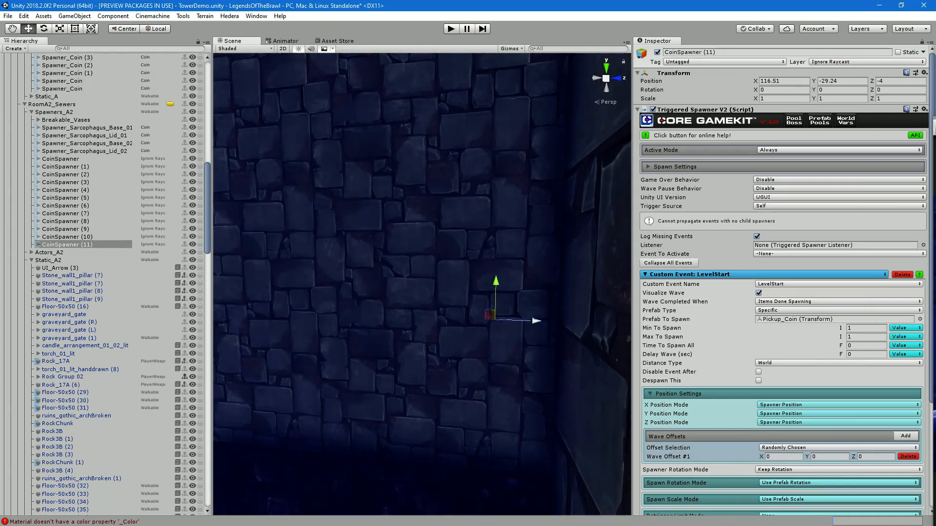
scroll(422, 284, up, 4)
scroll(422, 284, down, 2)
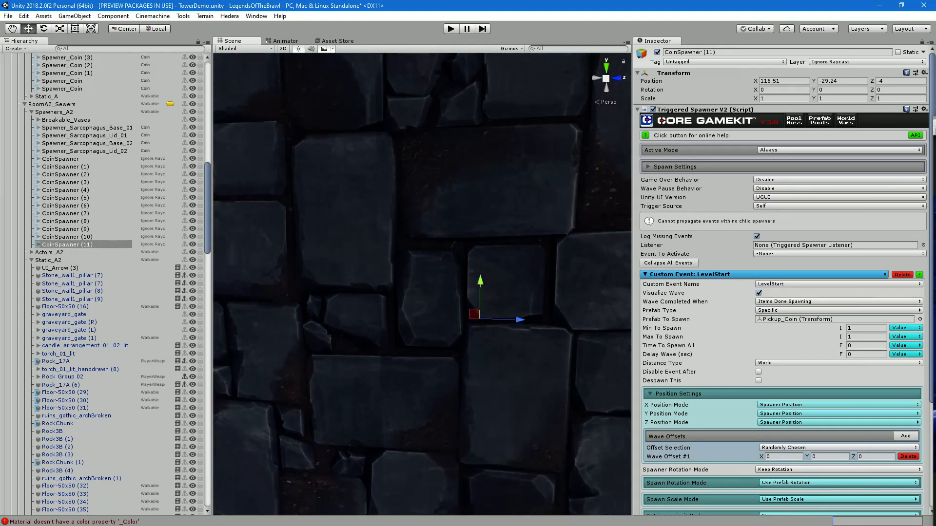
alt+drag(422, 285, 438, 284)
scroll(439, 284, up, 5)
mouse_move(467, 313)
right_down()
mouse_move(477, 315)
mouse_move(463, 320)
mouse_move(476, 312)
right_up()
key(s)
scroll(475, 315, up, 3)
alt+drag(476, 312, 442, 359)
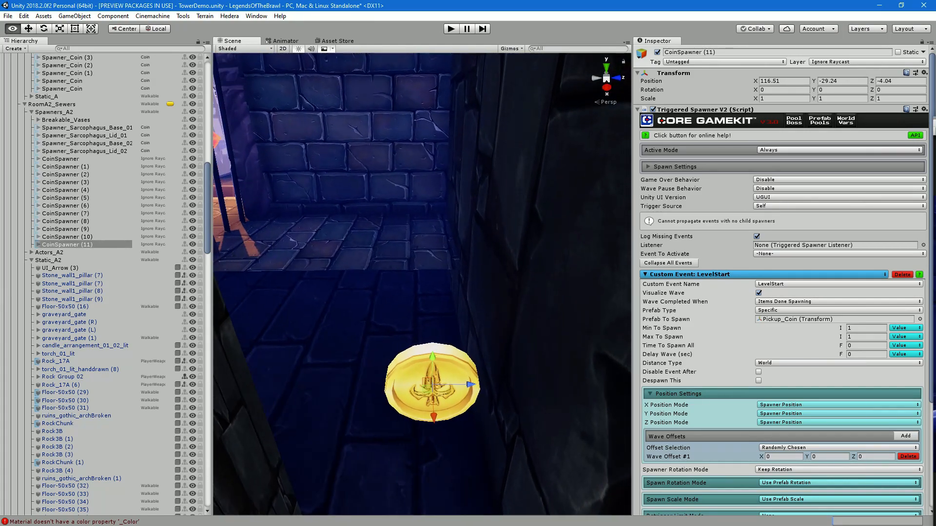
middle_drag(442, 359, 384, 332)
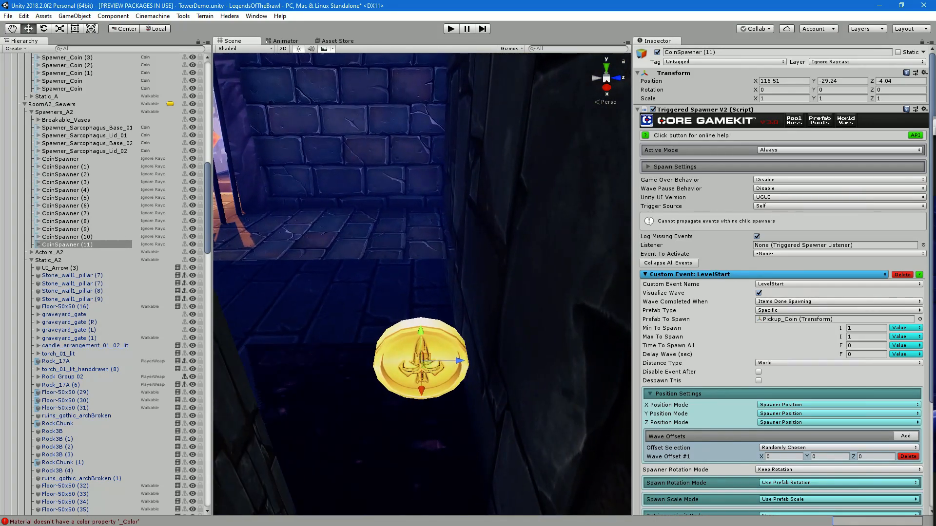
Raise the coin spawner in the passage to Y -27.351, above the floor
click(67, 245)
alt+drag(421, 360, 421, 272)
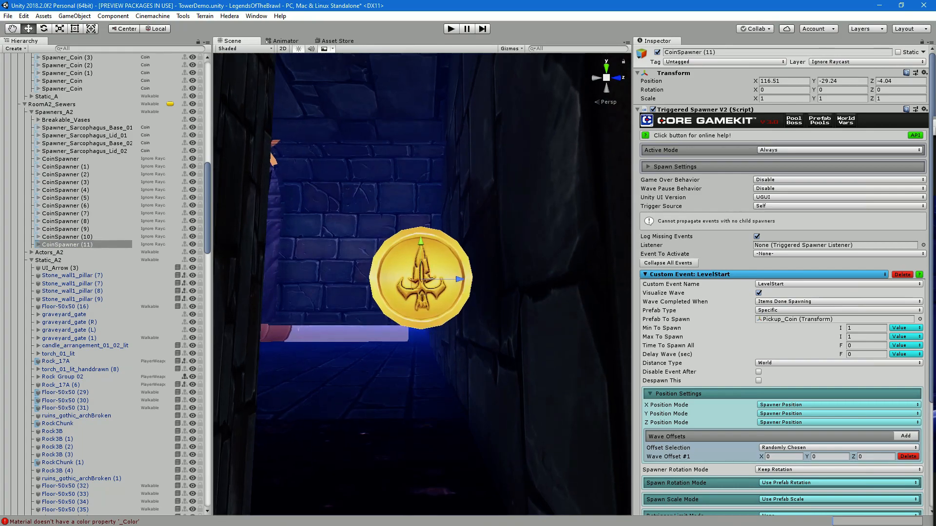
scroll(421, 280, down, 3)
middle_drag(421, 281, 419, 317)
scroll(420, 316, up, 4)
alt+drag(420, 316, 370, 285)
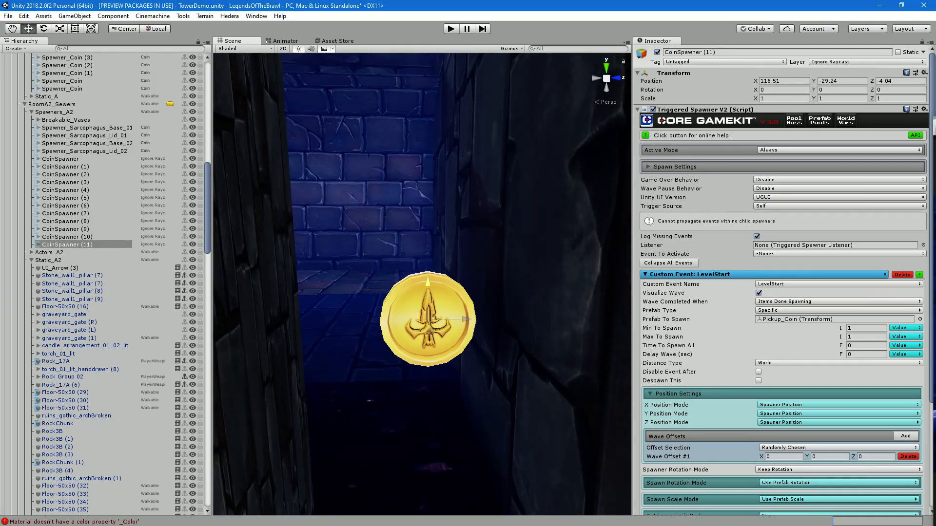
alt+drag(422, 284, 478, 251)
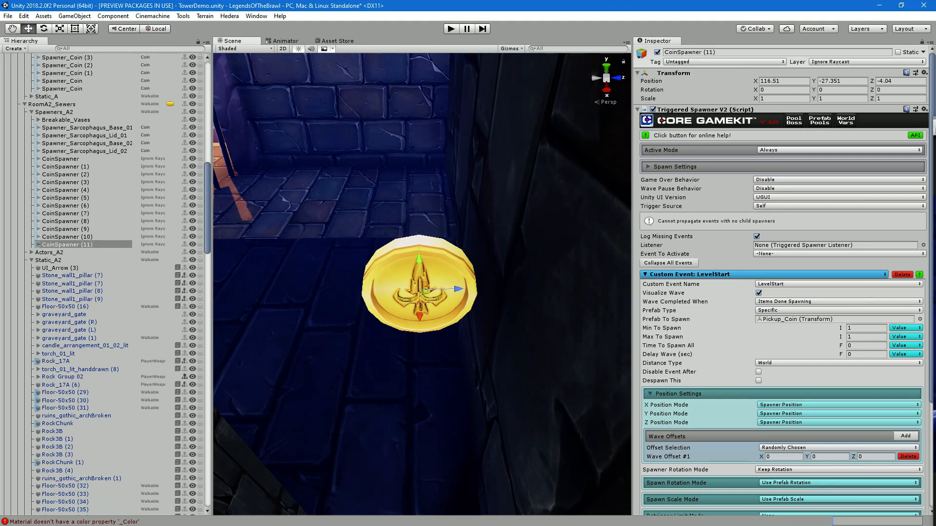
Duplicate the passage's coin spawner and move the copy deeper along the passage to X 111.51
key(ctrl+d)
drag(419, 290, 418, 201)
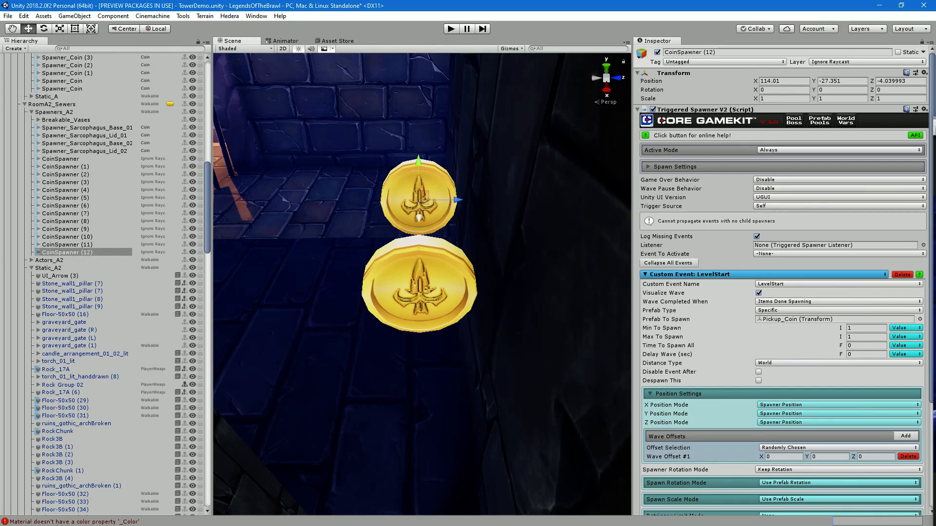
middle_drag(419, 219, 418, 322)
drag(408, 321, 411, 256)
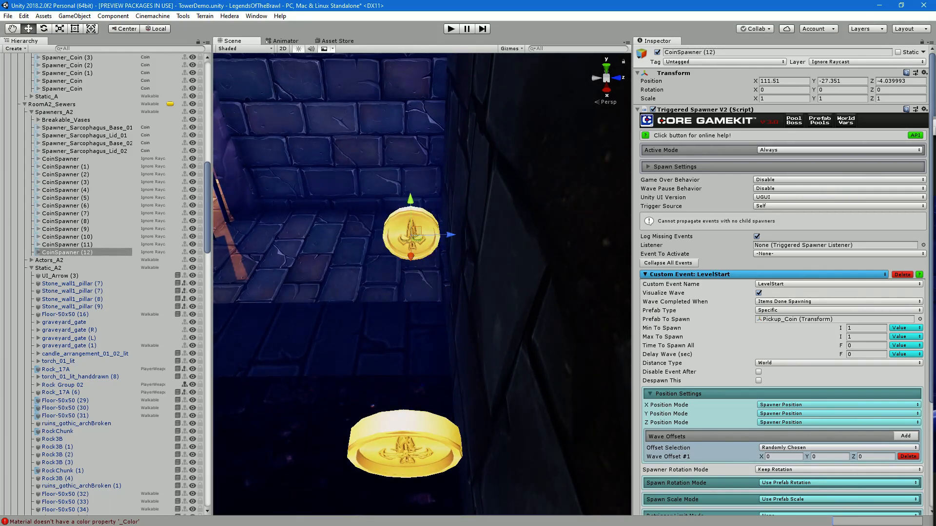
Duplicate the two passage coin spawners together and shift the copies along X to continue the row, with the farthest at X 101.51
key(ctrl+d)
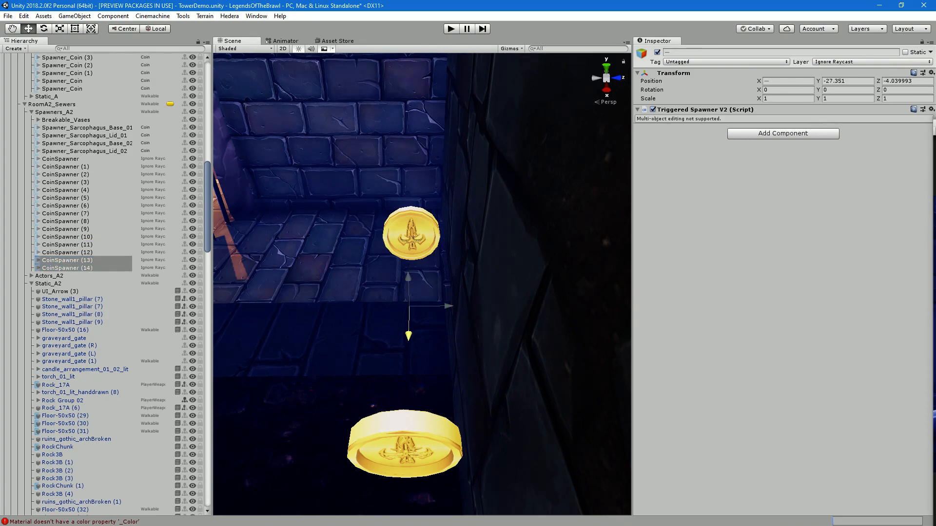
drag(411, 256, 454, 146)
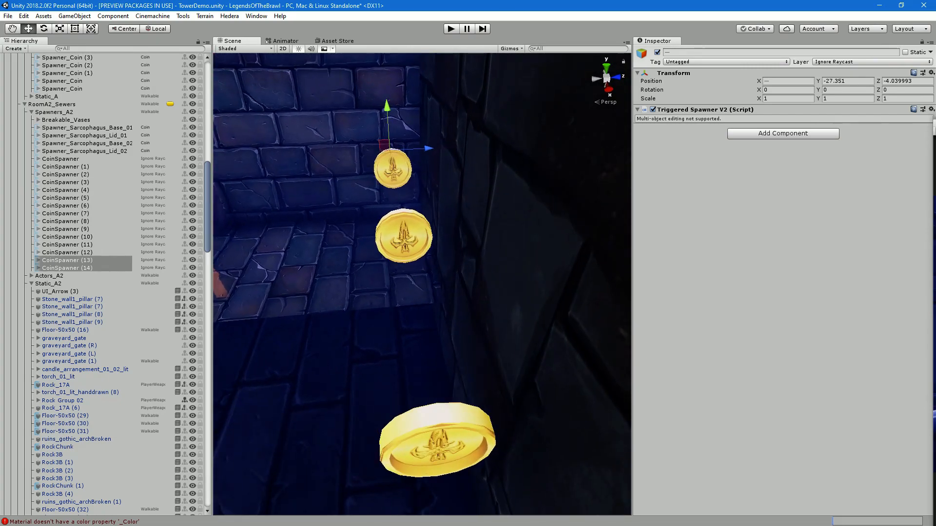
key(f)
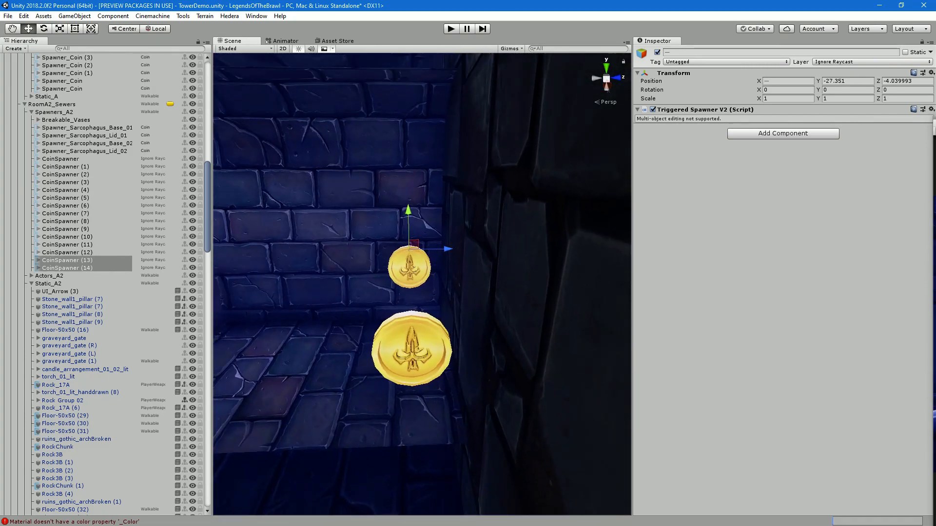
Examine how far the coin row reaches towards the brick wall at the end of the passage
scroll(422, 284, up, 8)
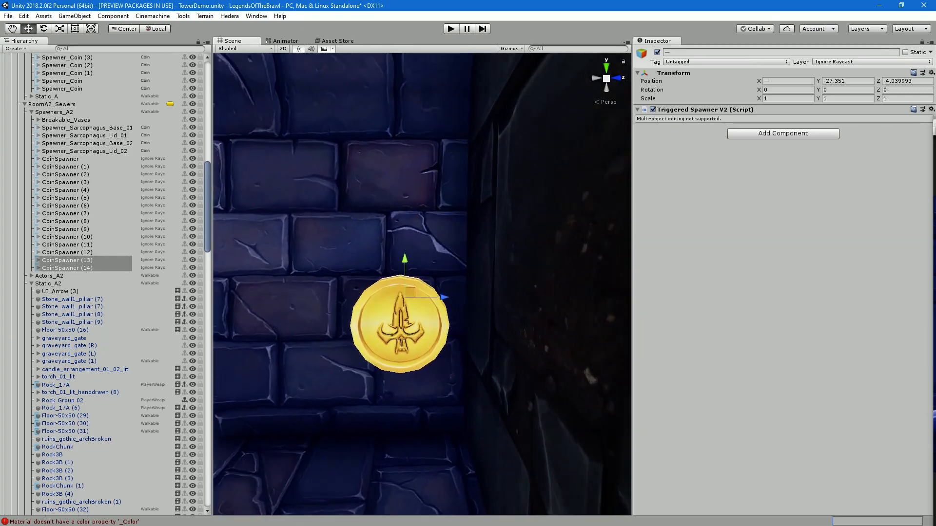
scroll(422, 284, down, 3)
scroll(422, 284, up, 4)
scroll(422, 284, down, 6)
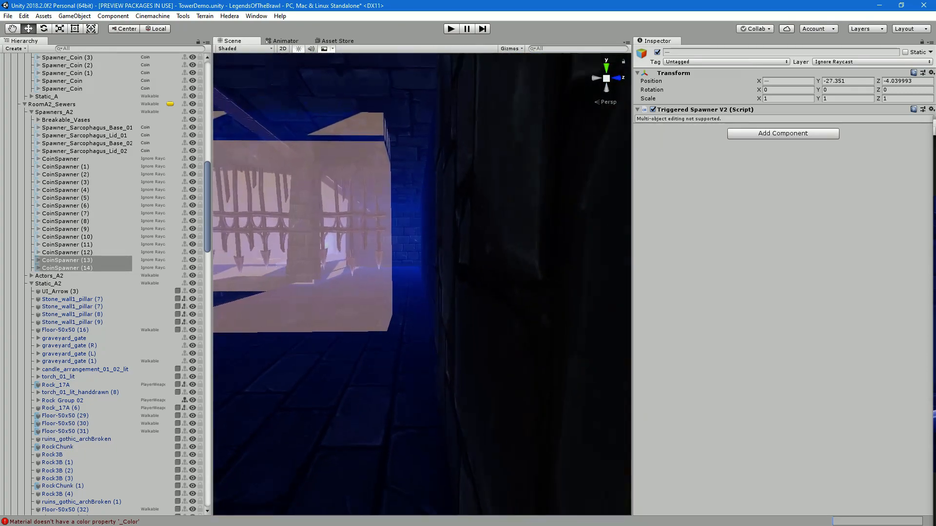
scroll(422, 284, up, 5)
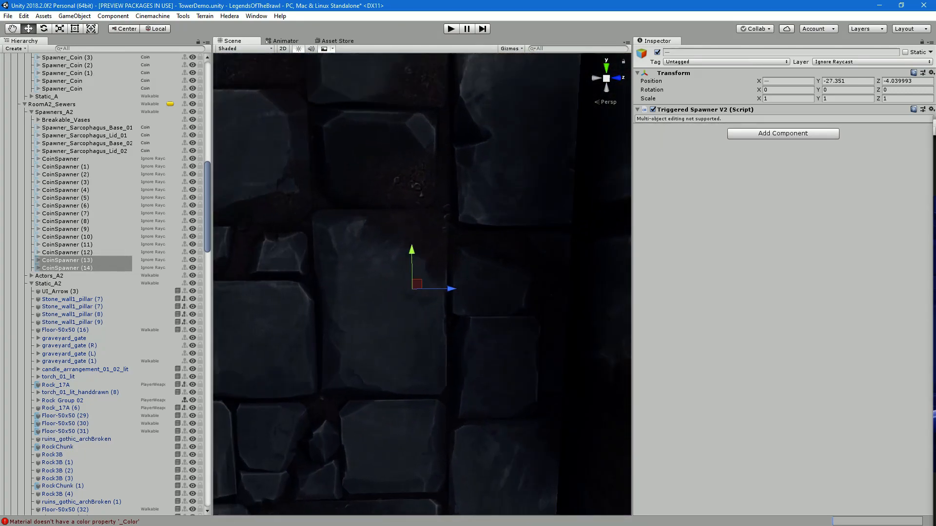
scroll(423, 284, down, 7)
scroll(422, 284, up, 3)
scroll(422, 284, up, 4)
scroll(422, 285, down, 3)
scroll(422, 284, up, 4)
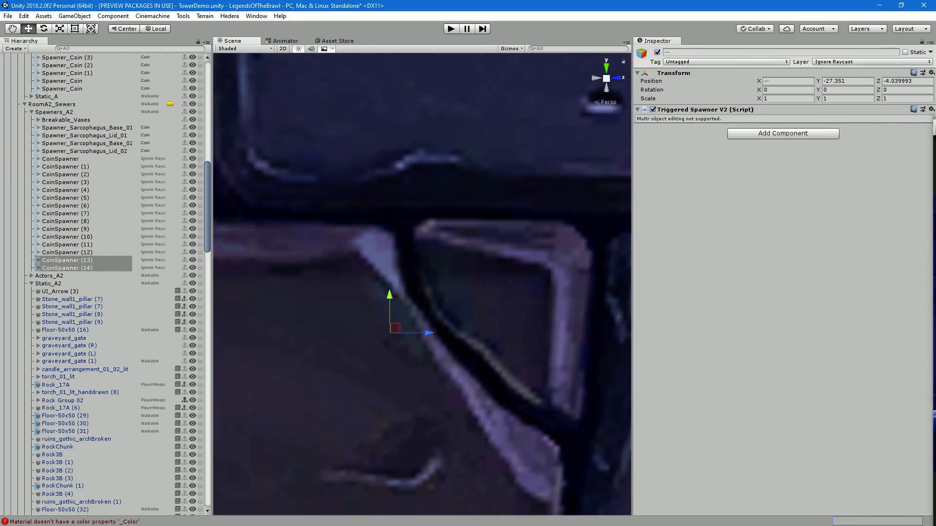
Duplicate CoinSpawner (11) to (14) together and shift the four copies along X to extend the coin row
click(66, 245)
shift+click(67, 276)
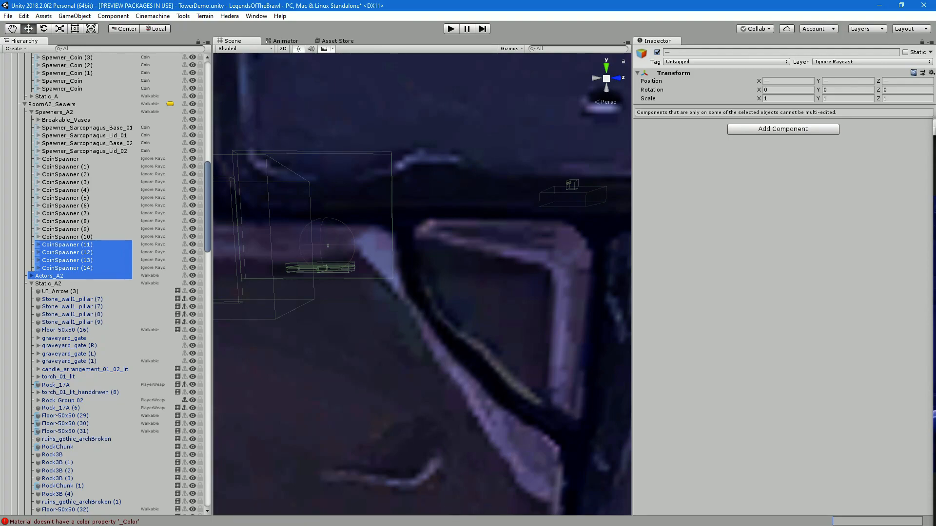
click(63, 276)
click(66, 268)
shift+click(67, 245)
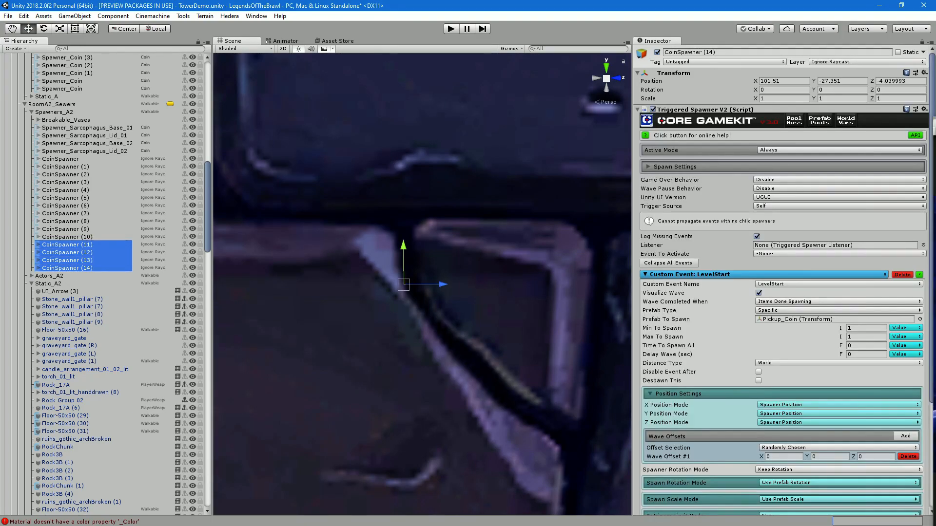
scroll(422, 285, down, 5)
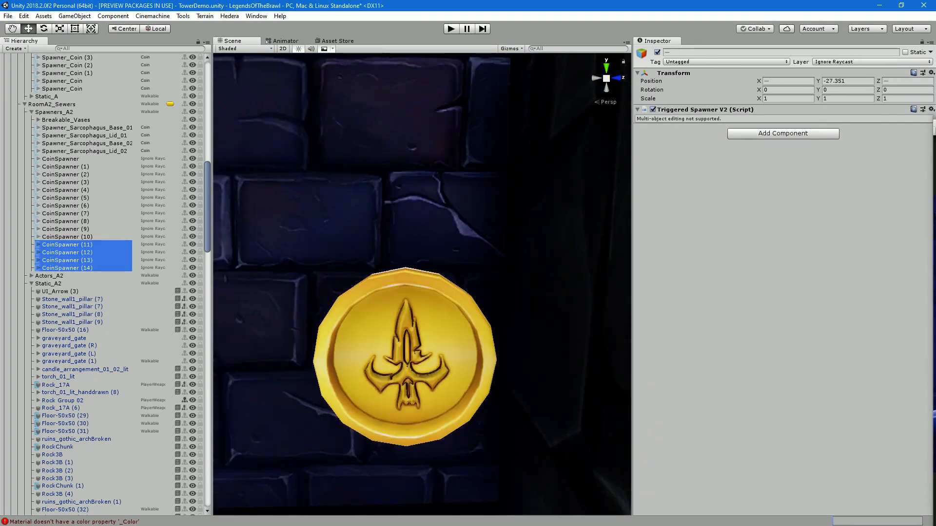
key(ctrl+d)
alt+drag(352, 362, 336, 390)
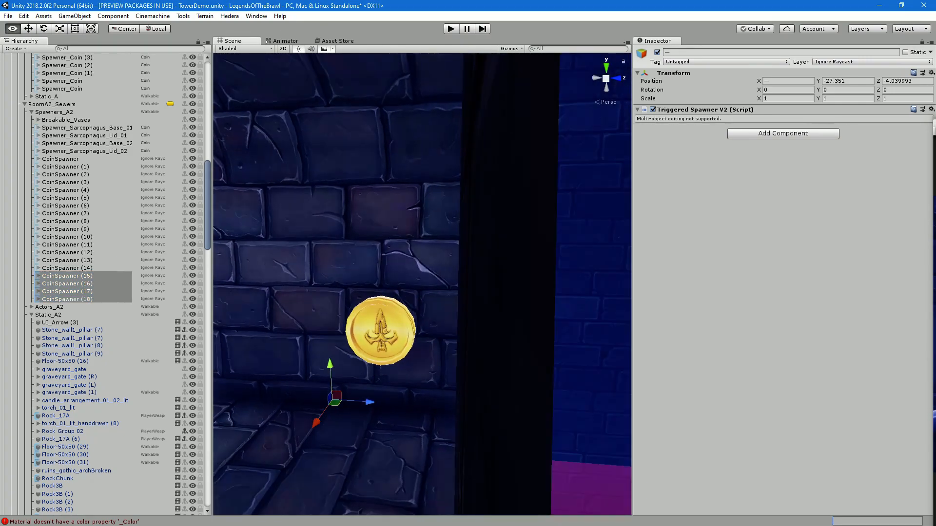
drag(317, 423, 432, 260)
scroll(432, 260, up, 10)
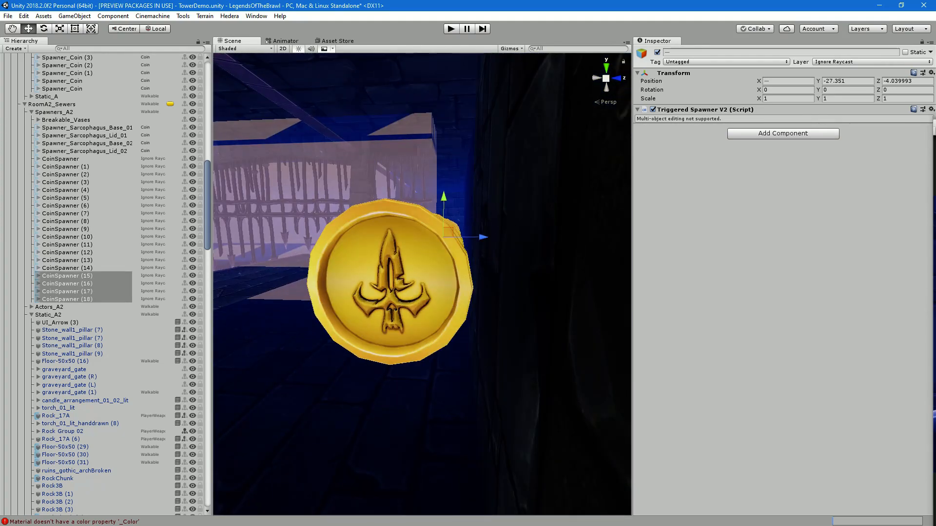
Inspect the spacing and alignment of the extended coin row along the passage wall
mouse_move(432, 260)
right_down()
mouse_move(402, 277)
mouse_move(473, 258)
mouse_move(431, 251)
right_up()
scroll(401, 277, down, 8)
scroll(473, 259, down, 4)
scroll(432, 251, up, 5)
scroll(431, 251, down, 5)
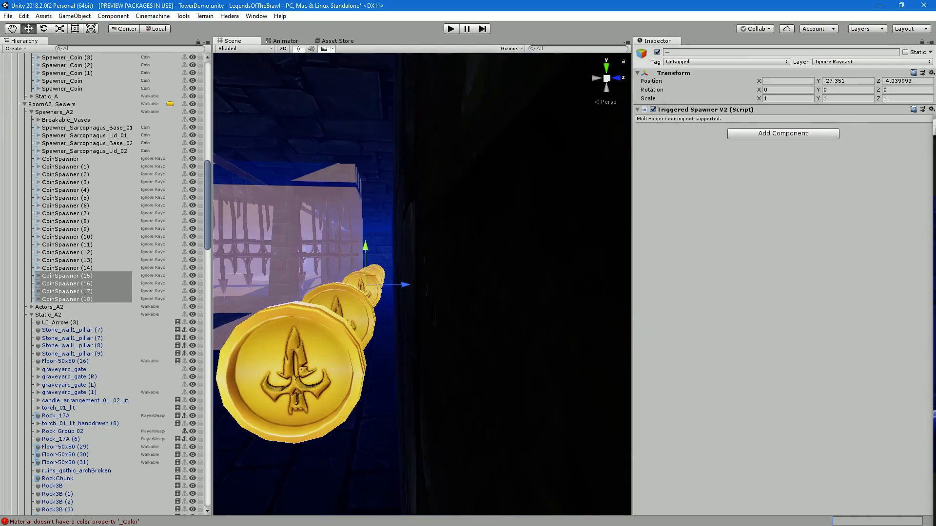
middle_drag(431, 251, 499, 268)
alt+drag(499, 268, 607, 273)
right_drag(502, 268, 425, 268)
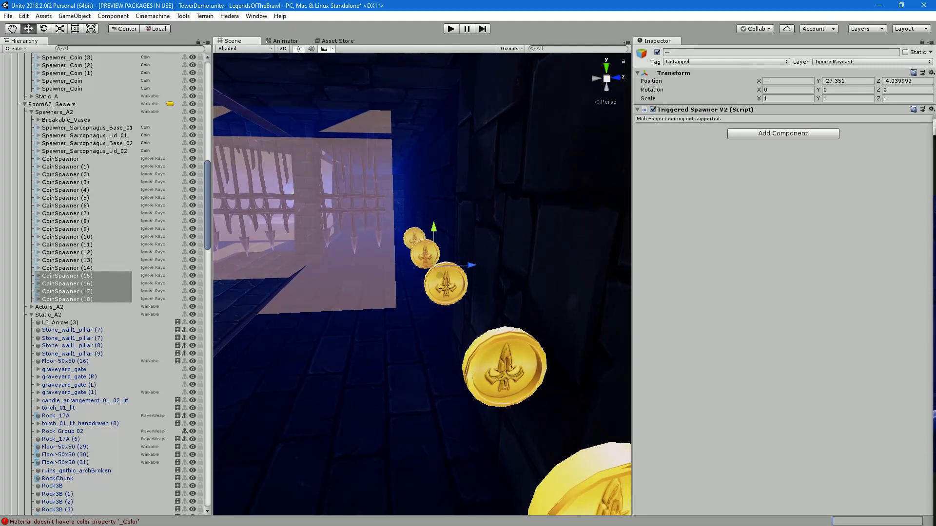
Survey the sewer channel and side passage, up to the glowing crystal in front of the iron gate
right_drag(424, 268, 341, 244)
scroll(522, 302, up, 3)
right_drag(522, 302, 443, 273)
scroll(443, 303, up, 3)
key(Up)
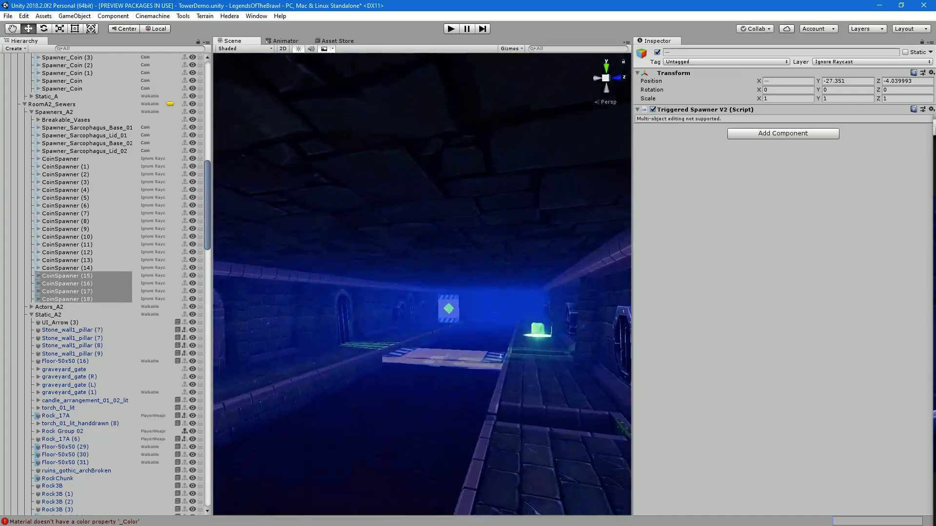
key(Right)
key(Right)
key(Up)
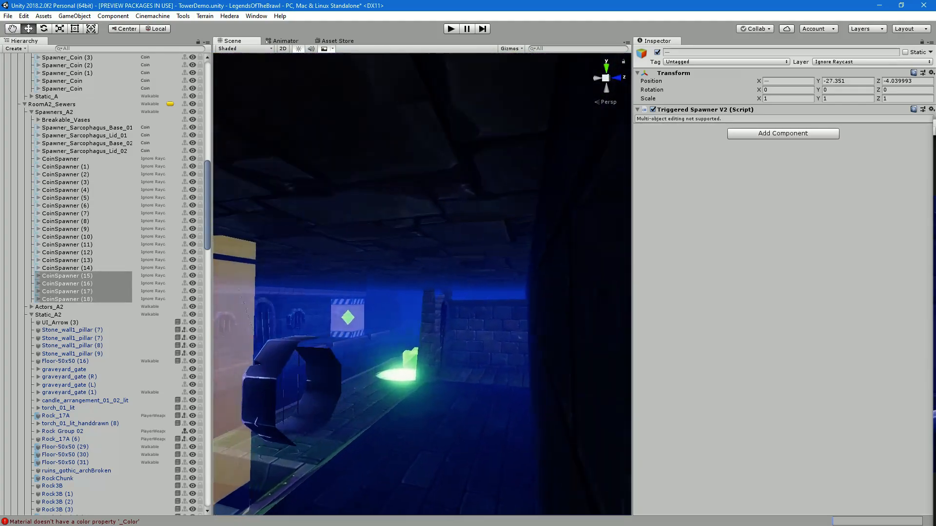
key(Up)
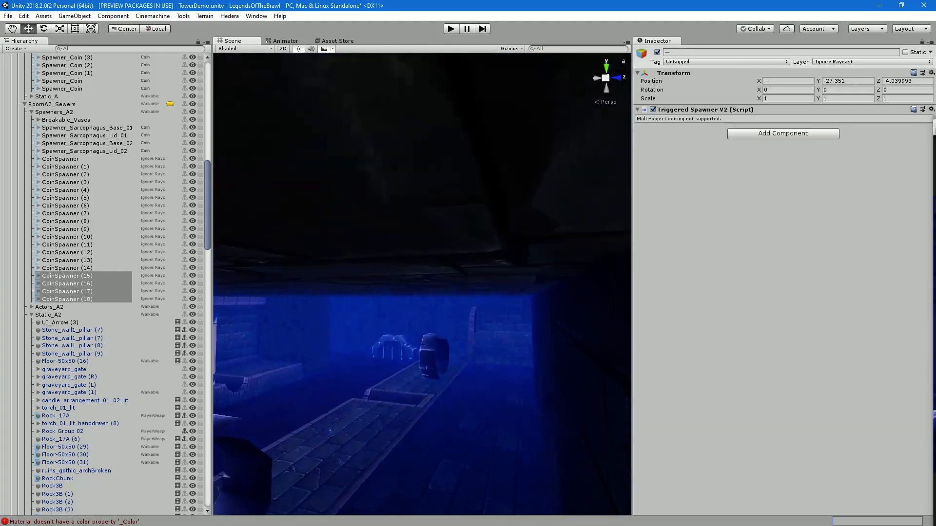
right_drag(546, 285, 297, 284)
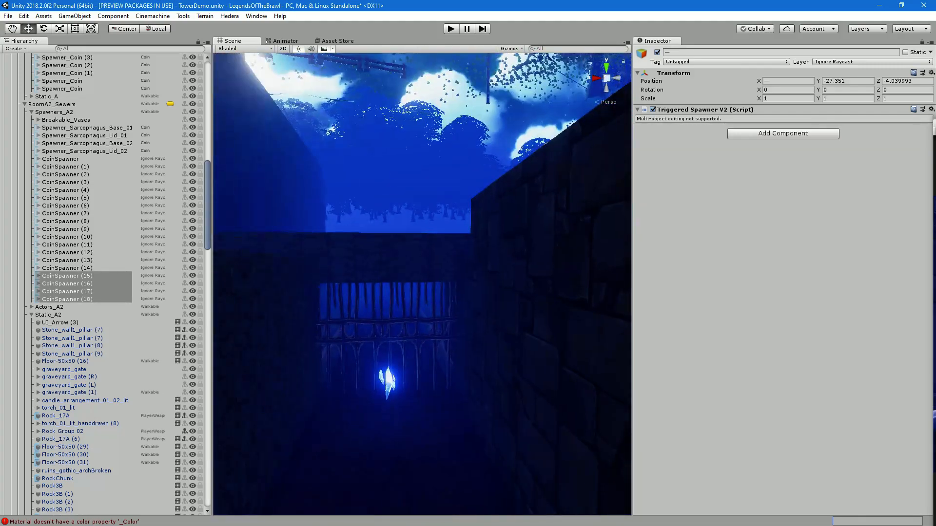
Duplicate the power crystal in front of the iron gate and carry the copy across to the hidden sewer passage
click(388, 382)
scroll(105, 341, down, 5)
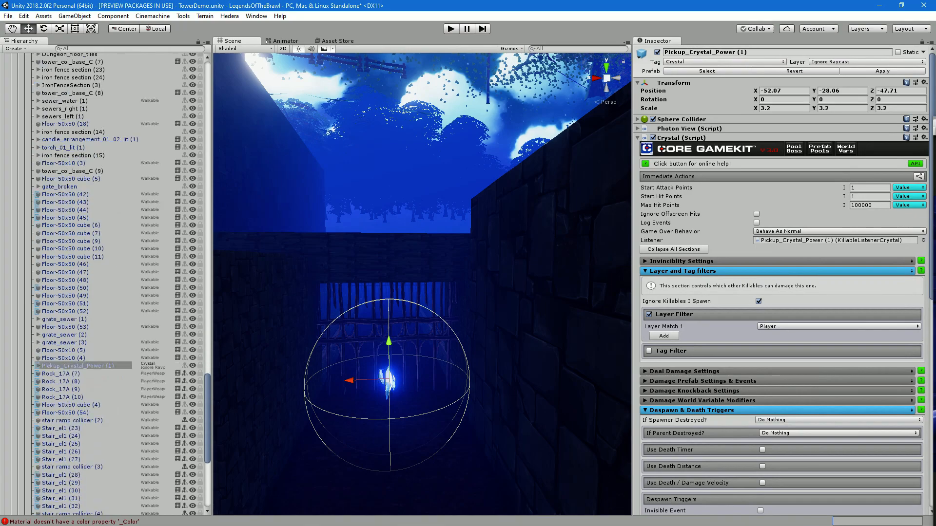
key(ctrl+d)
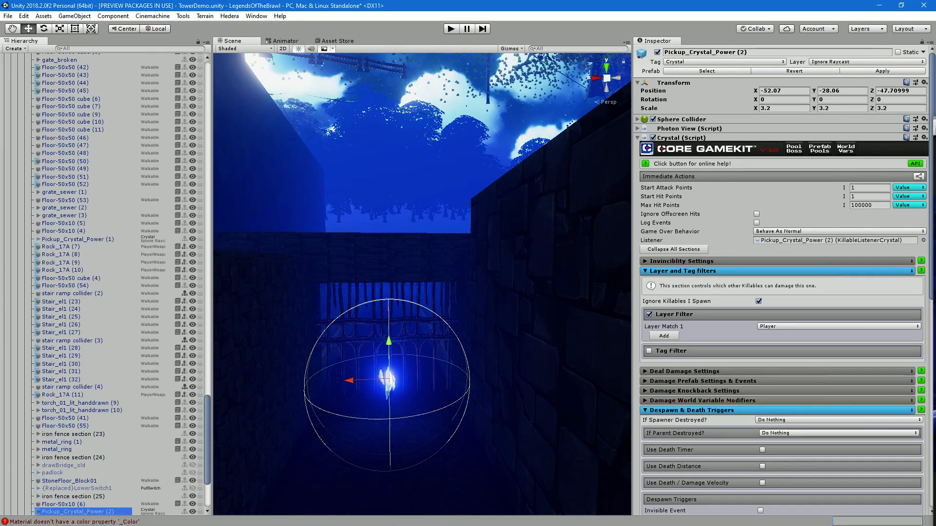
drag(350, 381, 255, 412)
right_drag(257, 409, 19, 410)
key(s)
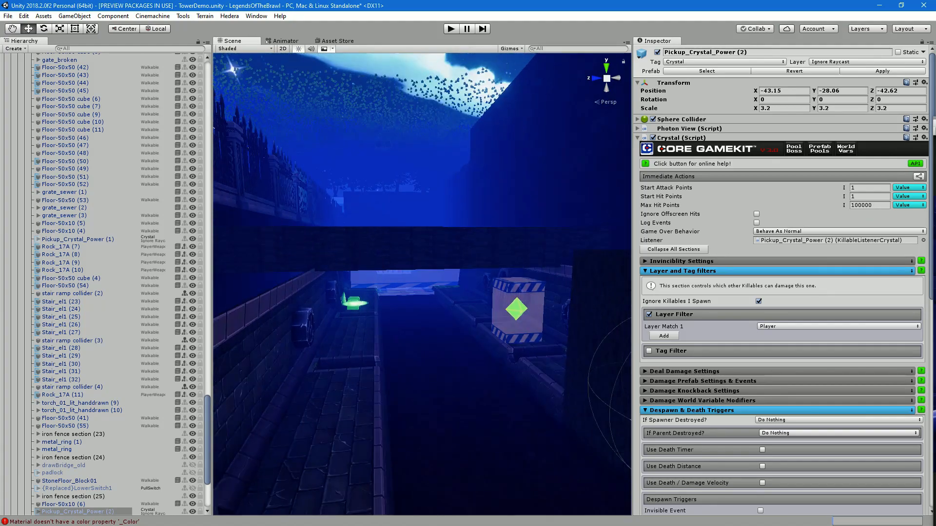
drag(581, 349, 273, 317)
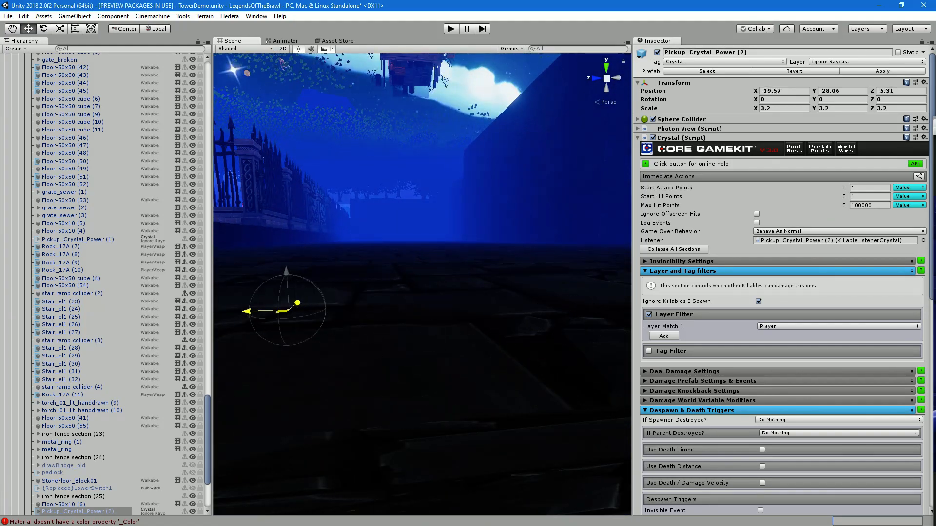
Position the copied crystal beside the passage wall at about X -11.68, Z -3.73
key(f)
alt+drag(341, 317, 278, 306)
drag(386, 284, 453, 283)
middle_drag(453, 287, 553, 296)
mouse_move(554, 296)
alt+mouse_down()
mouse_move(276, 297)
mouse_move(516, 296)
mouse_move(439, 297)
mouse_move(502, 296)
mouse_move(470, 334)
mouse_move(509, 278)
alt+mouse_up()
key(f)
scroll(470, 334, down, 2)
drag(420, 242, 408, 241)
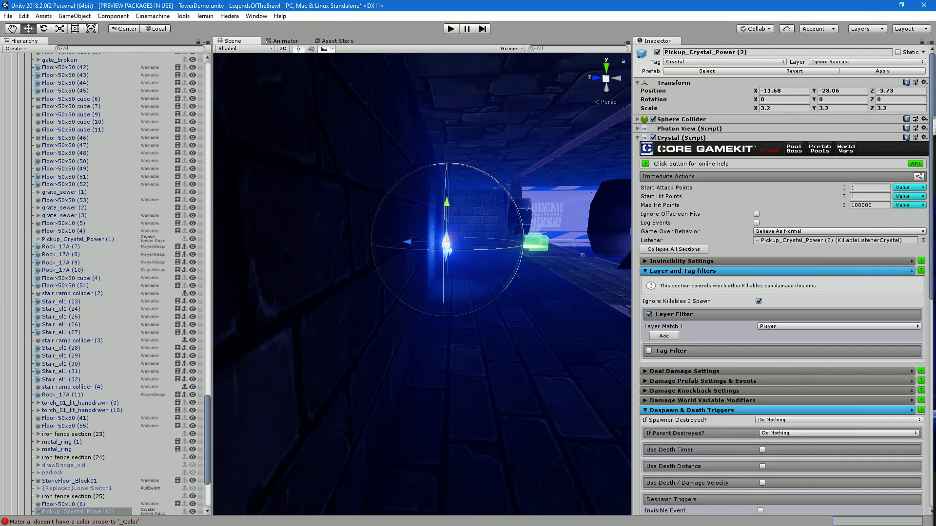
Duplicate Pickup_Crystal_Power (2) and shift the copy along X down the passage wall
alt+drag(453, 263, 347, 293)
scroll(347, 293, up, 4)
alt+drag(526, 292, 332, 321)
middle_drag(342, 234, 419, 365)
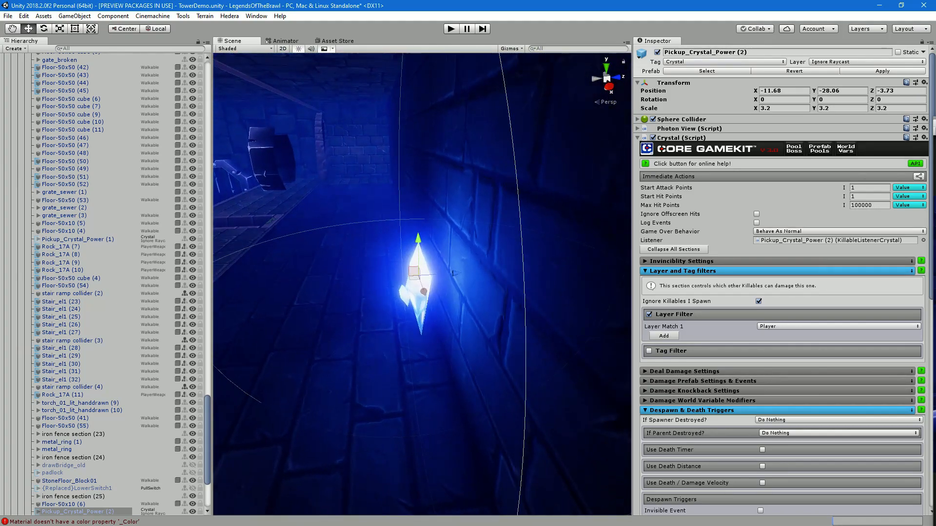
scroll(98, 283, down, 5)
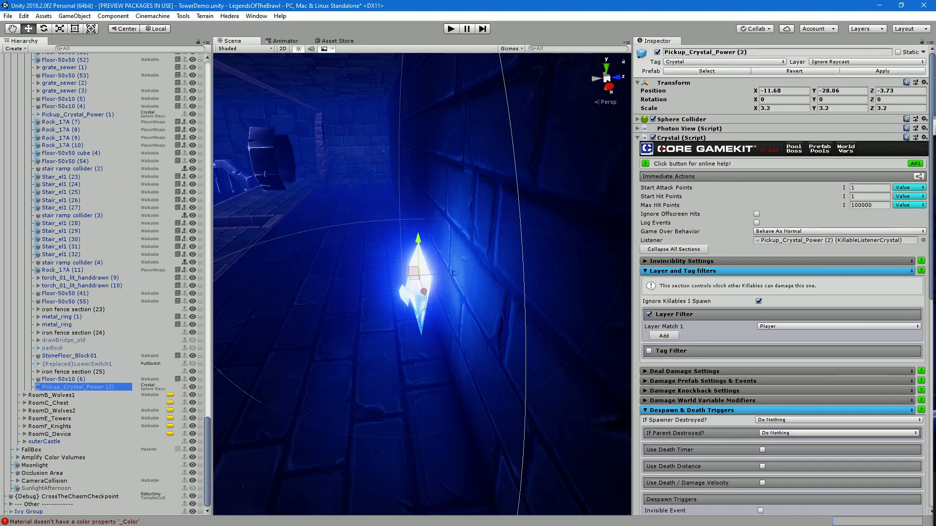
key(ctrl+d)
drag(423, 291, 502, 232)
Duplicate both passage crystals together and shift the pair along X to make a row of four
ctrl+click(78, 387)
key(ctrl+d)
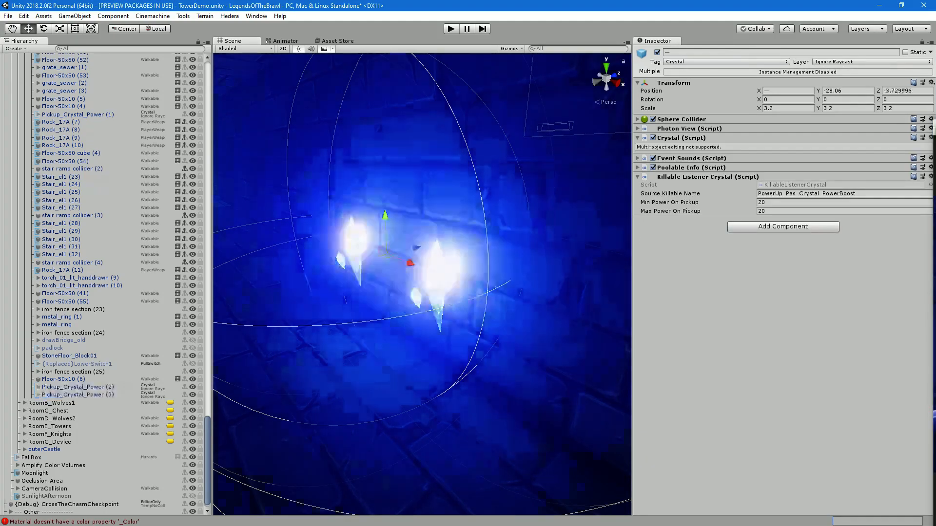
drag(411, 263, 305, 222)
key(f)
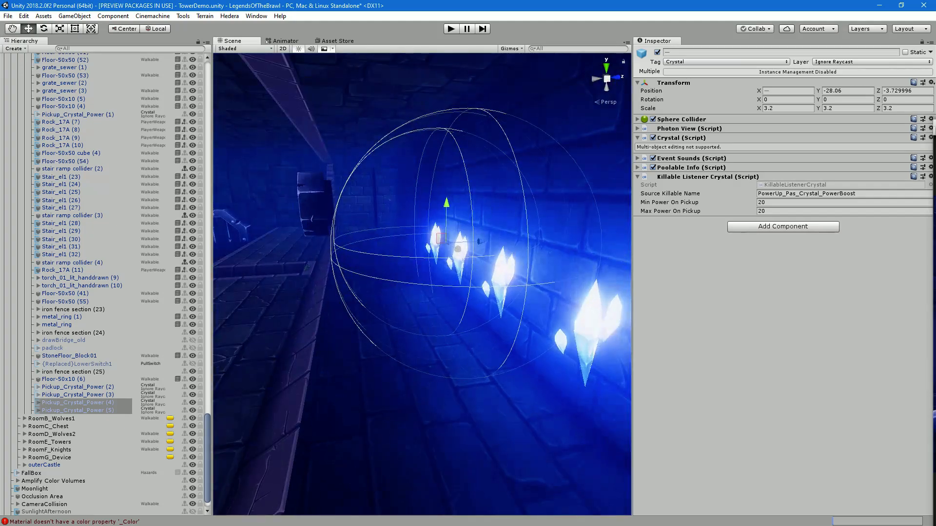
Duplicate Pickup_Crystal_Power (5) and shift the copy along X to -31.68 at the far end of the row
mouse_move(422, 284)
alt+mouse_down()
mouse_move(371, 284)
mouse_move(422, 284)
alt+mouse_up()
right_drag(422, 284, 442, 271)
alt+drag(422, 284, 410, 292)
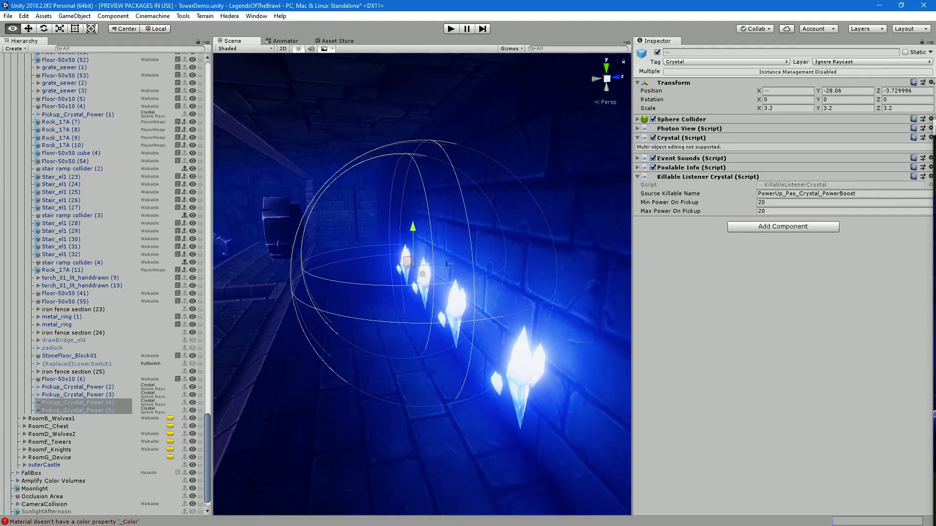
click(78, 410)
key(ctrl+d)
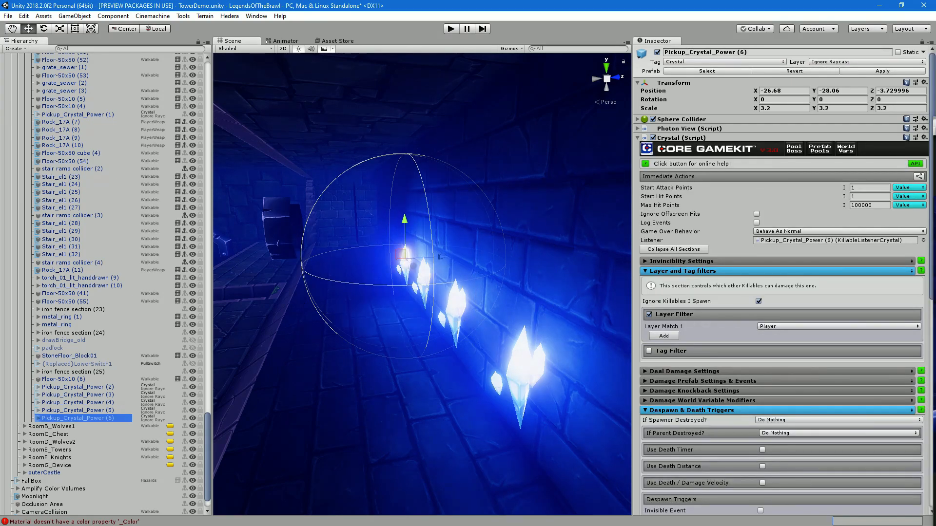
ctrl+drag(414, 266, 453, 256)
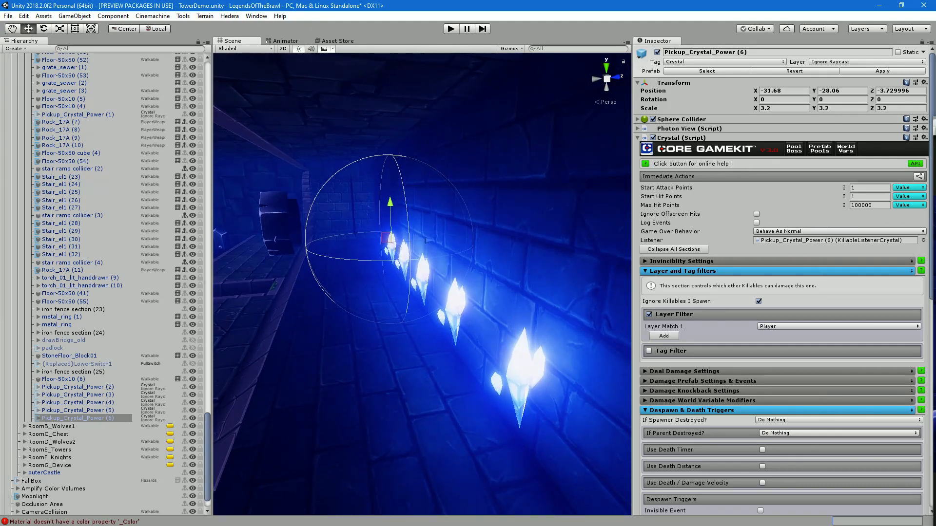
Shift Pickup_Crystal_Power (2) to (6) together along X, deeper into the passage
shift+click(78, 387)
scroll(422, 284, down, 1)
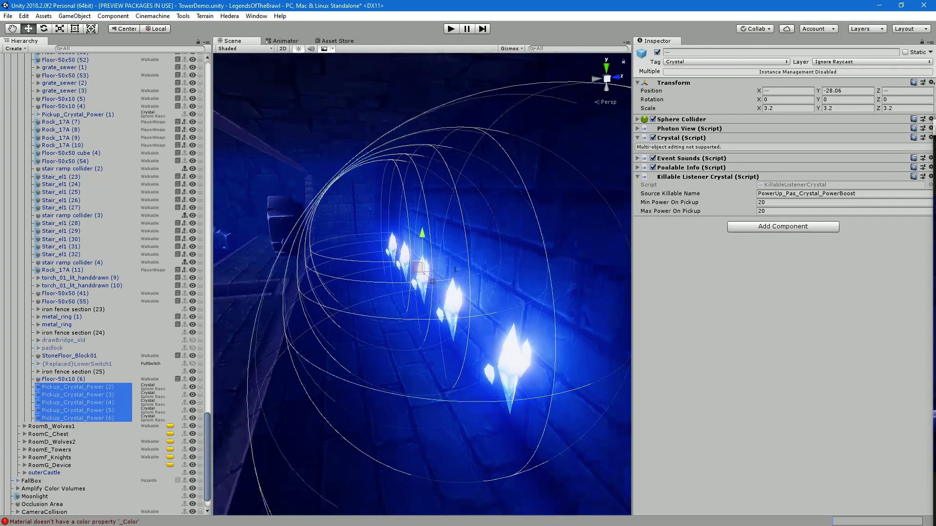
key(f)
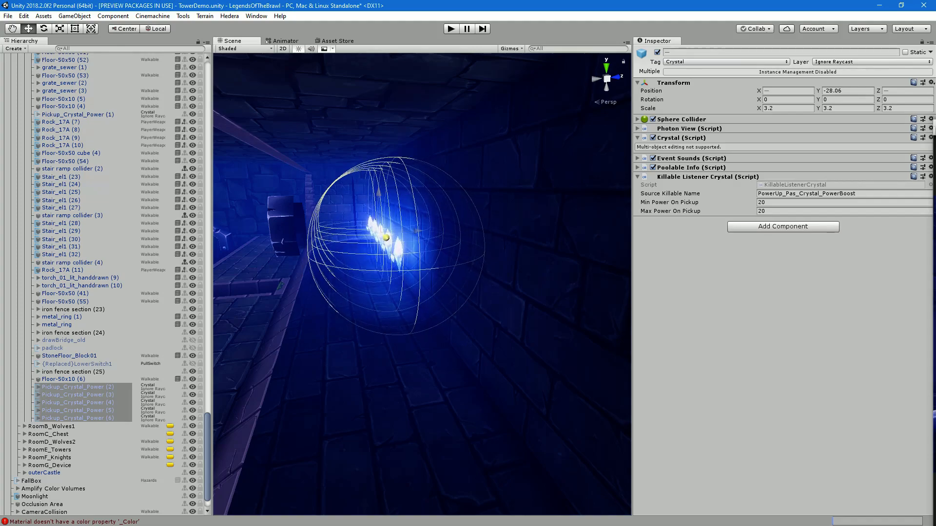
Examine the crystal row's placement in the passage, the surrounding walls from outside, and the Floor-50x50 (41) block
alt+drag(422, 263, 438, 280)
scroll(422, 285, down, 5)
key(s)
mouse_move(423, 284)
right_down()
mouse_move(397, 280)
mouse_move(414, 281)
right_up()
scroll(422, 284, down, 9)
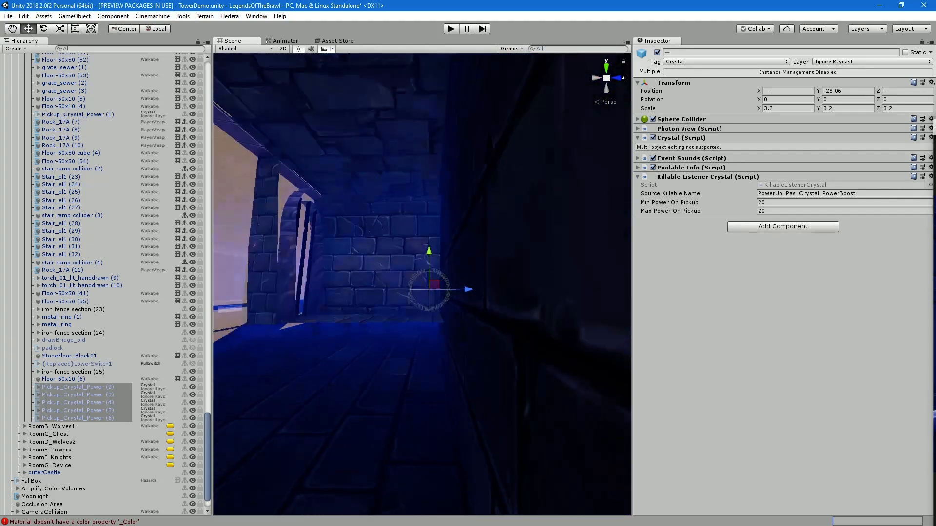
scroll(423, 284, up, 4)
scroll(422, 284, up, 8)
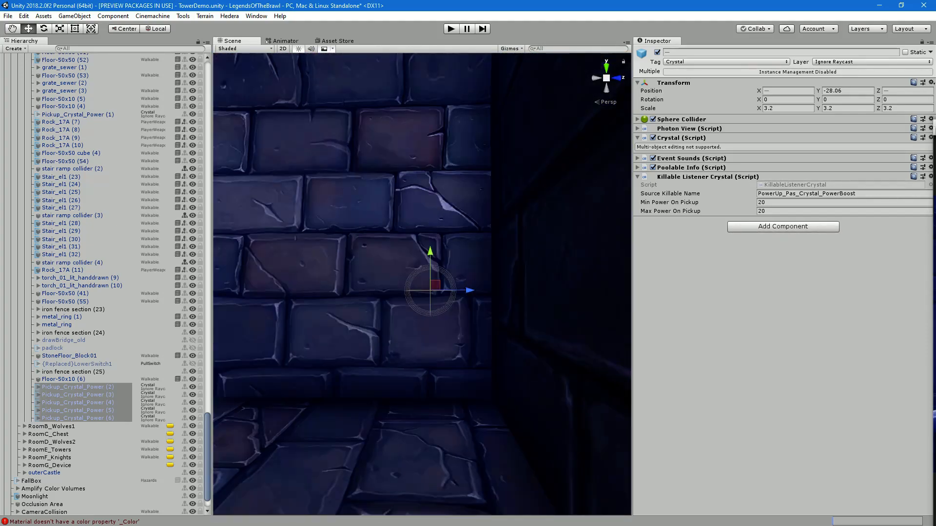
scroll(422, 284, up, 1)
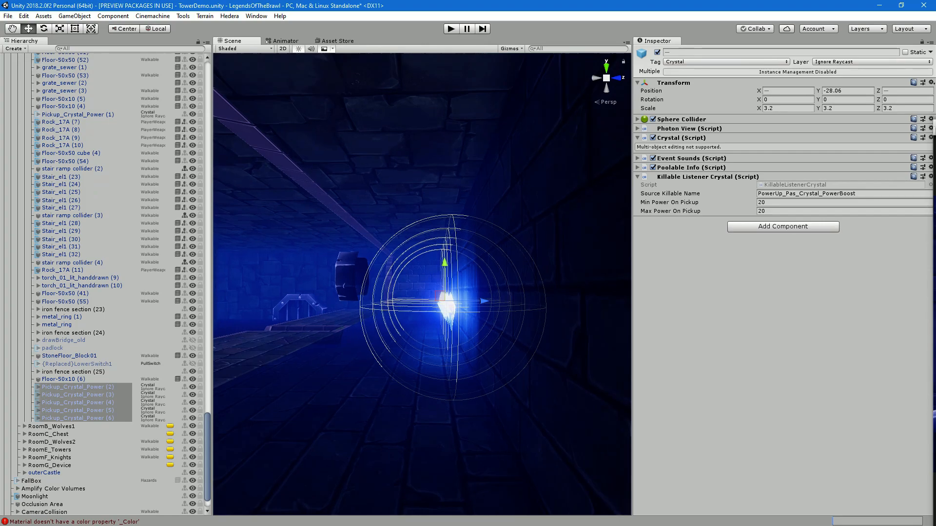
scroll(422, 284, down, 6)
scroll(422, 284, down, 10)
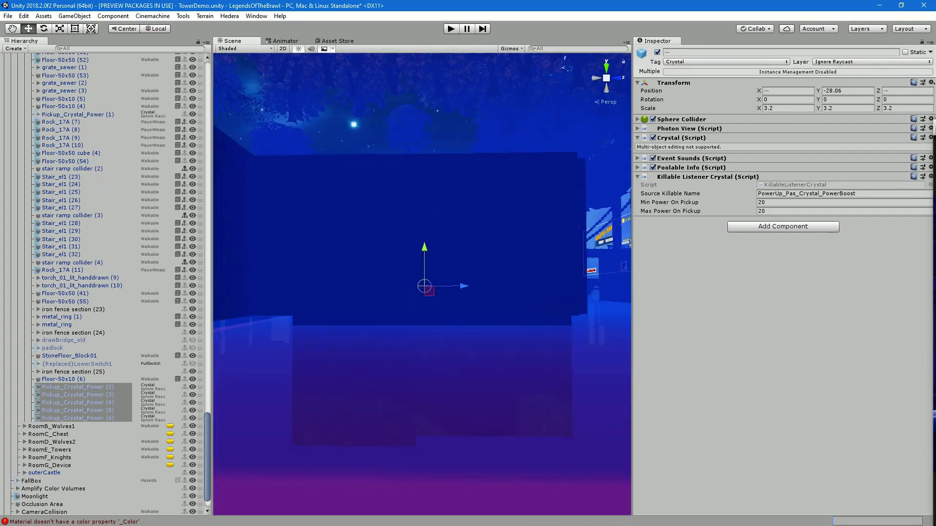
alt+drag(422, 284, 544, 307)
scroll(422, 285, up, 10)
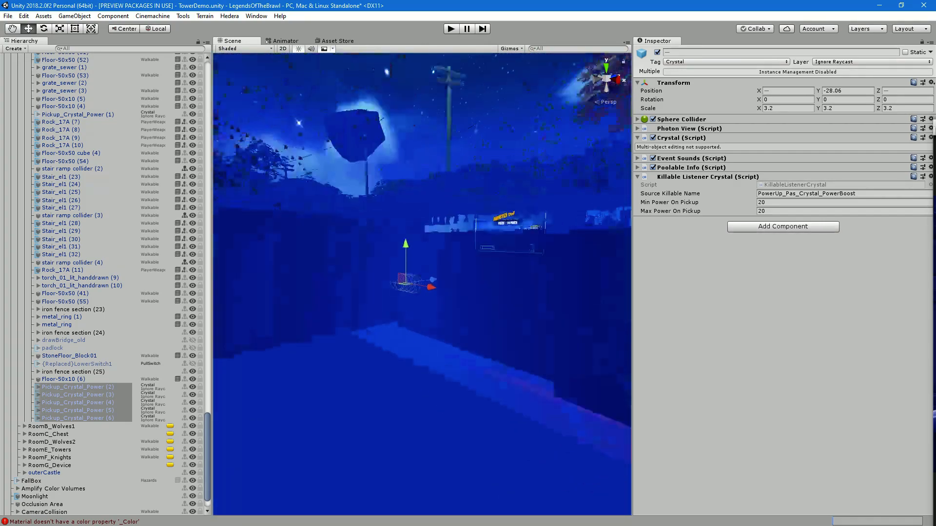
click(65, 293)
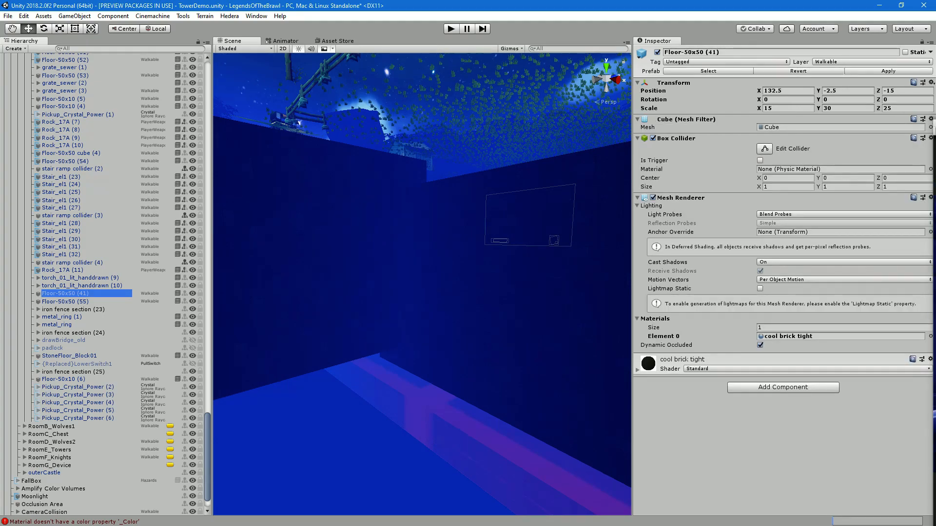
key(f)
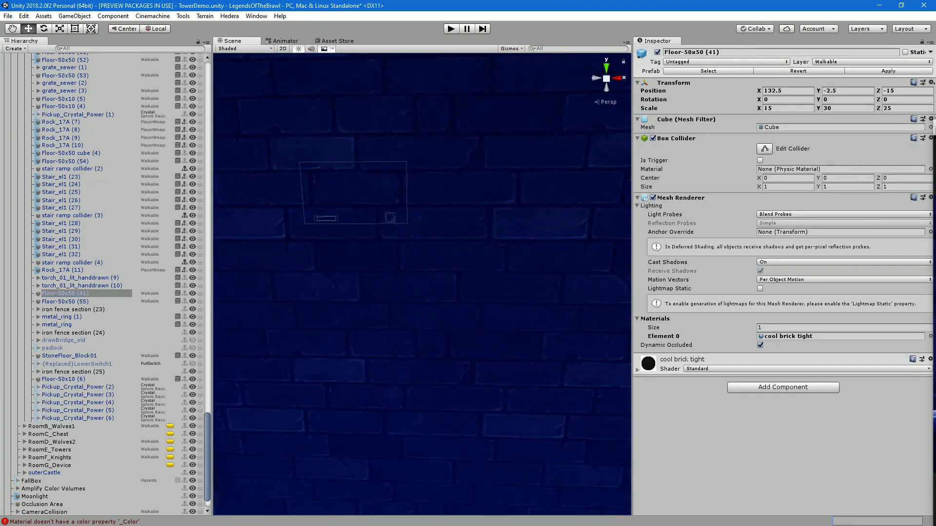
alt+drag(422, 284, 422, 370)
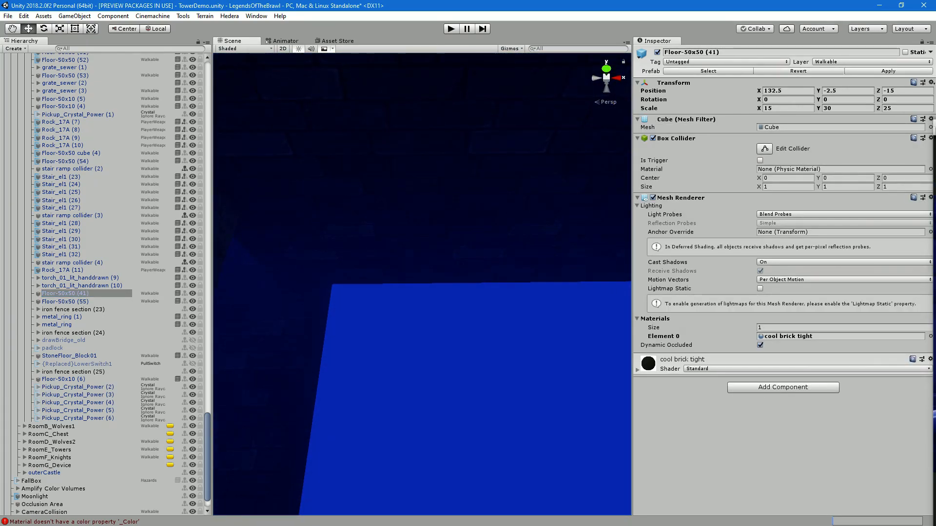
Collapse the Environment group in the scene hierarchy, clear the selection and save the scene
drag(207, 458, 207, 106)
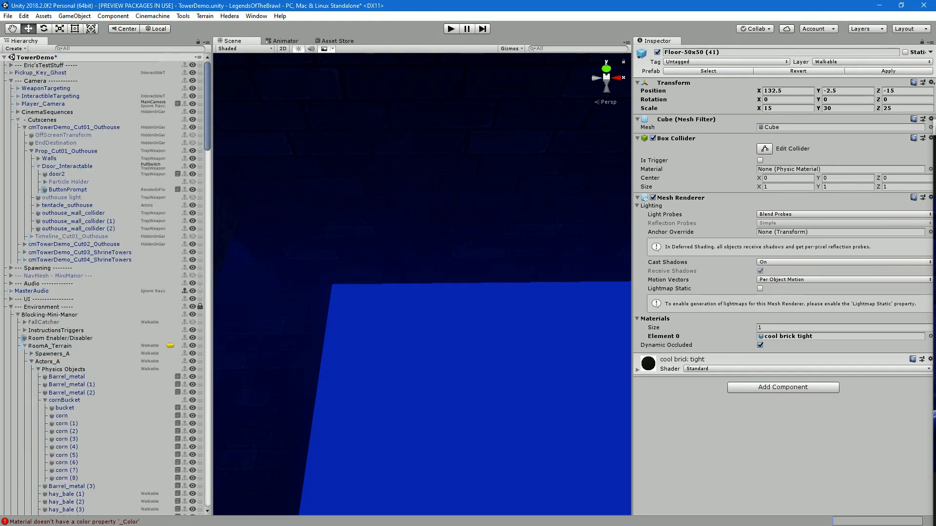
click(11, 307)
click(88, 399)
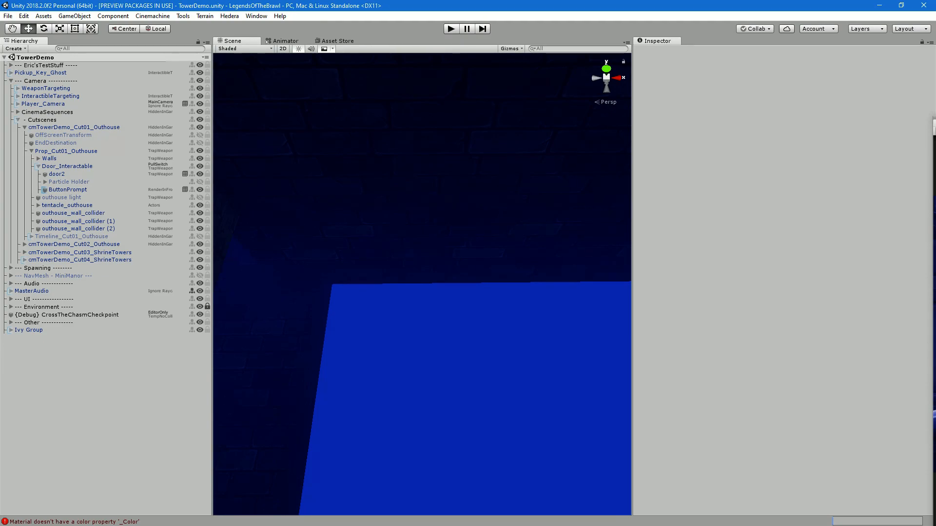
Bring the Game view over the editor, widen it to show the game at full scale, and start play mode
drag(935, 121, 341, 77)
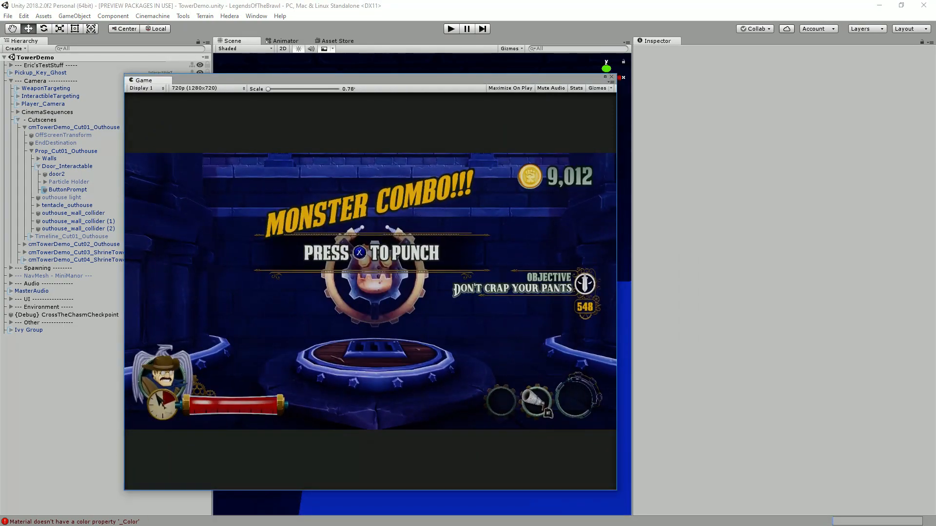
drag(617, 145, 795, 145)
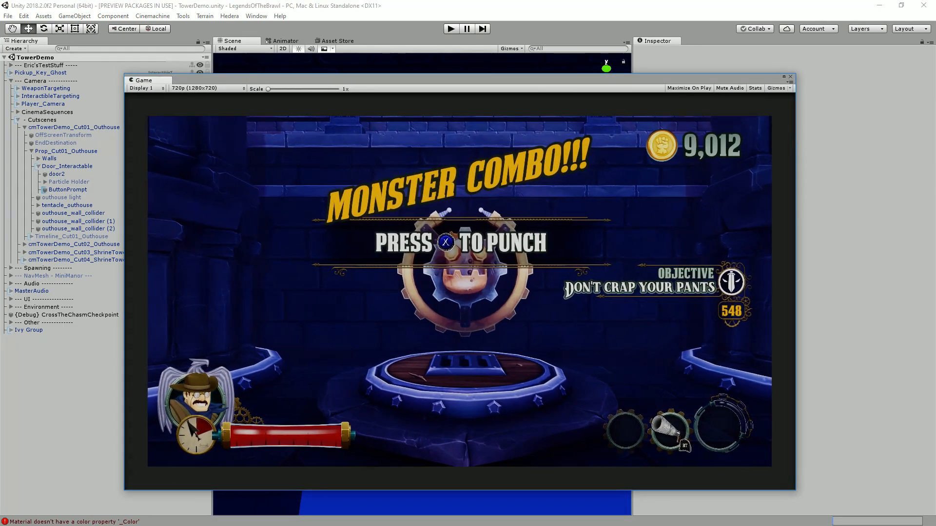
click(451, 29)
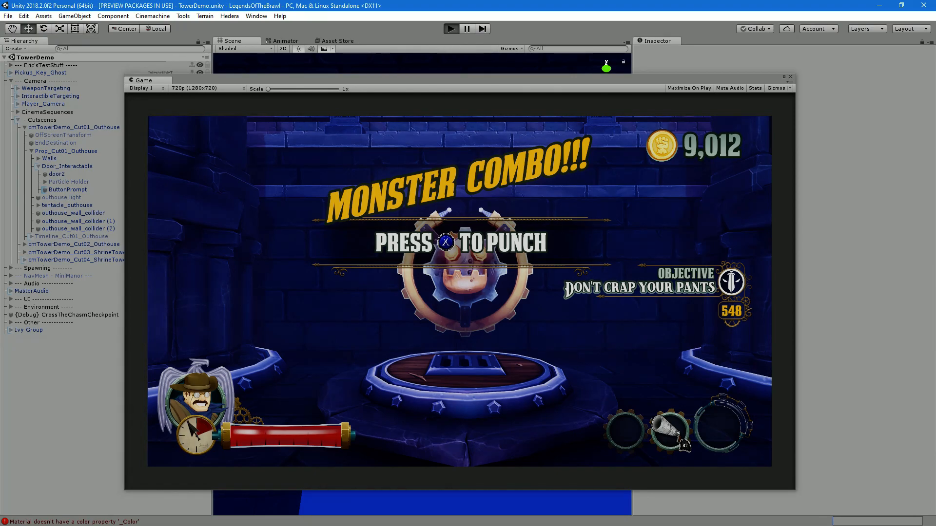
Bring up the to-do checklist image in IrfanView for review and move it back off the screen
drag(736, 88, 781, 135)
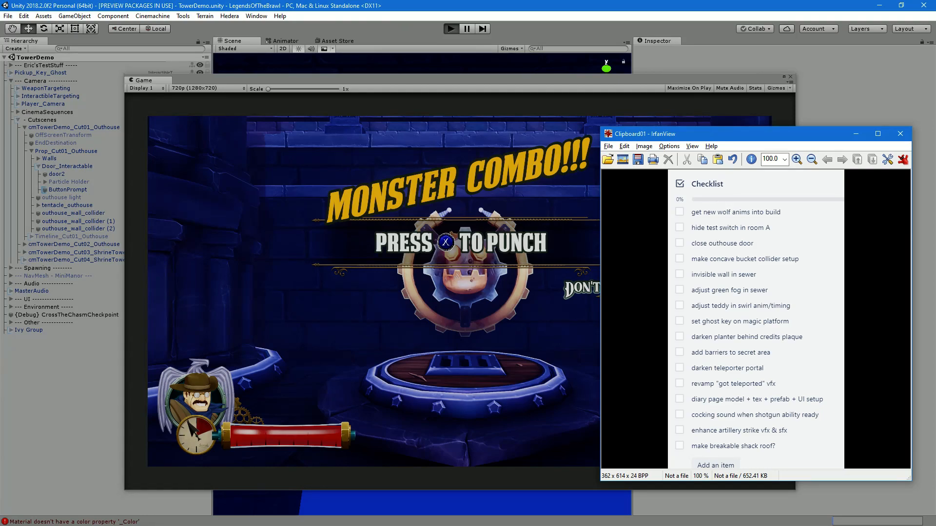
drag(808, 135, 0, 156)
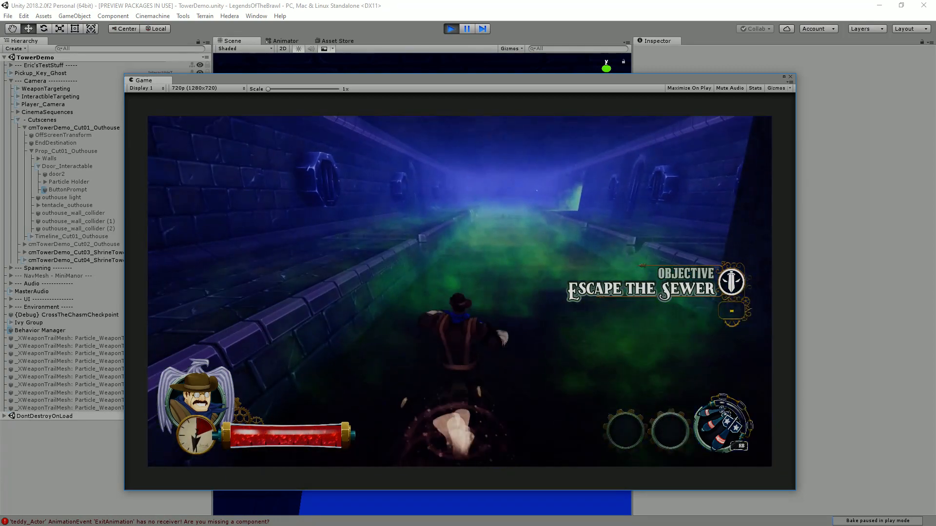
Pause the game, exit play mode and move the Game view away from the editor
key(Escape)
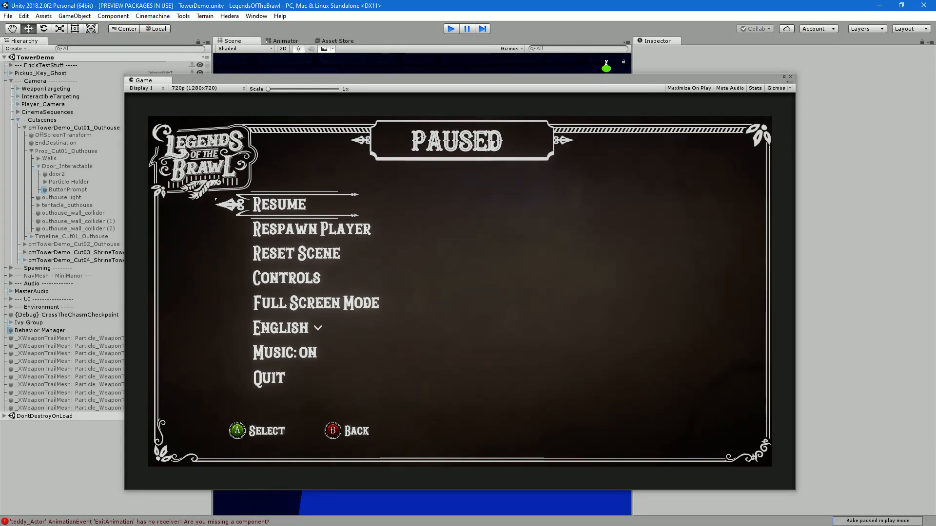
key(ctrl+p)
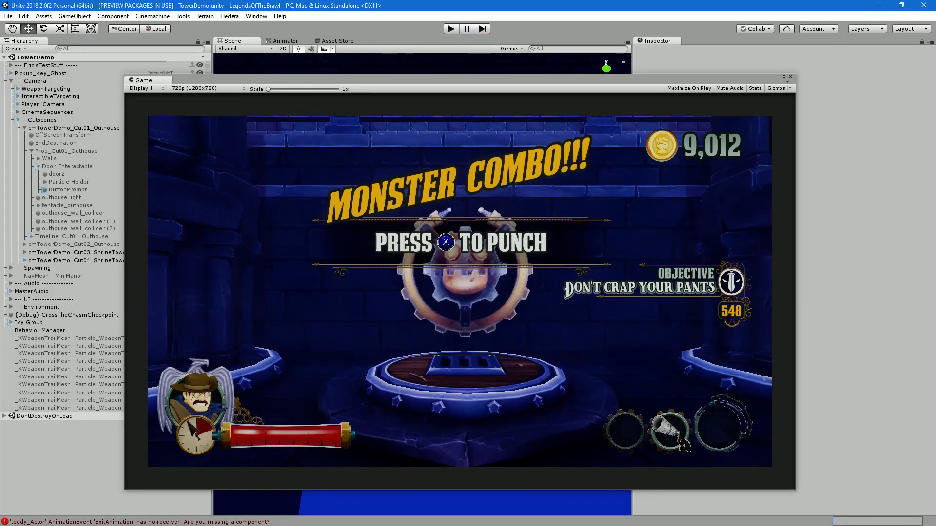
drag(234, 78, 935, 101)
Survey the hidden passage from outside, examining the coin row and the seam where the walls and floor meet
right_drag(422, 285, 273, 273)
scroll(341, 273, down, 5)
scroll(422, 284, down, 10)
middle_drag(422, 284, 422, 161)
scroll(422, 285, down, 2)
scroll(422, 285, down, 5)
middle_drag(422, 284, 229, 341)
scroll(422, 285, down, 6)
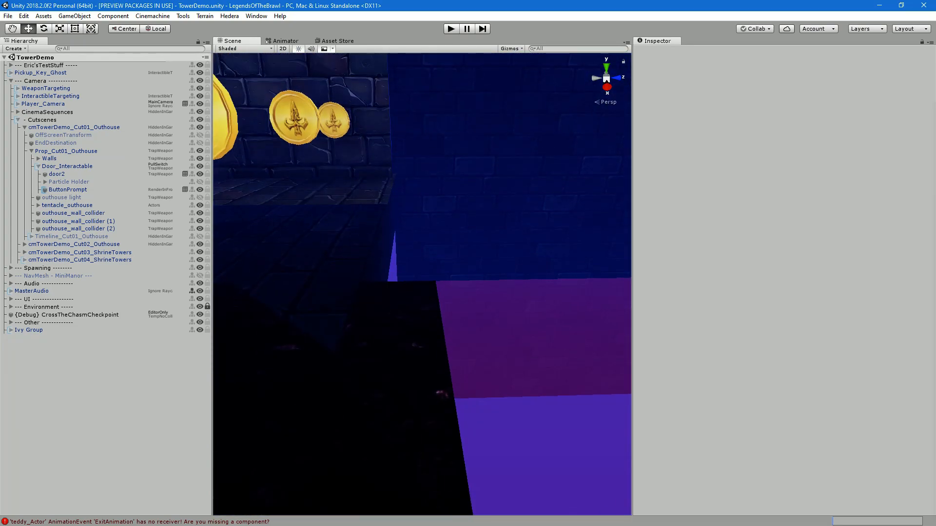
Trace the hidden passage's coins back to their spawners and select CoinSpawner (11)
click(333, 120)
scroll(106, 284, down, 3)
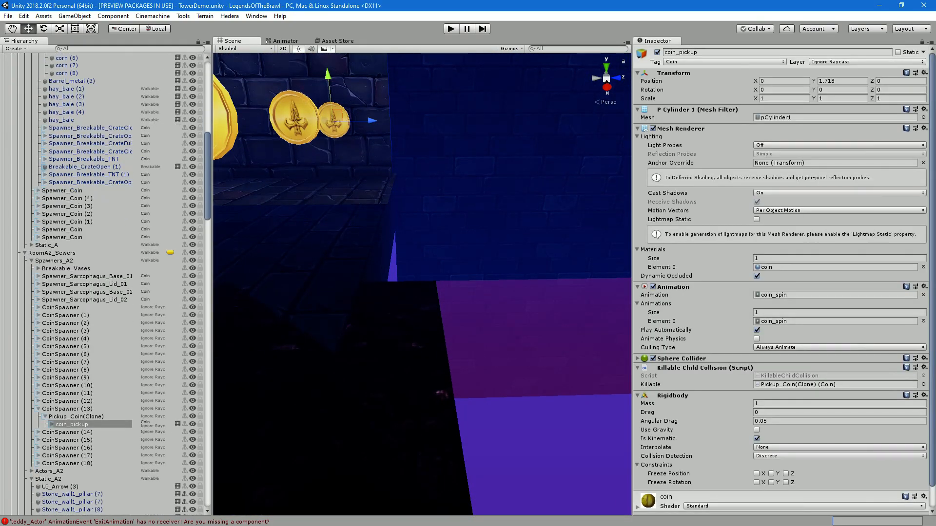
click(38, 409)
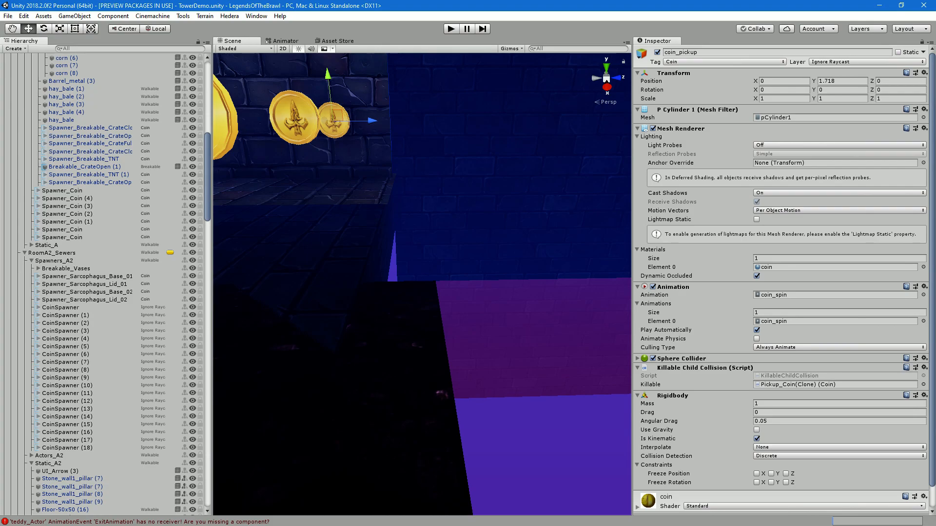
key(f)
right_drag(422, 285, 397, 278)
scroll(422, 284, up, 5)
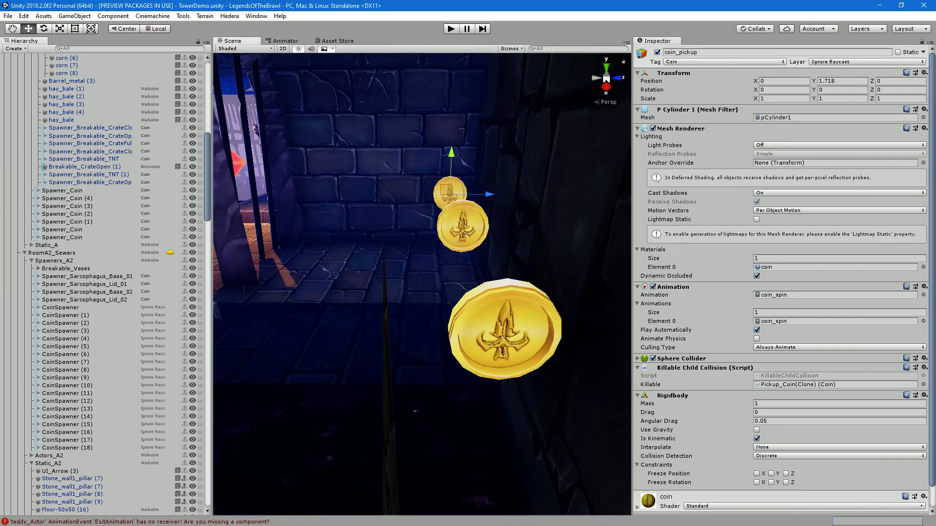
click(505, 333)
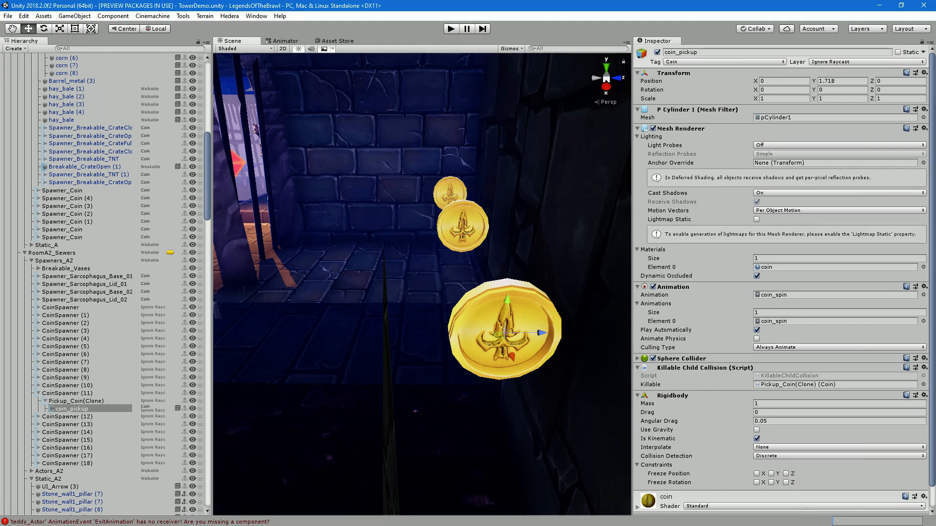
click(38, 393)
click(67, 394)
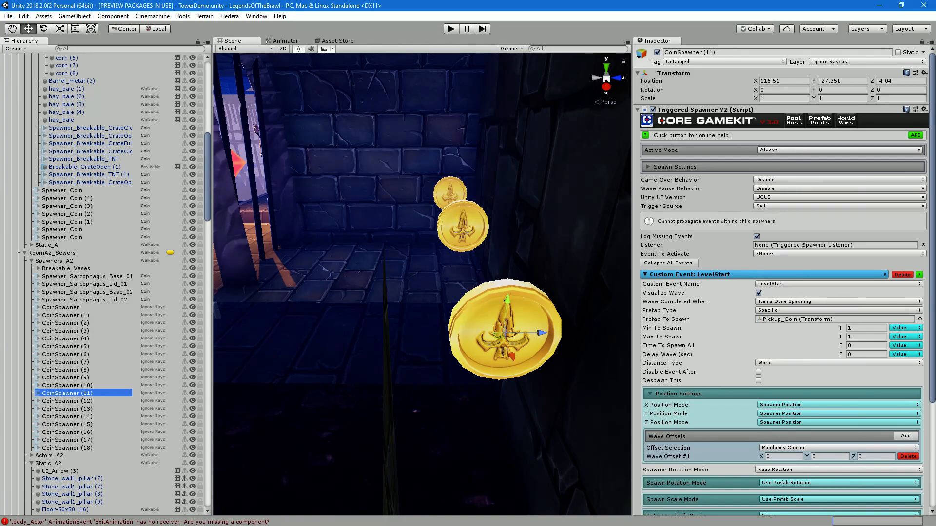
Check the coin nearest the gate, collapse its spawner, and select CoinSpawner (11) through CoinSpawner (18) together
key(f)
alt+drag(488, 312, 351, 254)
scroll(422, 284, down, 5)
middle_drag(389, 273, 467, 312)
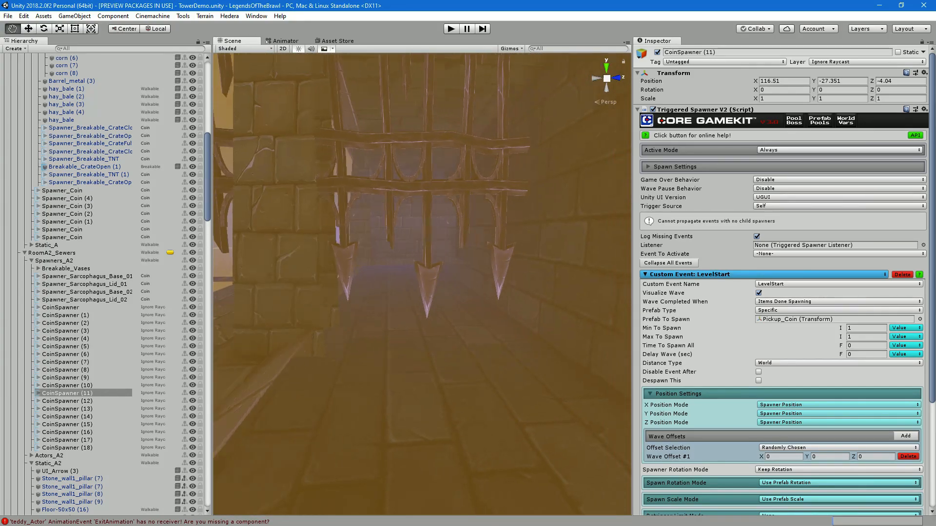
scroll(422, 284, down, 3)
middle_drag(419, 283, 419, 332)
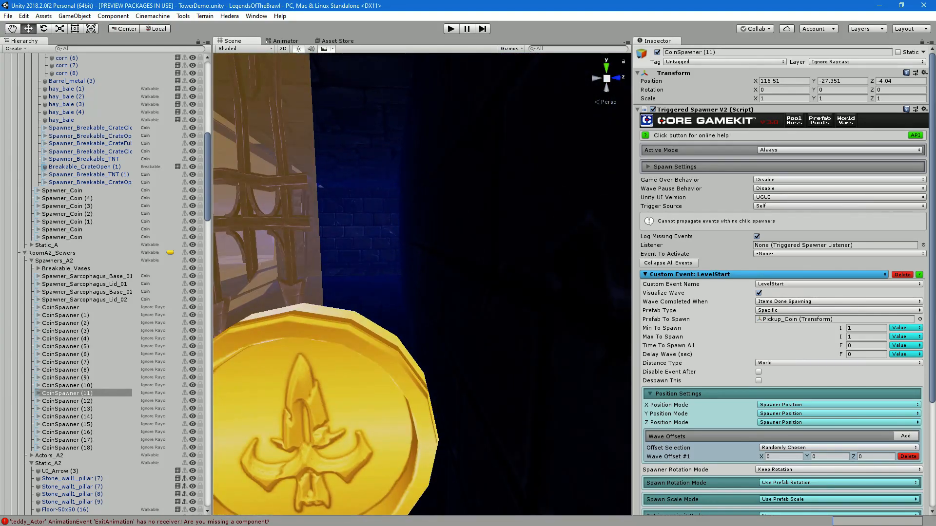
click(321, 414)
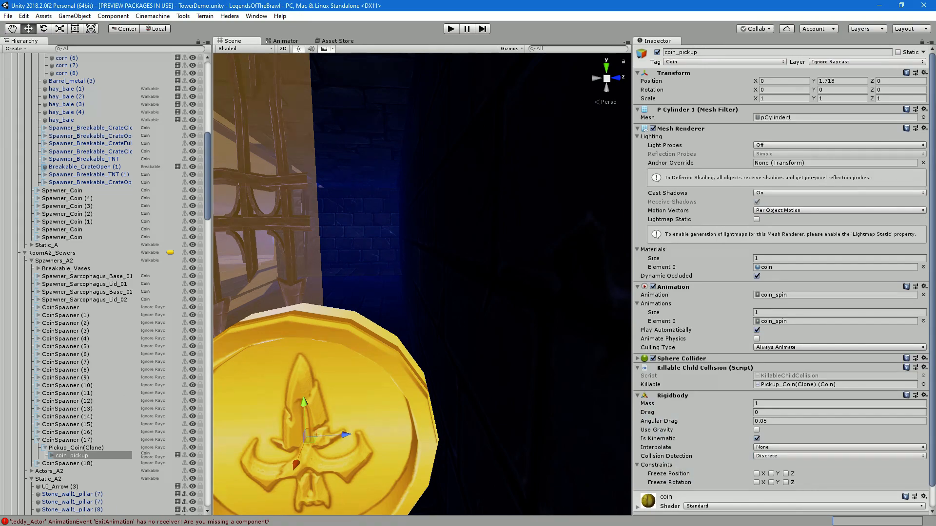
click(38, 440)
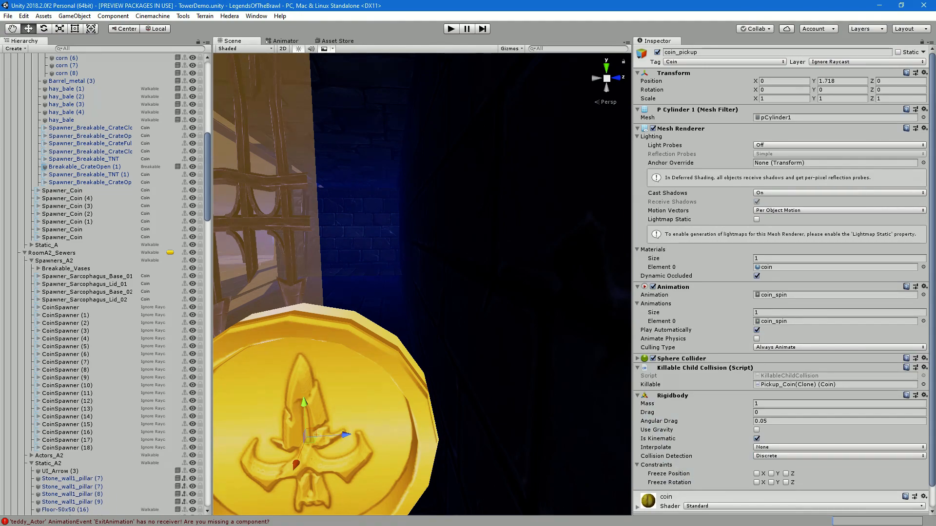
click(61, 393)
shift+click(60, 448)
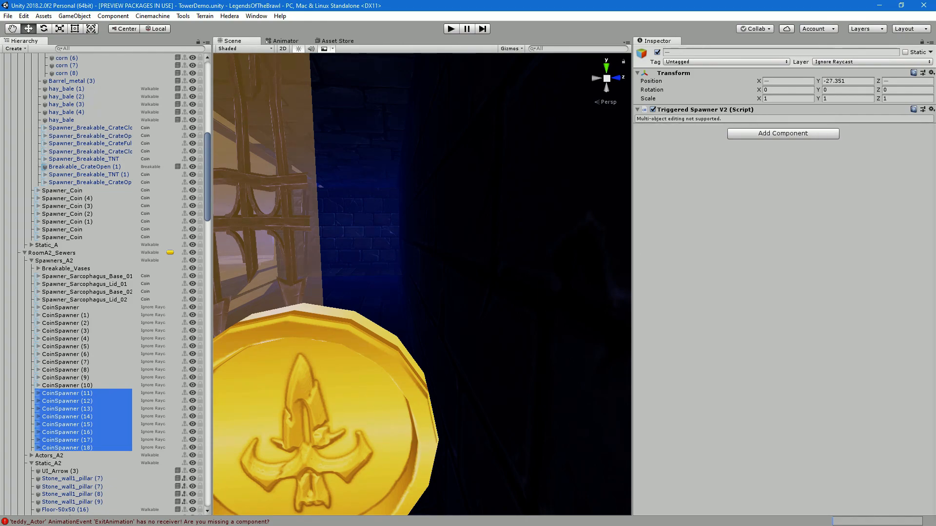
Lower the selected row of coin spawners toward the passage floor, to a Y position of -29.207
scroll(422, 285, down, 5)
scroll(423, 284, up, 2)
middle_drag(429, 341, 460, 227)
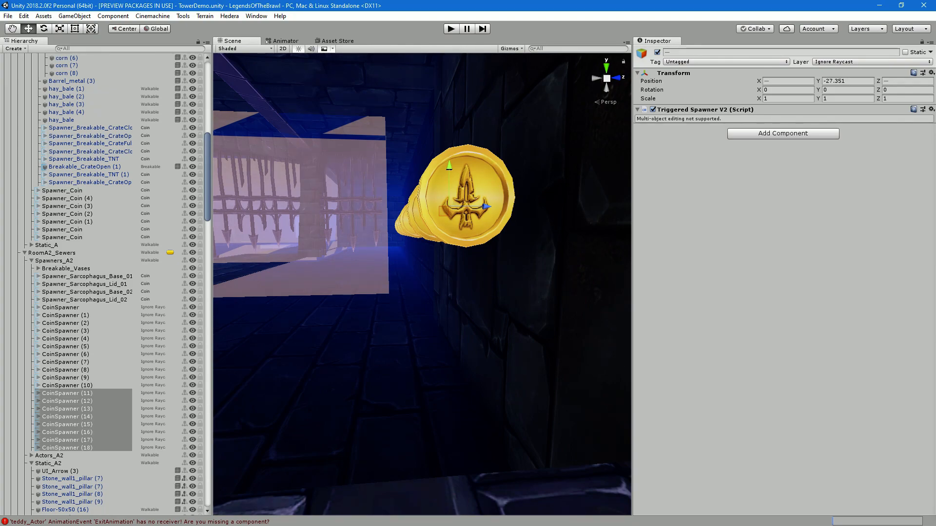
key(z)
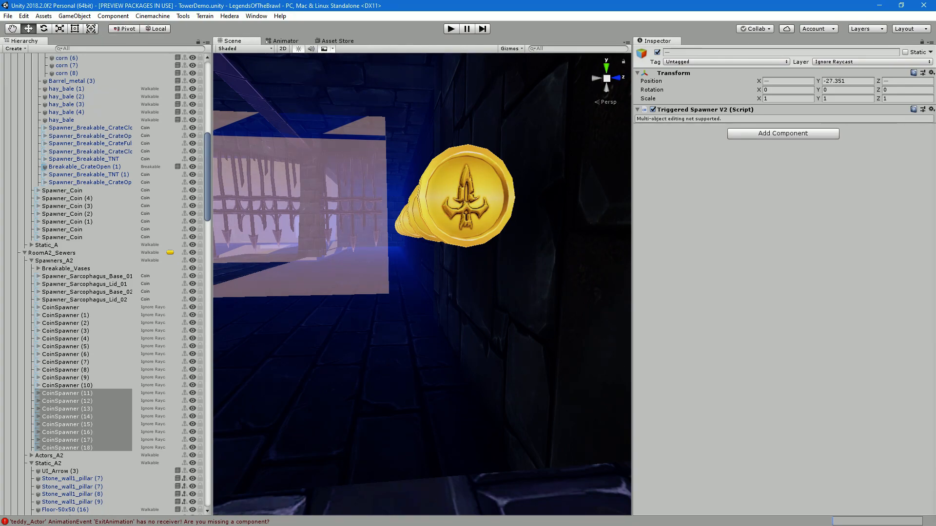
right_drag(460, 226, 481, 168)
key(z)
drag(459, 197, 457, 403)
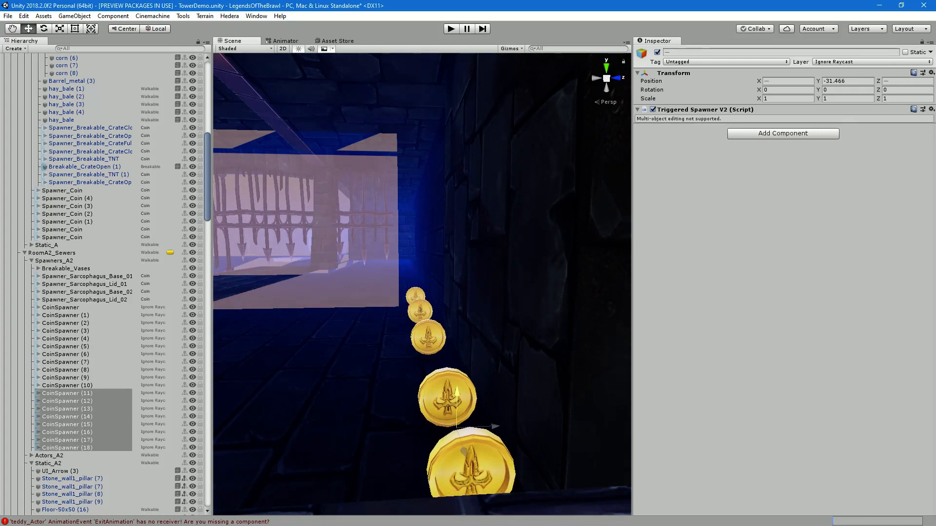
drag(464, 450, 465, 327)
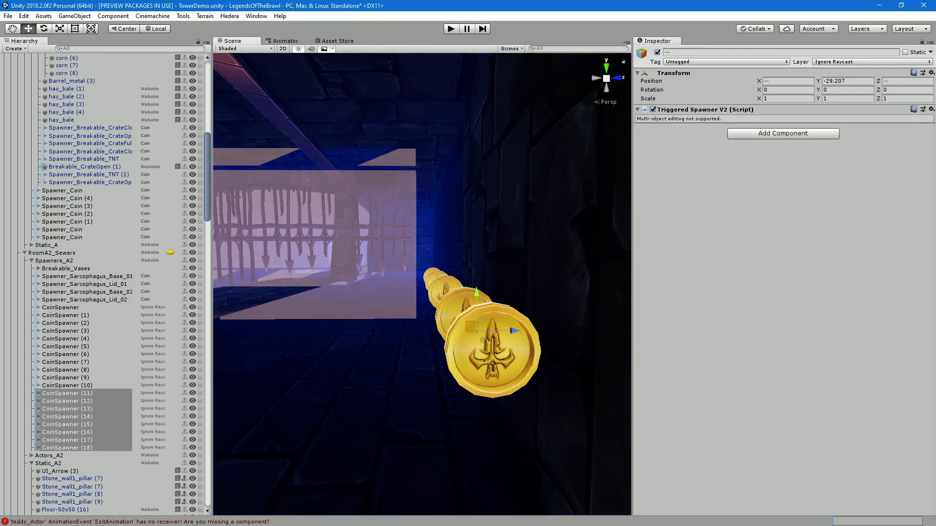
Select Pickup_Crystal_Power (2) through (6) along the passage wall and lower them to a Y position of -28.3
right_drag(422, 283, 422, 282)
key(Up)
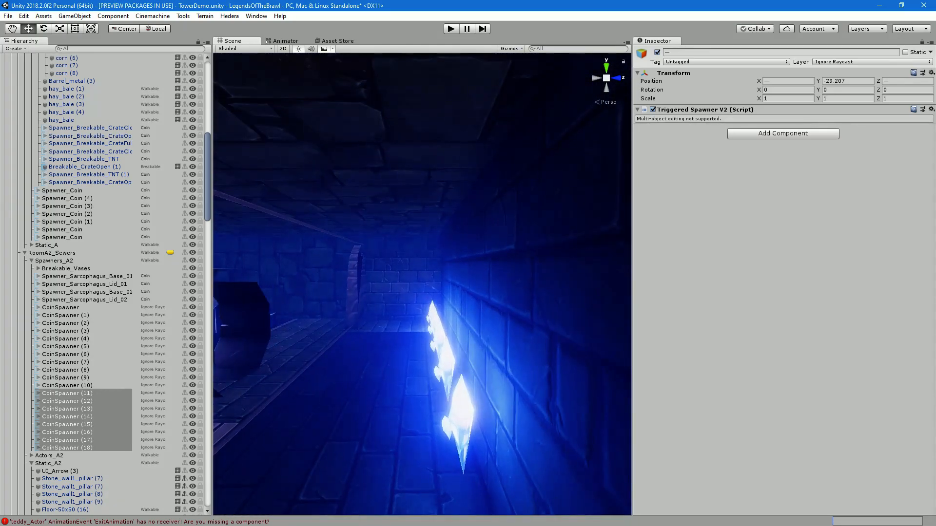
click(496, 405)
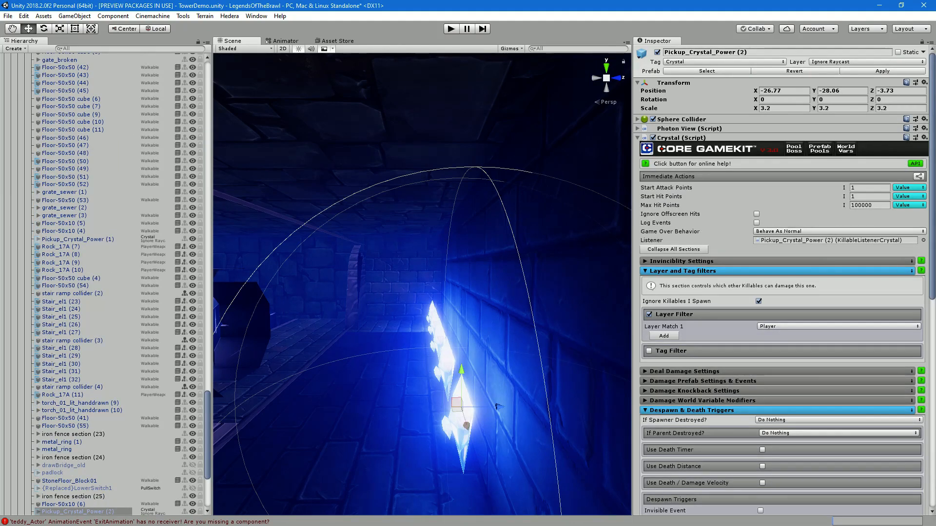
shift+click(78, 397)
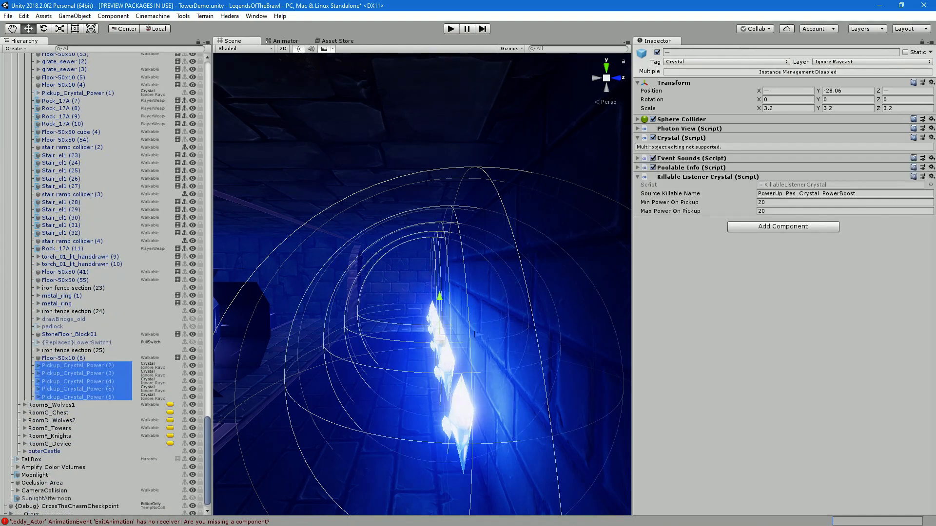
right_drag(422, 283, 399, 287)
mouse_move(391, 287)
mouse_down()
mouse_move(394, 354)
mouse_move(394, 288)
mouse_up()
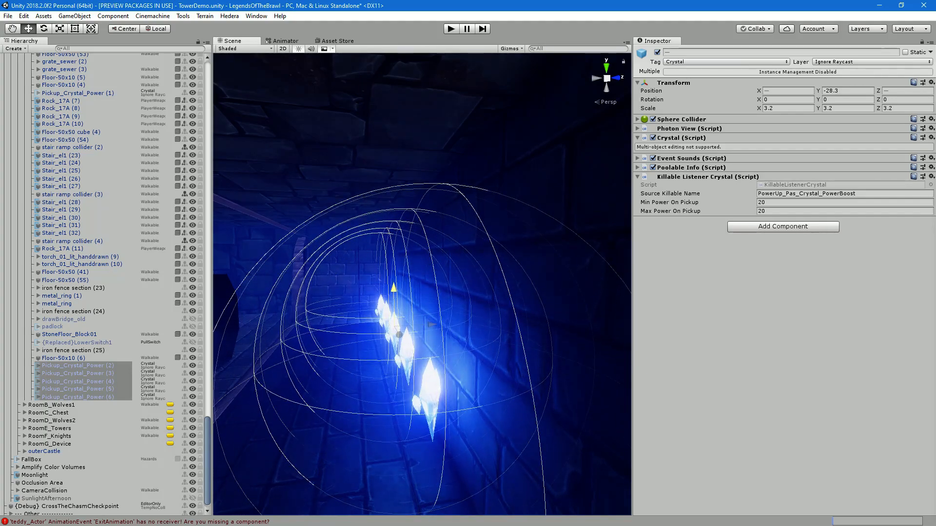
Inspect Floor-50x50 cube (10) and cube (11) to identify the block forming the sewer's end wall
right_drag(394, 288, 439, 244)
middle_drag(438, 243, 453, 249)
click(453, 249)
right_drag(453, 248, 434, 252)
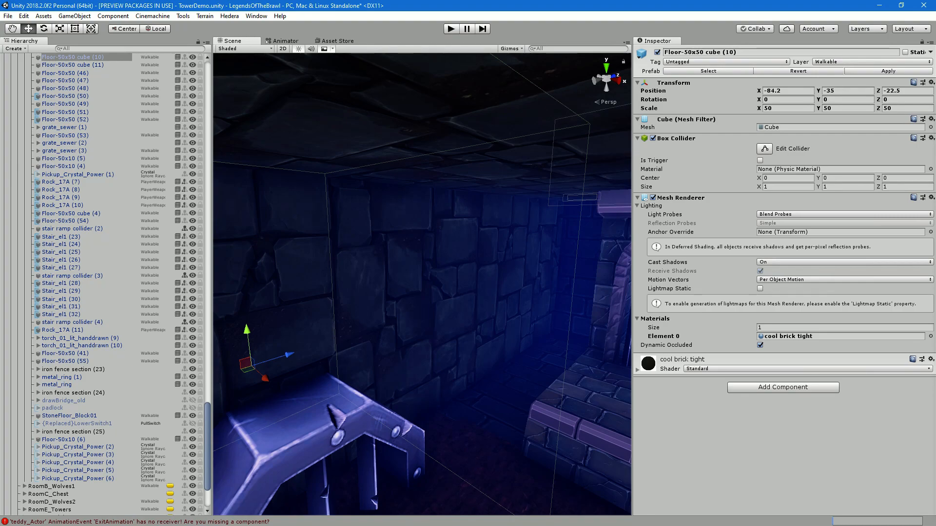
right_drag(434, 252, 454, 254)
click(73, 57)
click(73, 65)
click(73, 57)
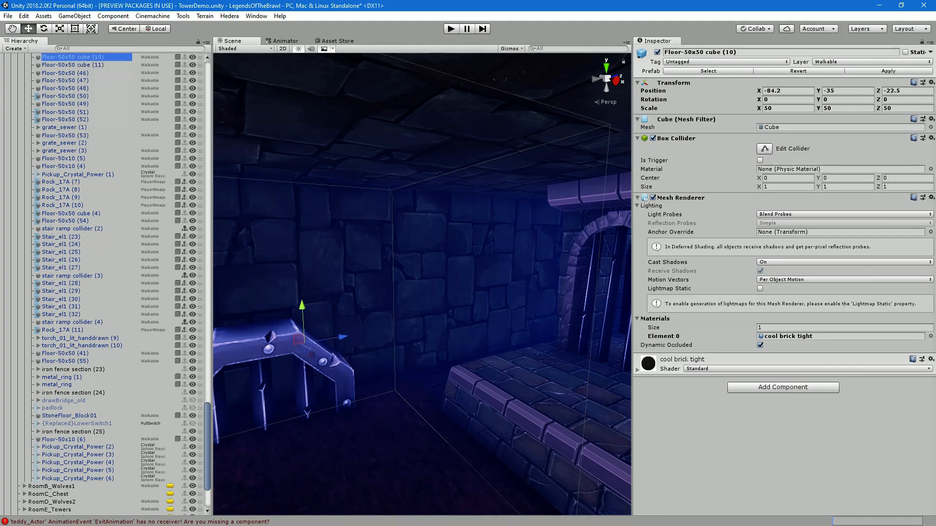
Examine the sewer's end wall, raised walkway and arched gate from several distances and angles
mouse_move(431, 253)
right_down()
mouse_move(441, 286)
mouse_move(412, 273)
mouse_move(448, 272)
mouse_move(439, 270)
right_up()
key(s)
key(w)
key(s)
key(q)
key(d)
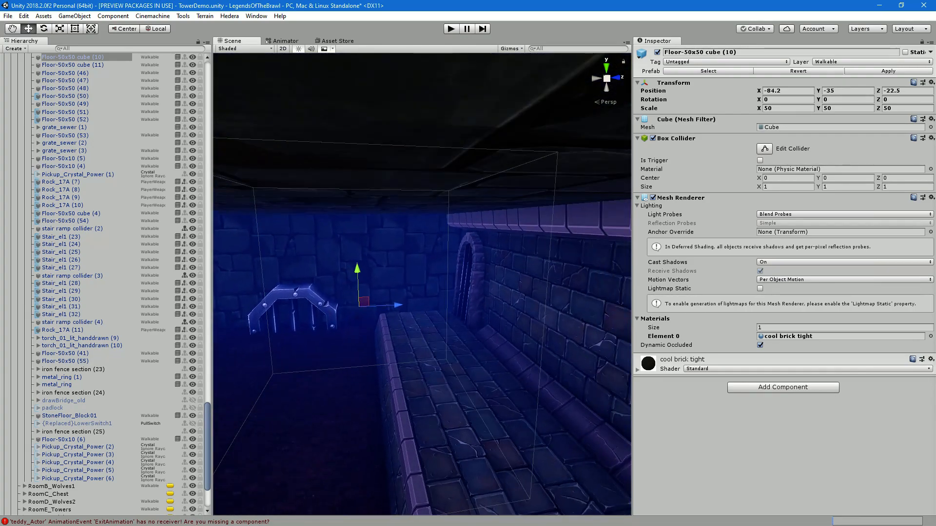
scroll(439, 271, up, 3)
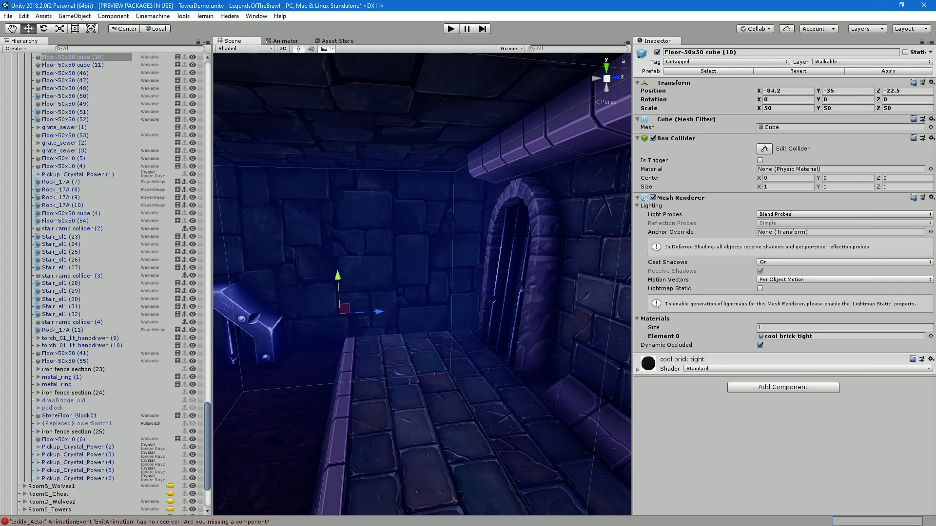
mouse_move(439, 271)
right_down()
mouse_move(419, 283)
mouse_move(448, 283)
right_up()
click(565, 288)
right_drag(565, 288, 531, 287)
key(ctrl+d)
drag(520, 286, 220, 285)
mouse_move(351, 284)
right_down()
mouse_move(295, 284)
mouse_move(351, 286)
right_up()
click(297, 283)
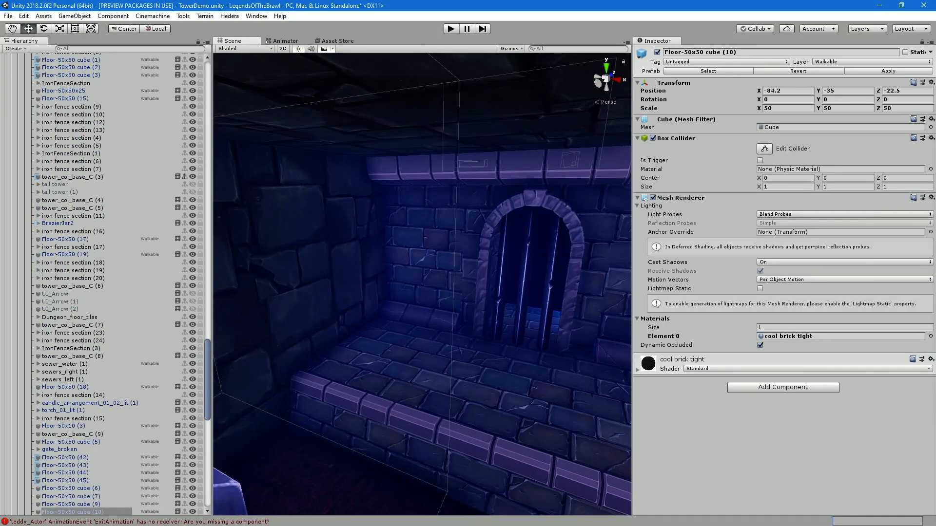
Deactivate collider (14) under modular_sewer_plain (18), the wall section beside the arched gate
click(396, 293)
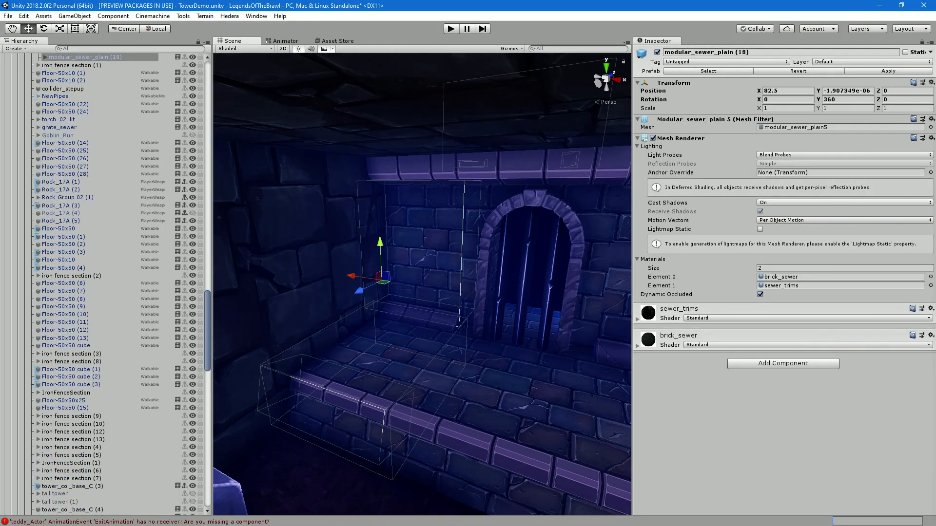
scroll(396, 293, up, 2)
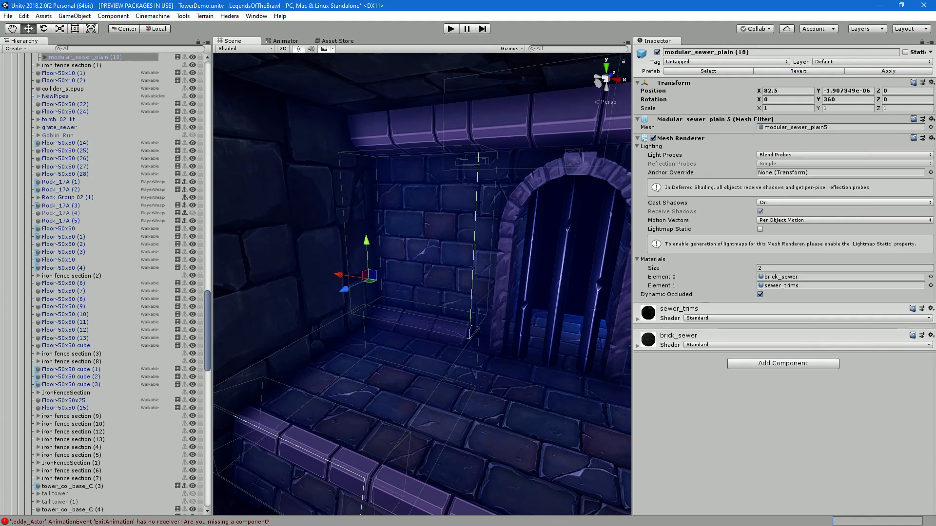
scroll(422, 285, down, 2)
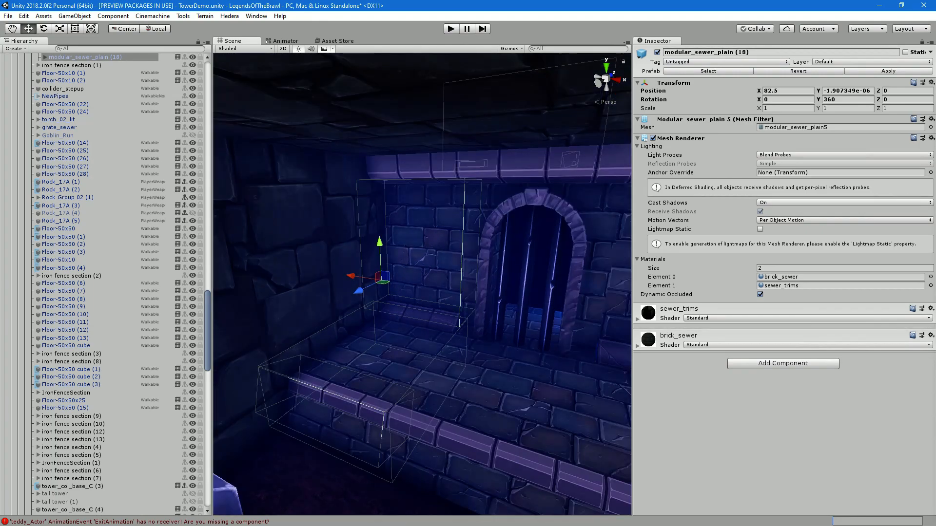
right_drag(422, 284, 610, 280)
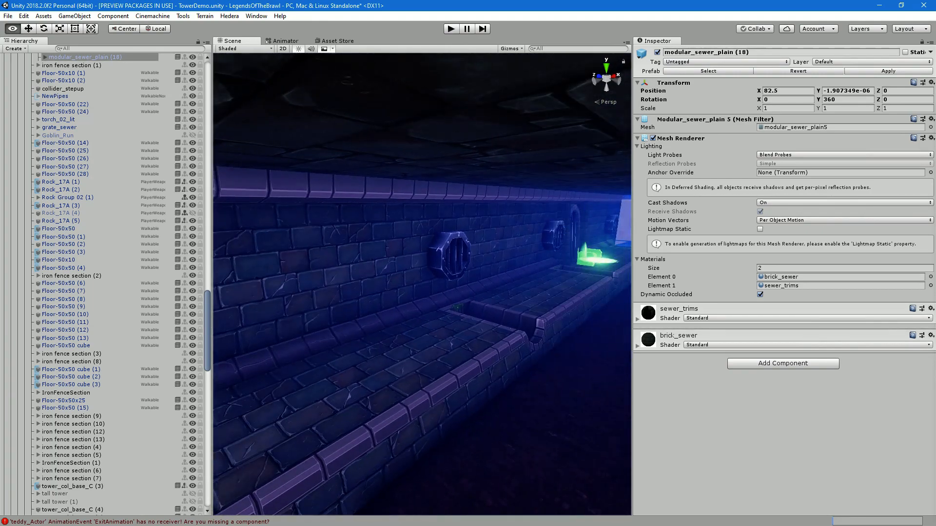
key(f)
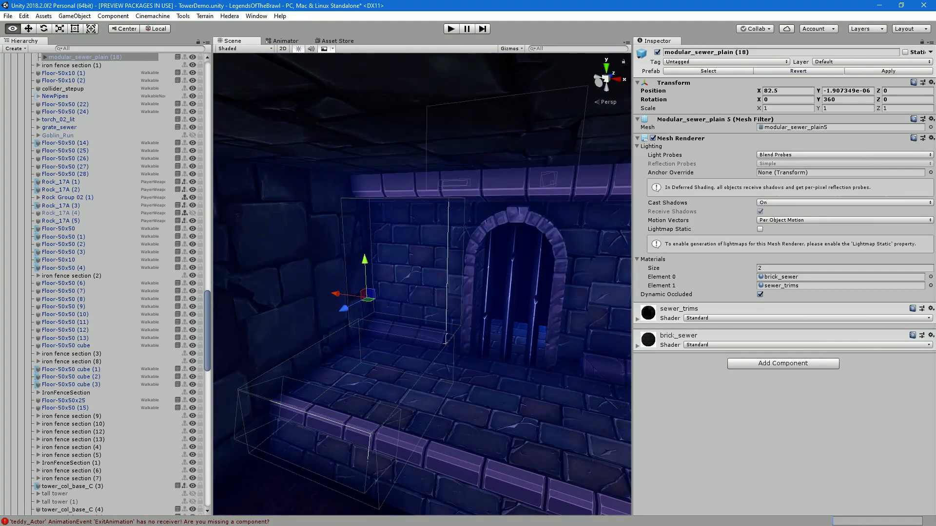
scroll(422, 284, up, 5)
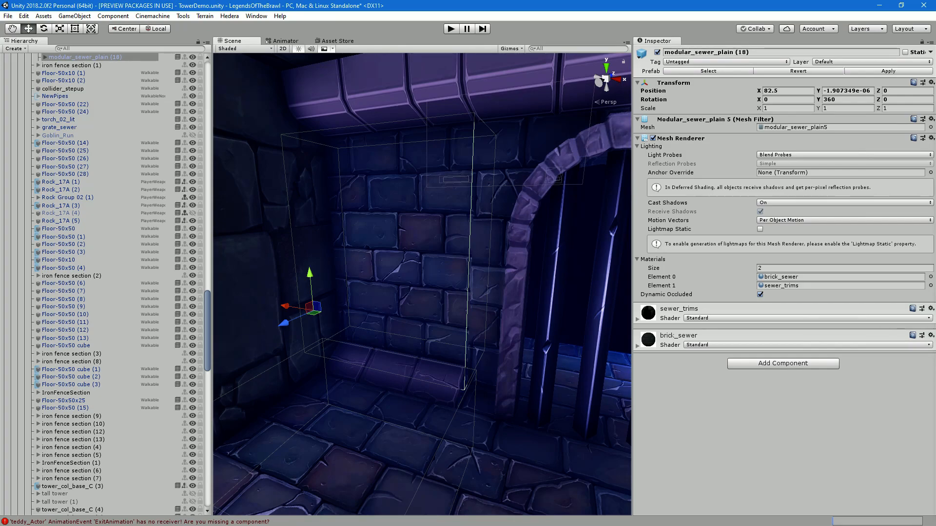
click(45, 57)
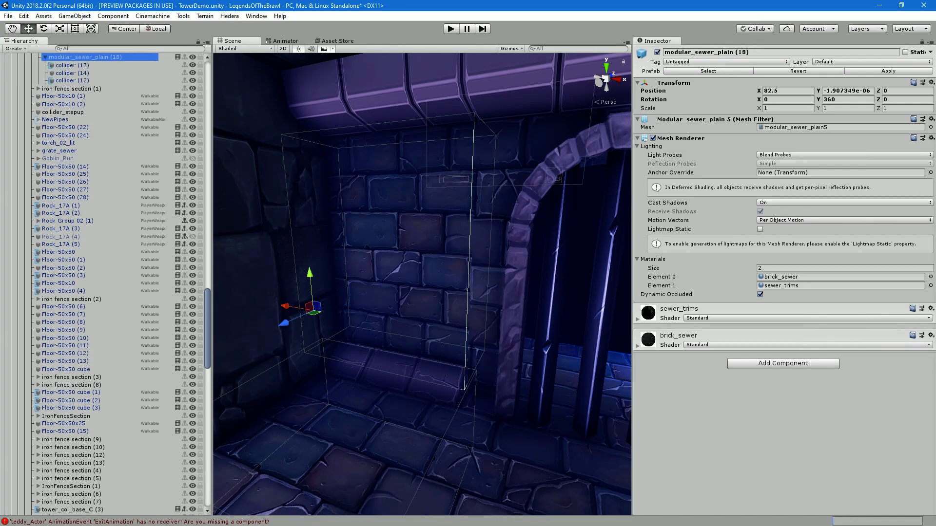
click(72, 66)
click(73, 73)
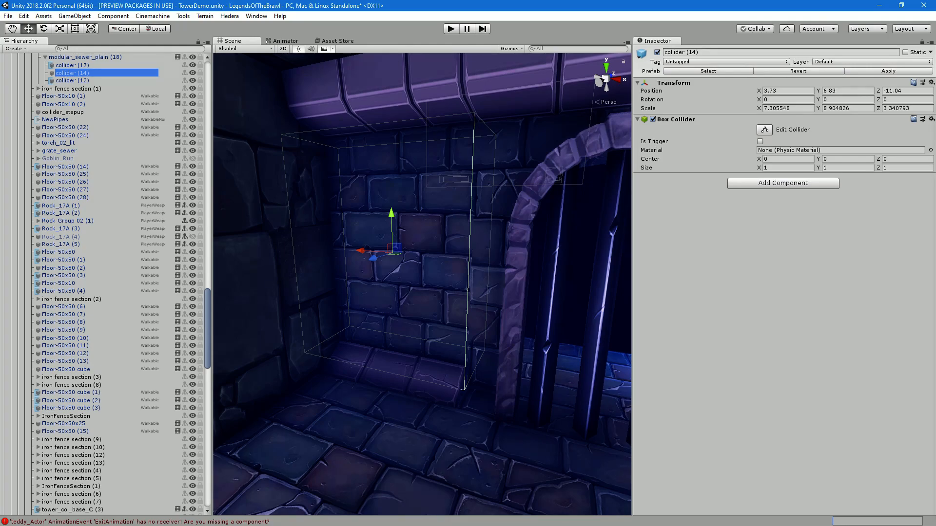
key(alt+shift+a)
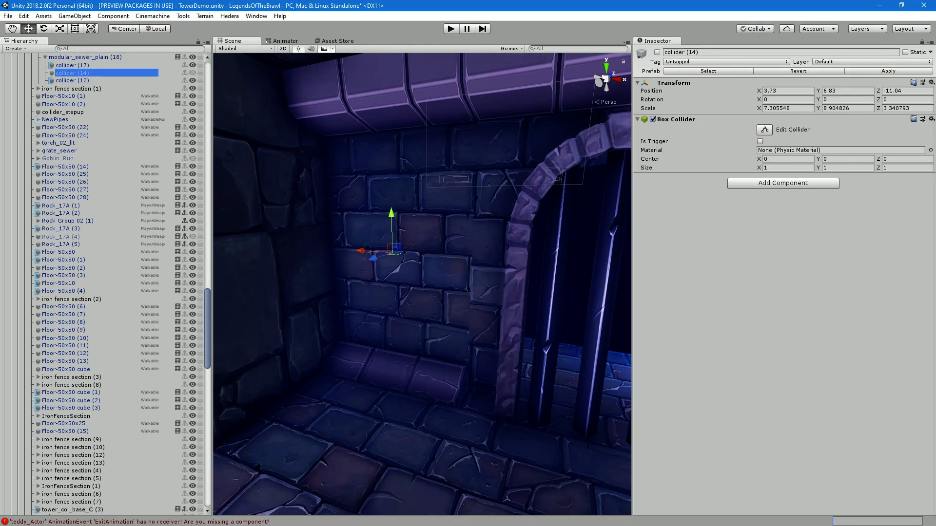
Collapse the Camera group in the scene hierarchy and survey the sewer channel toward the spiked gate
right_drag(422, 273, 475, 258)
scroll(105, 282, up, 20)
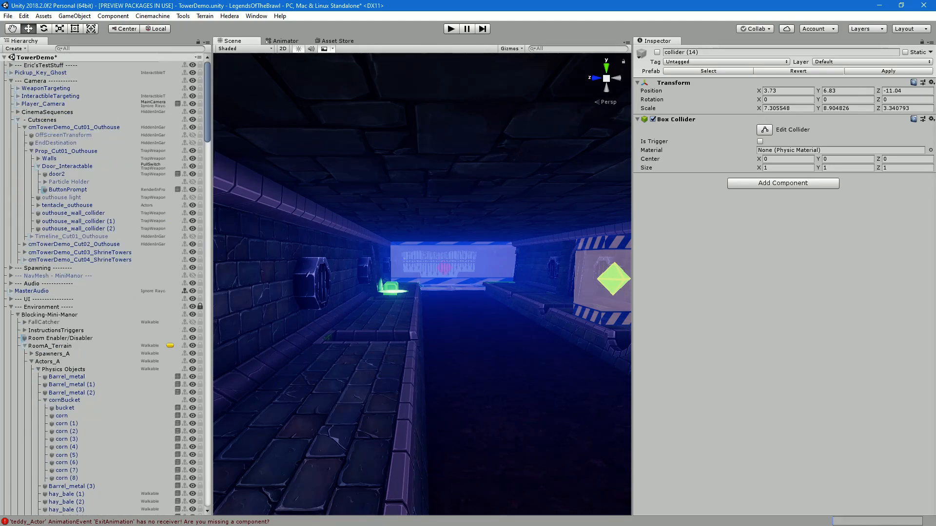
click(11, 81)
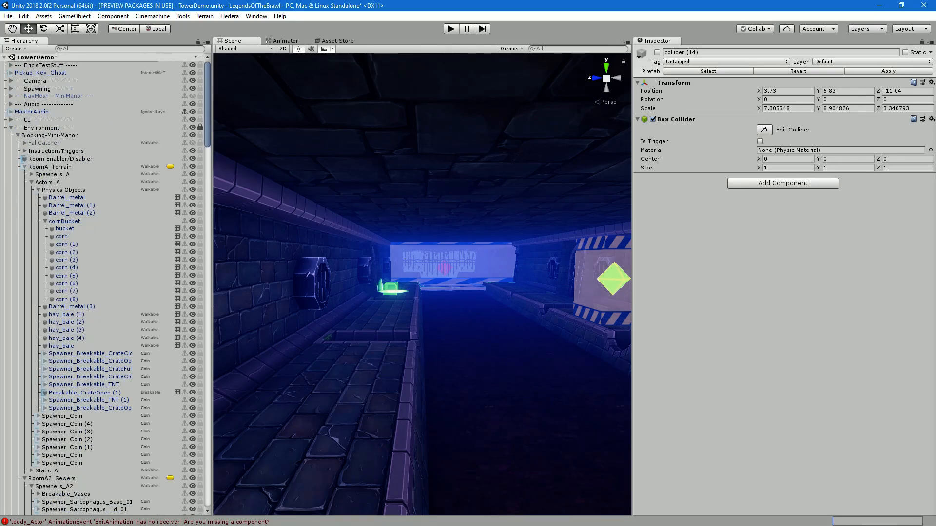
scroll(422, 284, up, 4)
middle_drag(439, 244, 425, 273)
scroll(422, 284, up, 4)
scroll(422, 284, up, 5)
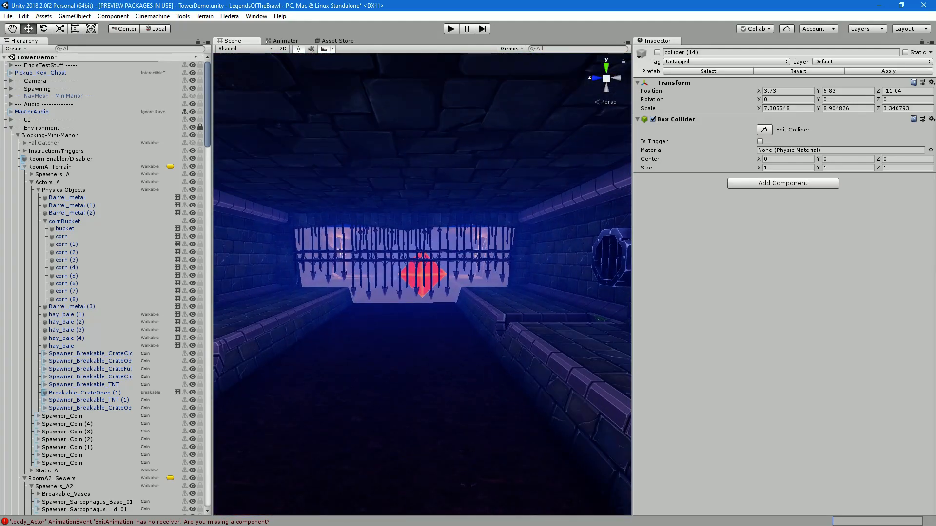
Search the scene hierarchy for fog, fx and particle objects, and select the particle_gas under Static_C_ChestArea
scroll(422, 285, up, 5)
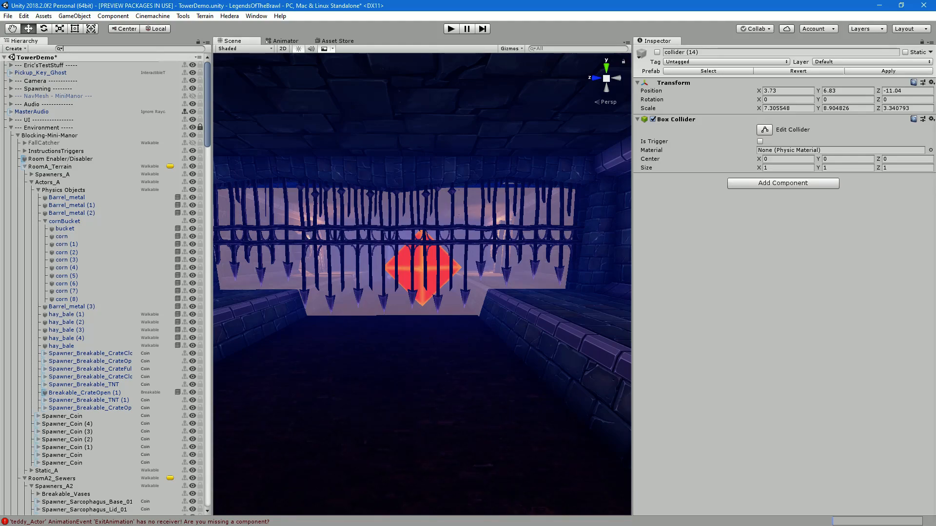
text(fog)
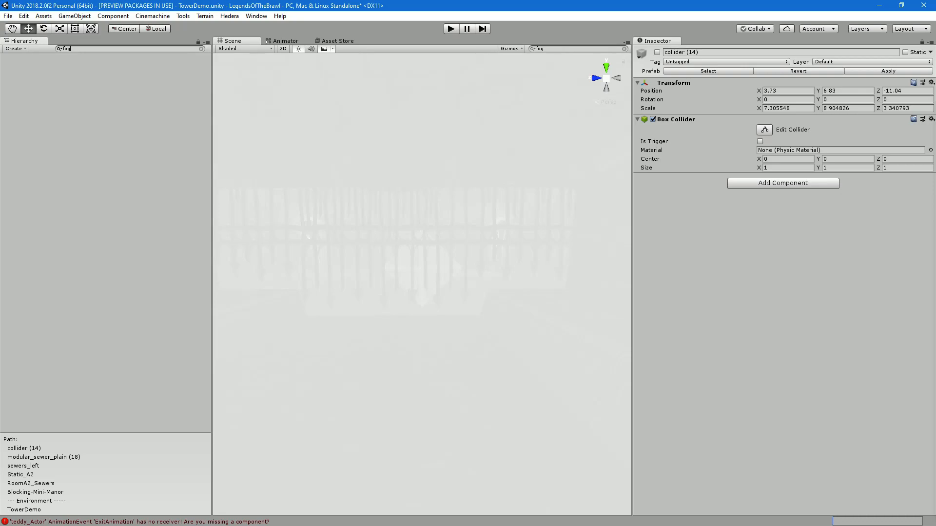
key(Escape)
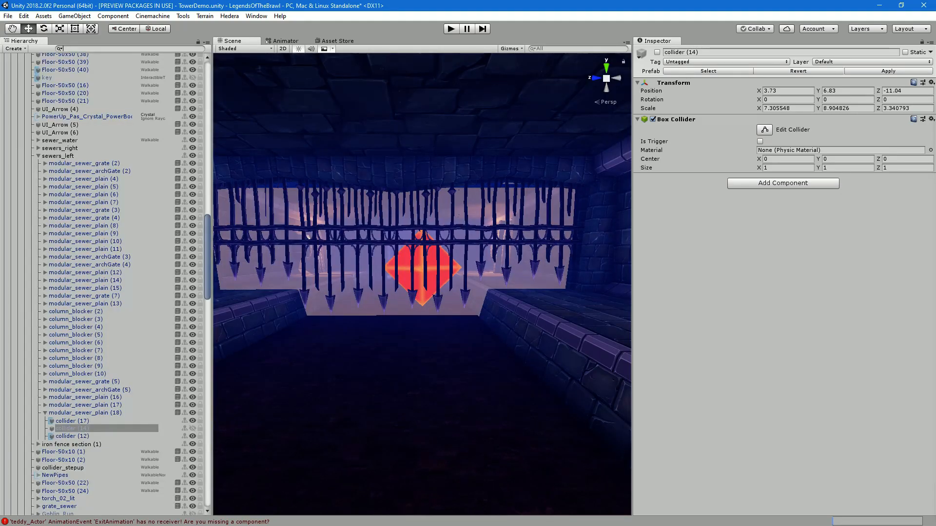
text(fx)
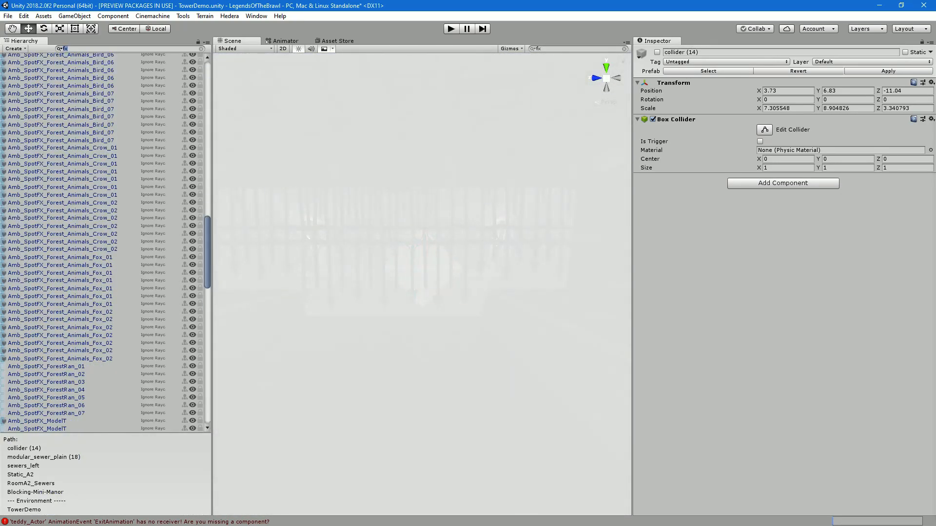
text(particl)
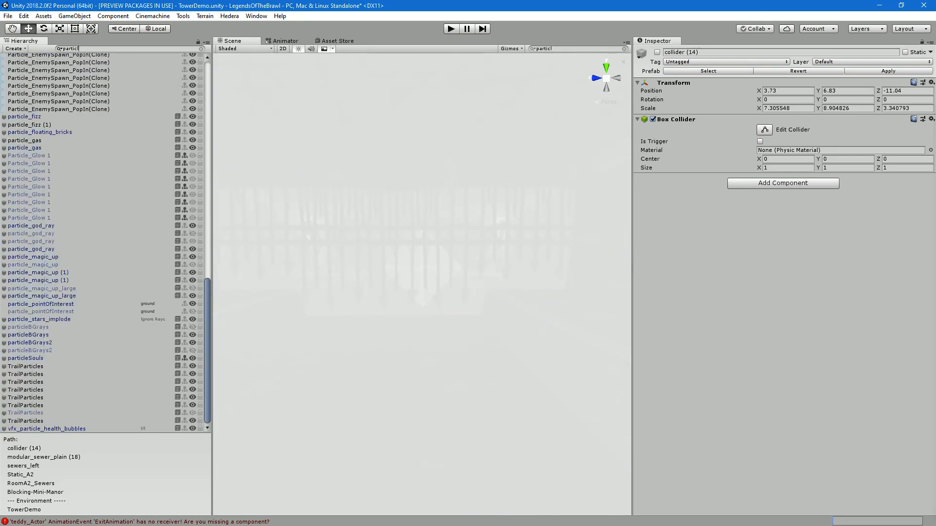
click(25, 141)
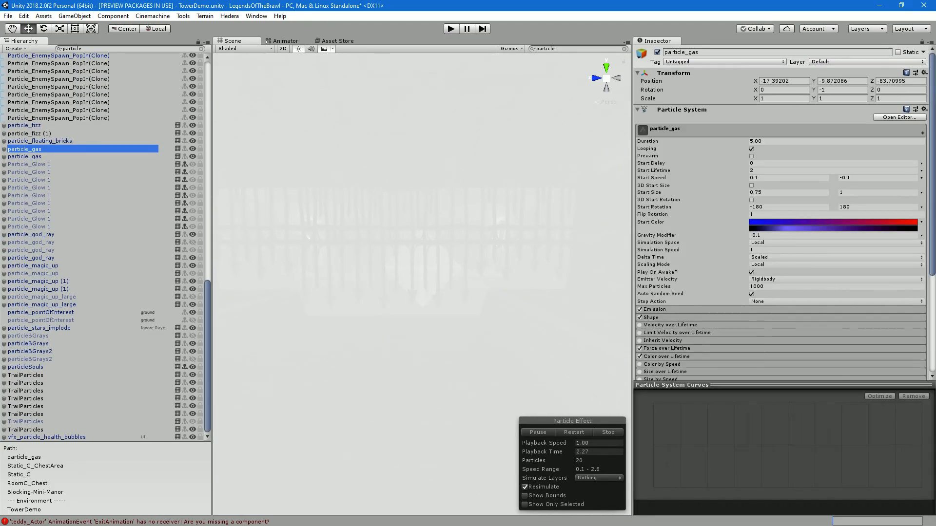
click(201, 49)
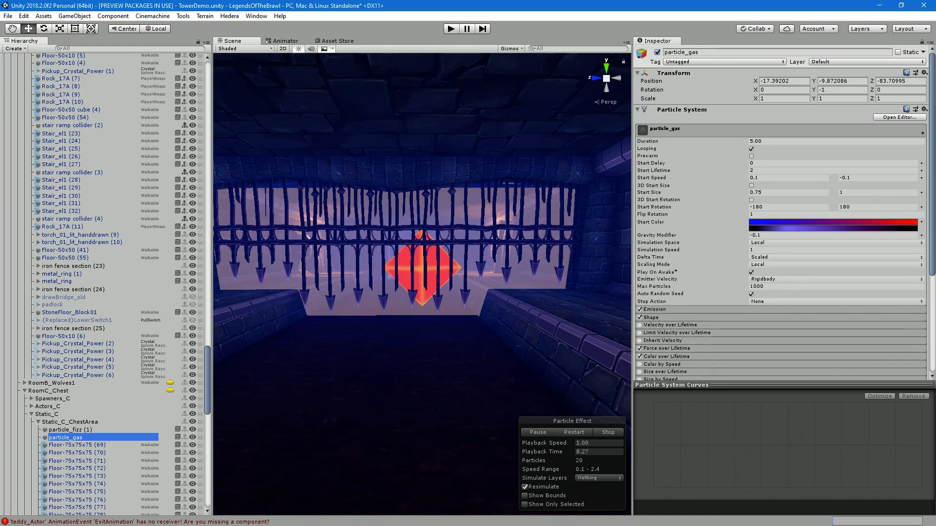
Focus on the chest area's particle_gas and examine its effect around the stone pillar
key(f)
alt+drag(439, 273, 341, 295)
alt+drag(517, 278, 224, 280)
scroll(422, 284, up, 5)
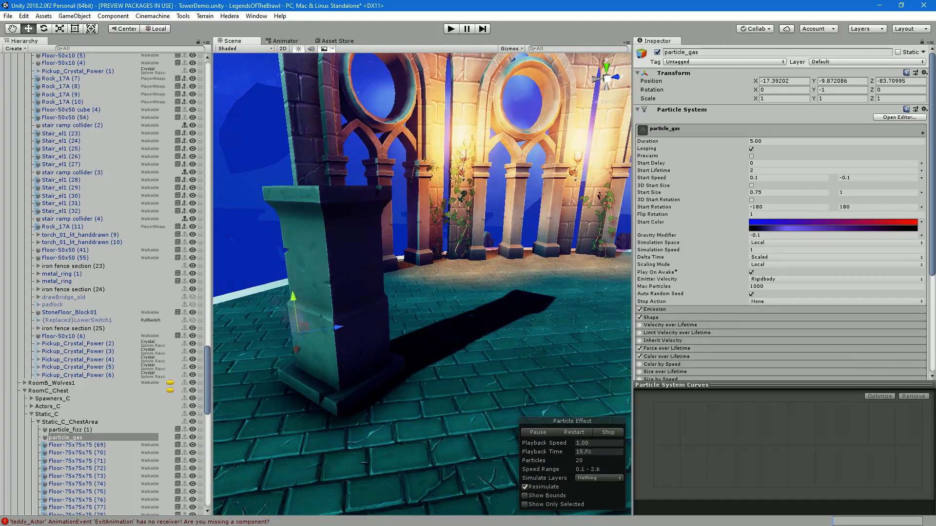
click(65, 438)
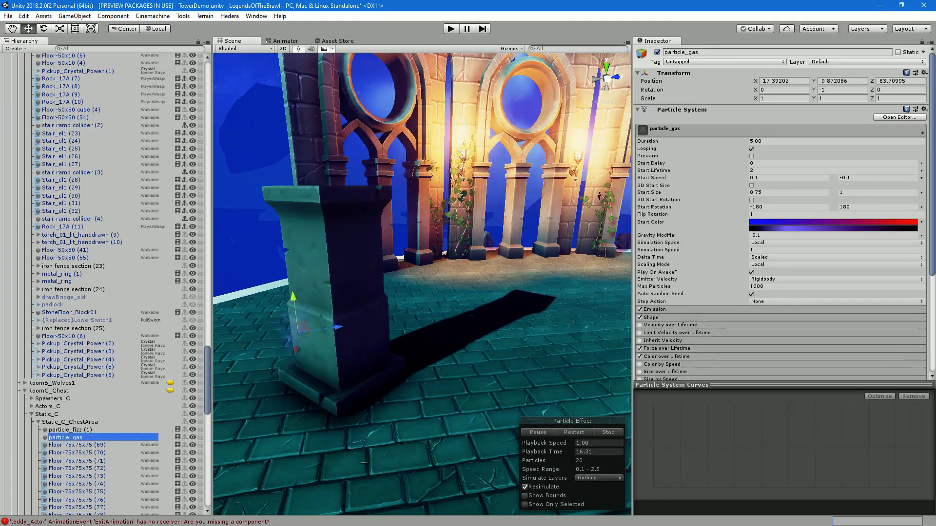
Focus on particle_fizz (1), restart its particle preview and examine the effect beside the stone pillar
double_click(70, 430)
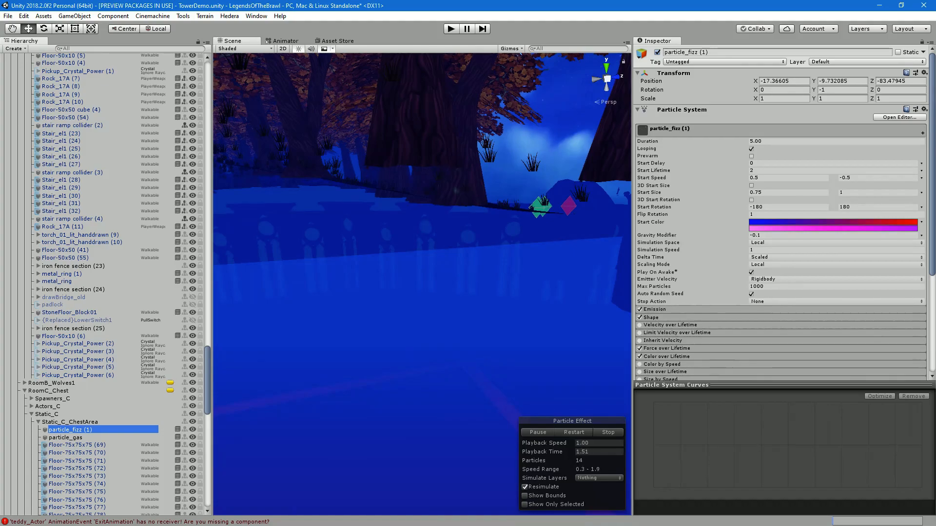
click(574, 433)
alt+drag(468, 273, 397, 287)
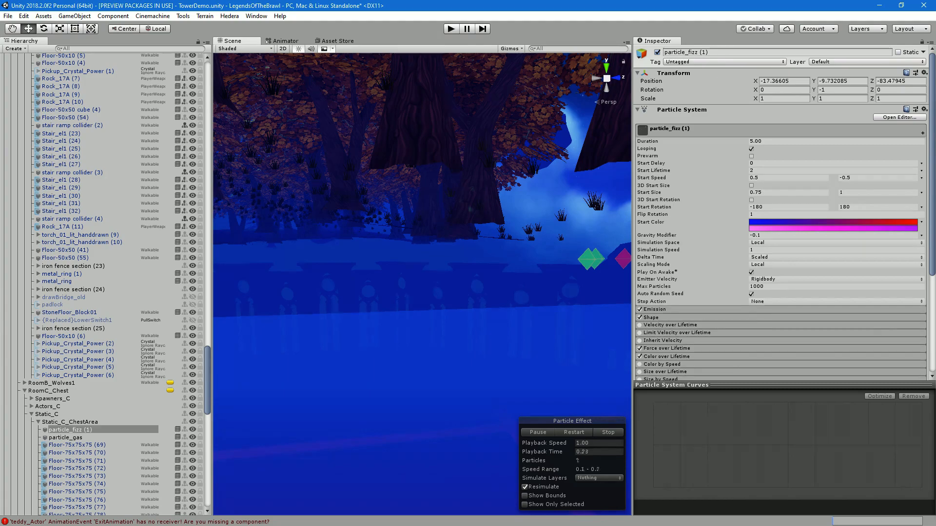
click(573, 432)
double_click(70, 430)
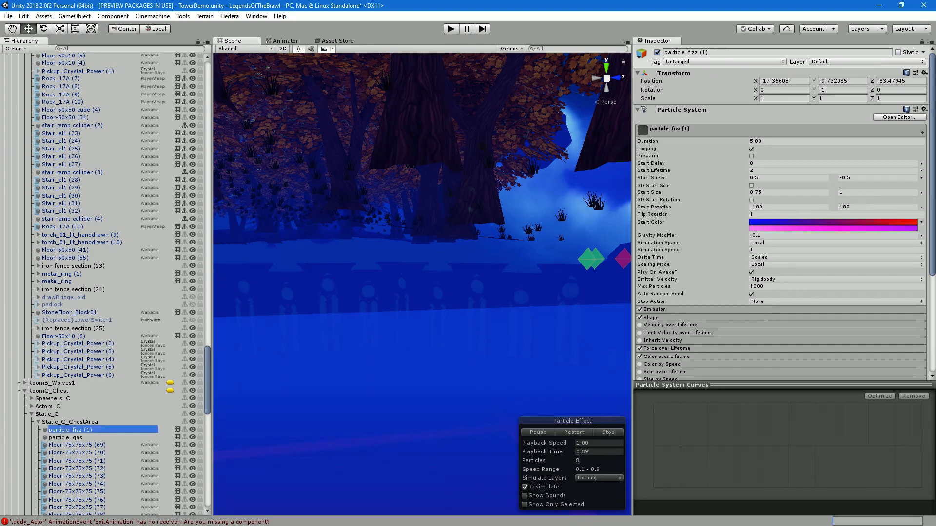
scroll(422, 284, up, 10)
alt+drag(422, 284, 492, 291)
scroll(463, 289, up, 4)
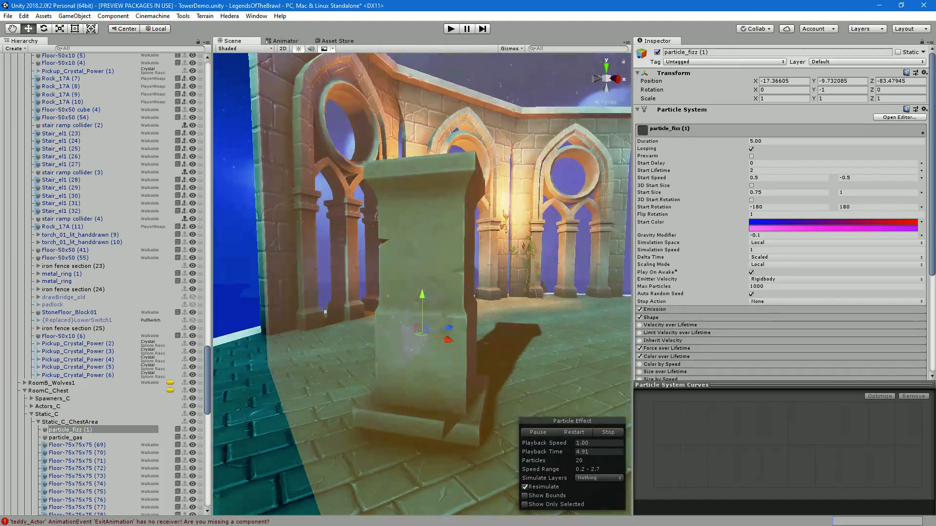
Select particle_gas together with particle_fizz (1) and check the project assets for a particle_gas prefab
ctrl+click(65, 438)
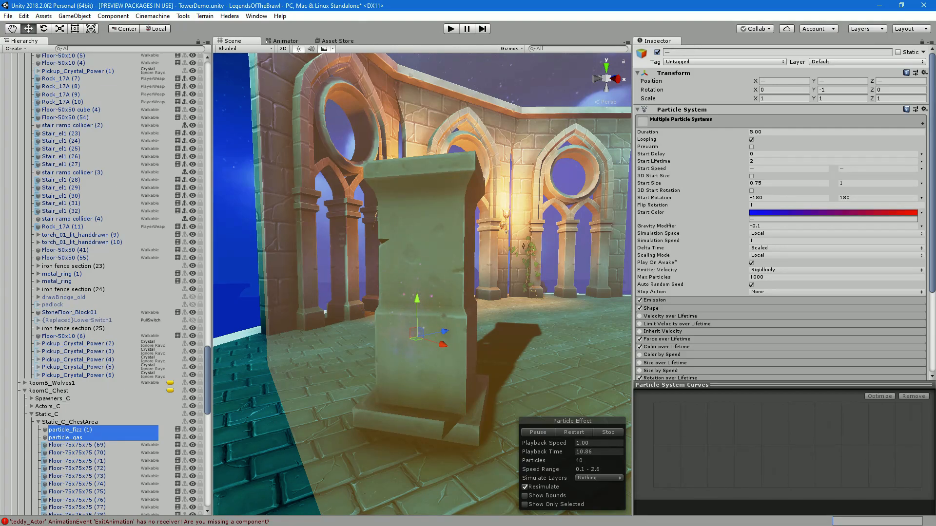
drag(380, 522, 453, 10)
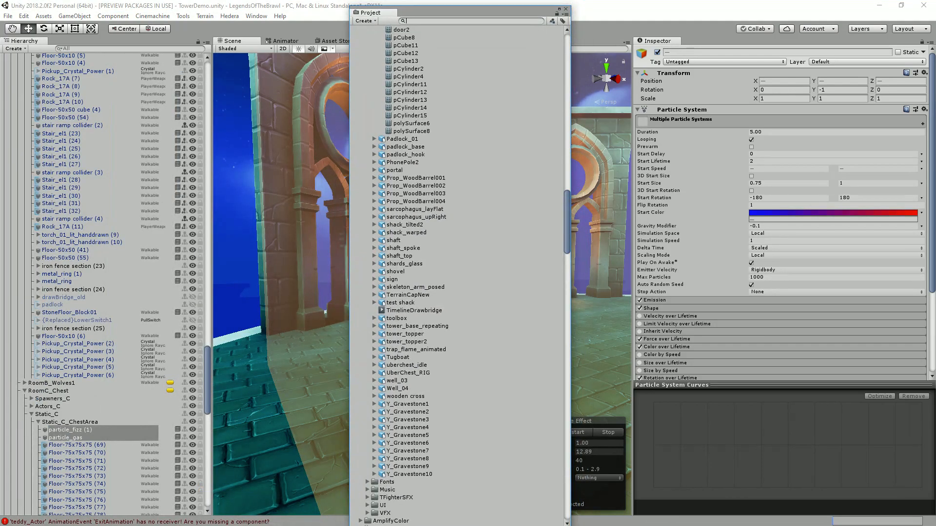
key(ctrl+f)
text(particle_gas)
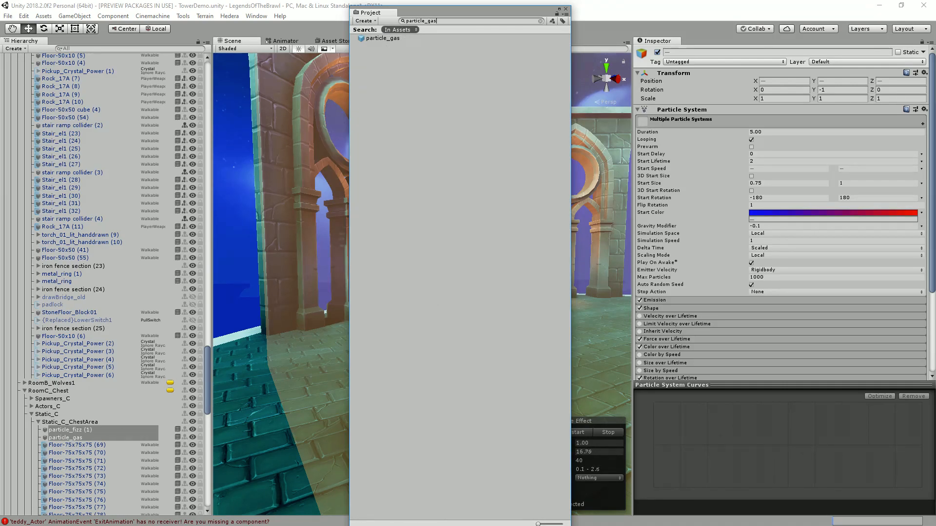
click(540, 21)
drag(454, 10, 361, 524)
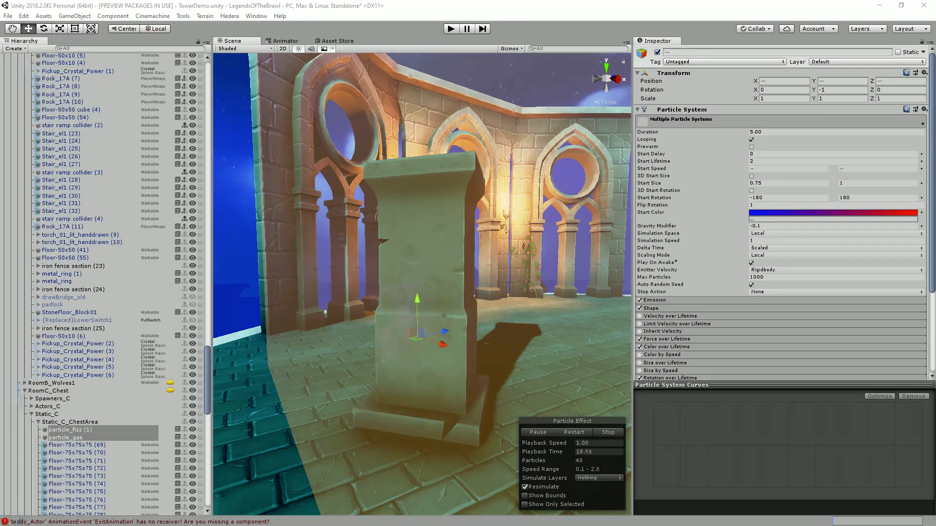
Delete particle_gas and particle_fizz (1) from Static_C_ChestArea
click(65, 438)
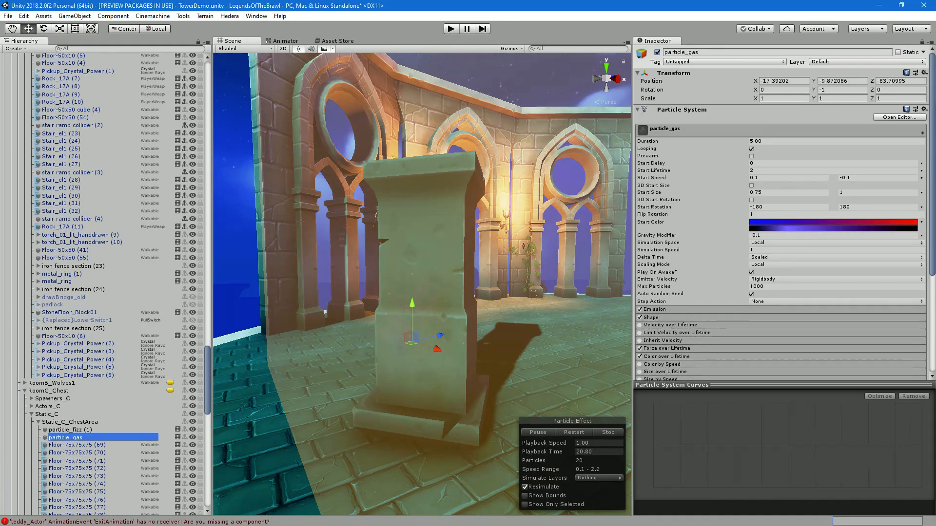
key(shift+Up)
key(Delete)
right_drag(428, 273, 369, 290)
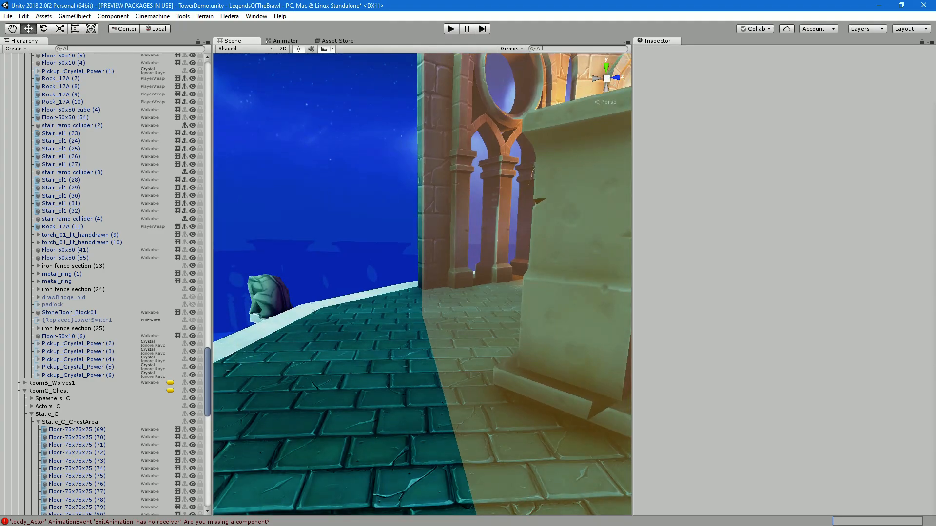
Focus on Pickup_Crystal_Power (3) and survey the sewer channel around it
double_click(78, 351)
right_drag(419, 273, 316, 295)
right_drag(422, 282, 439, 272)
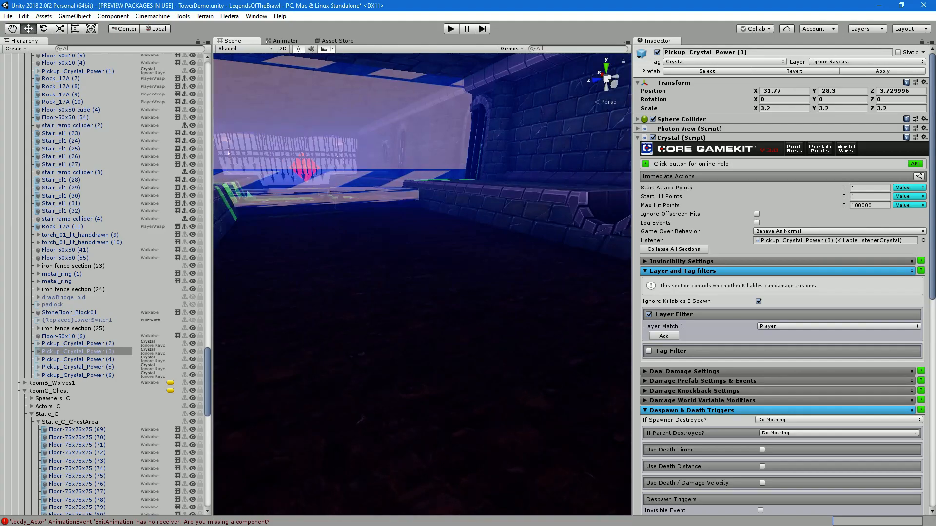
Temporarily activate the hidden key object listed above Floor-50x50 (16) to inspect it on the coffin lid, and deactivate it again
scroll(112, 283, up, 15)
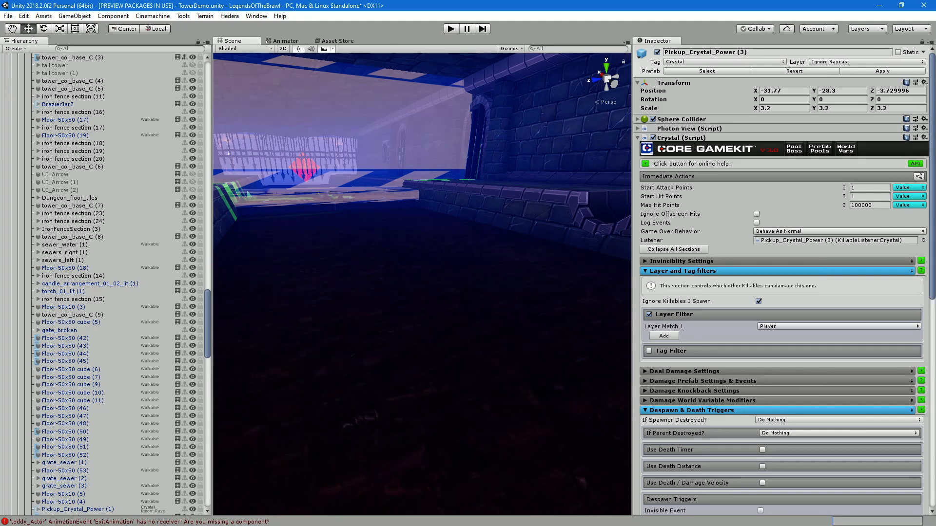
scroll(112, 283, up, 3)
scroll(112, 283, up, 9)
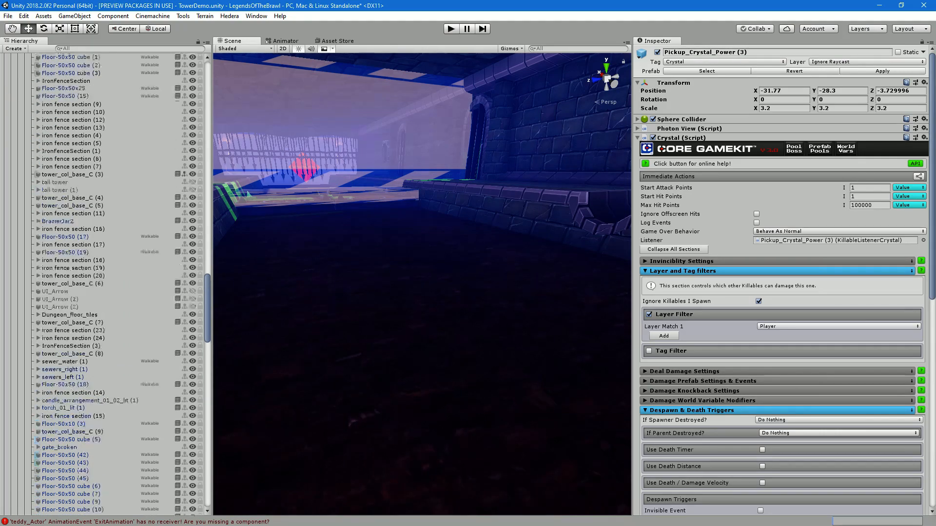
scroll(112, 283, up, 4)
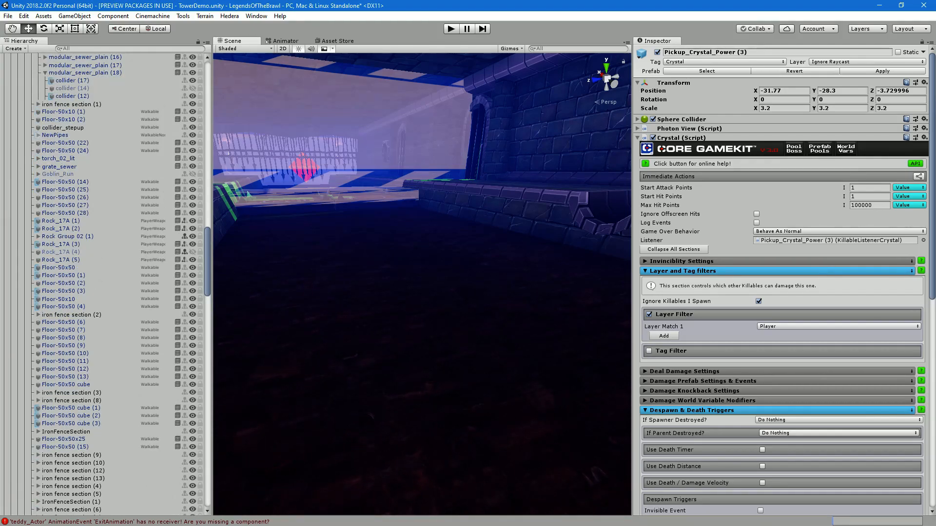
scroll(112, 283, up, 8)
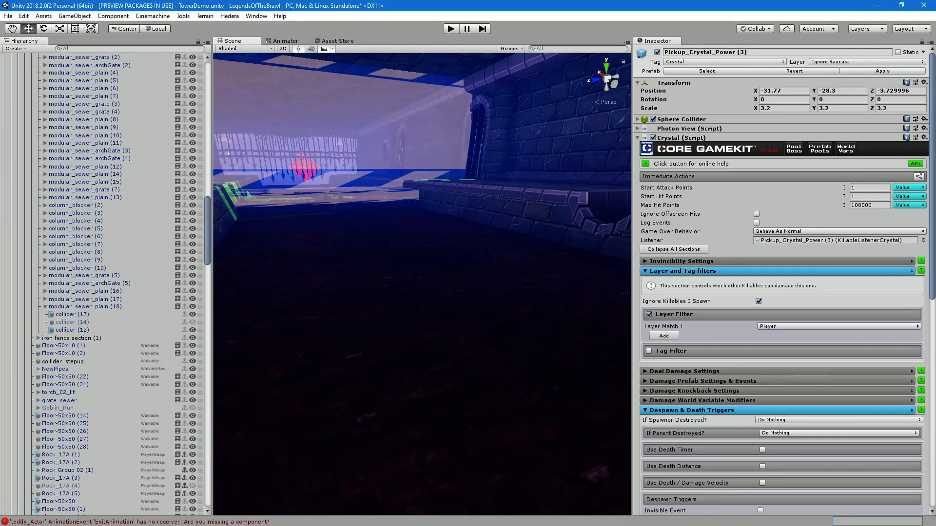
scroll(112, 282, up, 4)
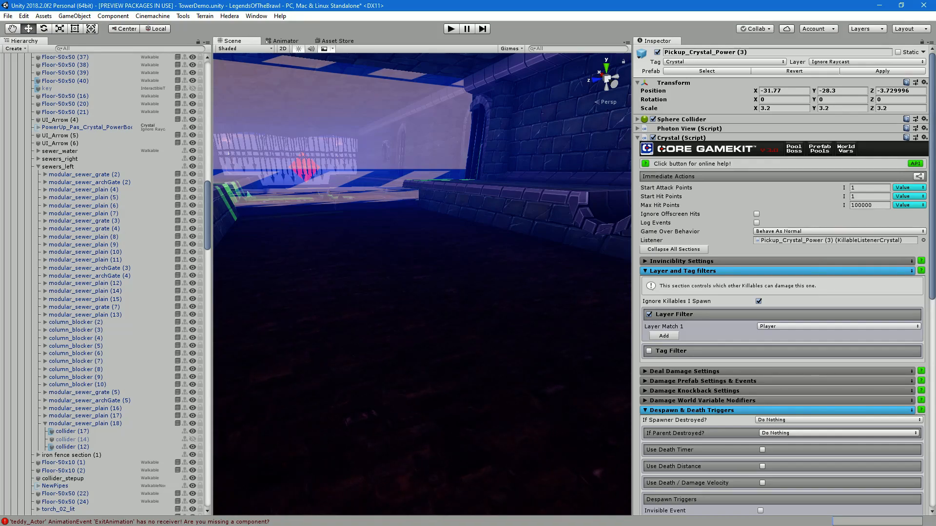
scroll(112, 283, up, 2)
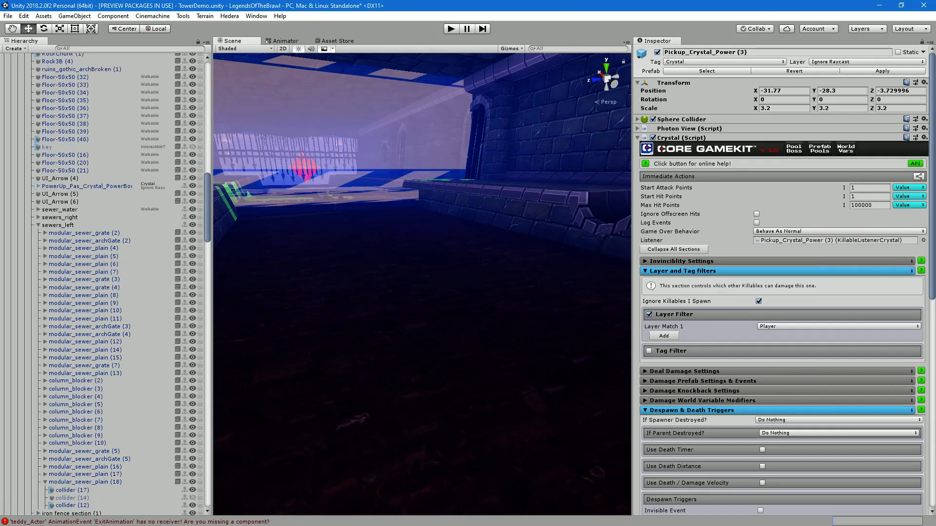
double_click(47, 147)
key(alt+shift+a)
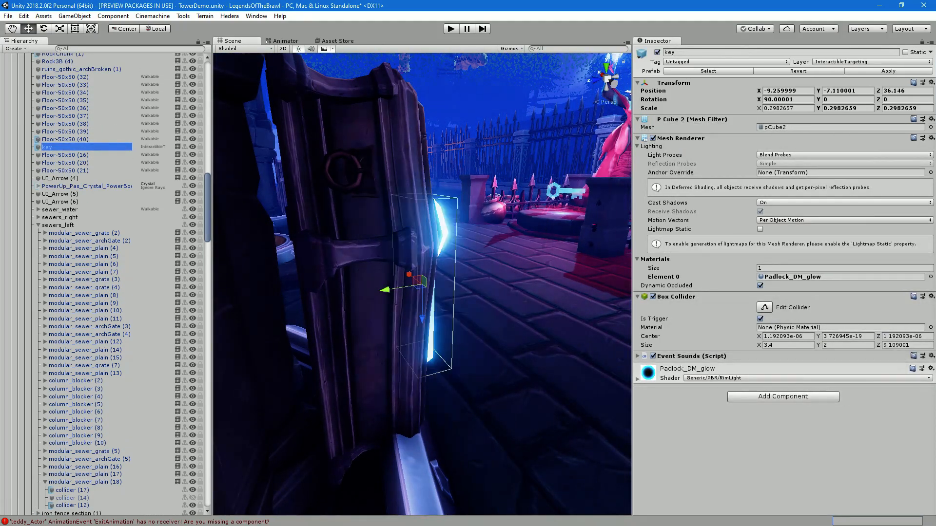
alt+drag(419, 283, 273, 283)
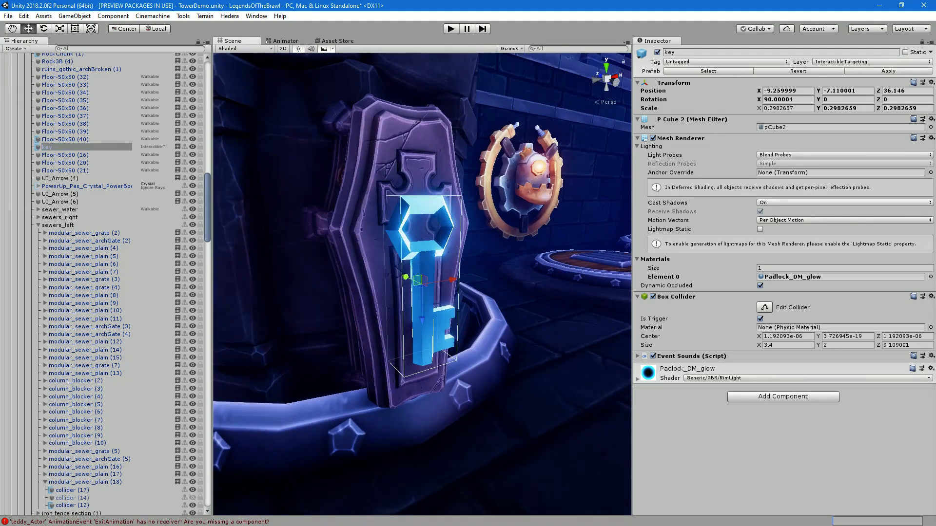
key(alt+shift+a)
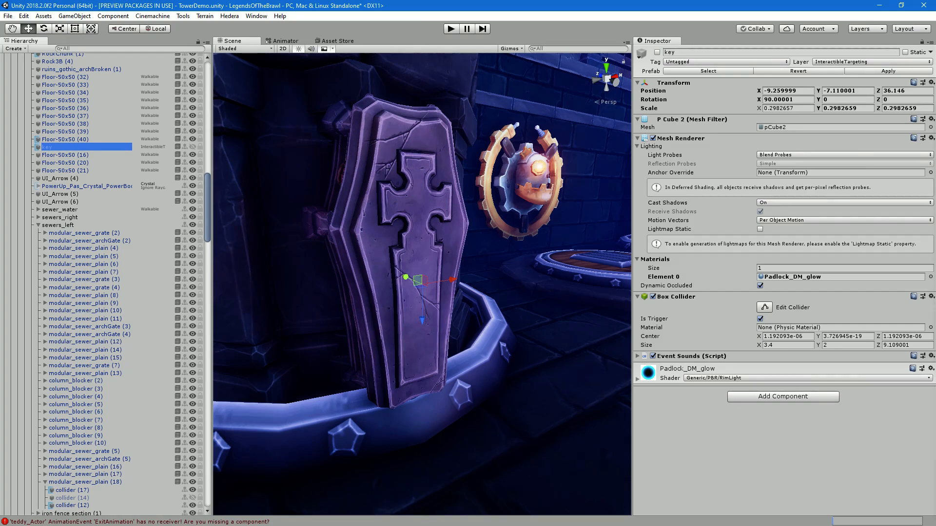
Look through the Static_A2 objects and search the scene hierarchy for "cloud", clearing the search again
scroll(104, 282, down, 15)
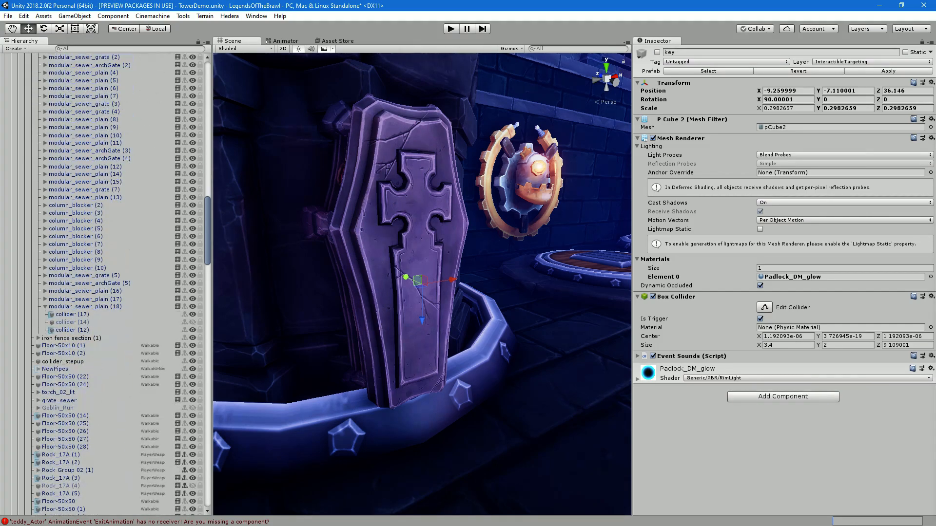
scroll(105, 283, down, 9)
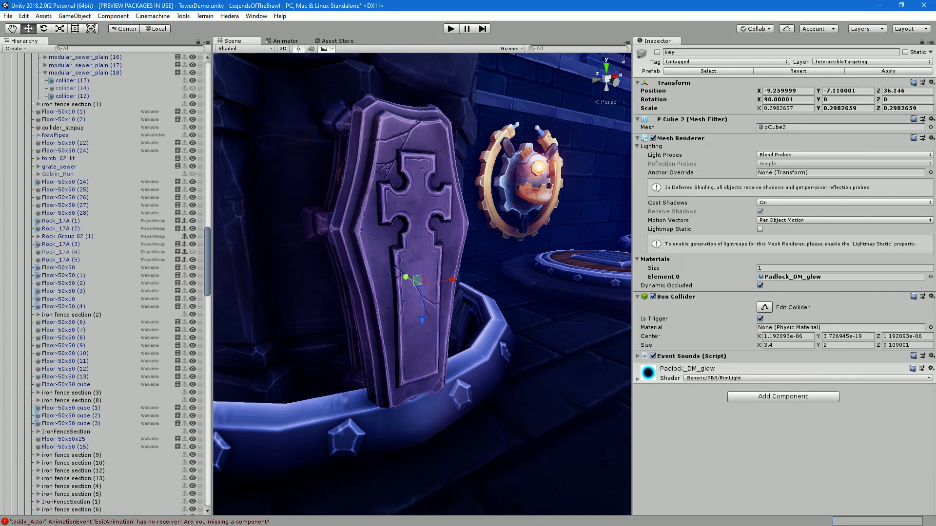
scroll(105, 283, down, 7)
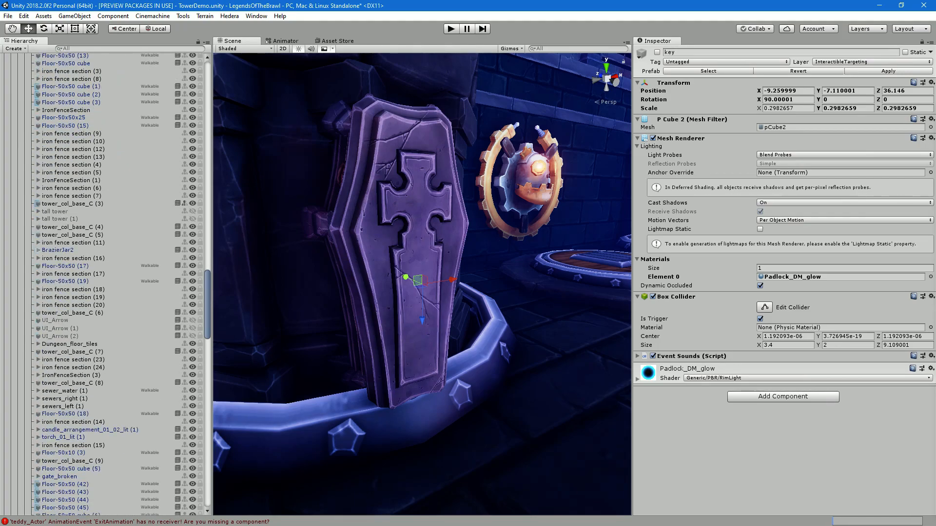
scroll(105, 283, down, 9)
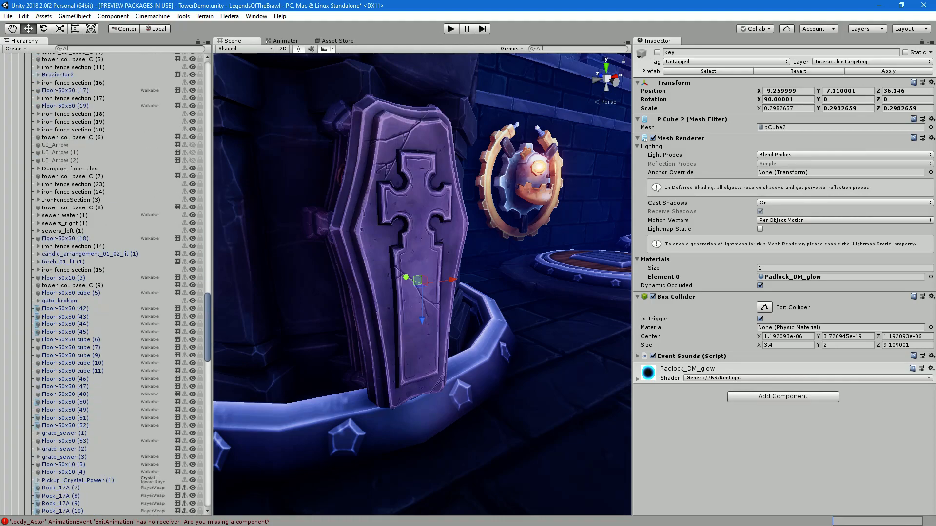
scroll(105, 283, down, 10)
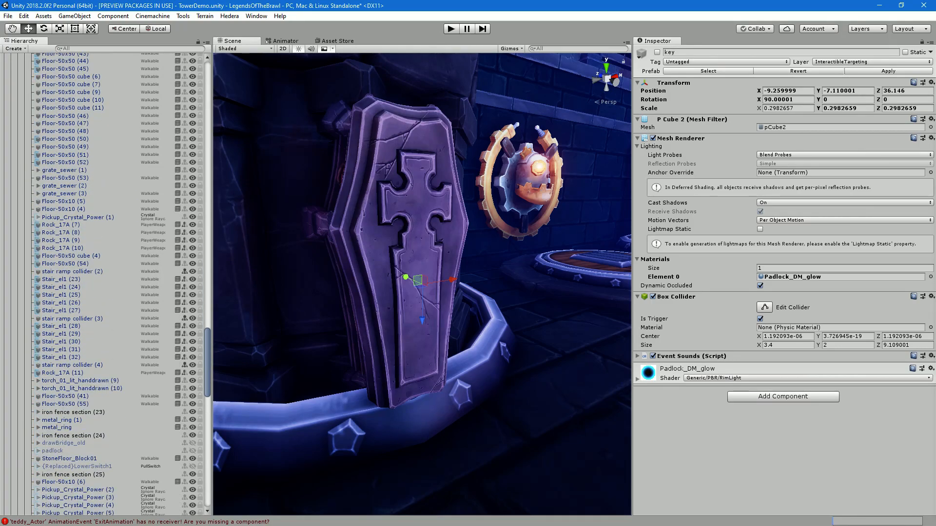
scroll(105, 283, down, 4)
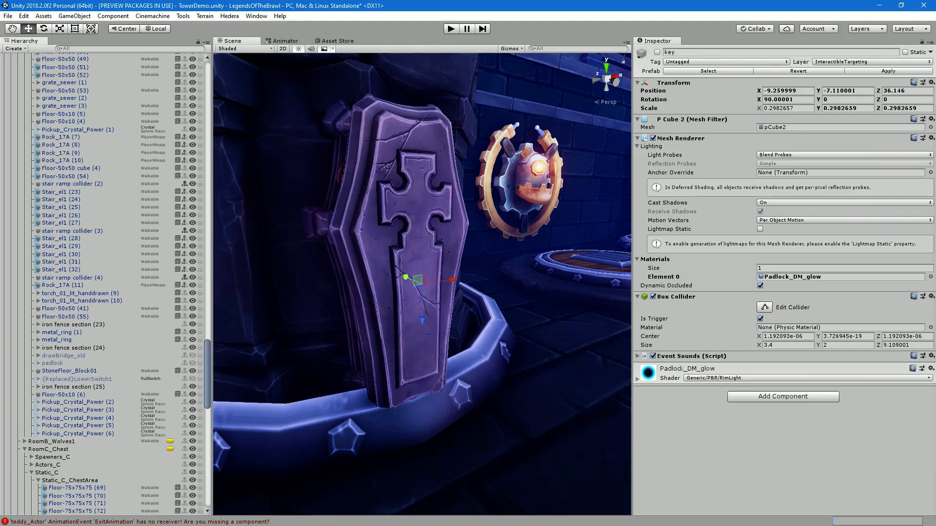
scroll(112, 283, up, 15)
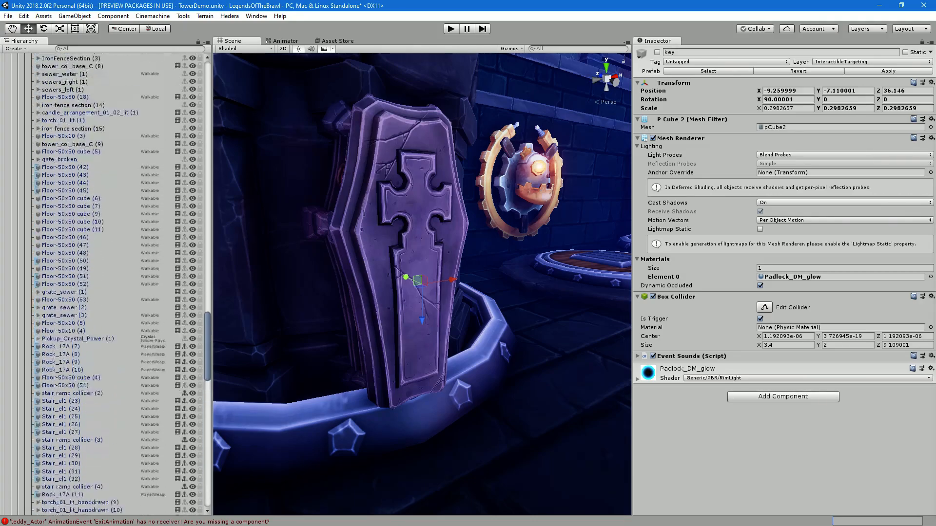
click(59, 49)
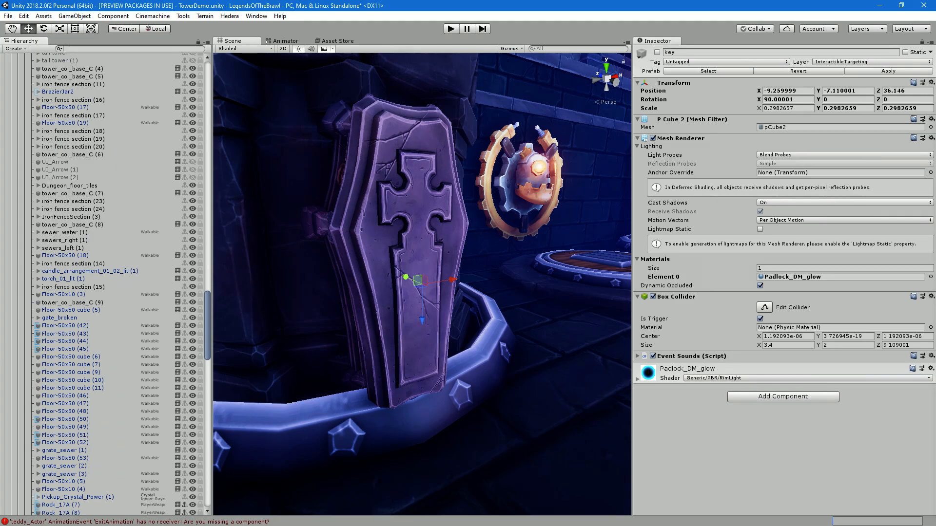
text(cloud)
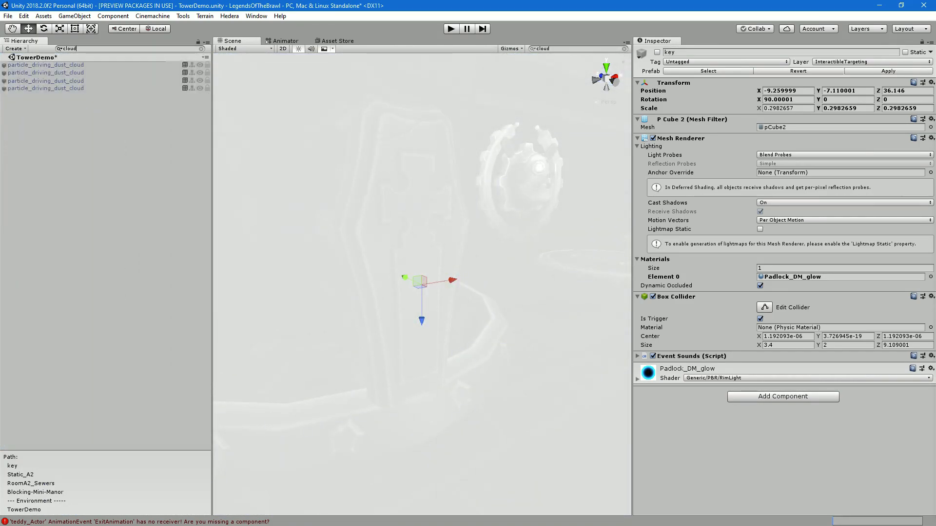
key(Escape)
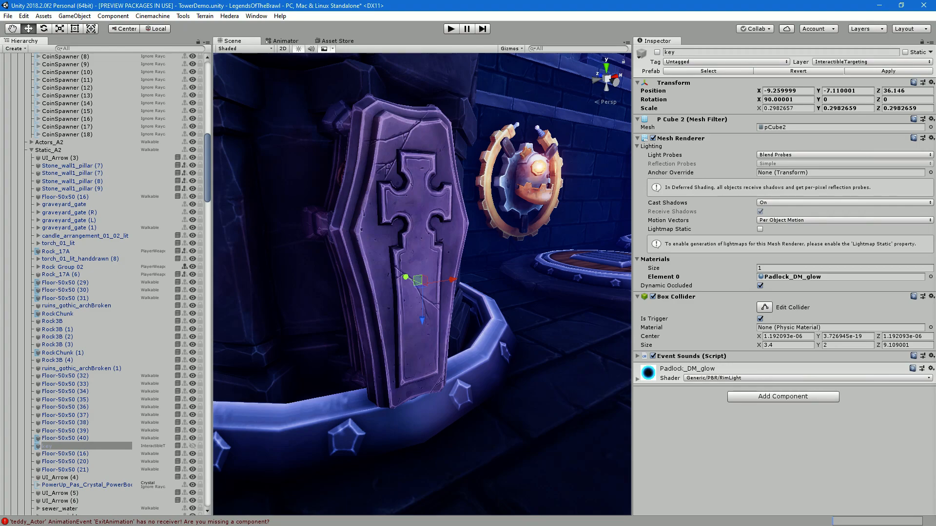
Collapse Spawners_A2, check the contents of Actors_A2 and collapse it, and look through the upper part of Static_A2
scroll(98, 283, up, 10)
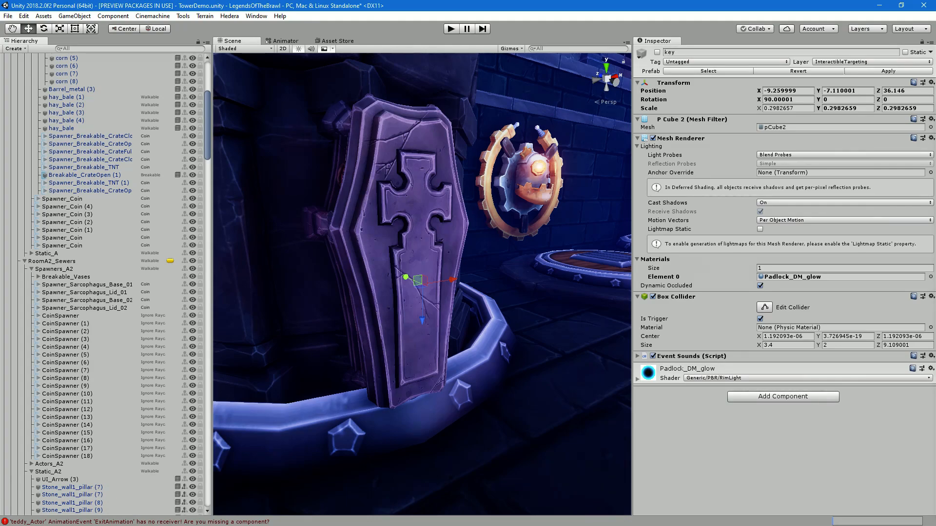
click(32, 269)
click(31, 277)
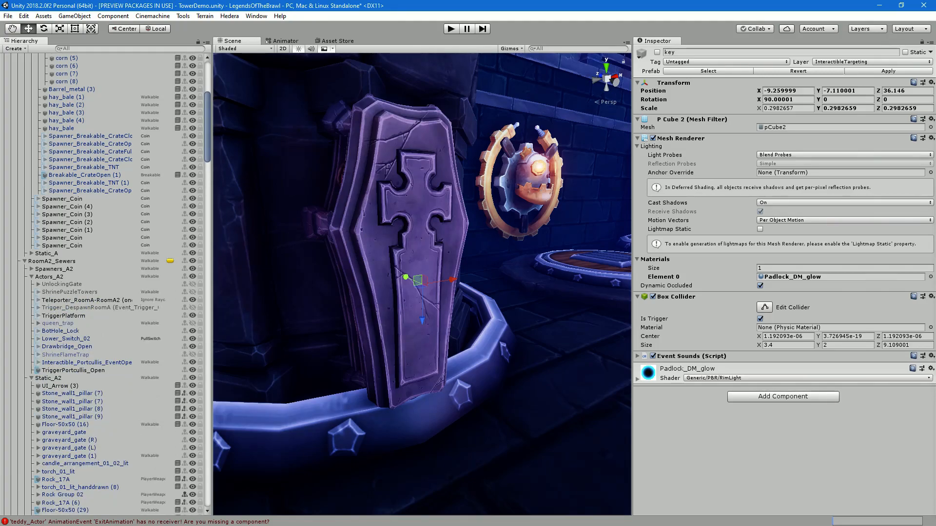
click(32, 277)
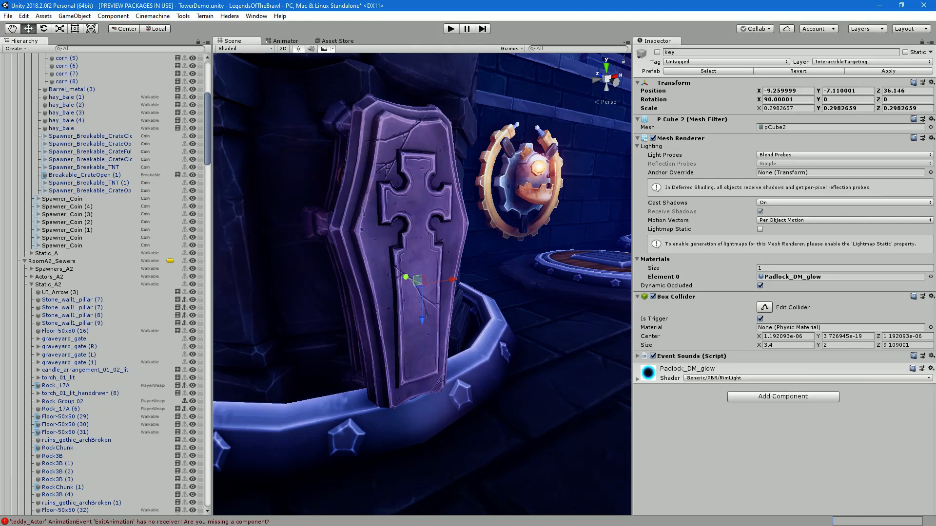
scroll(115, 285, down, 4)
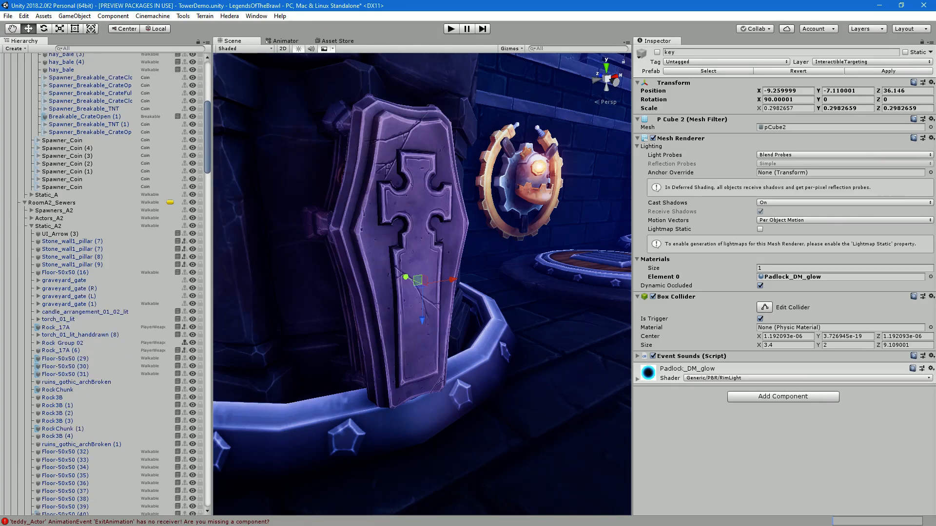
scroll(115, 285, down, 5)
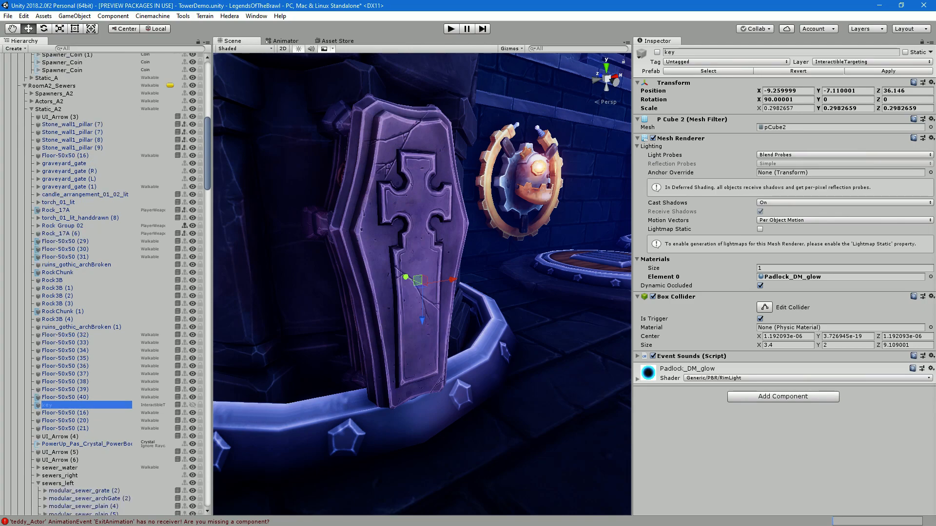
scroll(105, 283, up, 6)
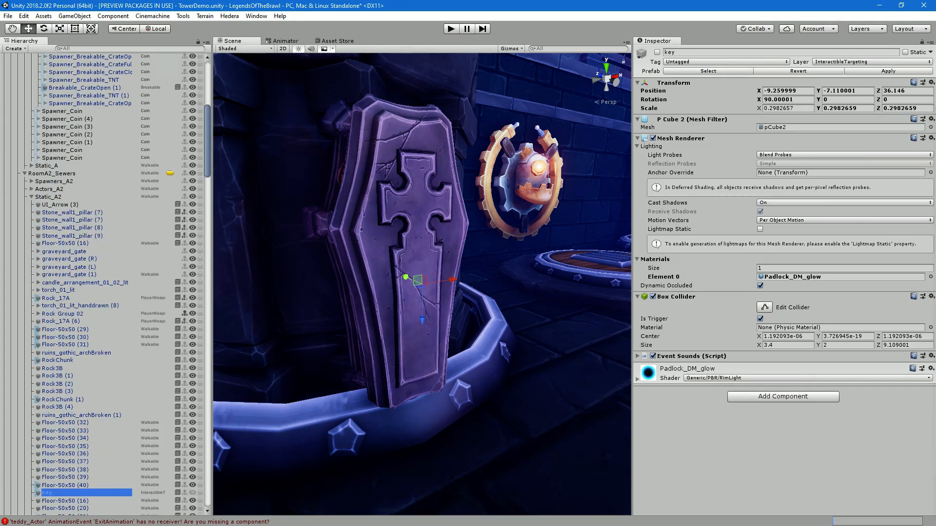
Focus on torch_01_lit in Static_A2 and survey the surrounding area as far as the brazier on the fenced path
click(84, 283)
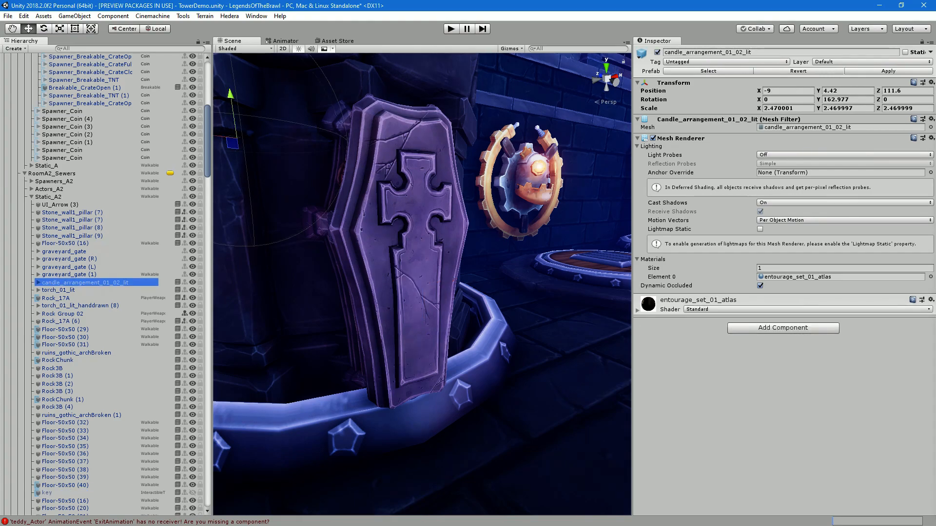
double_click(59, 291)
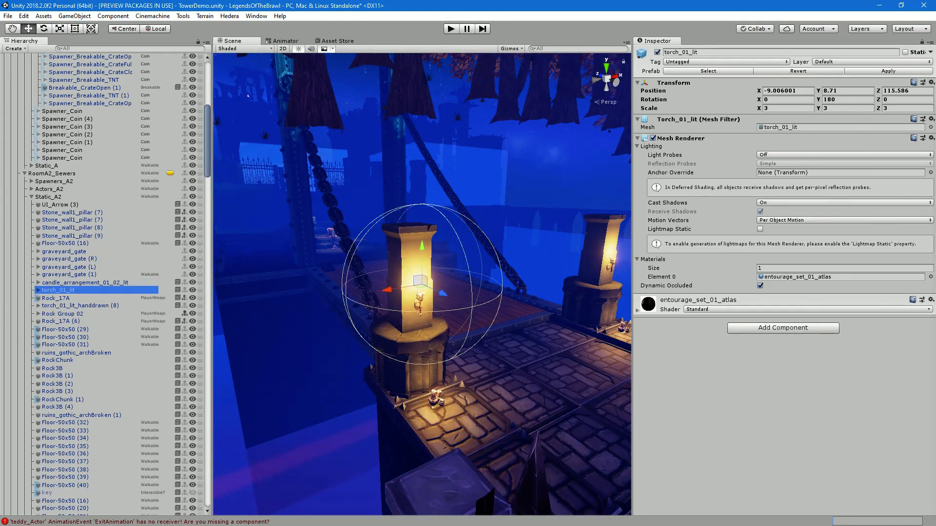
scroll(522, 396, down, 5)
alt+drag(522, 396, 364, 341)
scroll(422, 312, down, 5)
alt+drag(422, 312, 263, 312)
middle_drag(422, 284, 560, 312)
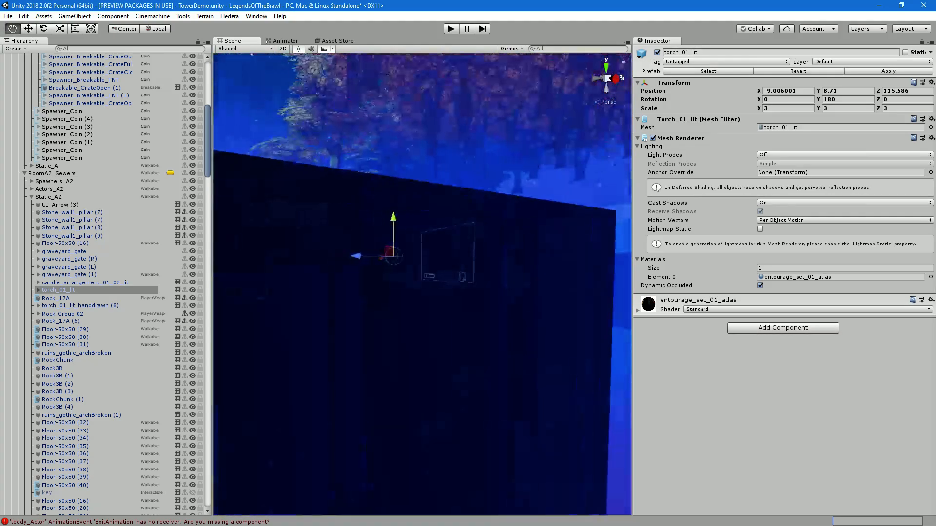
scroll(393, 256, up, 5)
scroll(422, 285, down, 10)
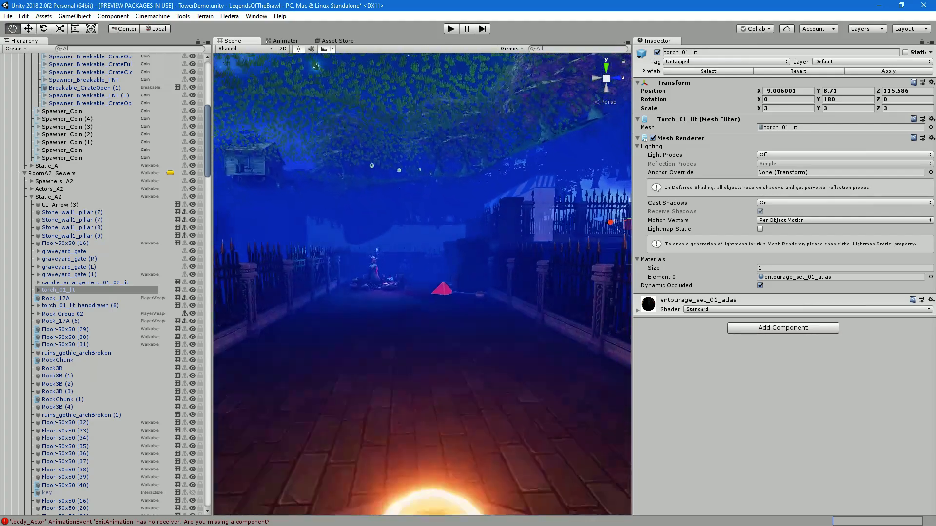
middle_drag(422, 312, 432, 285)
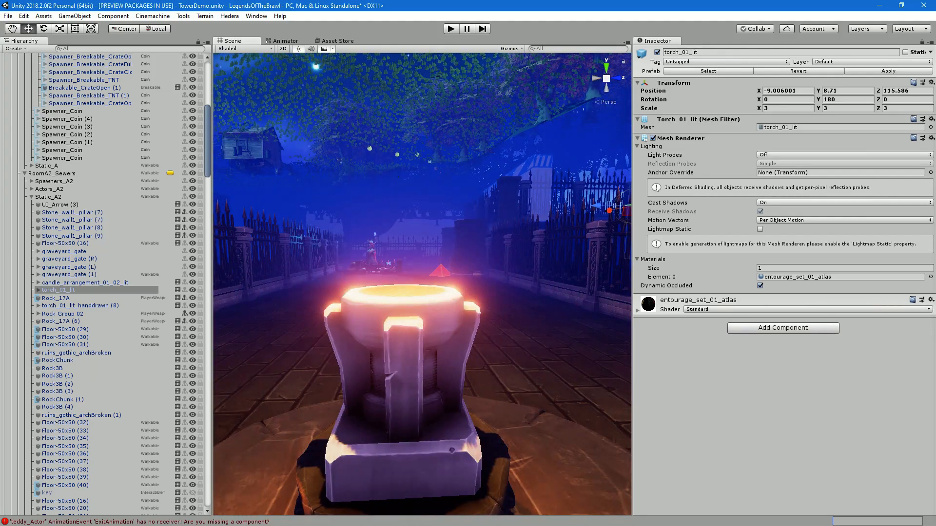
Select BrazierJar2, expand its FireHandDrawn (1) group, and replay the particle preview for fire_handanim and for all the group's children
click(405, 359)
click(38, 336)
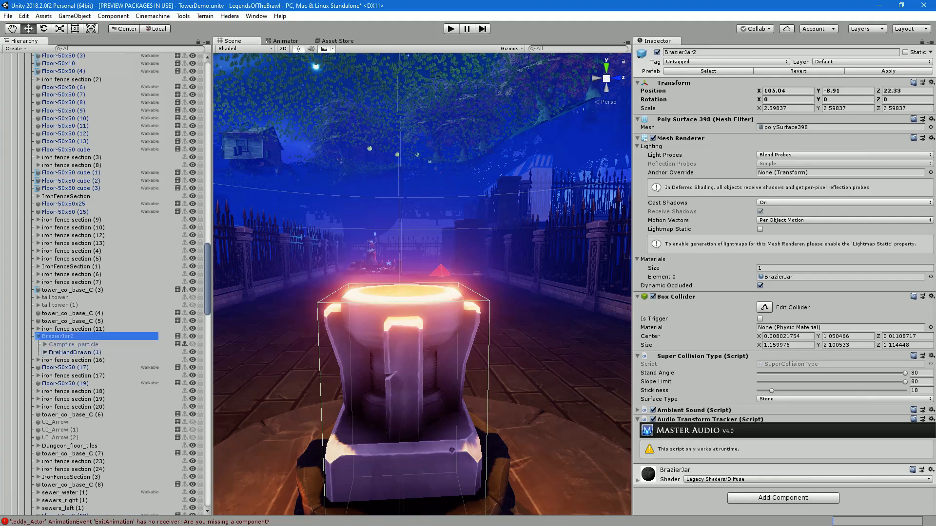
click(44, 352)
click(75, 352)
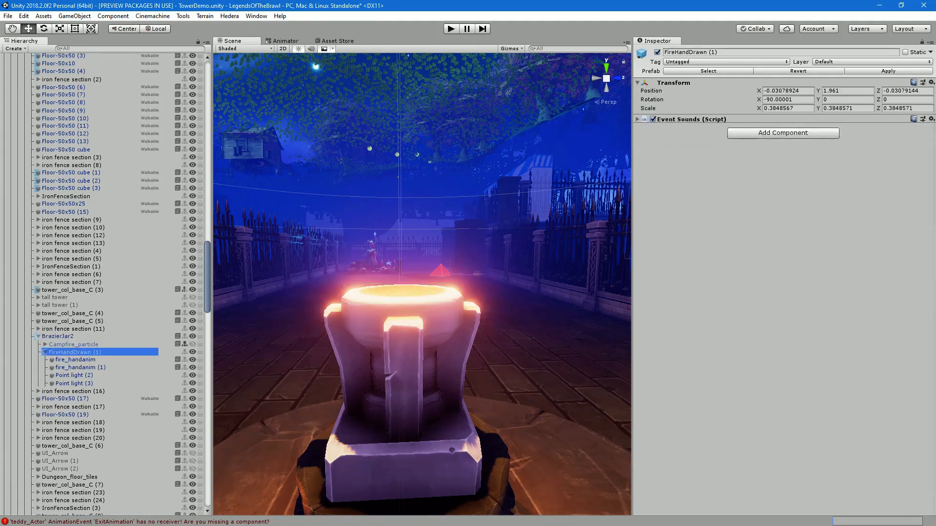
click(75, 360)
click(574, 433)
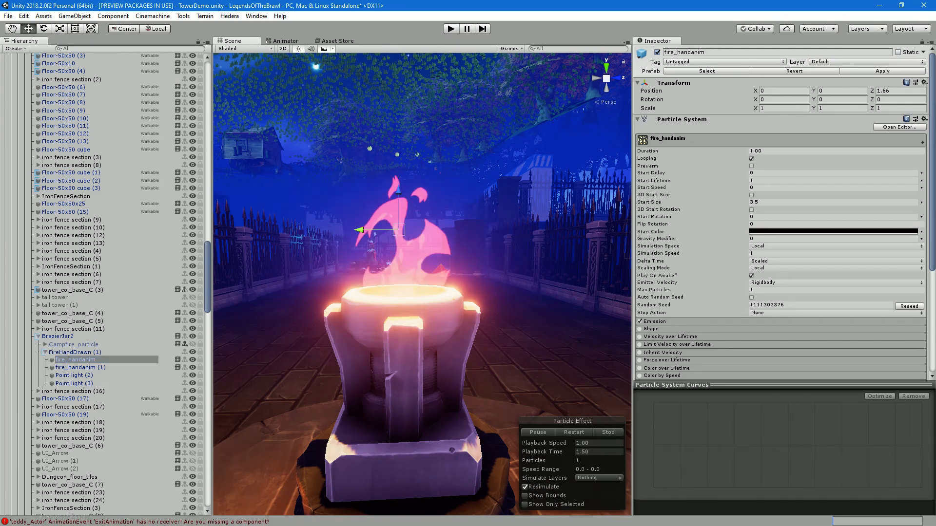
shift+click(74, 383)
click(574, 433)
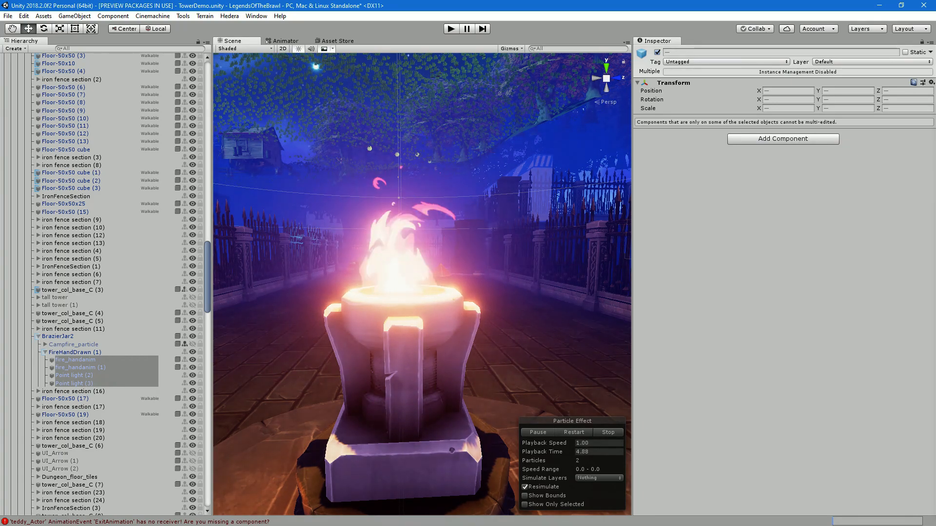
Enable the Lights module on the fire_handanim particle system and assign Point light (2) as its light
click(75, 360)
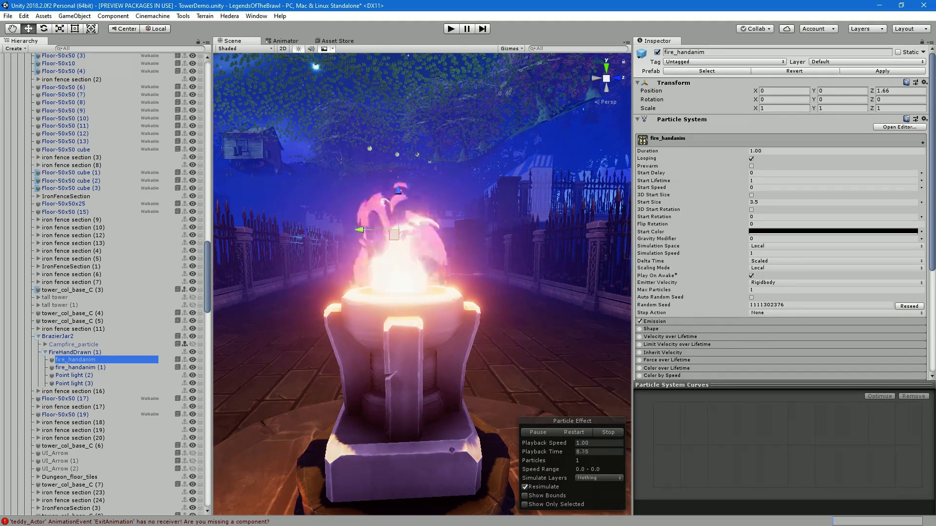
scroll(780, 209, down, 5)
click(640, 300)
click(651, 300)
scroll(651, 300, down, 2)
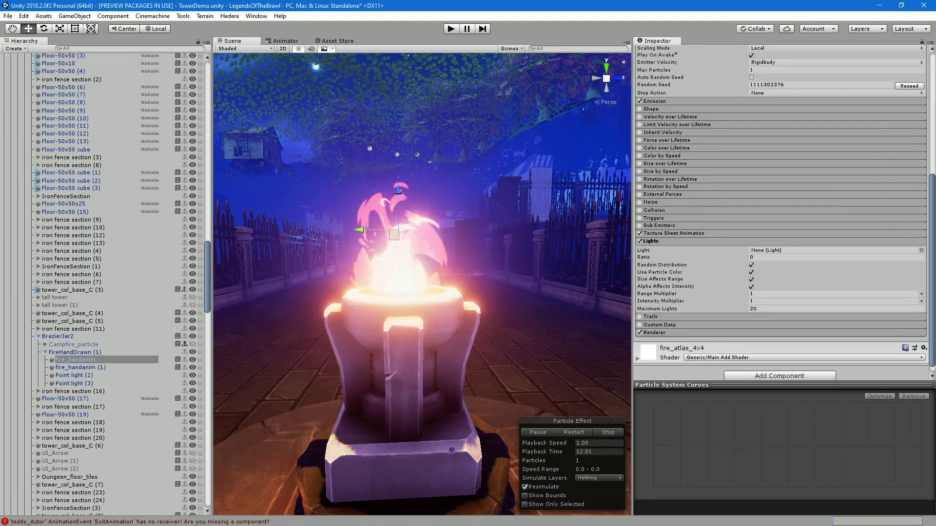
drag(74, 375, 784, 251)
Deactivate Point light (2) and Point light (3), and set the Lights ratio of fire_handanim to 1
click(193, 375)
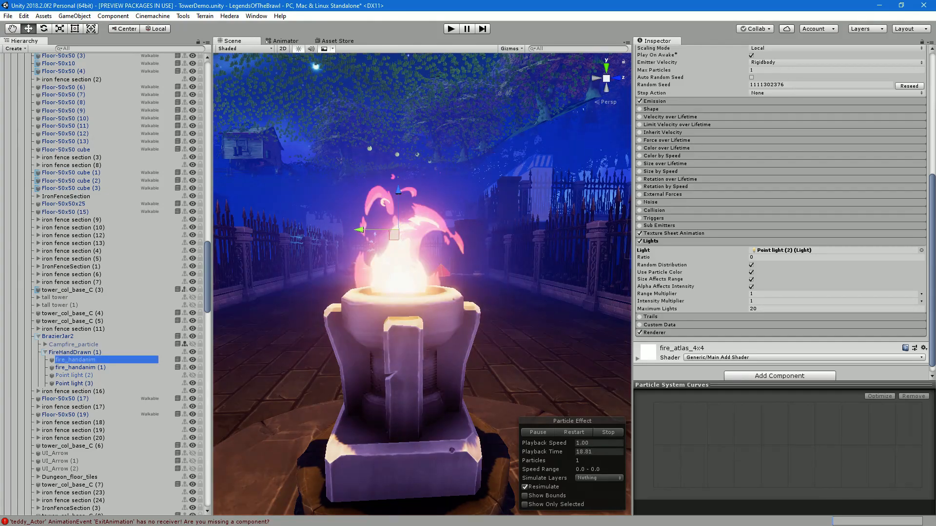
click(193, 384)
click(785, 258)
text(1)
Set both the range multiplier and the intensity multiplier of the fire_handanim particle lights to 10
click(785, 294)
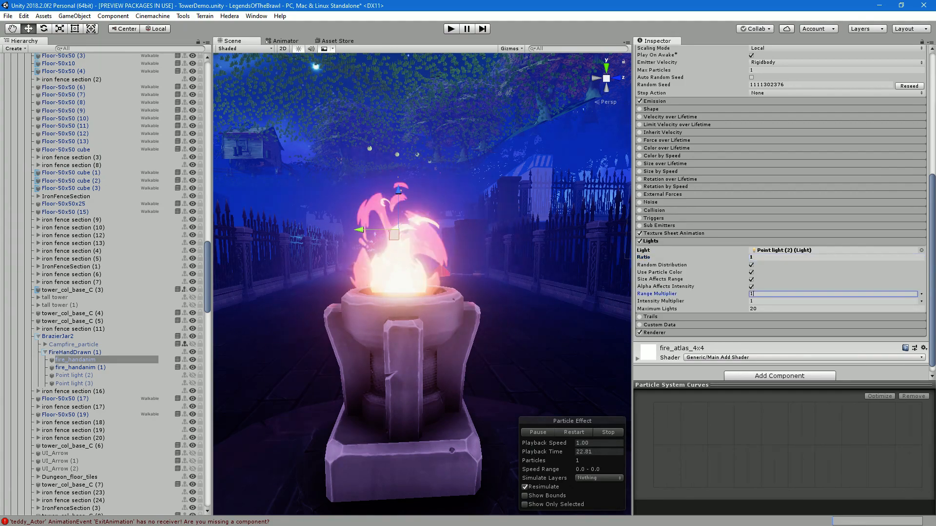
text(10)
key(Tab)
text(10)
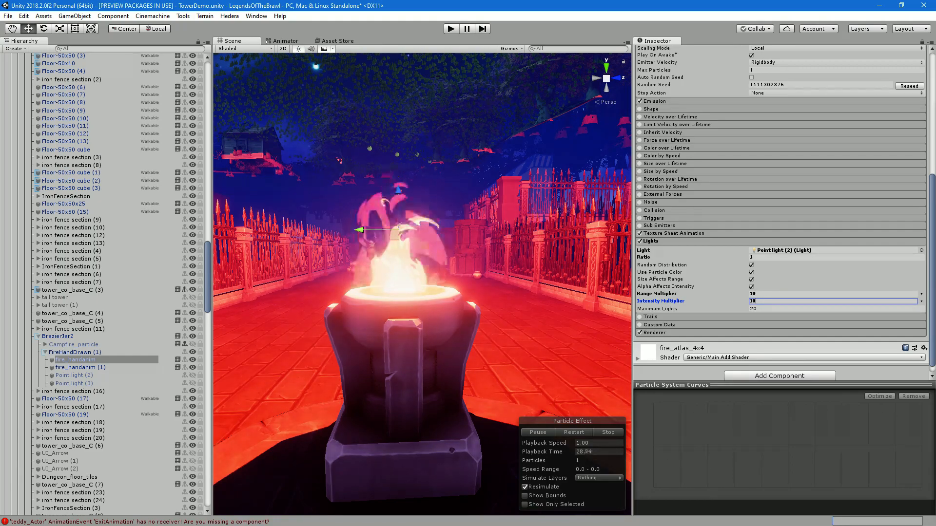
key(Return)
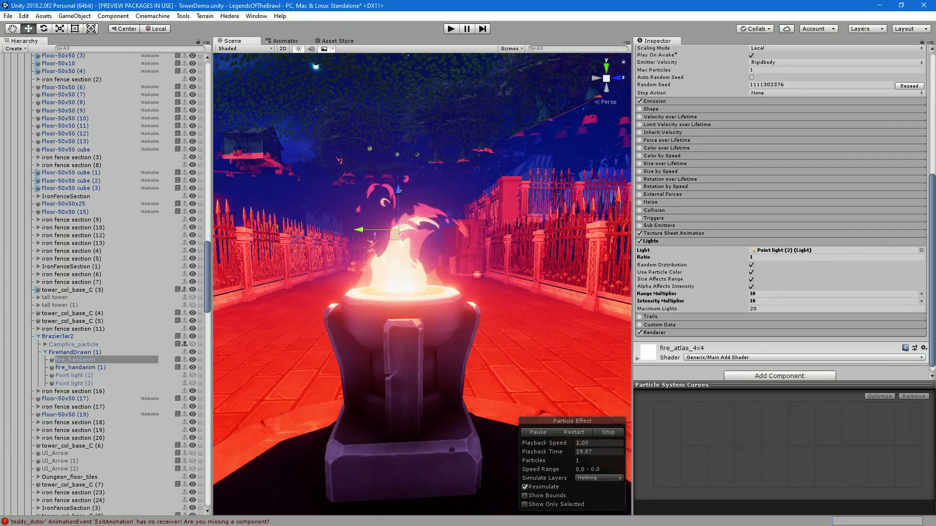
Turn off Use Particle Color for the fire_handanim lights and set the intensity multiplier to 1
click(751, 272)
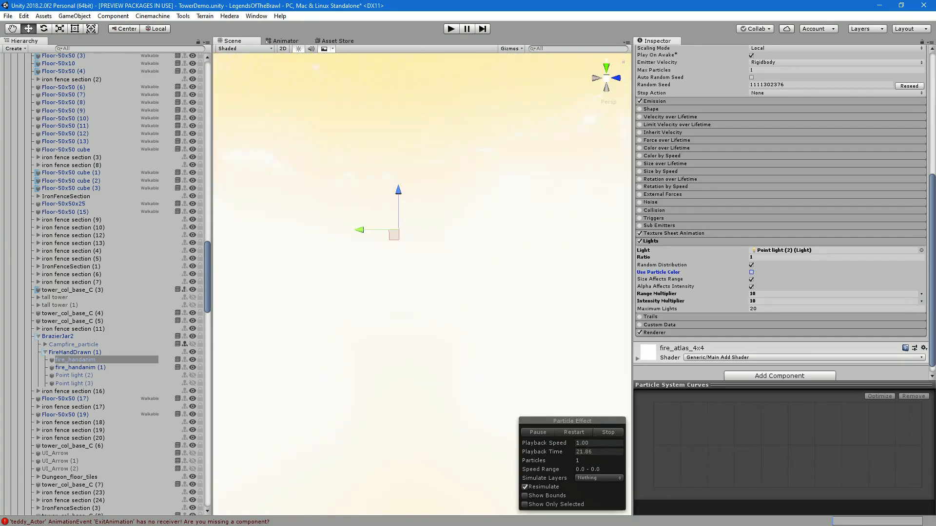
drag(666, 301, 654, 301)
text(1)
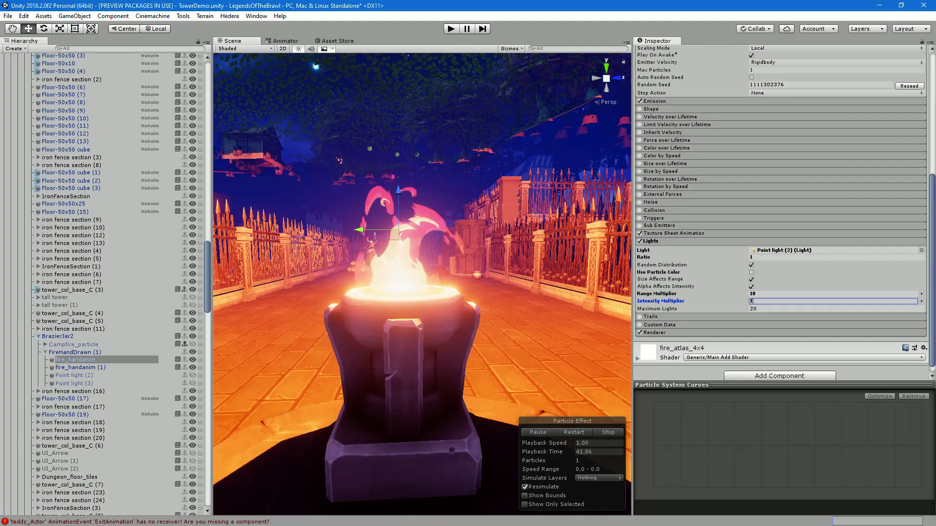
click(751, 265)
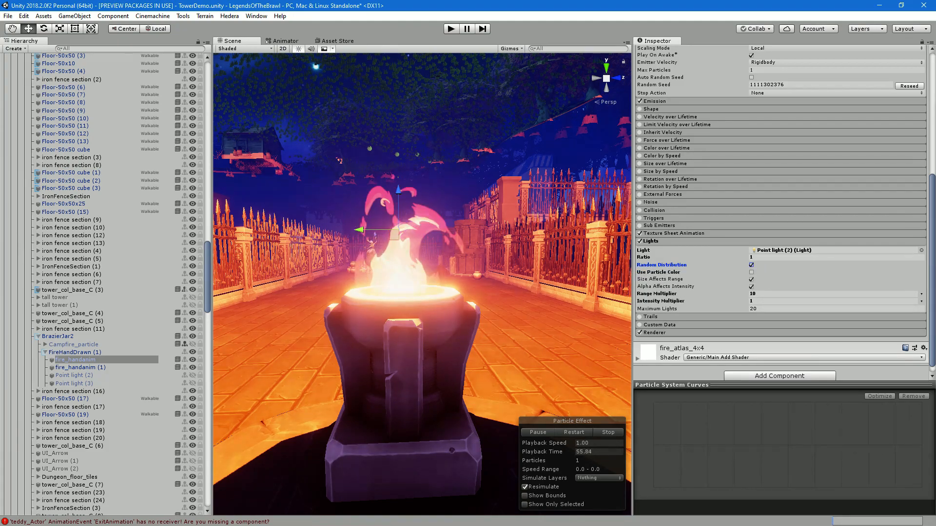
scroll(780, 219, up, 5)
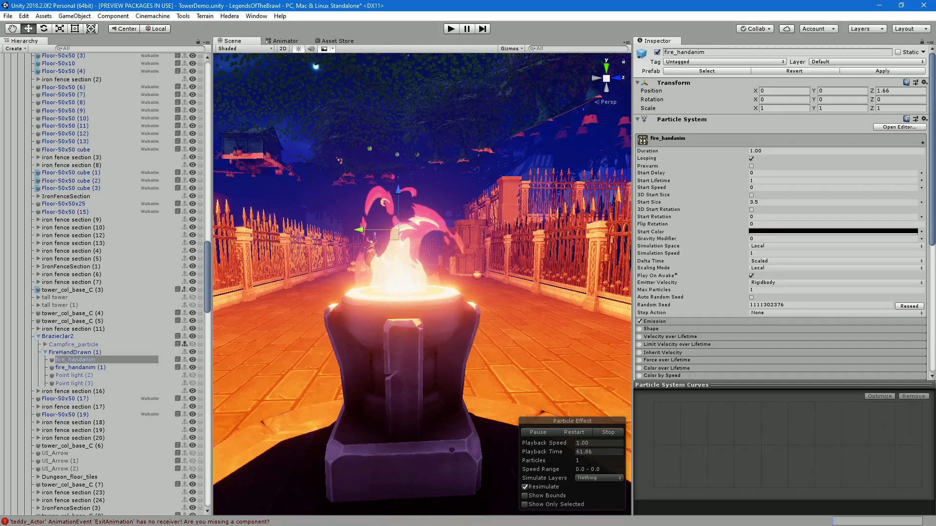
Make the Start Size of fire_handanim random between two constants, 1 and 3.5
click(921, 202)
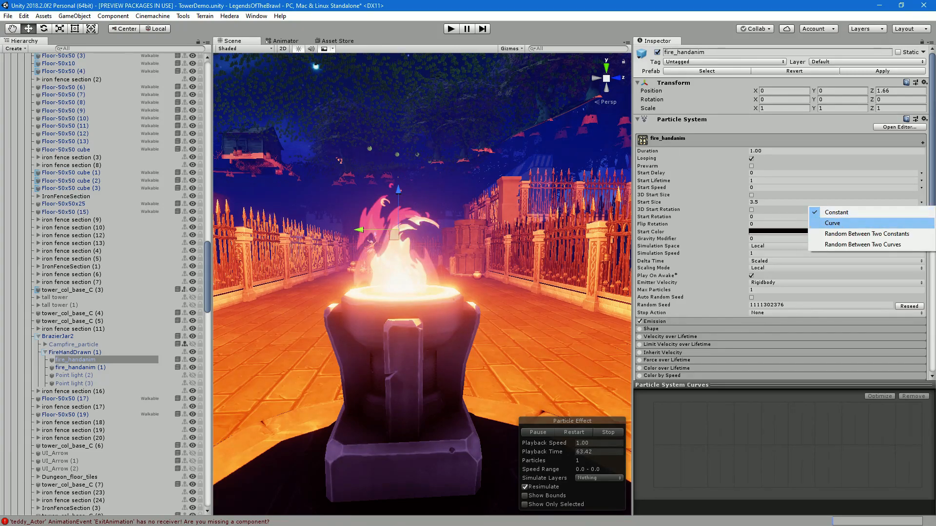
click(839, 229)
click(788, 202)
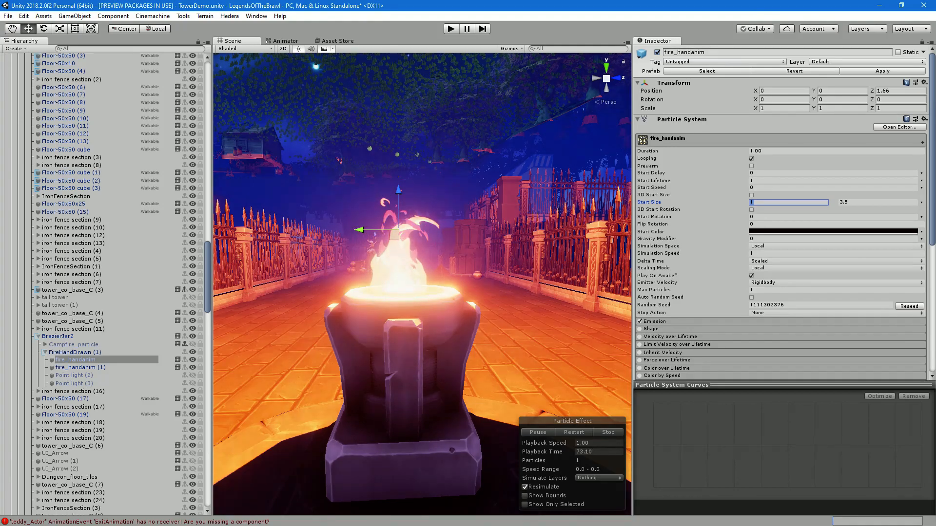
Try a Start Lifetime of 0.5 and a minimum Start Size of 3 on fire_handanim
click(779, 180)
text(.5)
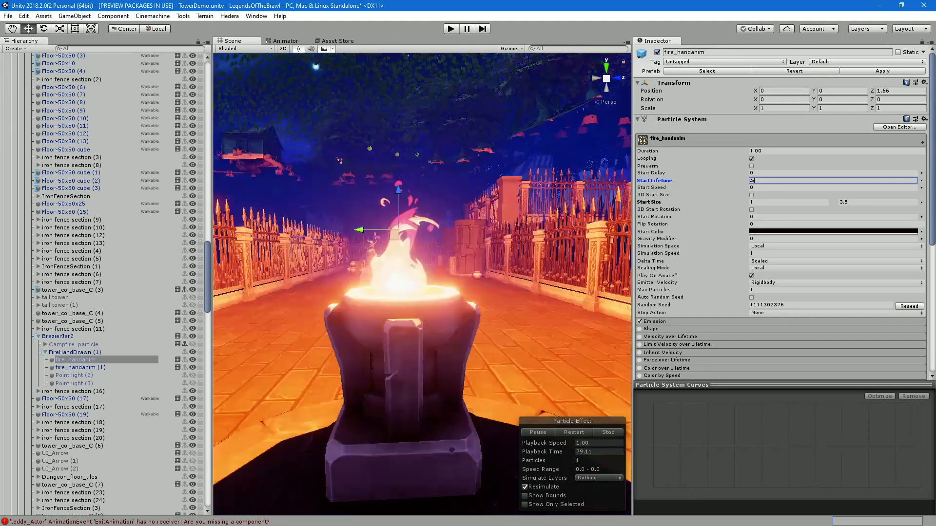
click(788, 202)
text(2)
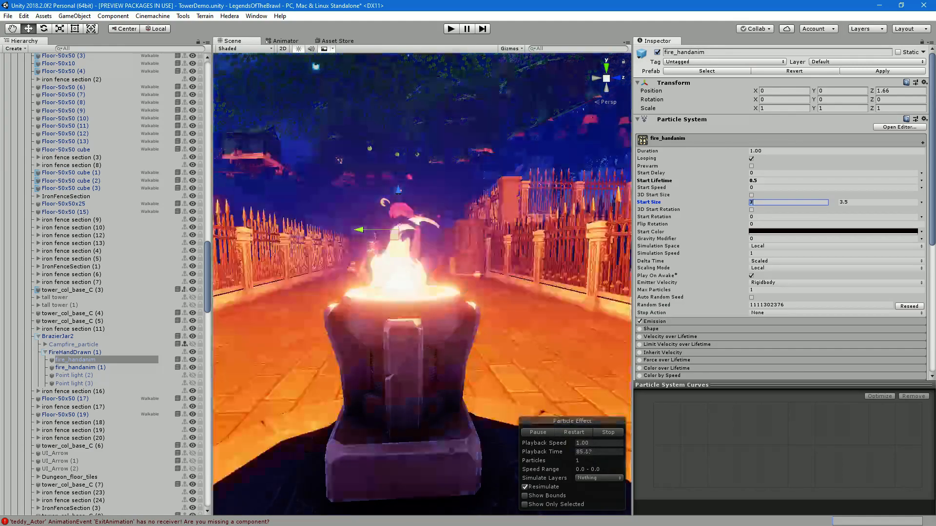
key(BackSpace)
text(3)
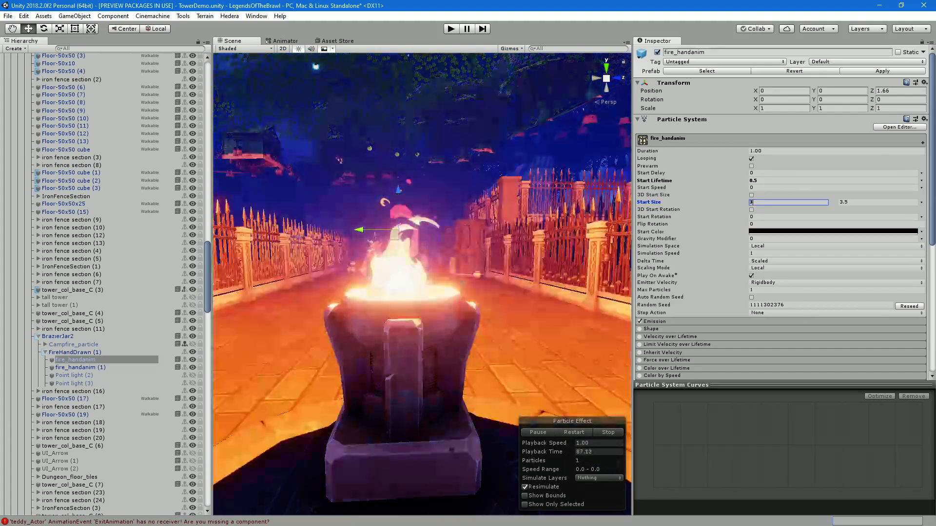
Try a Duration of 0.50 on fire_handanim and return it to 1
click(780, 151)
text(0.50)
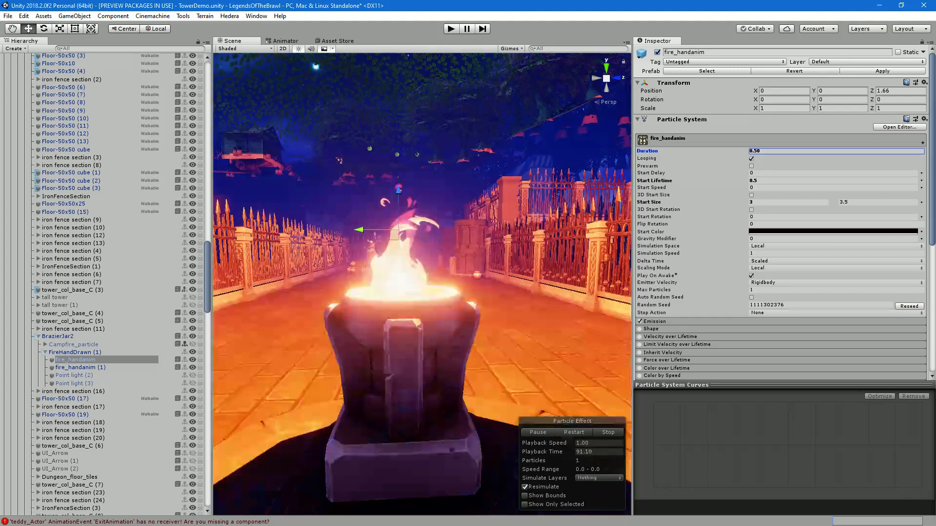
key(BackSpace)
key(BackSpace)
key(BackSpace)
key(BackSpace)
text(1)
Return the Start Lifetime and the minimum Start Size of fire_handanim to 1
click(780, 180)
text(1)
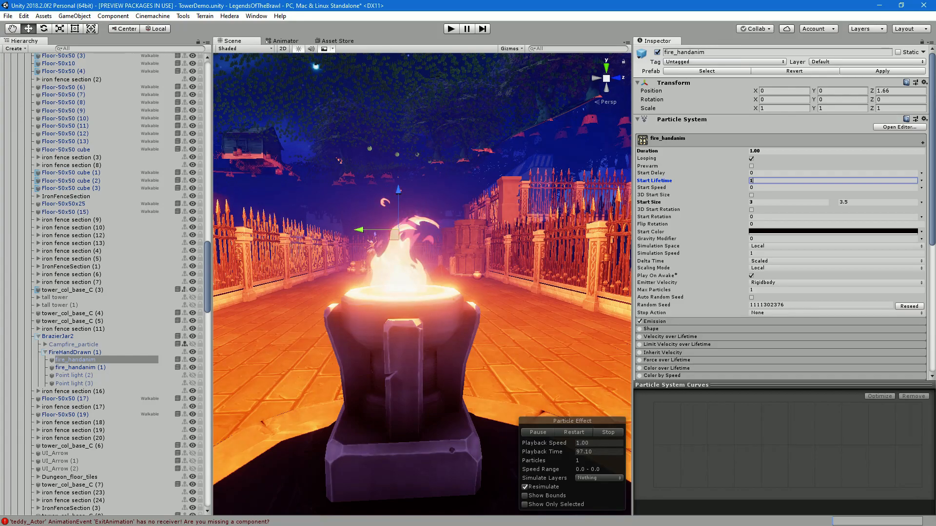
click(780, 202)
text(1)
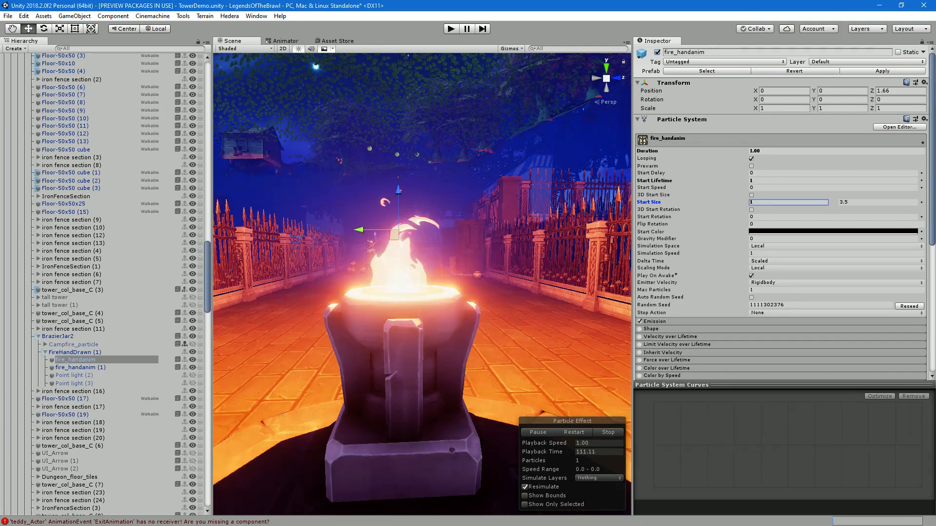
Try Simulation Speeds of 3 and 10 on fire_handanim, check its animation and light settings, and return the speed to 1
click(780, 253)
text(3)
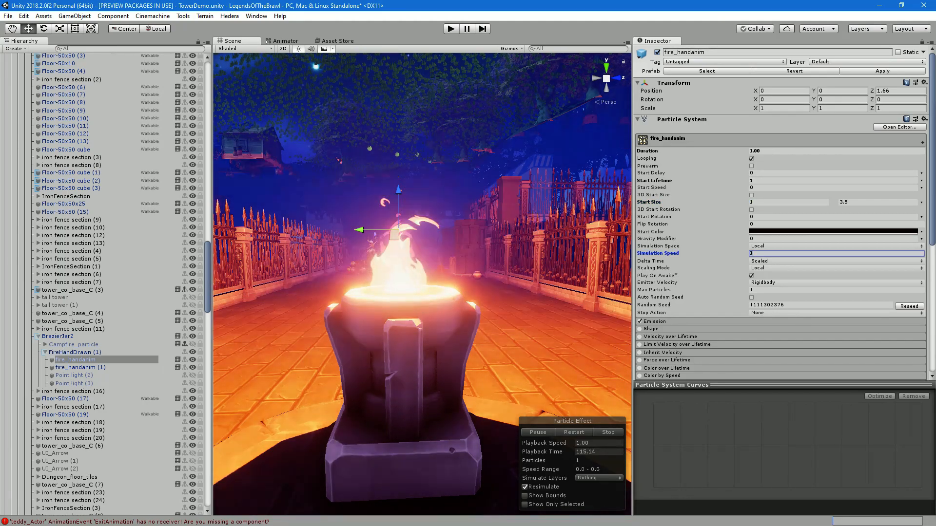
text(10)
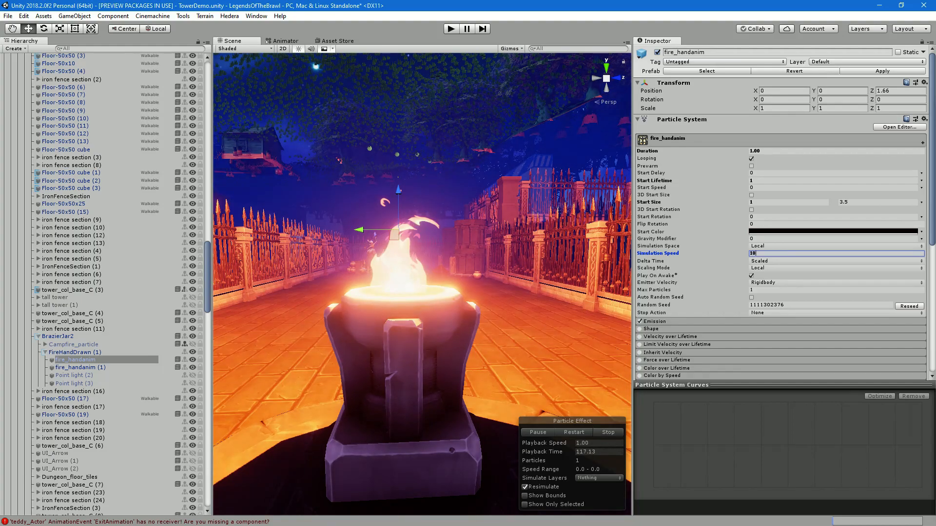
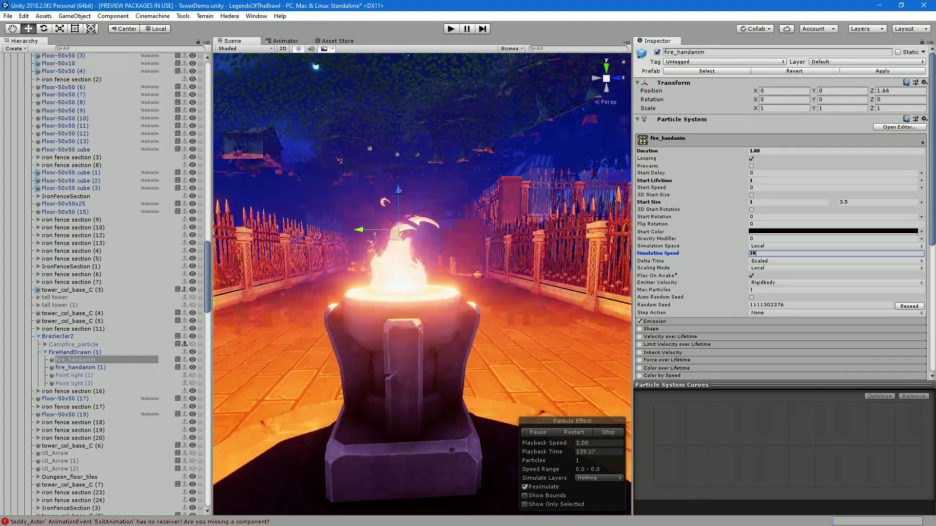
scroll(779, 209, down, 8)
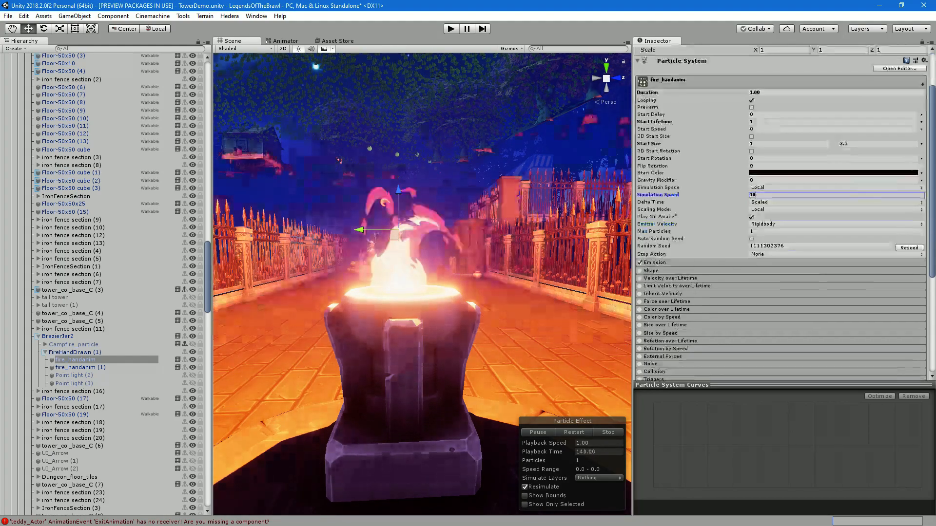
click(673, 225)
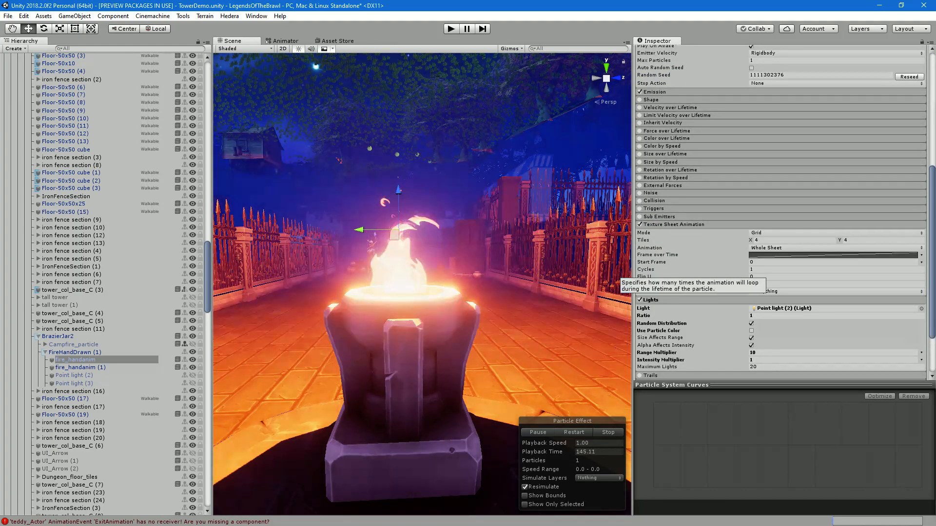
scroll(711, 227, up, 2)
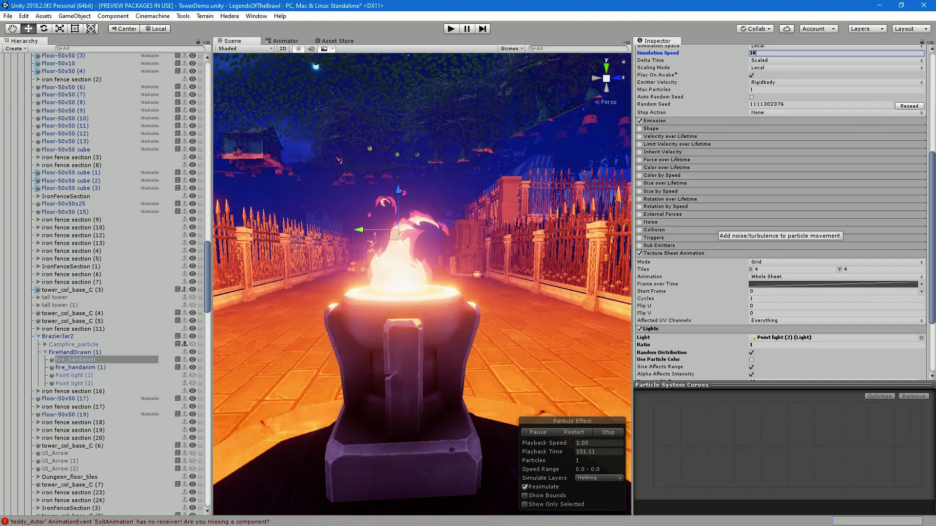
scroll(712, 227, up, 10)
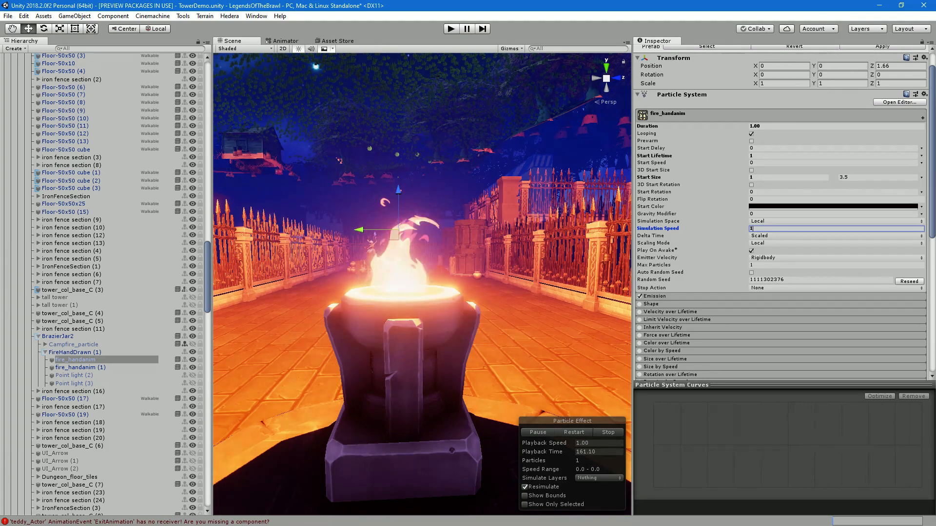
scroll(780, 214, down, 3)
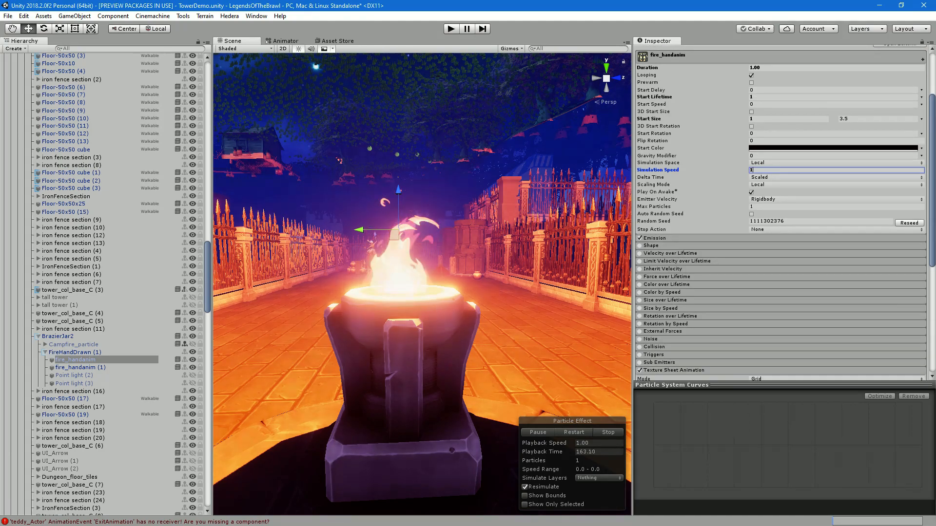
Enable the Lights module on the fire_handanim (1) particle system and assign Point light (3) as its light
click(81, 367)
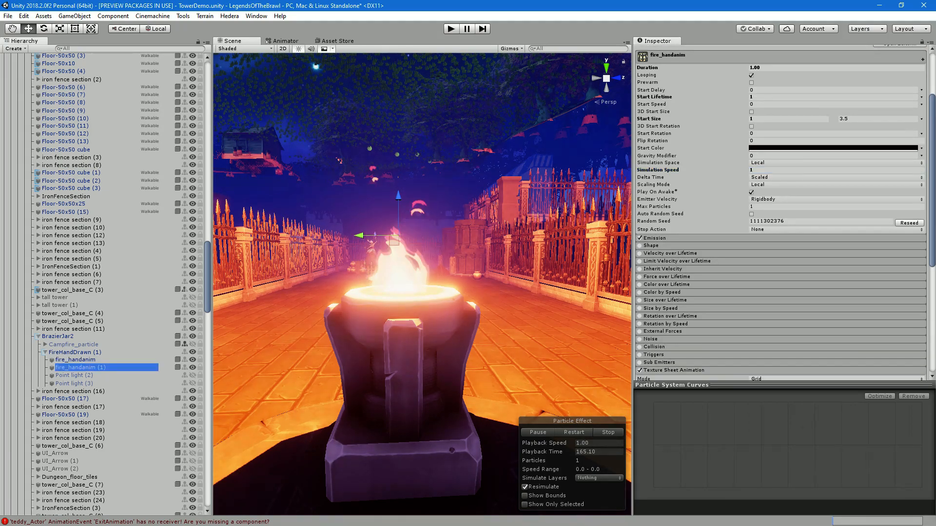
scroll(731, 273, down, 3)
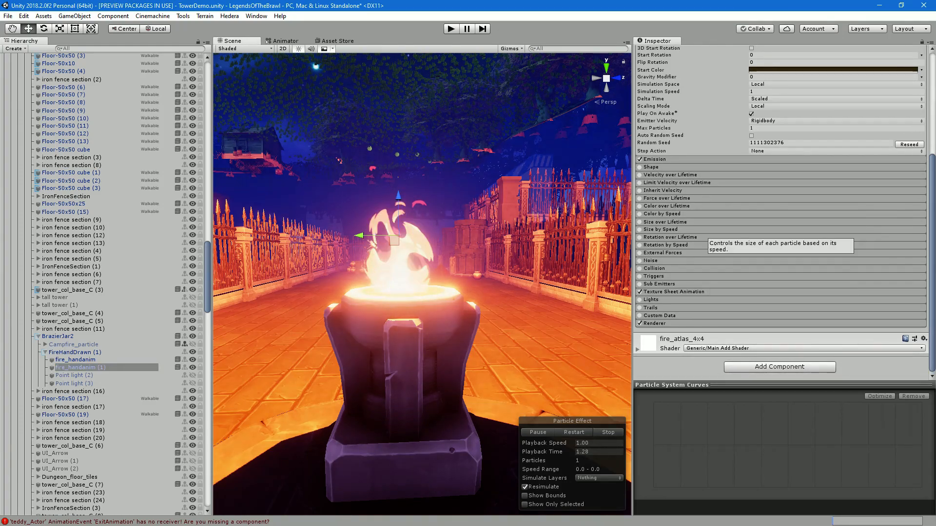
click(707, 292)
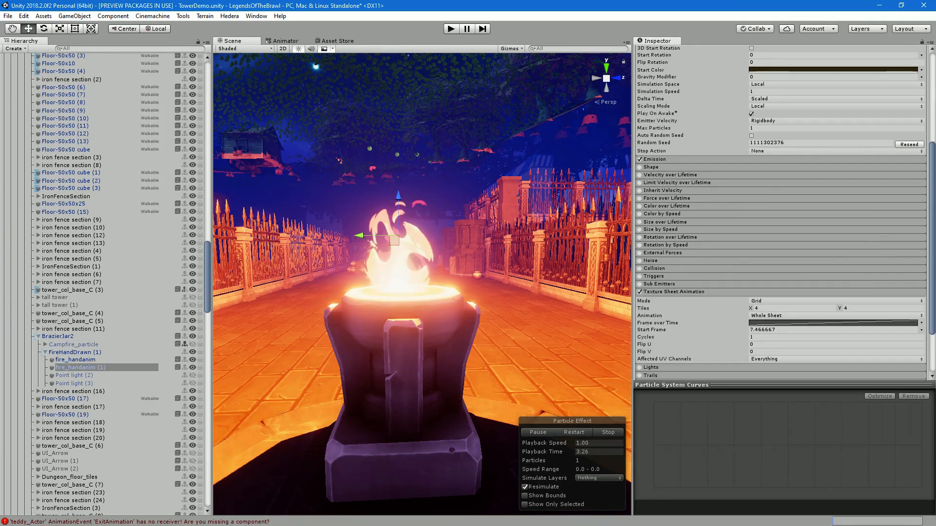
scroll(707, 291, down, 3)
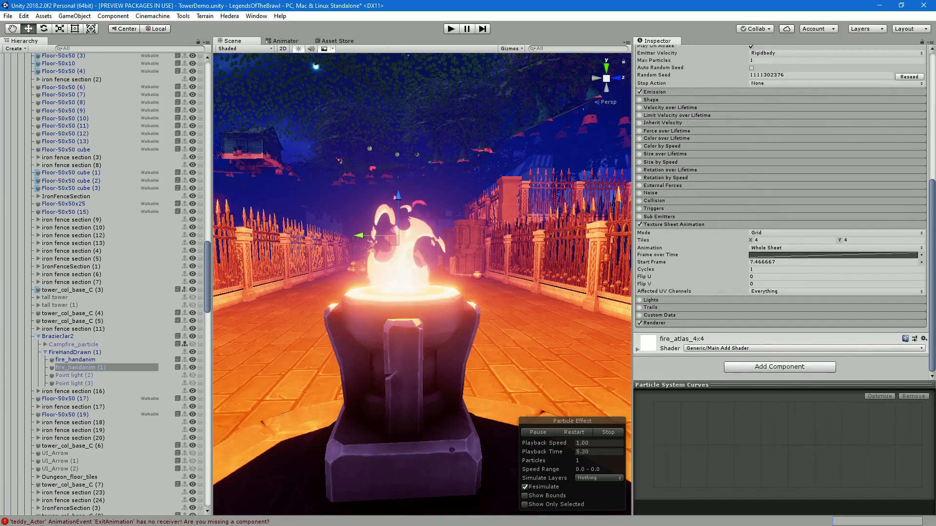
click(707, 224)
click(640, 299)
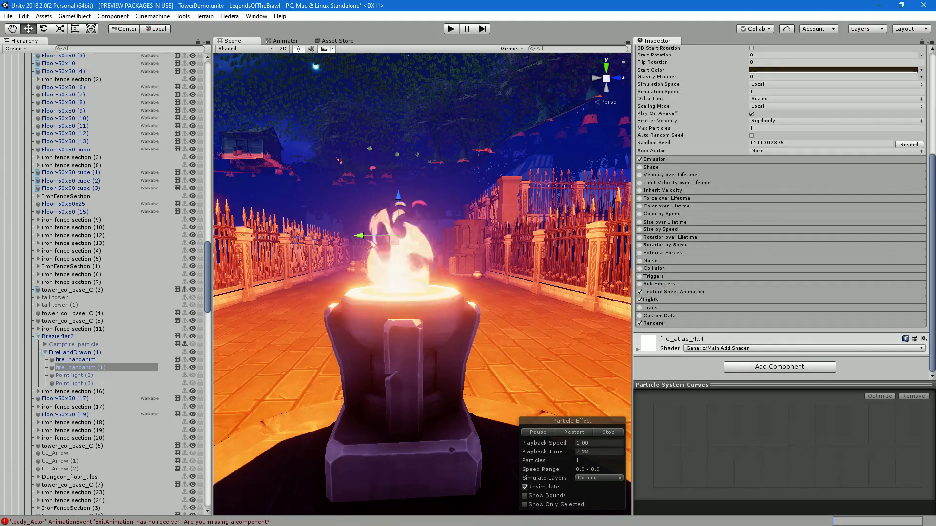
click(650, 300)
drag(74, 384, 780, 308)
Set the Lights ratio of fire_handanim (1) to 1 and turn off Use Particle Color
click(780, 317)
scroll(779, 316, down, 3)
text(1)
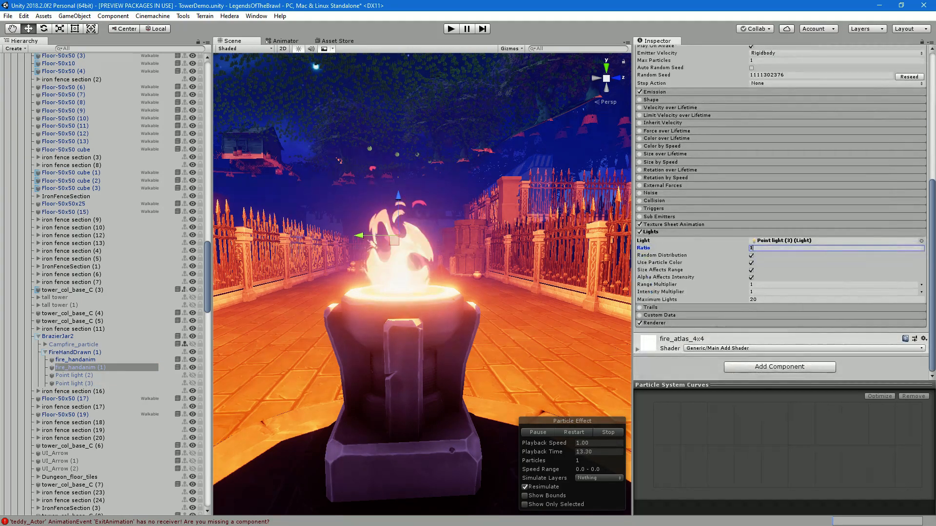
click(751, 263)
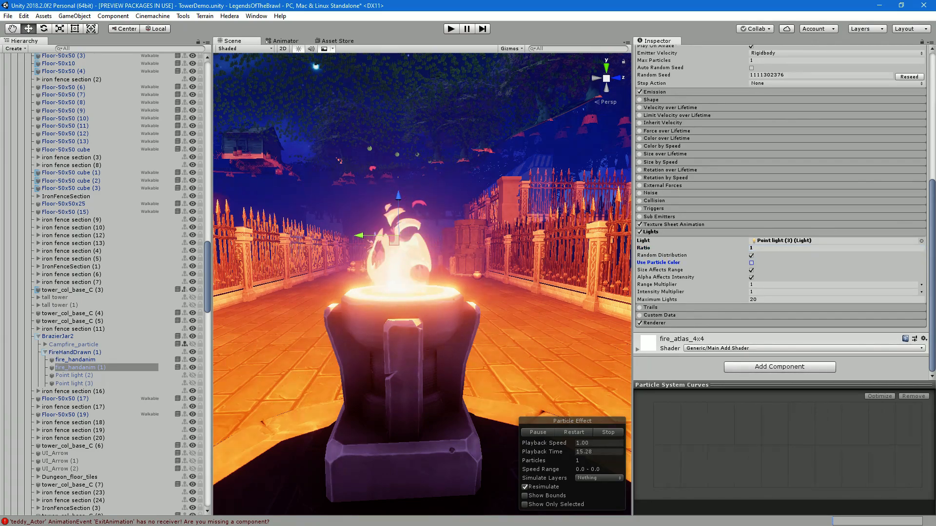
Set the fire_handanim (1) lights to a range multiplier of 10, an intensity multiplier of 2 and a maximum of 5 lights
click(766, 284)
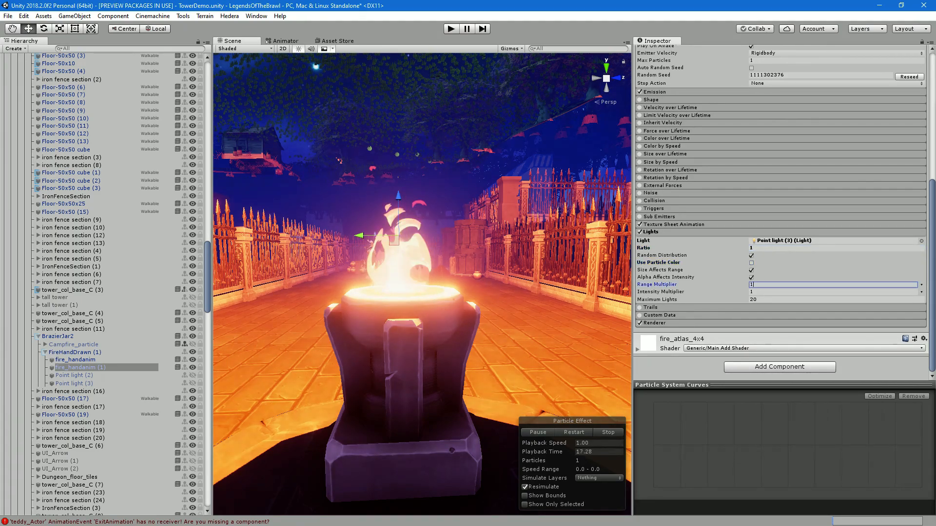
text(10)
key(Tab)
text(10)
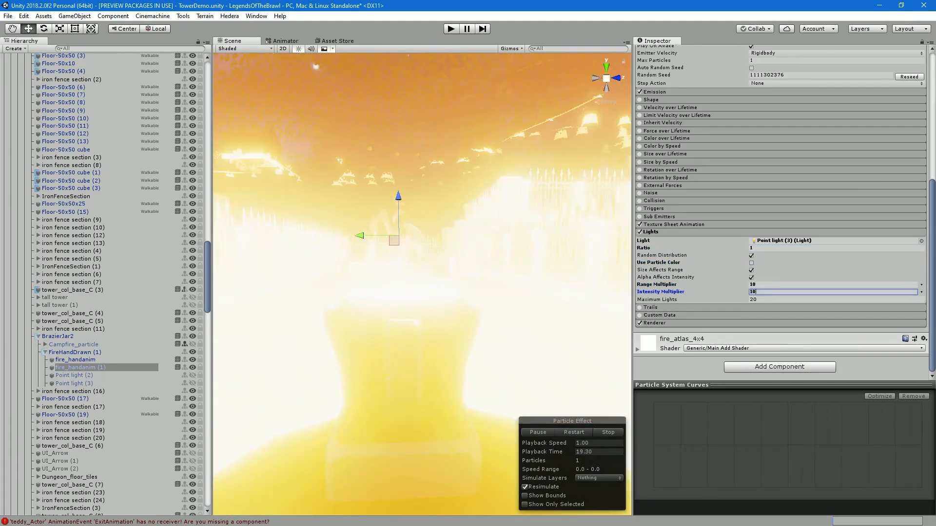
text(2)
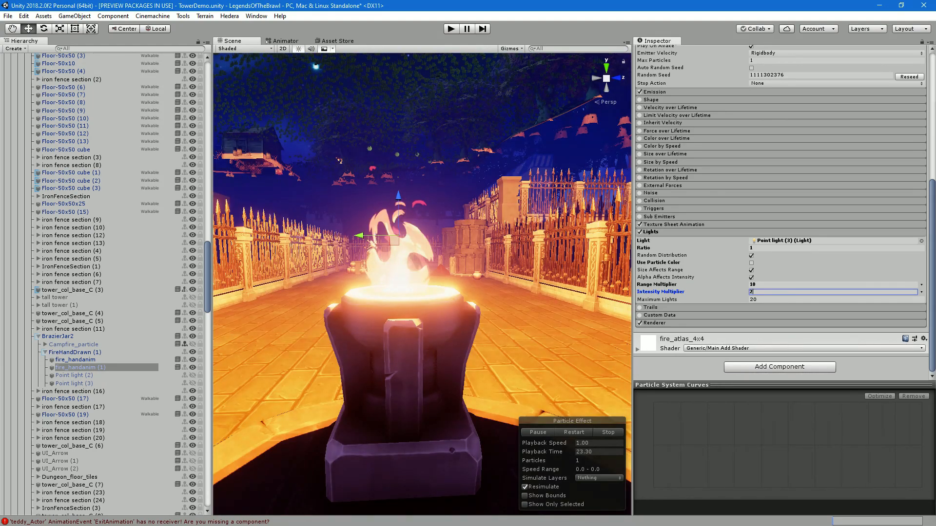
click(753, 299)
text(5)
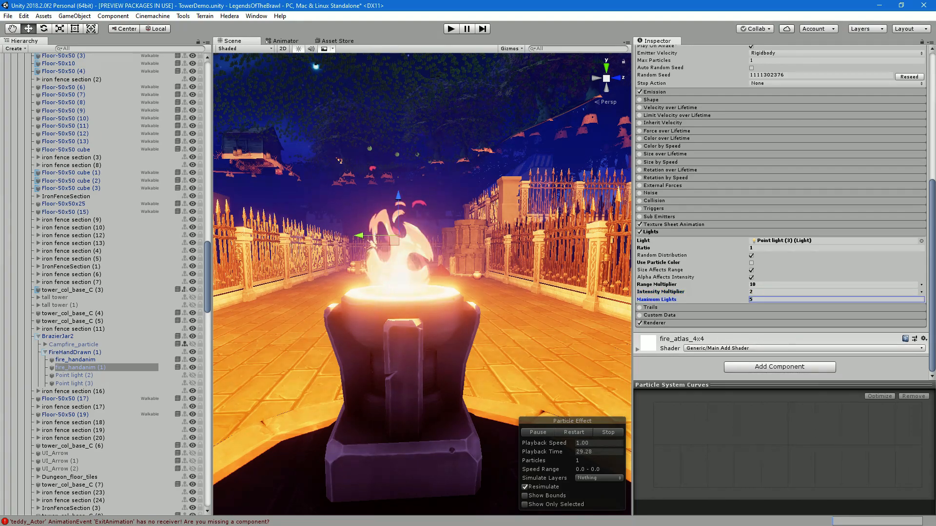
Make the Start Size of fire_handanim (1) random between the constants 1 and 2.5, and restart the particle preview
scroll(780, 219, up, 6)
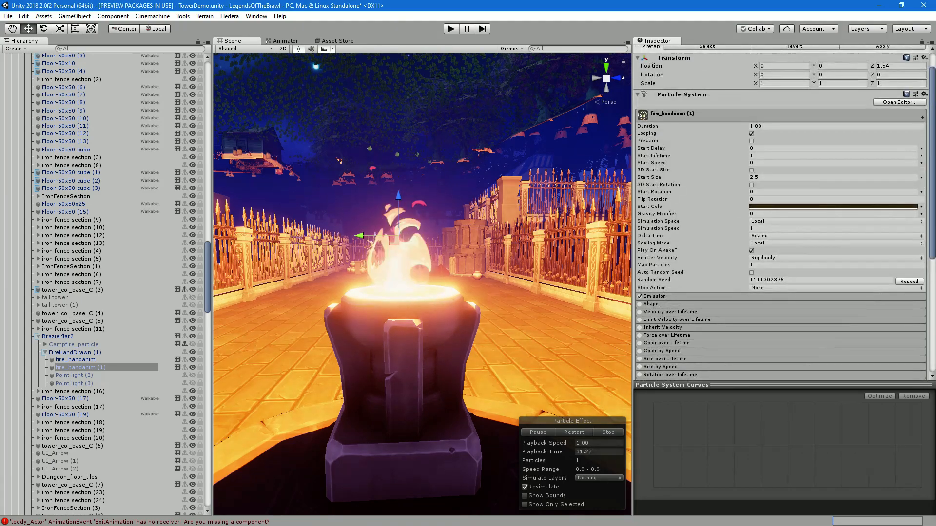
click(921, 177)
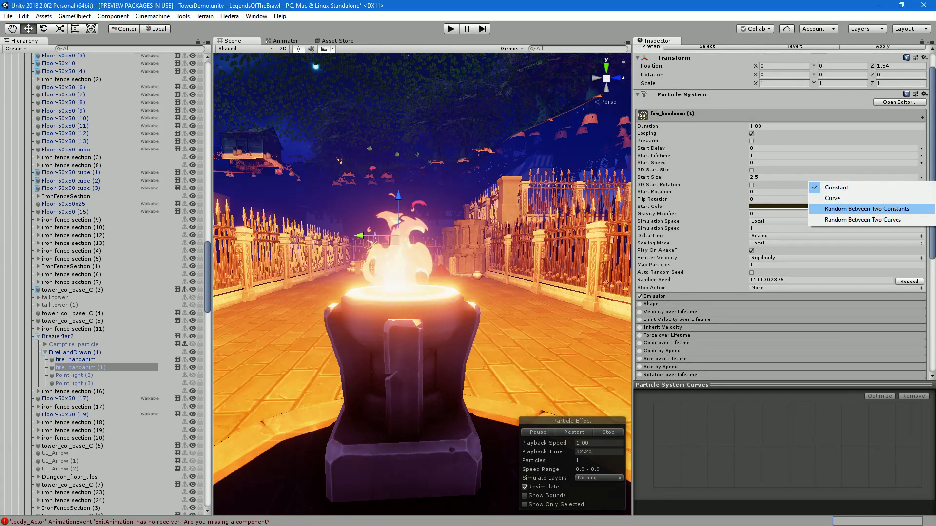
click(866, 208)
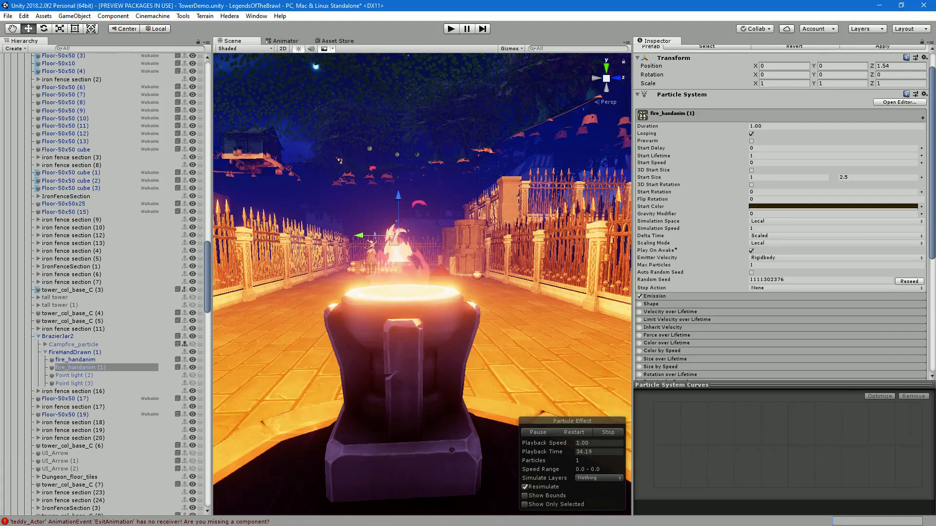
click(573, 433)
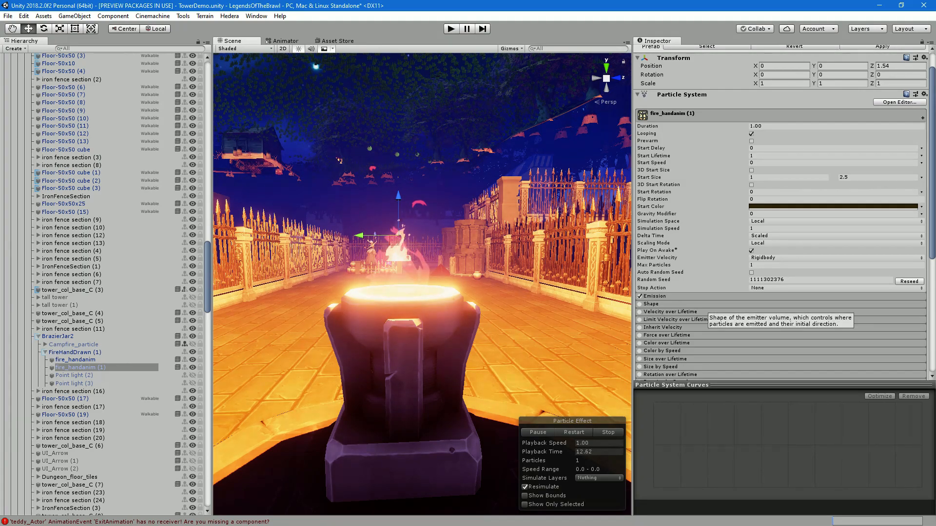
Enable the Shape module on fire_handanim (1) with its Cone shape
click(651, 303)
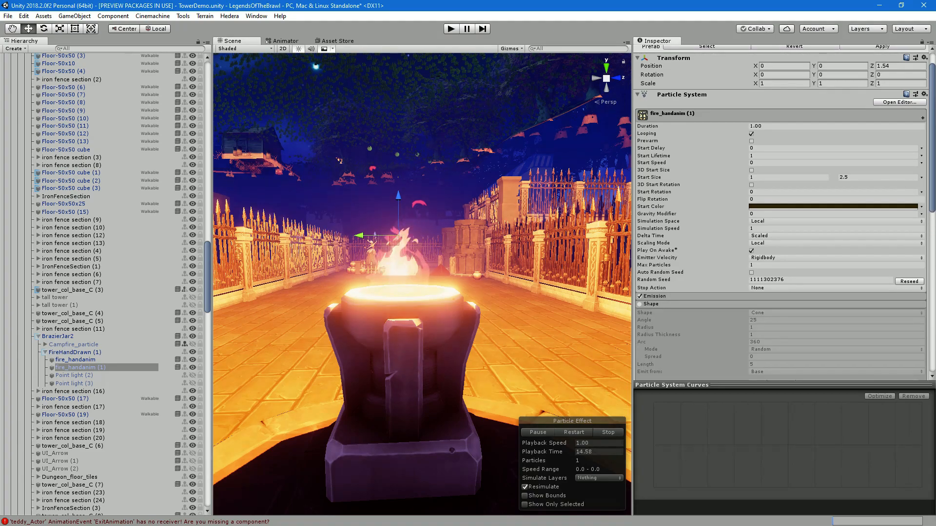
click(639, 304)
scroll(649, 278, down, 2)
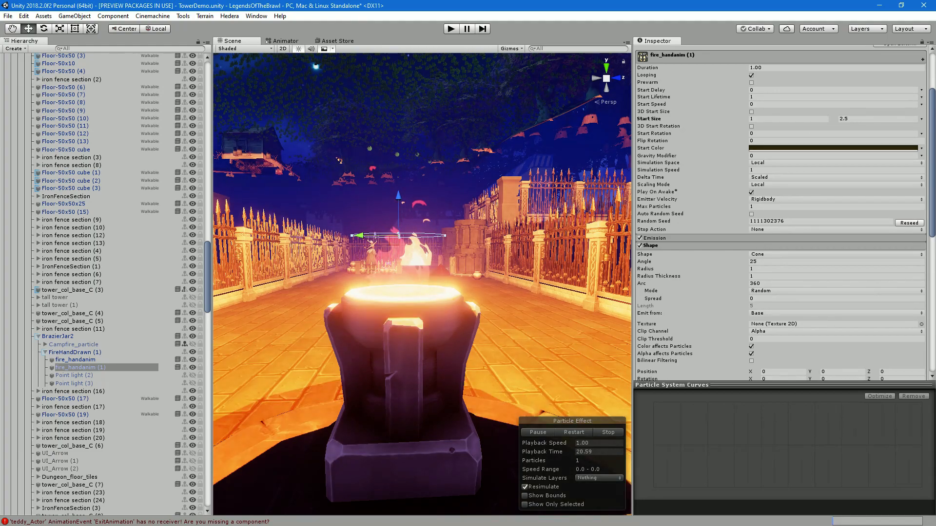
scroll(780, 210, up, 3)
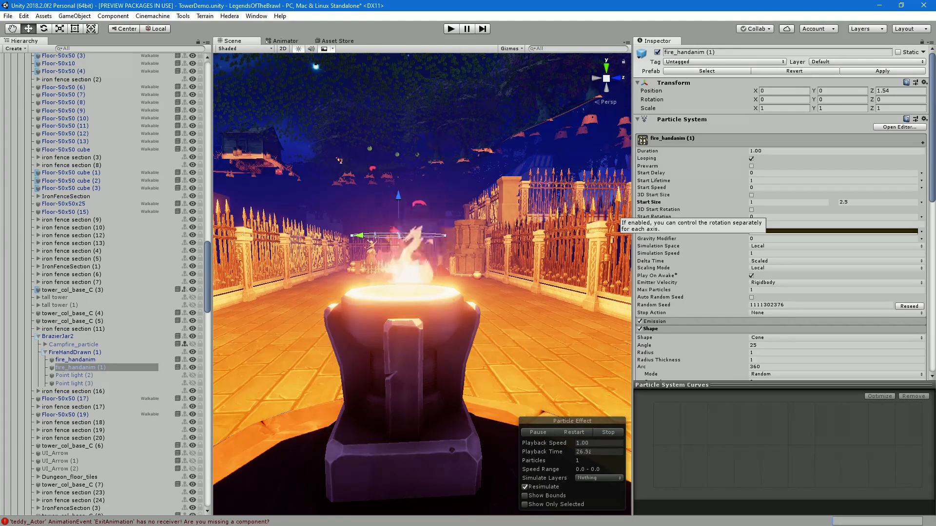
scroll(658, 210, down, 4)
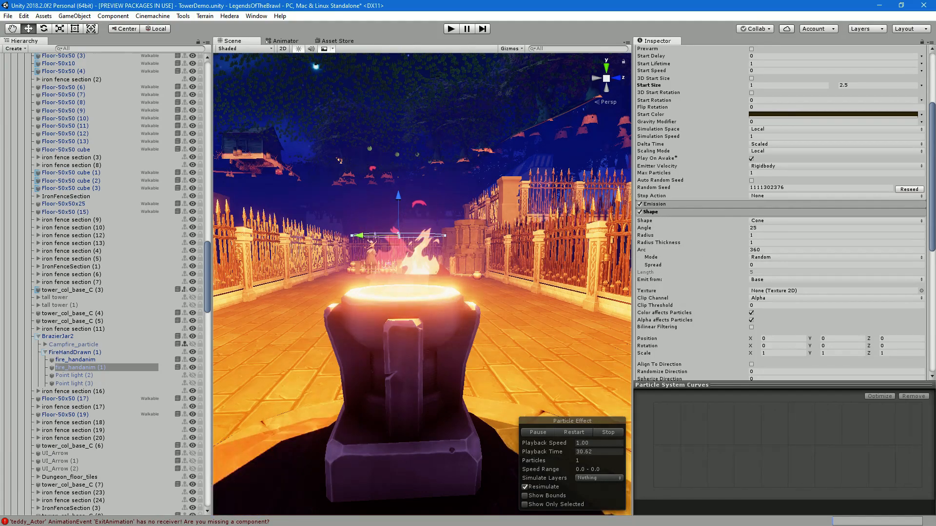
Set the cone's Radius to 0.0001 and its Radius Thickness to 0 for fire_handanim (1)
click(760, 235)
text(0)
key(Tab)
text(0)
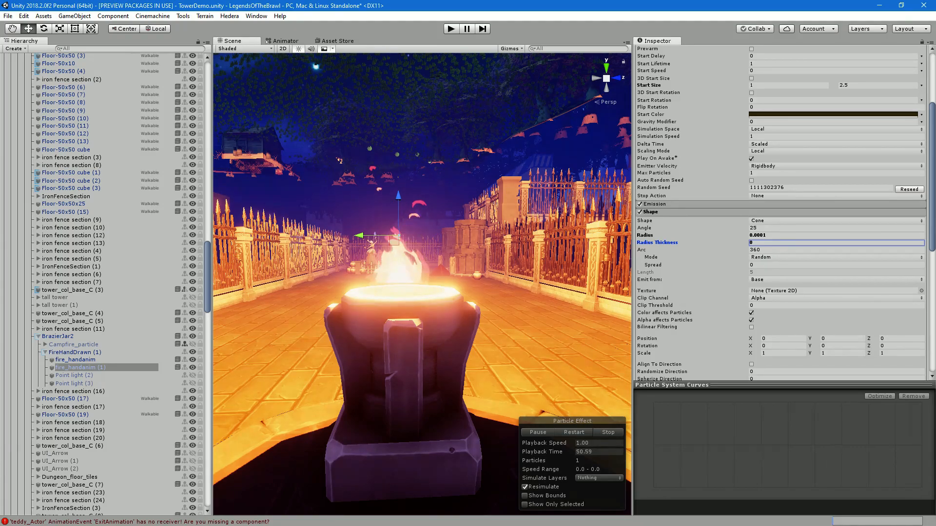
Lower the fire_handanim (1) flame into the brazier to a Z position of 1.09
scroll(780, 214, up, 3)
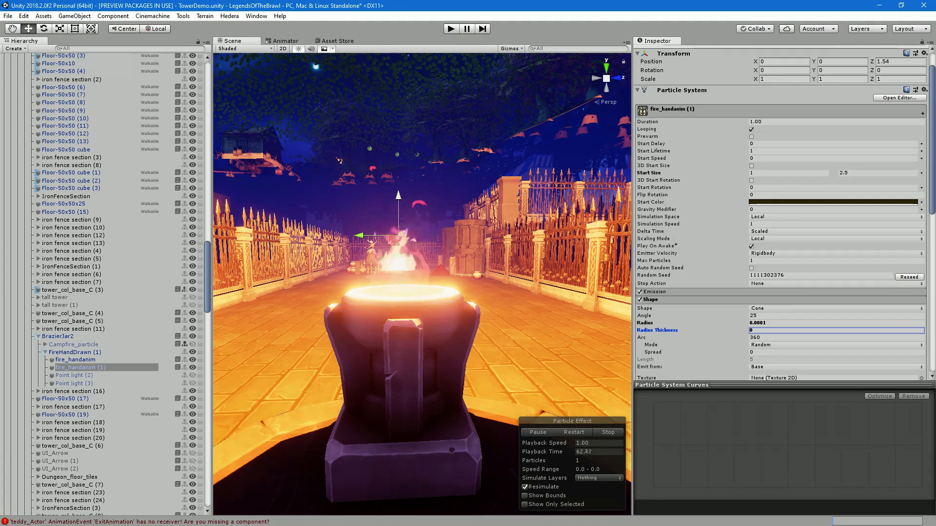
drag(398, 210, 398, 231)
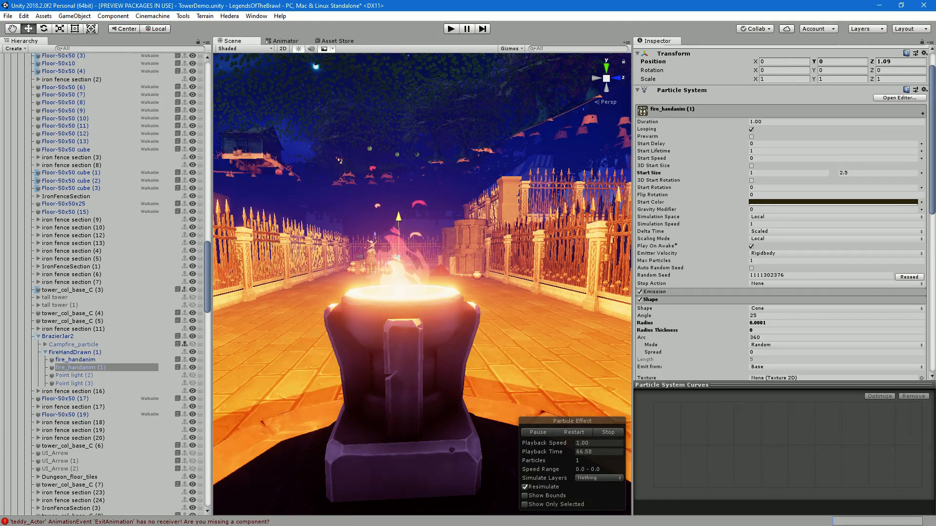
Select both fire_handanim particle systems in the brazier and restart their simulation to preview the flames together
right_drag(422, 282, 422, 258)
alt+drag(429, 283, 452, 276)
click(453, 276)
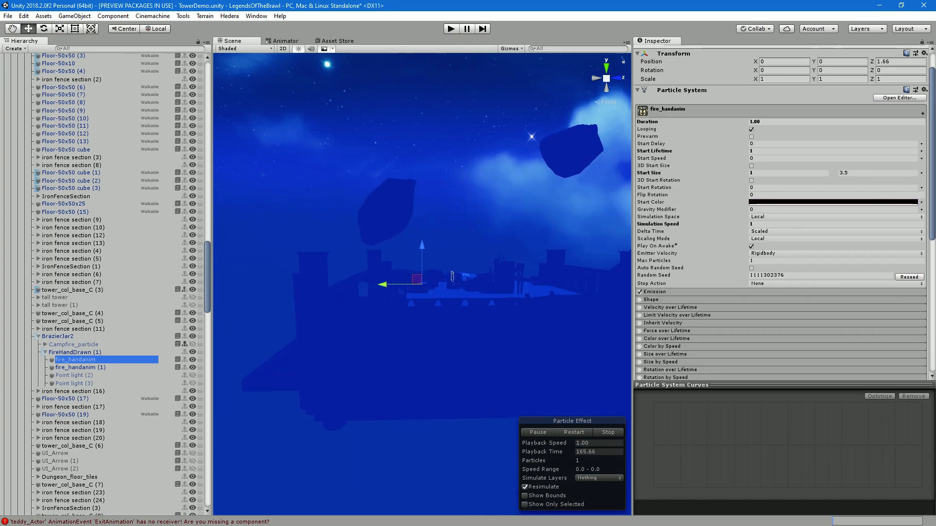
click(429, 282)
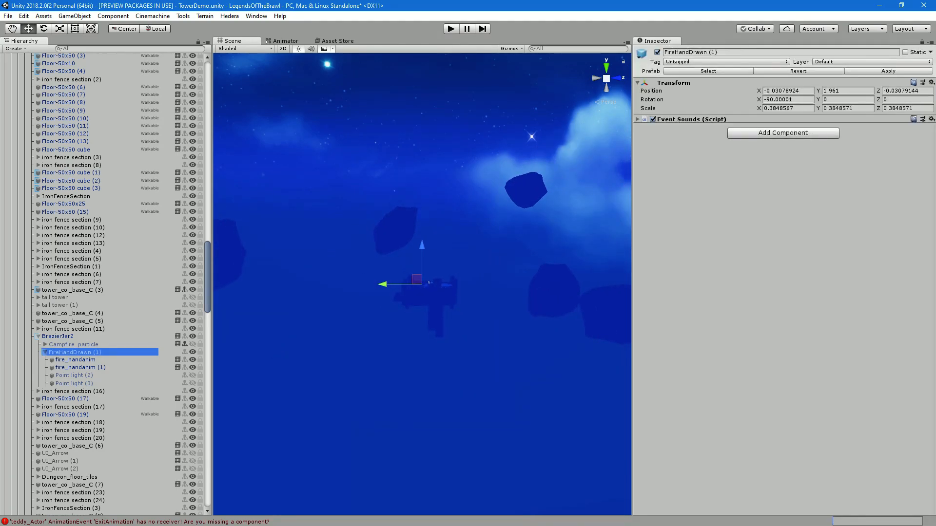
click(429, 282)
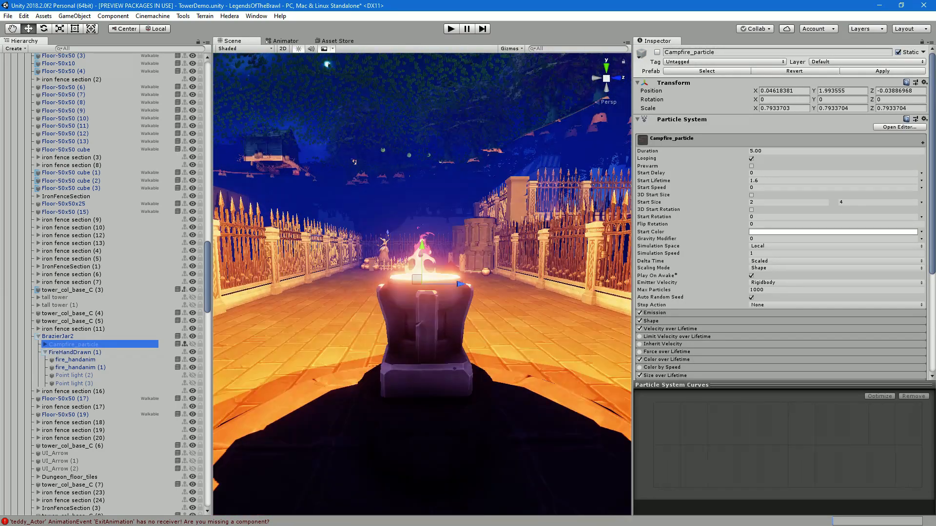
scroll(422, 282, up, 2)
click(422, 243)
shift+click(421, 243)
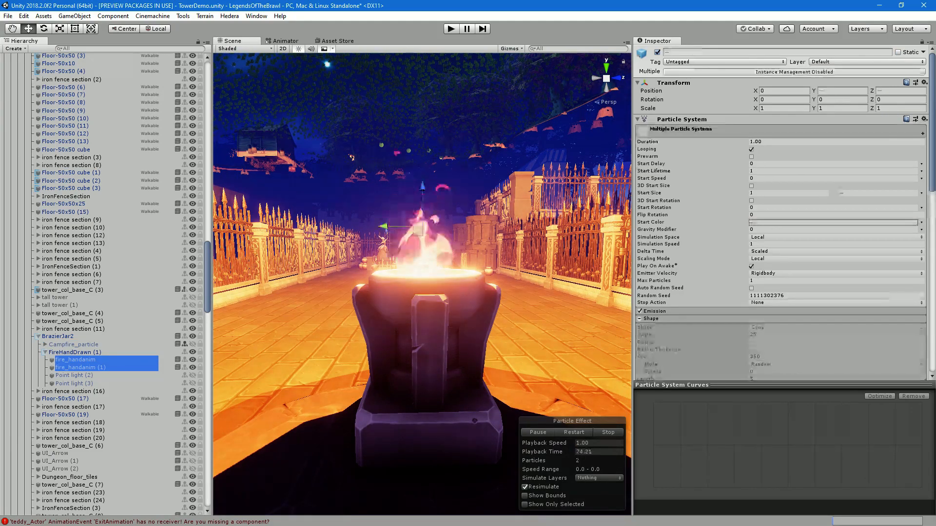
click(573, 433)
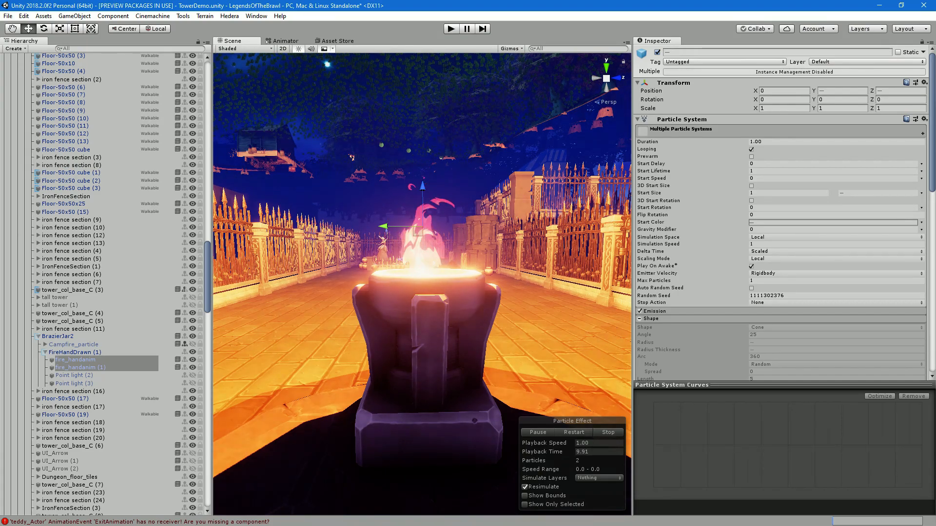
Select the parent BrazierJar2 object and collapse its children in the hierarchy
click(58, 336)
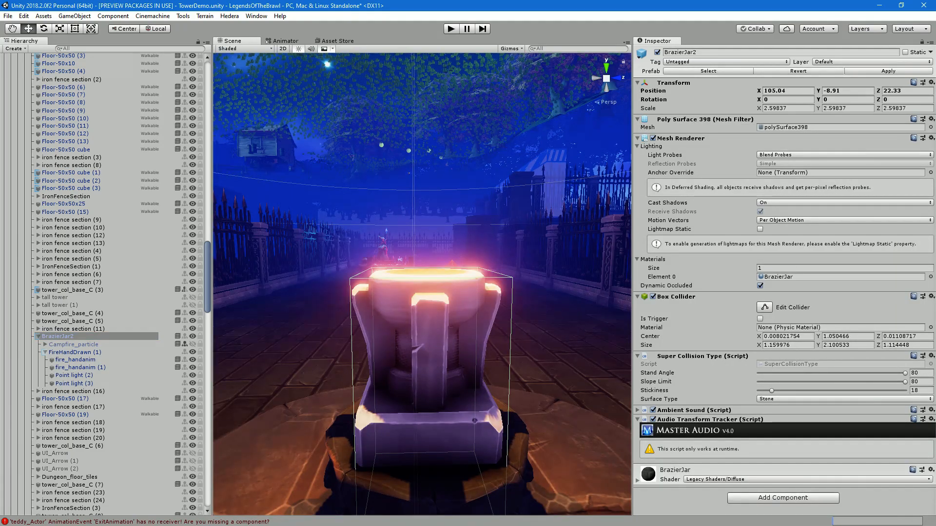
key(alt)
click(38, 336)
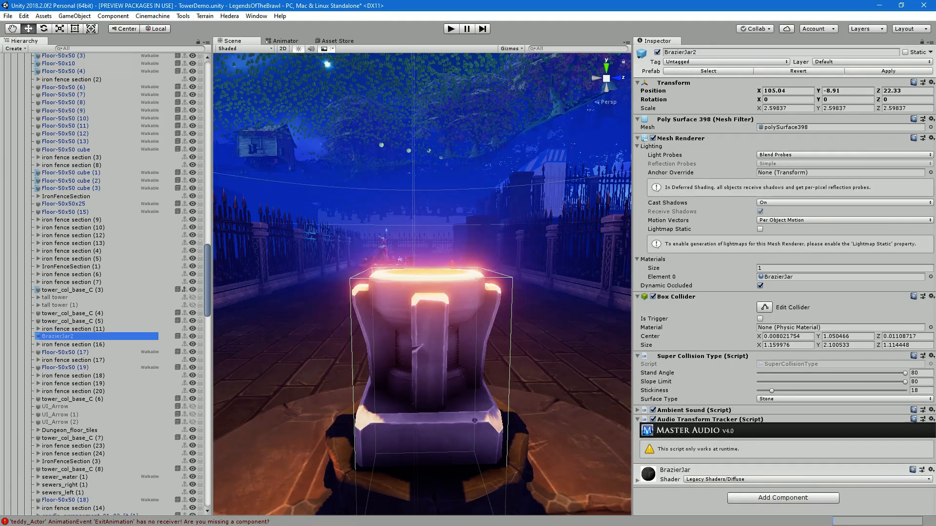
Examine the brazier and its surroundings from several angles and distances
scroll(422, 284, down, 5)
mouse_move(422, 284)
alt+mouse_down()
mouse_move(492, 280)
mouse_move(502, 265)
mouse_move(434, 258)
mouse_move(453, 277)
mouse_move(429, 293)
alt+mouse_up()
scroll(434, 259, up, 3)
scroll(453, 277, up, 4)
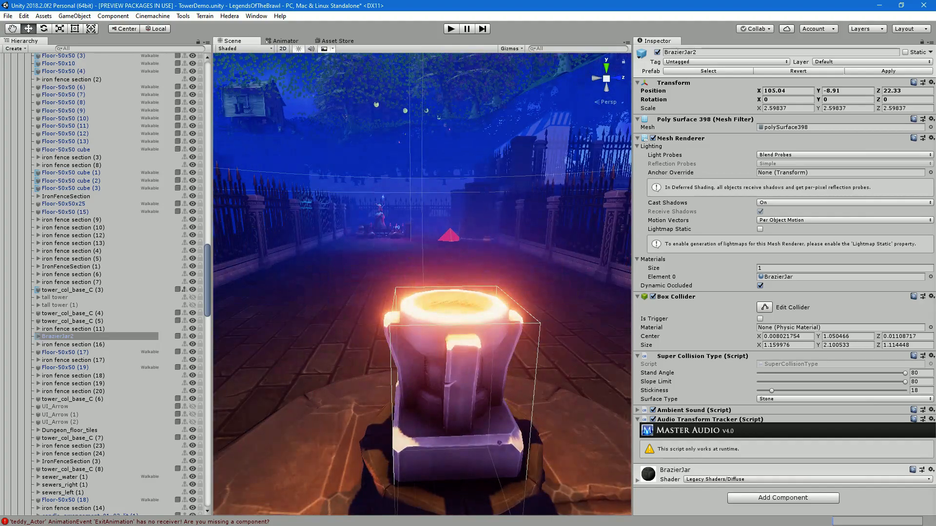
alt+drag(472, 357, 502, 342)
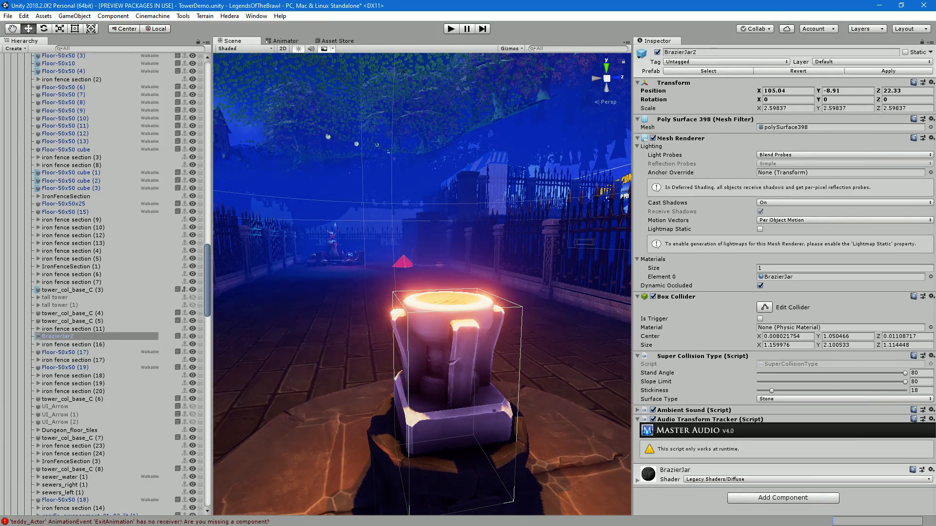
scroll(422, 284, down, 3)
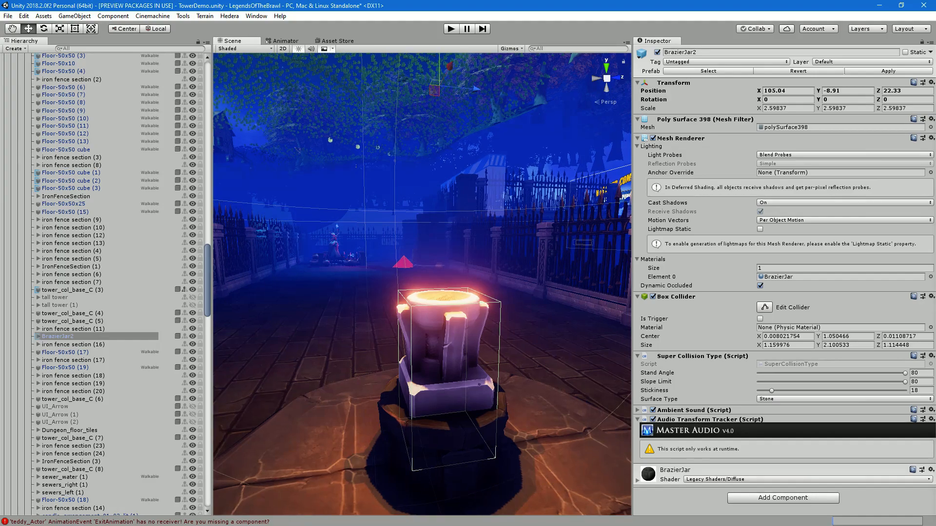
right_drag(392, 203, 360, 167)
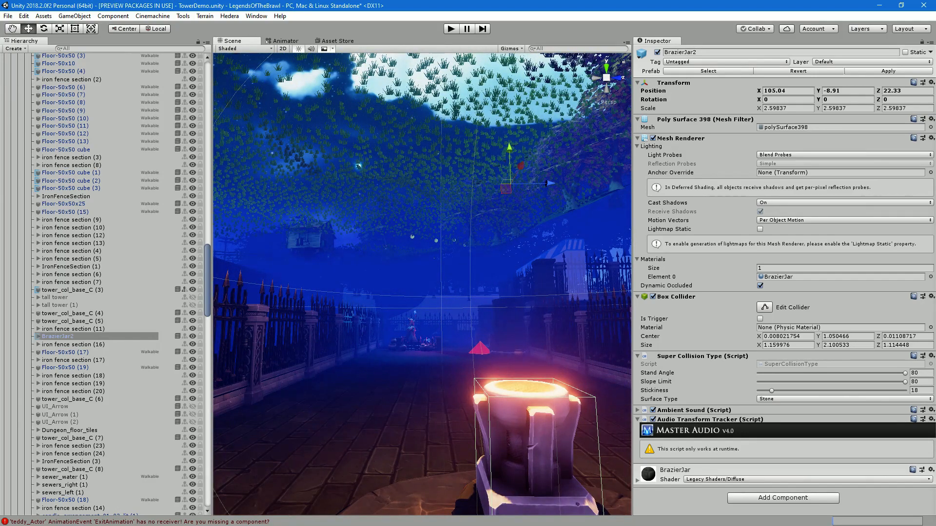
scroll(422, 284, down, 3)
alt+drag(422, 285, 463, 280)
scroll(463, 280, down, 2)
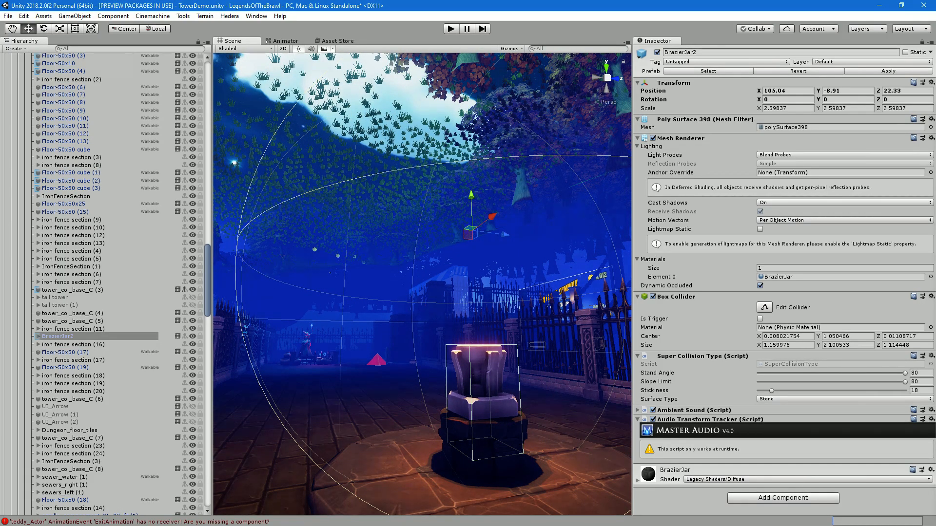
Search the scene hierarchy for "sew", frame the sewer gas particle system and view it beside the tunnel grate
text(a)
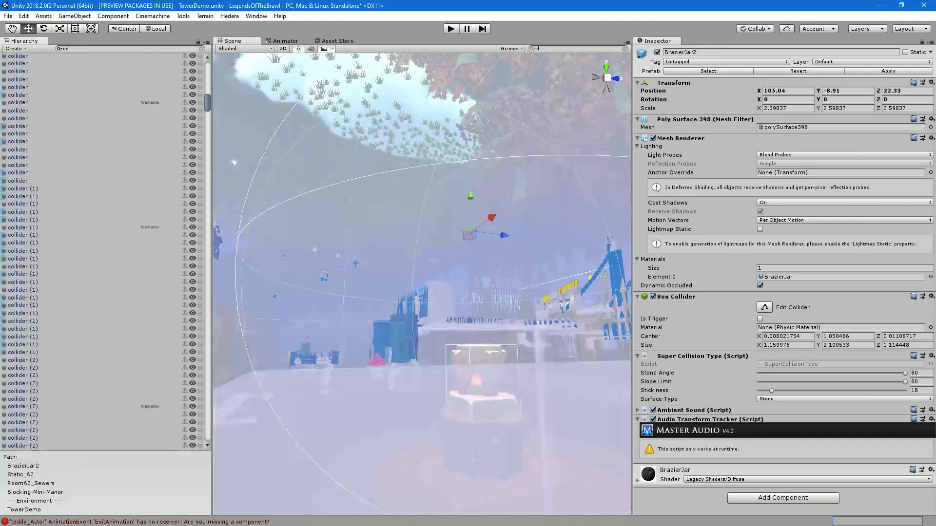
key(BackSpace)
text(sew)
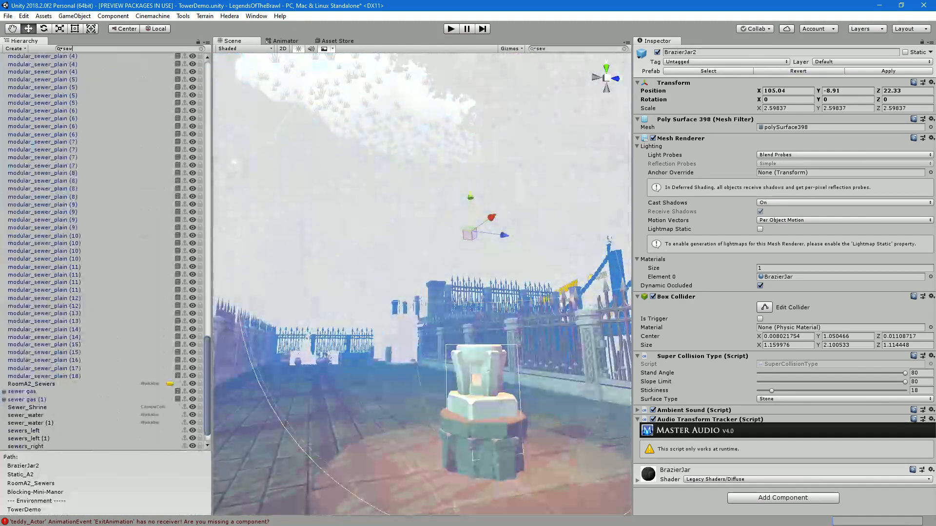
double_click(23, 392)
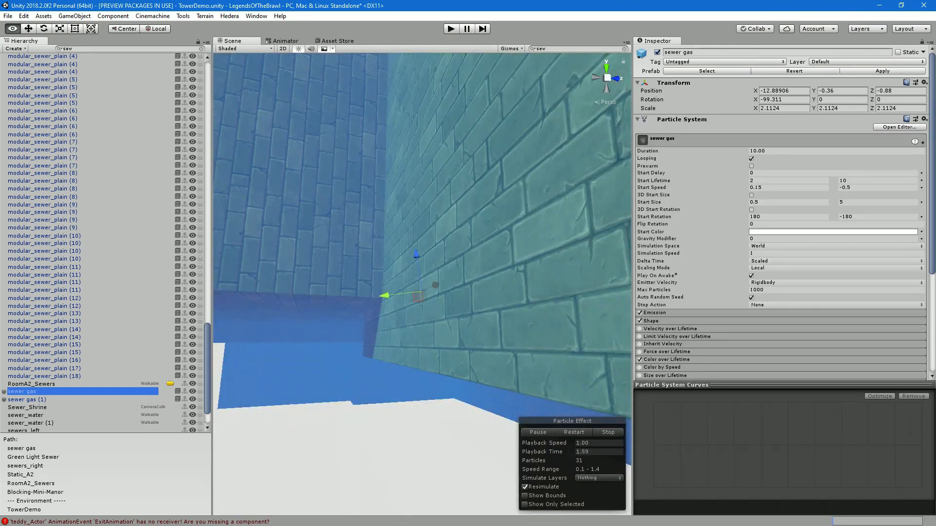
alt+drag(448, 254, 375, 302)
scroll(422, 284, up, 4)
middle_drag(468, 287, 371, 288)
scroll(422, 284, up, 3)
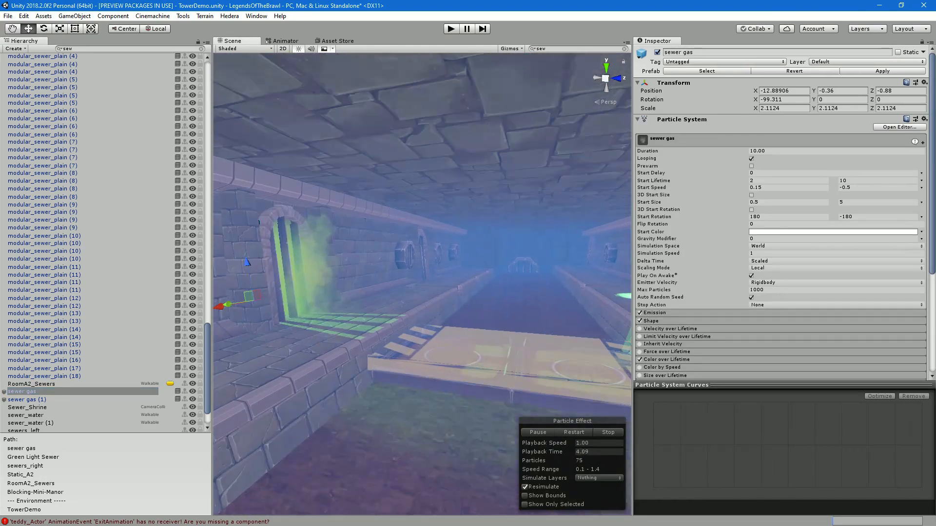
Select the sewer gas (1) particle system, clear the hierarchy search and view its fog inside the sewer
click(27, 400)
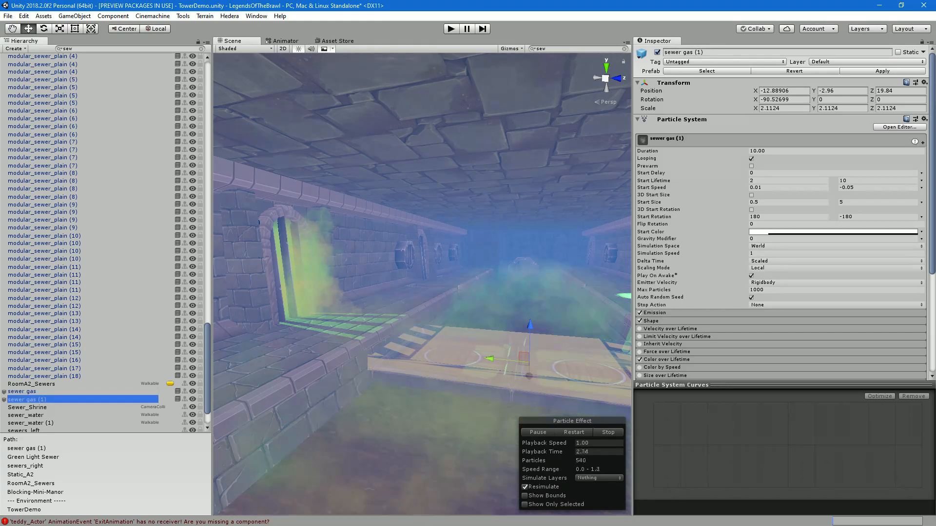
scroll(422, 285, down, 2)
right_drag(422, 284, 478, 280)
middle_drag(478, 281, 546, 282)
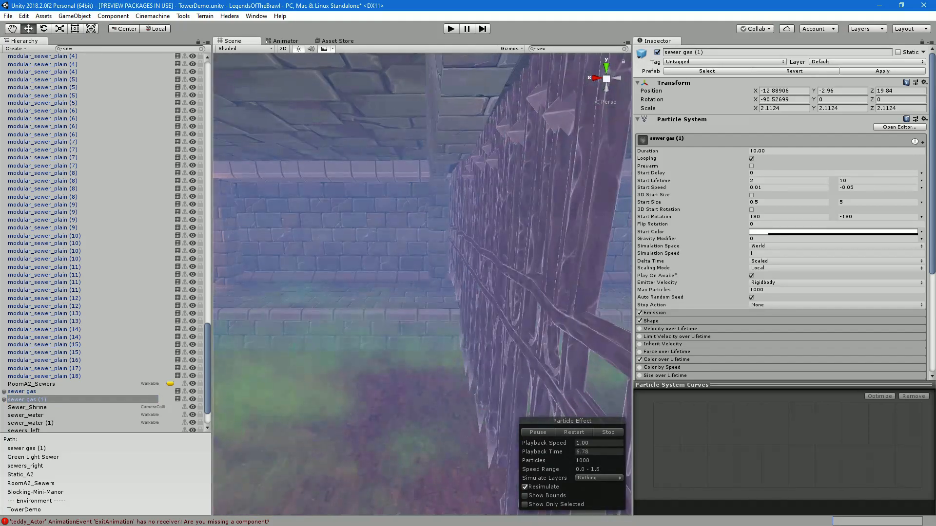
click(200, 48)
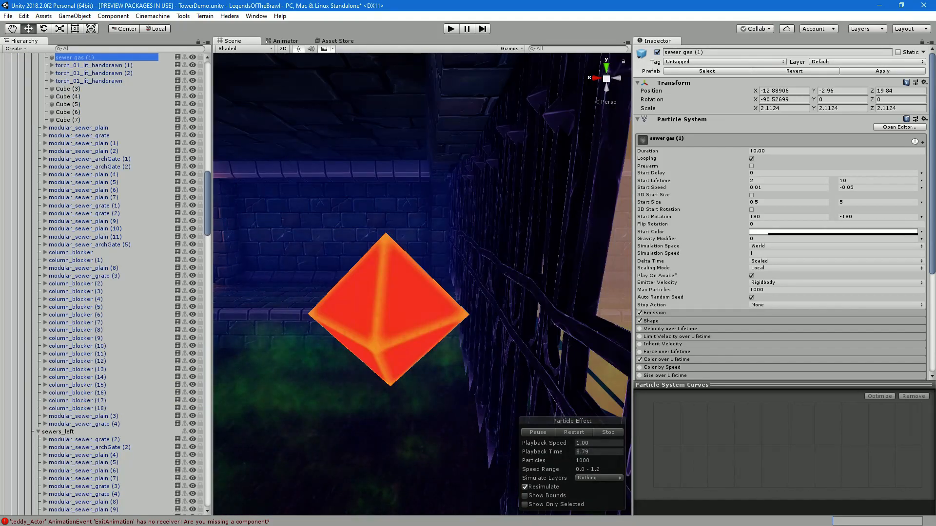
right_drag(422, 285, 443, 282)
scroll(422, 284, down, 3)
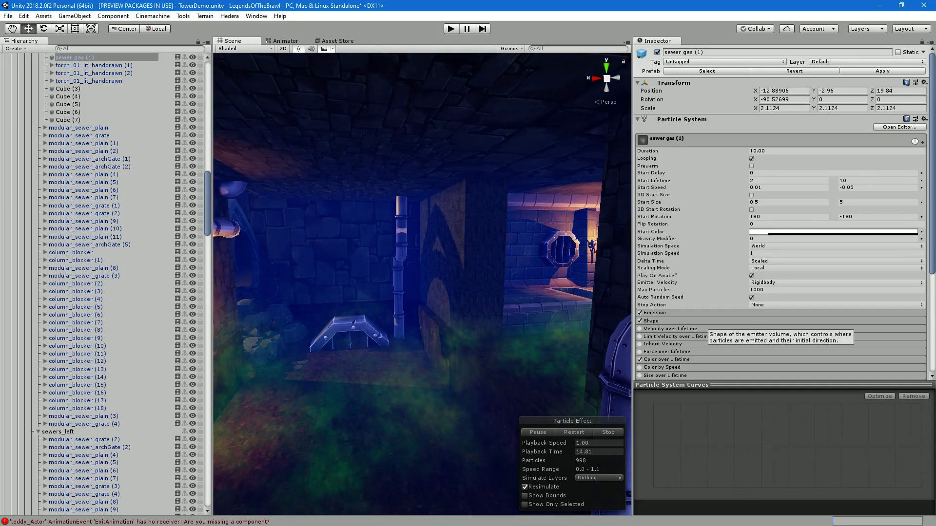
Expand the Shape module of sewer gas (1) and review its emitter settings and enabled modules
click(663, 320)
scroll(692, 321, down, 1)
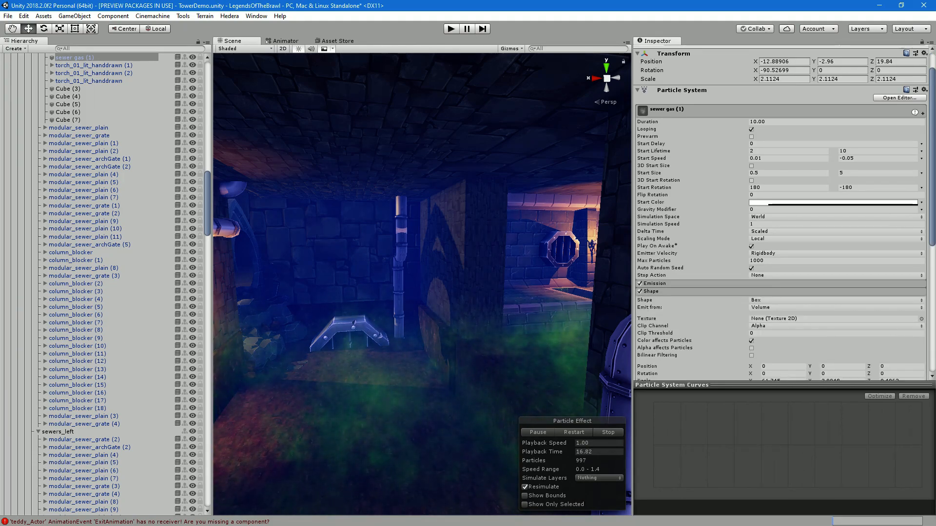
right_drag(422, 284, 419, 303)
key(s)
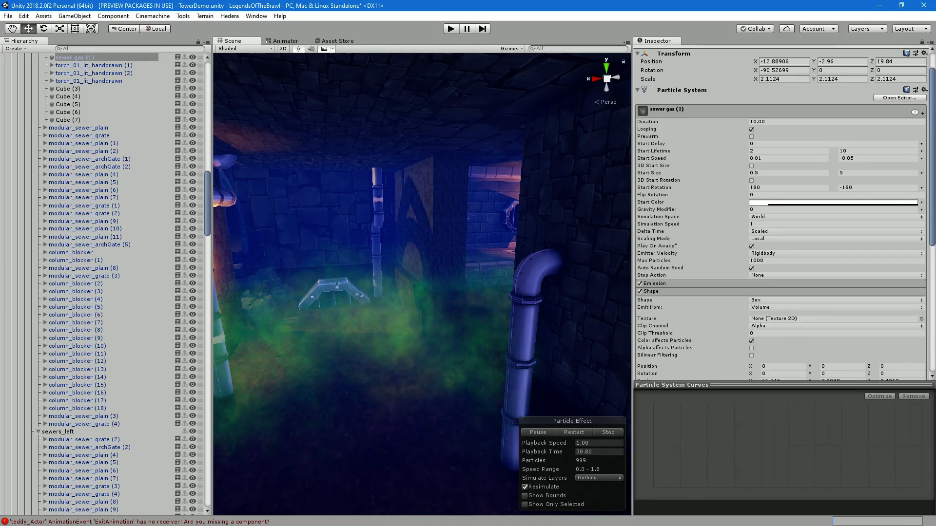
scroll(648, 297, down, 3)
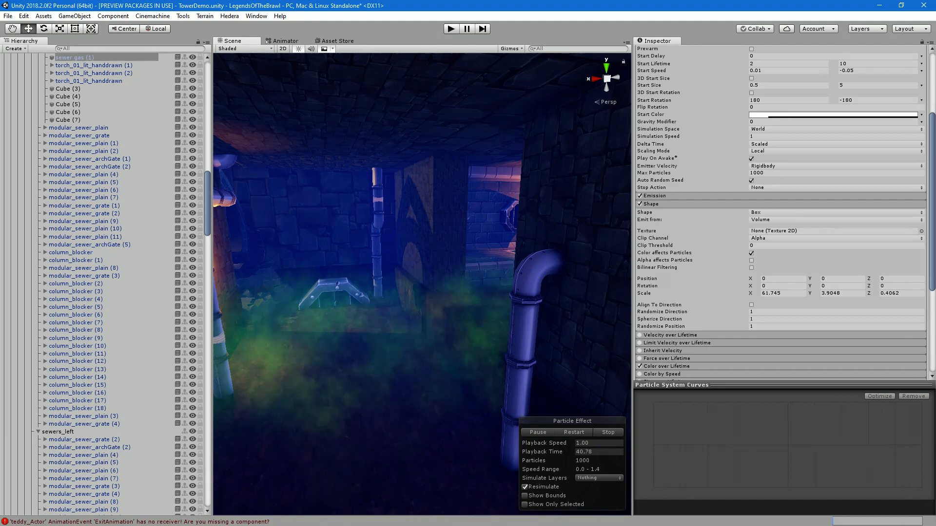
scroll(779, 210, down, 4)
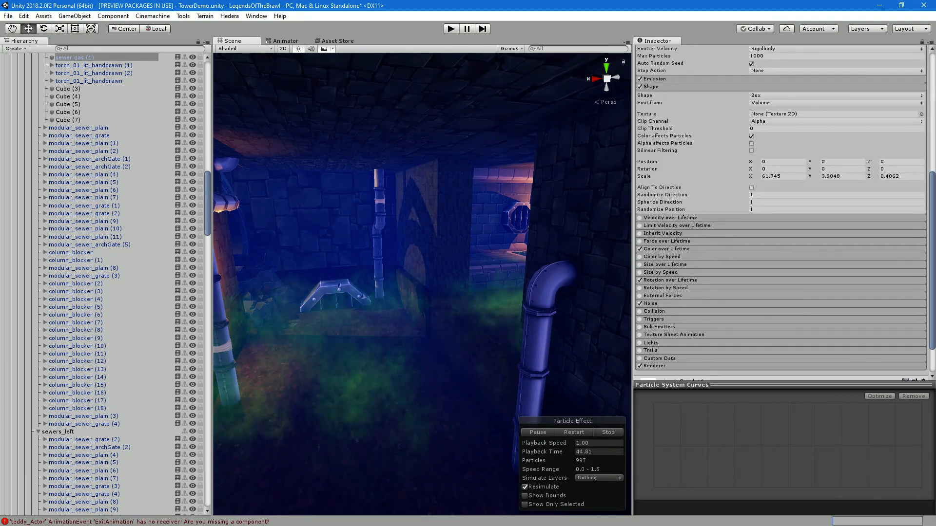
scroll(721, 327, down, 2)
scroll(731, 327, up, 9)
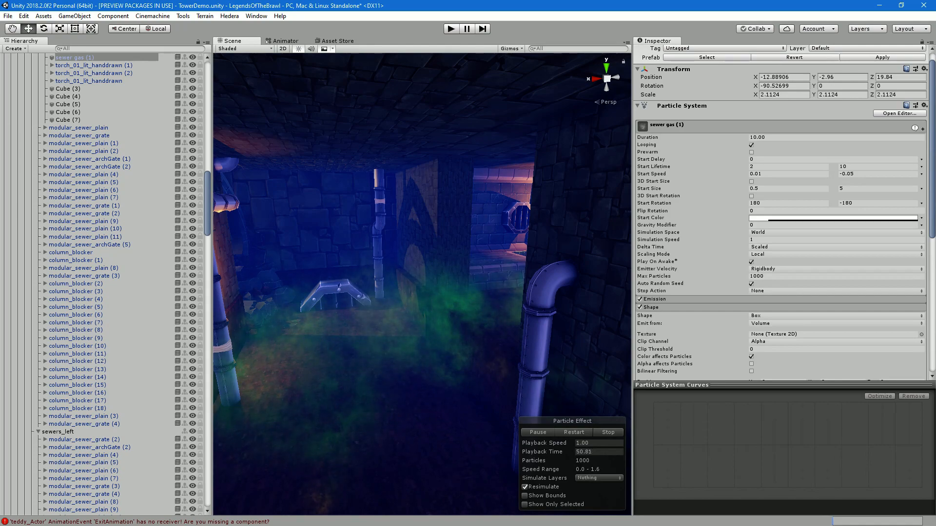
Set the simulation speed of sewer gas (1) to 10 and adjust its emission box in the scene
click(780, 240)
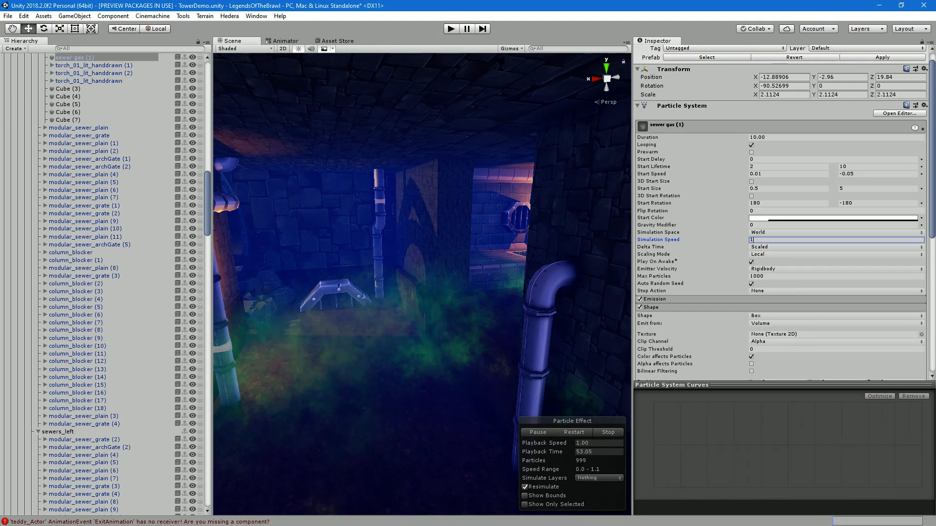
text(0)
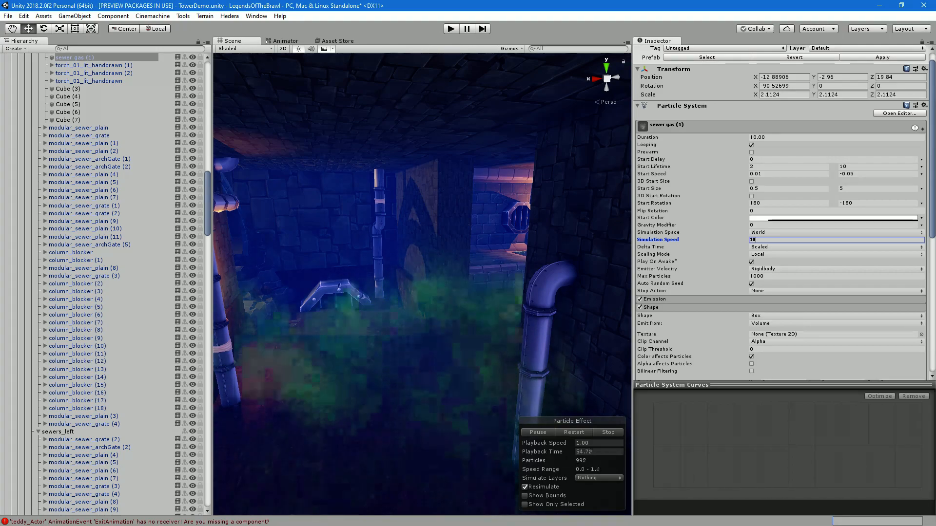
scroll(422, 285, up, 3)
right_drag(422, 284, 564, 291)
alt+drag(565, 290, 581, 277)
drag(486, 277, 406, 478)
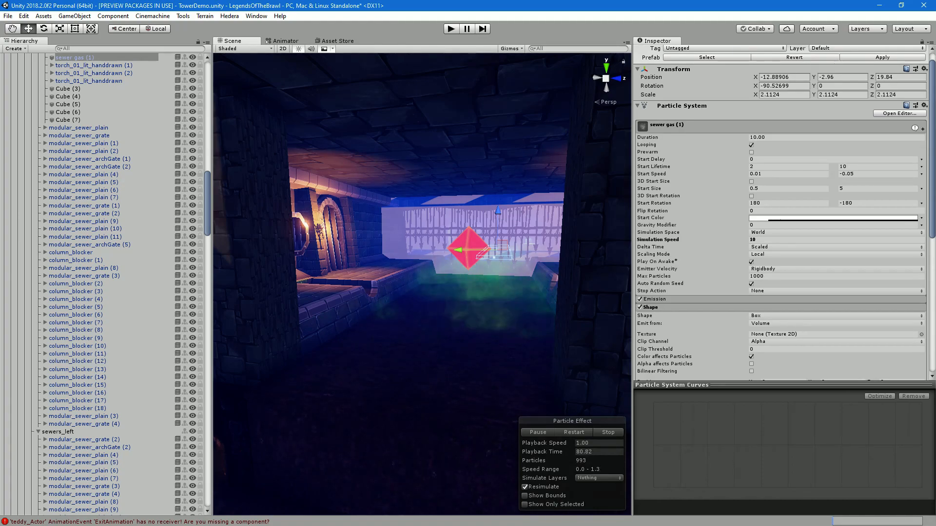
Examine how the sewer gas (1) fog and its emission box spread along the sewer tunnel from different viewpoints
key(w)
right_drag(467, 264, 234, 268)
scroll(422, 284, down, 15)
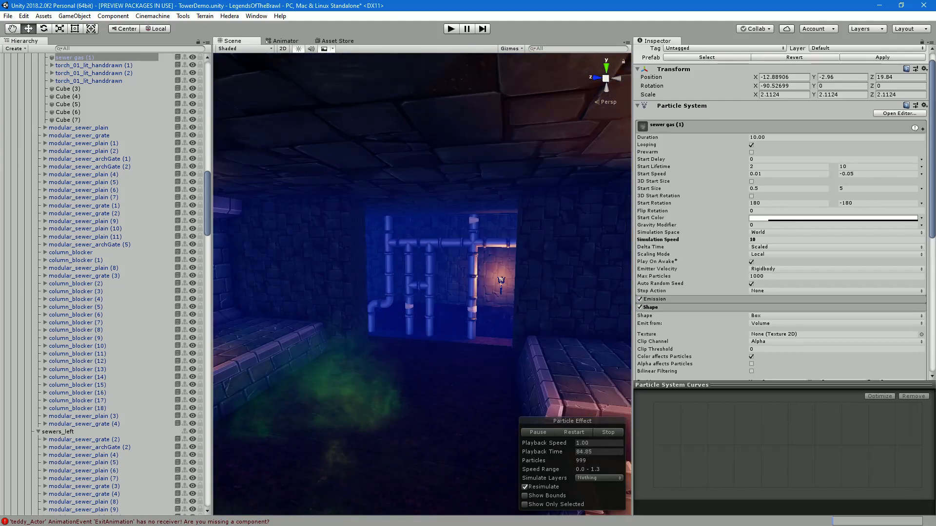
scroll(422, 284, down, 12)
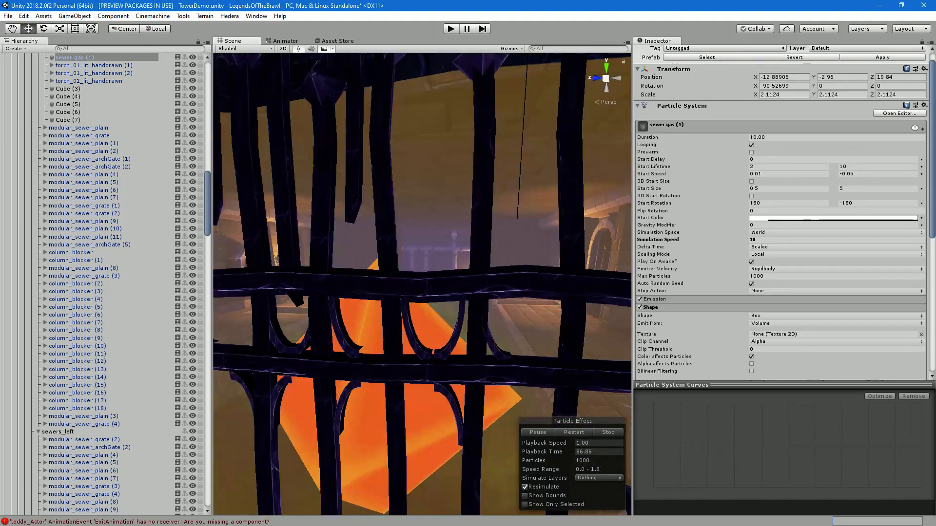
key(f)
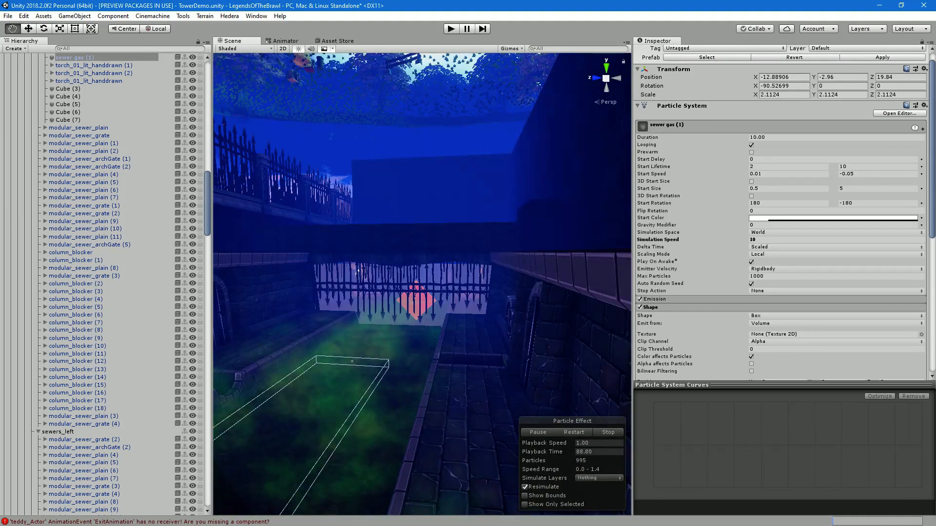
scroll(422, 284, down, 12)
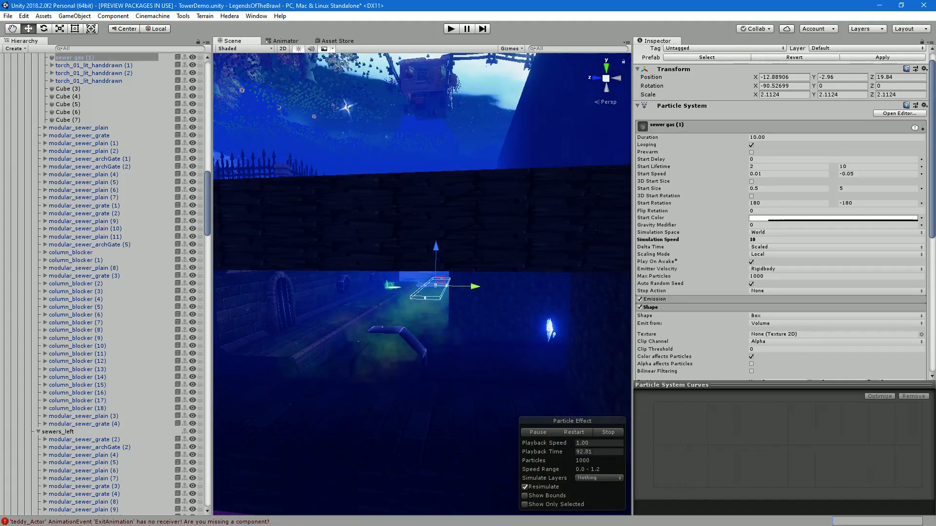
key(f)
scroll(422, 284, down, 5)
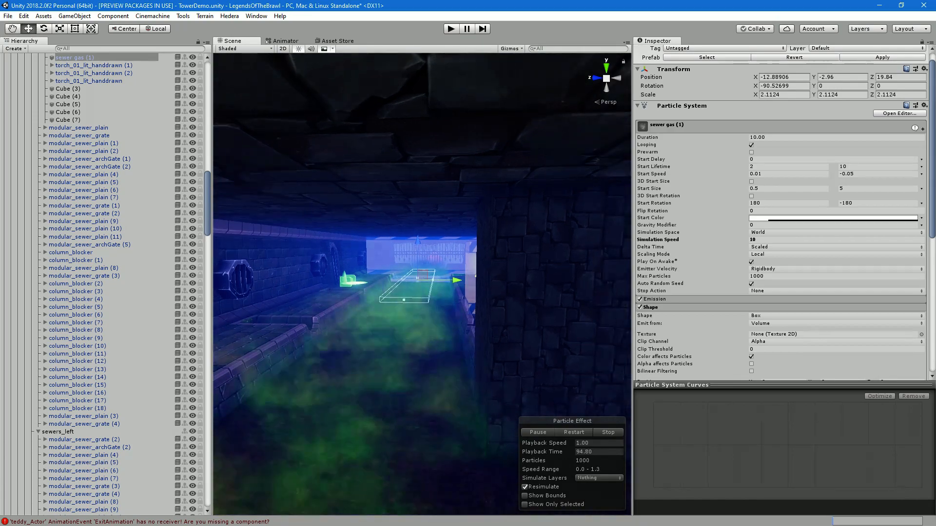
Set the simulation speed of sewer gas (1) to 1 and review the fog along its emission box
scroll(422, 284, down, 4)
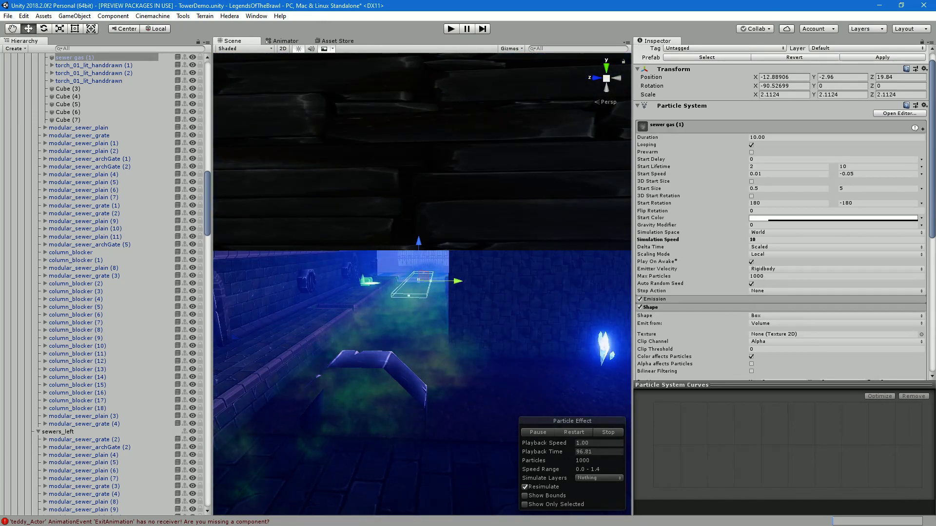
middle_drag(422, 284, 438, 273)
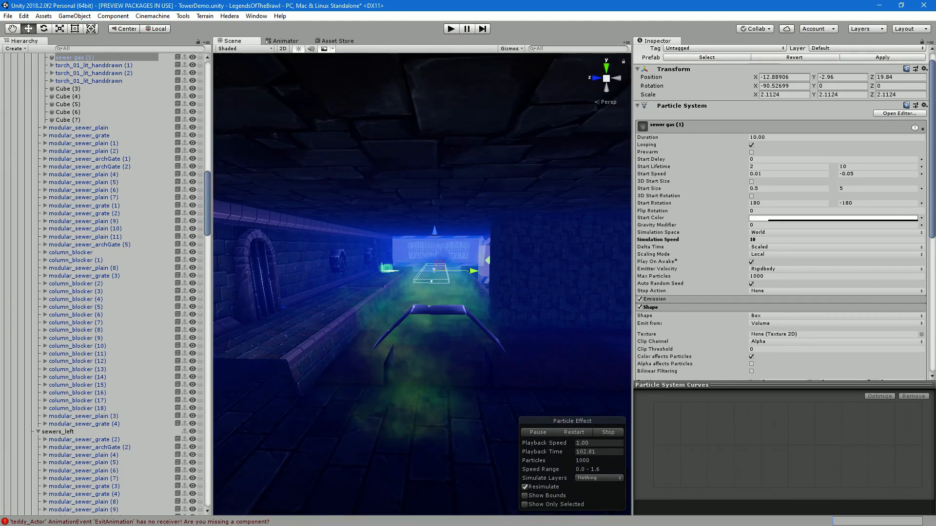
scroll(438, 273, up, 5)
right_drag(438, 274, 396, 273)
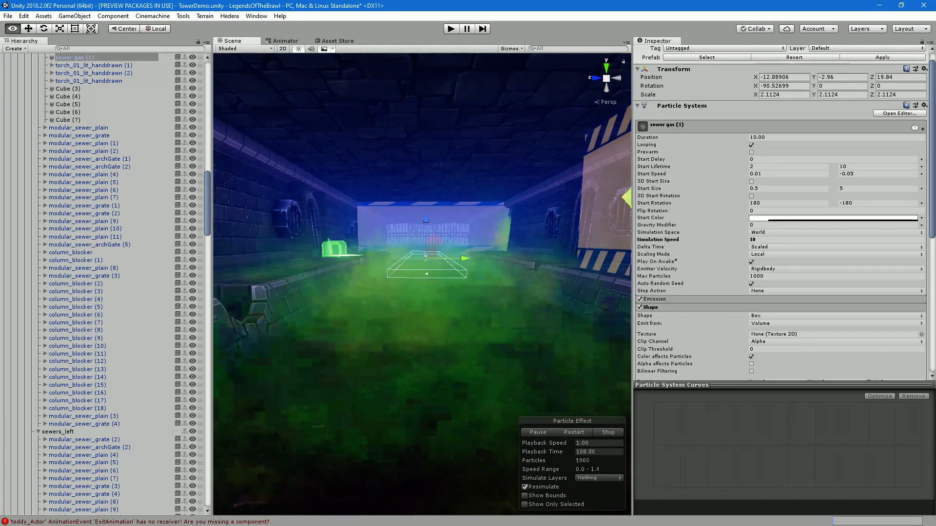
click(761, 240)
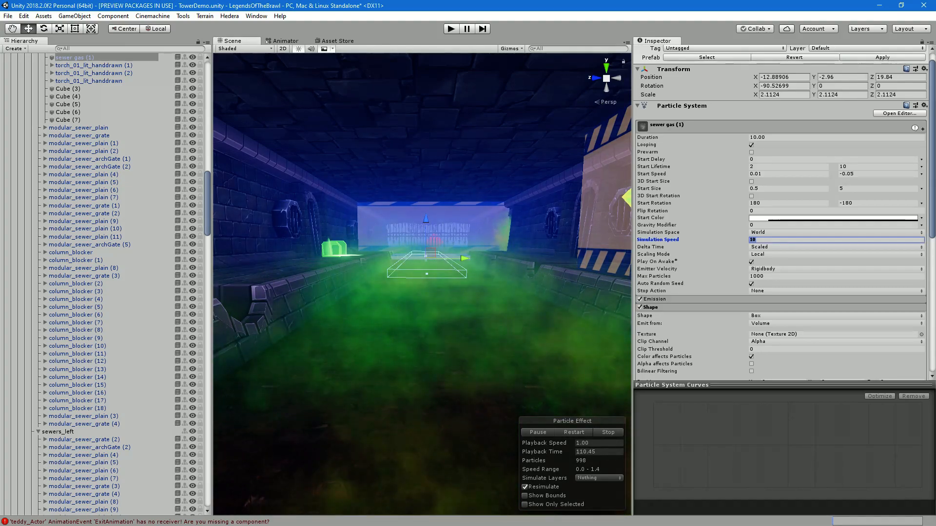
text(1)
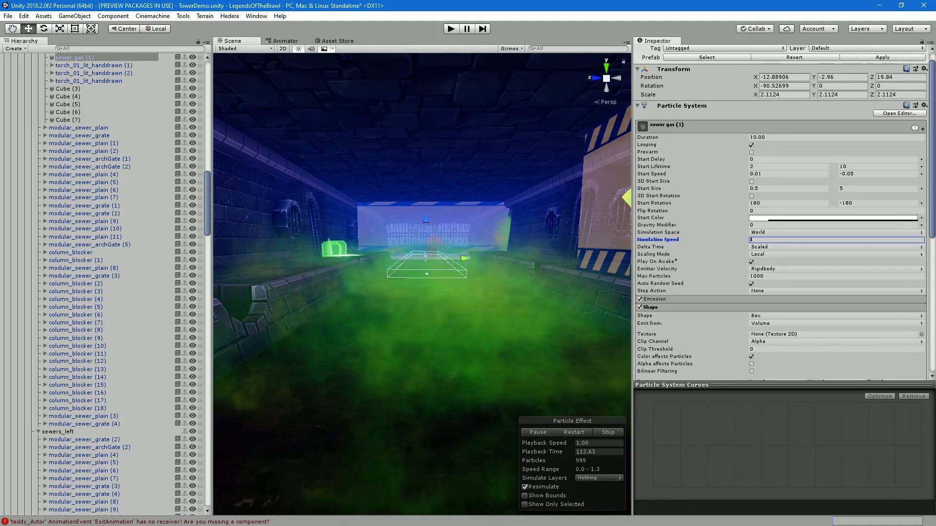
right_drag(439, 273, 436, 260)
key(f)
scroll(433, 263, up, 12)
alt+drag(437, 260, 448, 260)
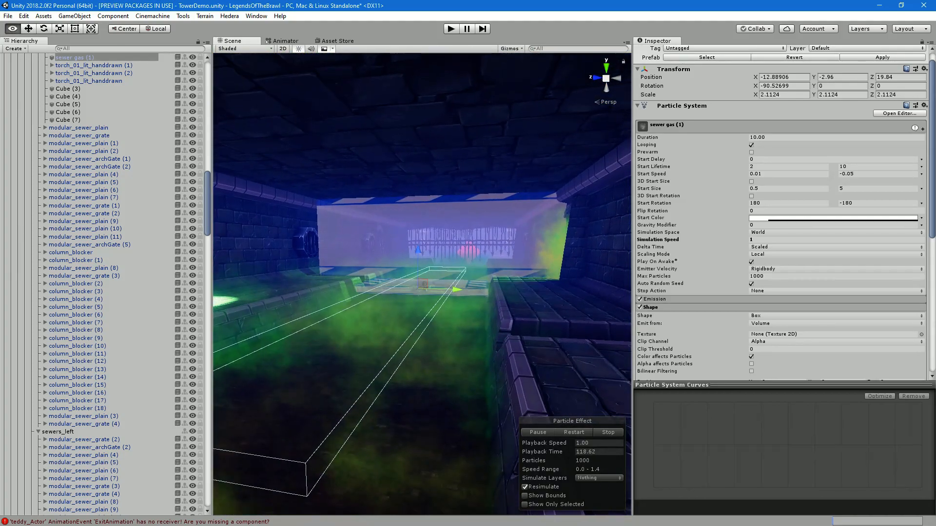
mouse_move(448, 259)
right_down()
mouse_move(186, 259)
mouse_move(453, 262)
right_up()
key(a)
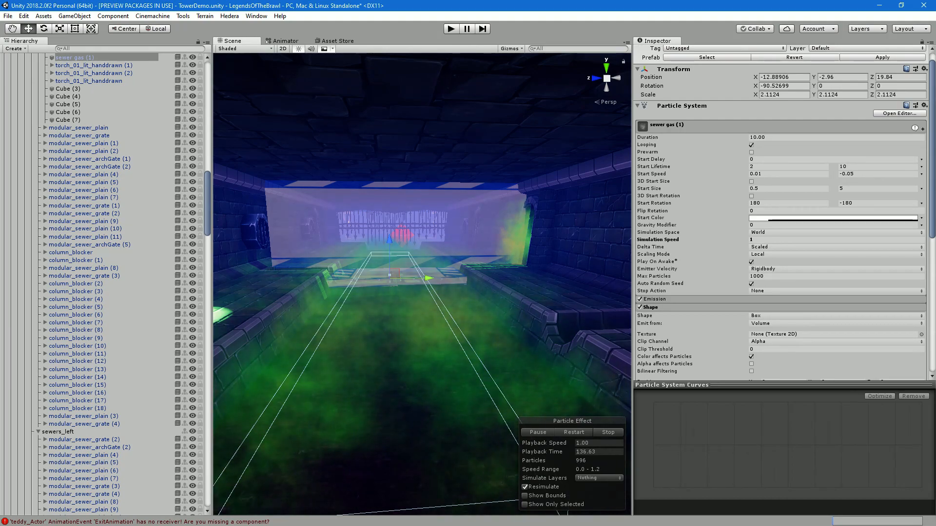
Collapse the Shape module, try an emission Rate over Time of 150 for sewer gas (1) and settle on 100
scroll(653, 248, down, 3)
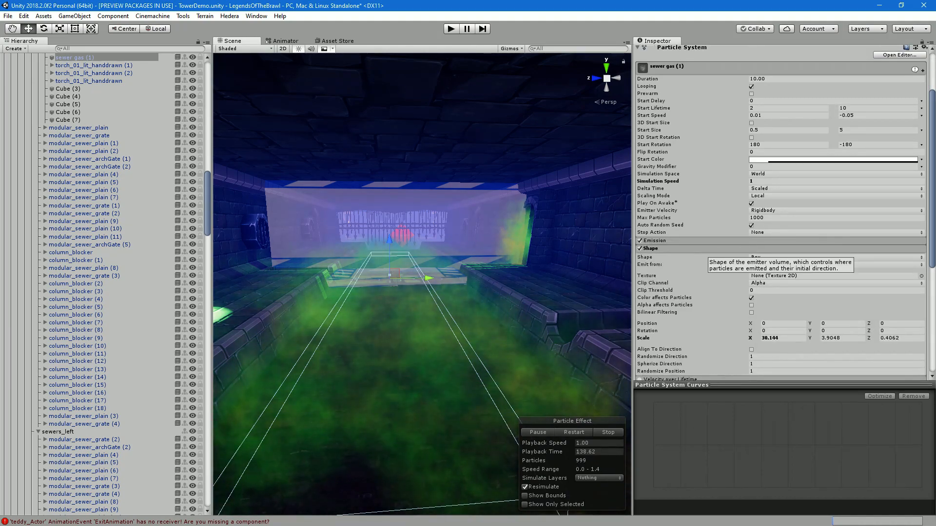
click(650, 248)
click(836, 181)
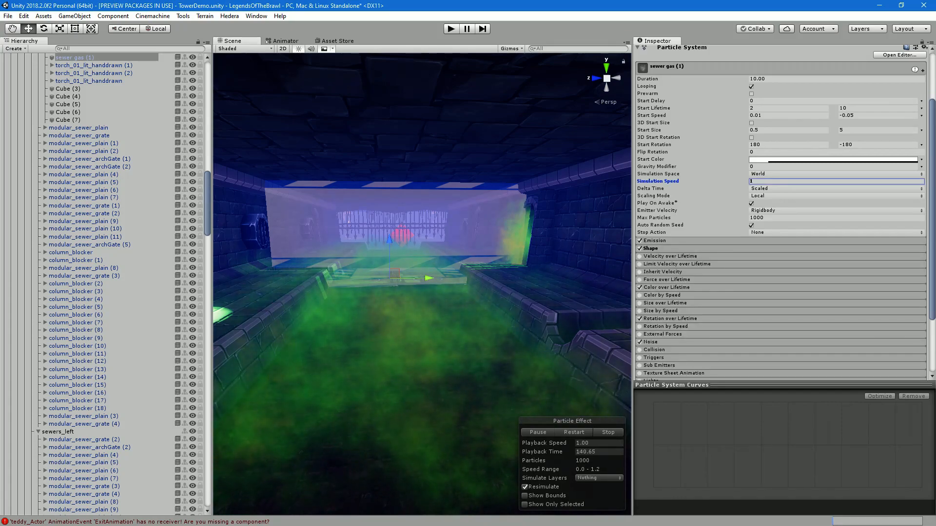
click(654, 241)
click(833, 249)
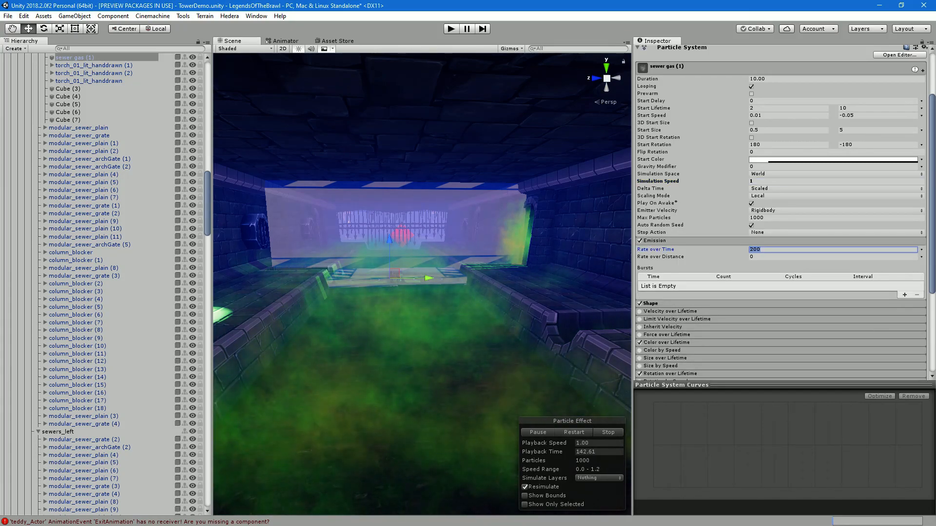
text(150)
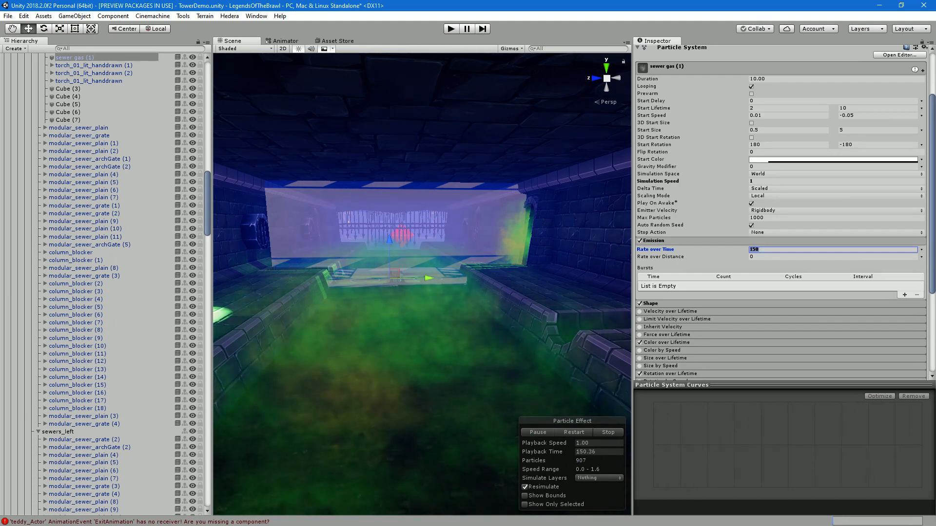
text(100)
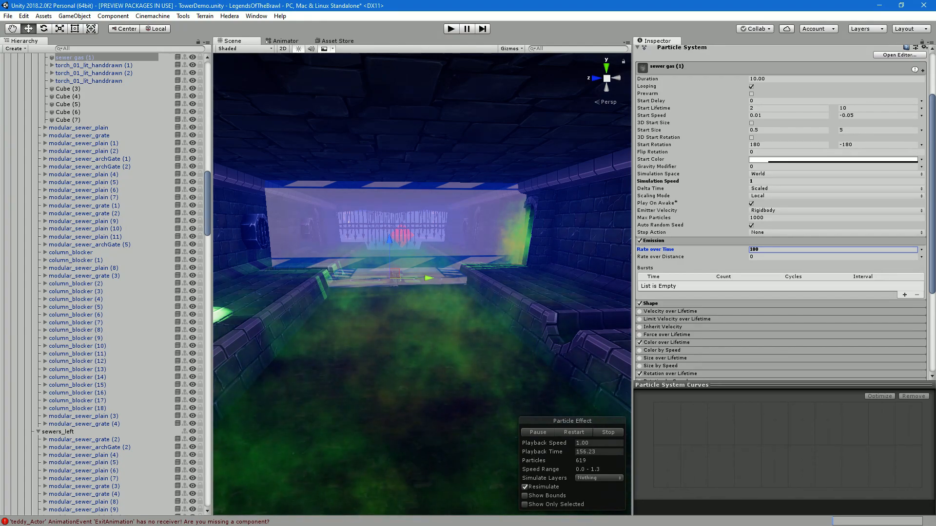
right_drag(422, 282, 152, 289)
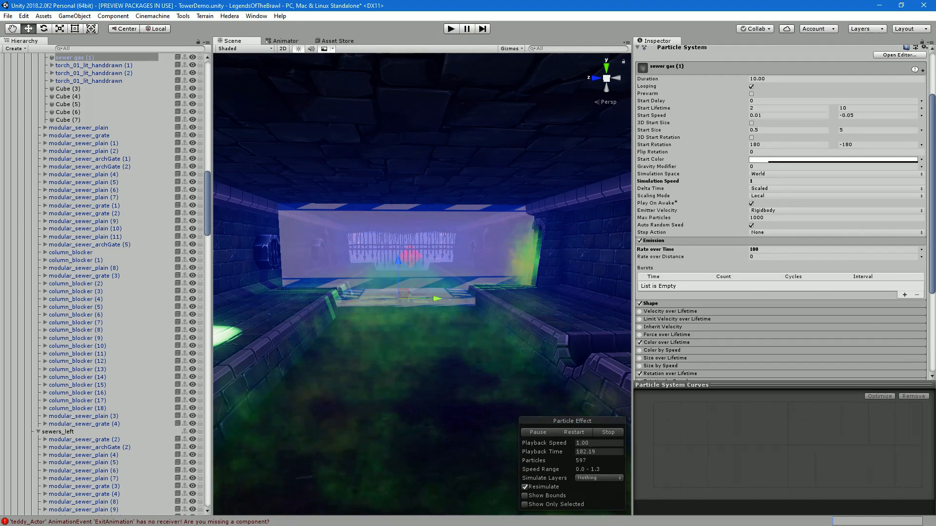
click(702, 241)
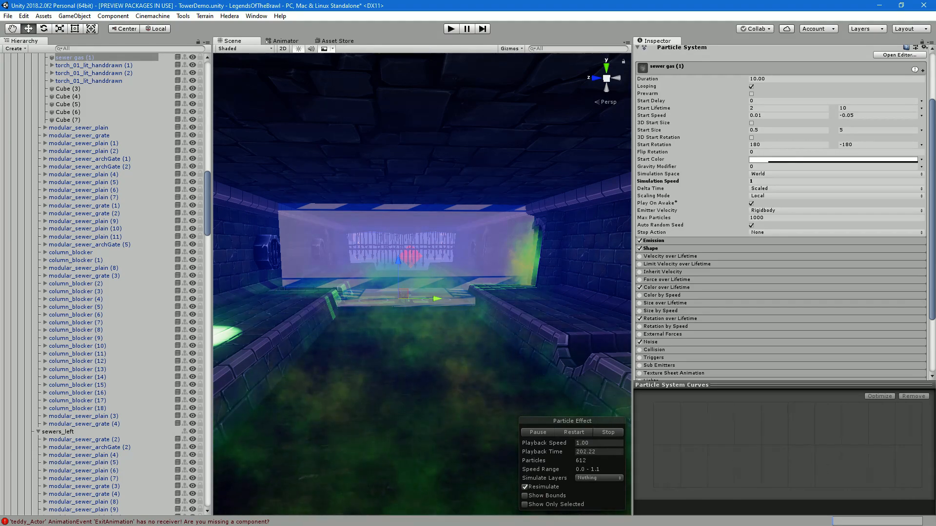
Examine the dark passage with the pots and the fenced graveyard area outside it
scroll(423, 284, up, 7)
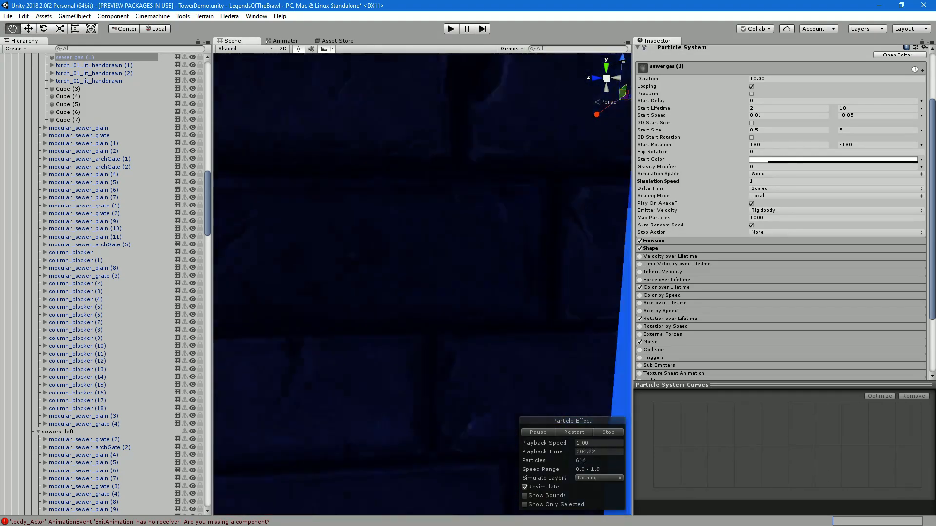
scroll(423, 284, up, 2)
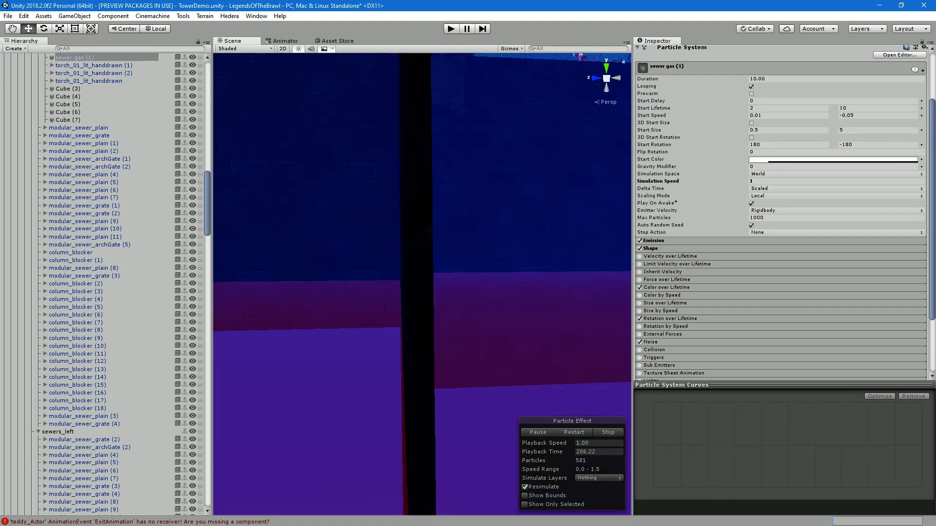
middle_drag(422, 285, 380, 288)
right_drag(380, 287, 546, 322)
scroll(546, 322, down, 5)
scroll(422, 284, down, 5)
right_drag(536, 284, 312, 307)
middle_drag(422, 302, 283, 222)
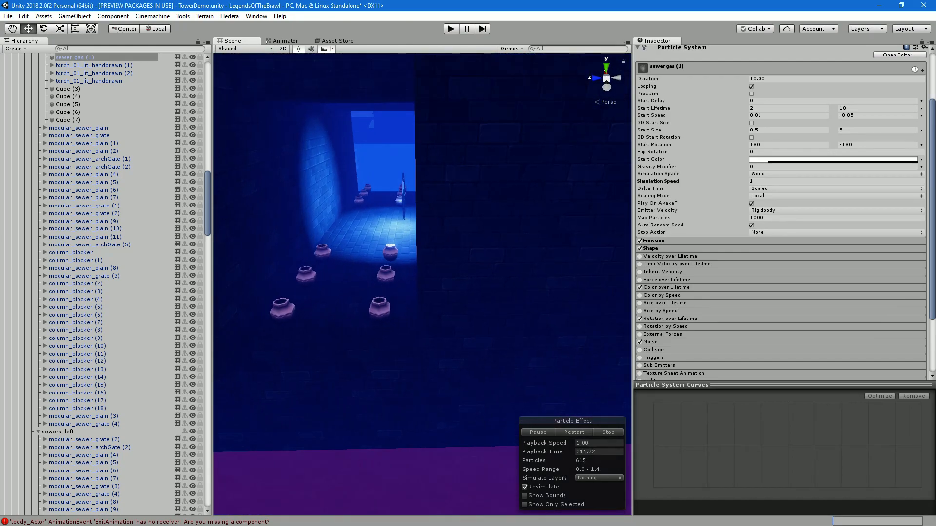
right_drag(422, 284, 380, 312)
middle_drag(380, 312, 390, 317)
scroll(422, 284, up, 4)
scroll(422, 284, down, 1)
scroll(422, 284, down, 2)
scroll(422, 284, up, 2)
right_drag(423, 284, 388, 234)
scroll(422, 285, down, 5)
scroll(422, 284, up, 5)
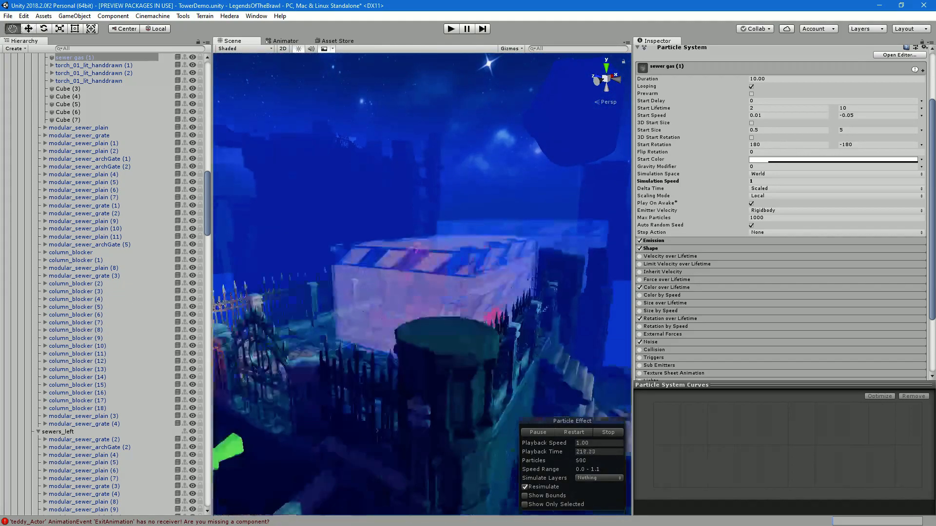
mouse_move(422, 285)
right_down()
mouse_move(410, 295)
mouse_move(385, 288)
mouse_move(429, 285)
right_up()
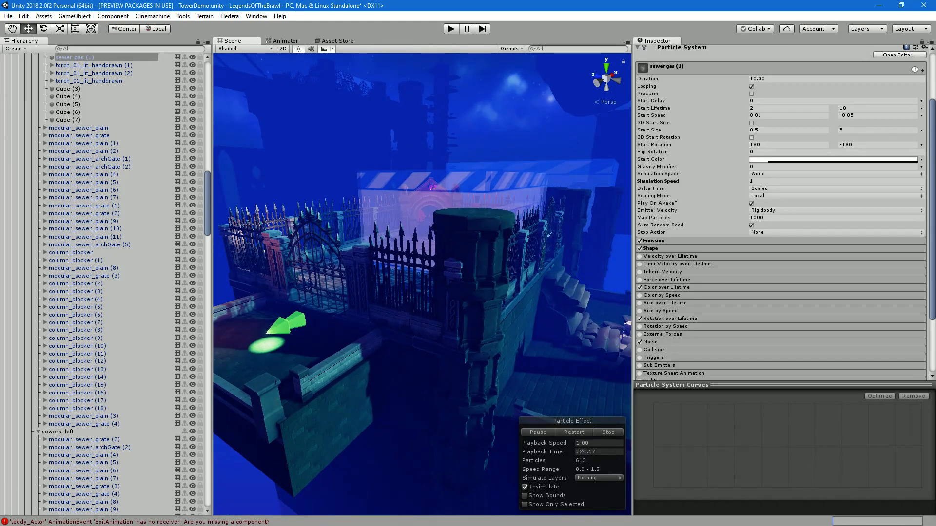
Select the whole wall_stone_low_single (1) beside the graveyard fence and duplicate it
click(340, 367)
scroll(105, 312, down, 4)
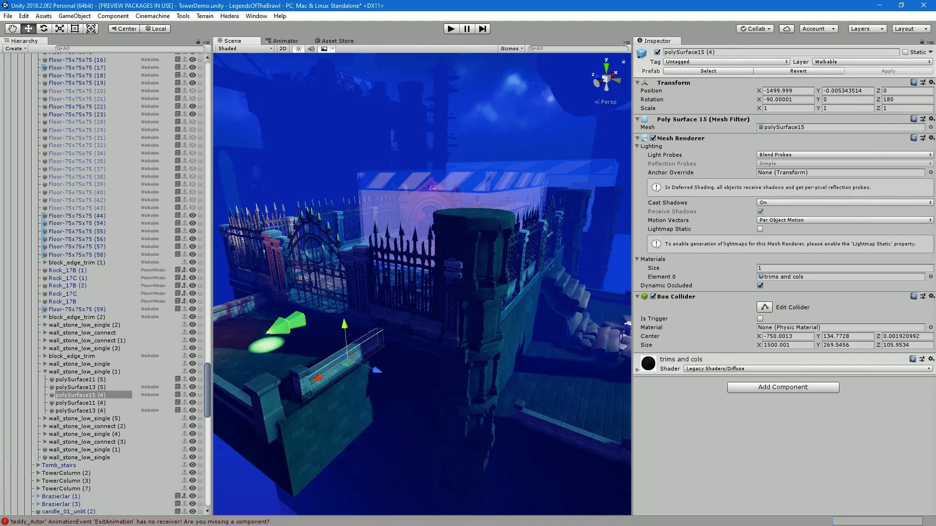
click(85, 371)
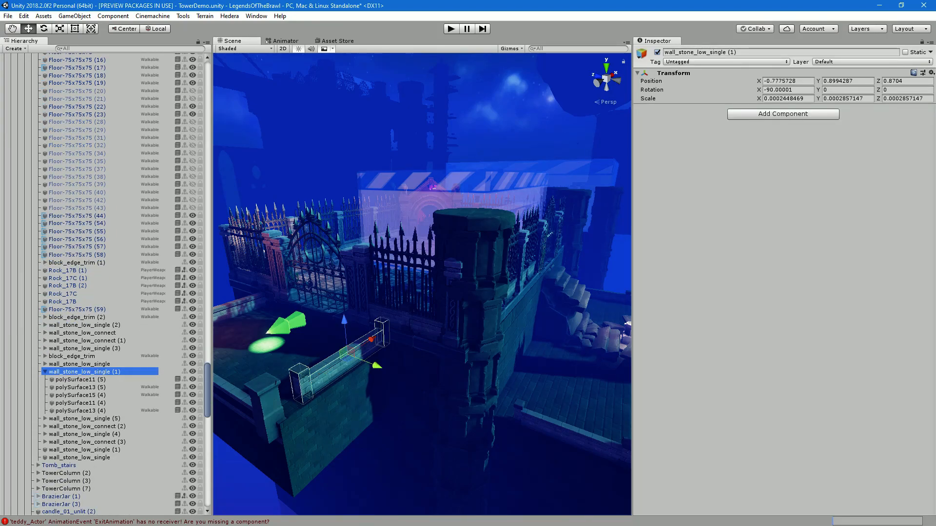
scroll(422, 284, down, 2)
middle_drag(565, 341, 243, 221)
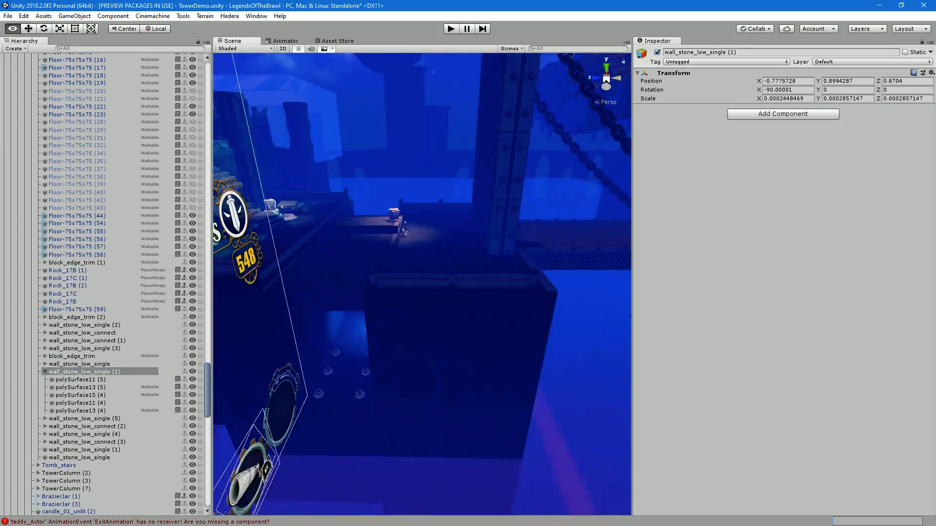
scroll(422, 284, down, 3)
right_drag(422, 284, 371, 268)
key(ctrl+d)
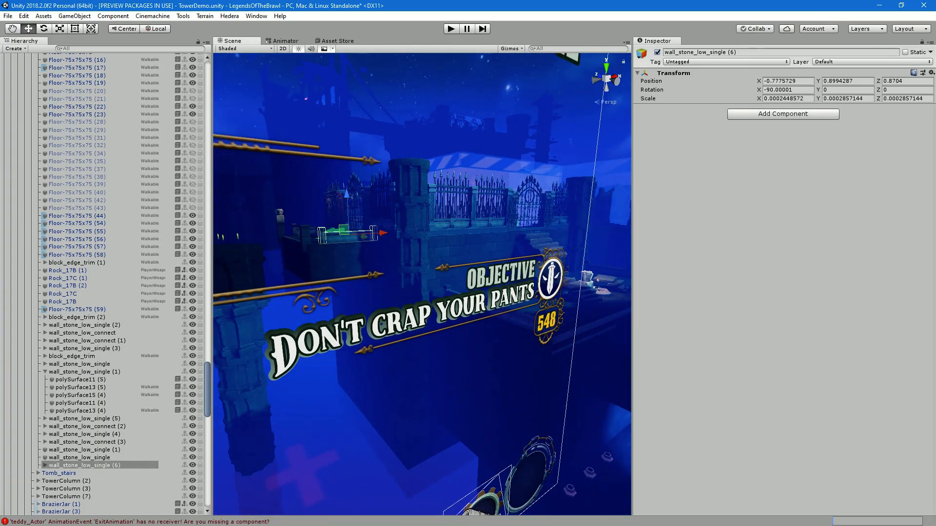
Move the duplicated low wall down near the pot passage opening and rotate it 90 degrees about Z
drag(351, 230, 584, 483)
key(f)
key(e)
ctrl+drag(431, 295, 313, 298)
key(w)
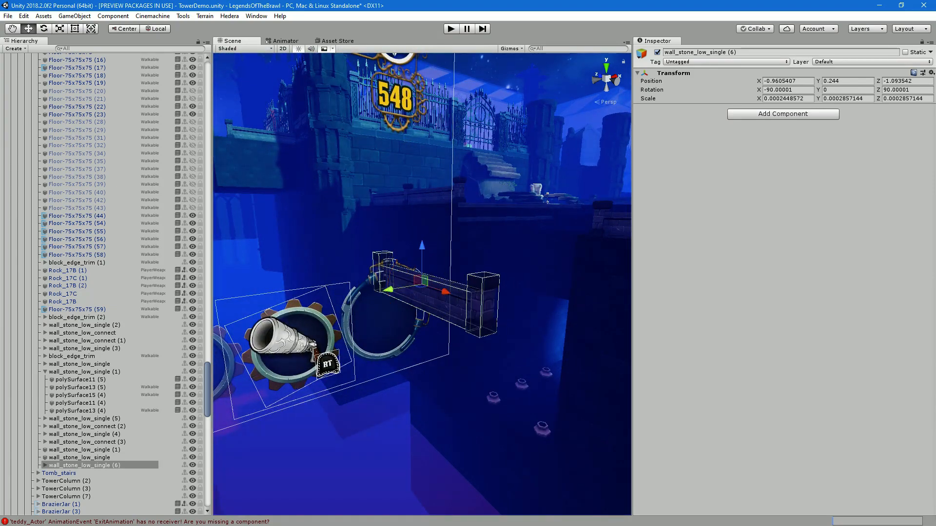
drag(418, 280, 506, 410)
key(f)
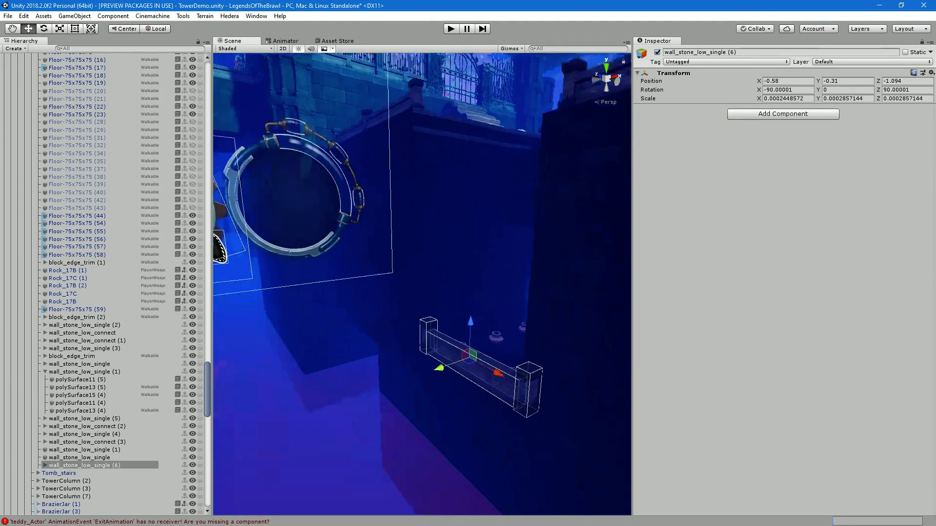
Position the low wall along the open floor edge beside the pots, at about X -0.406, Y -0.445, Z -0.9164
alt+drag(467, 263, 425, 395)
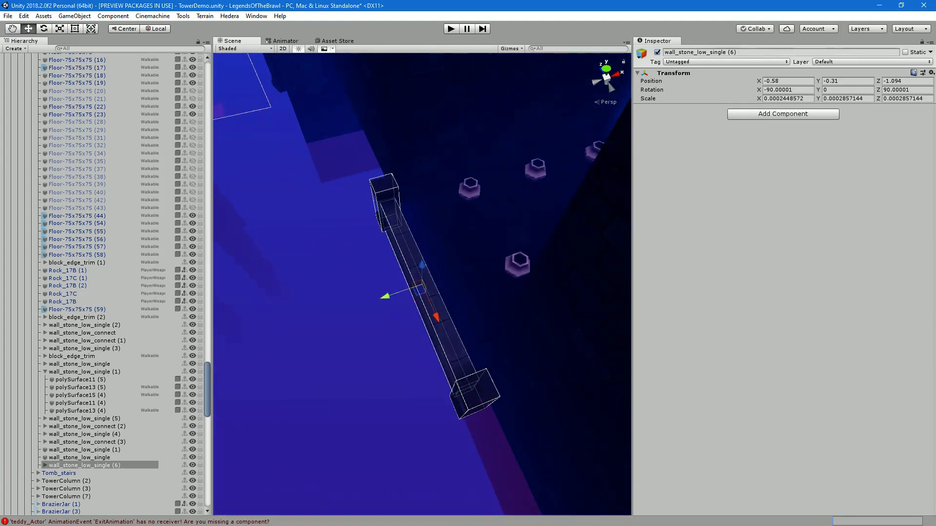
drag(417, 284, 500, 272)
drag(522, 306, 655, 90)
mouse_move(454, 259)
mouse_down()
mouse_move(487, 260)
mouse_move(468, 261)
mouse_up()
drag(429, 225, 268, 309)
middle_drag(414, 303, 297, 303)
scroll(297, 303, up, 2)
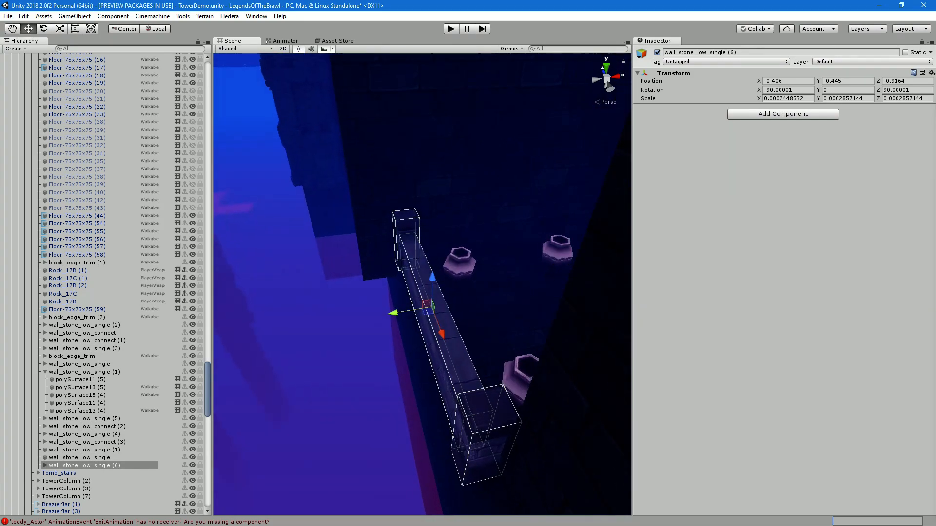
Fine-tune the low wall's alignment in the passage opening to about X -0.3768 and Y -0.4685
key(f)
scroll(422, 284, up, 5)
alt+drag(422, 284, 287, 236)
drag(394, 275, 419, 284)
alt+drag(419, 283, 263, 234)
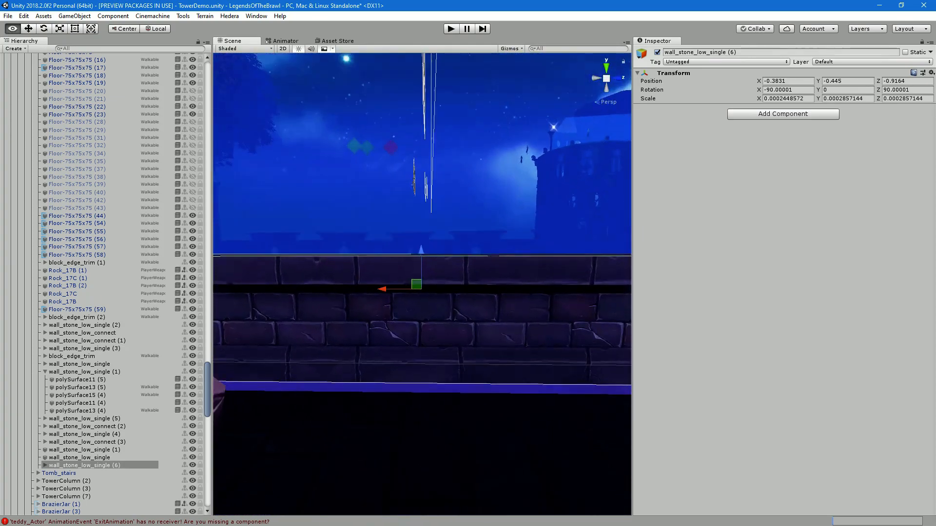
scroll(263, 234, down, 5)
drag(422, 258, 529, 317)
drag(409, 306, 222, 271)
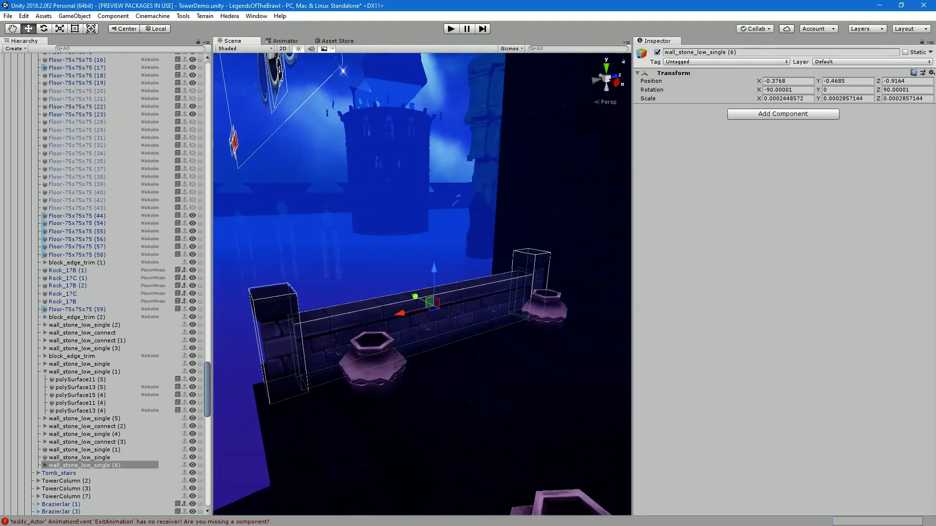
Check the low wall's placement in the opening from inside the brick passage and up close
scroll(422, 284, down, 3)
scroll(422, 285, down, 4)
alt+drag(422, 284, 302, 285)
scroll(422, 285, down, 8)
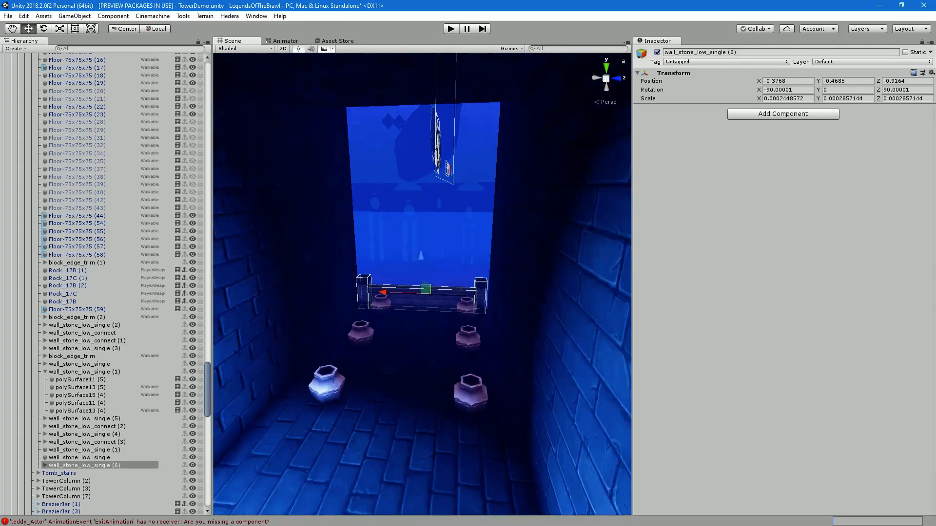
right_drag(422, 285, 380, 284)
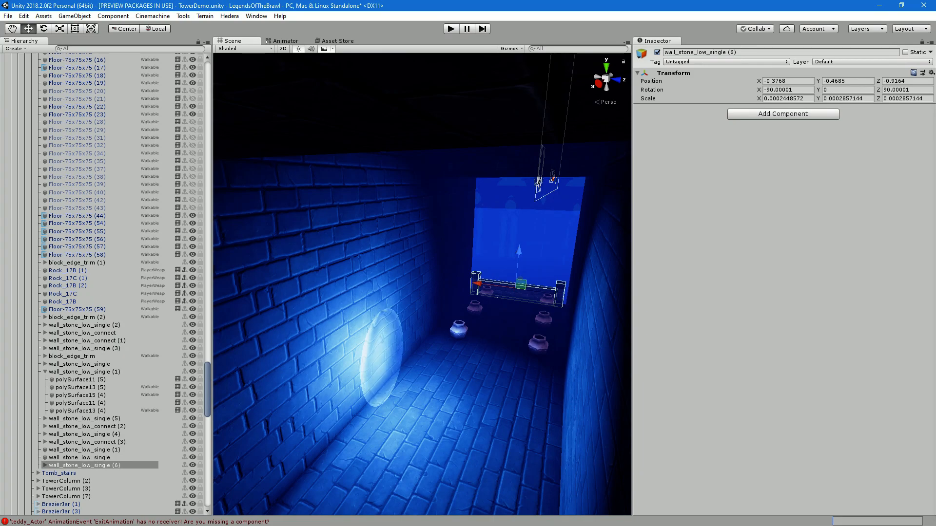
alt+drag(422, 285, 490, 244)
key(f)
alt+drag(422, 284, 344, 313)
Duplicate the low wall and place the copy along the passage's opposite open edge, at about X 1.4838
key(ctrl+d)
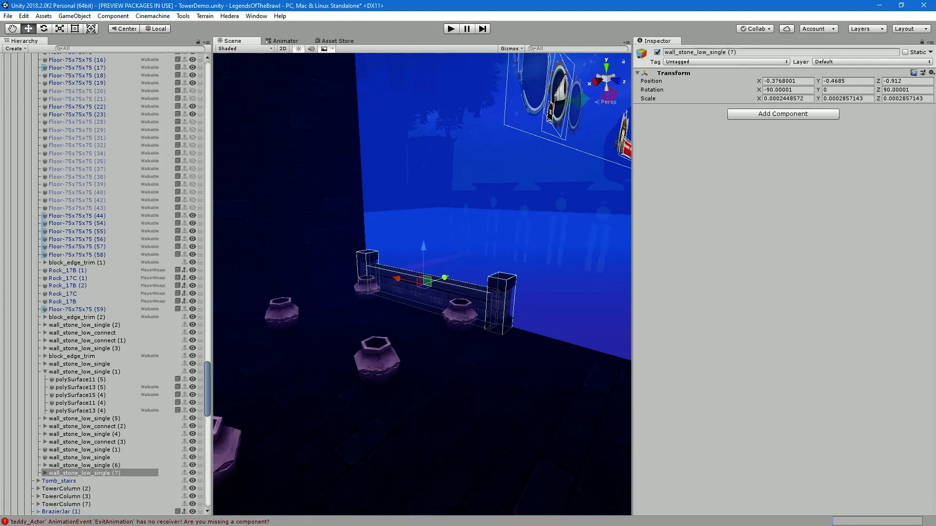
drag(444, 277, 263, 341)
right_drag(263, 341, 26, 337)
alt+drag(551, 337, 458, 341)
drag(500, 377, 517, 273)
key(f)
scroll(517, 273, up, 5)
drag(461, 283, 424, 284)
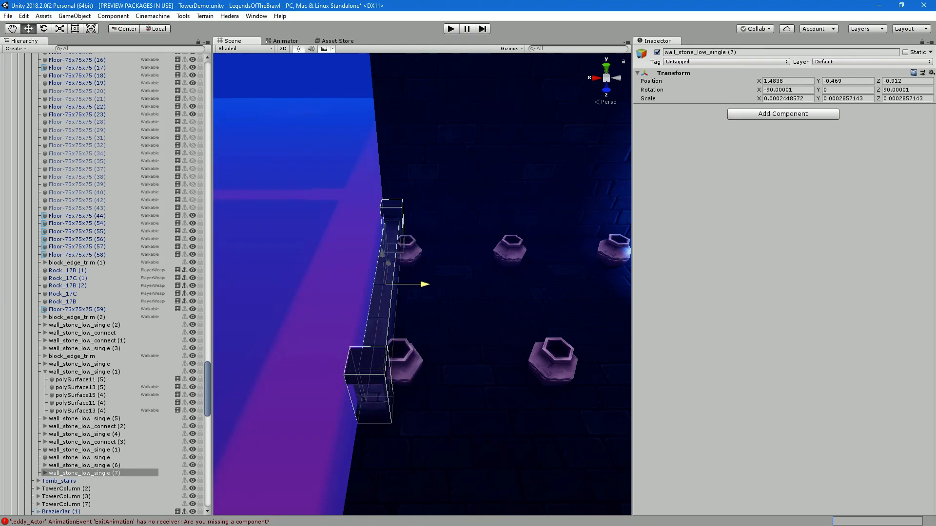
click(493, 205)
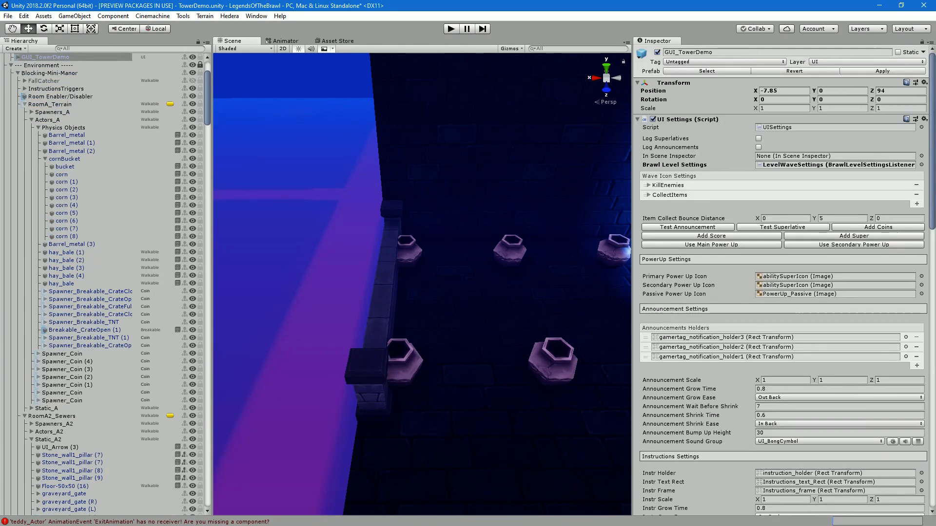
click(492, 204)
alt+drag(492, 204, 351, 205)
scroll(390, 282, up, 3)
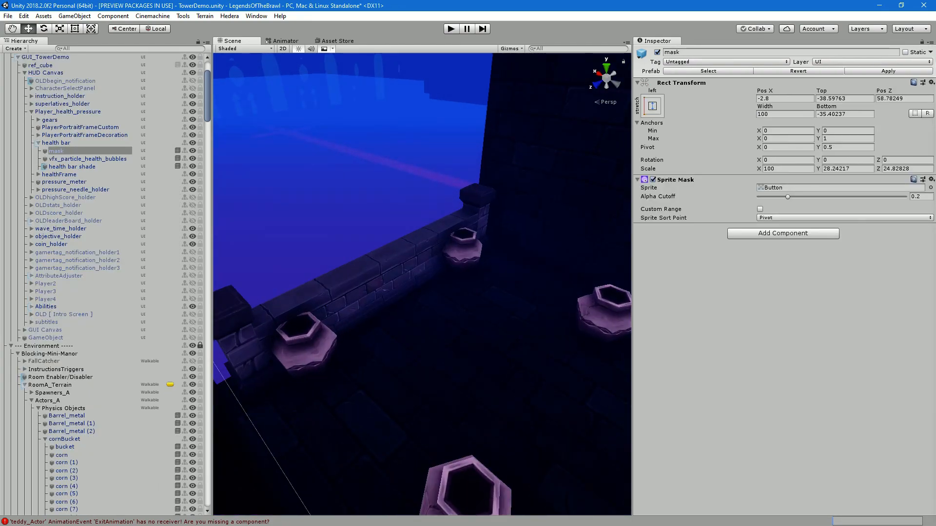
Select the vase at the far end of the low wall, and its parent Spawner_Vase_02_01 (14)
click(390, 283)
click(389, 283)
click(390, 283)
alt+drag(390, 283, 348, 278)
click(348, 278)
click(478, 258)
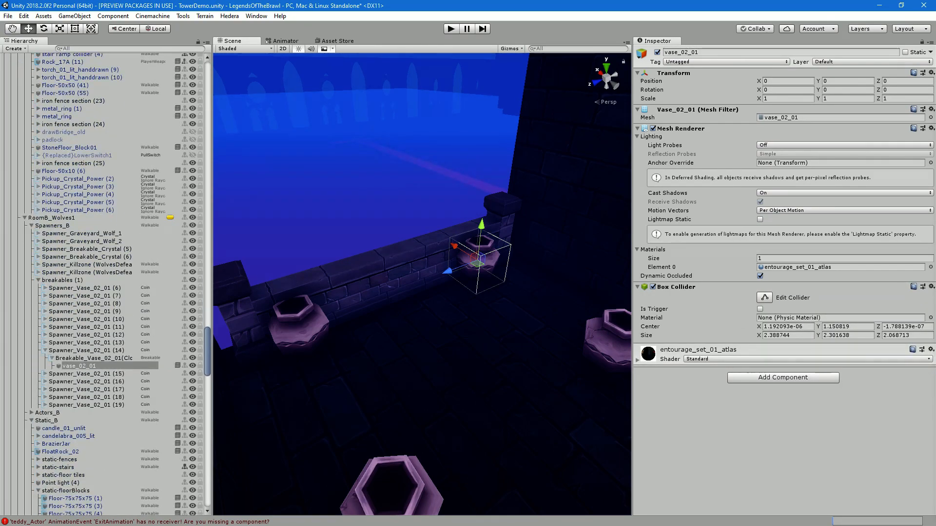
click(45, 351)
click(86, 350)
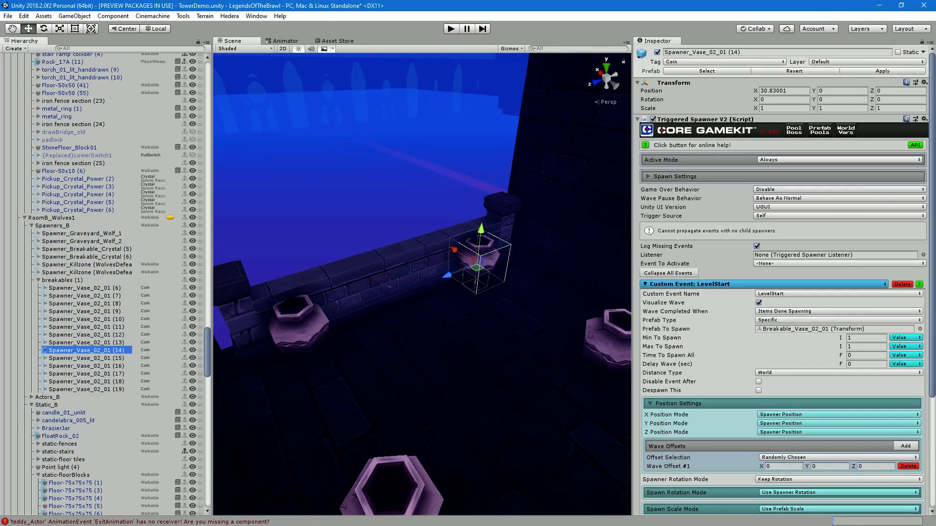
Step through the neighbouring vase spawners to identify the pair standing closest to the low wall
shift+click(87, 358)
click(86, 358)
click(86, 349)
shift+click(86, 342)
click(86, 342)
shift+click(86, 335)
click(86, 342)
click(86, 350)
click(86, 327)
click(86, 335)
click(86, 343)
click(86, 350)
click(86, 358)
click(86, 366)
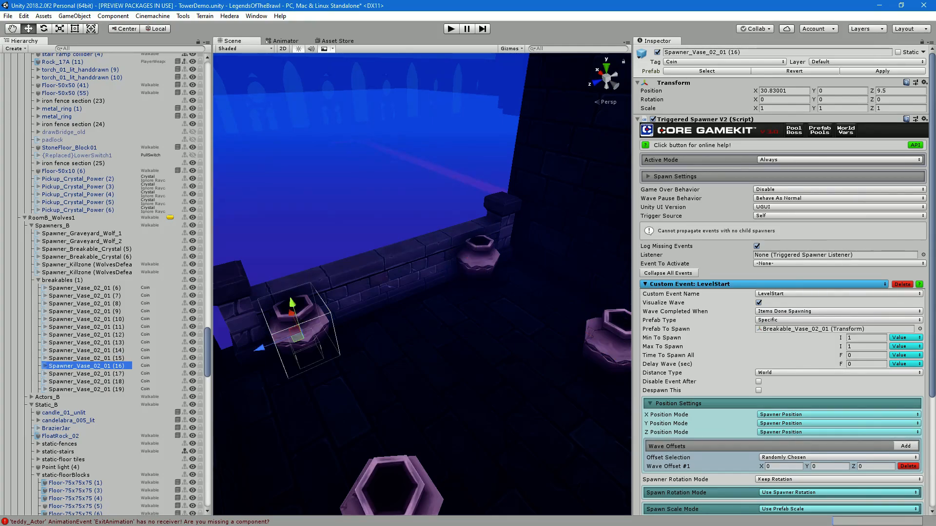
ctrl+click(87, 350)
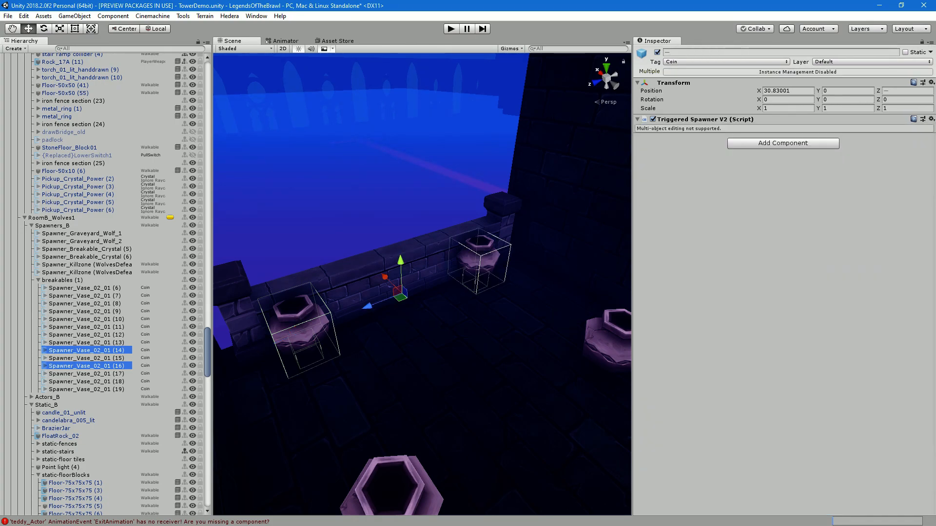
alt+drag(420, 292, 487, 292)
scroll(422, 284, down, 4)
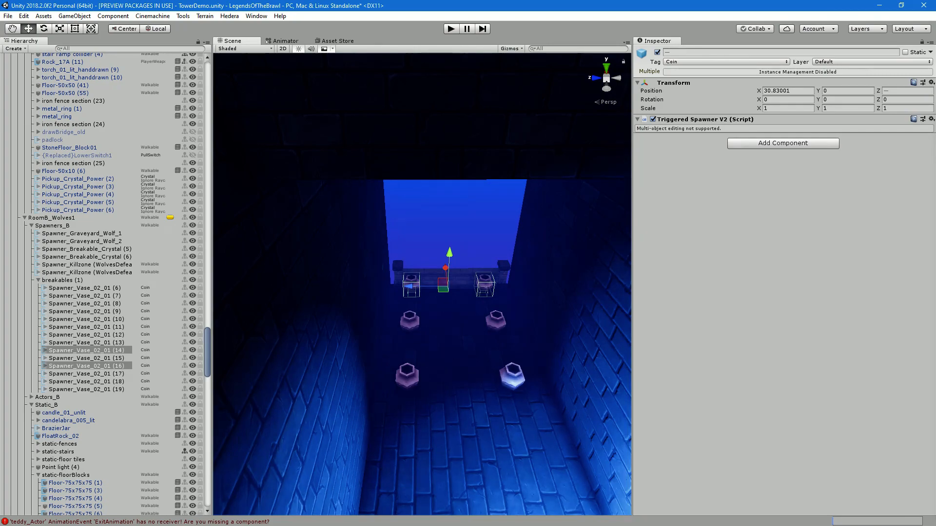
Select vase spawners (12) to (17) and move them along the passage away from the low wall, with spawner (13) at X 11.7
click(87, 357)
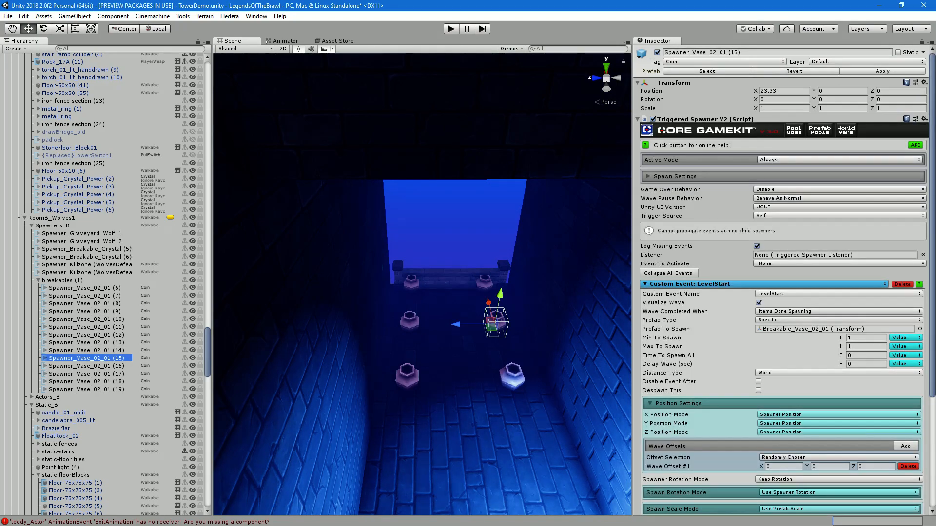
key(Down)
key(Down)
key(Down)
key(Down)
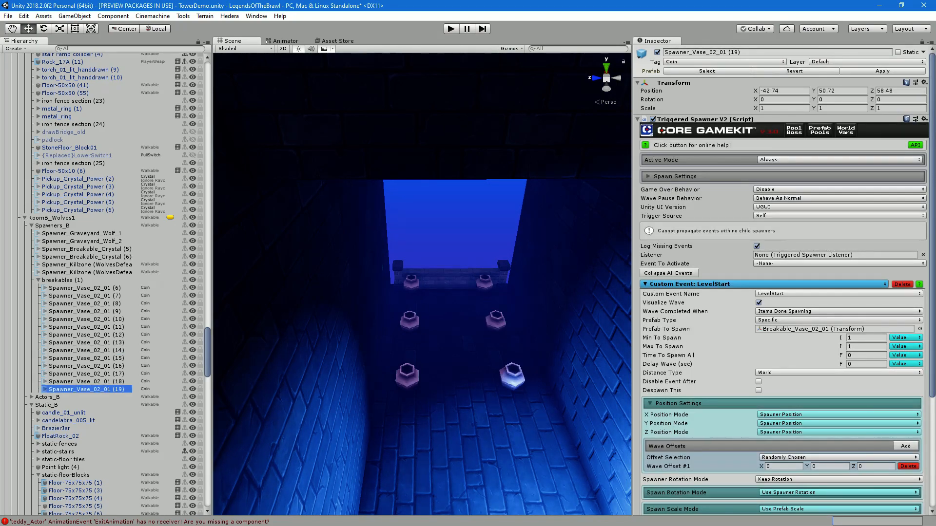
key(Up)
key(Up)
key(Up)
key(shift+Down)
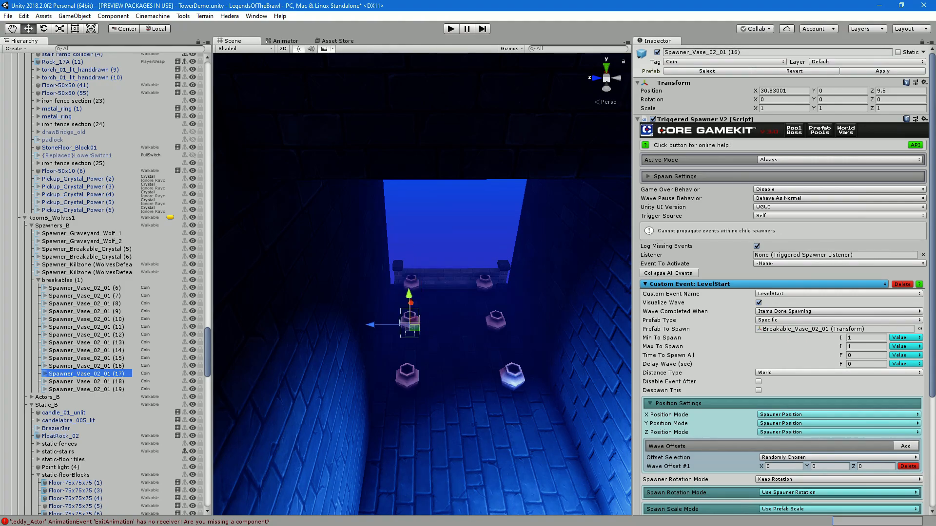
key(shift+Up)
key(shift+Up)
key(shift+Up)
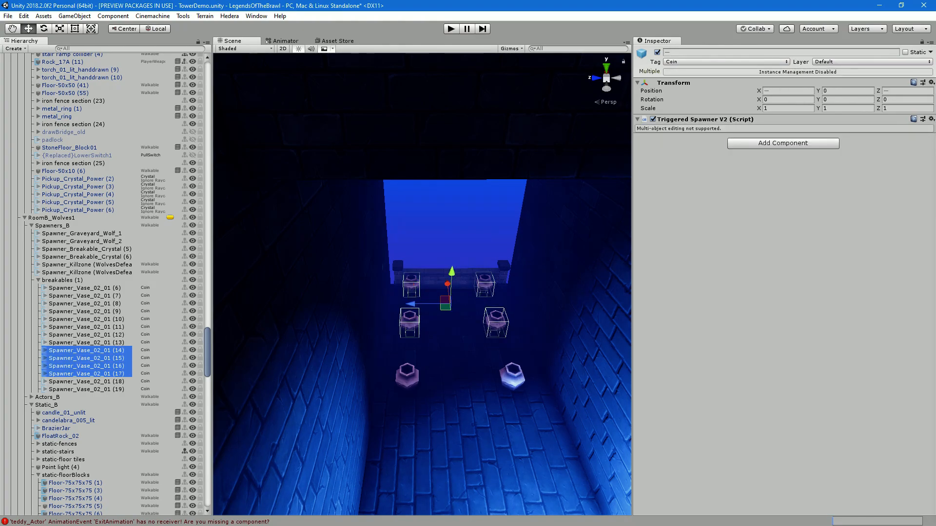
alt+drag(490, 304, 429, 329)
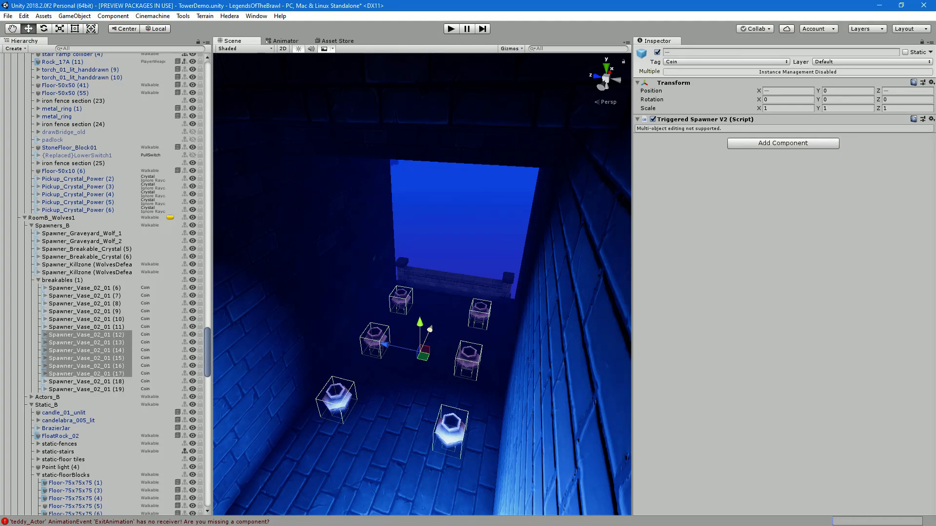
Select vase spawners (6) to (11) at the passage's other end and move them inward, away from that end's low wall
alt+drag(429, 330, 470, 337)
scroll(475, 249, down, 15)
right_drag(470, 336, 414, 385)
alt+drag(414, 385, 389, 411)
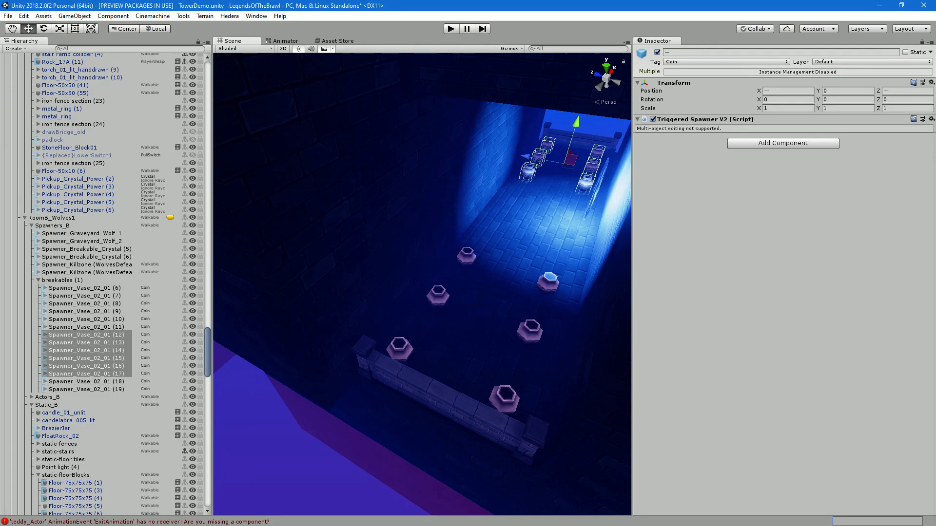
click(86, 390)
shift+click(86, 382)
key(Up)
key(Up)
key(Up)
key(Up)
key(Up)
key(Up)
key(Up)
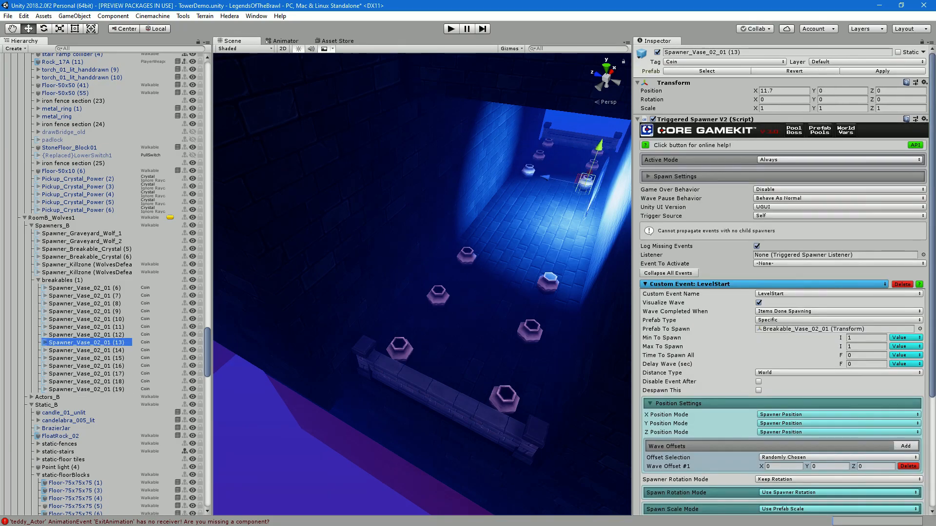
key(Up)
key(Up)
key(Up)
key(Up)
key(Up)
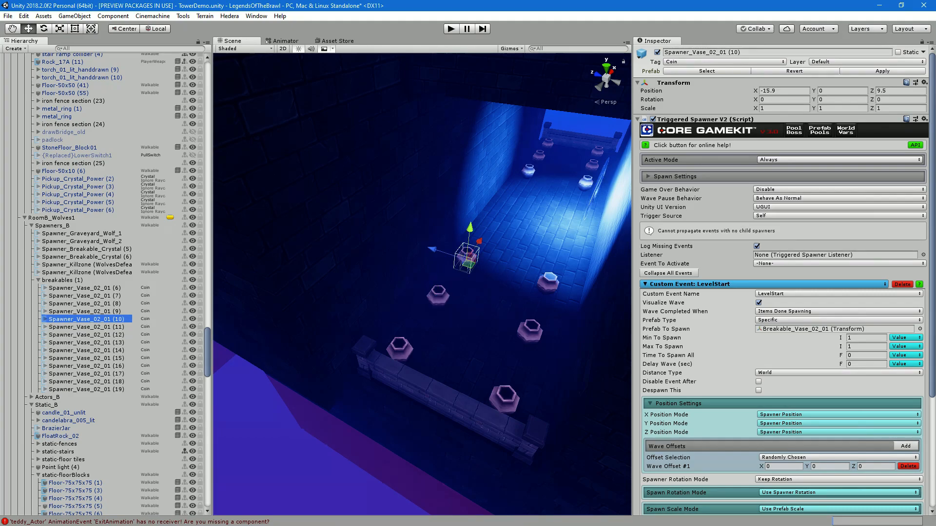
key(shift+Down)
key(shift+Down)
key(shift+Down)
key(shift+Down)
key(shift+Down)
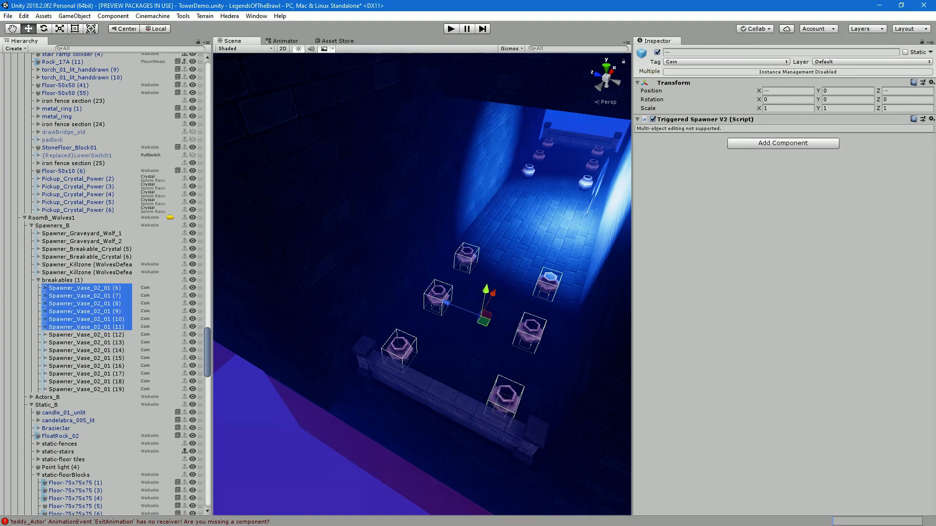
drag(492, 293, 587, 276)
key(f)
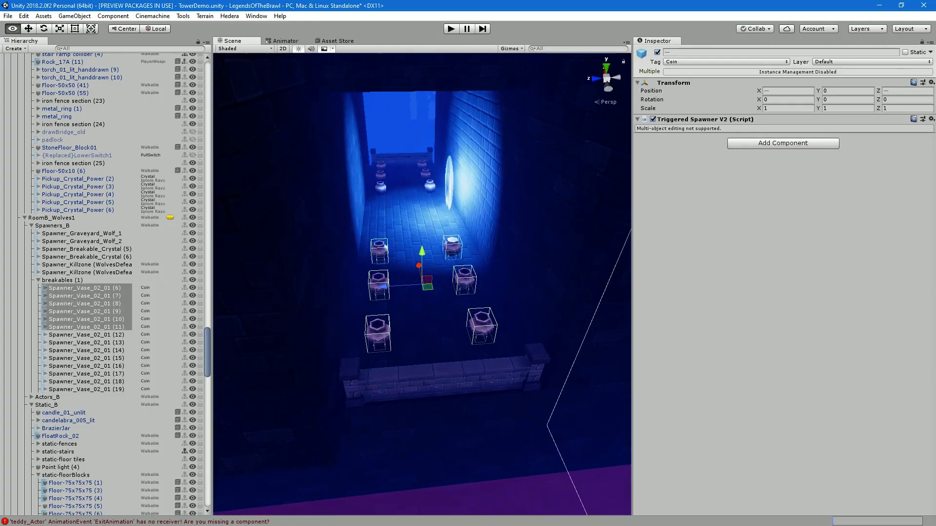
Check the spacing between the moved vases and the low wall from several angles
scroll(423, 284, up, 5)
scroll(422, 285, up, 4)
alt+drag(429, 288, 394, 266)
scroll(422, 284, down, 8)
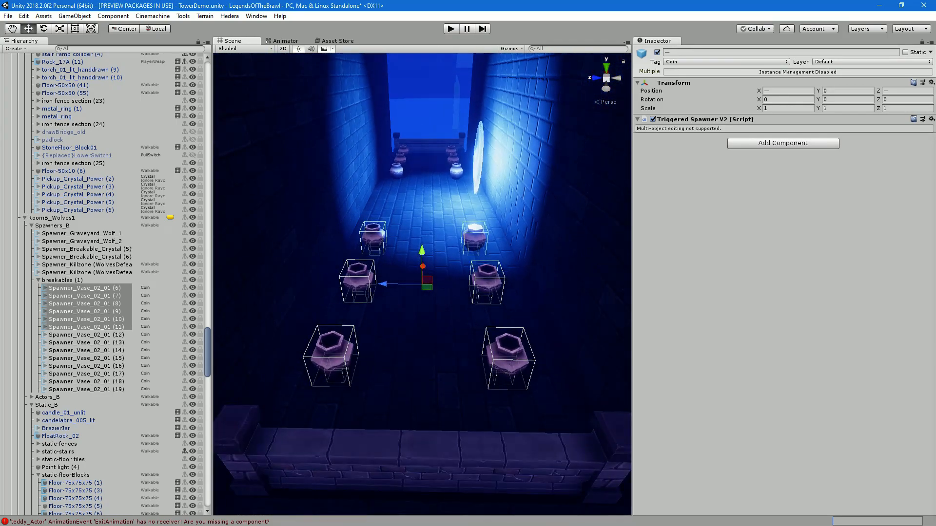
scroll(422, 284, down, 3)
scroll(422, 284, up, 6)
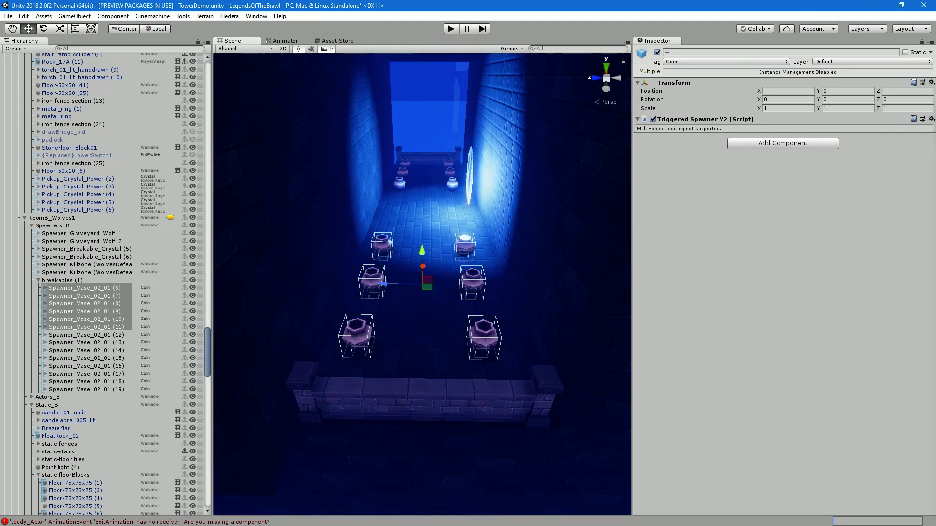
alt+drag(422, 284, 468, 281)
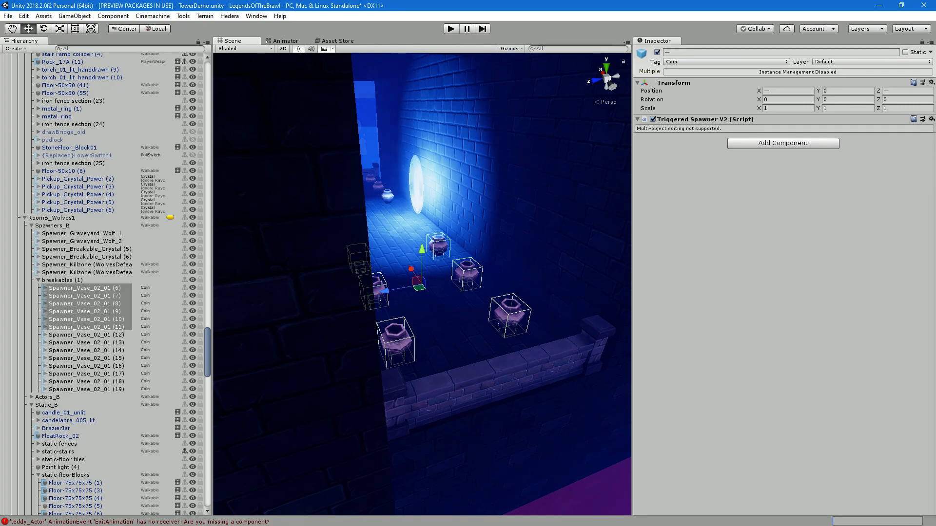
Focus on the glowing portal on the passage wall and inspect its PortalCore and PortalFringe objects
click(466, 273)
click(467, 273)
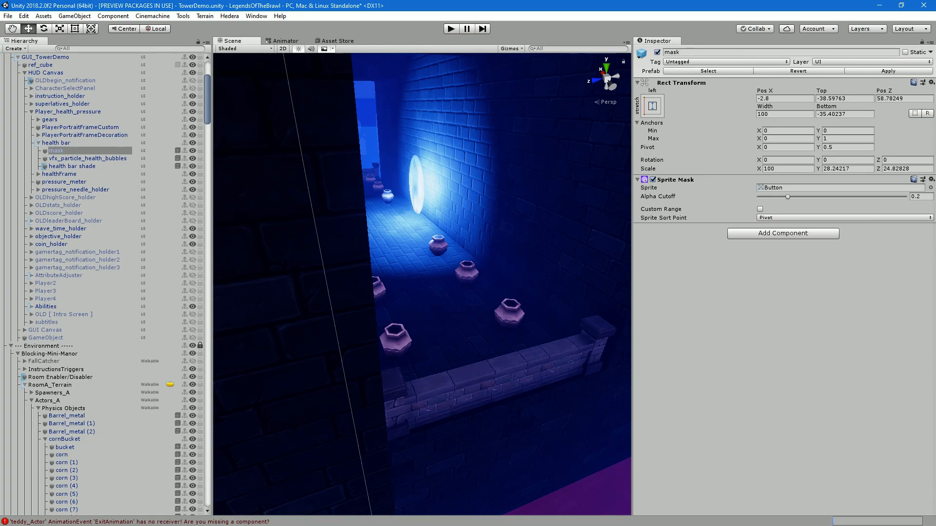
click(417, 184)
key(f)
scroll(421, 284, up, 5)
alt+drag(421, 284, 420, 195)
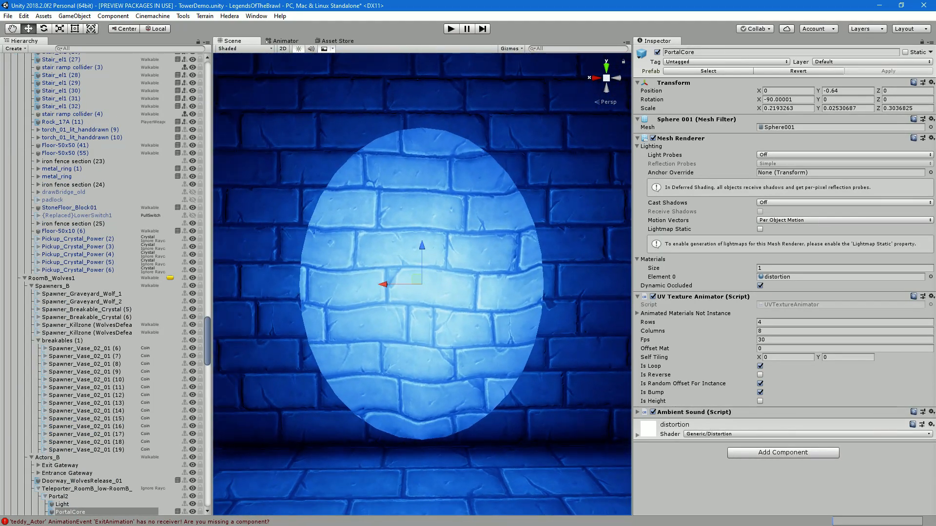
scroll(98, 312, down, 7)
click(72, 316)
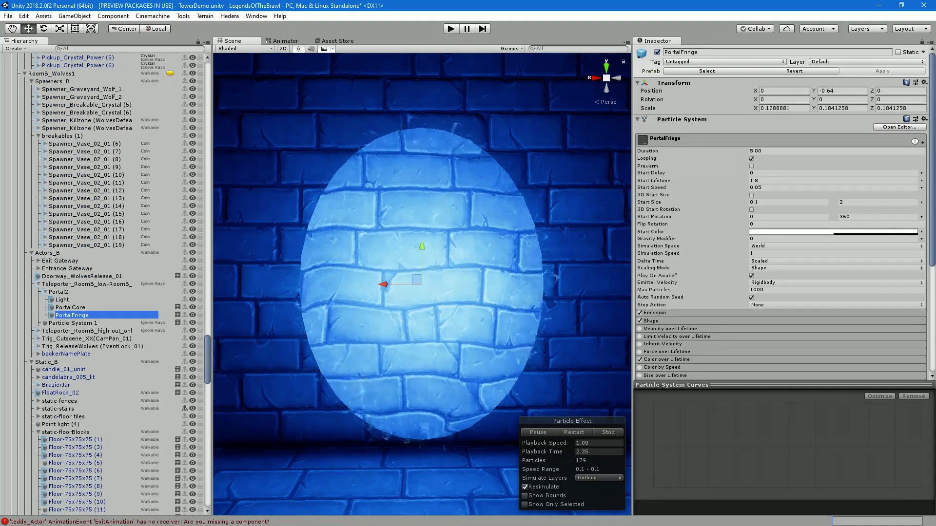
Preview the portal's effects together by selecting Portal2, Light, PortalCore, PortalFringe and Particle System 1
key(shift+Up)
key(shift+Up)
key(shift+Up)
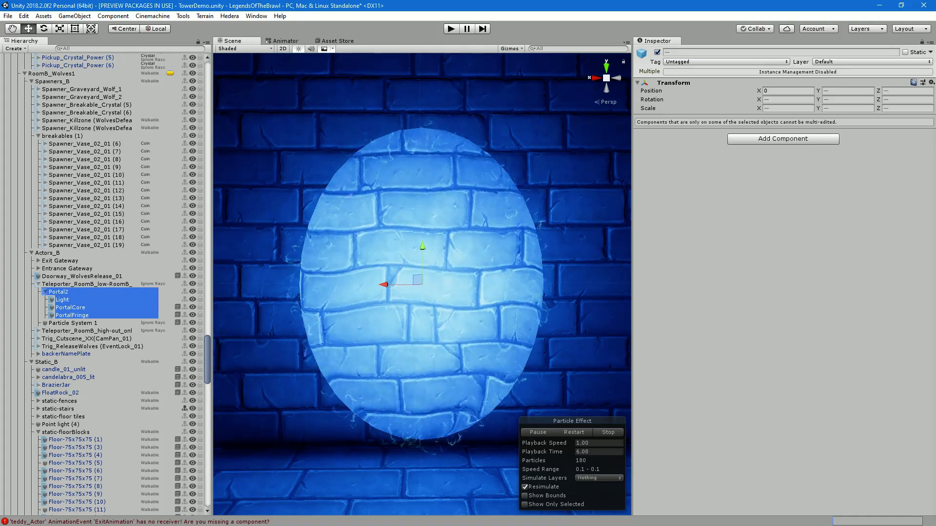
ctrl+click(86, 331)
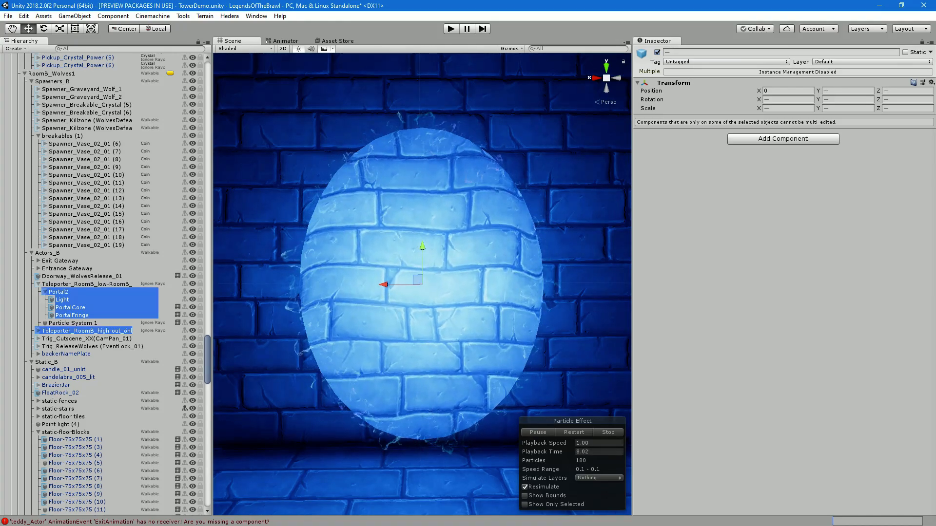
ctrl+click(73, 323)
ctrl+click(86, 331)
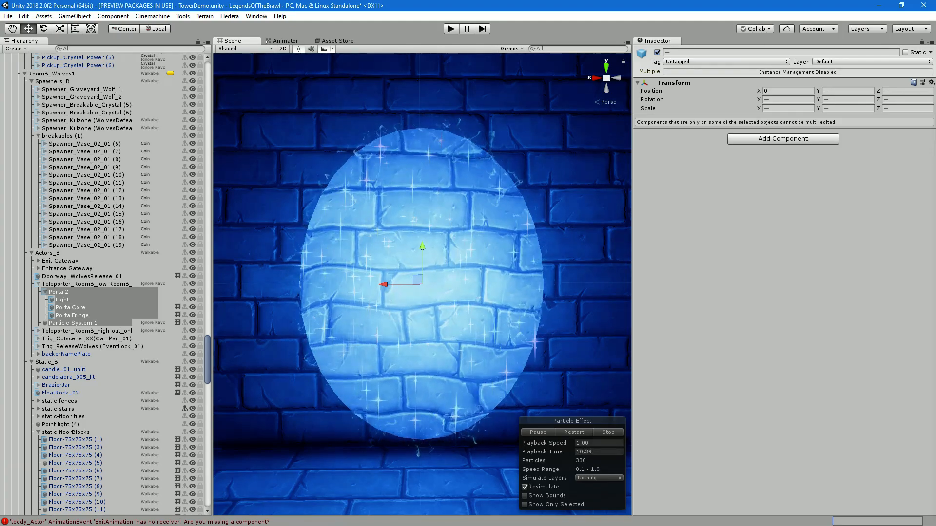
mouse_move(414, 283)
alt+mouse_down()
mouse_move(575, 288)
mouse_move(429, 293)
alt+mouse_up()
mouse_move(536, 287)
alt+mouse_down()
mouse_move(298, 299)
mouse_move(531, 293)
alt+mouse_up()
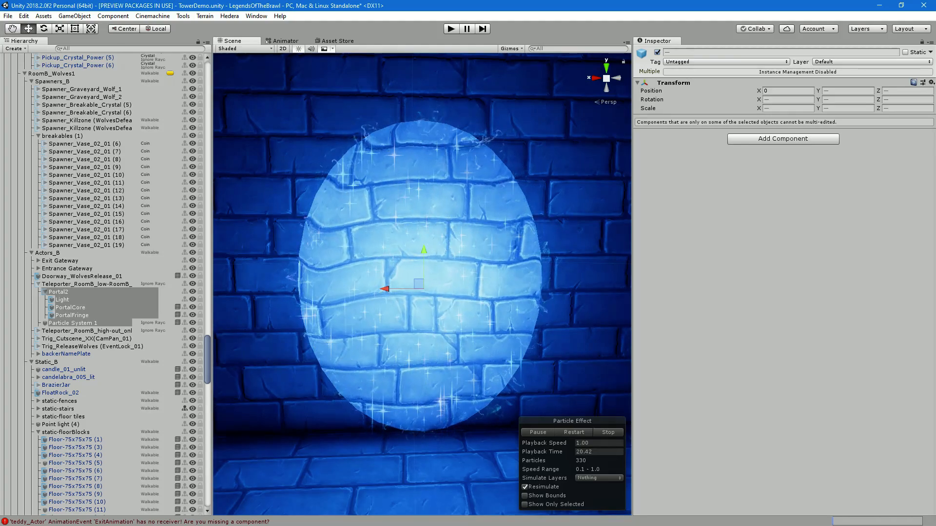
Duplicate the portal's Particle System 1 and expand the copy's Renderer settings
click(78, 323)
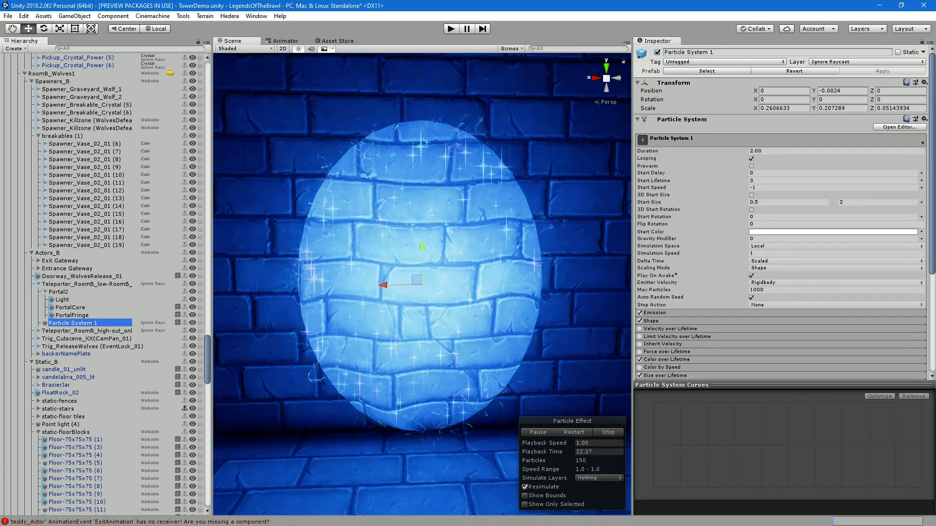
key(ctrl+d)
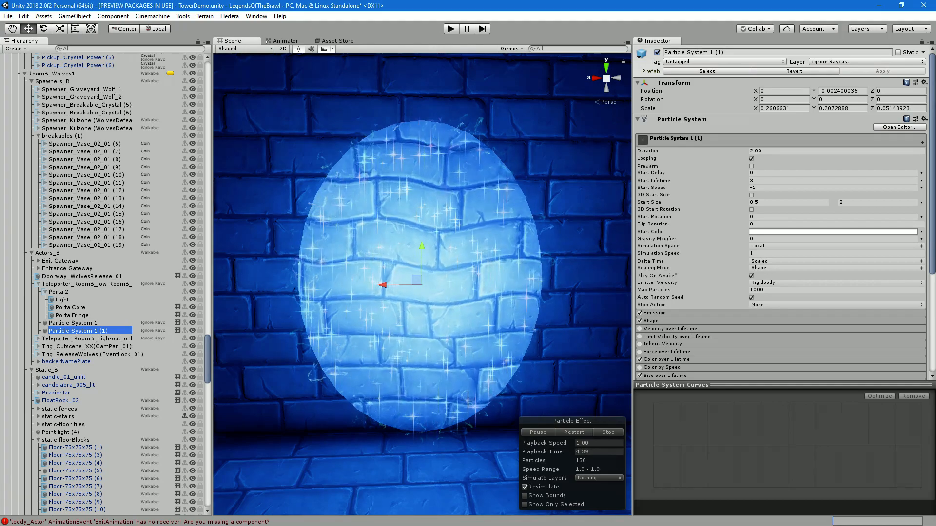
scroll(780, 215, down, 4)
scroll(779, 227, down, 2)
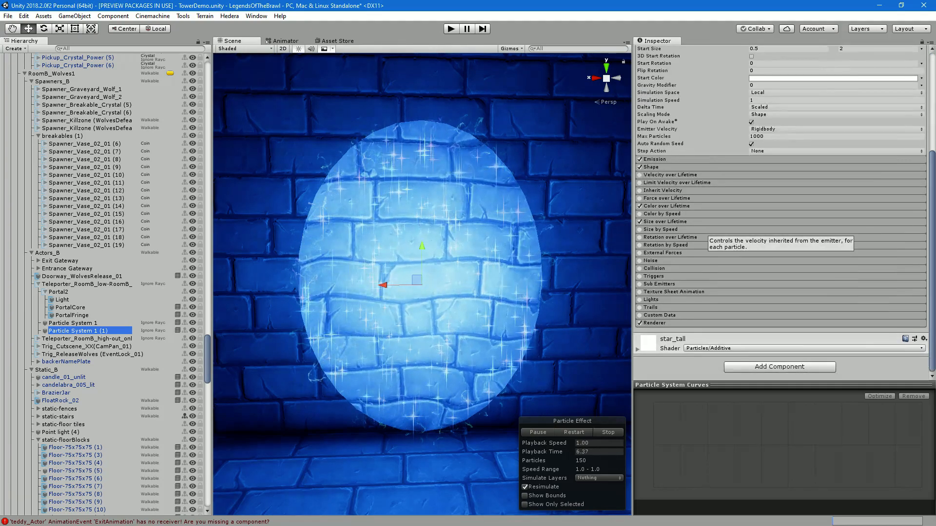
click(780, 323)
scroll(780, 323, down, 3)
scroll(780, 215, down, 3)
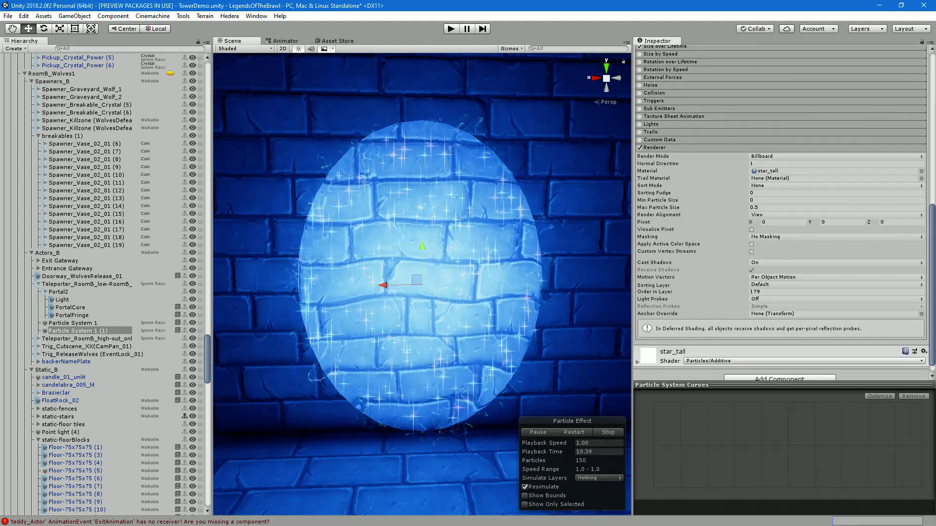
Assign the Circle07 material to the duplicated particle system's renderer
click(921, 171)
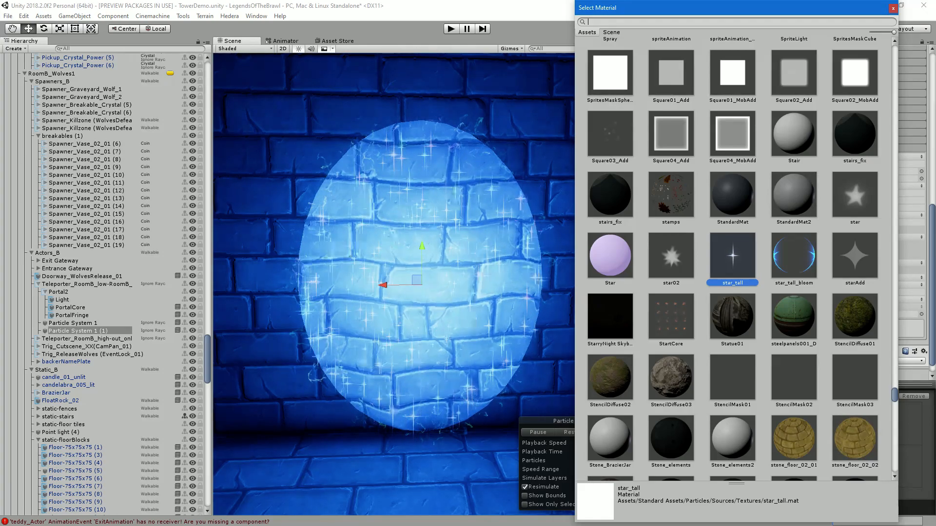
text(circl)
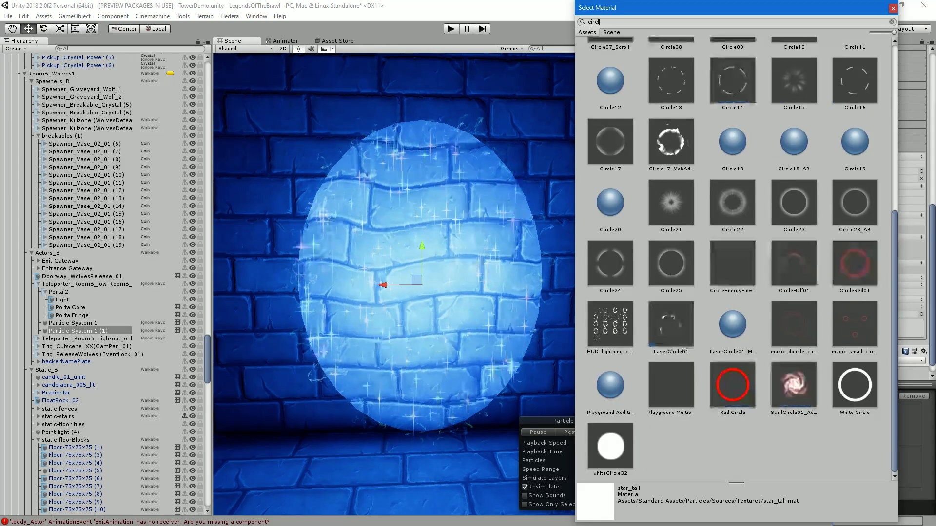
scroll(740, 259, up, 10)
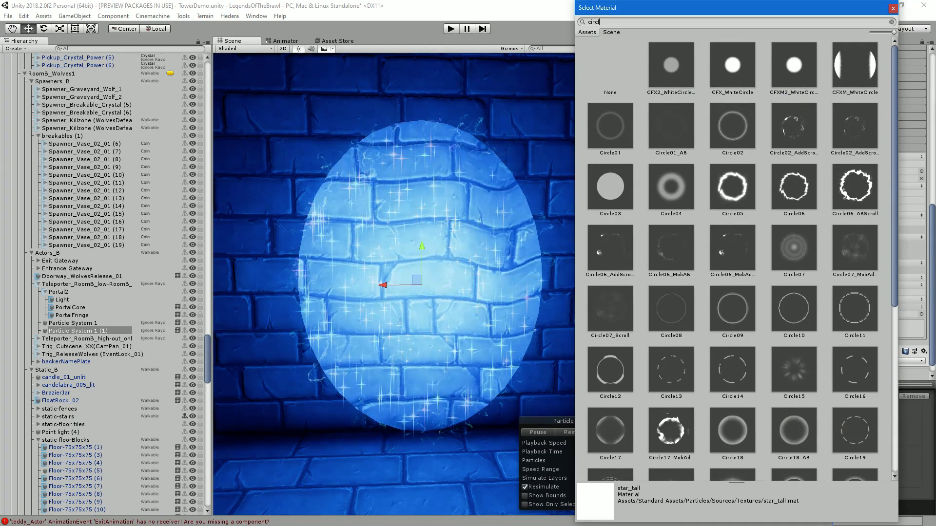
click(793, 248)
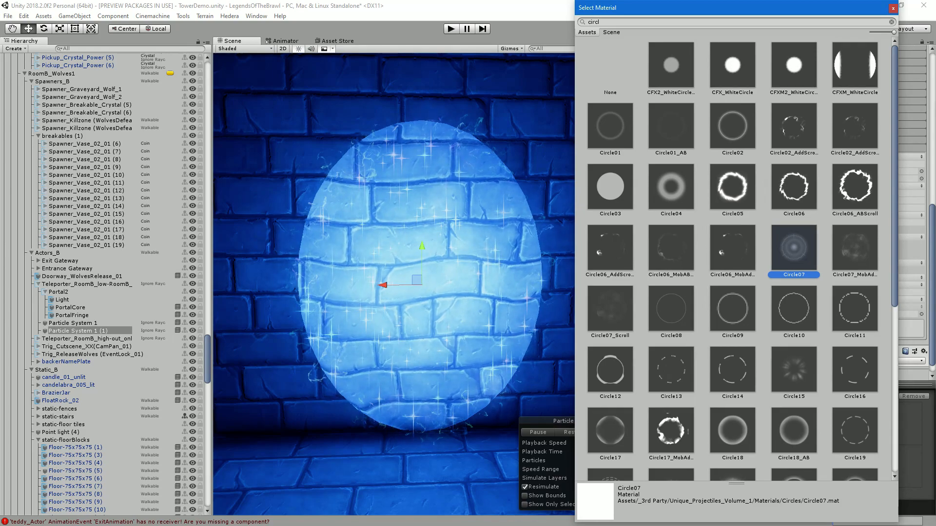
click(892, 9)
scroll(780, 215, down, 1)
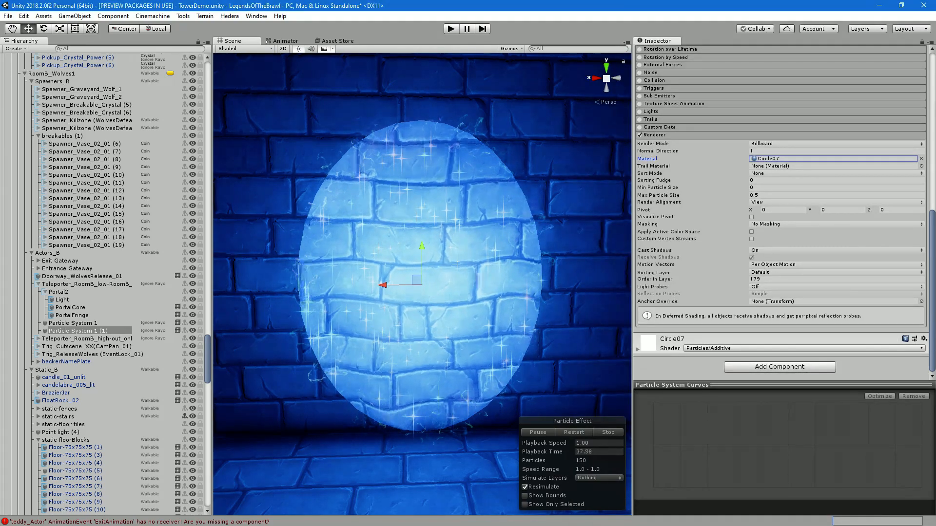
Try the twirl09 material on the duplicated particle system's renderer
click(921, 158)
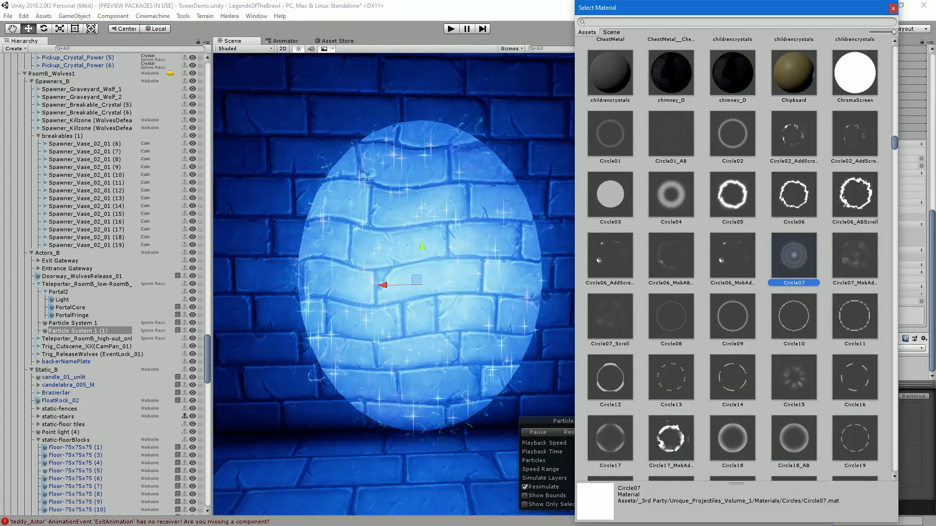
scroll(733, 259, up, 10)
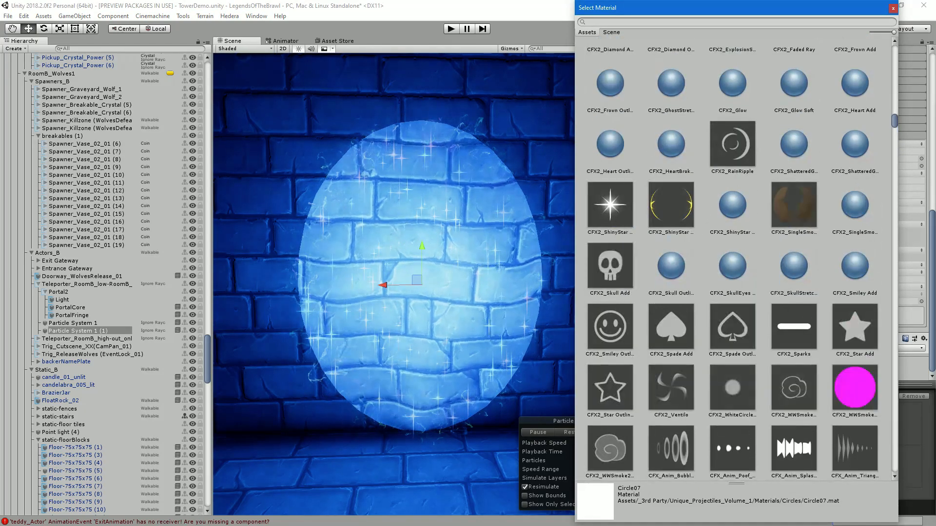
scroll(732, 258, up, 5)
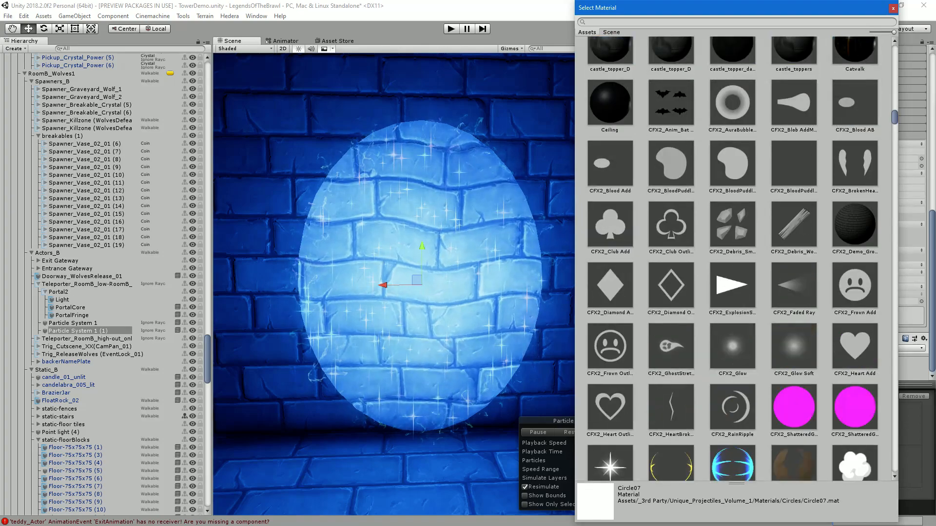
scroll(733, 259, up, 10)
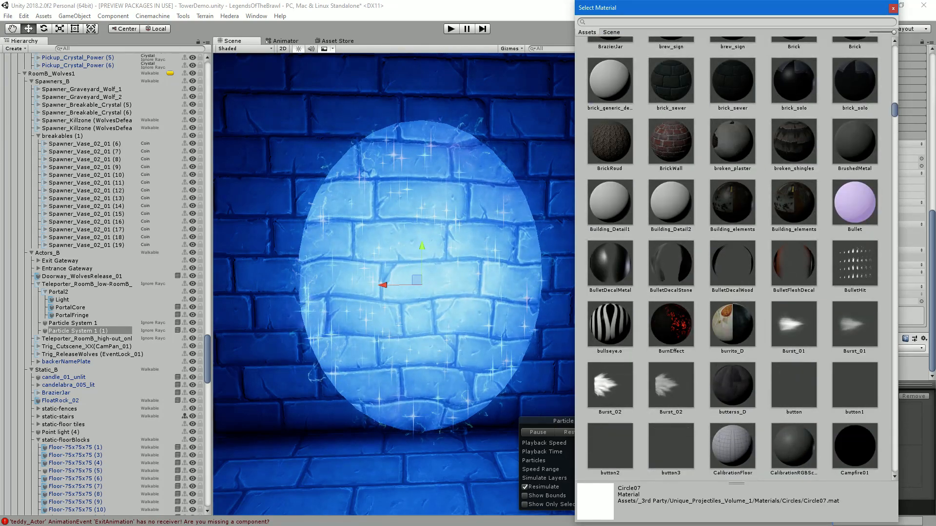
scroll(733, 258, up, 15)
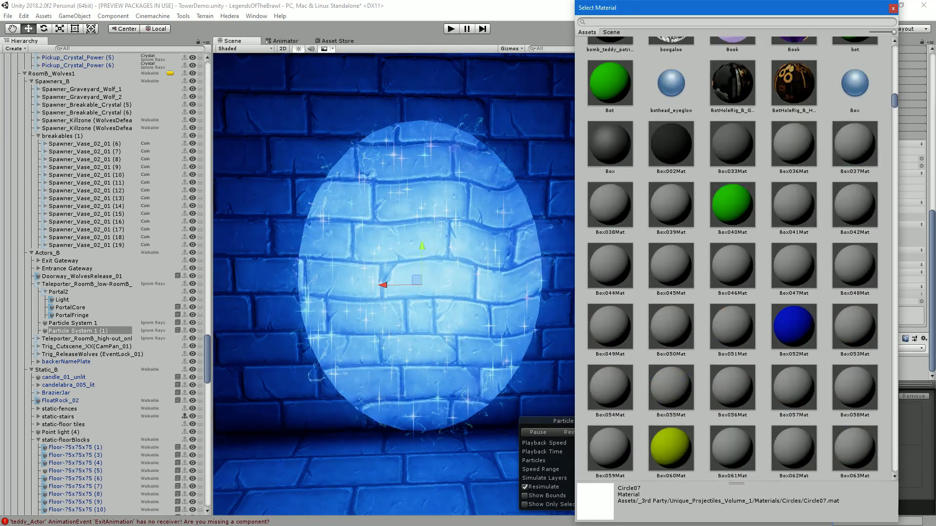
scroll(733, 258, up, 4)
scroll(733, 258, up, 4)
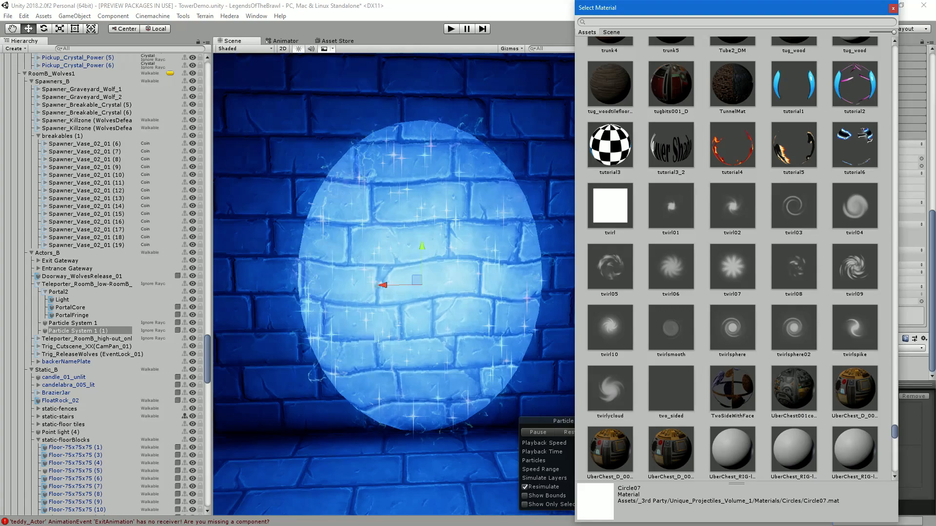
click(854, 267)
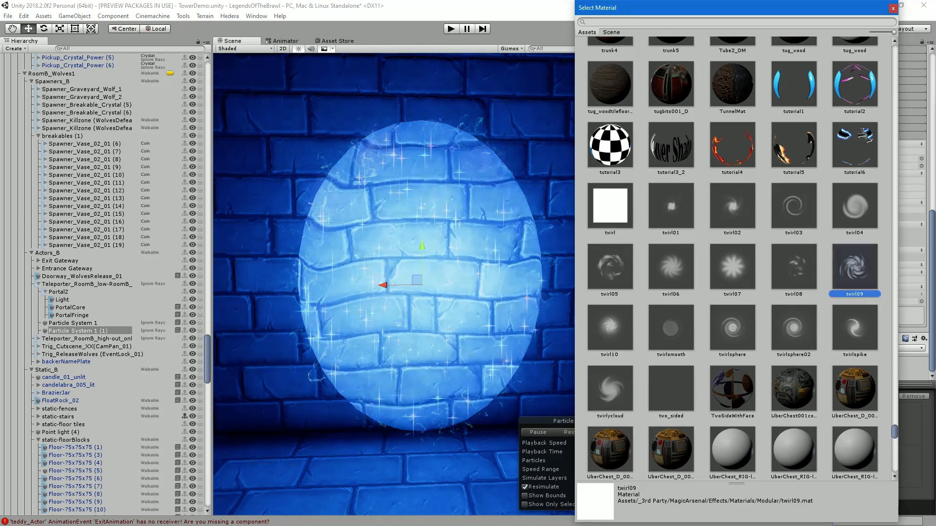
key(Return)
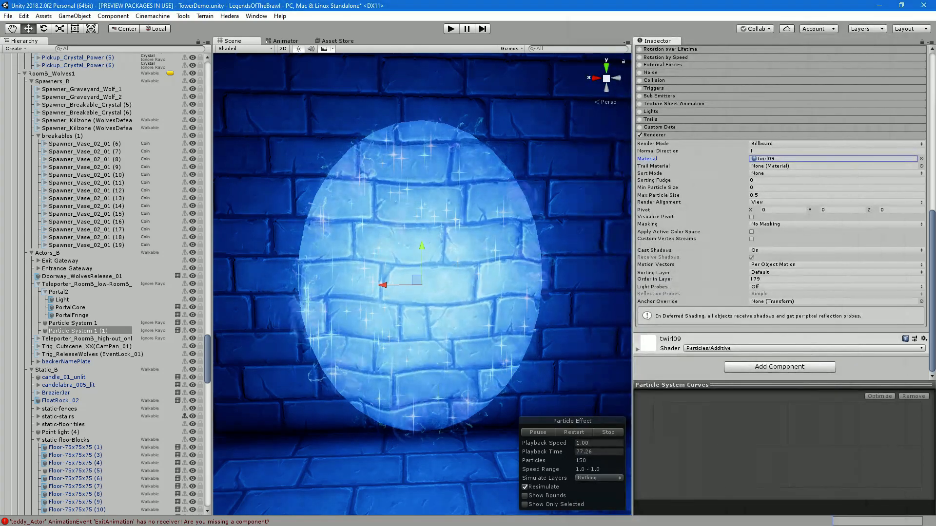
Try twirl05 and neighbouring twirl materials on the duplicated particle system's renderer, ending on twirl03
key(Return)
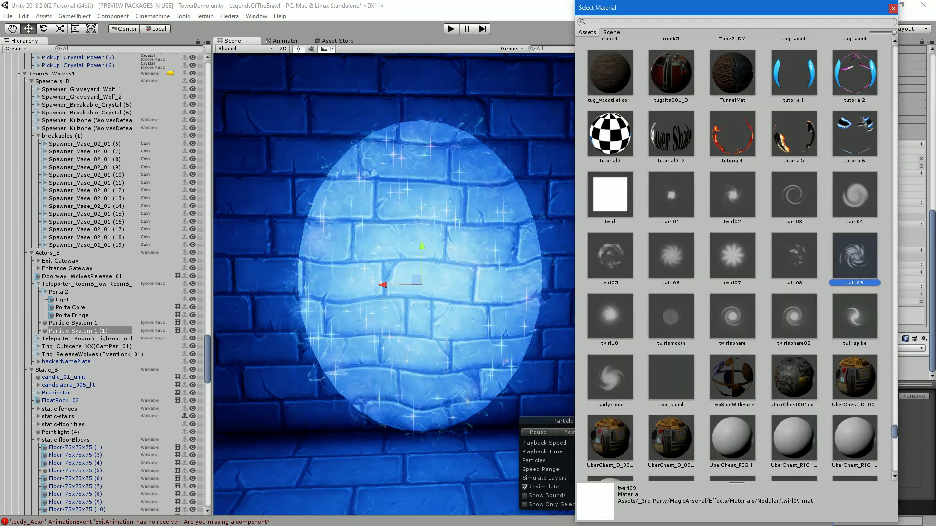
click(609, 256)
drag(762, 7, 477, 6)
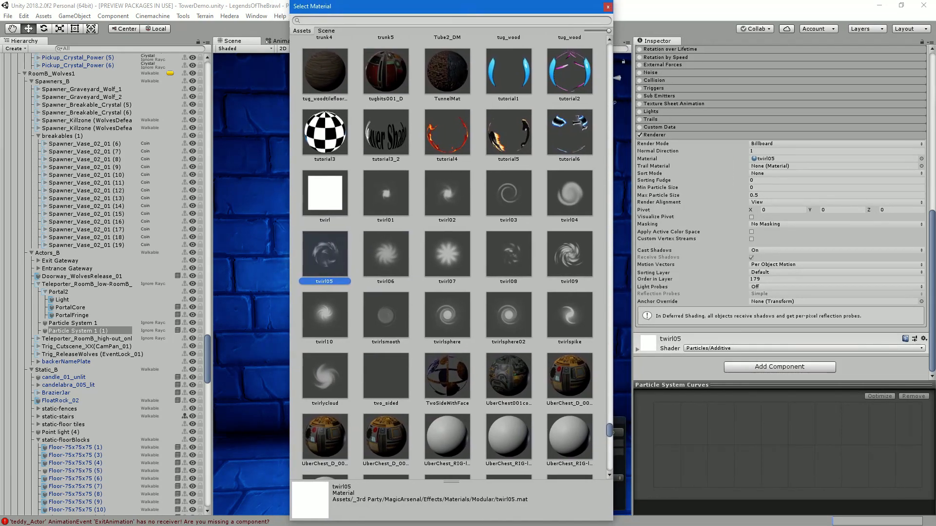
key(Right)
key(Right)
key(Up)
key(Right)
key(Right)
key(Left)
Browse the material library for a different particle look and try ShadowCloud on the duplicated particle system, keeping the portal preview in view
scroll(452, 258, up, 15)
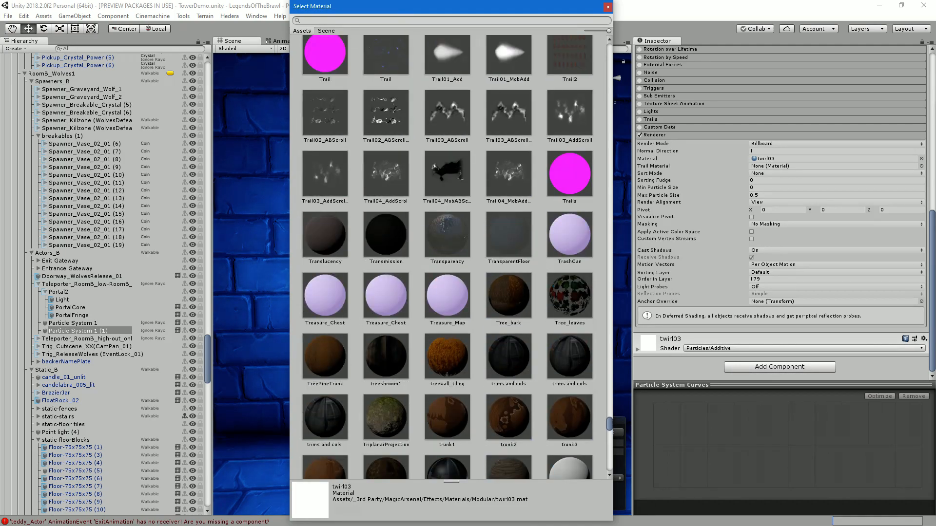
scroll(451, 257, up, 10)
scroll(451, 257, up, 10)
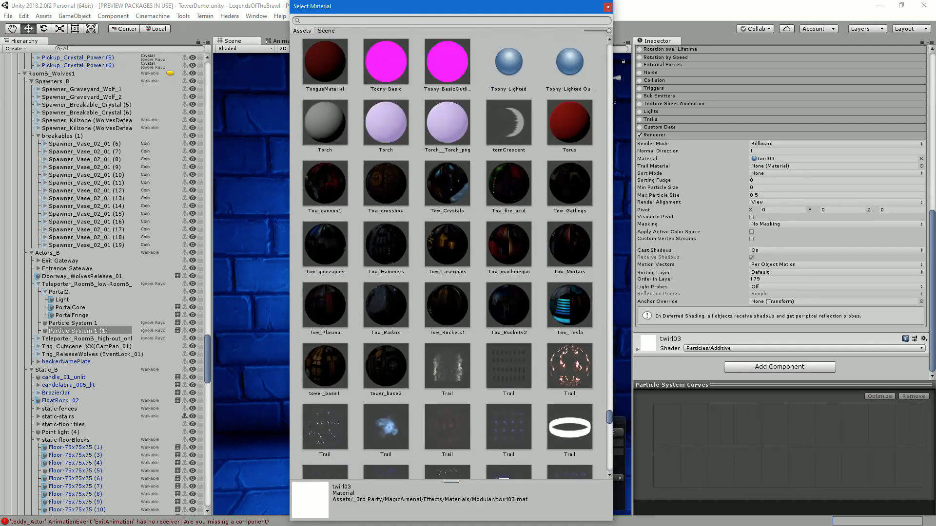
scroll(451, 257, up, 6)
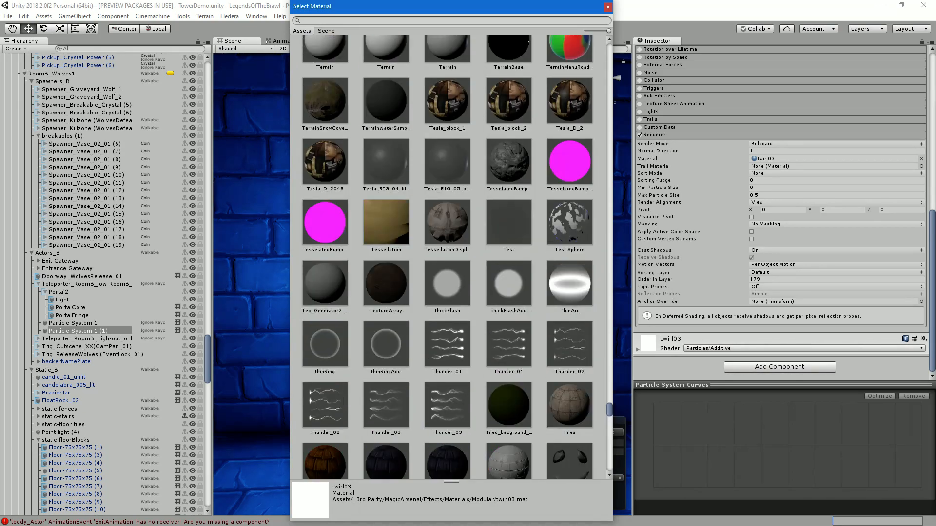
scroll(451, 258, up, 10)
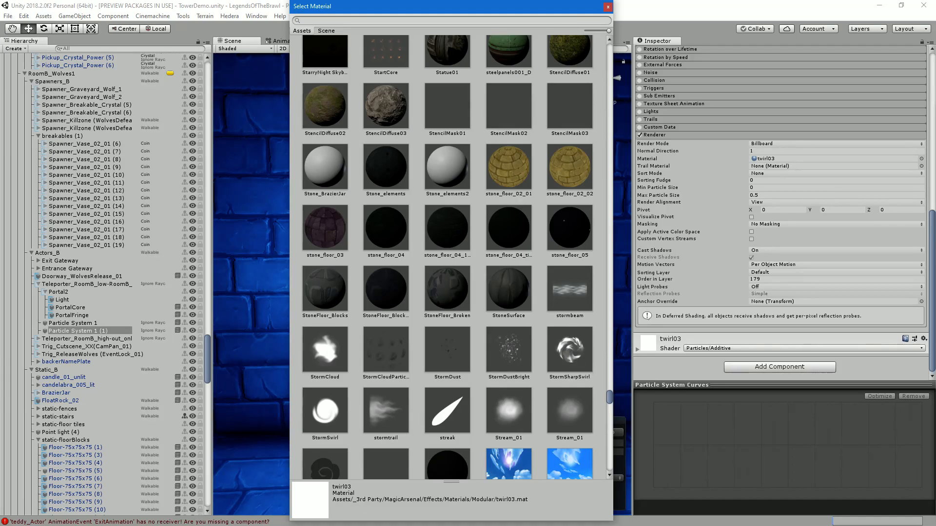
scroll(452, 257, down, 5)
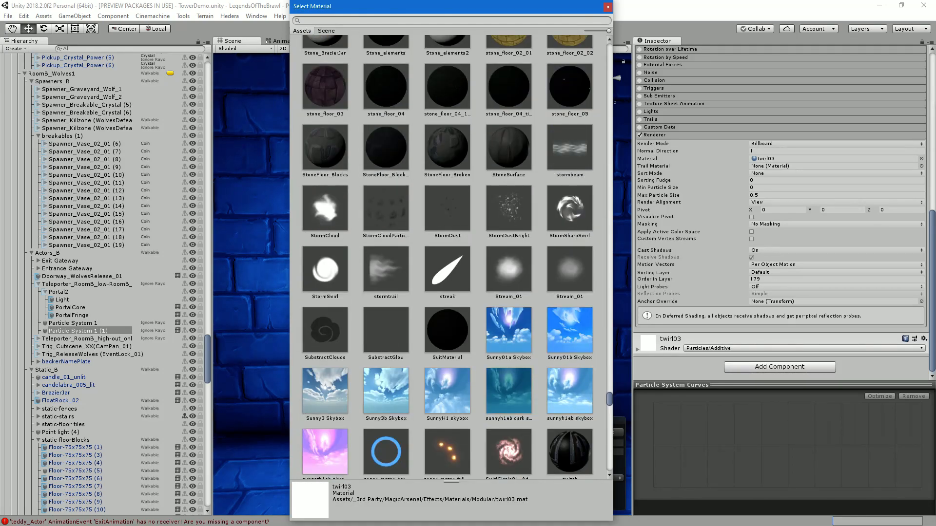
scroll(452, 258, up, 12)
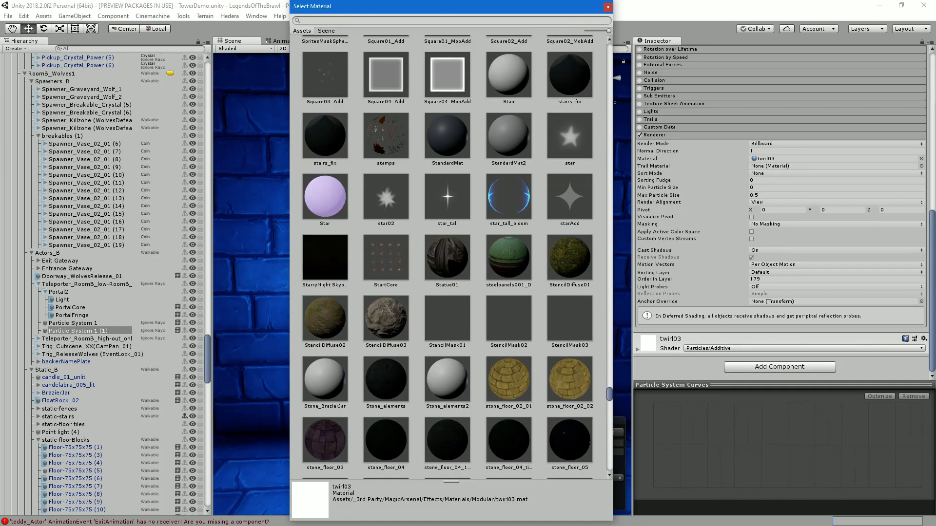
scroll(447, 258, up, 18)
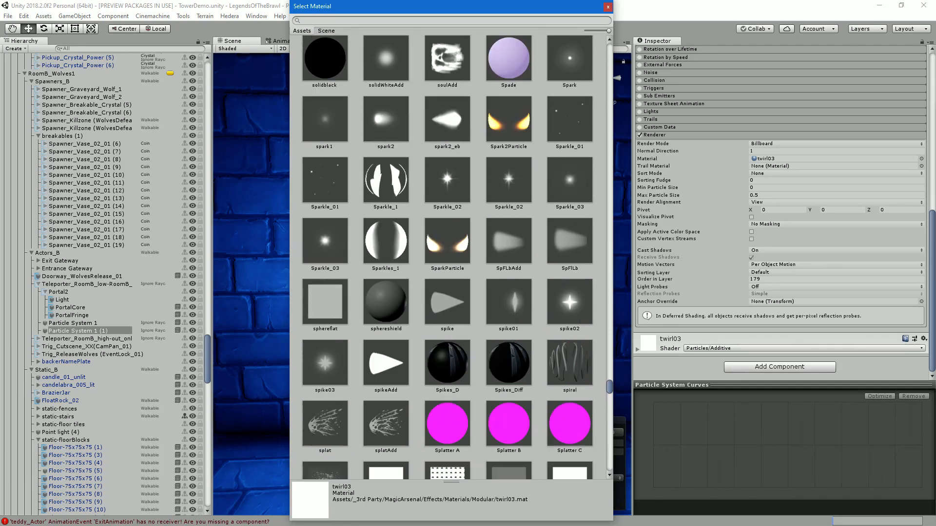
scroll(447, 258, up, 12)
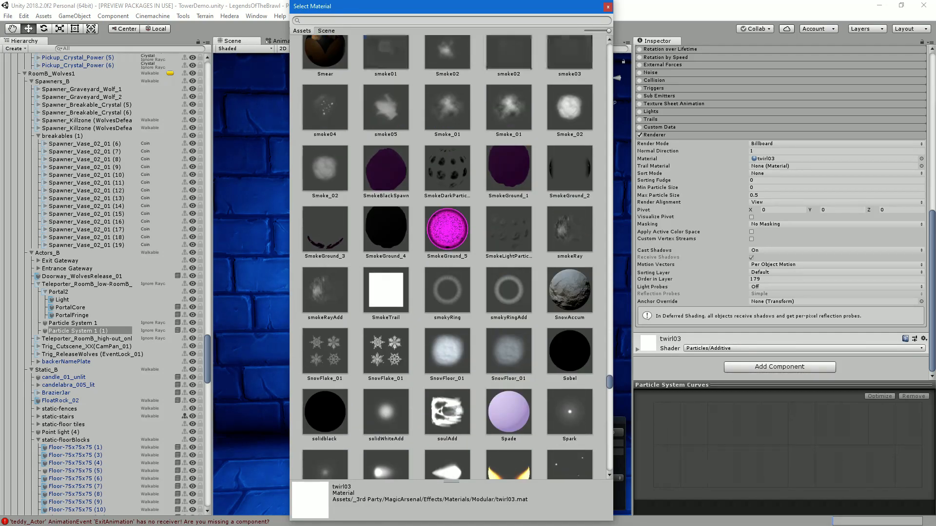
scroll(447, 257, up, 11)
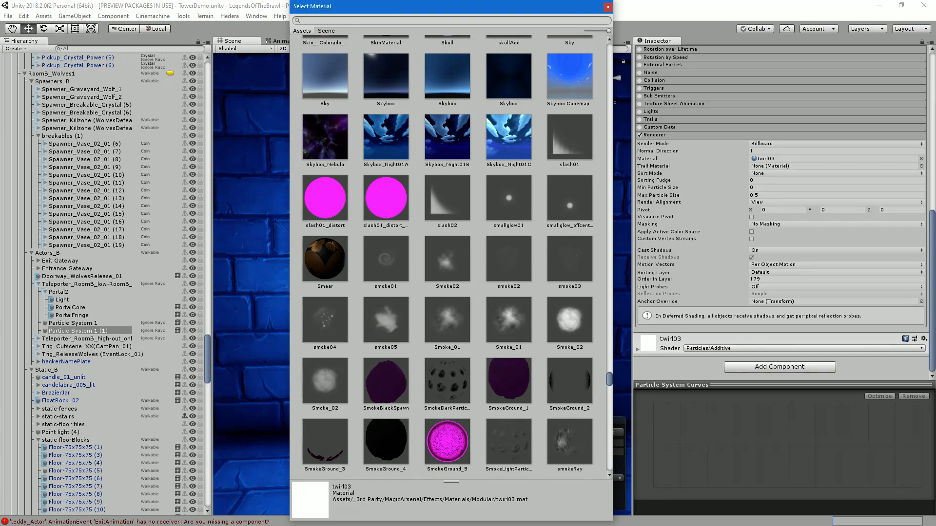
scroll(448, 257, up, 16)
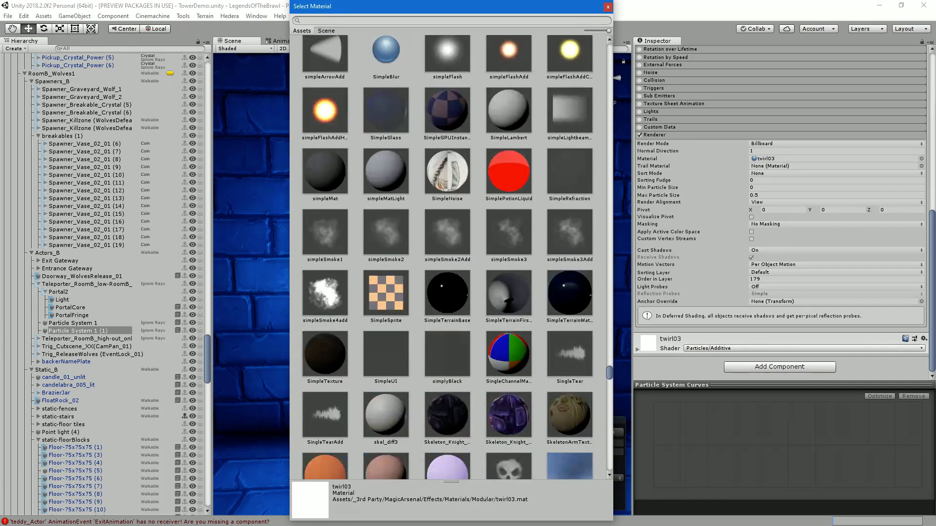
scroll(447, 258, up, 20)
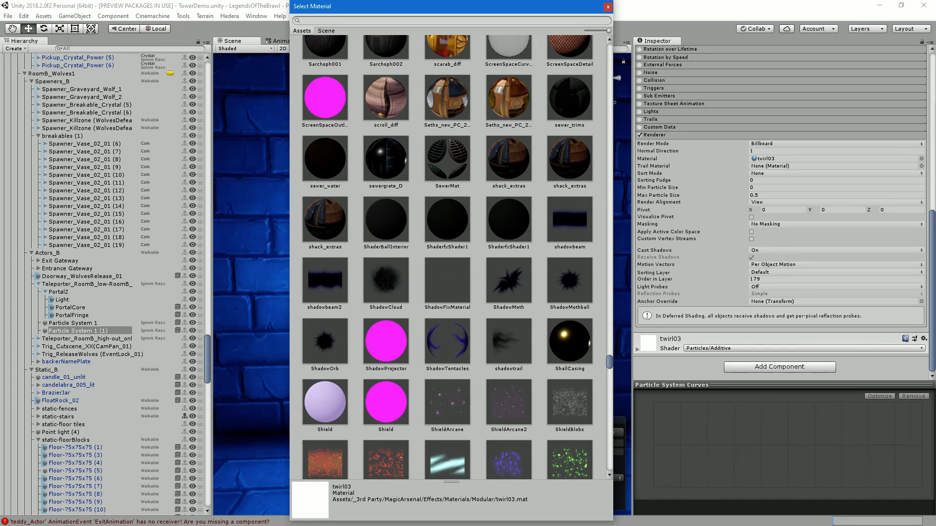
click(386, 281)
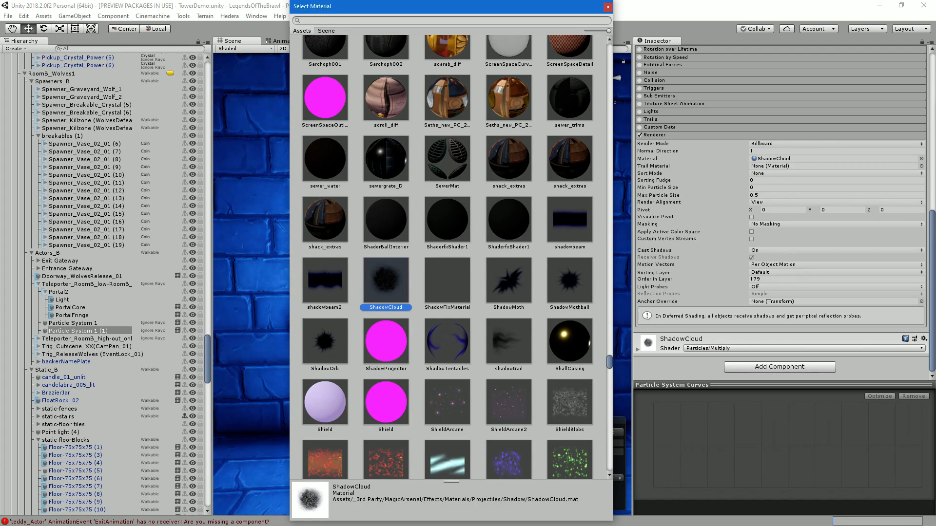
drag(441, 4, 575, 12)
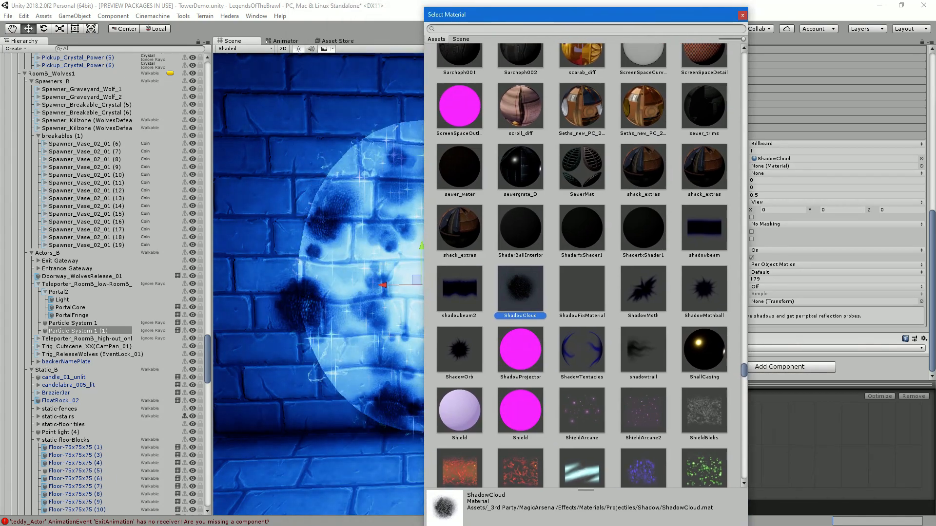
Try the ShadowOrb material, and assign ShadowTentacles to the duplicated particle system's renderer
click(459, 349)
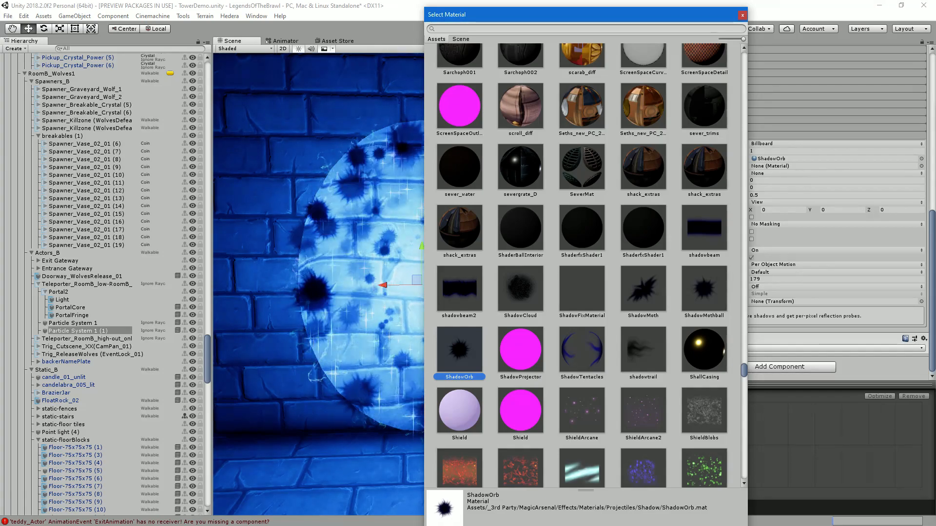
click(582, 350)
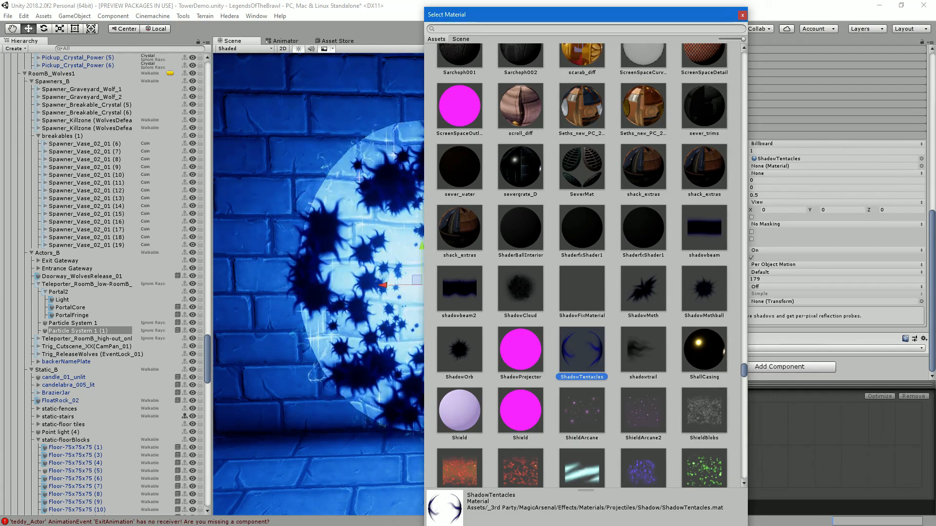
key(Return)
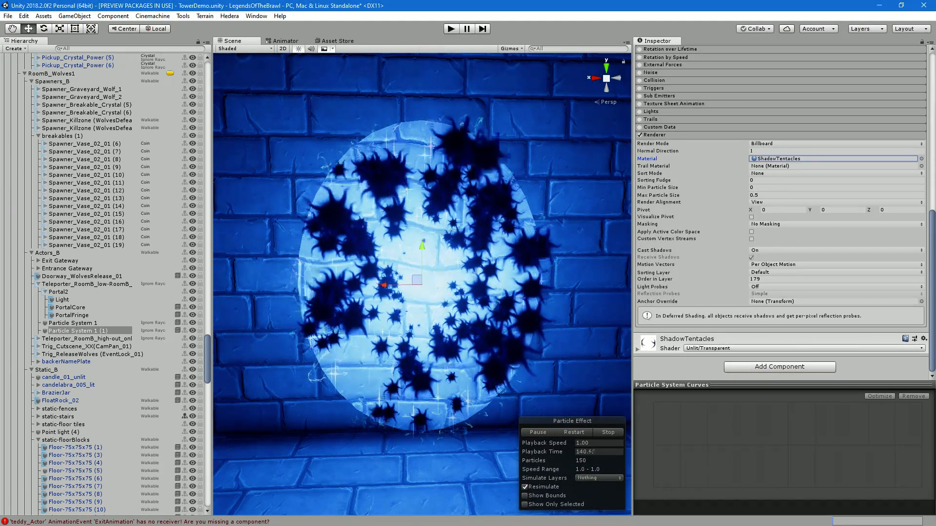
Rename the duplicated Particle System 1 (1) as vfx_portal_dark
scroll(780, 212, up, 4)
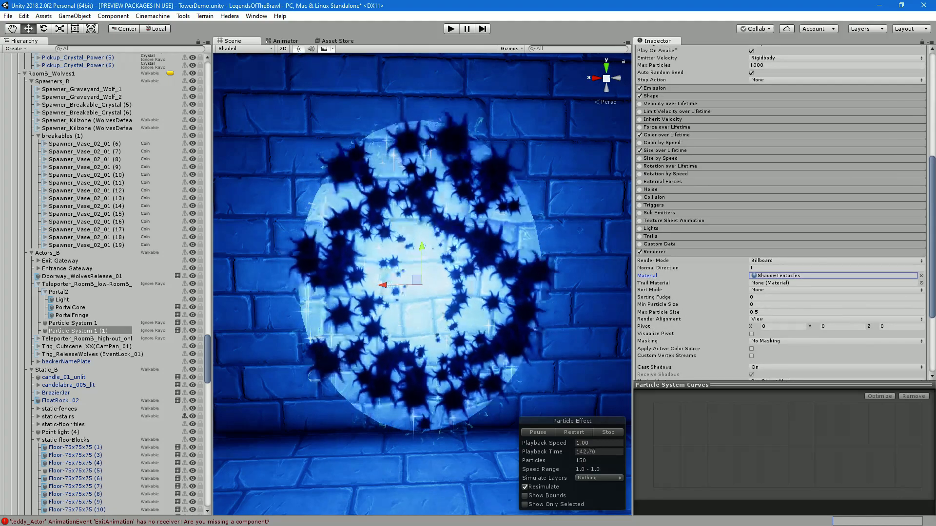
click(73, 323)
click(78, 339)
click(78, 331)
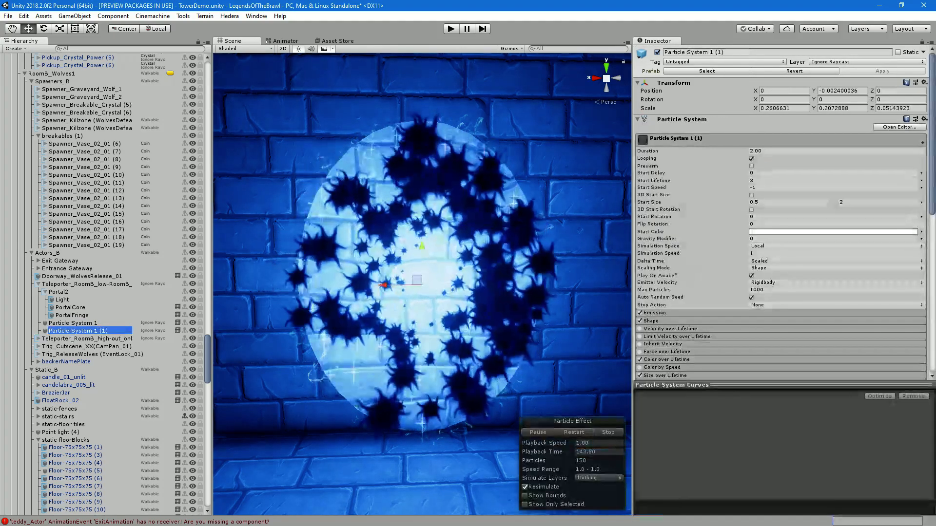
key(F2)
key(End)
key(BackSpace)
key(BackSpace)
key(BackSpace)
key(BackSpace)
key(shift+Home)
text(vfx_)
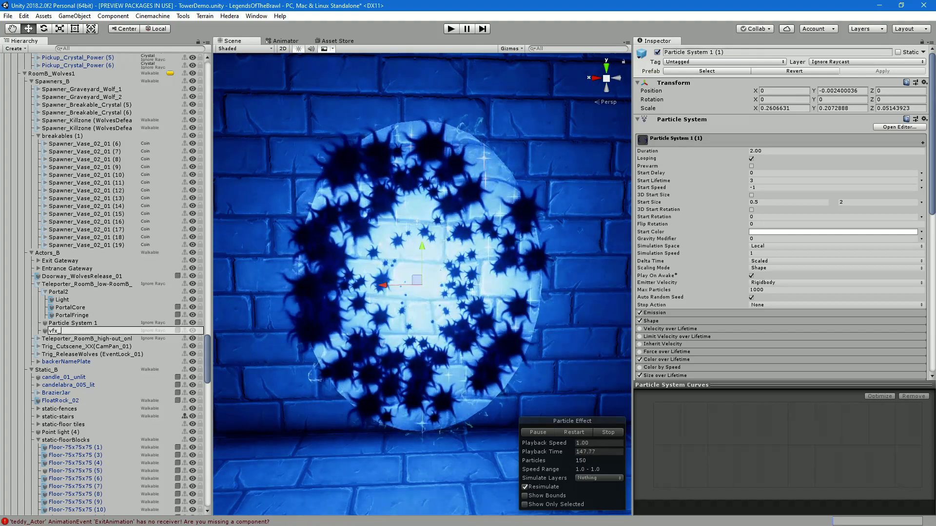
text(portal_dark)
key(Return)
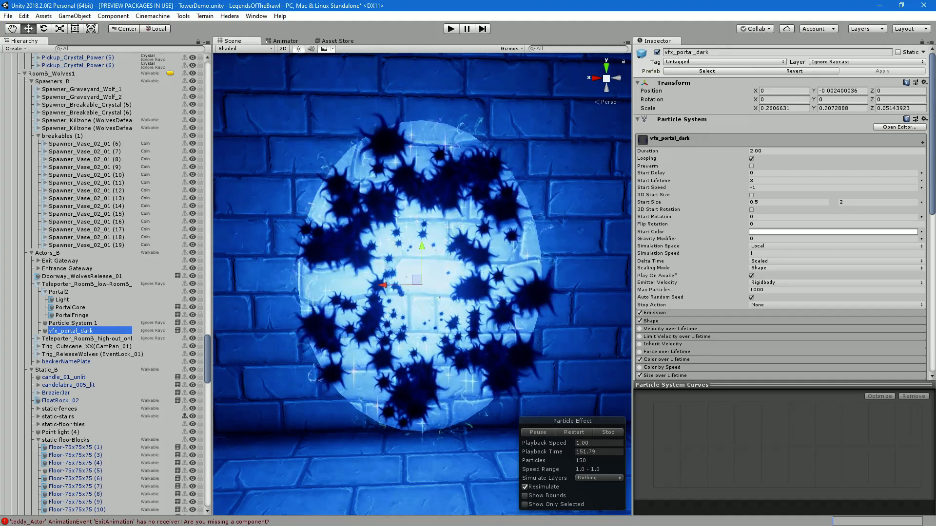
Set the circular emission shape's radius to 0 and the start speed to 0 on vfx_portal_dark
scroll(702, 284, down, 2)
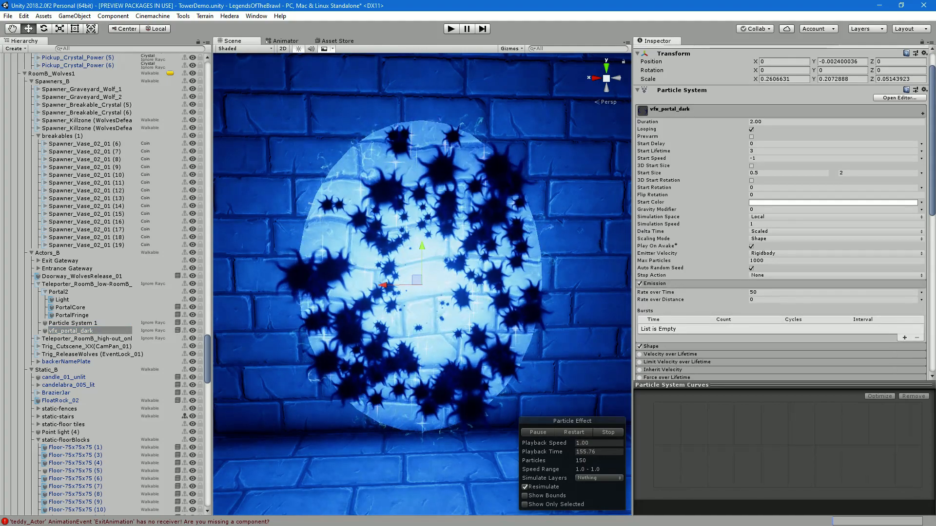
scroll(702, 298, down, 2)
click(702, 262)
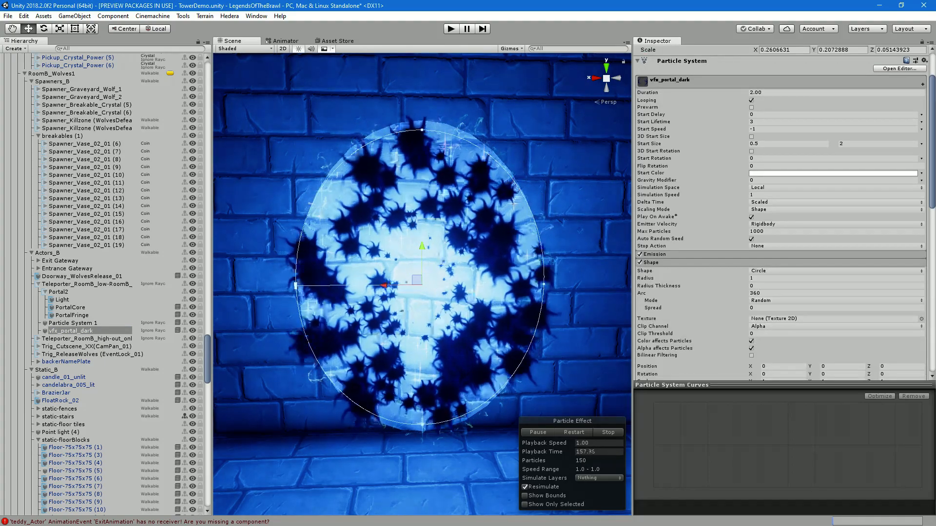
click(775, 279)
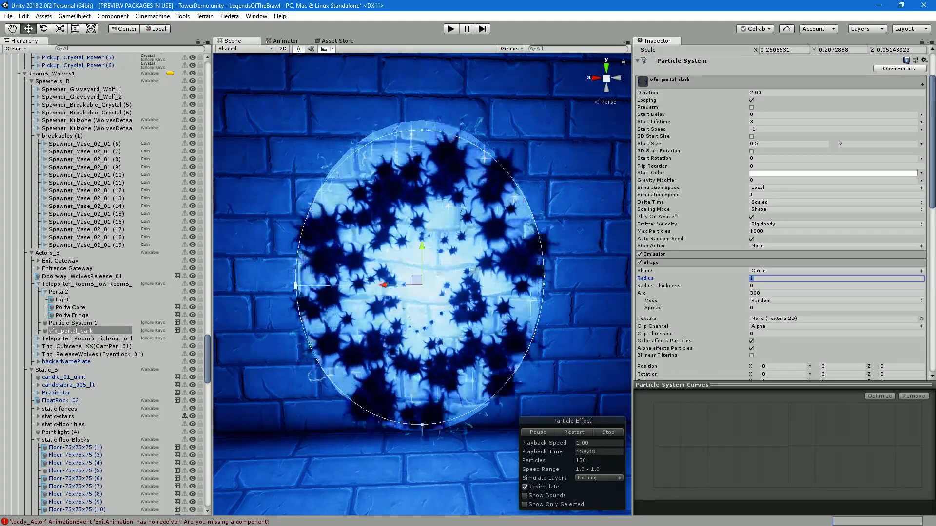
text(0)
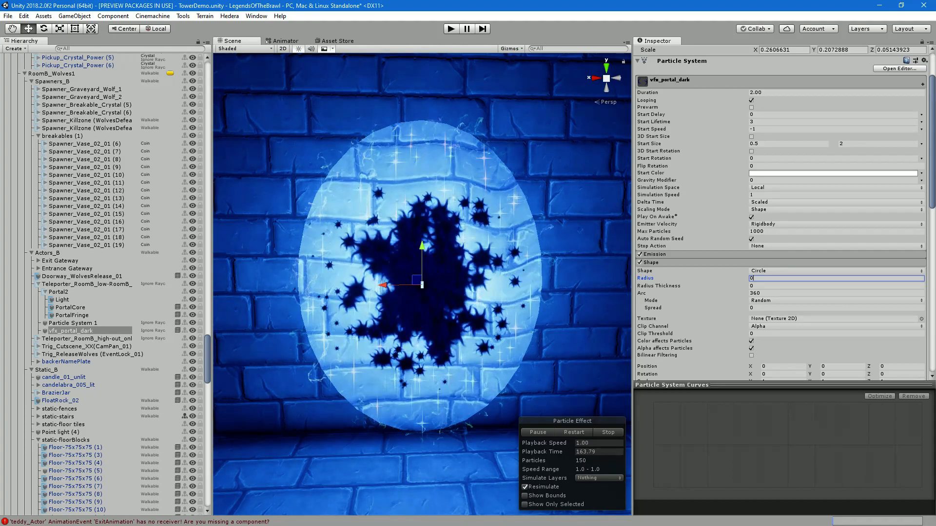
click(828, 129)
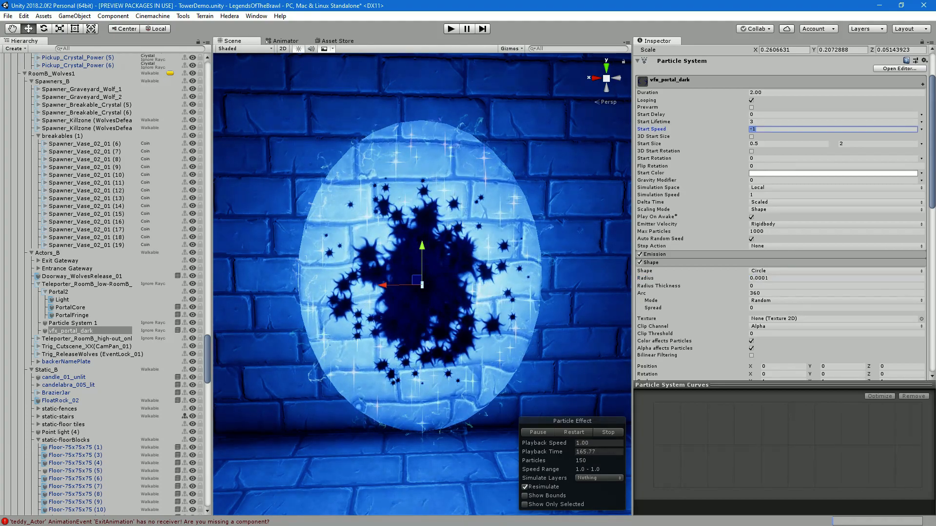
text(0)
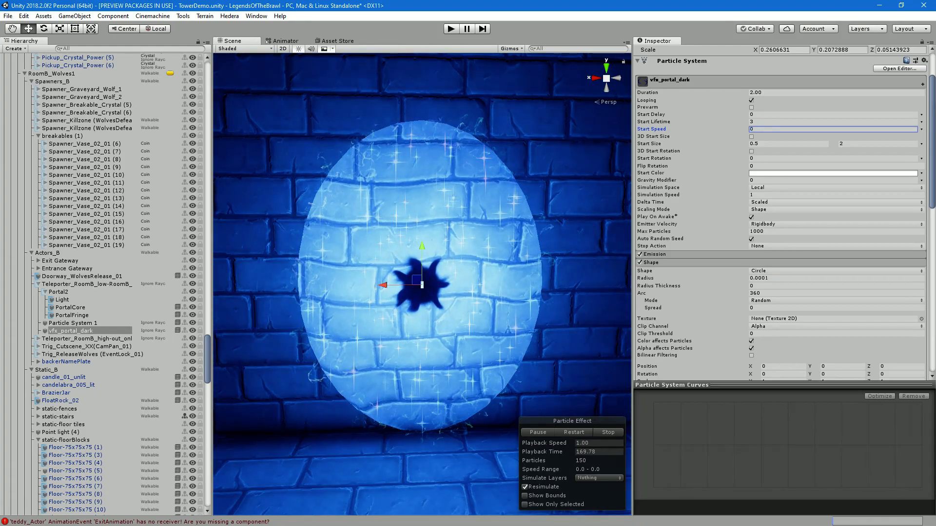
Make vfx_portal_dark's start rotation random between two constants, 180 and -180
click(921, 158)
click(858, 188)
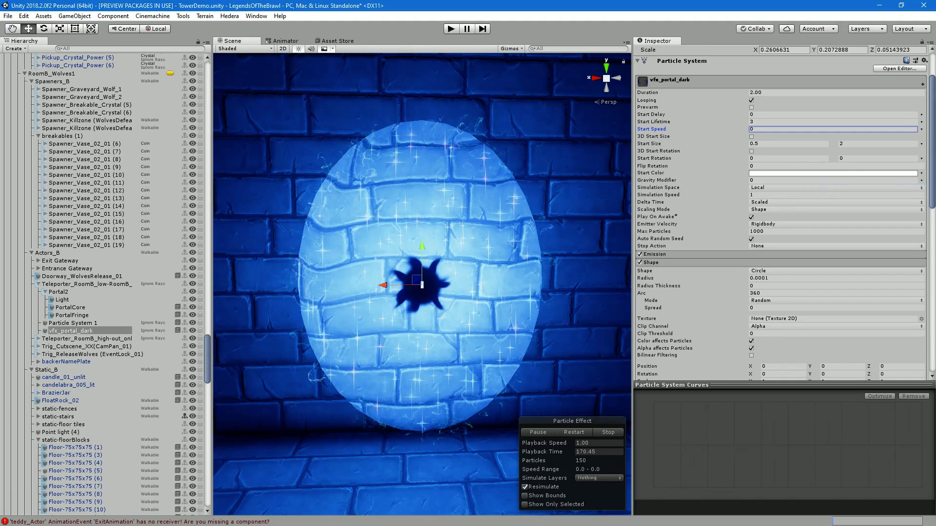
click(788, 158)
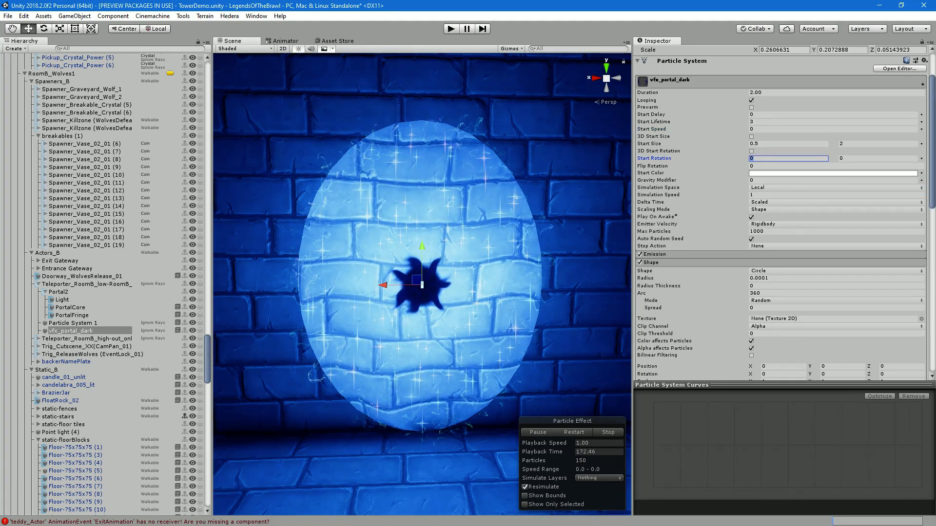
text(180)
key(Tab)
text(-180)
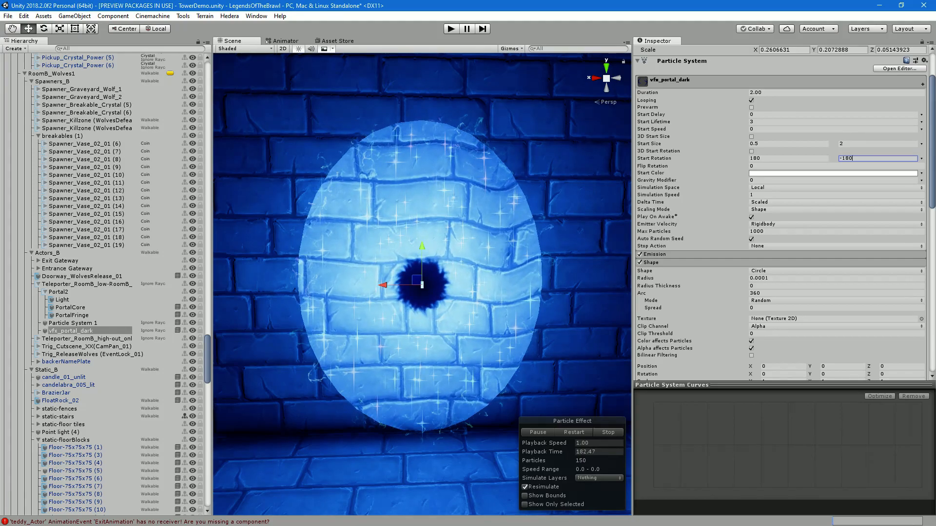
Change the Size over Lifetime curve to the preset that rises slowly from zero to full size
click(702, 262)
scroll(702, 262, down, 1)
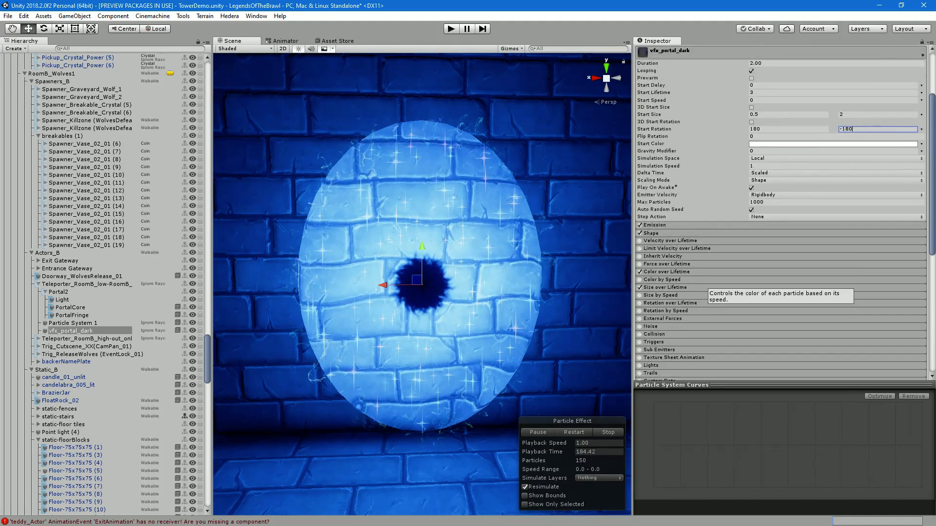
click(702, 287)
scroll(701, 288, down, 2)
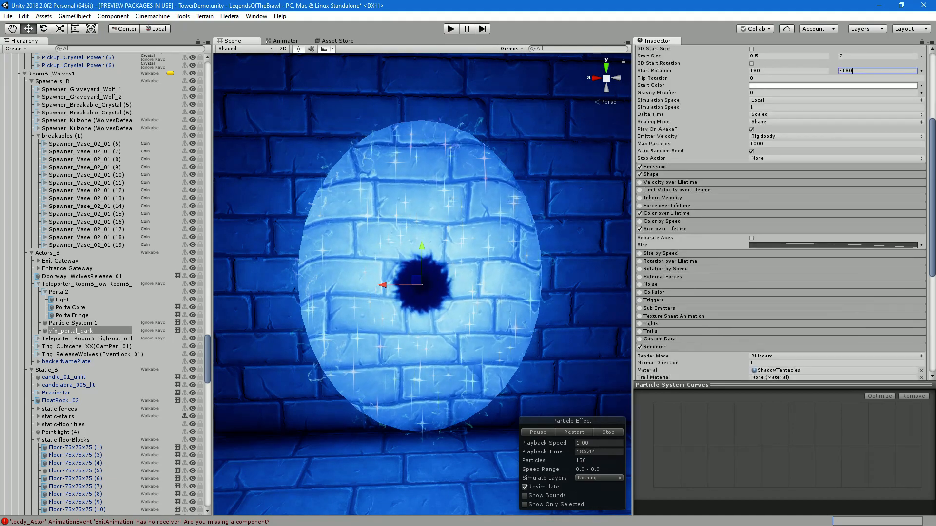
click(803, 245)
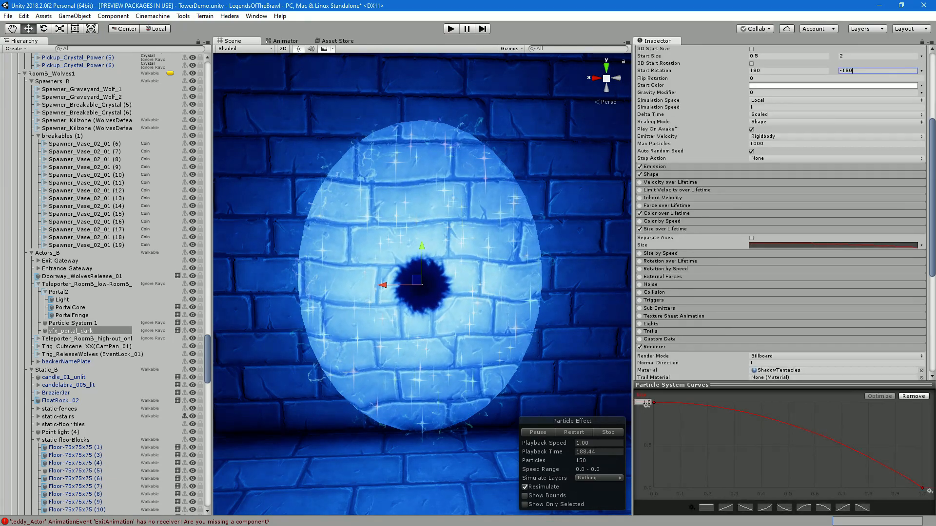
click(804, 508)
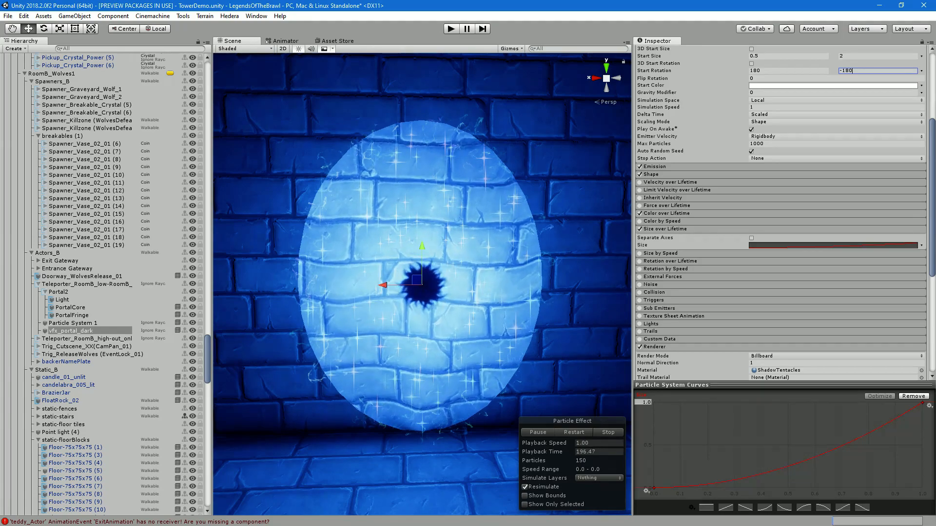
click(701, 229)
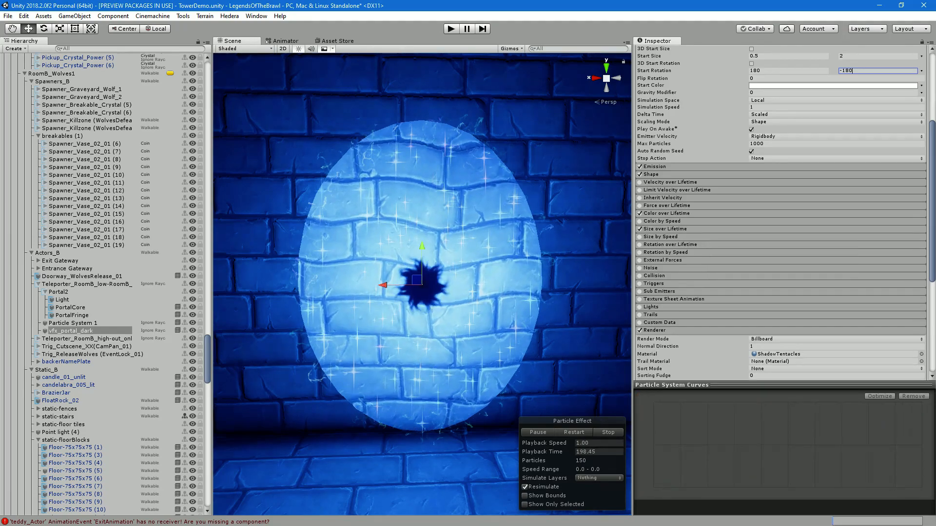
Set the Rotation over Lifetime angular velocity range to 30 and -30
click(702, 244)
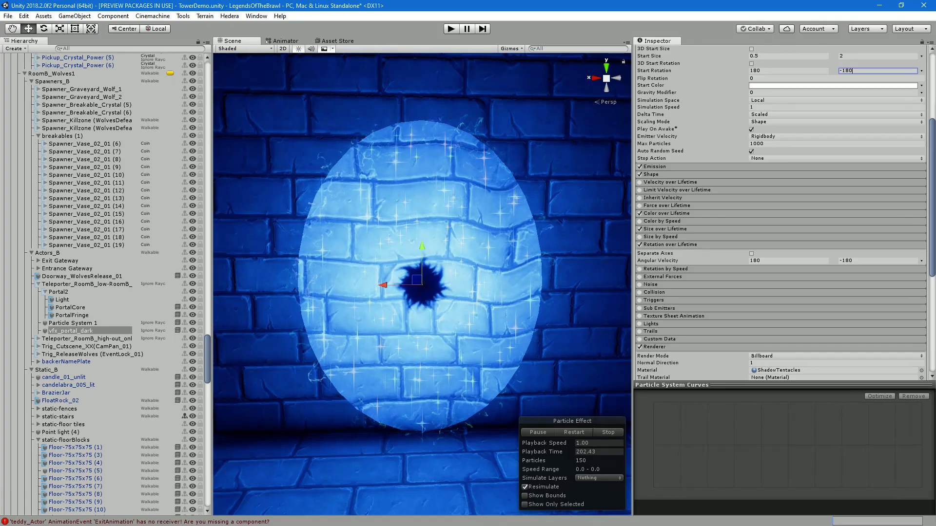
click(780, 261)
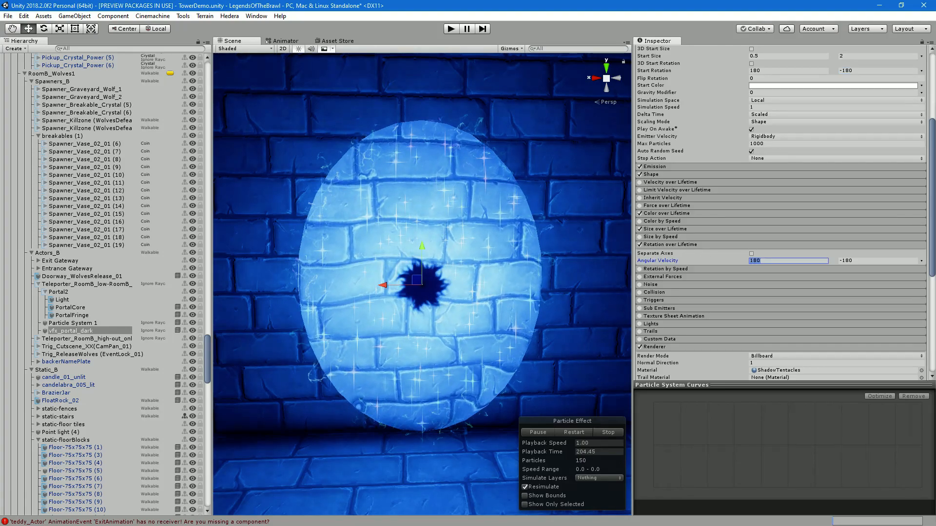
text(30)
key(Tab)
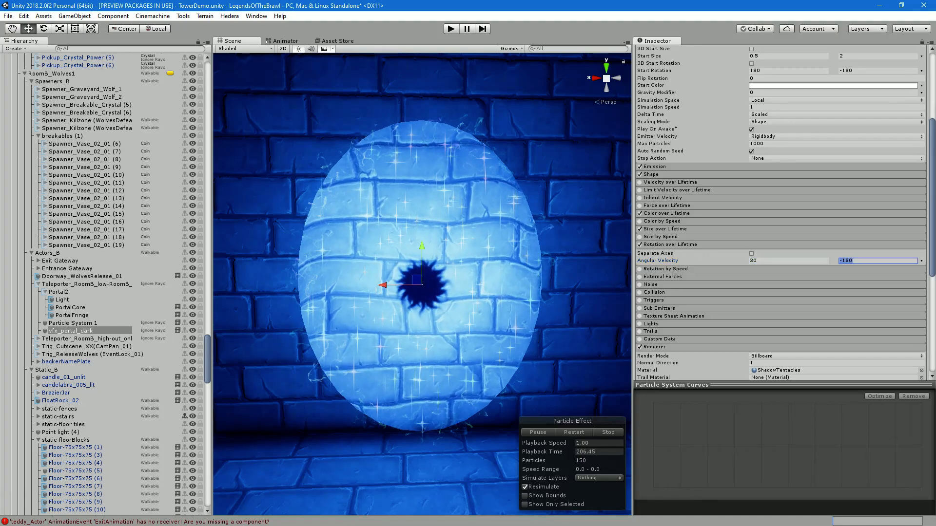
text(-30)
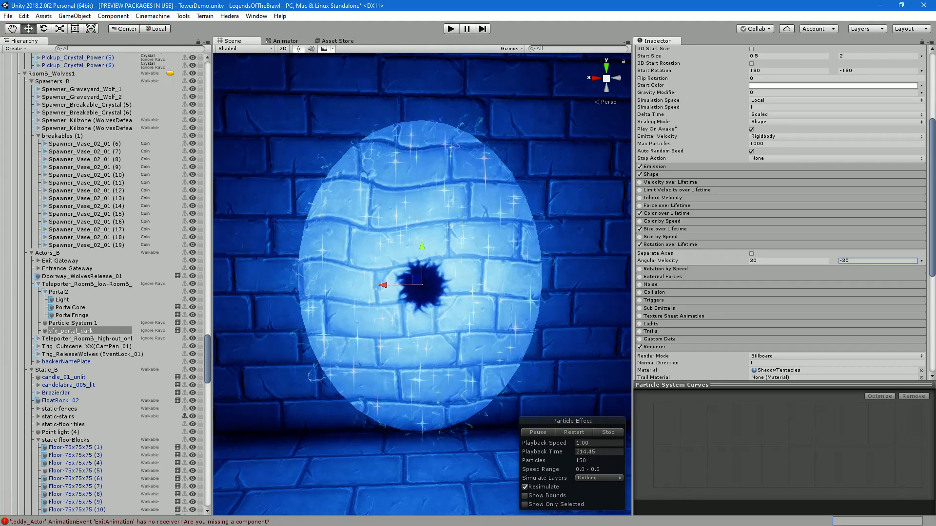
Try the values 5, 10, 15 and 20 for the first start size constant of vfx_portal_dark
scroll(779, 214, down, 3)
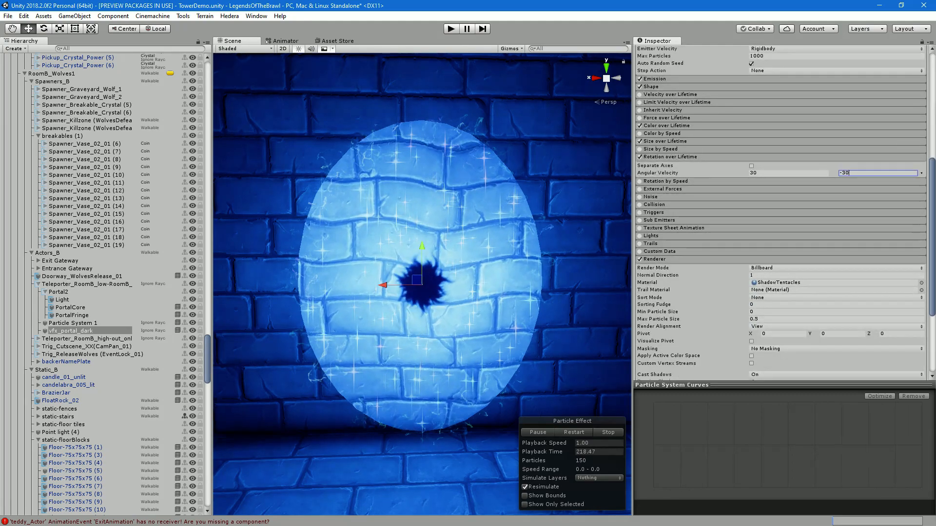
scroll(780, 214, up, 5)
scroll(780, 214, up, 3)
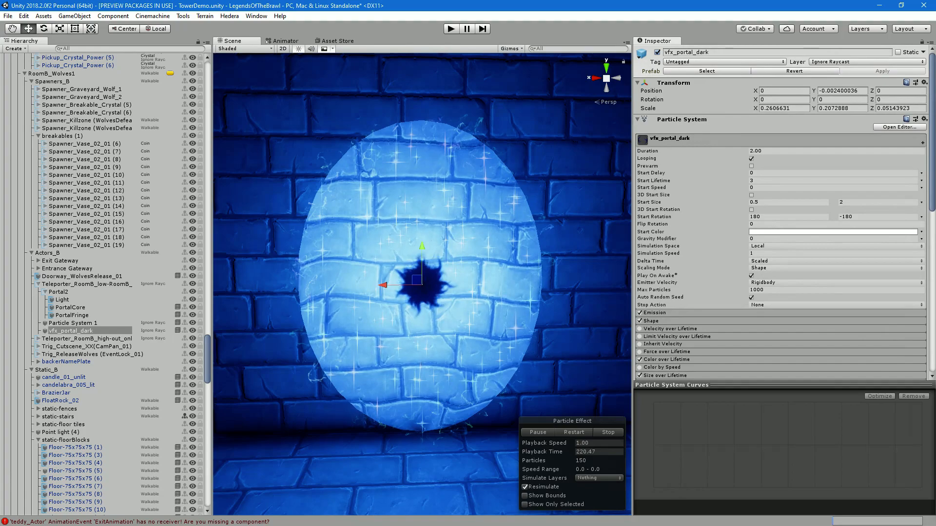
click(780, 202)
text(5)
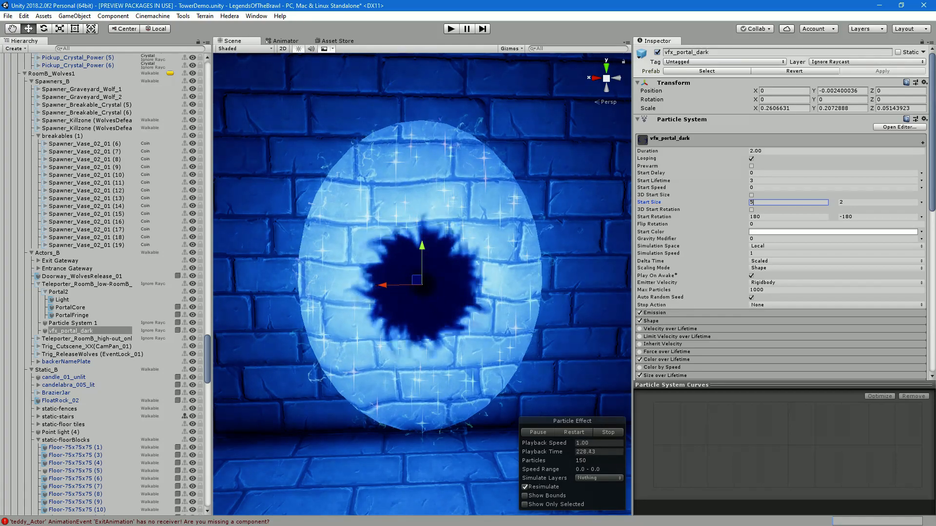
text(10)
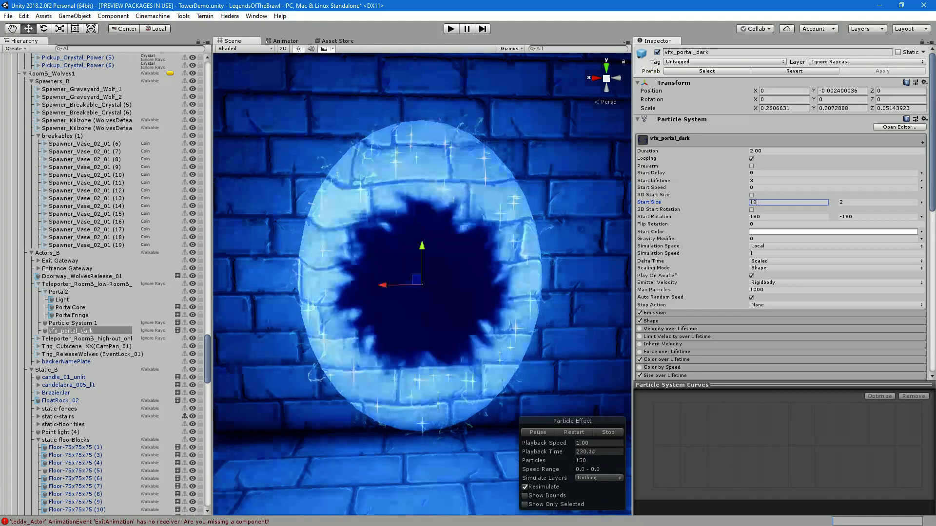
key(Tab)
key(shift+Tab)
text(15)
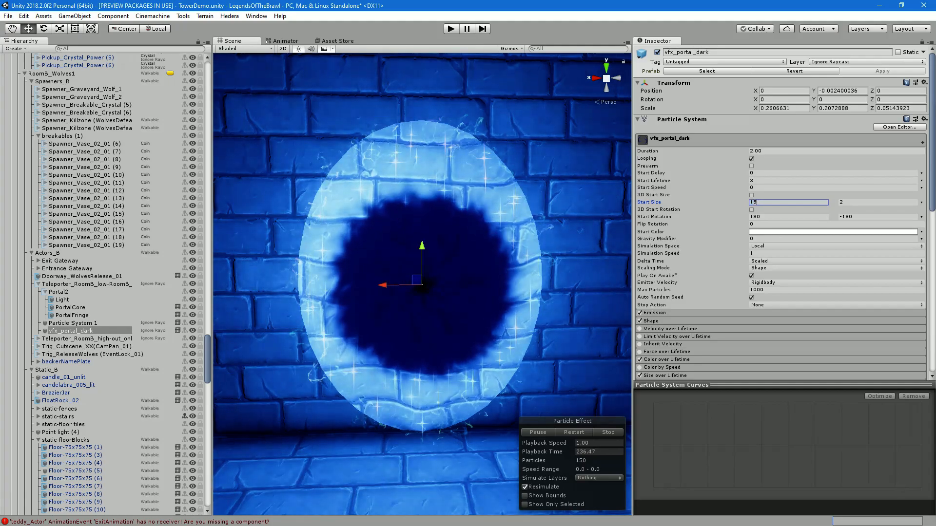
key(ctrl+a)
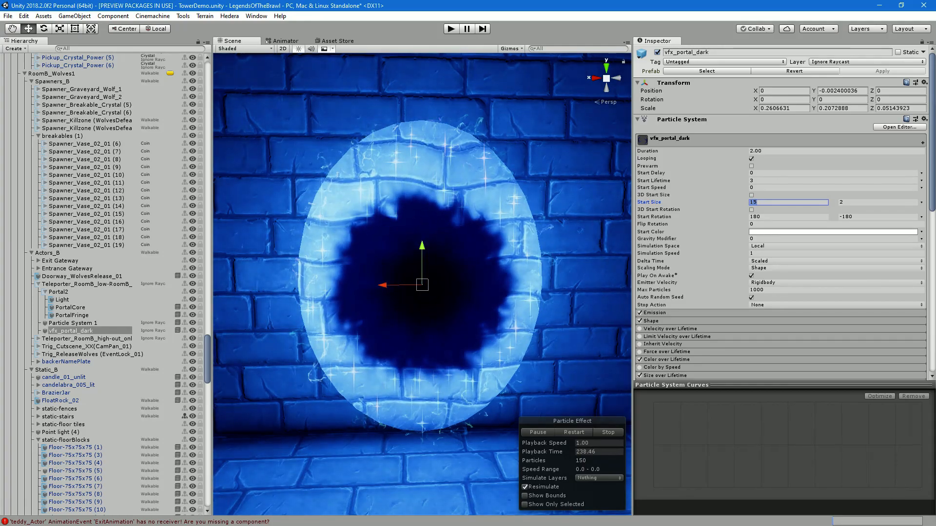
text(20)
Set the renderer's Max Particle Size to 100, and settle the first start size constant on 10 after trying 5
scroll(711, 205, down, 10)
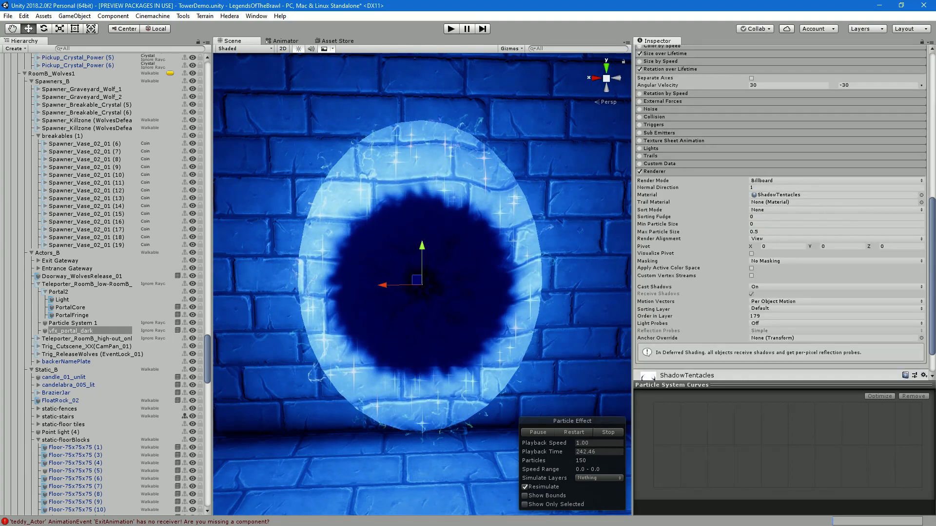
click(780, 232)
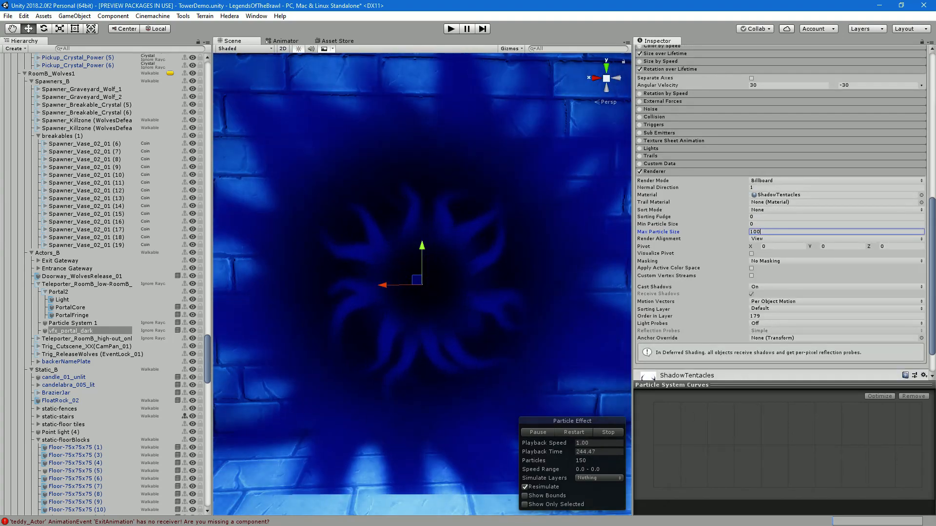
scroll(702, 219, up, 6)
scroll(707, 214, up, 4)
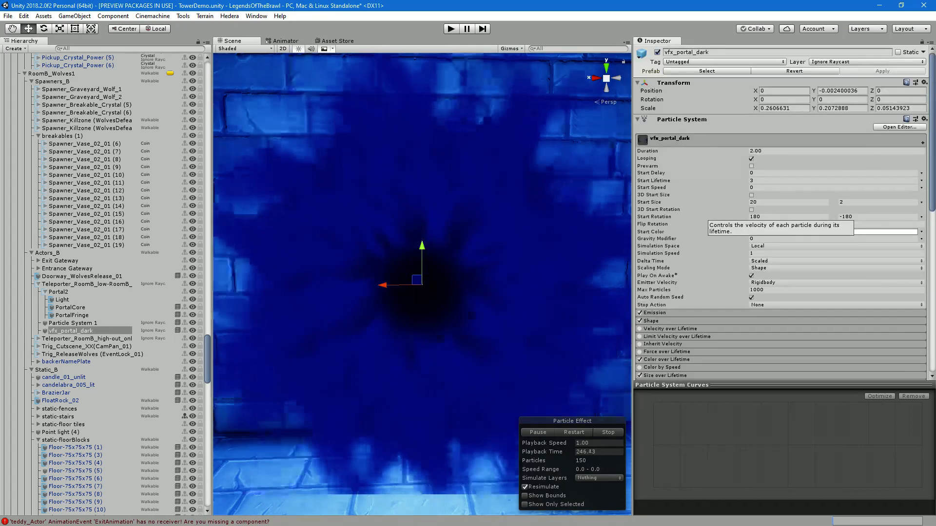
click(765, 202)
text(5)
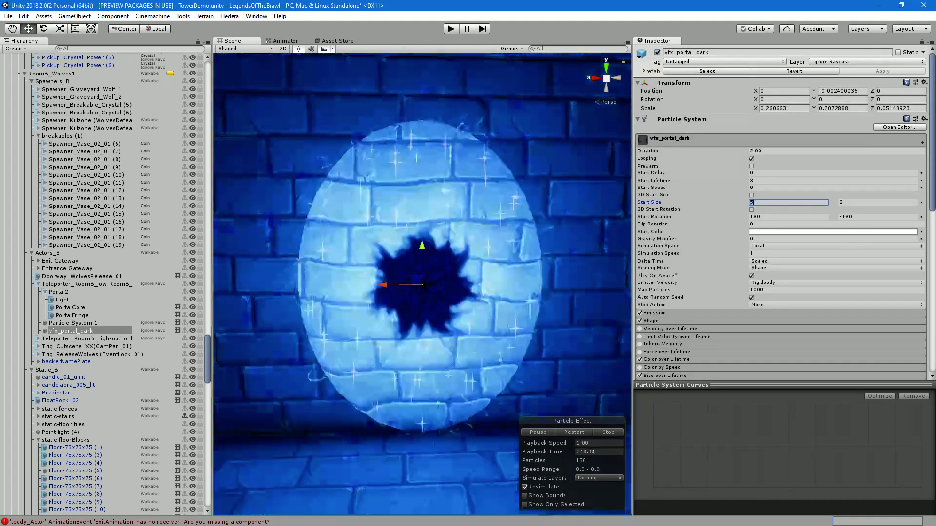
key(BackSpace)
text(10)
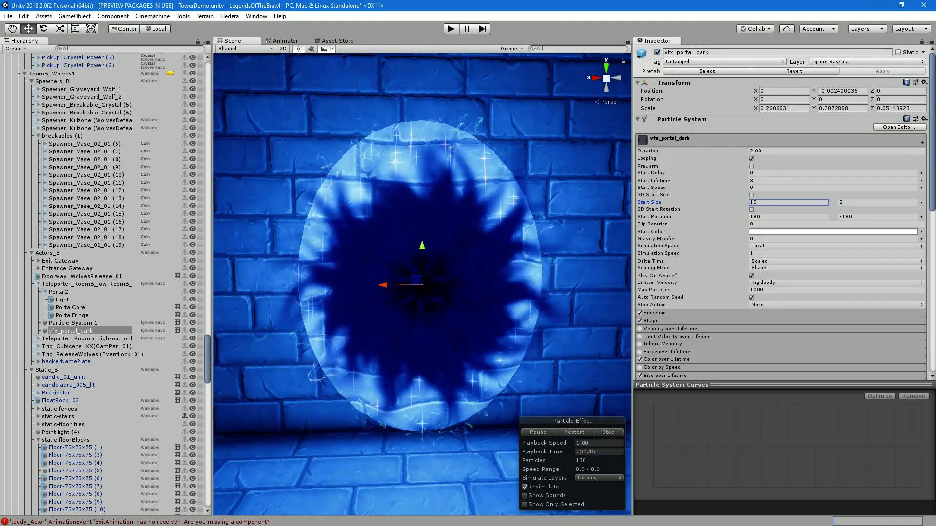
Try the Horizontal Billboard and Vertical Billboard render modes for vfx_portal_dark
alt+drag(409, 278, 195, 251)
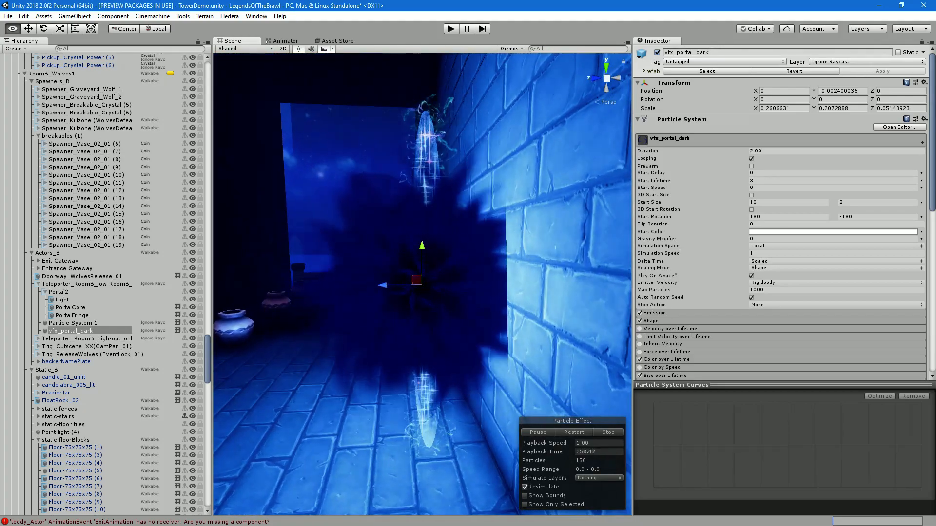
scroll(780, 219, down, 7)
scroll(780, 209, down, 6)
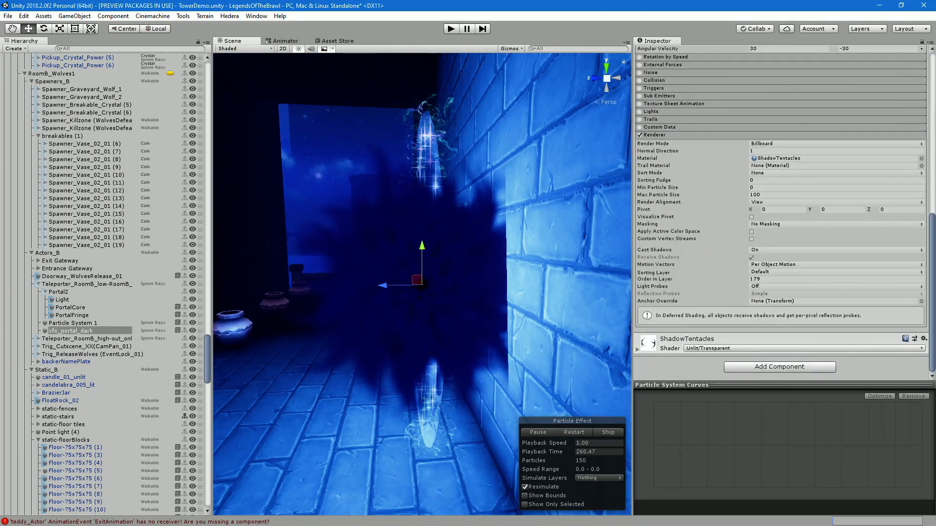
click(799, 144)
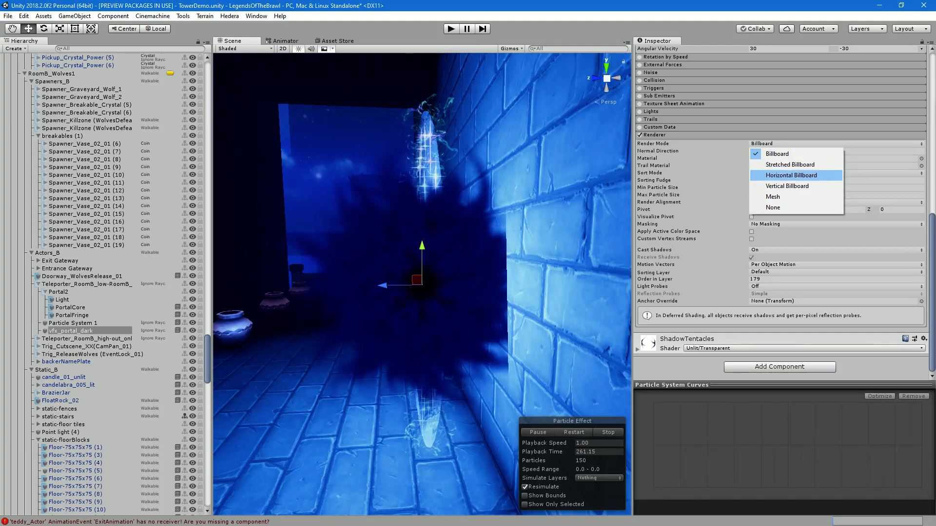
key(Escape)
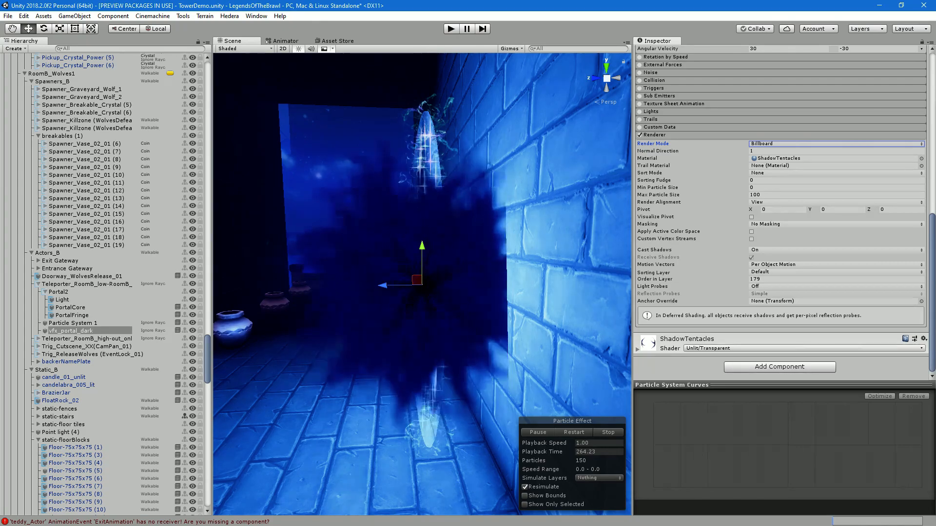
click(795, 144)
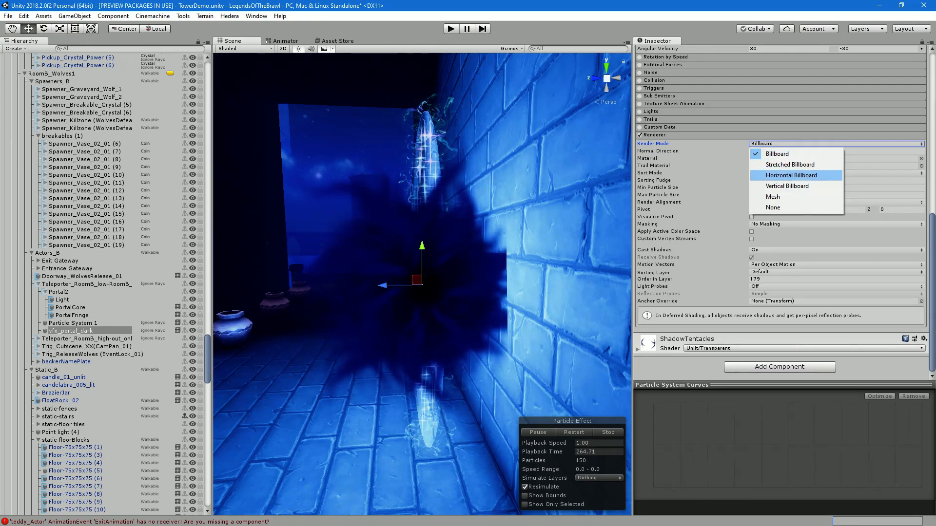
click(791, 175)
click(834, 151)
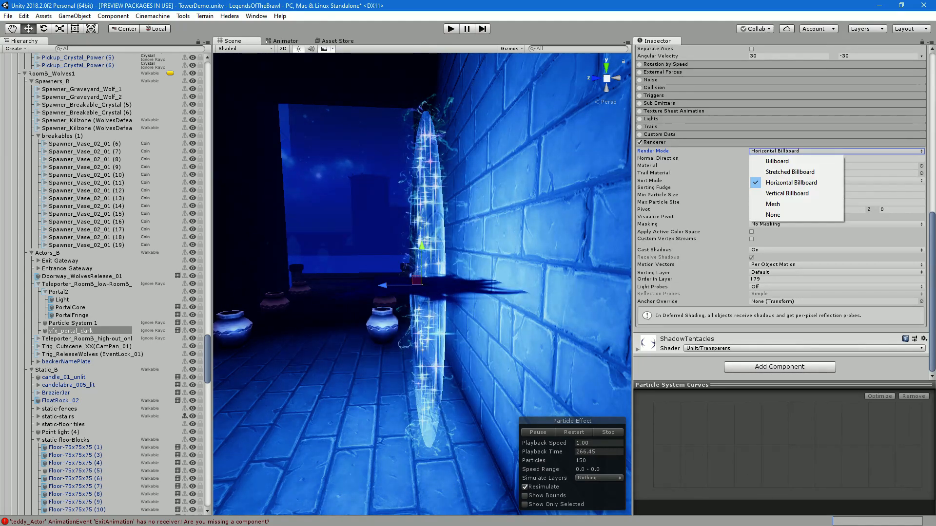
click(780, 190)
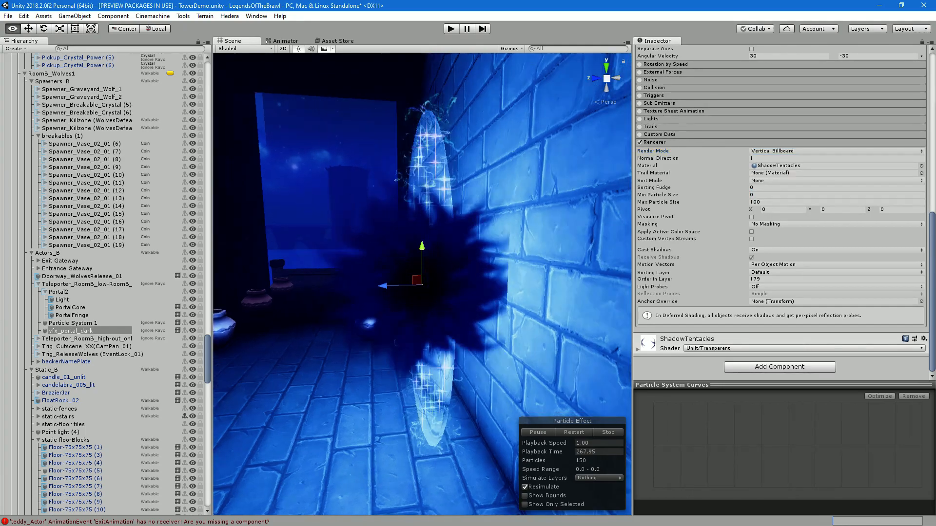
Try the Mesh, None and Stretched Billboard render modes for vfx_portal_dark, and return to Billboard
click(836, 158)
click(834, 151)
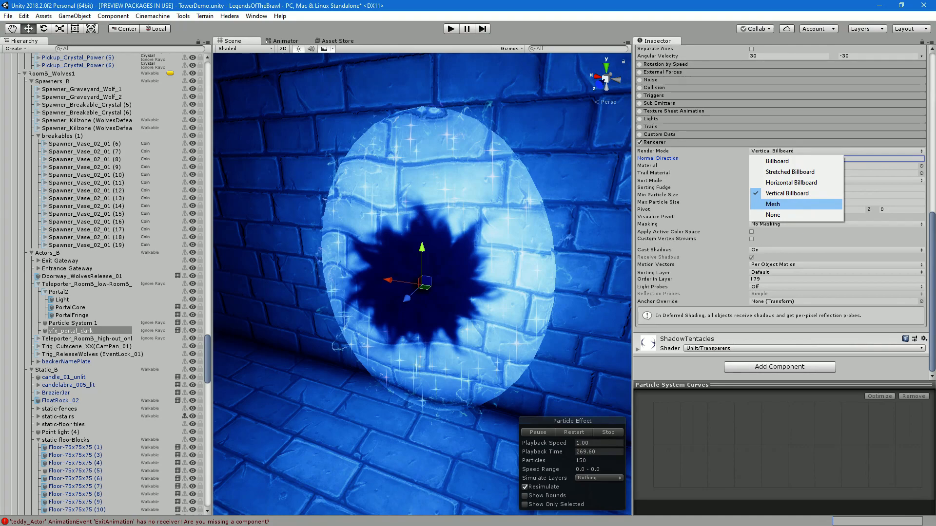
click(780, 203)
click(834, 151)
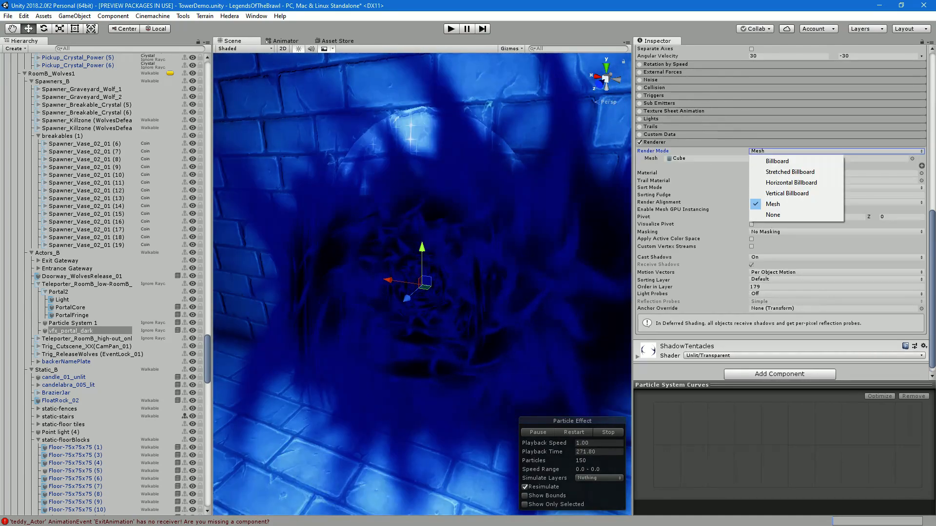
click(780, 211)
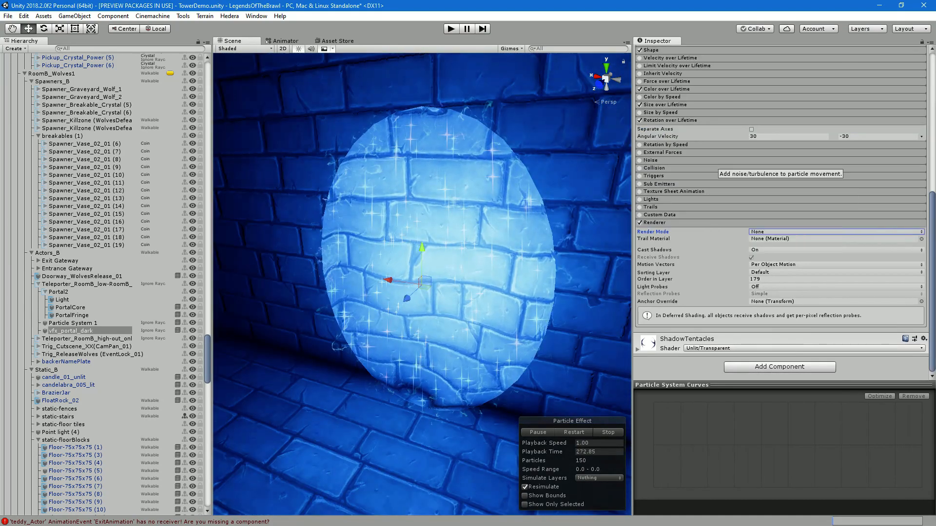
click(835, 232)
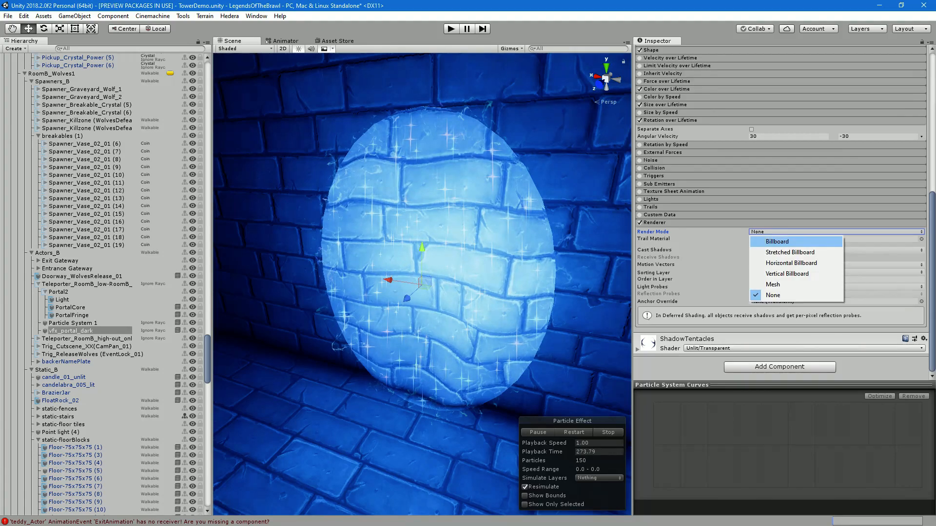
click(790, 252)
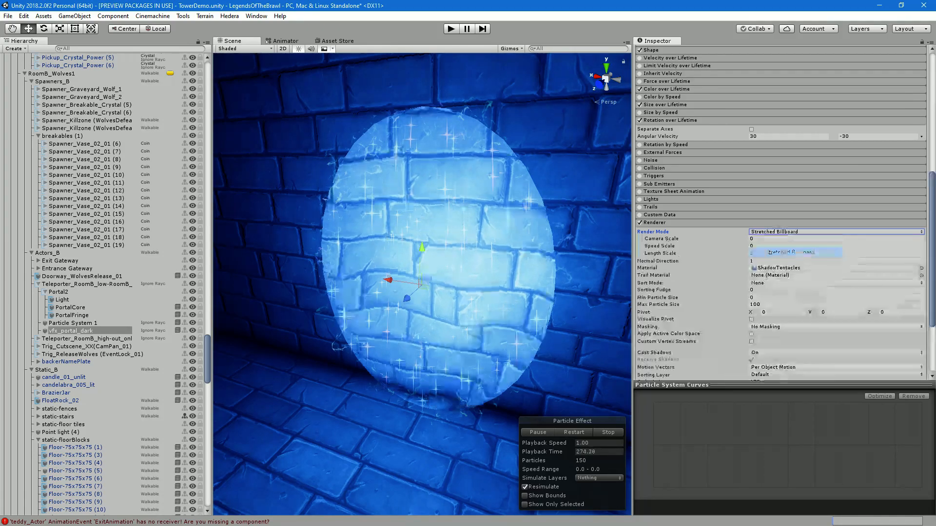
click(834, 232)
click(780, 244)
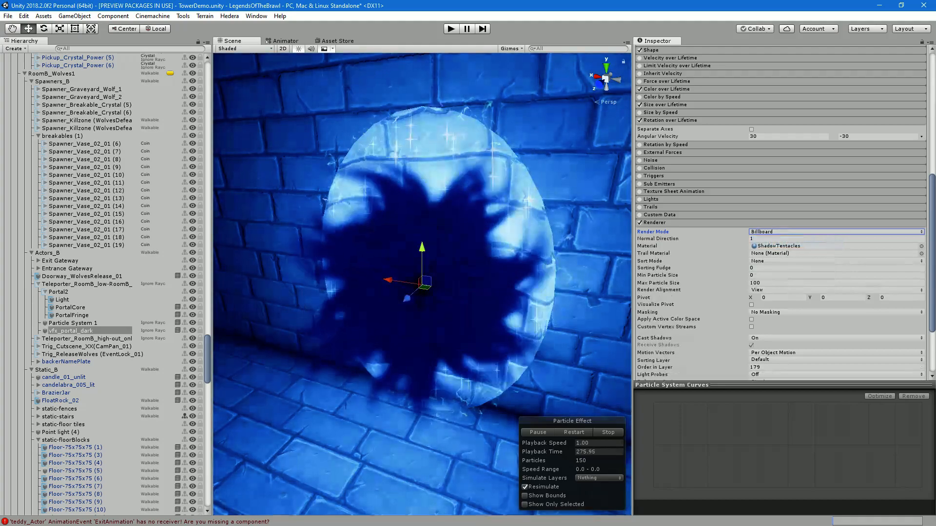
Try World as the renderer's Render Alignment, and settle on Local
alt+drag(422, 341, 485, 341)
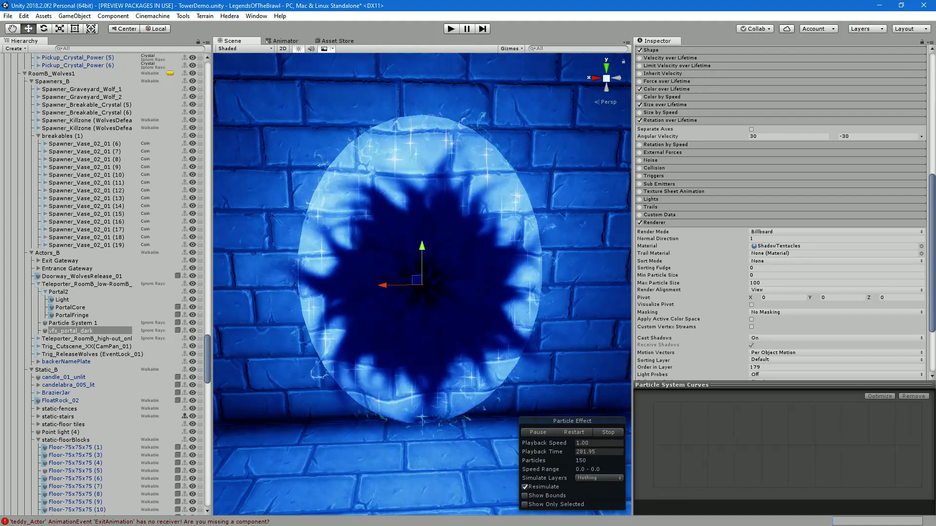
click(828, 289)
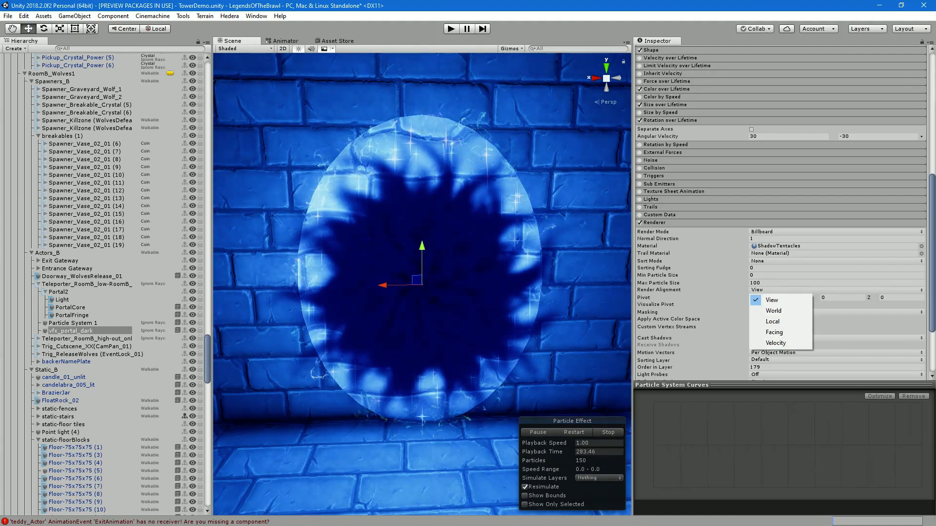
click(774, 311)
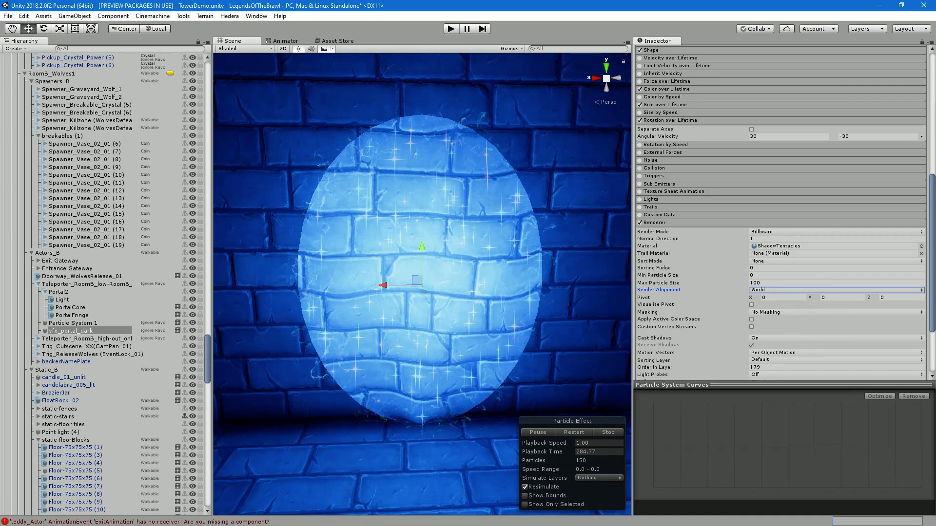
click(780, 289)
click(780, 322)
Rotate vfx_portal_dark to -180 on Y, and move it behind the portal's sparkles to about -0.019 on Z
alt+drag(341, 282, 461, 285)
key(e)
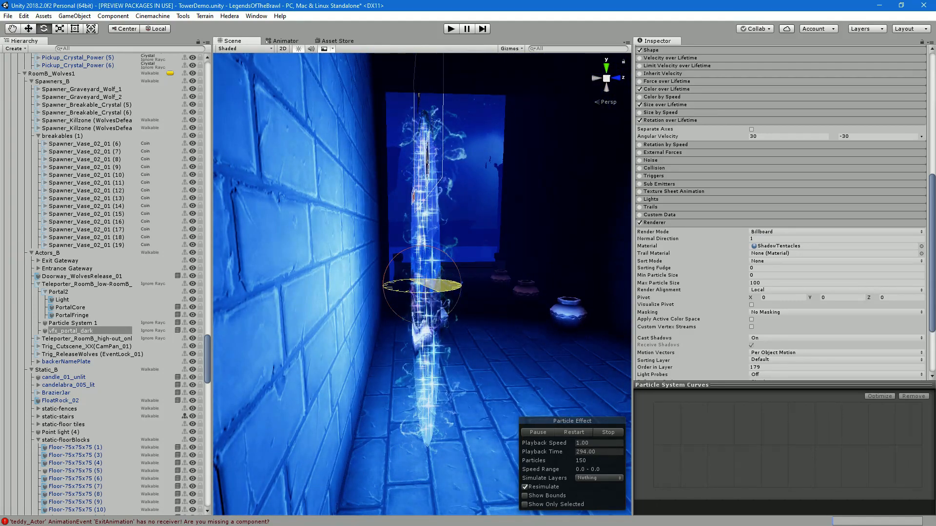
drag(619, 283, 297, 285)
alt+drag(551, 285, 376, 283)
key(w)
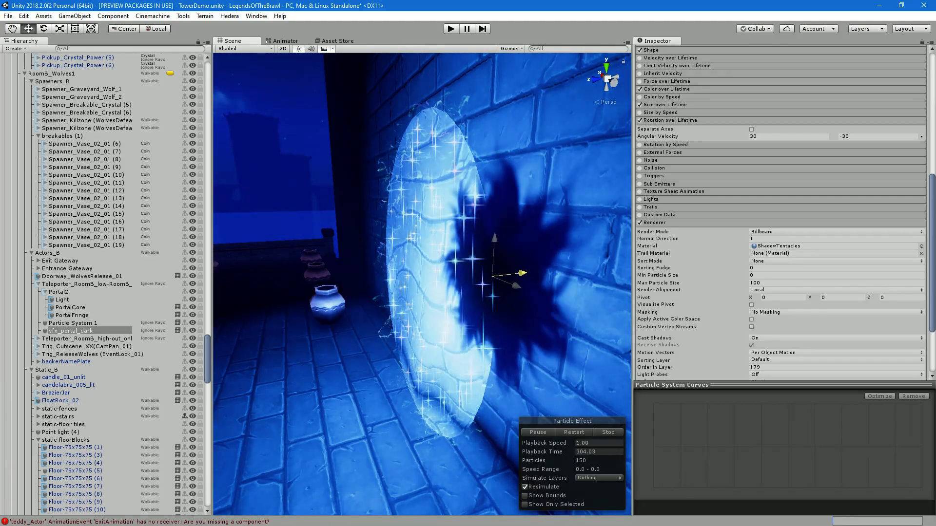
alt+drag(461, 281, 614, 284)
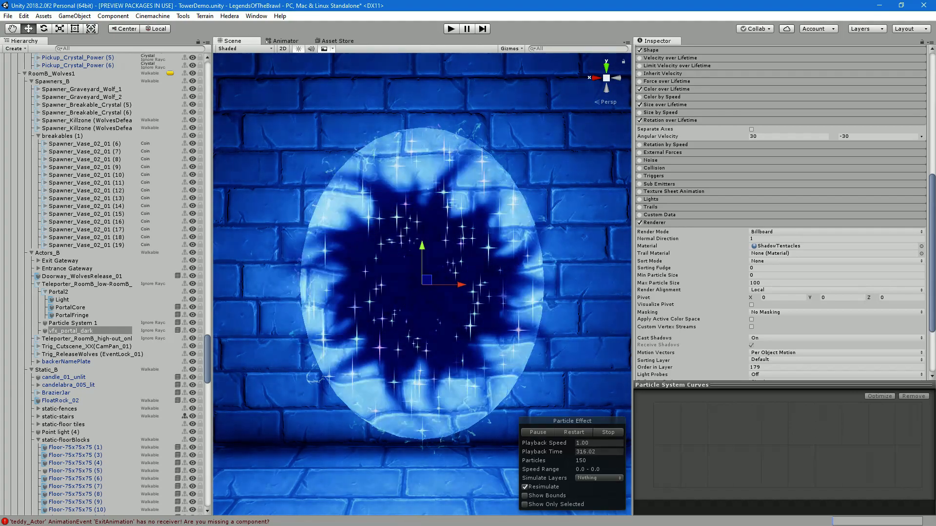
Reshape the Size over Lifetime curve with an added key, peaking at 1.0 near 0.77 of the lifetime and falling to zero at its end
scroll(780, 210, up, 3)
scroll(682, 209, up, 1)
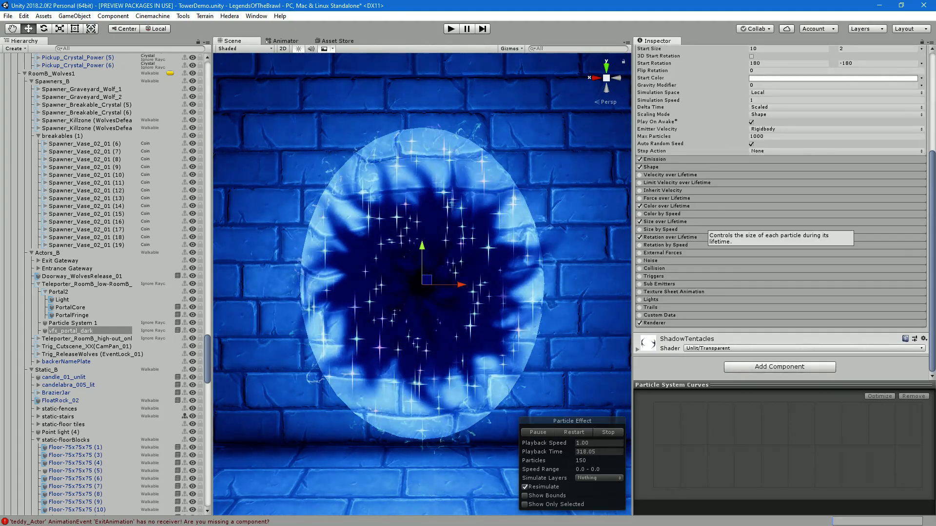
click(667, 206)
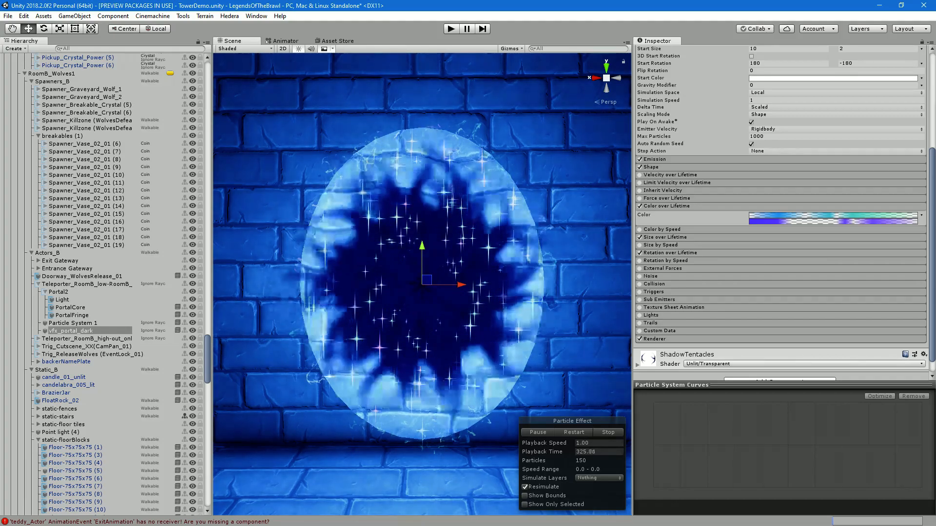
scroll(780, 210, down, 1)
click(665, 221)
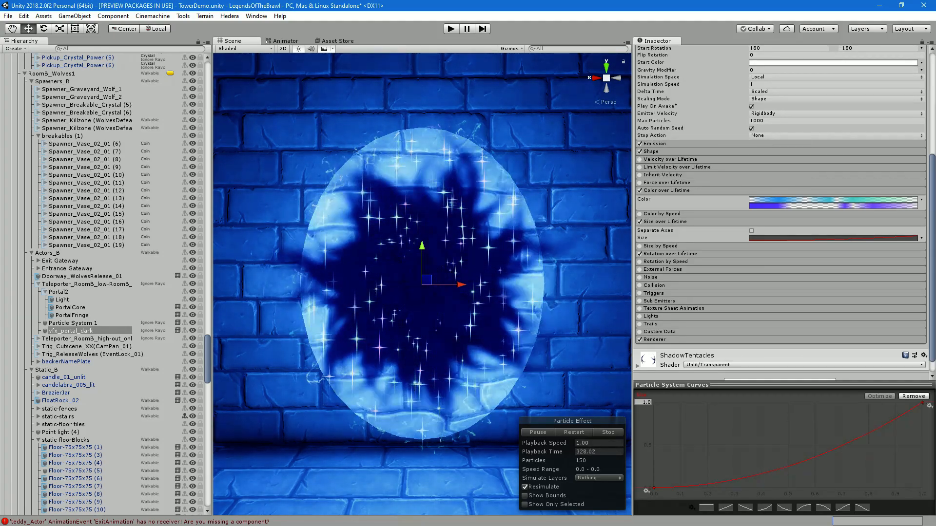
drag(922, 403, 820, 402)
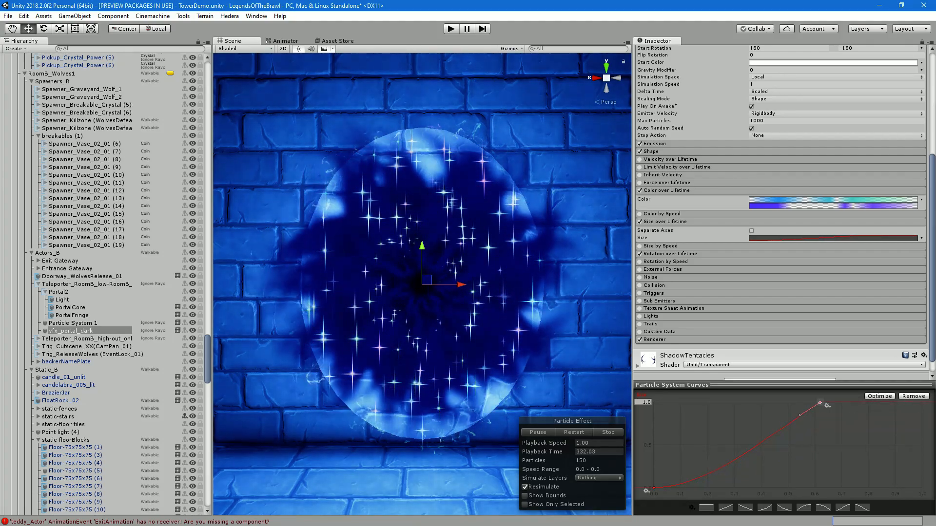
double_click(791, 421)
drag(819, 403, 913, 466)
drag(791, 422, 861, 403)
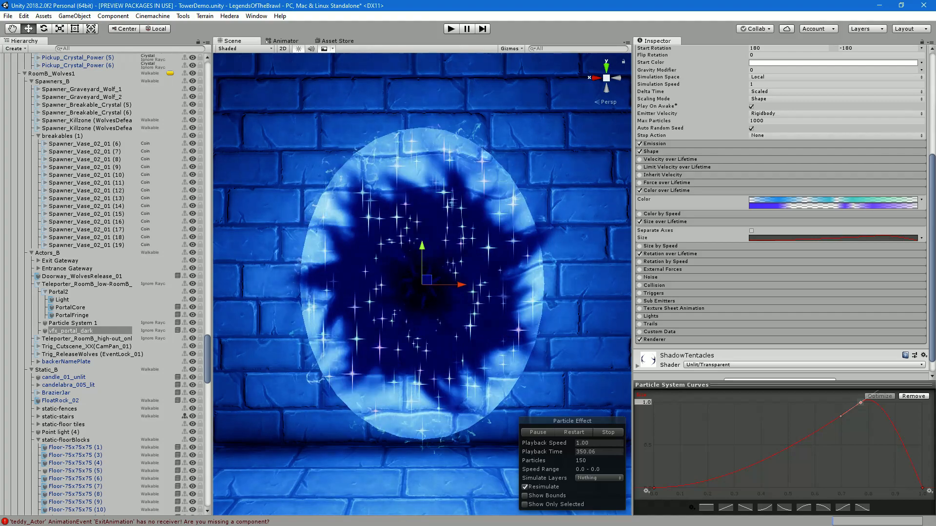
Flatten the tangent of the size curve's peak key, and shift the peak to about 0.9 of the lifetime
click(861, 403)
drag(840, 416, 836, 403)
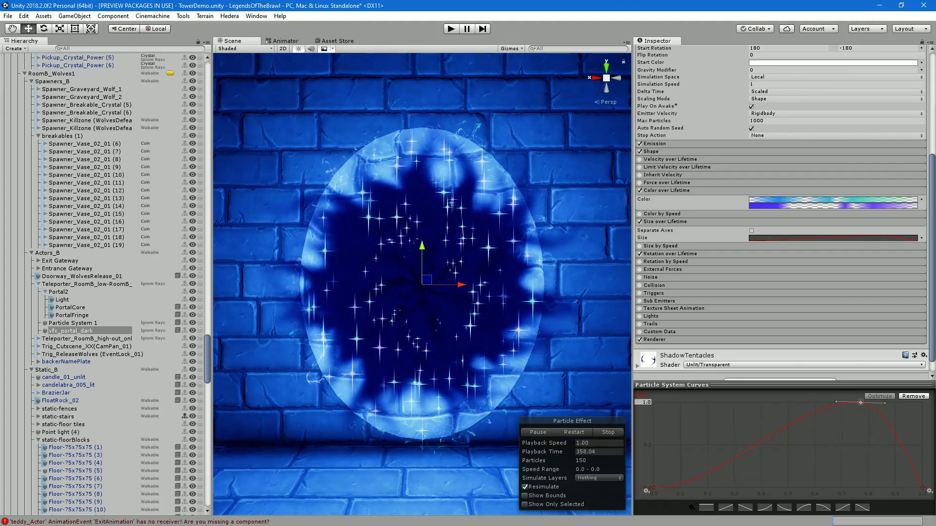
drag(860, 403, 895, 403)
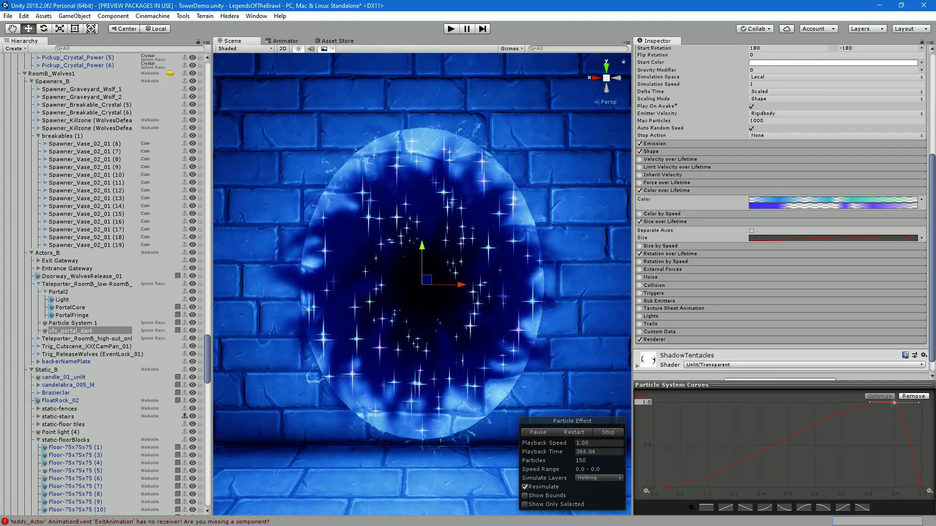
Adjust the size curve's end and start tangents for a rounded, steep final drop and a faster initial rise
click(922, 487)
drag(912, 466, 923, 488)
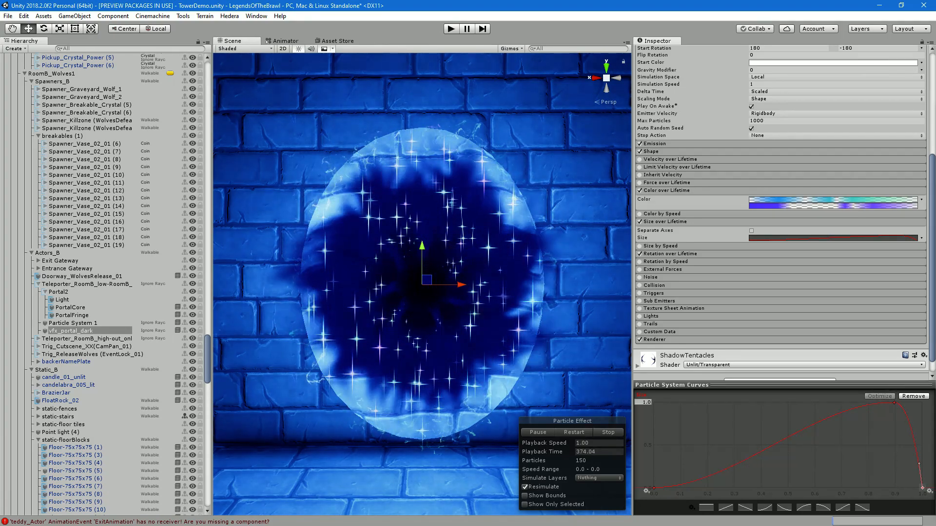
click(654, 488)
drag(678, 488, 673, 472)
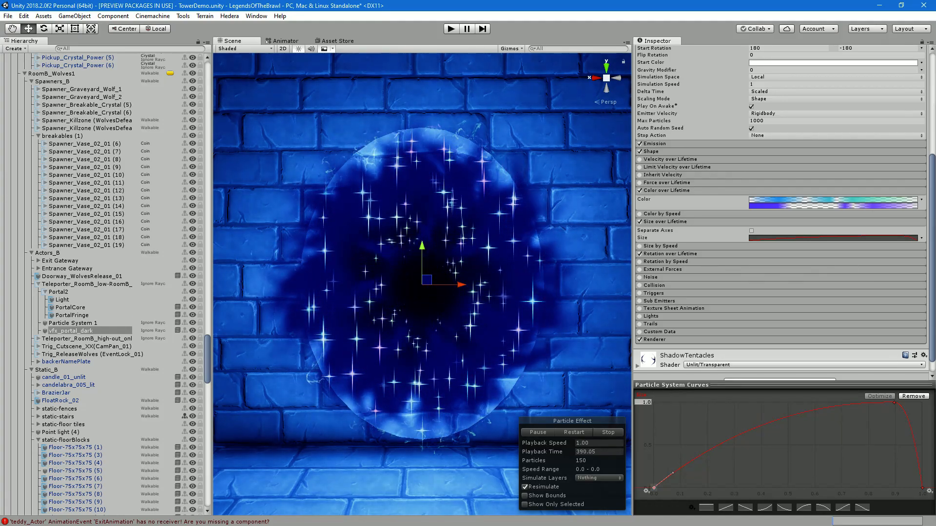
Preview vfx_portal_dark, Particle System 1 and Portal2 with its children playing together
ctrl+click(74, 323)
ctrl+click(72, 315)
ctrl+click(70, 307)
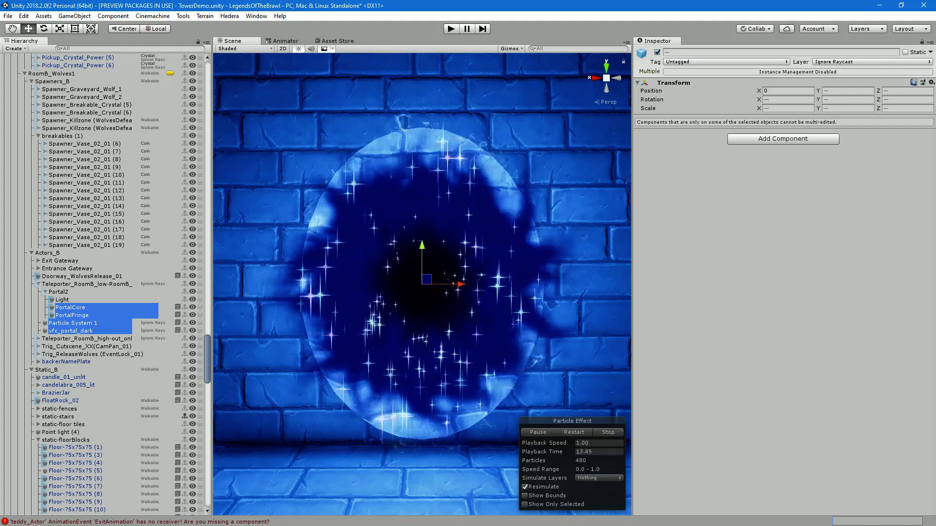
key(shift+Up)
key(shift+Up)
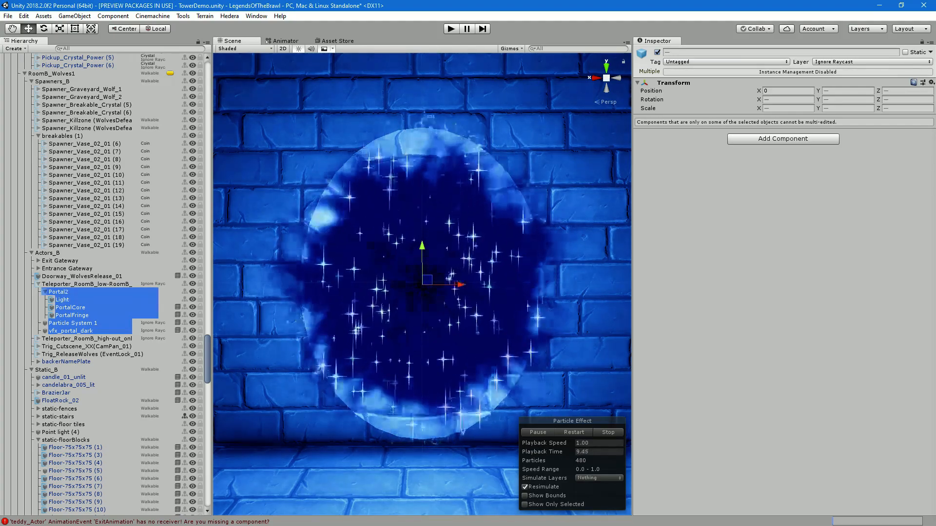
mouse_move(551, 292)
alt+mouse_down()
mouse_move(298, 292)
mouse_move(433, 297)
mouse_move(561, 285)
alt+mouse_up()
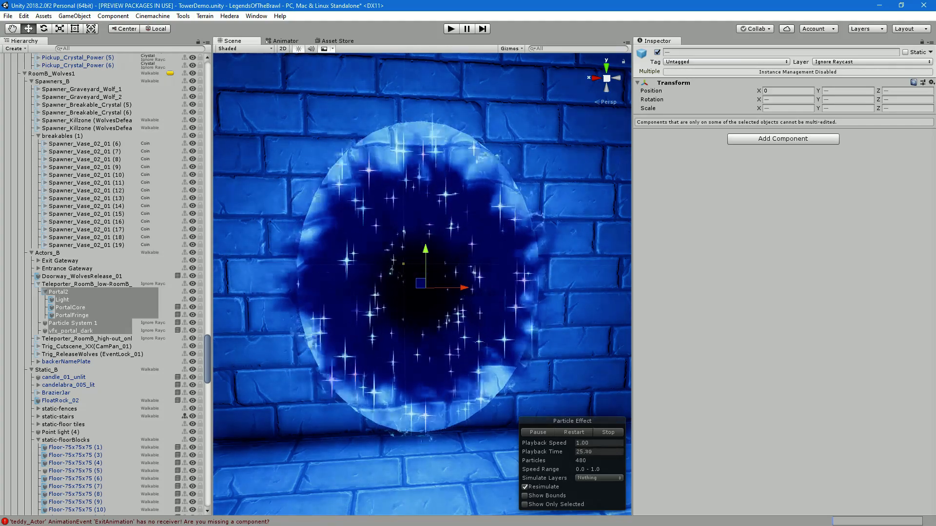
Move vfx_portal_dark on its own along Z to about -0.062
alt+drag(341, 273, 610, 269)
click(70, 331)
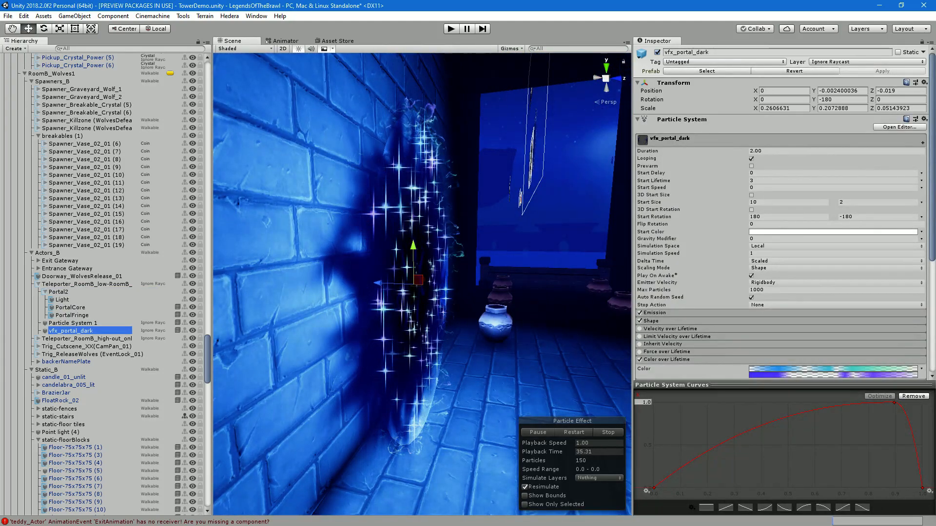
alt+drag(341, 285, 171, 284)
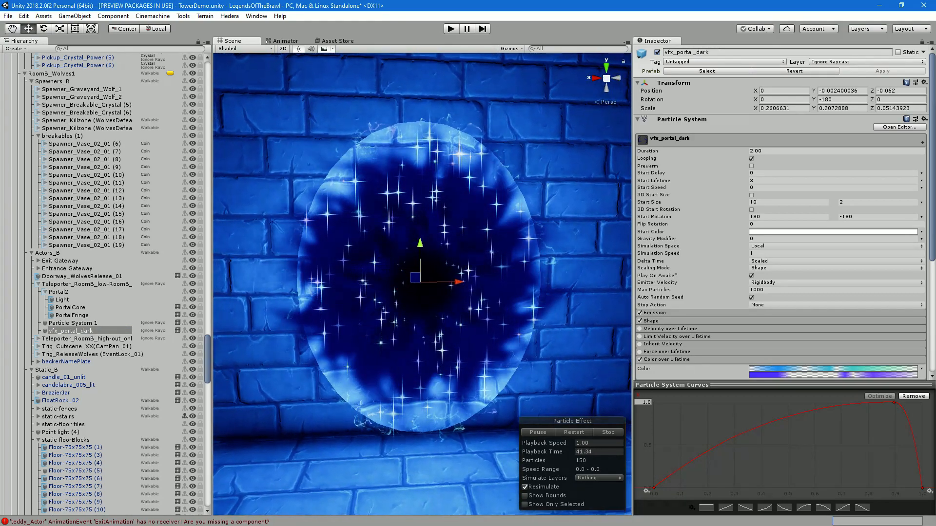
Duplicate the ShadowTentacles material assigned in vfx_portal_dark's renderer and rename the copy ShadowTentacles_portal
scroll(780, 219, down, 7)
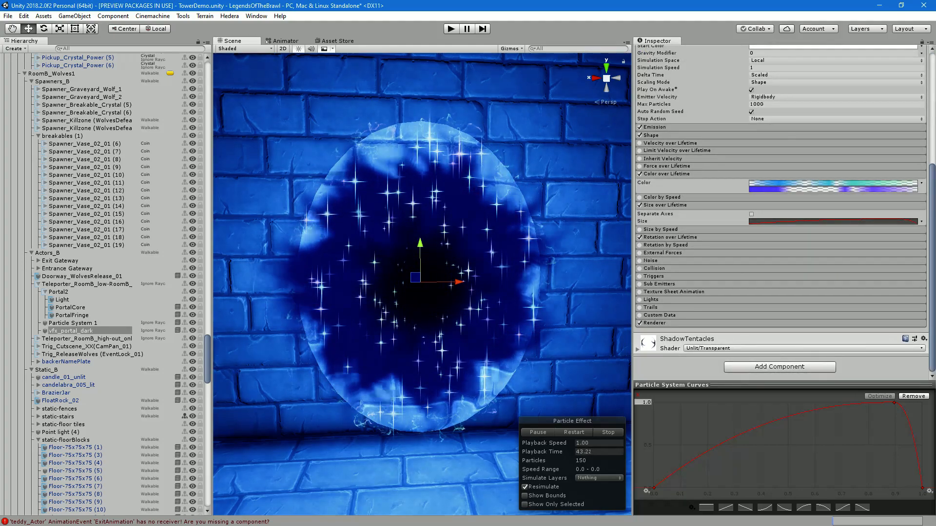
click(655, 323)
scroll(655, 323, down, 3)
scroll(779, 234, down, 1)
click(779, 229)
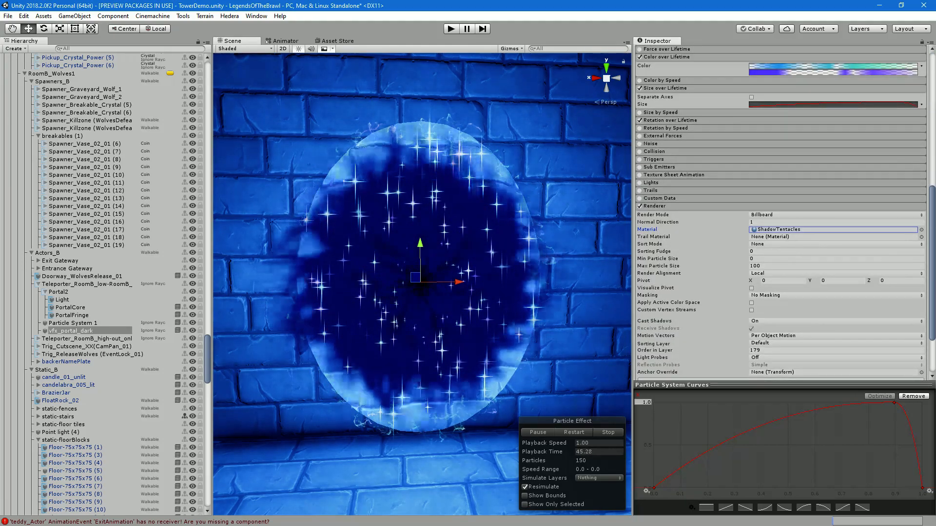
drag(0, 92, 390, 93)
click(370, 104)
click(370, 113)
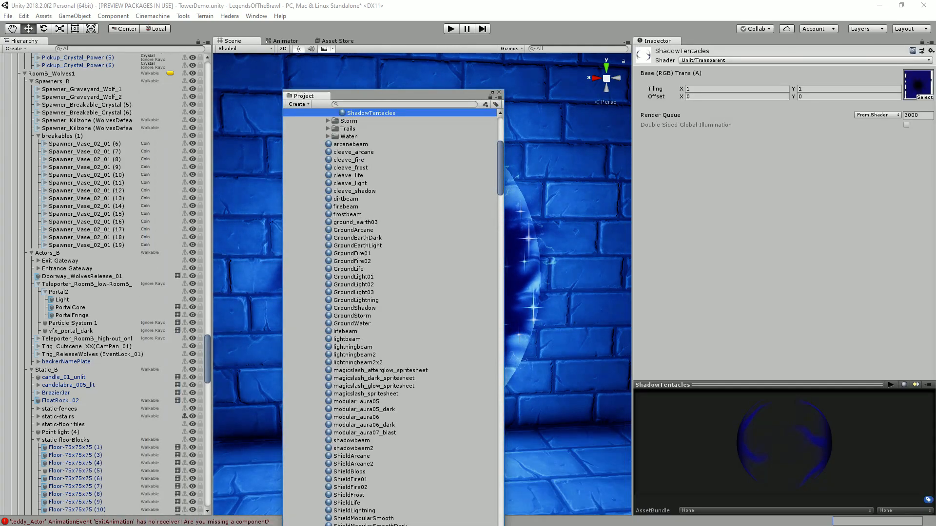
key(ctrl+d)
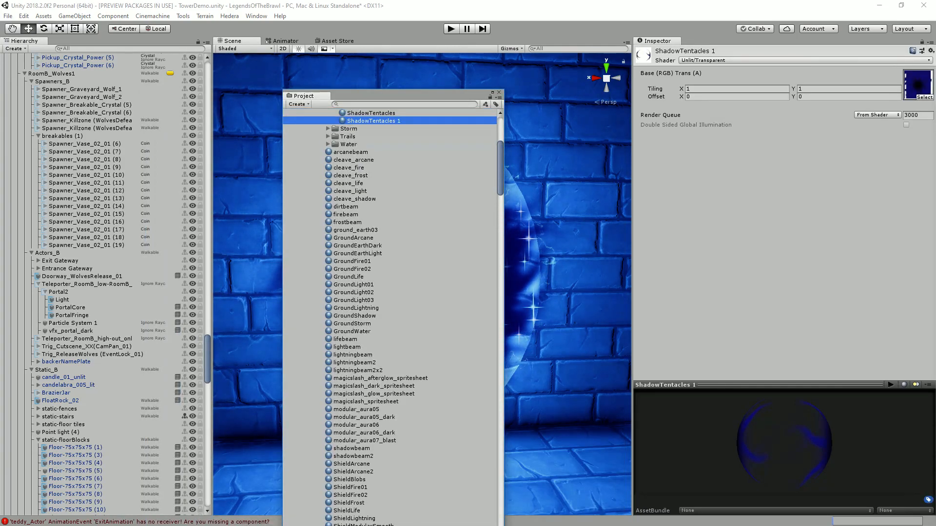
key(F2)
key(End)
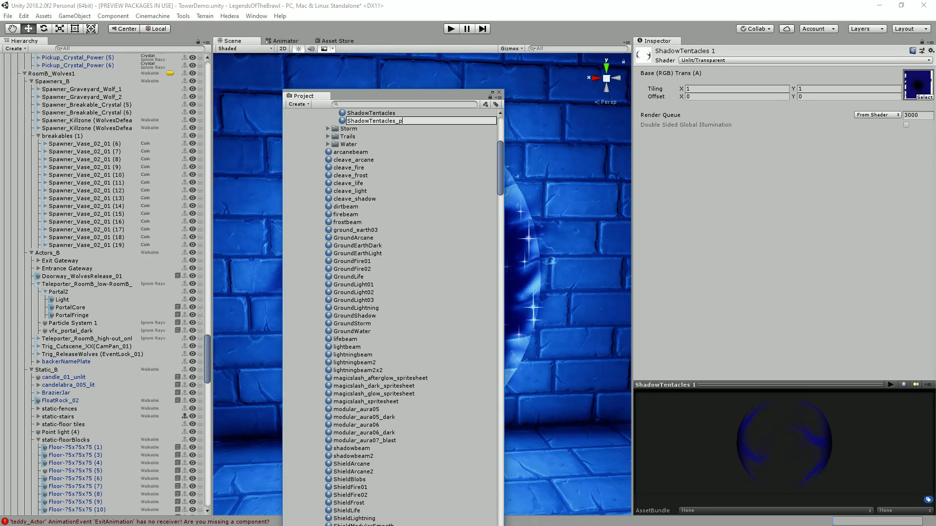
key(Return)
Assign the ShadowTentacles_portal material to vfx_portal_dark's renderer and play the particle preview
drag(317, 95, 262, 17)
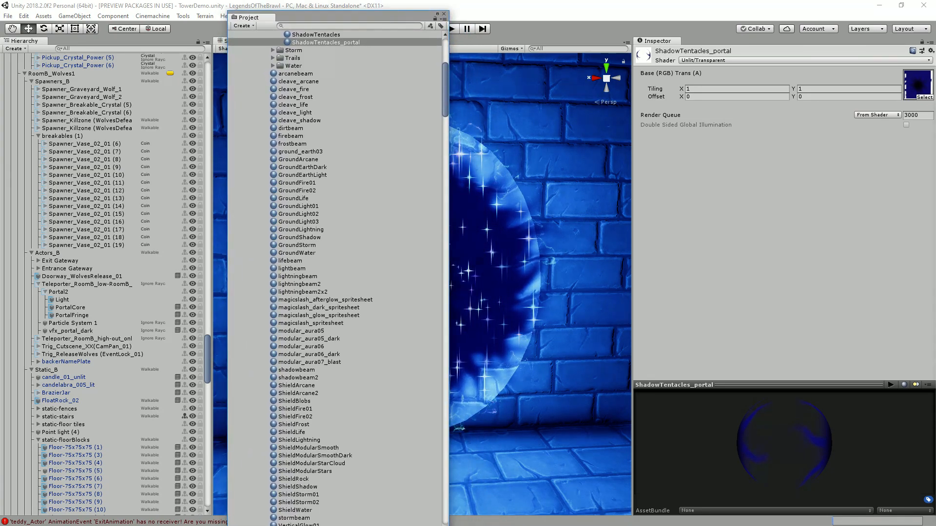
click(71, 331)
scroll(780, 220, down, 9)
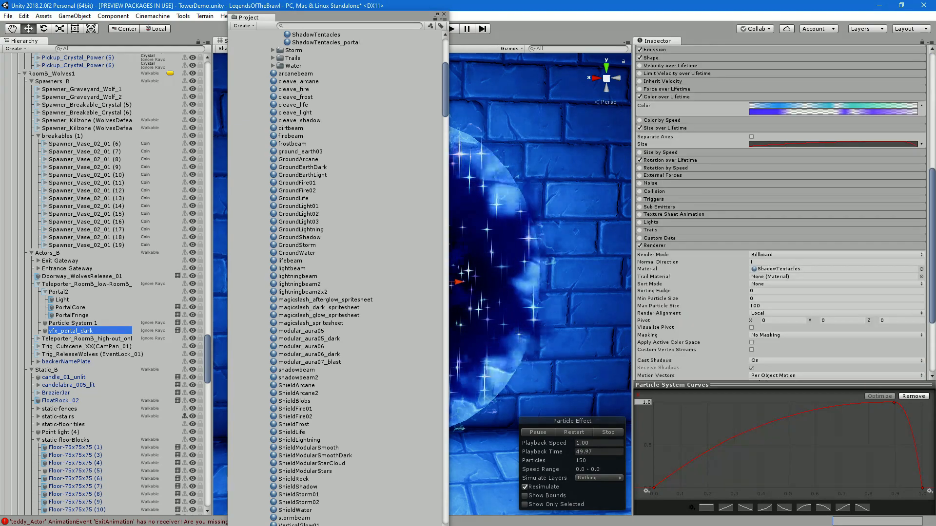
drag(326, 42, 780, 269)
drag(342, 17, 0, 47)
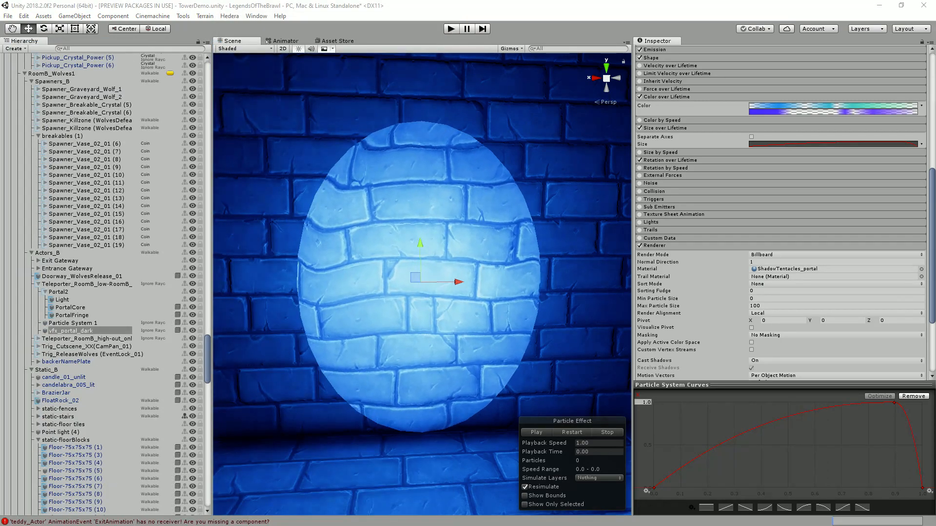
click(536, 432)
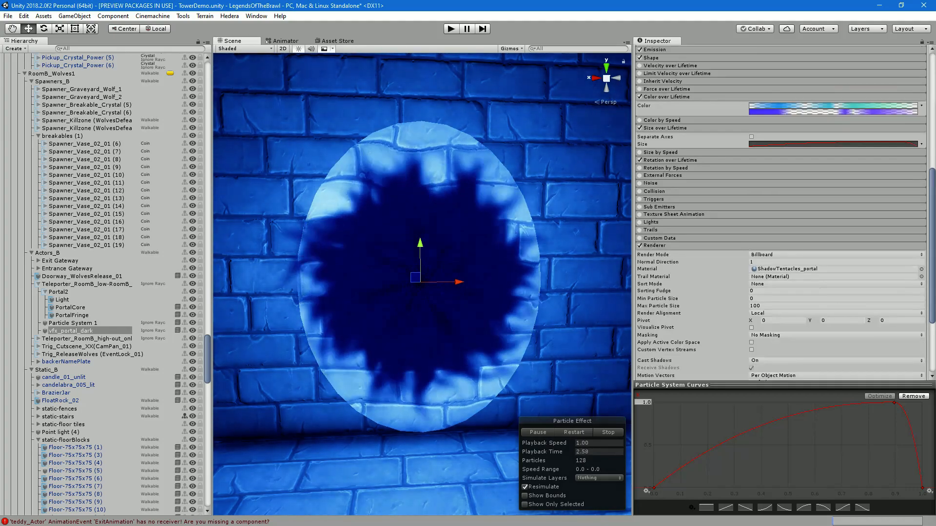
Set the duration of the vfx_portal_dark particle system to 1.00
scroll(780, 214, up, 10)
click(760, 150)
text(1.00)
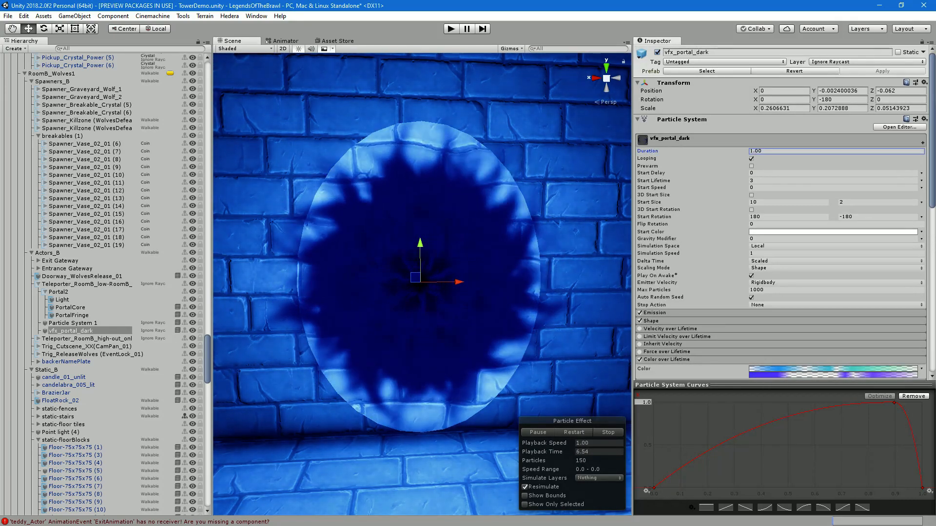
Try a start lifetime of 1 and a simulation speed of 2 on vfx_portal_dark, restoring them to 3 and 1
click(761, 180)
text(1)
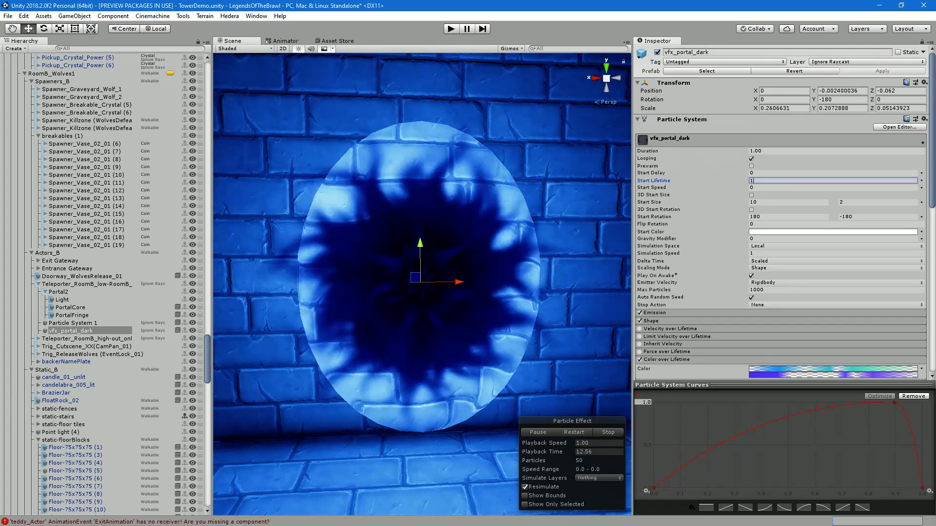
text(5)
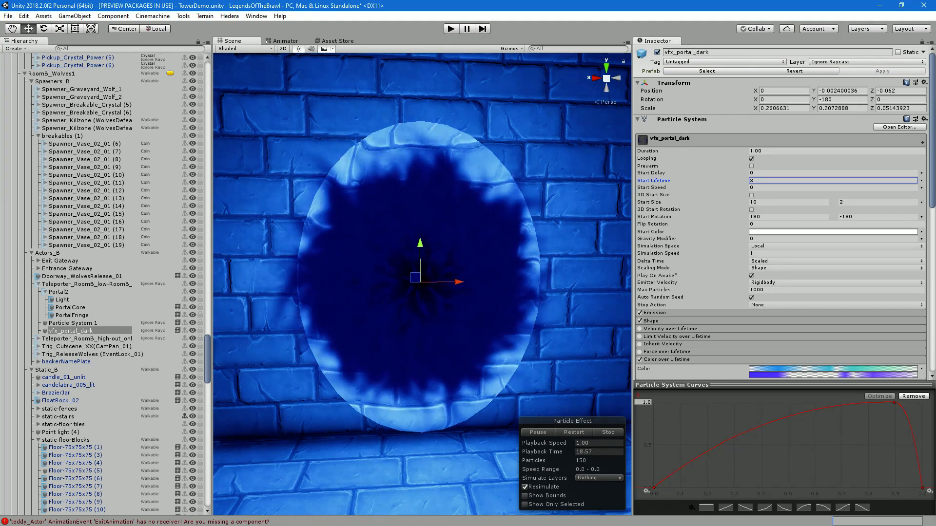
click(780, 253)
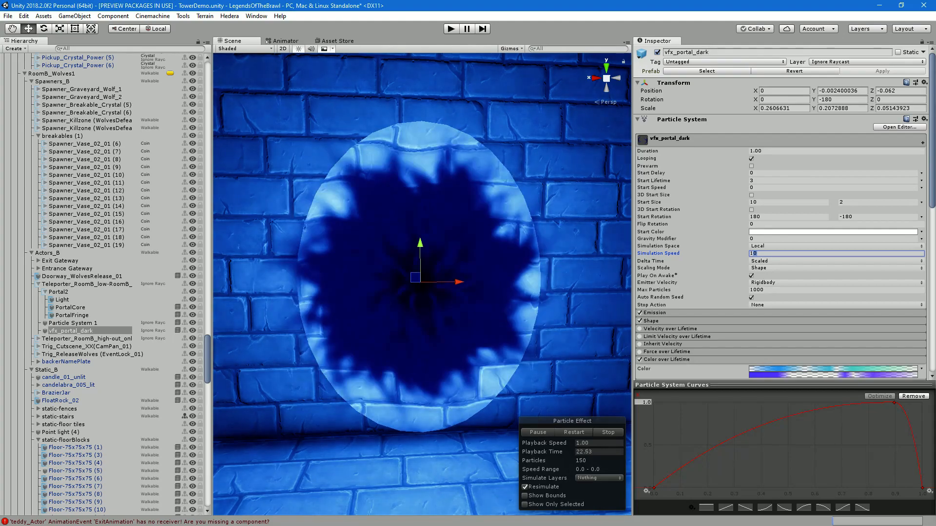
text(2)
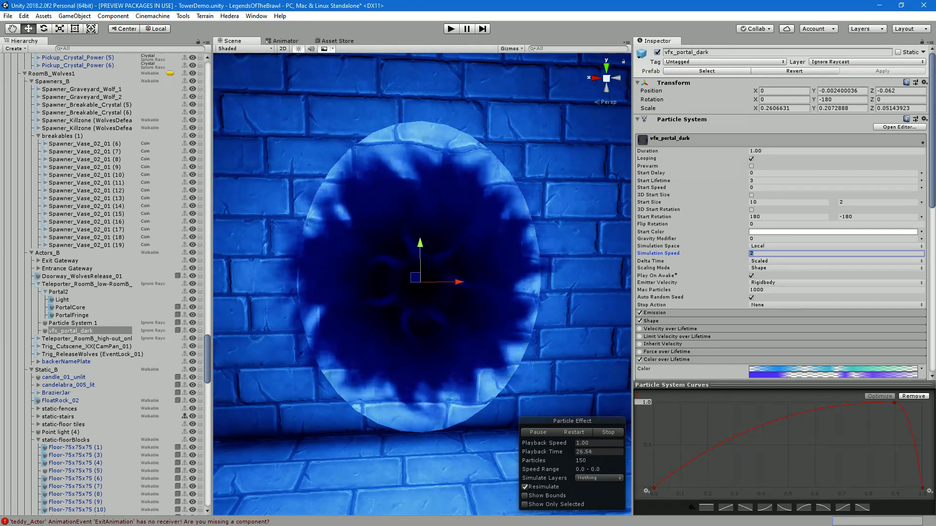
key(Return)
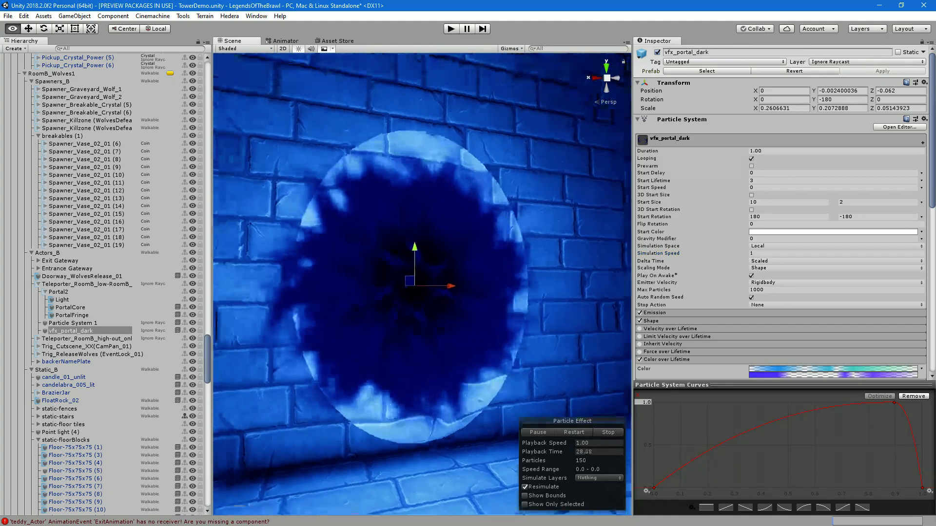
Try the shadowbeam, shadowbeam2, shadow_orb, shadow_cloud and shadow_mothcreature textures as the base texture of ShadowTentacles_portal
mouse_move(419, 283)
alt+mouse_down()
mouse_move(493, 283)
mouse_move(422, 283)
alt+mouse_up()
scroll(780, 214, down, 10)
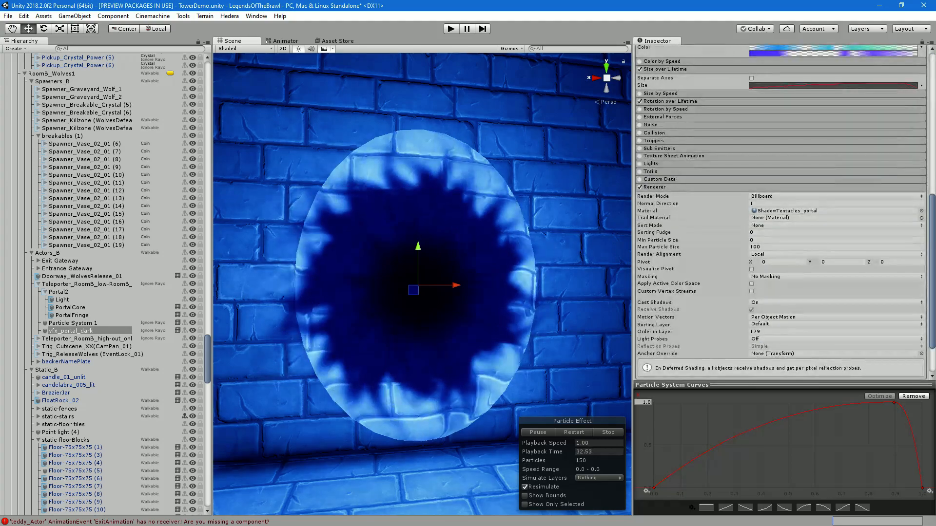
scroll(780, 215, down, 3)
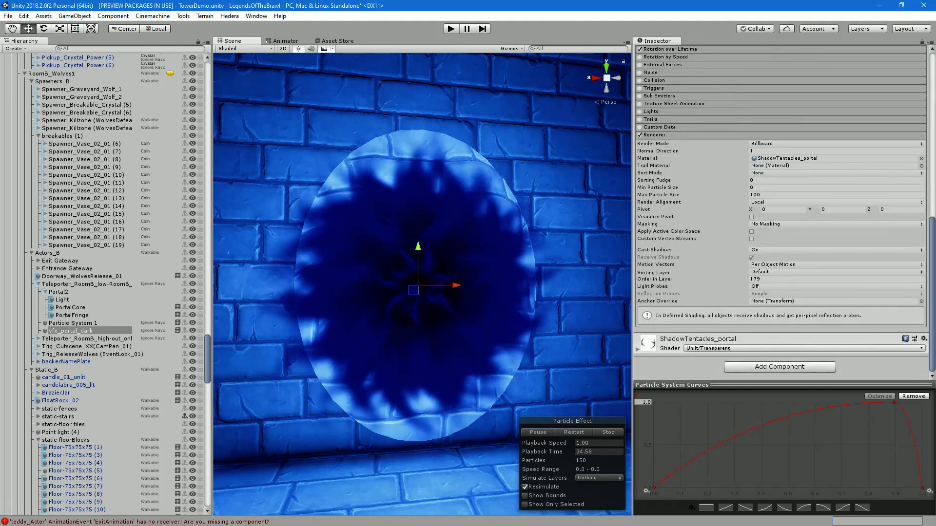
scroll(780, 214, down, 3)
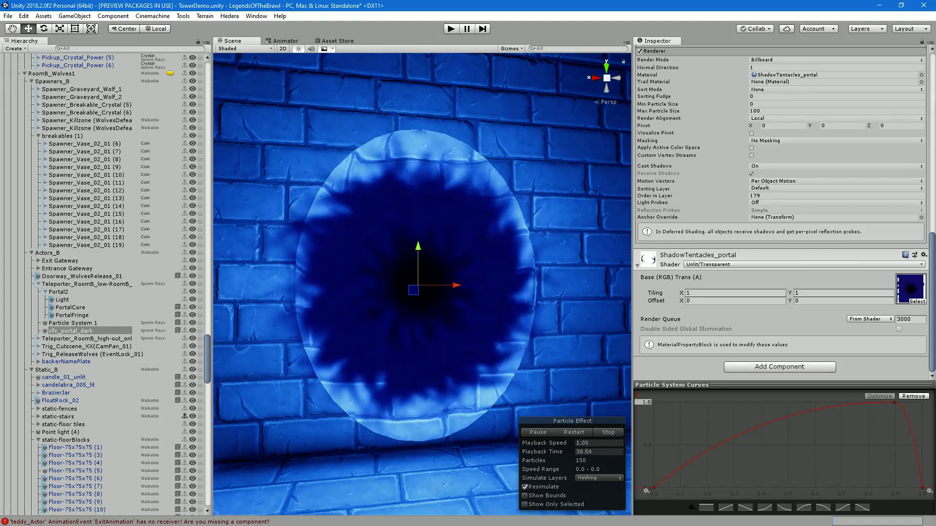
click(917, 301)
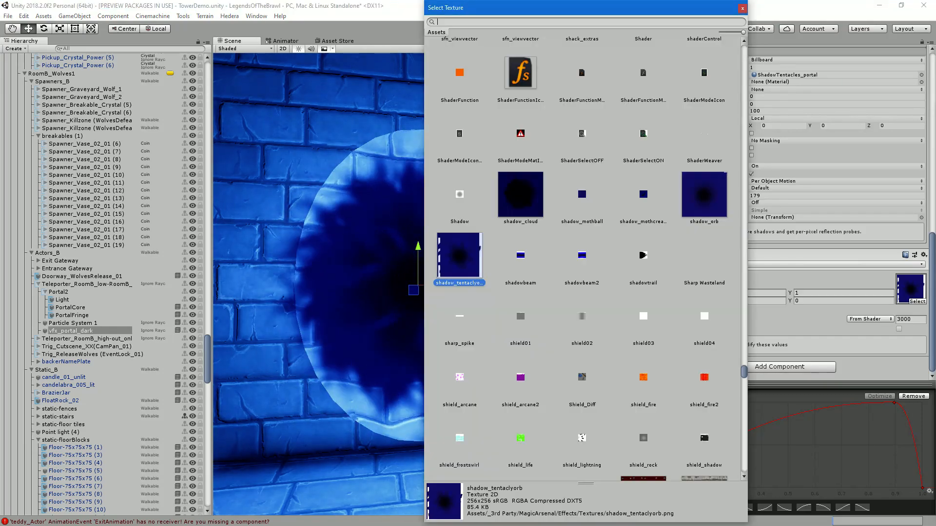
drag(616, 8, 767, 14)
click(668, 261)
click(730, 261)
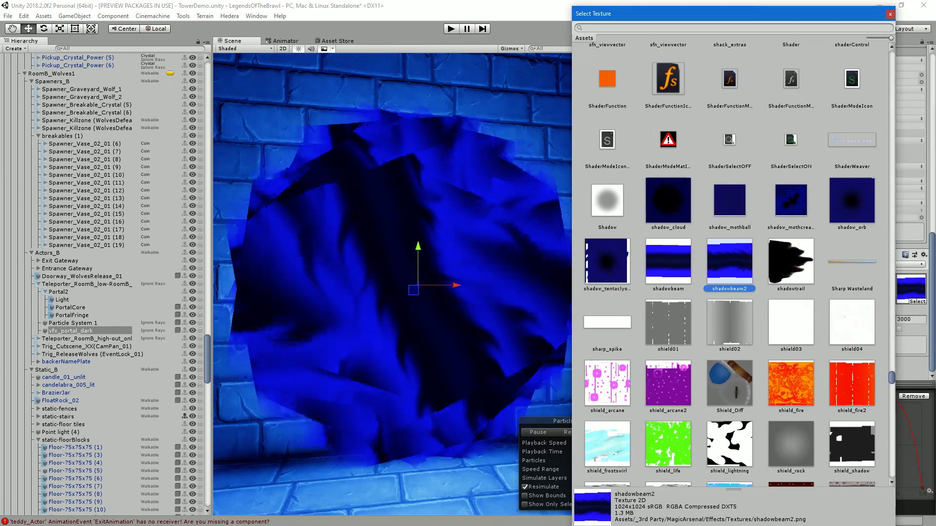
click(852, 201)
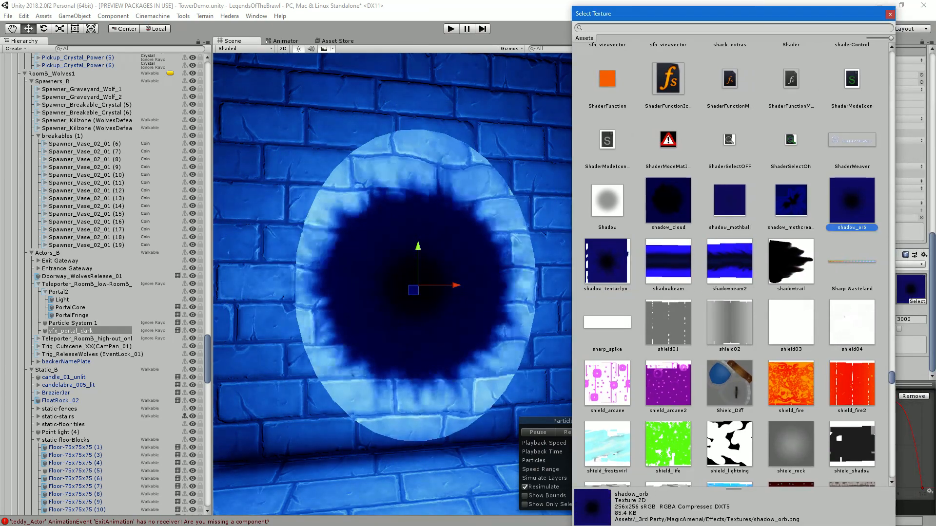
click(668, 201)
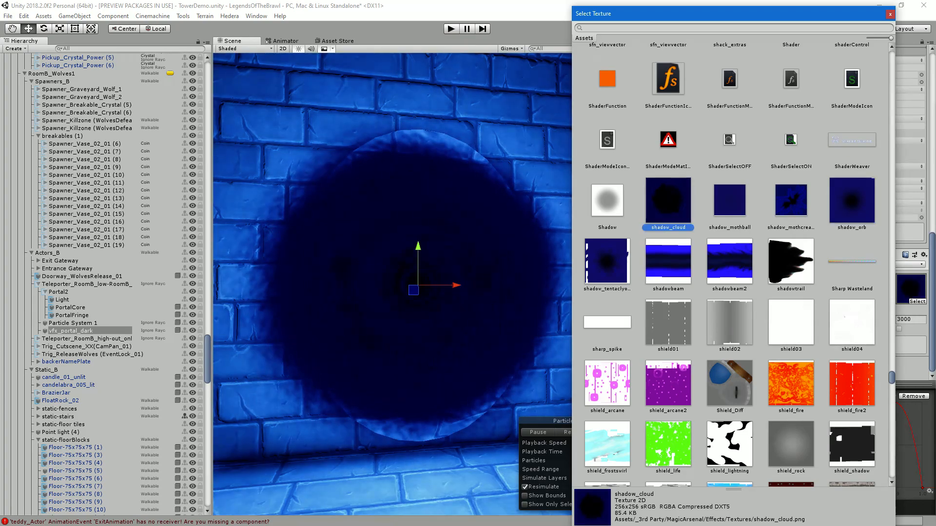
click(791, 201)
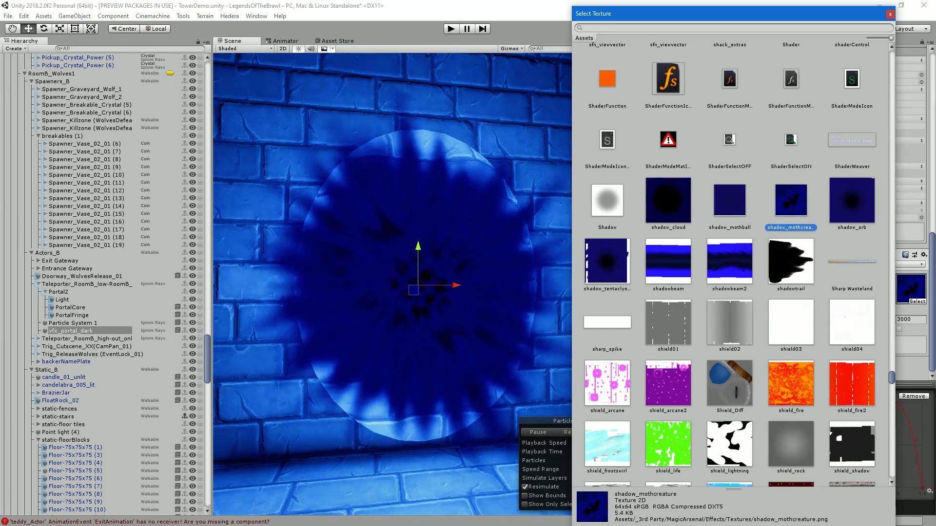
Try the shield_fire, shield_lightning, smoke01, smoke05 and Smoke02_D textures on the ShadowTentacles_portal material
click(791, 384)
click(729, 444)
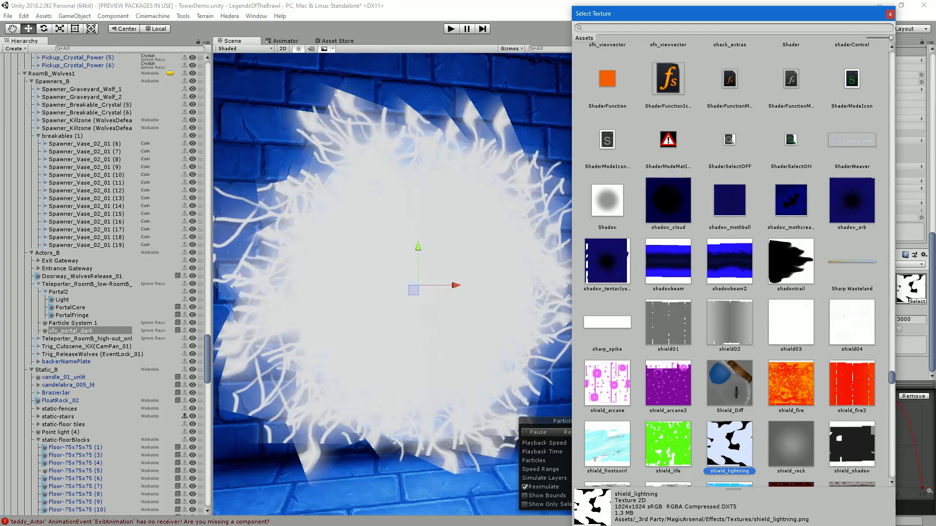
scroll(730, 263, down, 10)
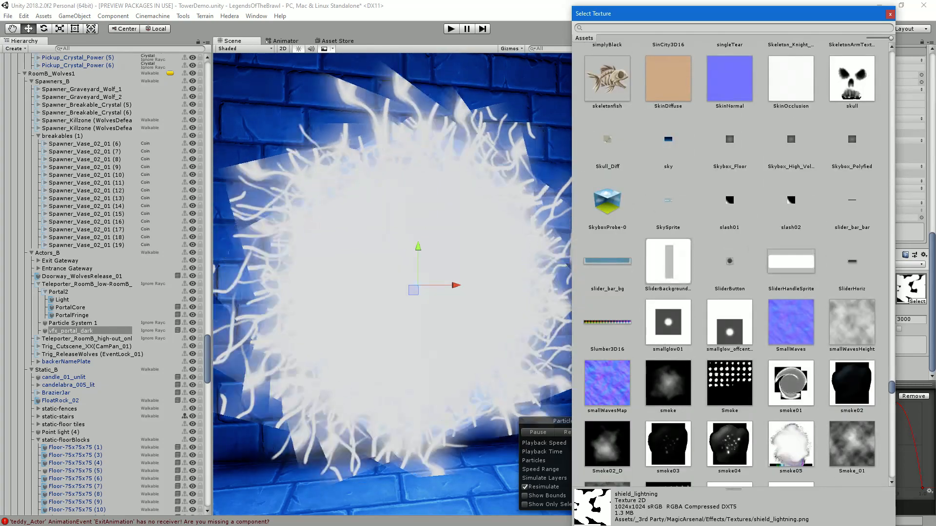
click(791, 384)
scroll(791, 384, down, 2)
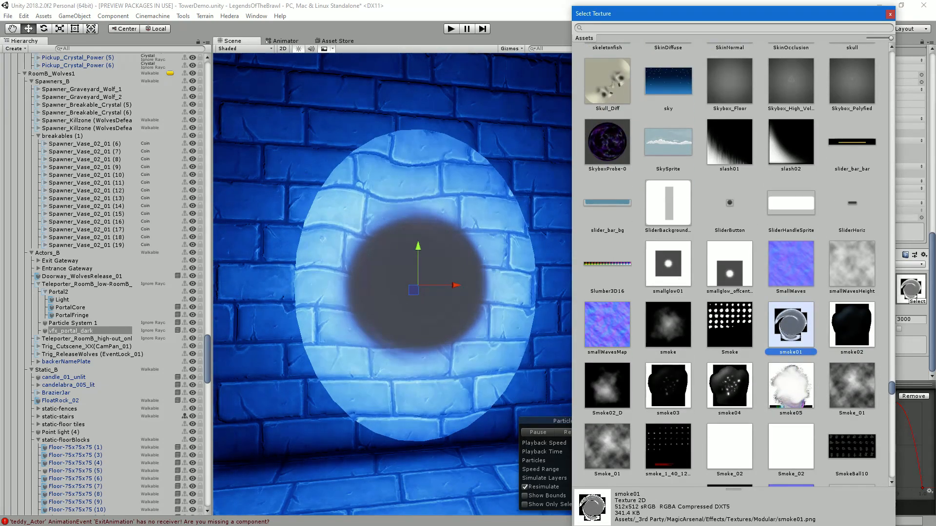
click(790, 385)
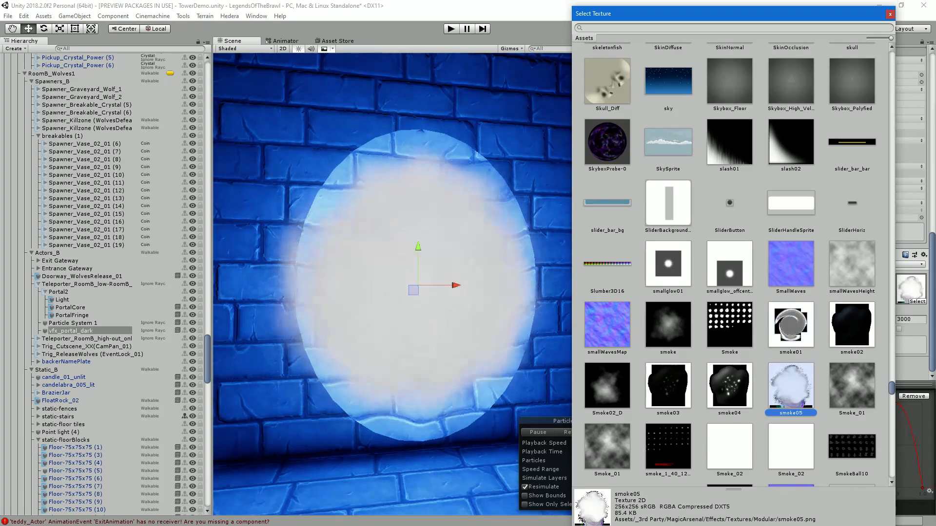
click(608, 385)
scroll(607, 385, down, 6)
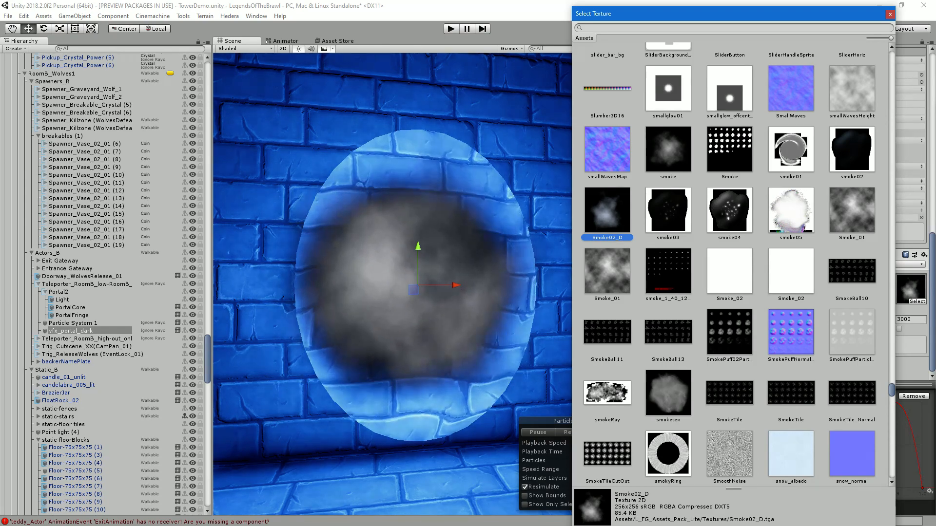
alt+click(390, 303)
alt+drag(390, 302, 356, 302)
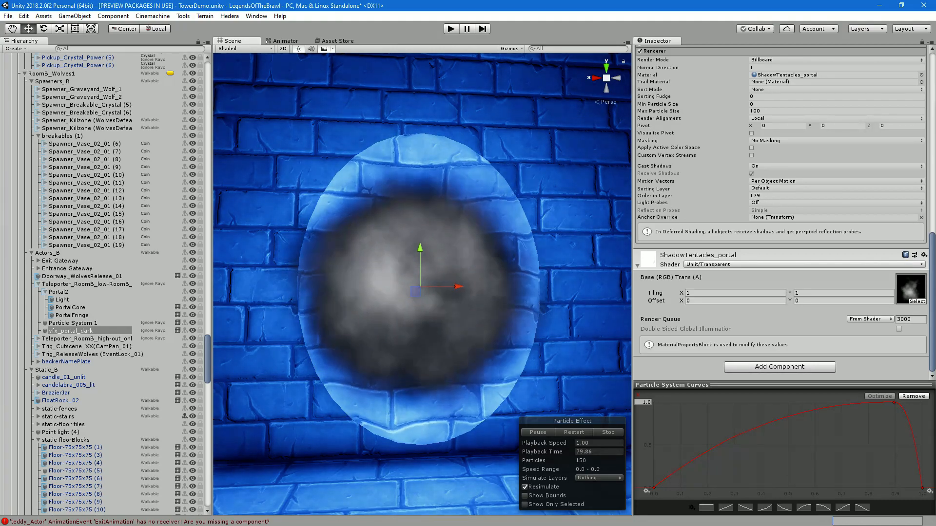
Try the Sparkle_03, Sparkle_01, spike01, spike03 and spike02 textures as the base texture of ShadowTentacles_portal
click(917, 301)
scroll(733, 258, down, 3)
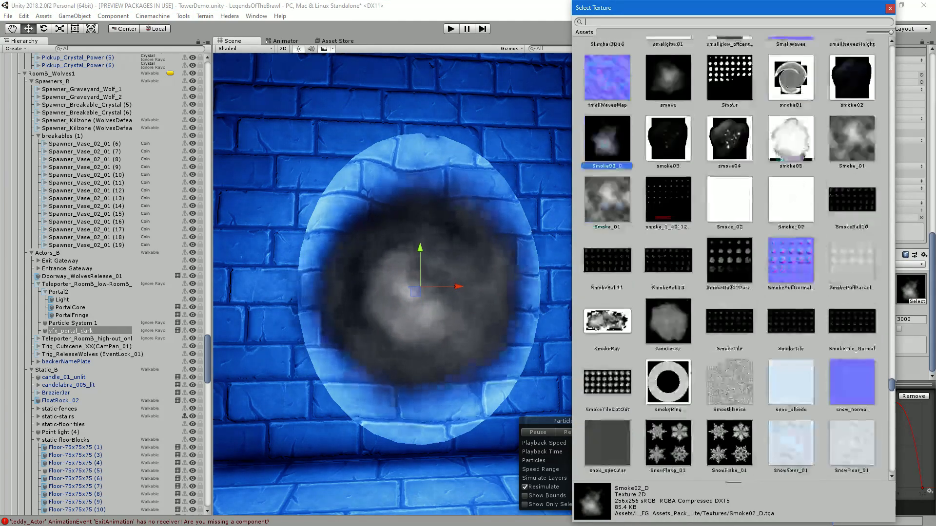
scroll(607, 322, down, 6)
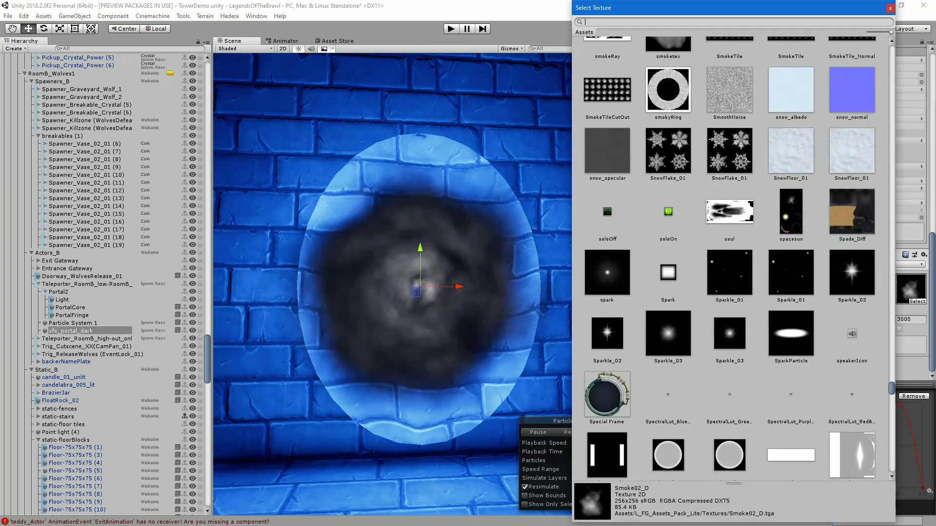
click(730, 334)
click(791, 273)
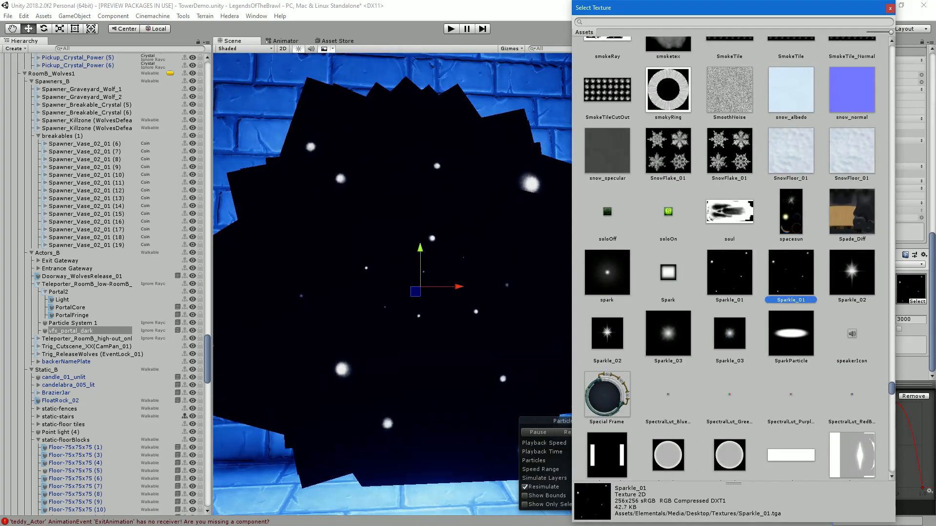
scroll(791, 274, down, 6)
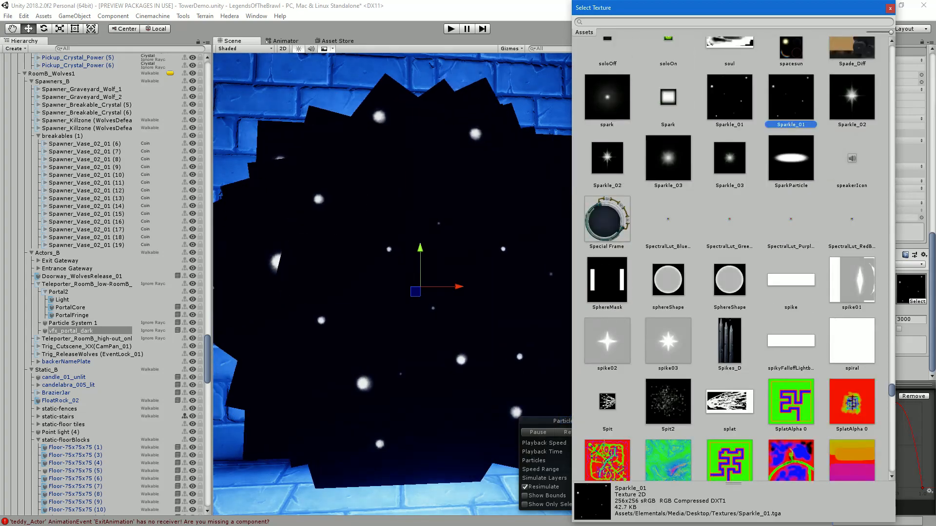
click(851, 280)
click(668, 341)
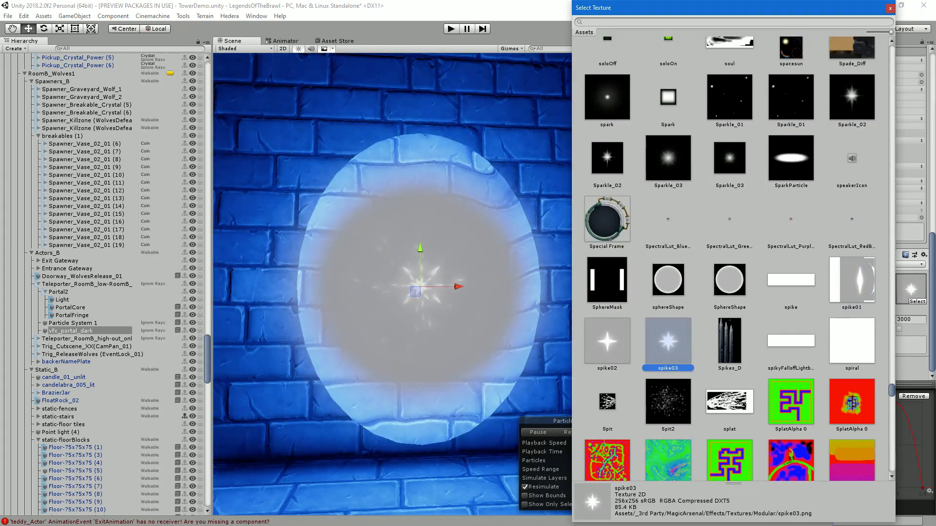
click(607, 341)
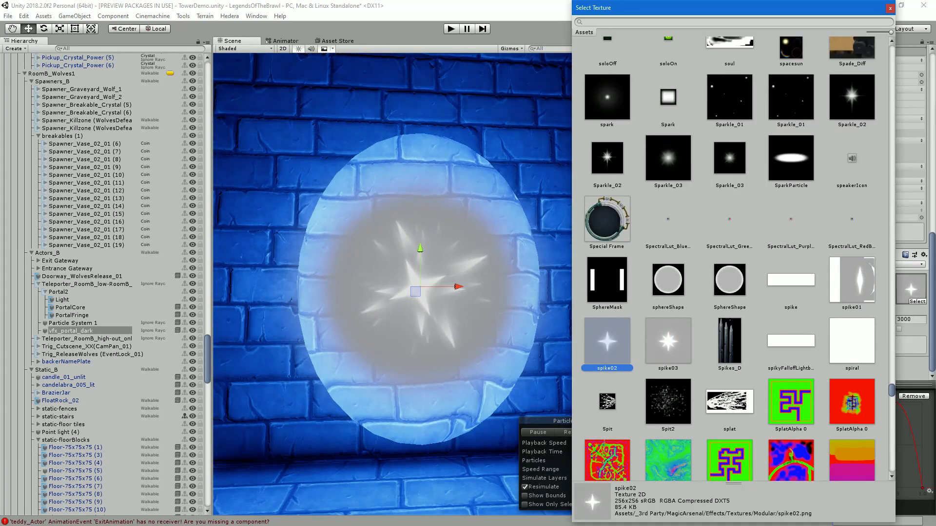
Try two SplatAlpha 0 textures, Spit2 and SquareGradient on the ShadowTentacles_portal material and check the effect in the scene
scroll(731, 258, down, 5)
click(729, 317)
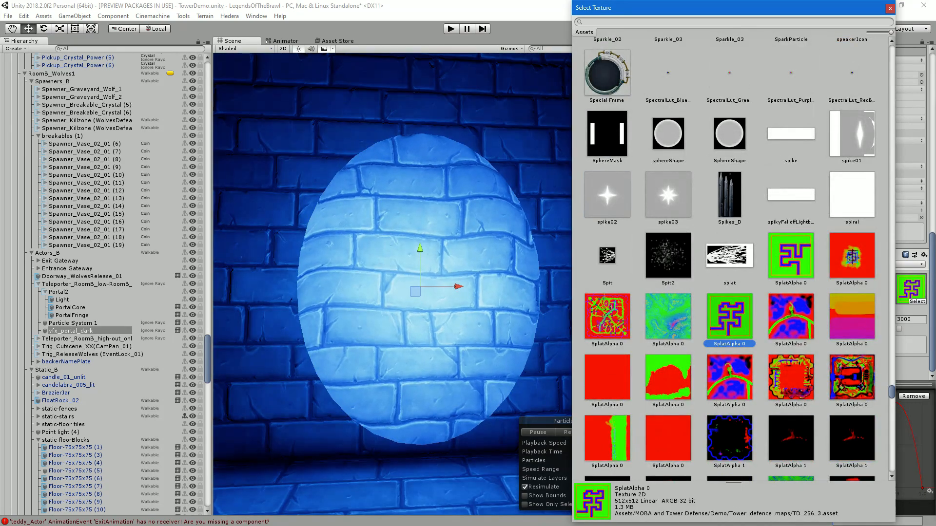
click(667, 317)
scroll(667, 316, down, 4)
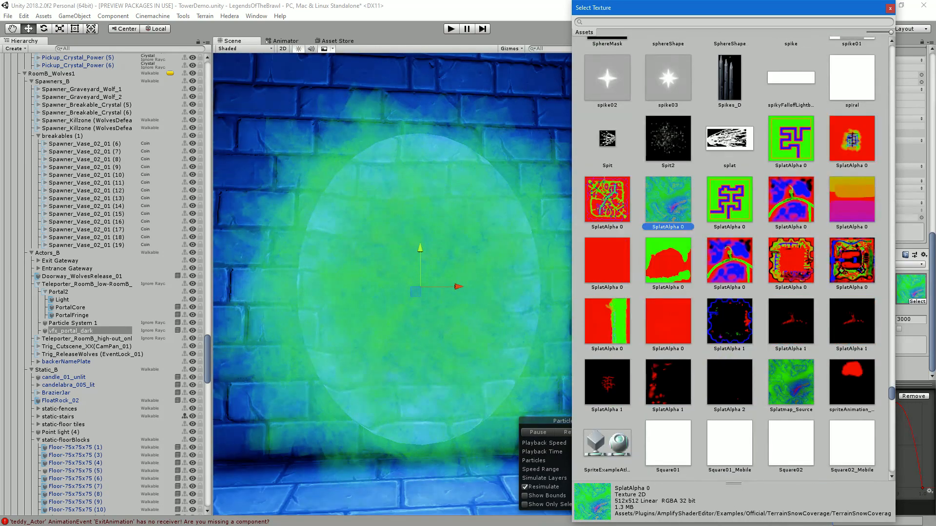
click(667, 139)
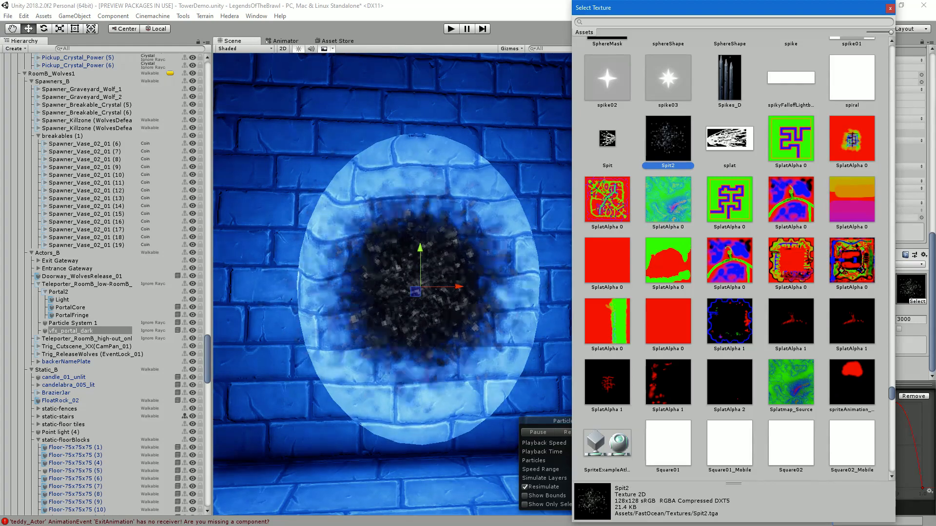
scroll(668, 139, down, 4)
scroll(731, 258, down, 5)
click(791, 241)
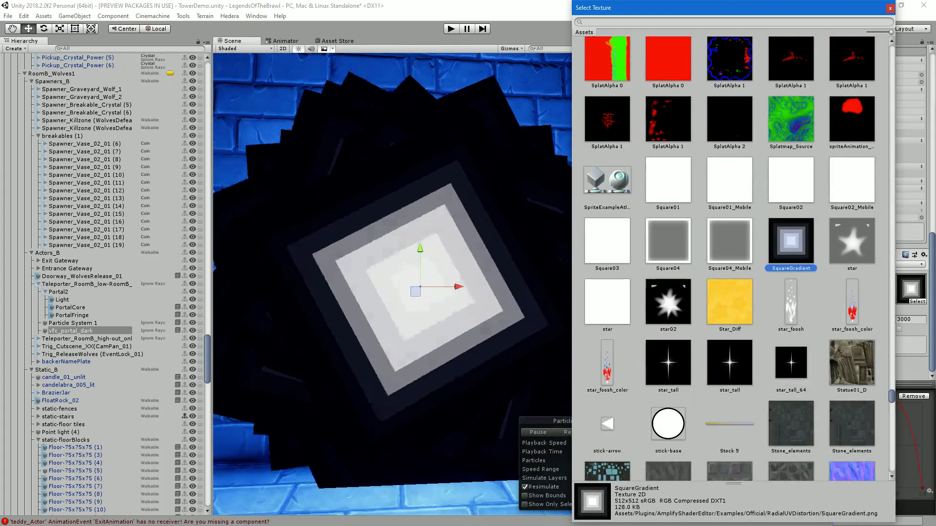
click(890, 8)
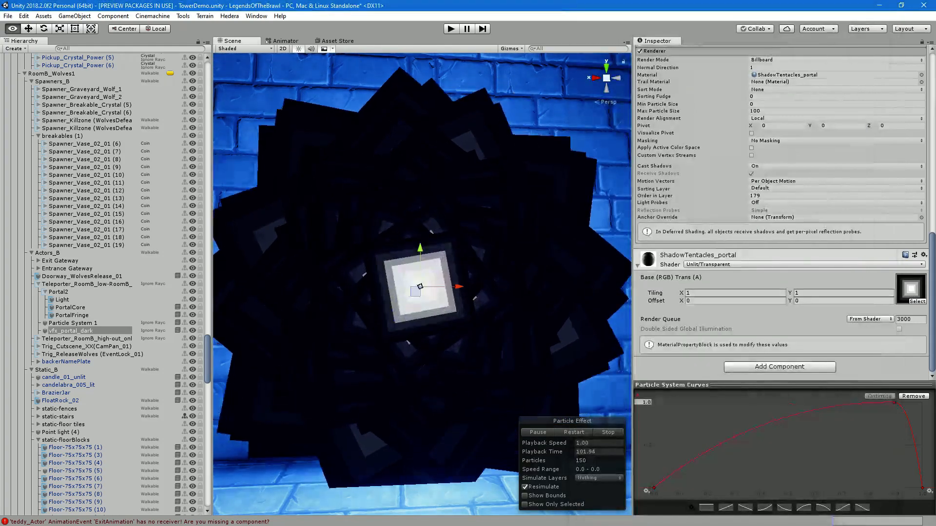
alt+drag(380, 446, 350, 442)
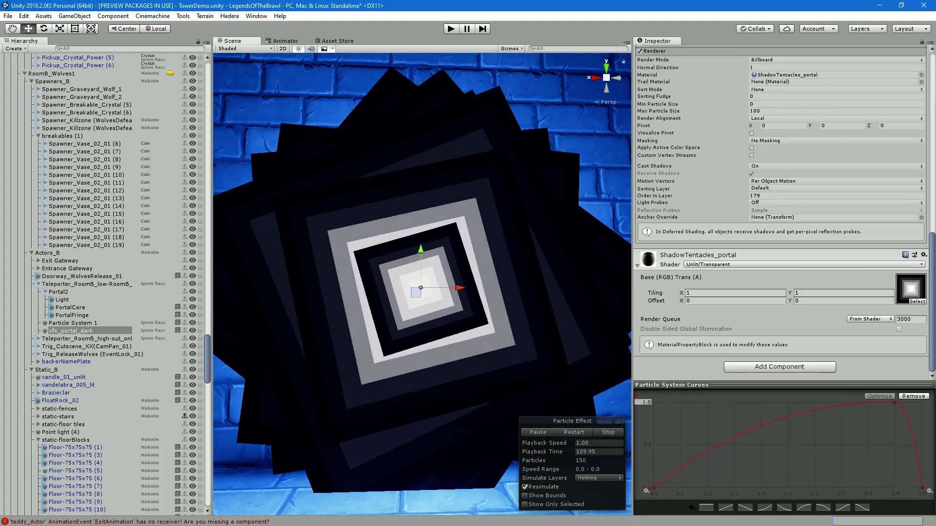
Try the star02 and star_tall textures as the base texture of ShadowTentacles_portal
click(917, 301)
click(668, 317)
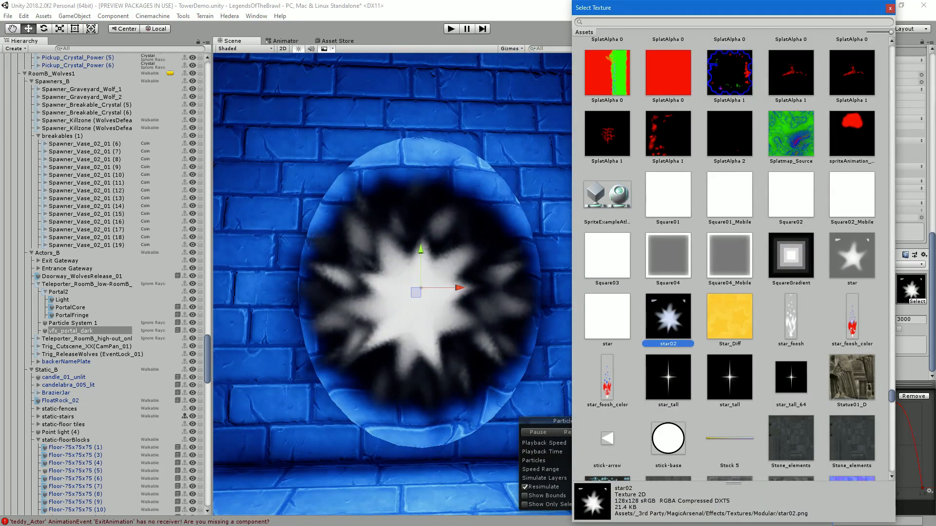
scroll(731, 254, down, 3)
click(668, 261)
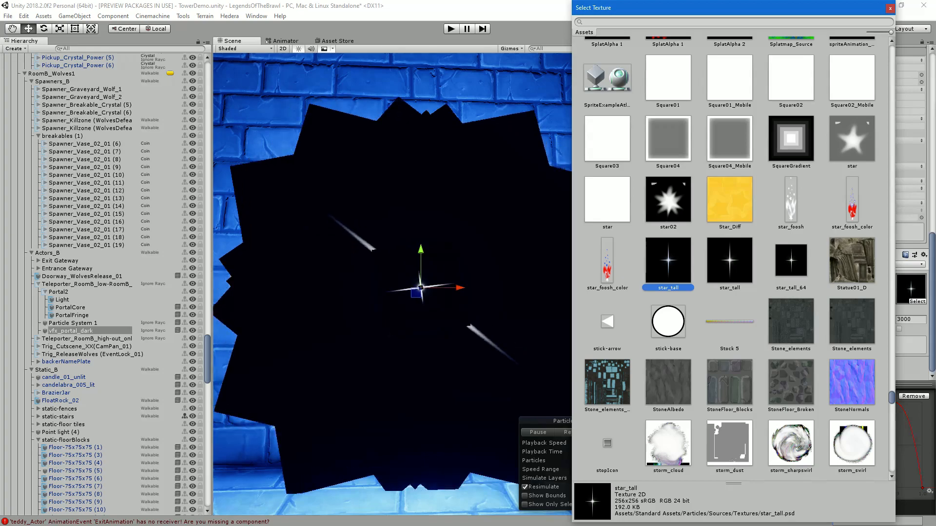
click(890, 8)
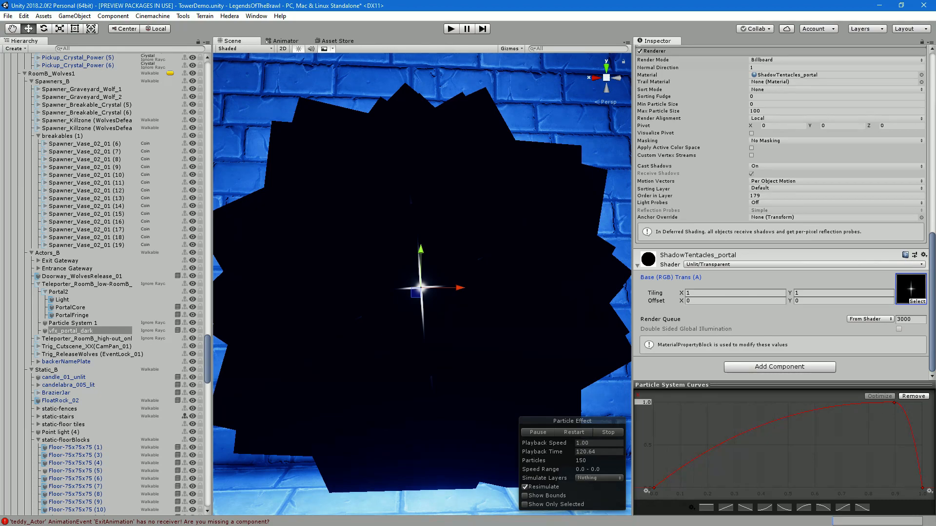
Try the GAP/AlphaBlendedDistortionScroll shader on the ShadowTentacles_portal material
click(740, 265)
mouse_move(741, 264)
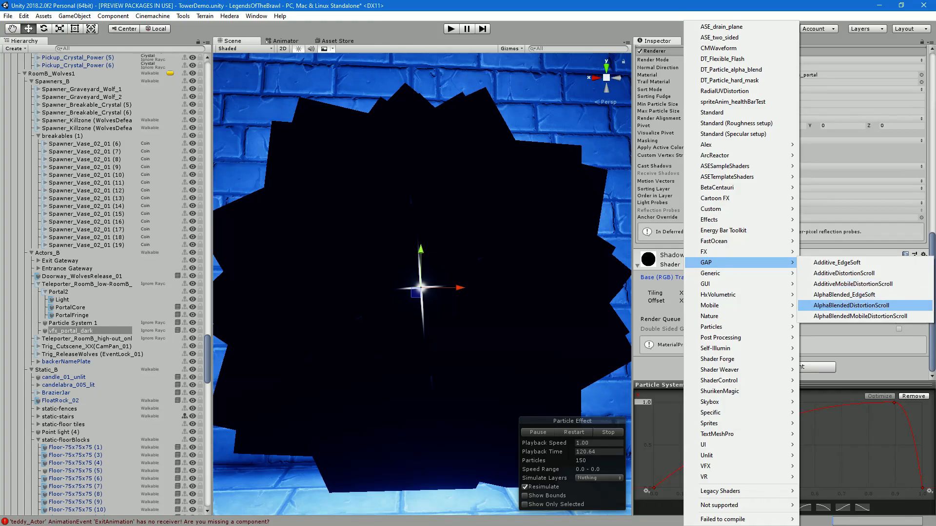
click(851, 305)
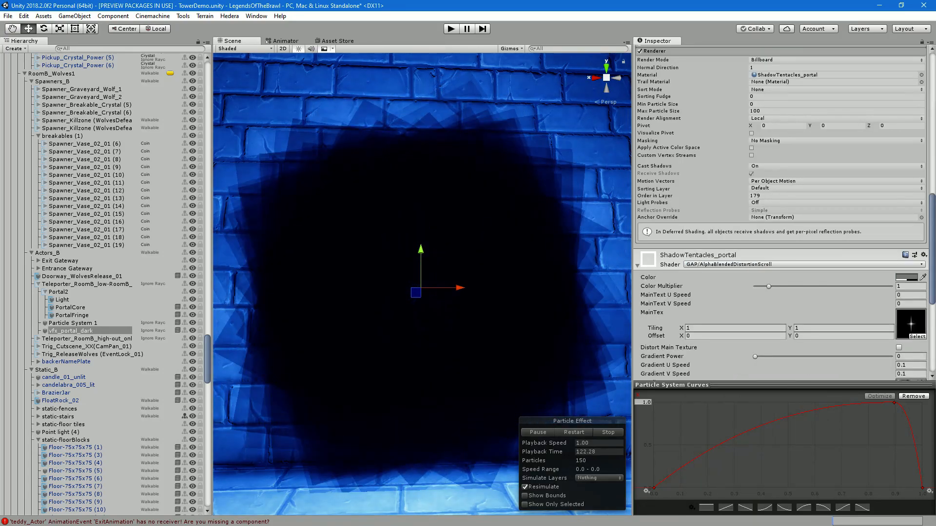
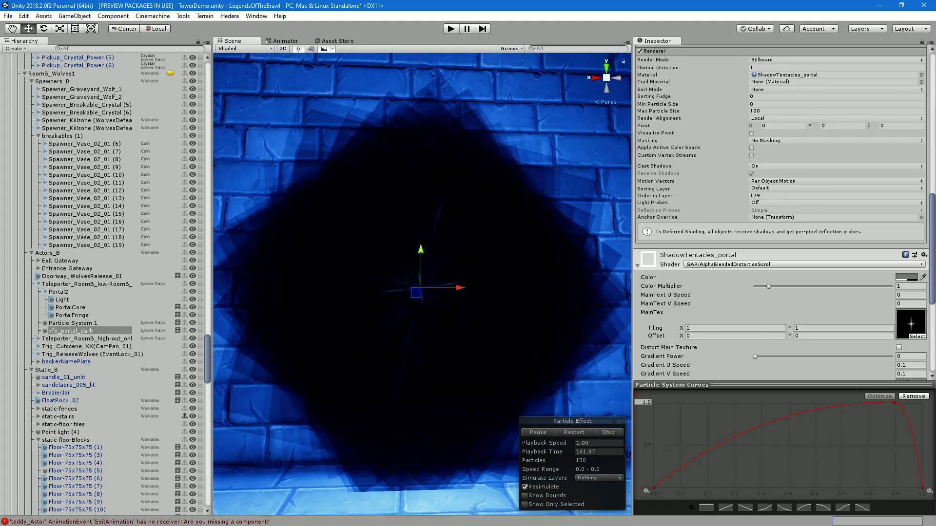
Set the shader of the ShadowTentacles_portal material to Particles/Multiply
click(804, 264)
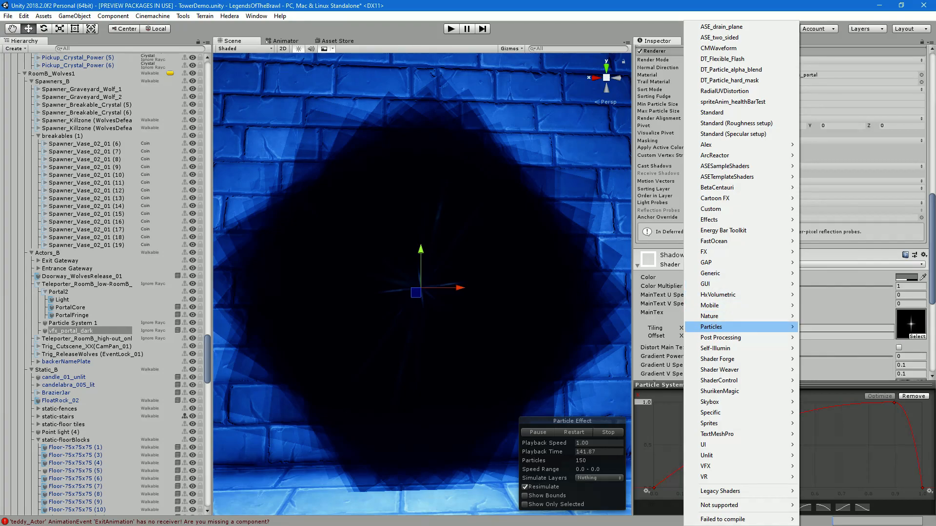
mouse_move(711, 326)
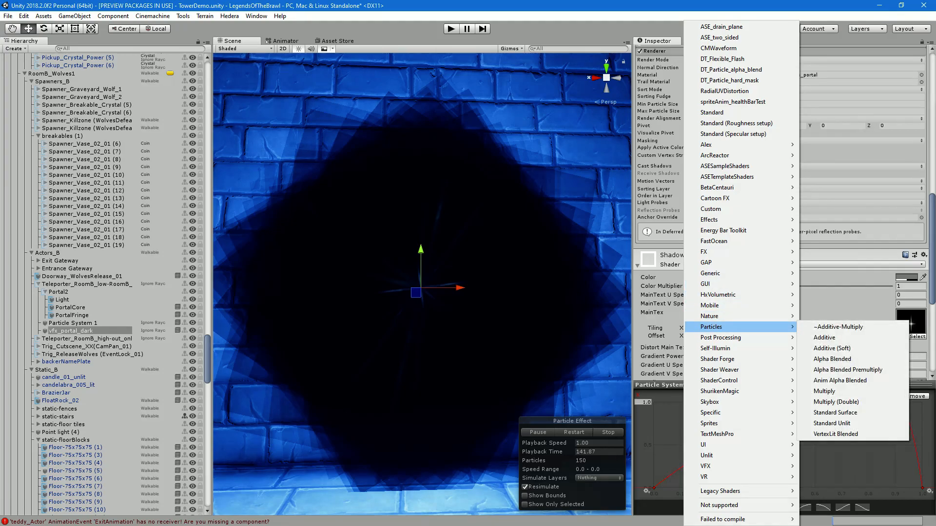
click(829, 390)
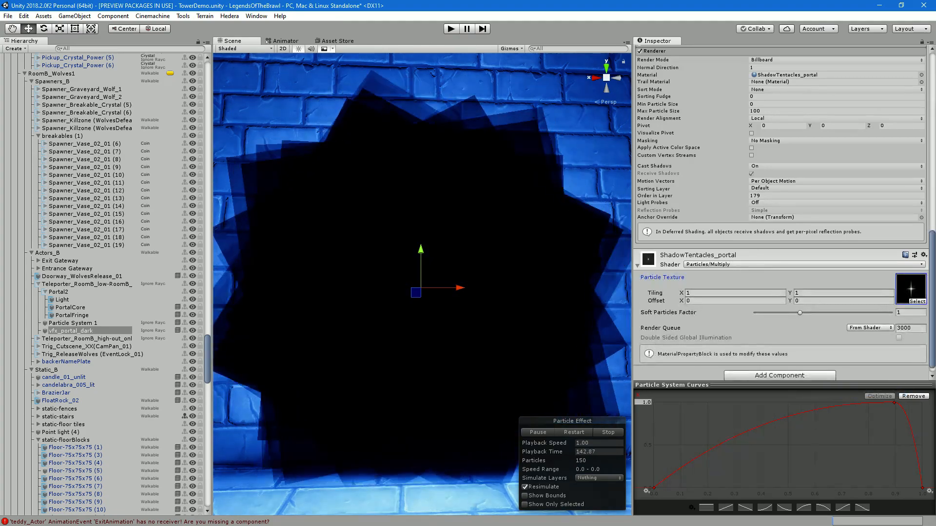
Compare the storm_sharpswirl, storm_swirl and swirl particle textures on ShadowTentacles_portal, returning to storm_sharpswirl
click(917, 301)
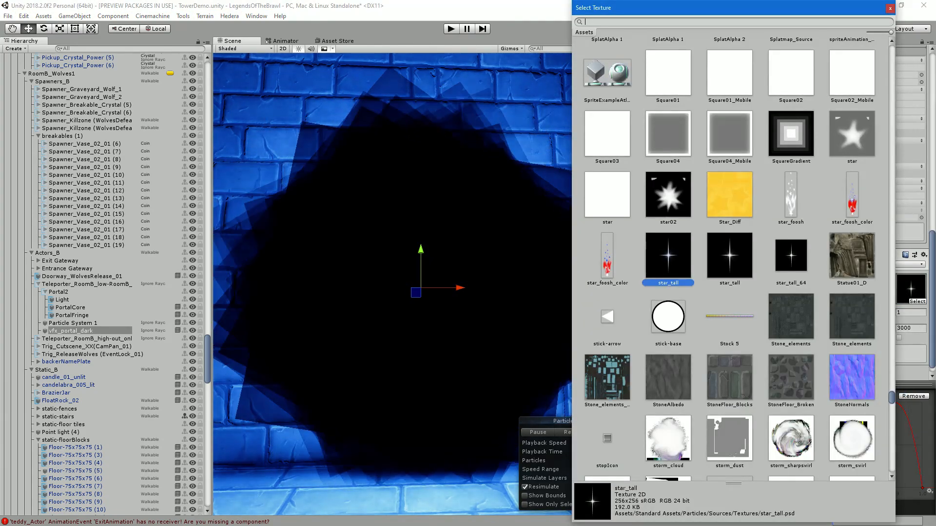
scroll(731, 259, down, 10)
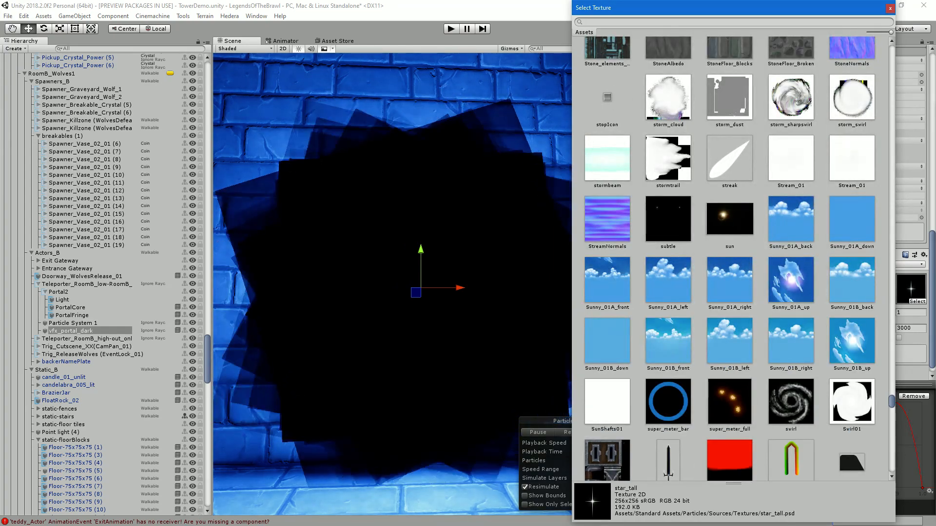
click(791, 97)
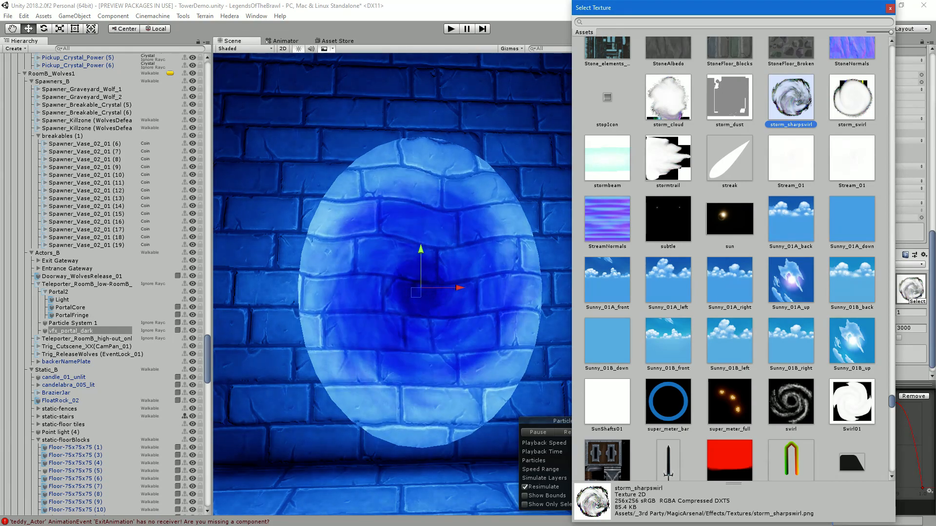
click(851, 97)
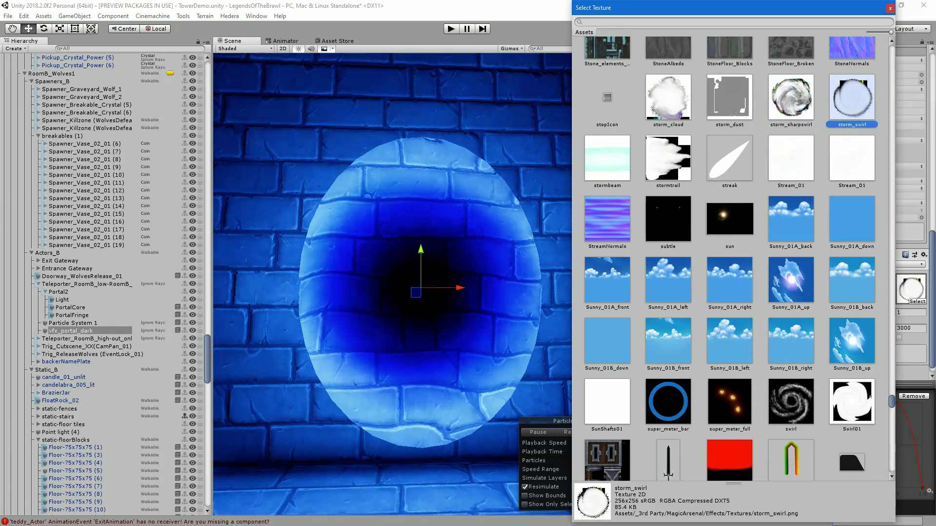
click(790, 98)
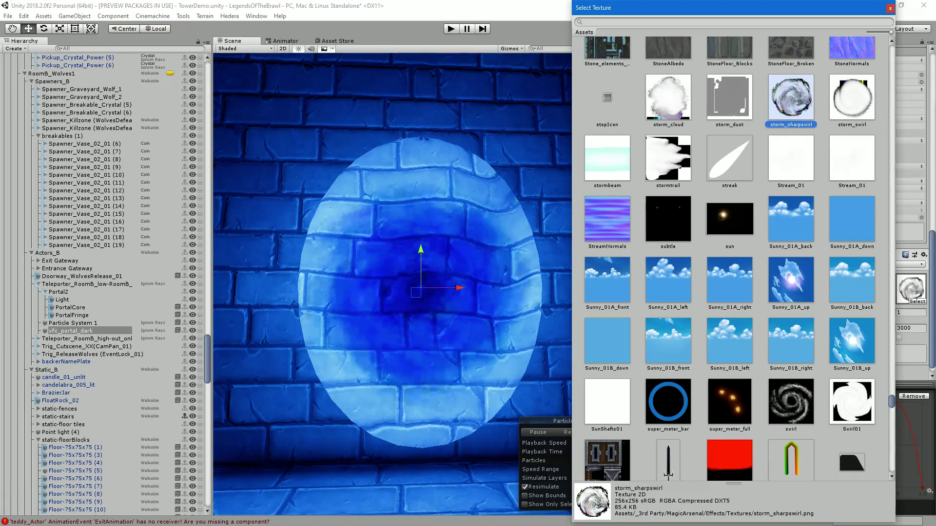
click(790, 402)
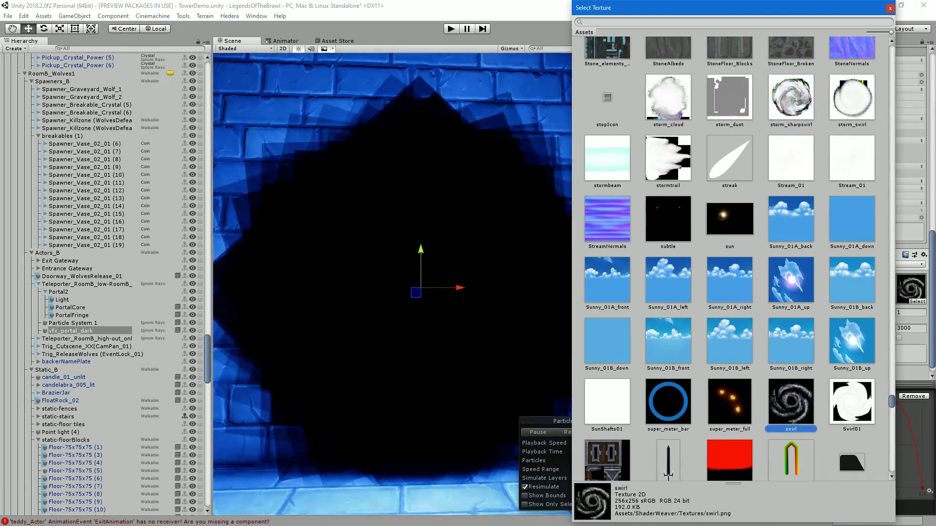
click(790, 97)
Try the ToonCircle01, toony lighting, Touch and tornCrescent textures as the particle texture of the ShadowTentacles_portal material
scroll(730, 258, down, 8)
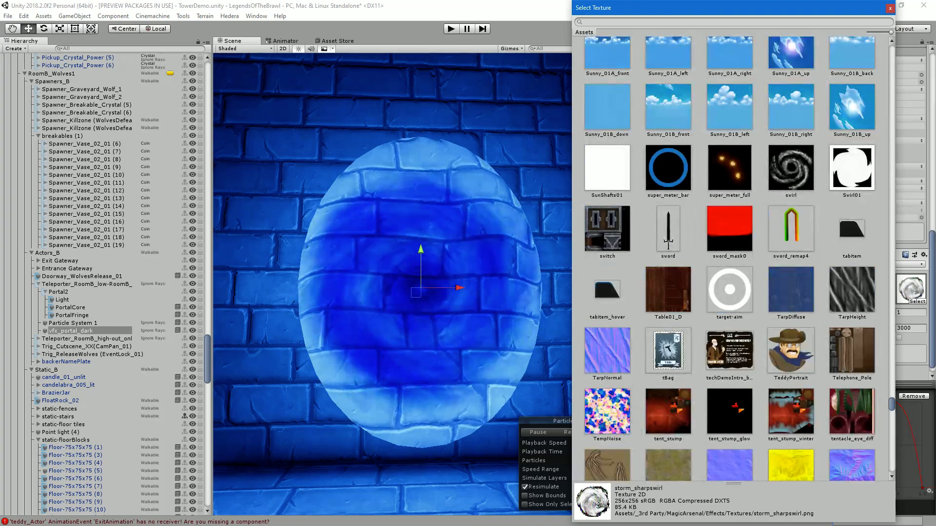
scroll(729, 258, down, 1)
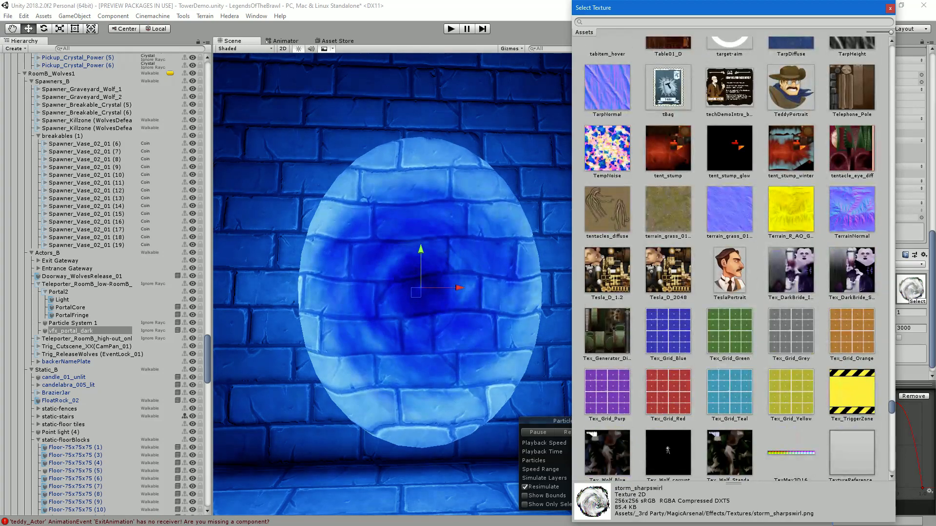
scroll(730, 258, down, 10)
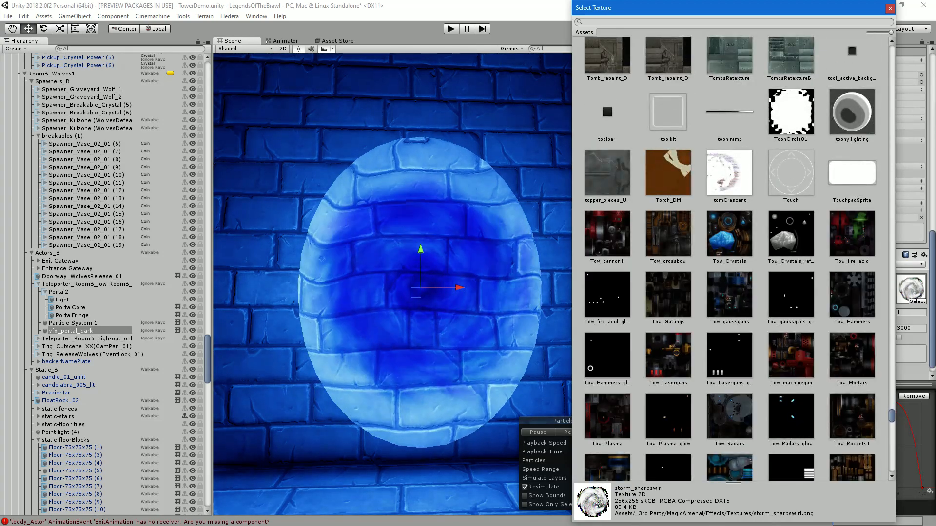
click(791, 112)
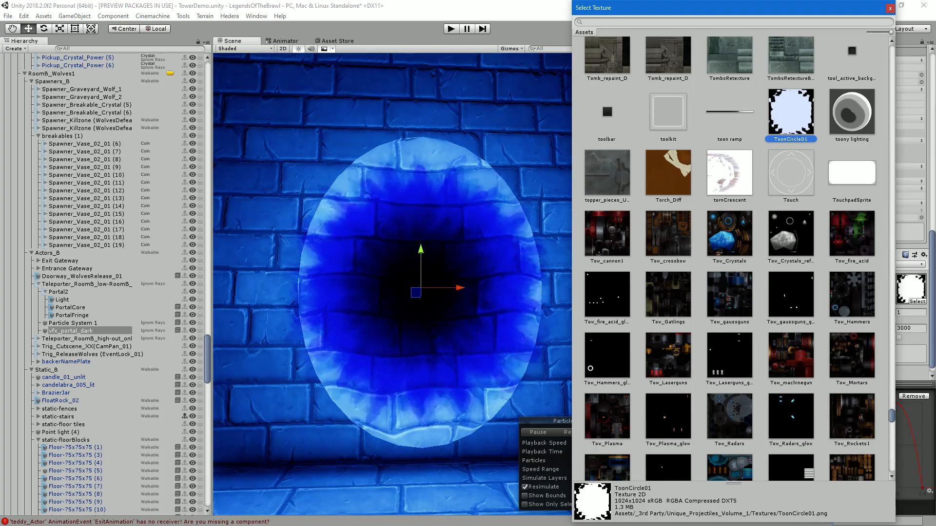
click(852, 112)
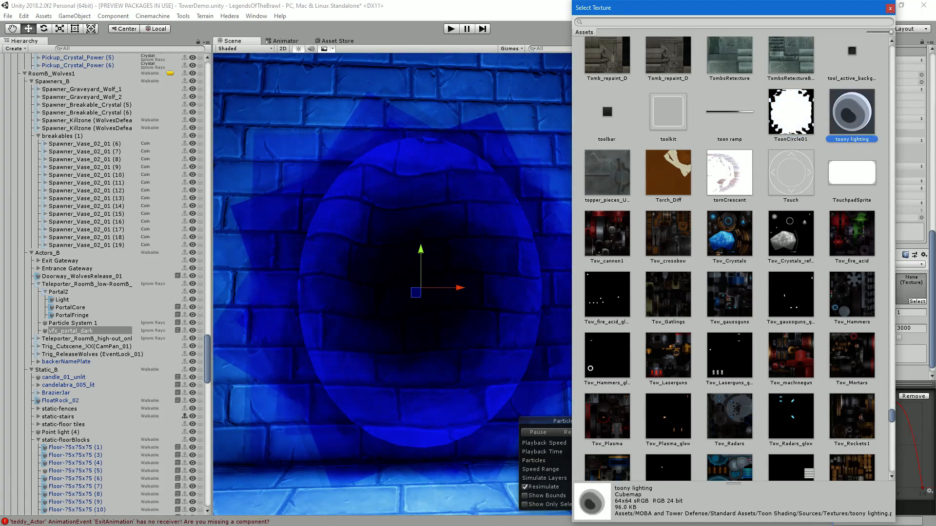
click(791, 173)
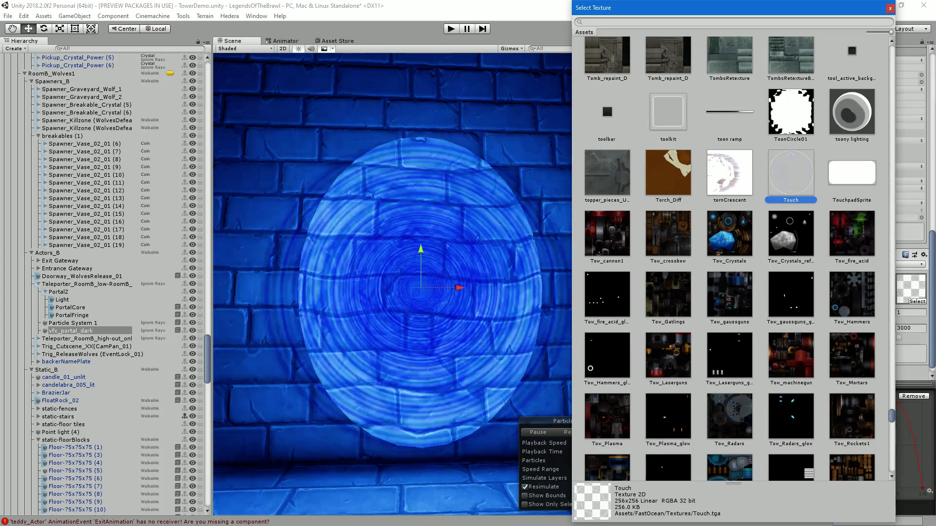
click(729, 173)
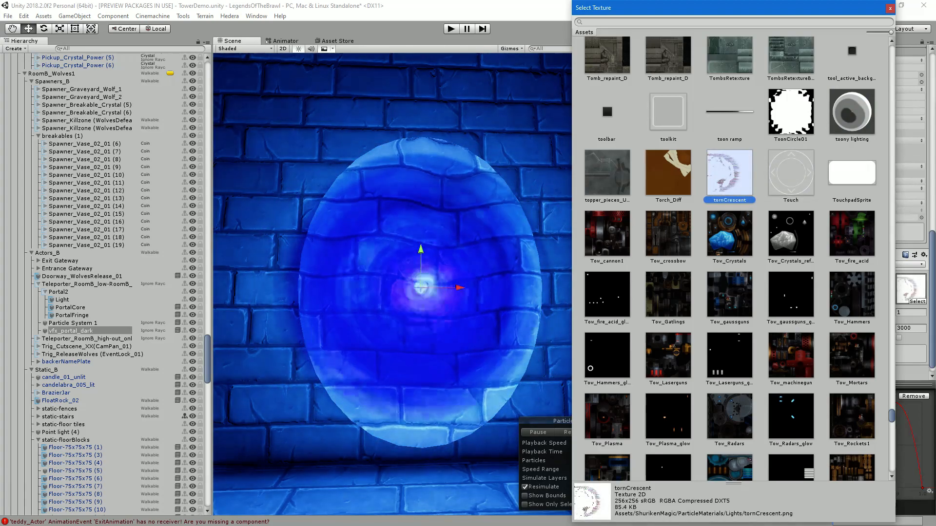
Try the trap3 texture as the particle texture of ShadowTentacles_portal
scroll(729, 258, down, 5)
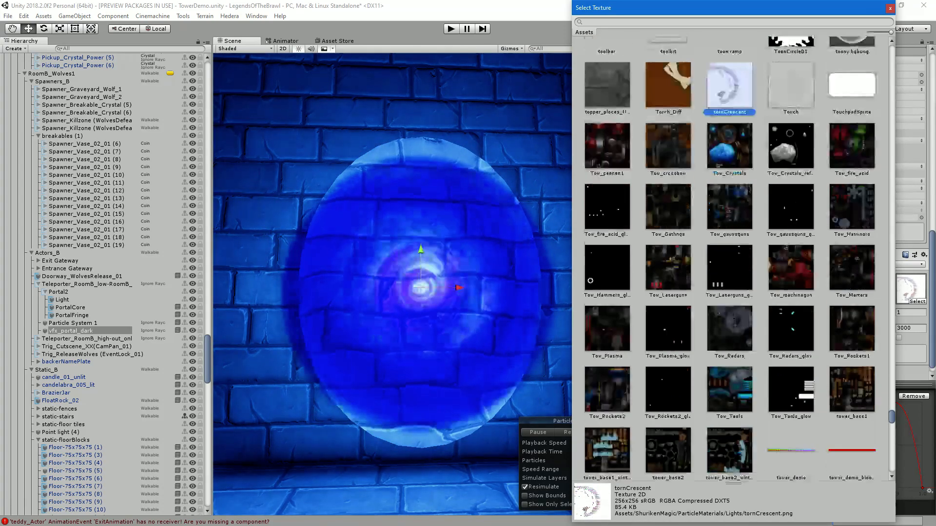
scroll(730, 258, down, 6)
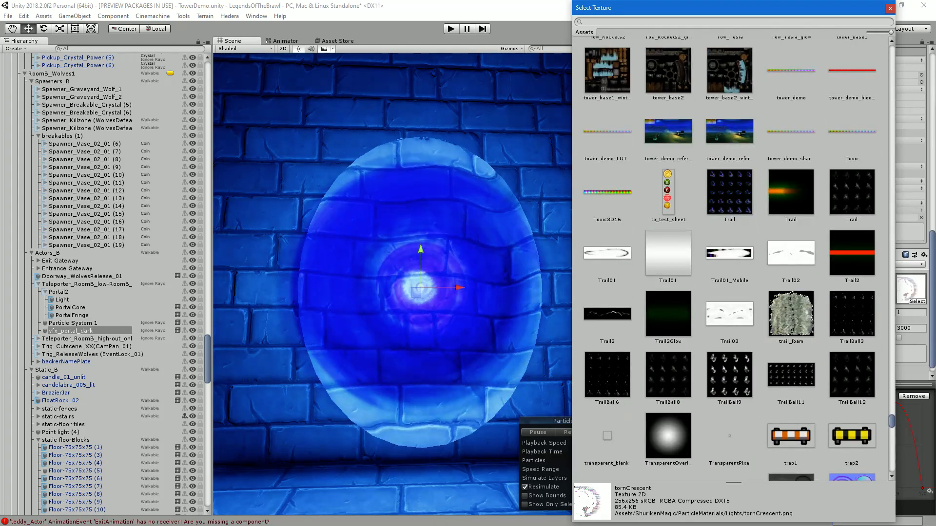
scroll(729, 258, down, 3)
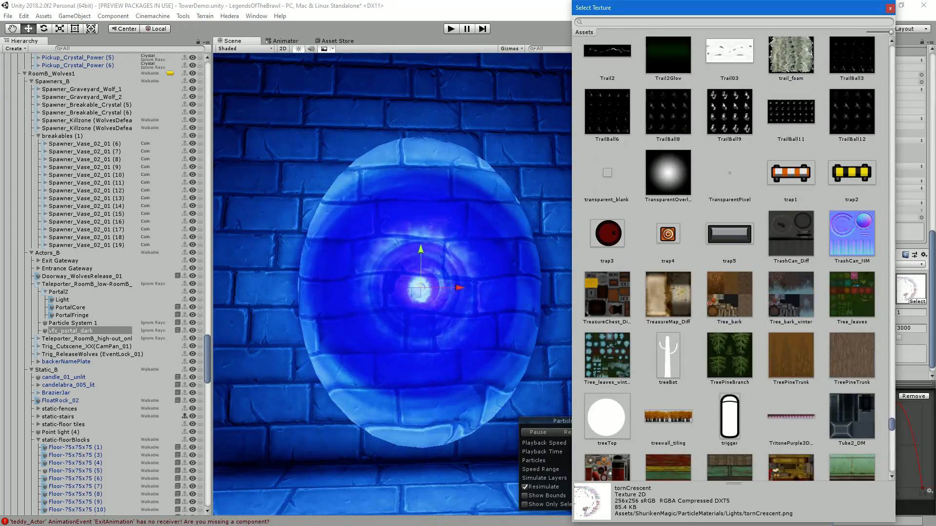
click(608, 233)
Try the twirl02, twirl05, twirl07, twirl08, twirl09 and twirlycloud textures on the ShadowTentacles_portal material
scroll(730, 258, down, 10)
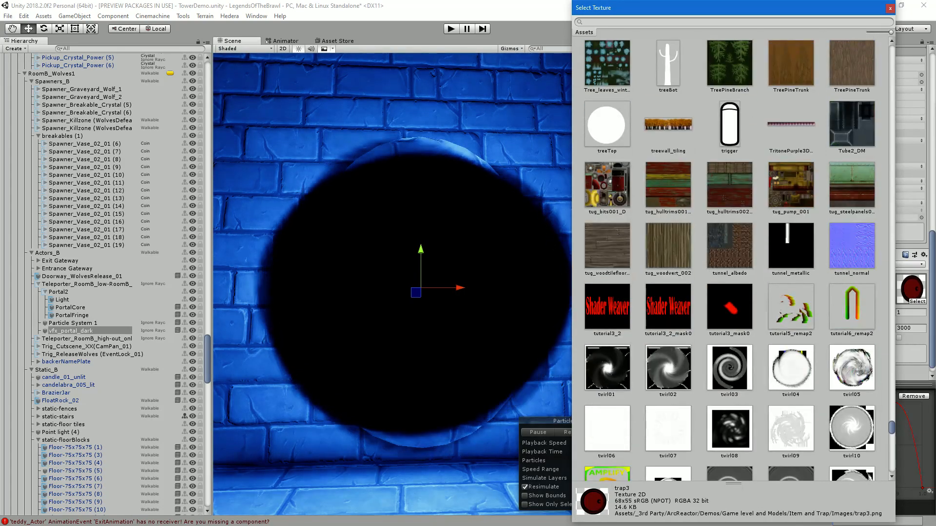
click(729, 222)
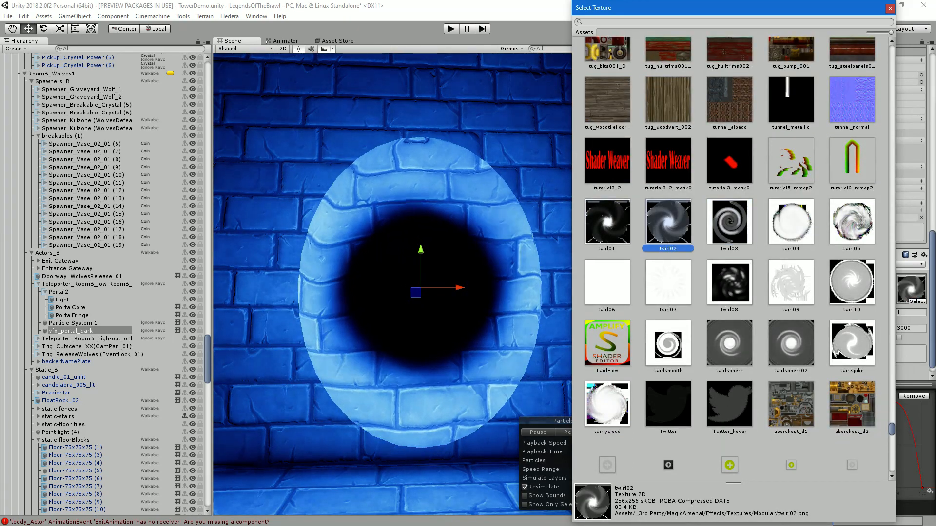
click(791, 222)
click(851, 222)
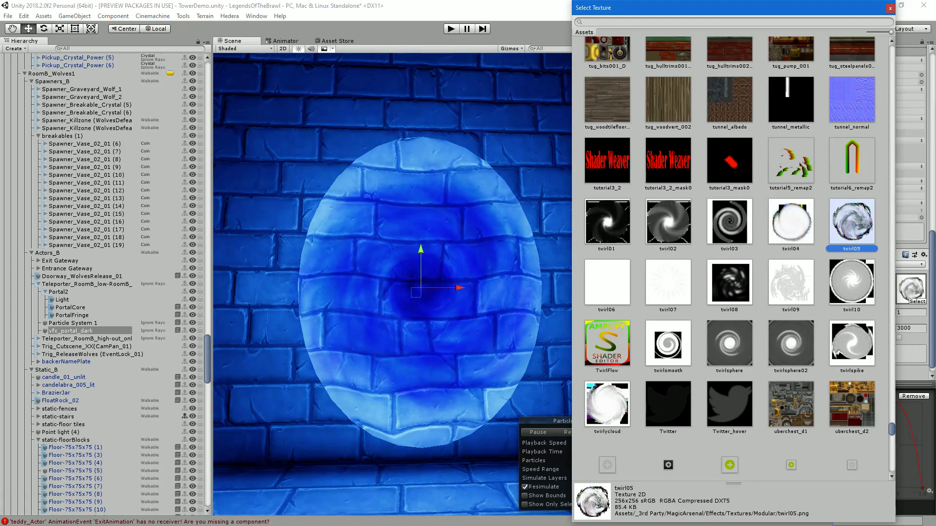
click(852, 283)
click(791, 283)
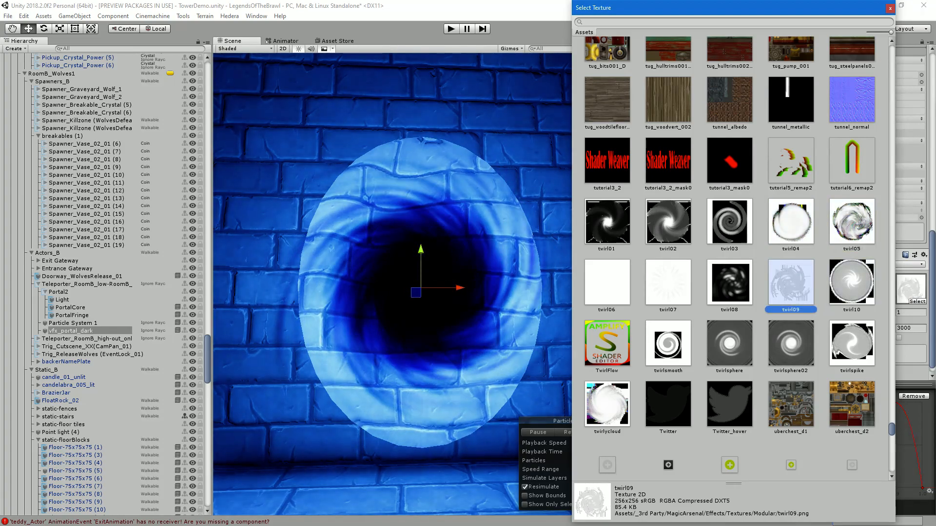
click(729, 282)
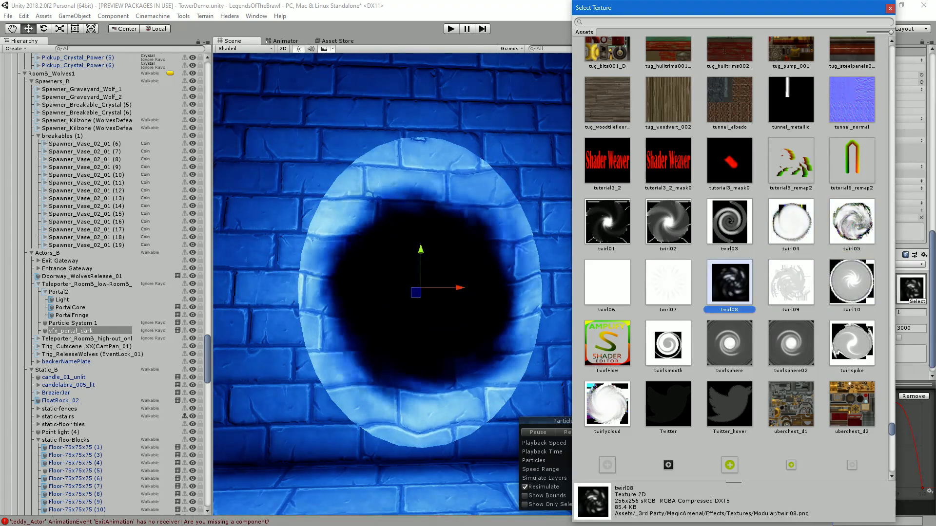
click(668, 283)
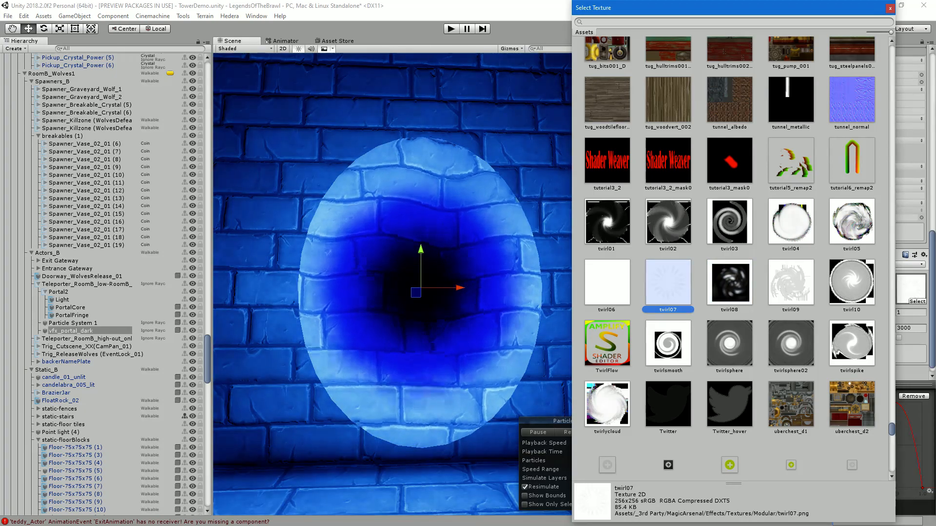
click(607, 404)
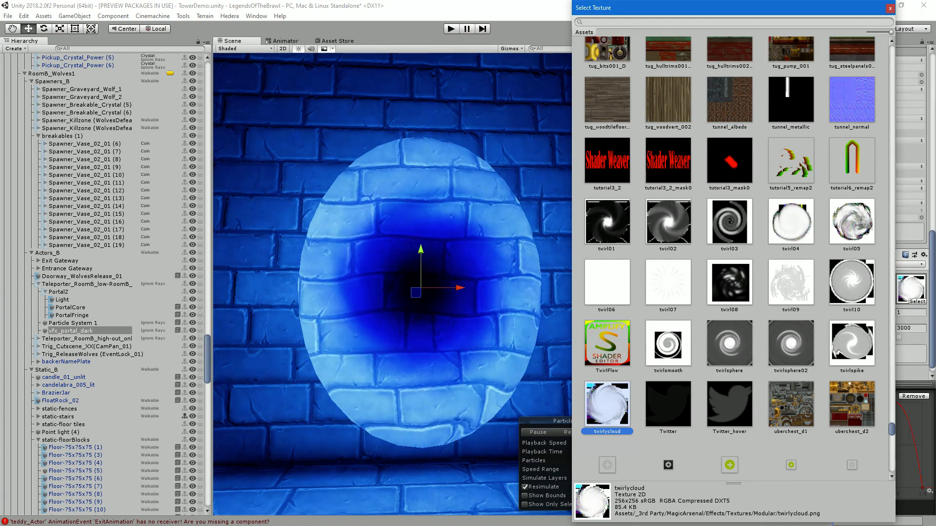
Compare twirl03 with the twirl08, twirl10, twirlsphere and twirlsphere02 textures on ShadowTentacles_portal
click(729, 222)
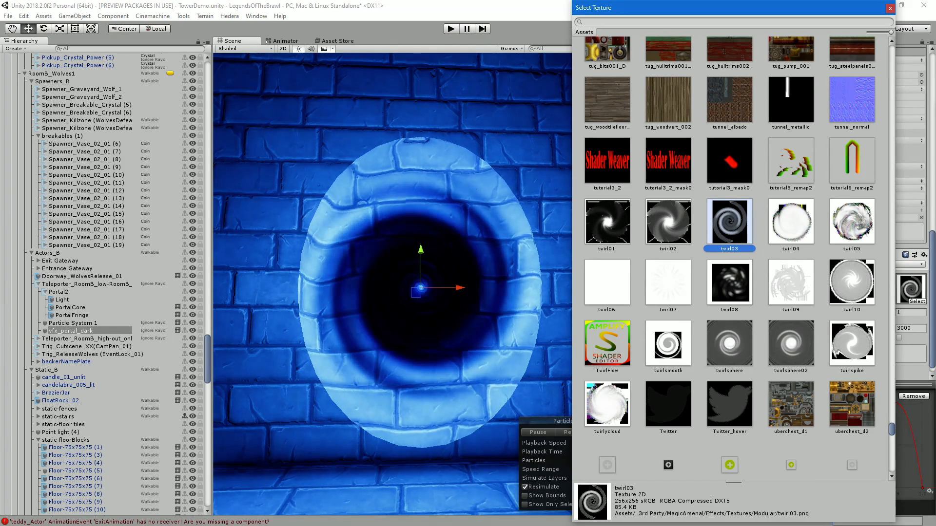
click(668, 222)
click(729, 221)
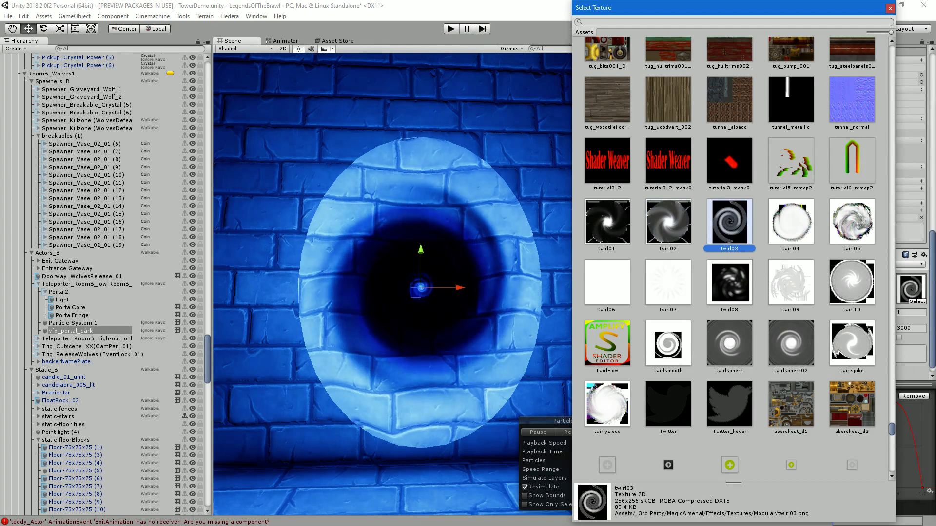
click(729, 283)
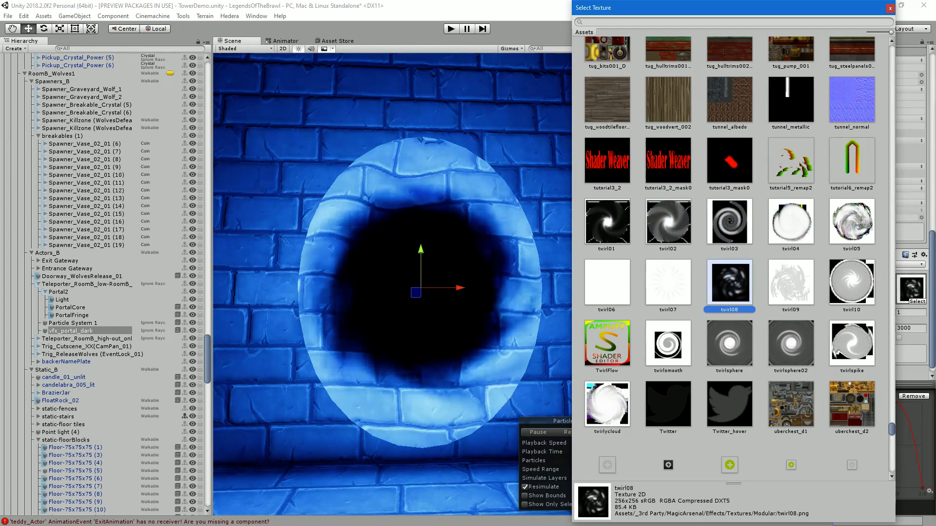
click(790, 283)
click(852, 283)
click(791, 343)
click(729, 344)
click(852, 283)
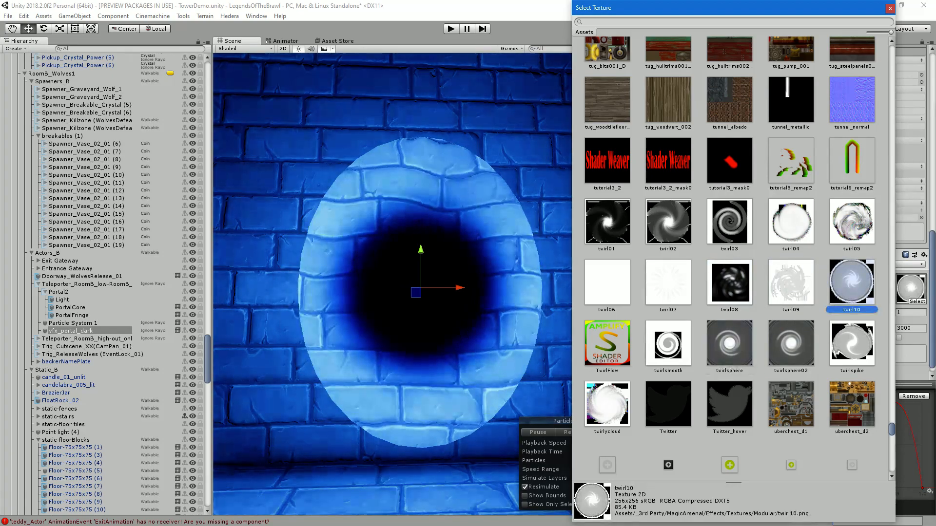
Compare twirl09, twirl03 and twirlspike on ShadowTentacles_portal, and keep twirlspike as its particle texture
click(790, 282)
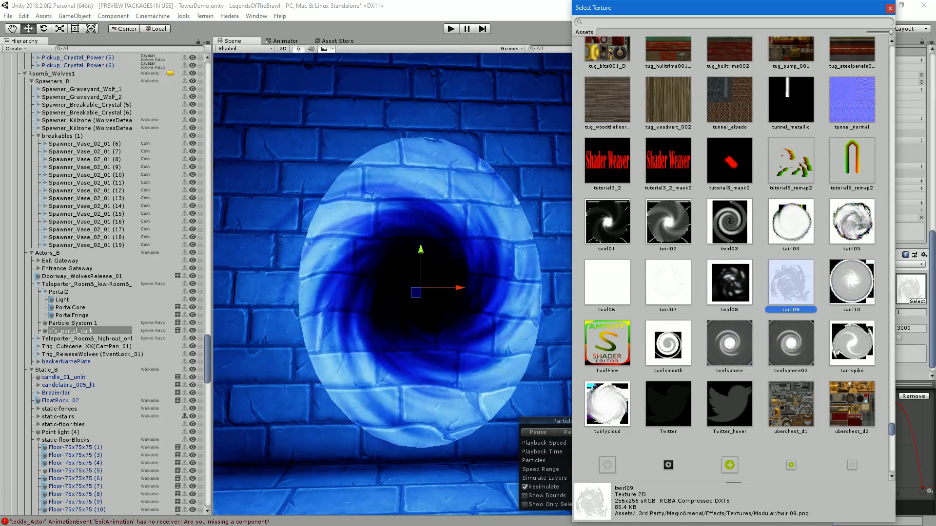
click(729, 221)
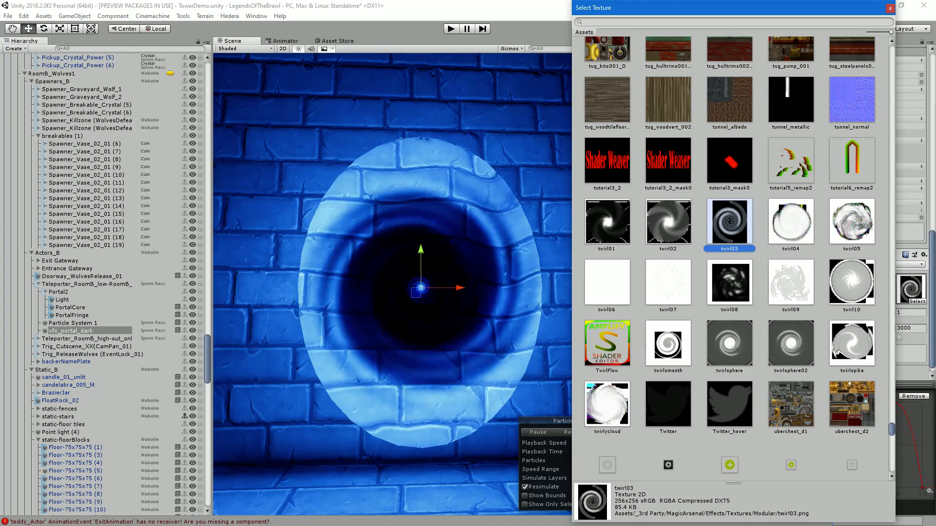
click(851, 344)
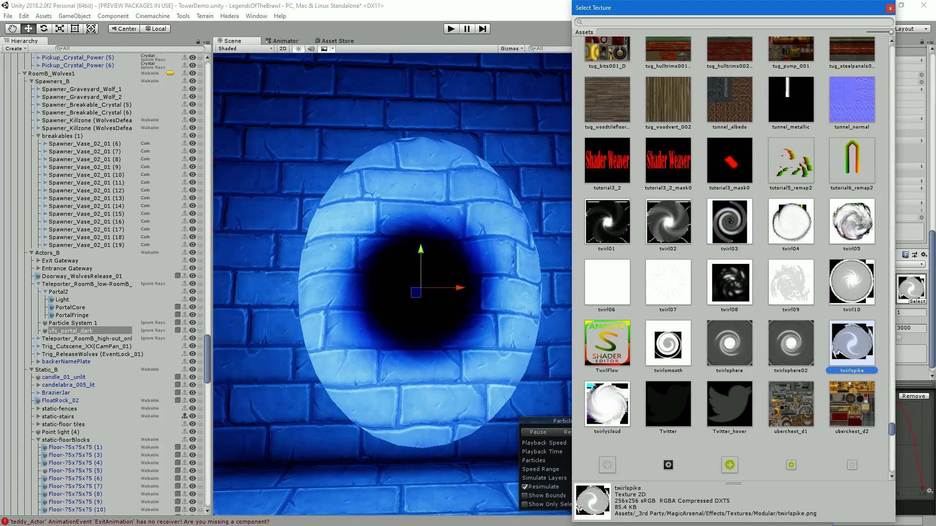
click(729, 221)
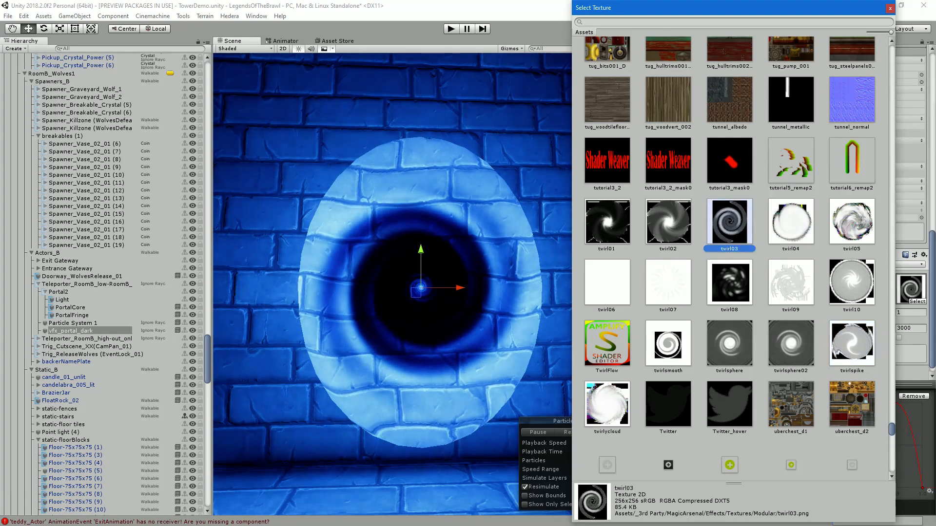
click(851, 344)
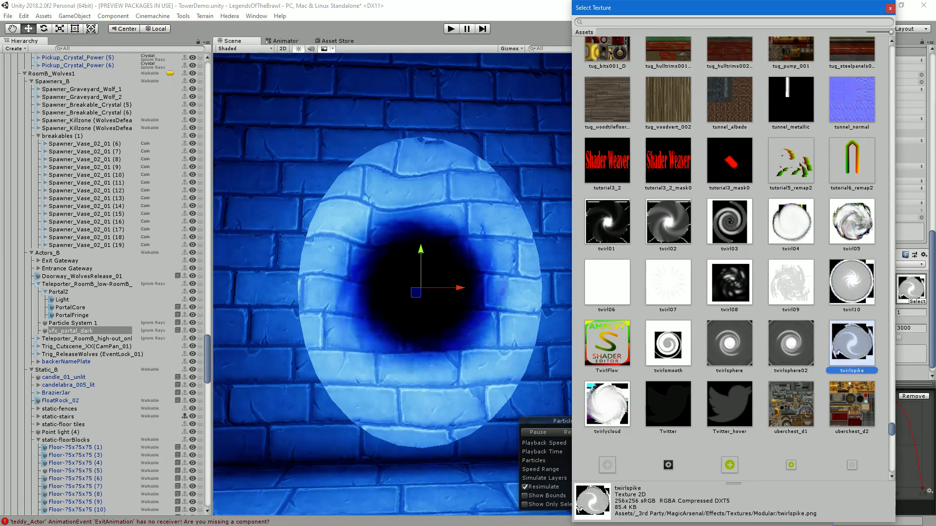
key(Escape)
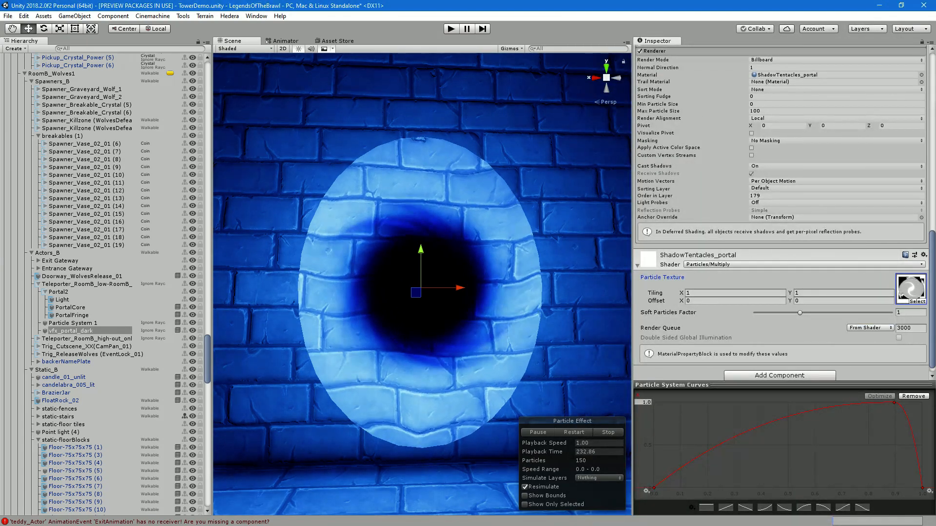
Try 15 as the first Start Size value of the vfx_portal_dark particle system, and settle on 12
scroll(780, 209, up, 15)
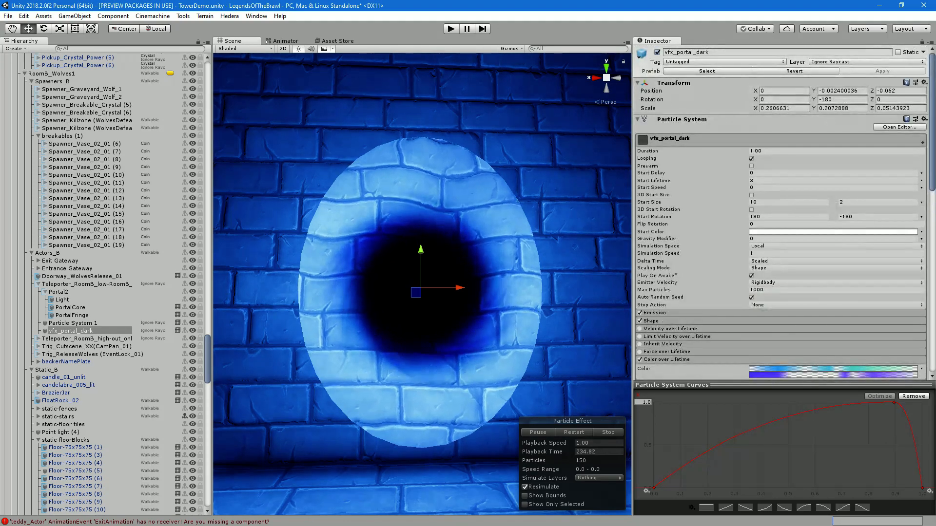
click(779, 202)
text(15)
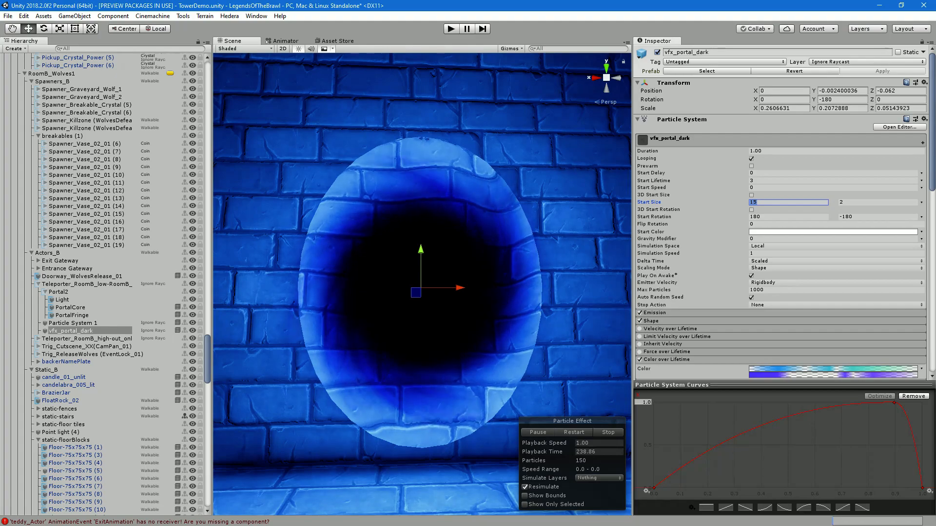
key(BackSpace)
text(2)
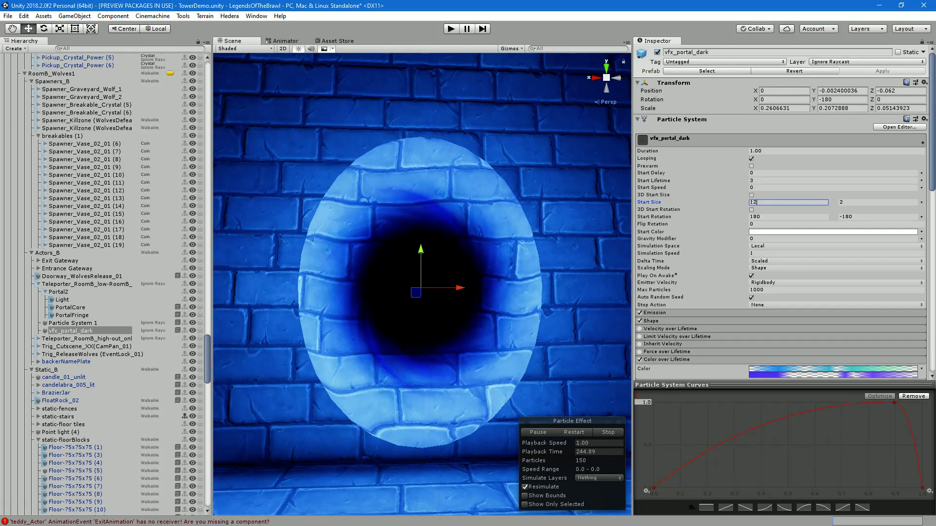
Try scaling vfx_portal_dark taller along its vertical axis, and undo the change
key(r)
drag(421, 249, 421, 96)
key(ctrl+z)
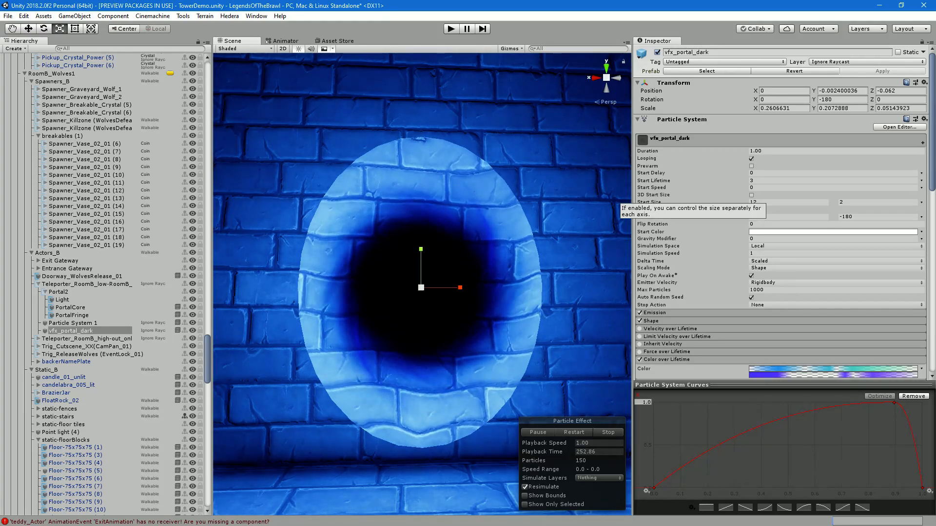
Create an empty GameObject with the same transform as vfx_portal_dark, nest vfx_portal_dark under it, and select both objects
scroll(648, 262, down, 5)
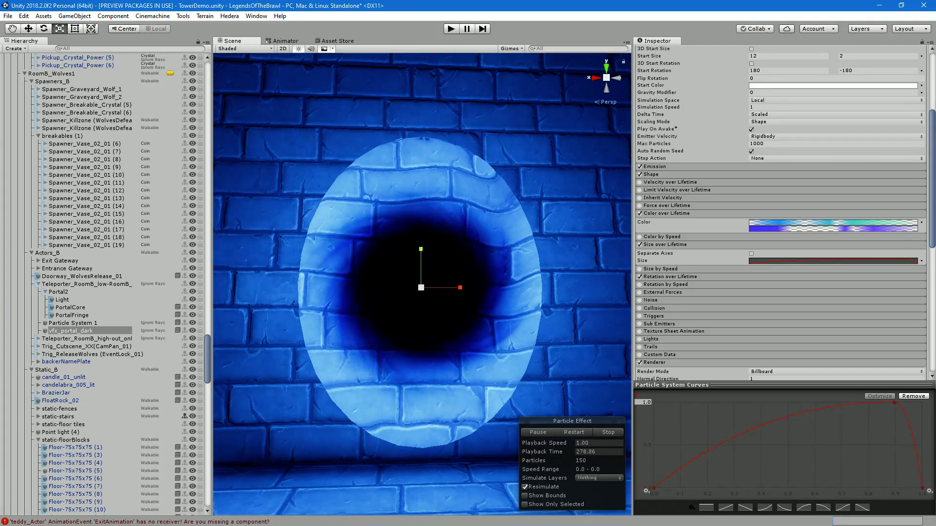
click(74, 16)
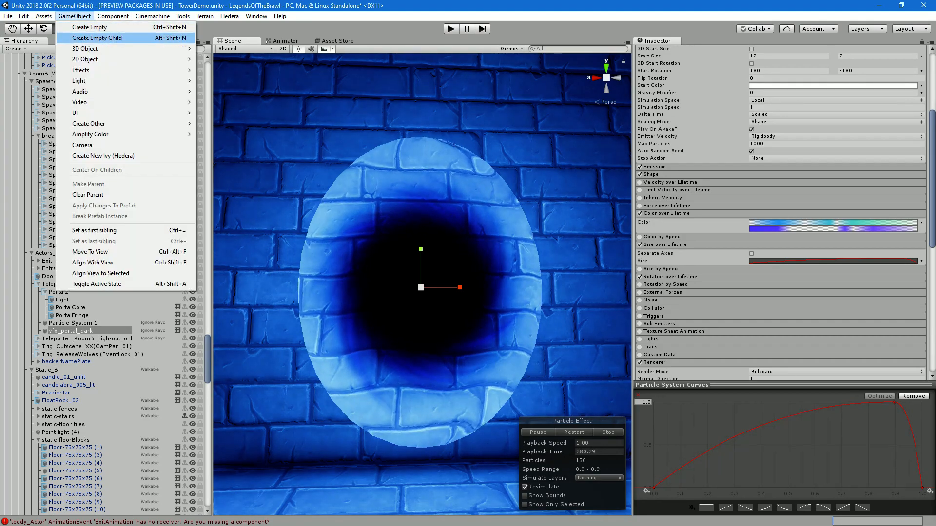
click(96, 38)
drag(80, 333, 71, 331)
click(69, 331)
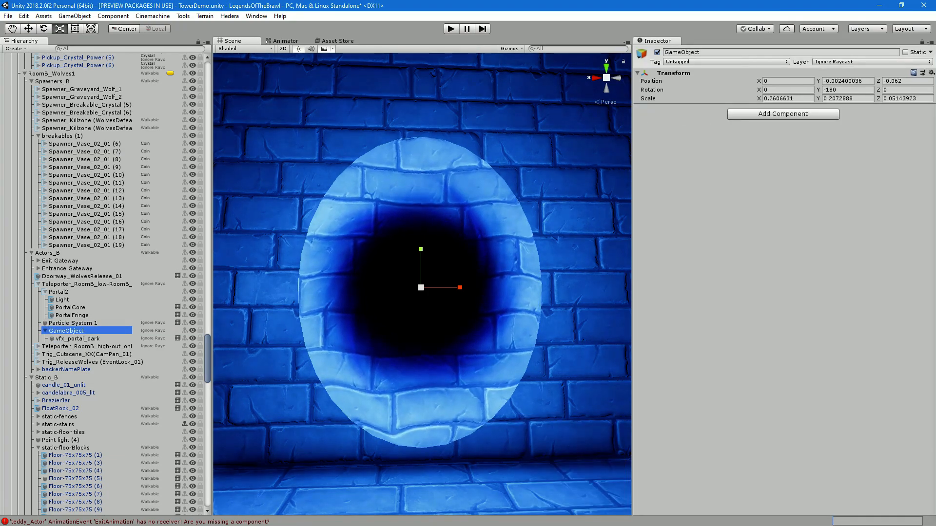
ctrl+click(77, 339)
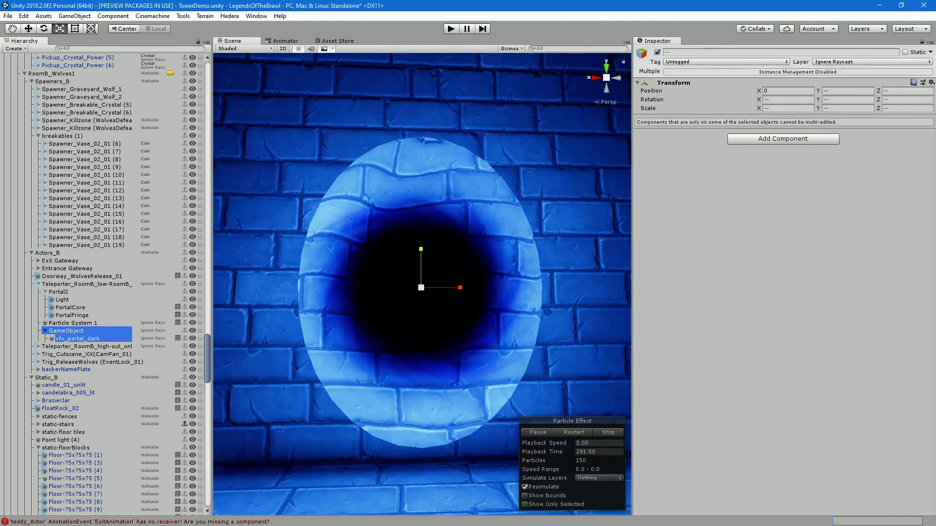
Try stretching the parent GameObject of vfx_portal_dark along its vertical axis, first to a Y scale of 47.72, then to about 0.34
click(66, 331)
drag(818, 99, 931, 98)
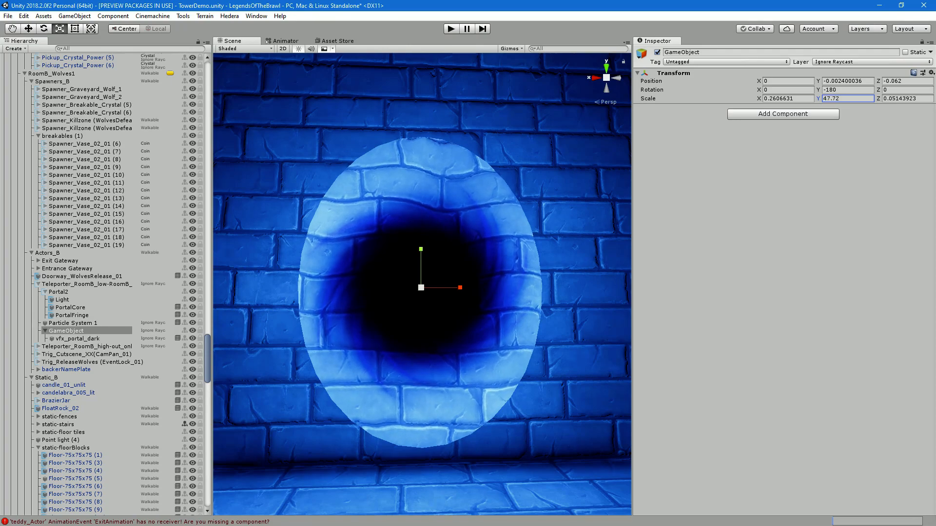
key(ctrl+z)
drag(420, 249, 420, 225)
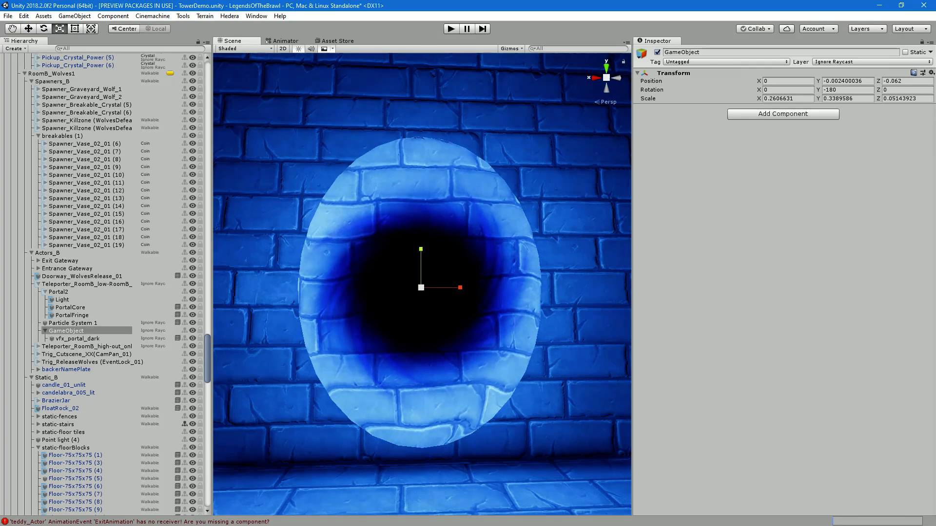
Try a shared Y scale of 35.23 on GameObject and vfx_portal_dark, and undo the vertical scale changes
shift+click(77, 338)
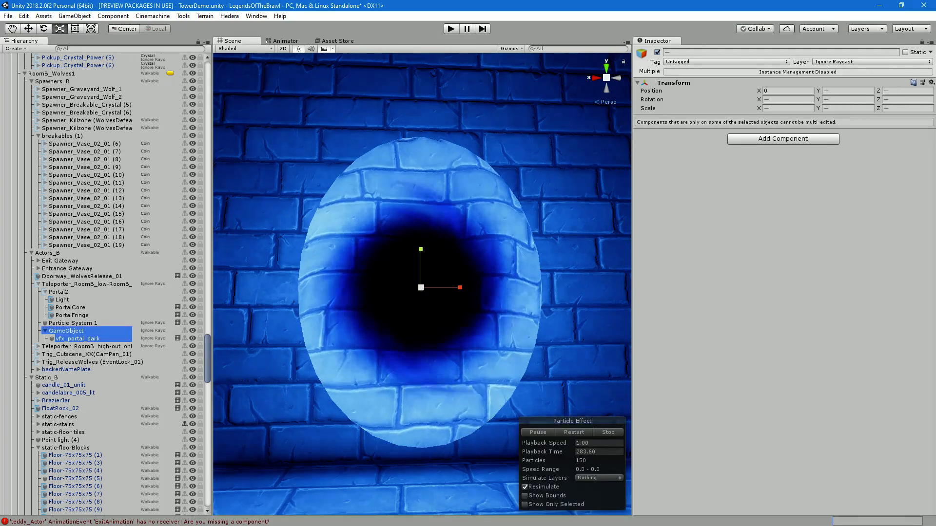
drag(818, 108, 851, 108)
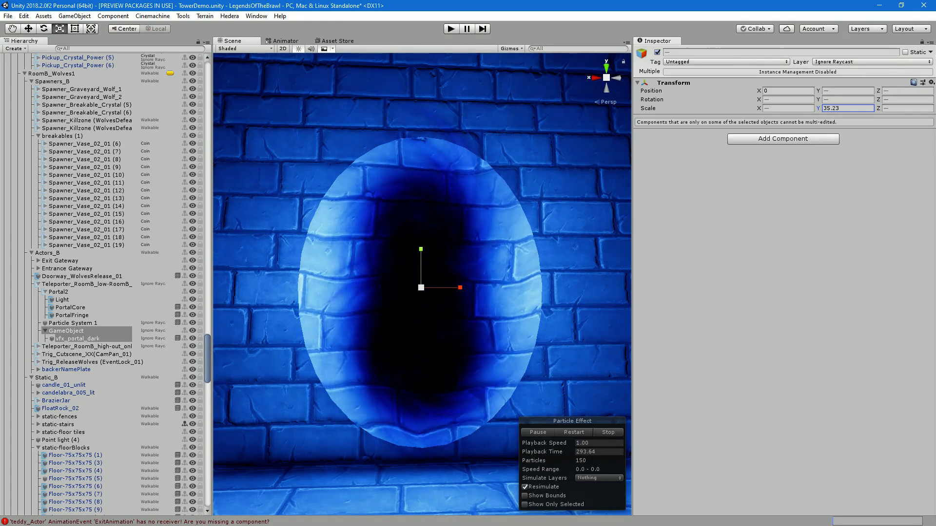
key(ctrl+z)
key(ctrl+z)
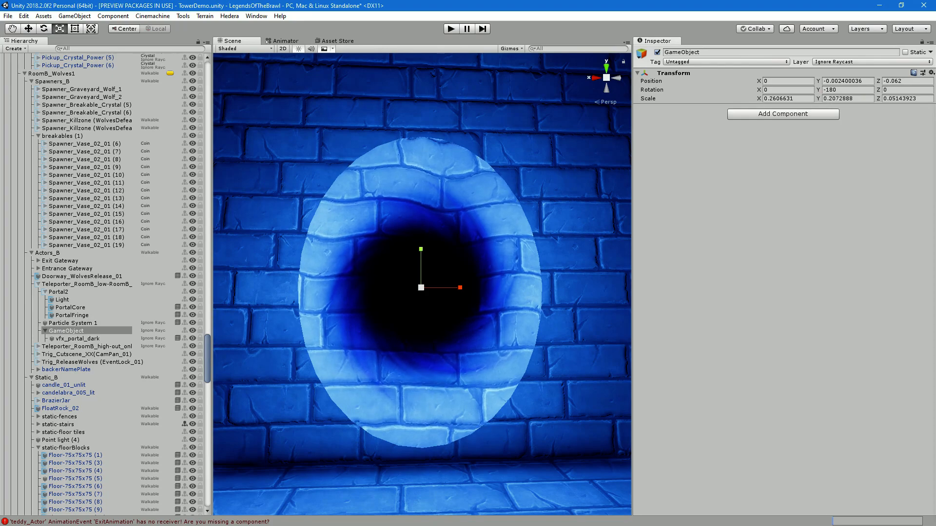
Undo the nesting of vfx_portal_dark and the creation of the empty GameObject
key(ctrl+z)
key(ctrl+z)
key(ctrl+z)
key(ctrl+z)
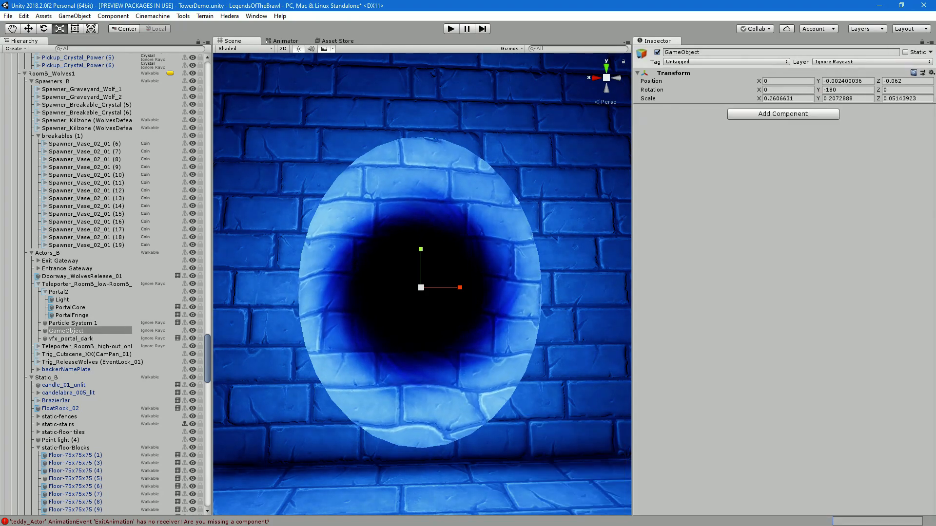
key(ctrl+z)
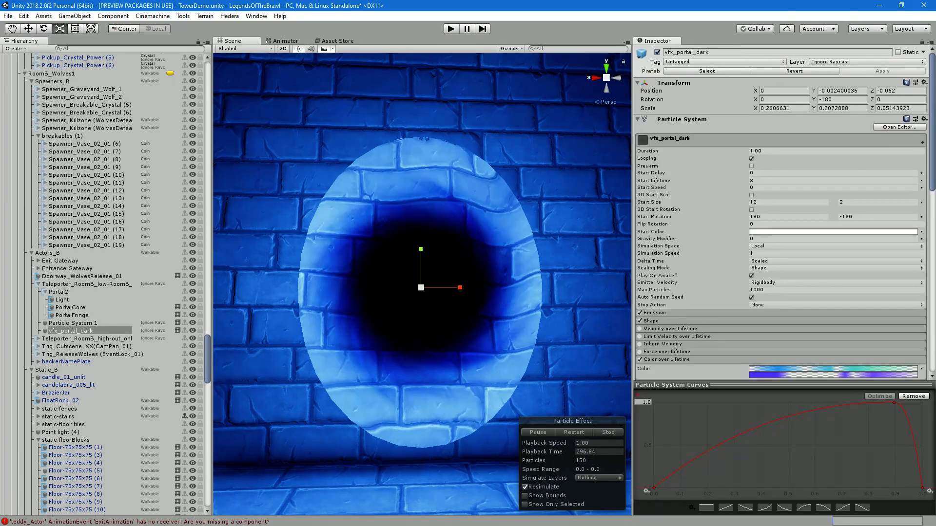
Collapse the Color over Lifetime and Size over Lifetime modules of the vfx_portal_dark particle system
scroll(780, 214, down, 1)
scroll(702, 229, down, 2)
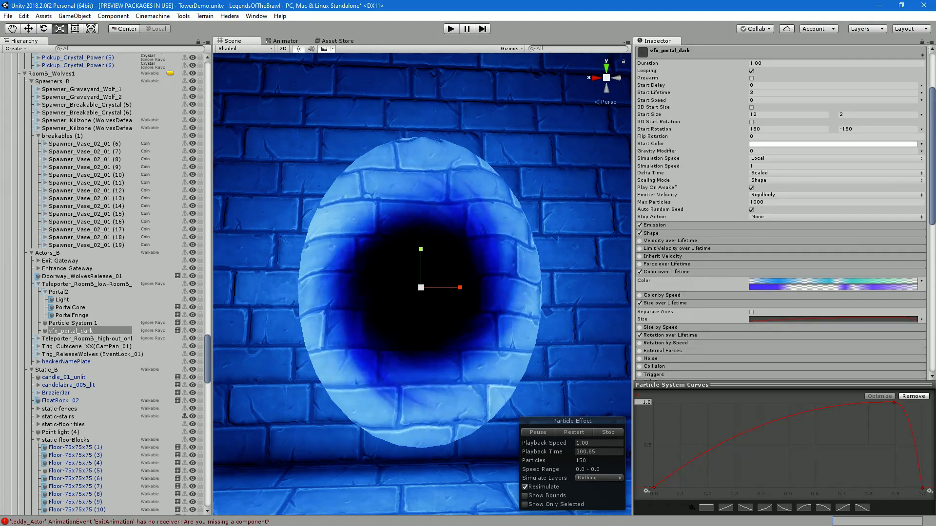
click(693, 271)
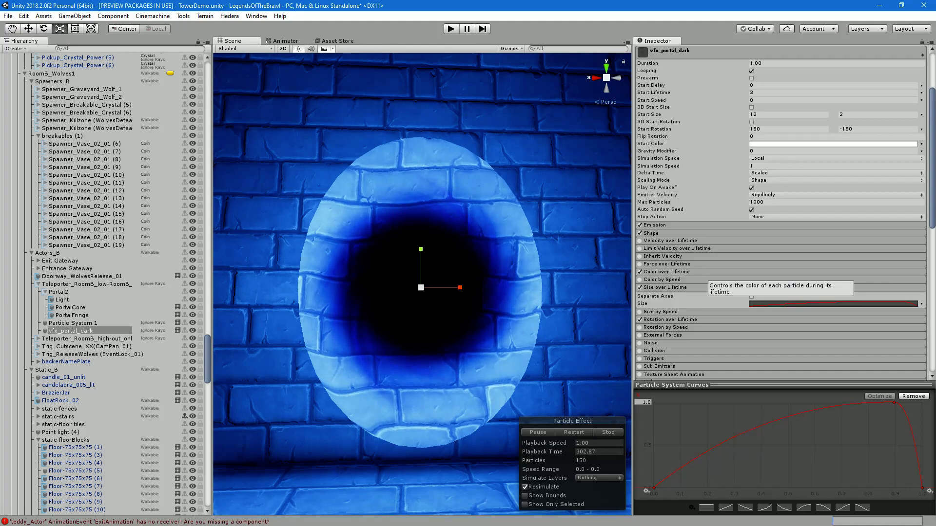
click(693, 287)
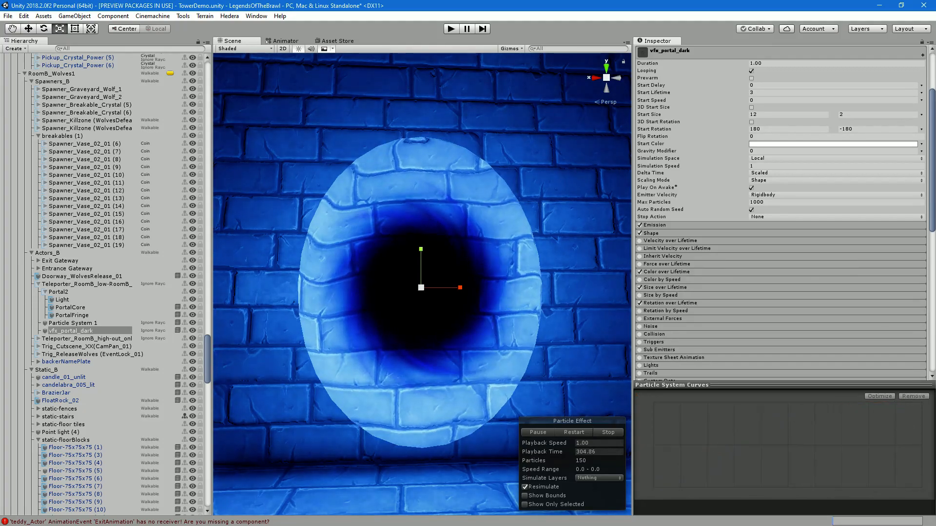
Try Vertical Billboard and Stretched Billboard as the render mode of the vfx_portal_dark particles
scroll(693, 287, down, 6)
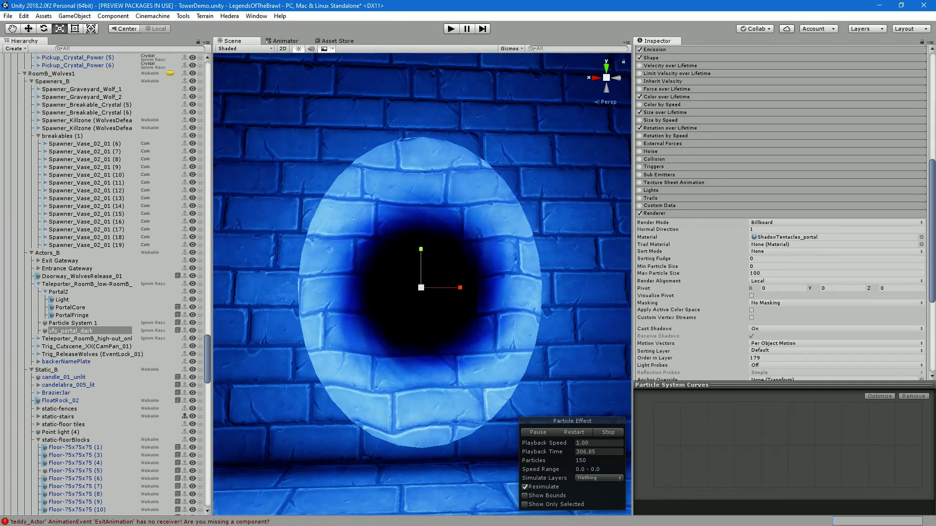
click(780, 222)
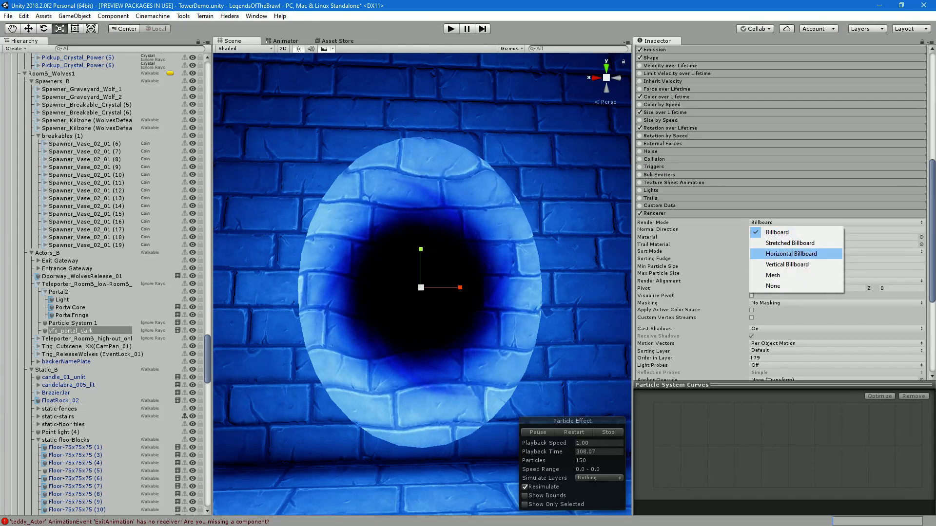
click(770, 265)
click(828, 222)
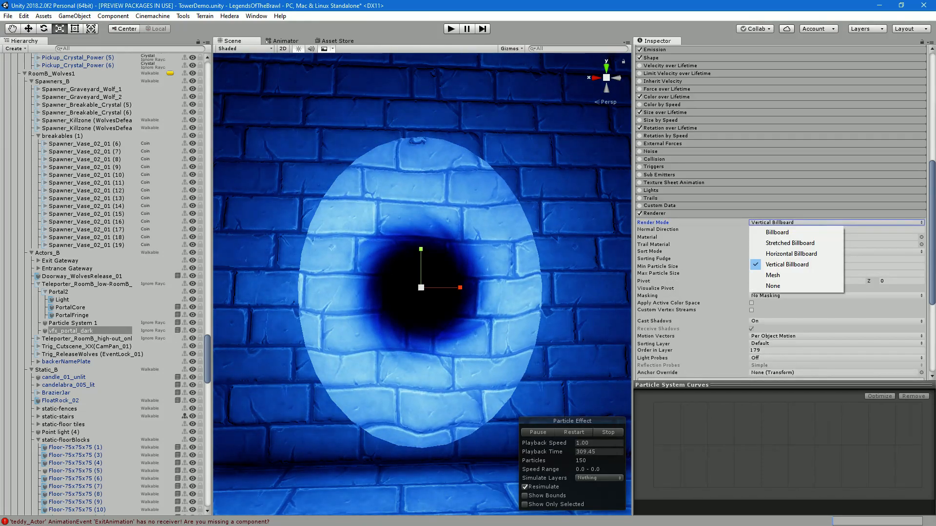
click(780, 242)
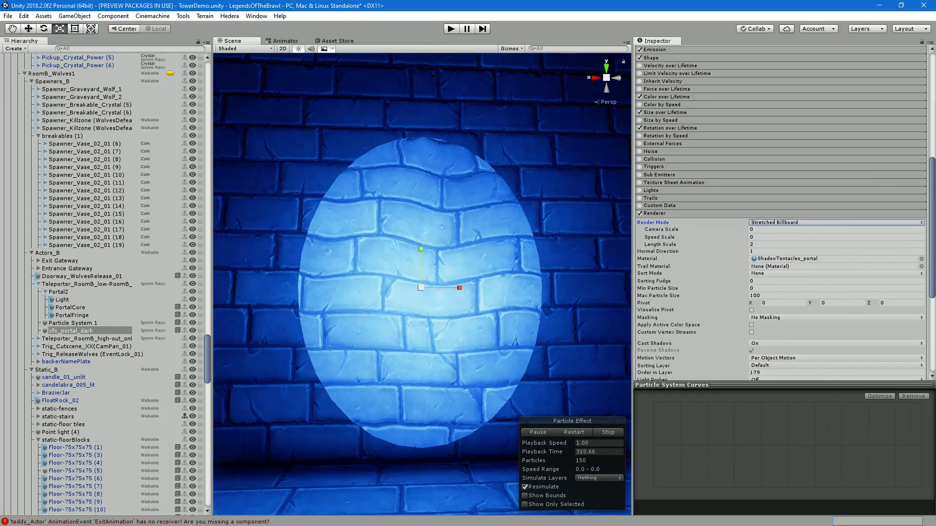
Try a Camera Scale, Speed Scale and Length Scale of 1 for the Stretched Billboard, and return the render mode to Billboard
click(805, 223)
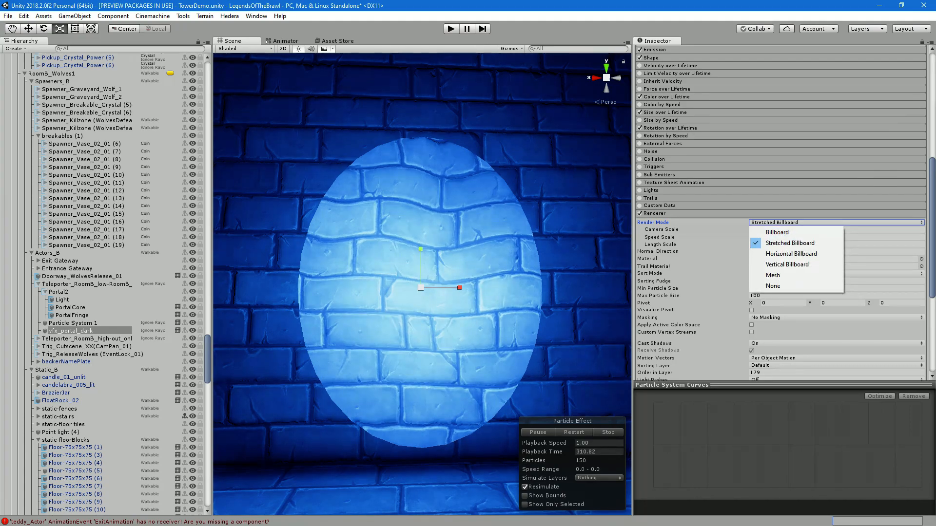
key(Escape)
key(Tab)
text(1)
key(Tab)
text(1)
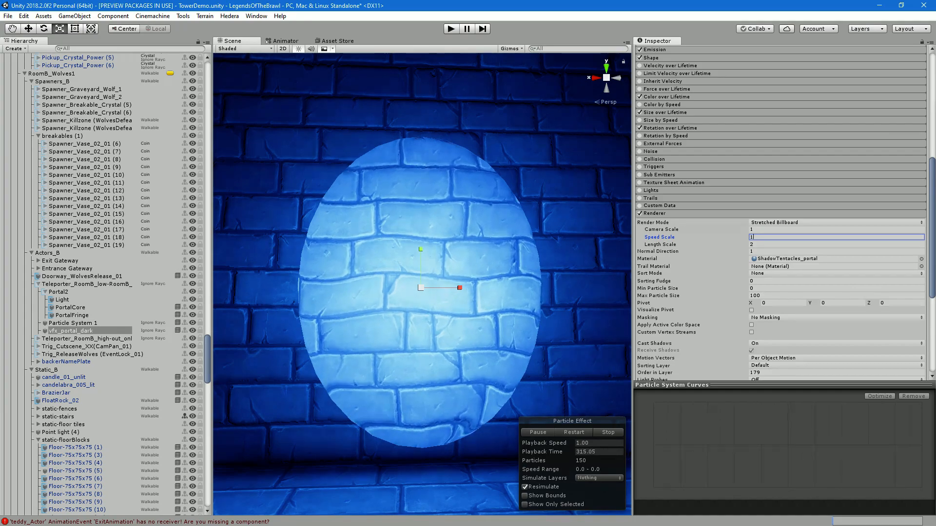
key(Tab)
text(1)
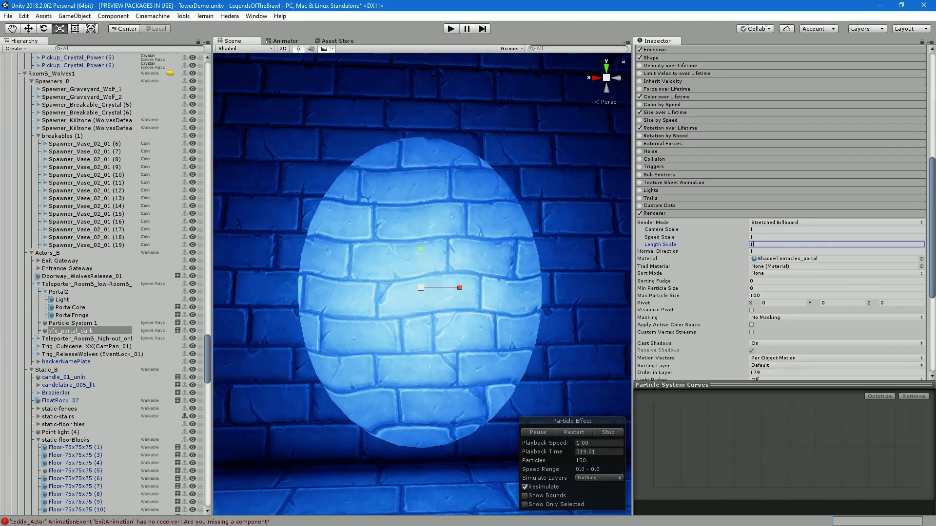
click(799, 223)
click(795, 231)
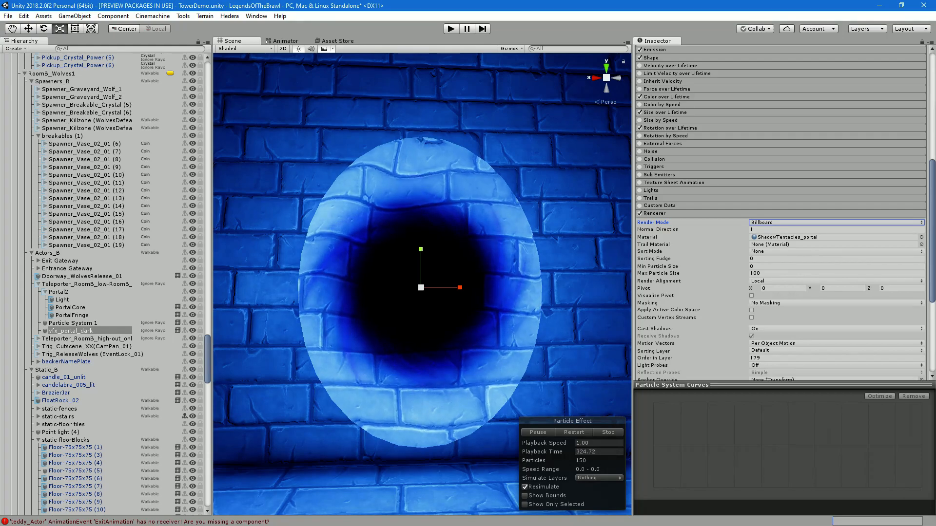
Select vfx_portal_dark, Particle System 1 and Portal2 with its children, and examine the combined portal effect from the side
mouse_move(380, 273)
alt+mouse_down()
mouse_move(626, 276)
mouse_move(377, 276)
alt+mouse_up()
ctrl+click(73, 324)
ctrl+click(71, 315)
ctrl+click(70, 308)
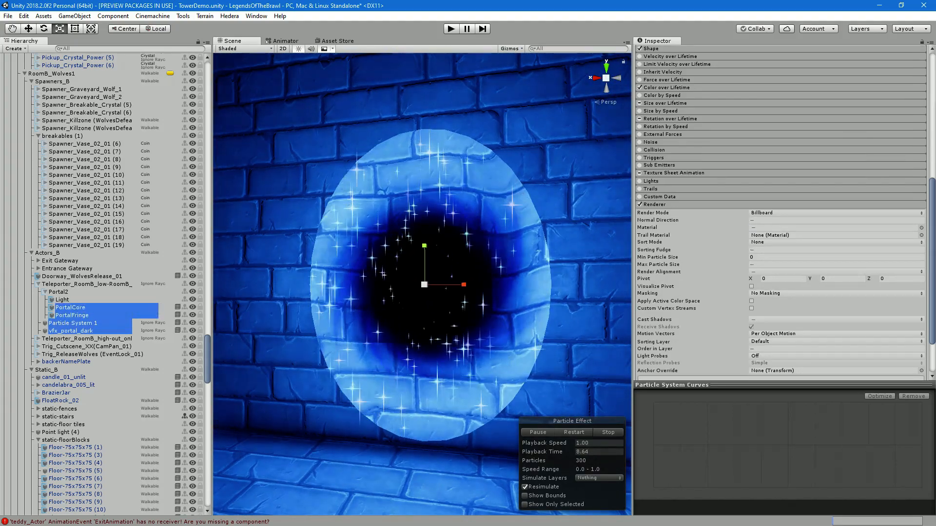
ctrl+click(62, 299)
ctrl+click(58, 292)
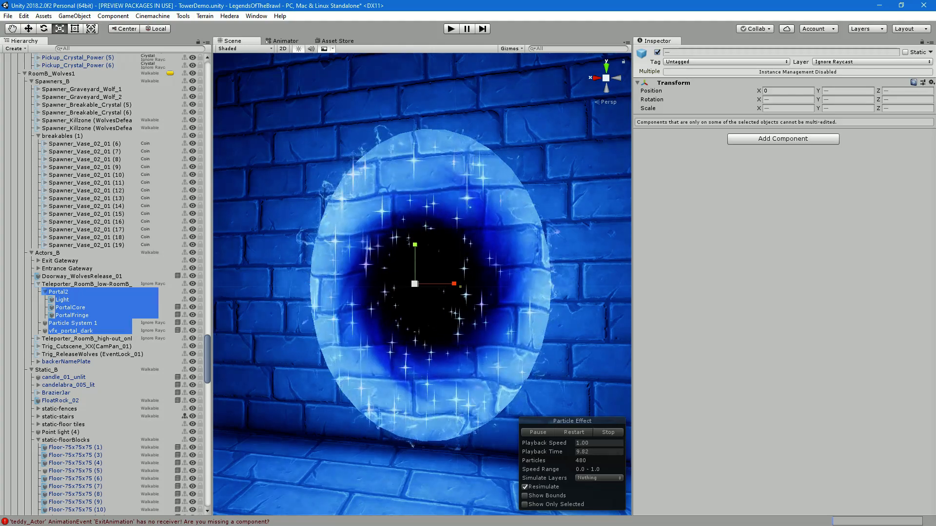
alt+drag(380, 276, 205, 275)
scroll(439, 276, down, 9)
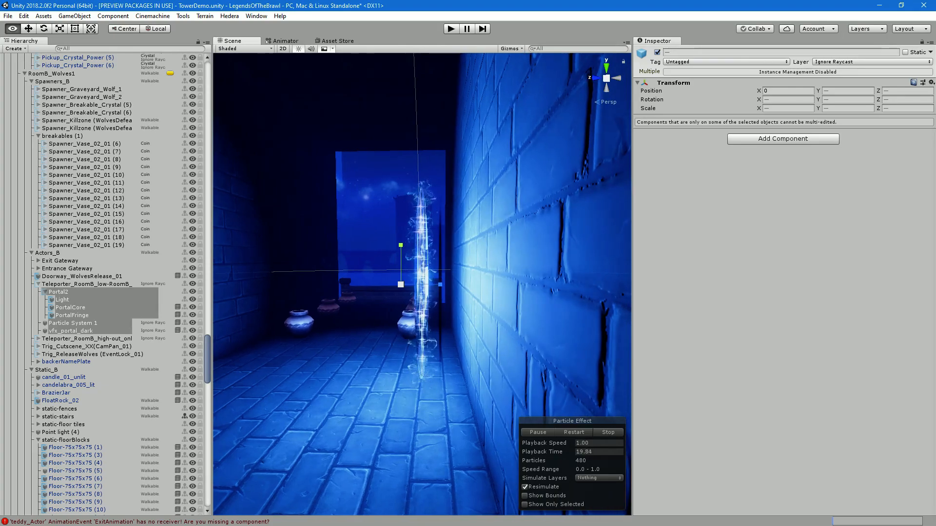
Move vfx_portal_dark along its depth axis to a Z position of -0.019, in line with the portal's other effects
click(71, 331)
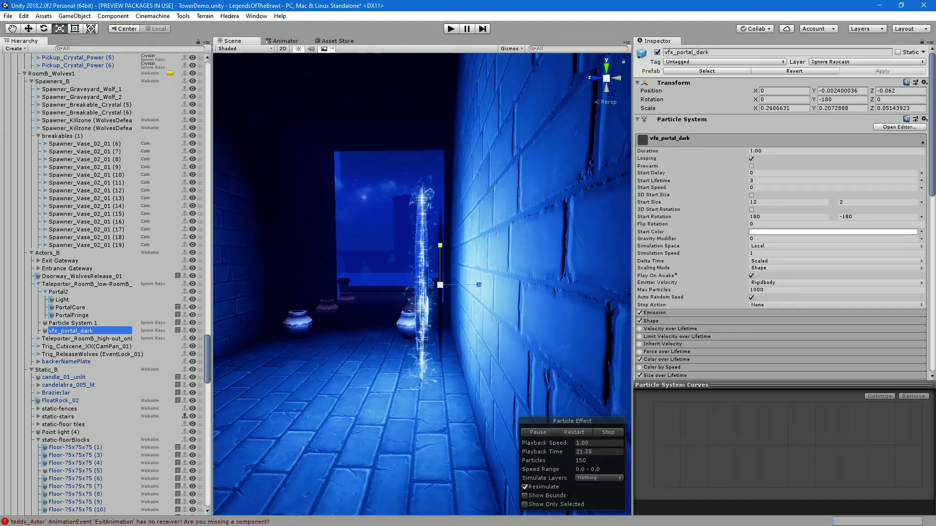
key(w)
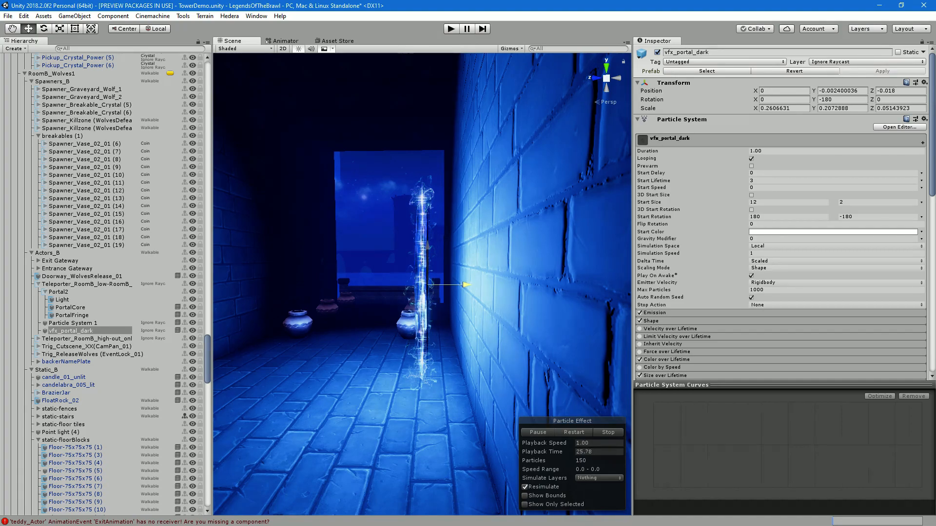
alt+drag(422, 282, 365, 282)
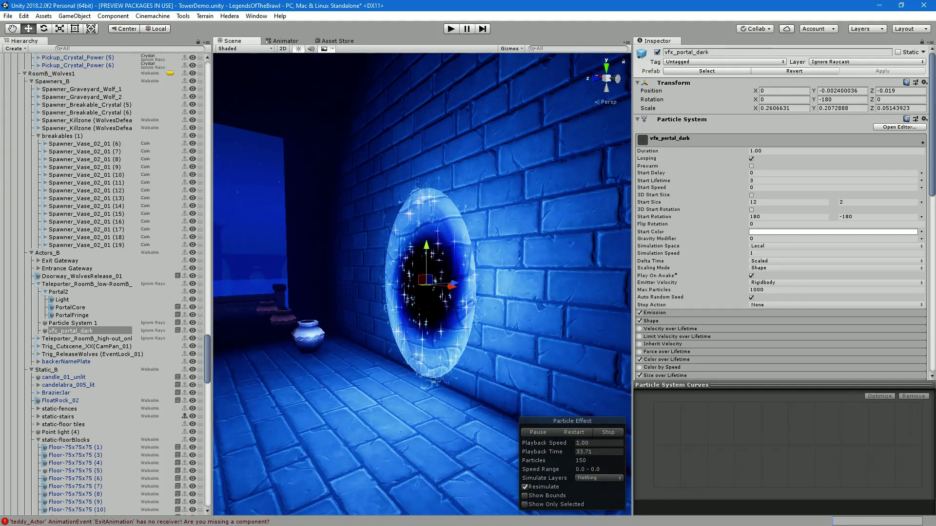
Play all portal effects from Portal2 to vfx_portal_dark together, and examine their depth alignment from the front and side
shift+click(59, 291)
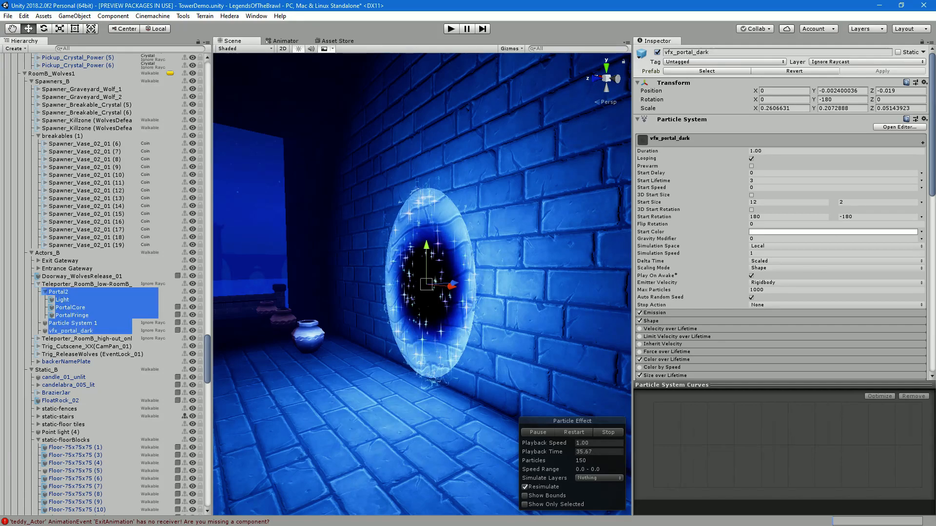
alt+drag(365, 283, 321, 283)
scroll(422, 283, up, 5)
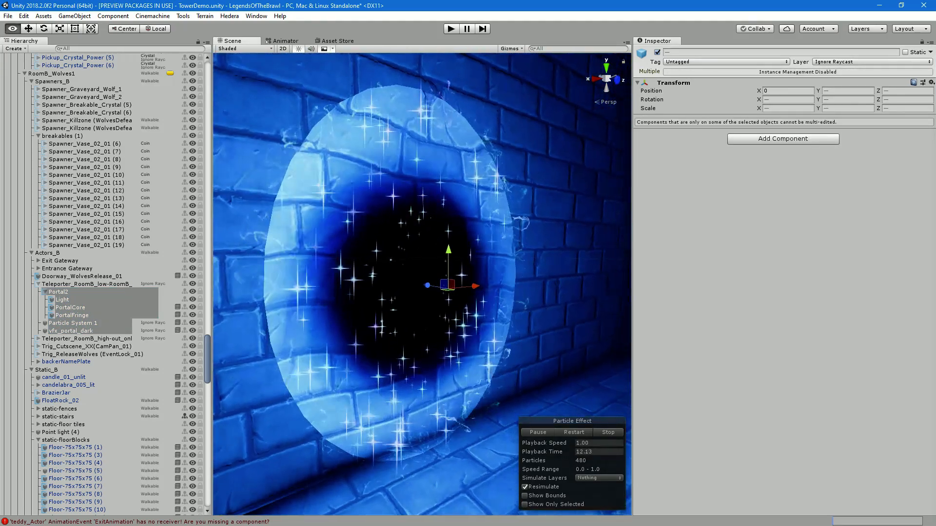
alt+drag(423, 283, 226, 296)
alt+drag(507, 294, 271, 292)
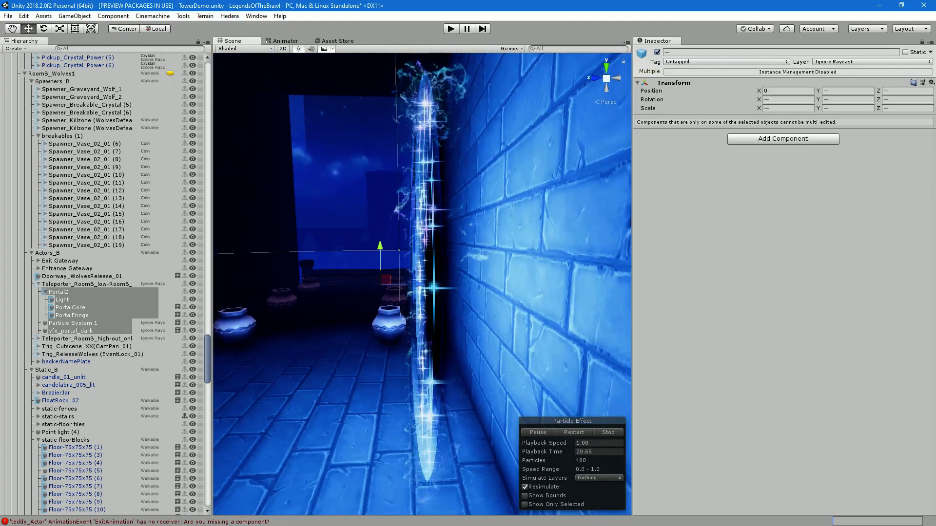
Move the Teleporter_RoomB_low-RoomB_high object closer to the brick wall, to a Z position of -88.15
click(87, 285)
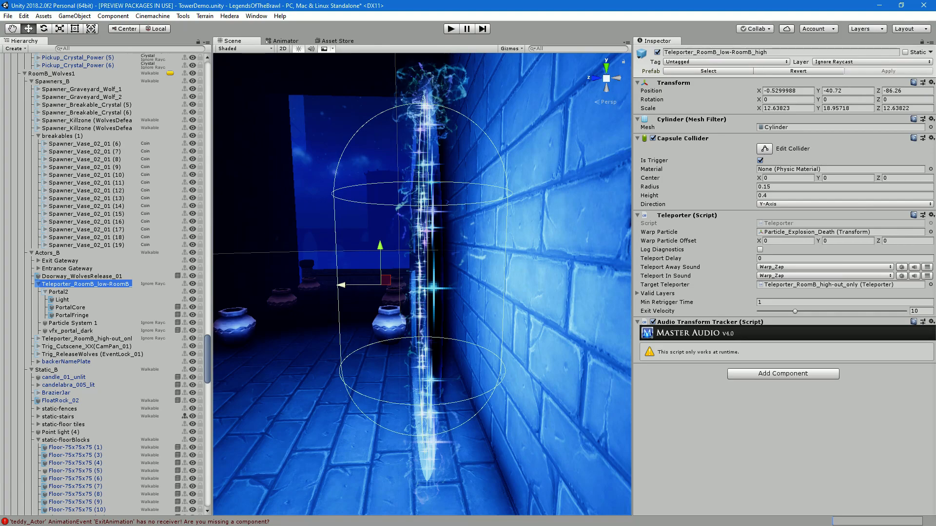
drag(347, 285, 422, 285)
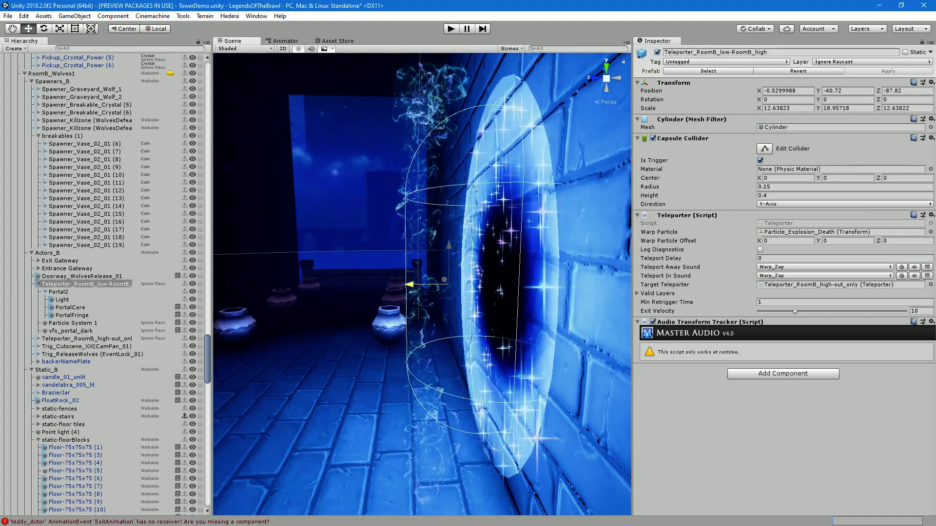
drag(422, 284, 379, 277)
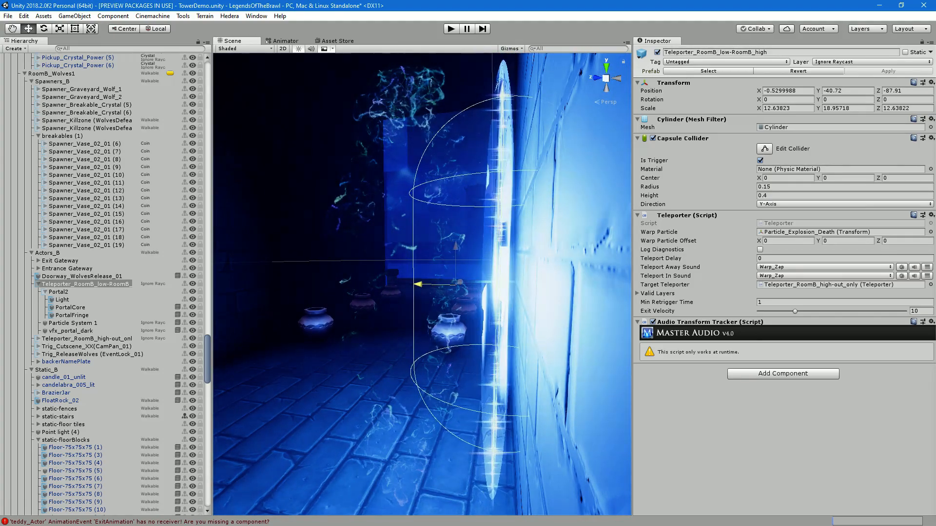
drag(423, 285, 423, 284)
alt+drag(423, 285, 534, 319)
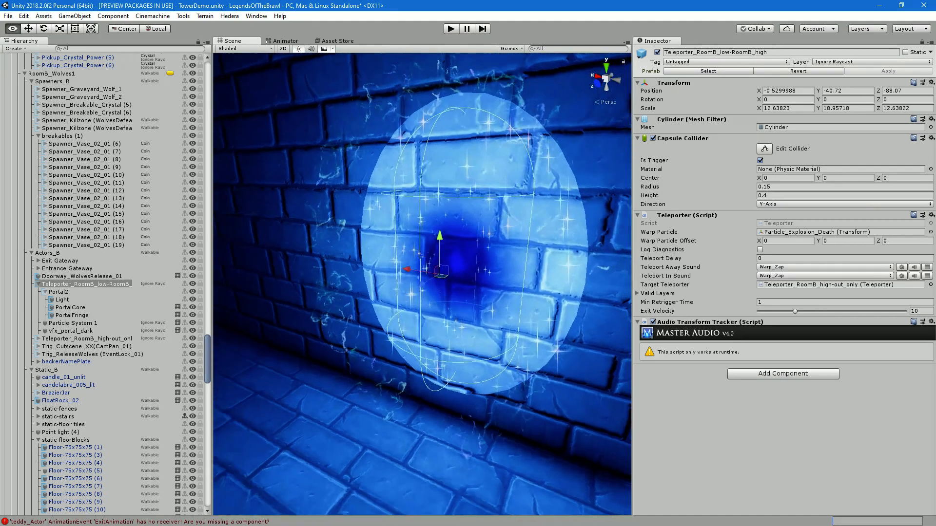
drag(421, 284, 431, 278)
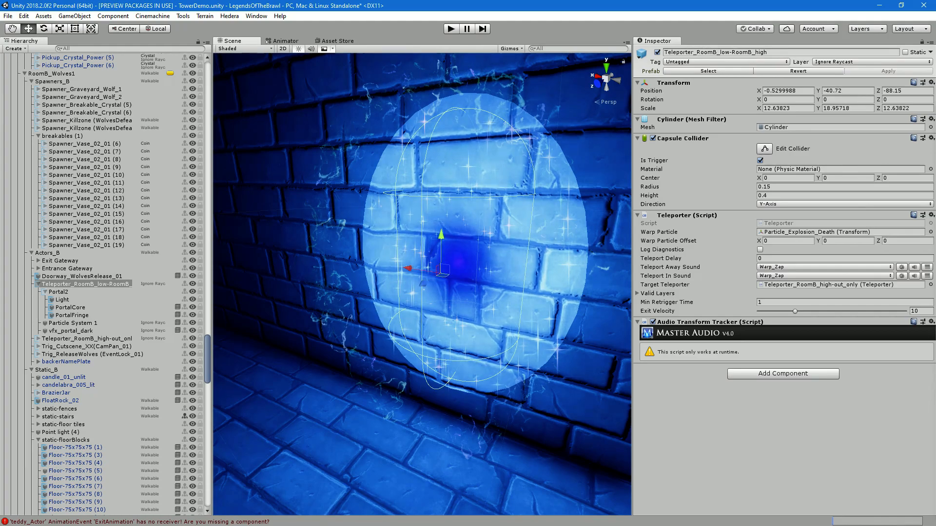
Shift vfx_portal_dark along its depth axis to a Z position of about 0.0002, and preview it with all the other portal effects
click(72, 330)
alt+drag(493, 312, 321, 272)
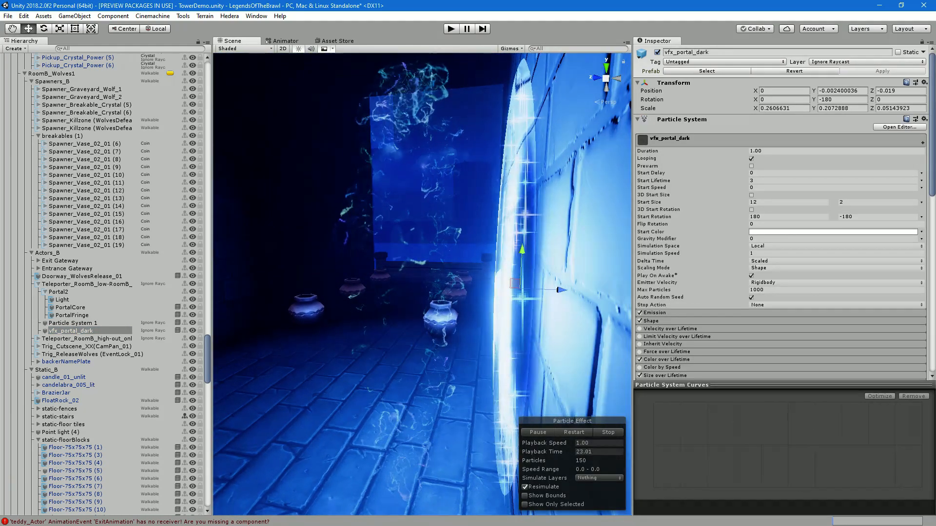
alt+drag(487, 271, 540, 278)
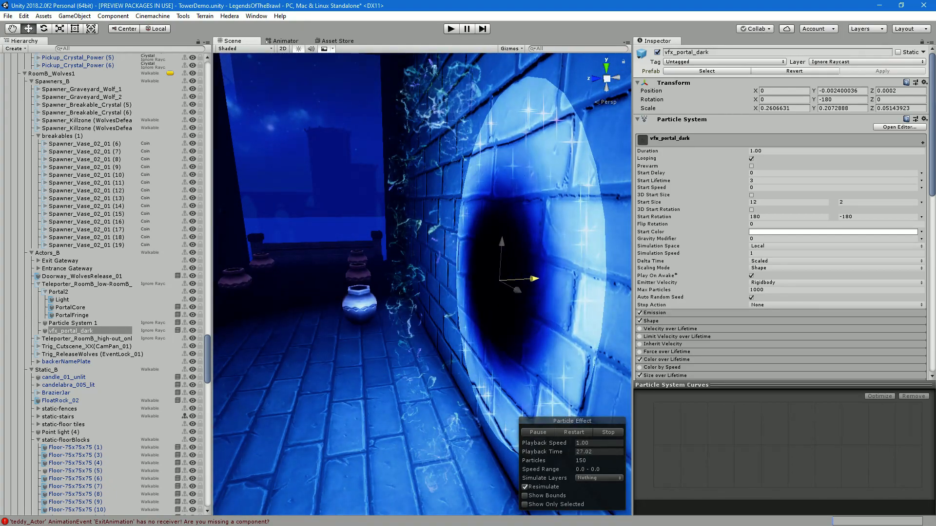
alt+drag(534, 280, 664, 282)
alt+drag(439, 283, 416, 283)
shift+click(59, 292)
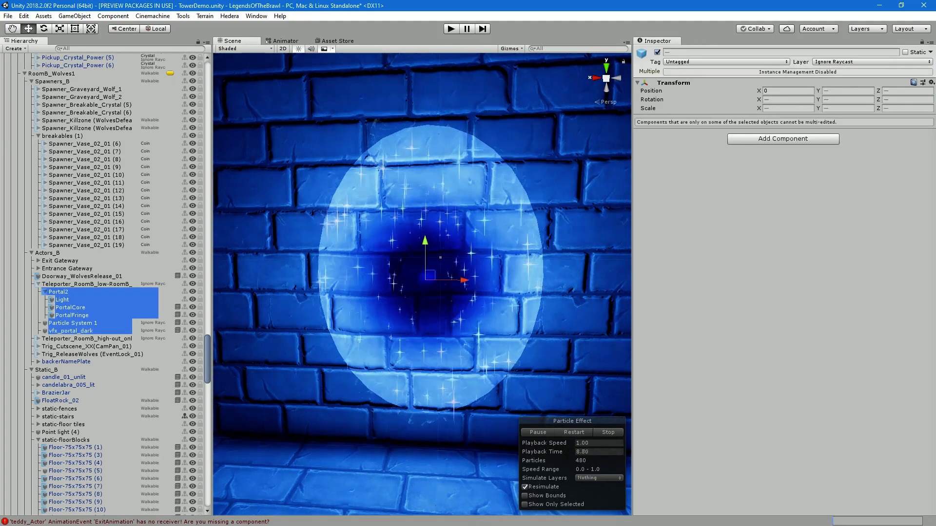
Shift the Teleporter_RoomB_low-RoomB_high object along its depth axis, out from the brick wall, to a Z position of -88.01
click(86, 284)
alt+drag(477, 283, 303, 283)
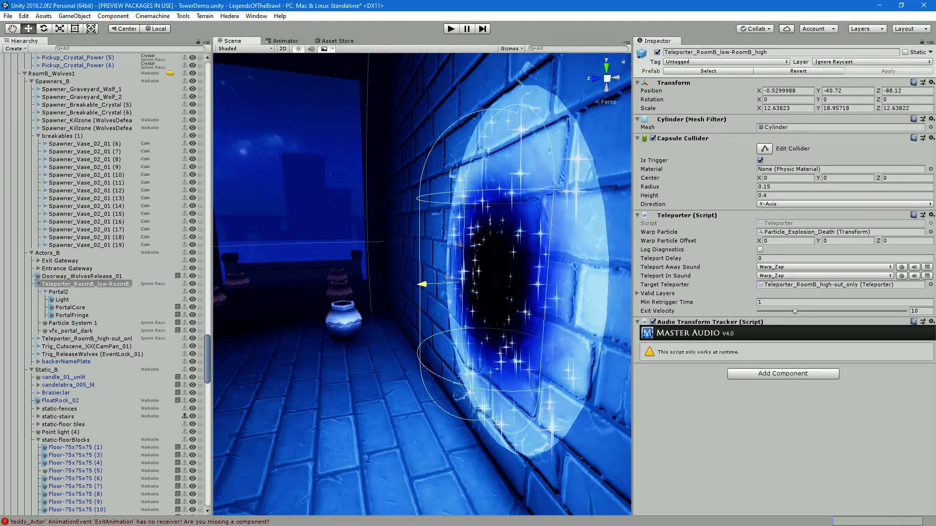
alt+drag(418, 285, 361, 292)
Move vfx_portal_dark along its depth axis to a Z position of 0, checking its alignment with the wall from several angles
click(71, 331)
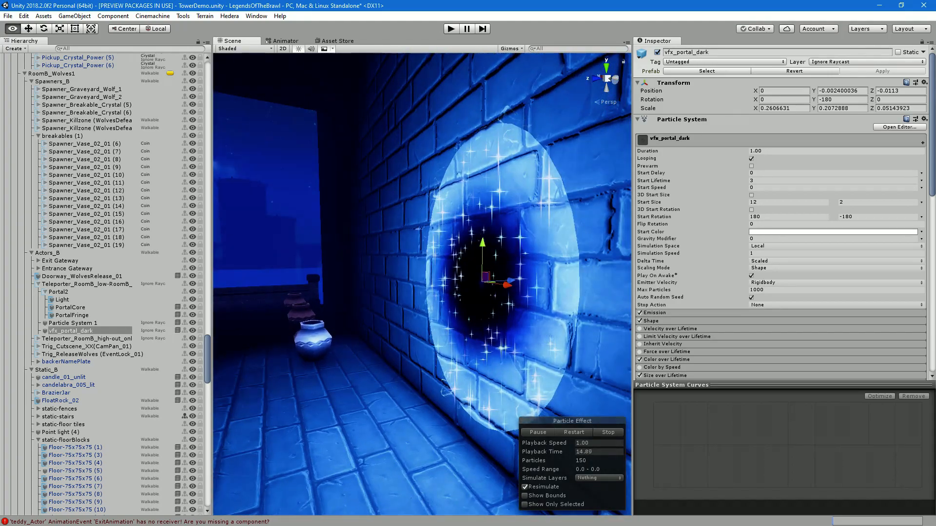
alt+drag(360, 292, 541, 292)
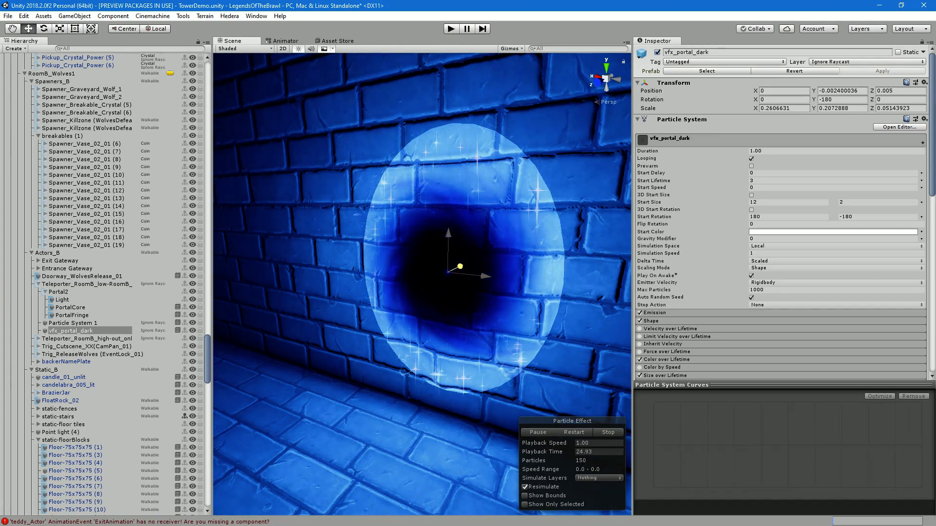
drag(459, 267, 307, 341)
right_drag(312, 336, 236, 327)
alt+drag(311, 337, 246, 317)
alt+drag(312, 337, 410, 342)
drag(478, 348, 563, 305)
middle_drag(563, 304, 421, 294)
mouse_move(433, 292)
mouse_down()
mouse_move(442, 290)
mouse_move(326, 286)
mouse_move(423, 291)
mouse_up()
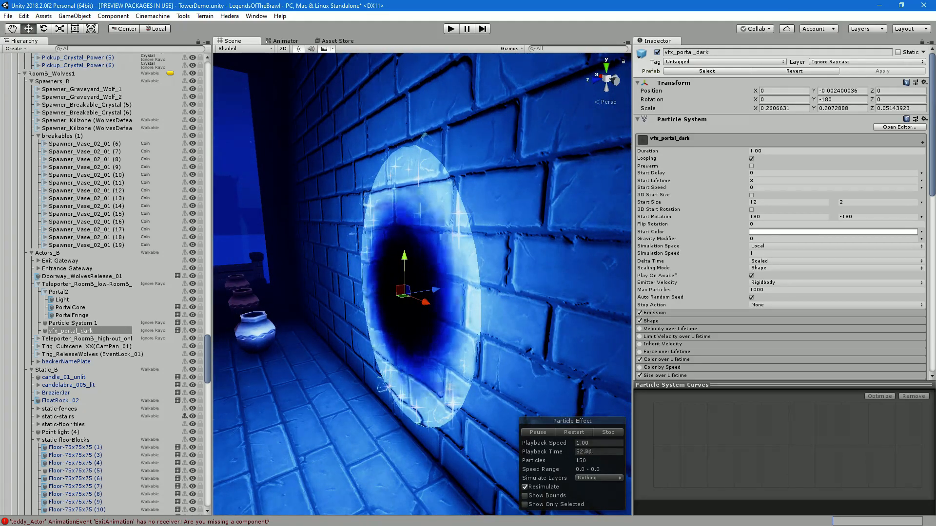
Move the Teleporter_RoomB_low-RoomB_high object further out from the brick wall, to a Z position of -87.74
click(73, 323)
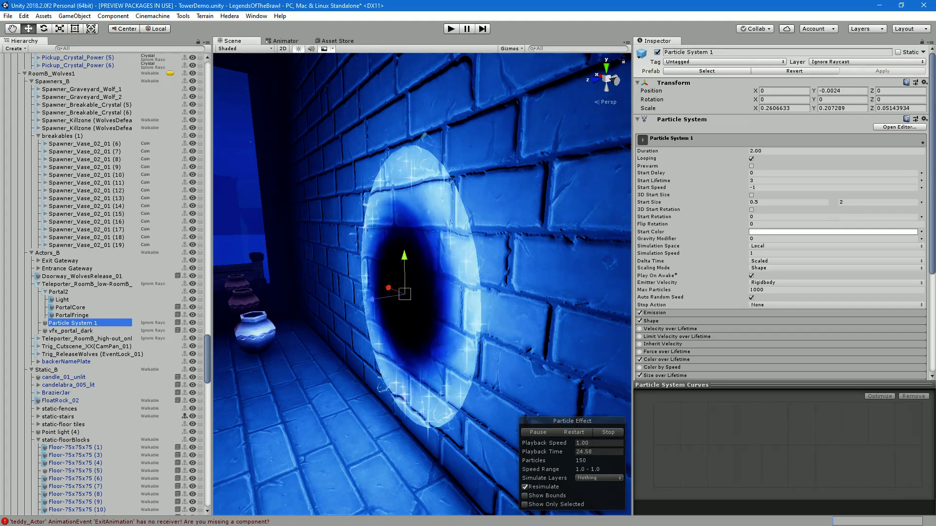
click(87, 284)
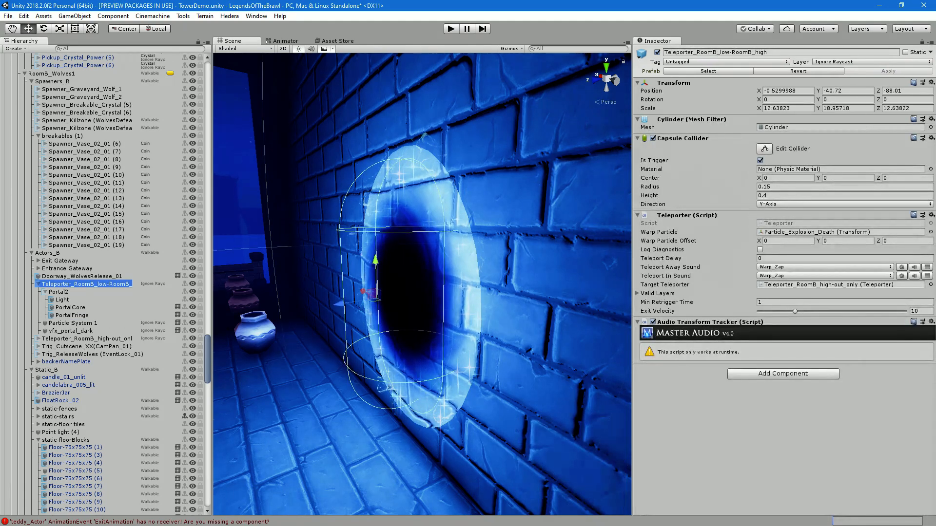
drag(339, 303, 330, 306)
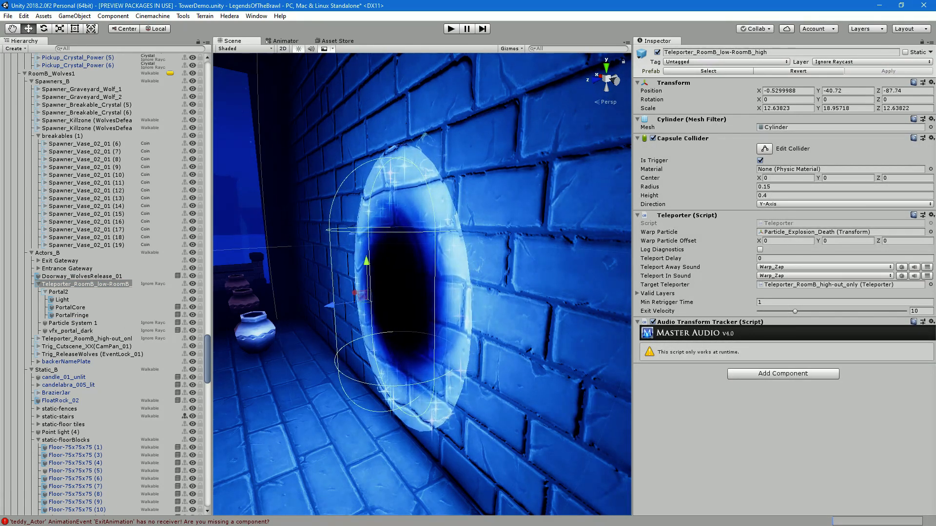
Shift vfx_portal_dark back towards the brick wall, to a Z position of -0.017
click(70, 331)
drag(428, 291, 442, 288)
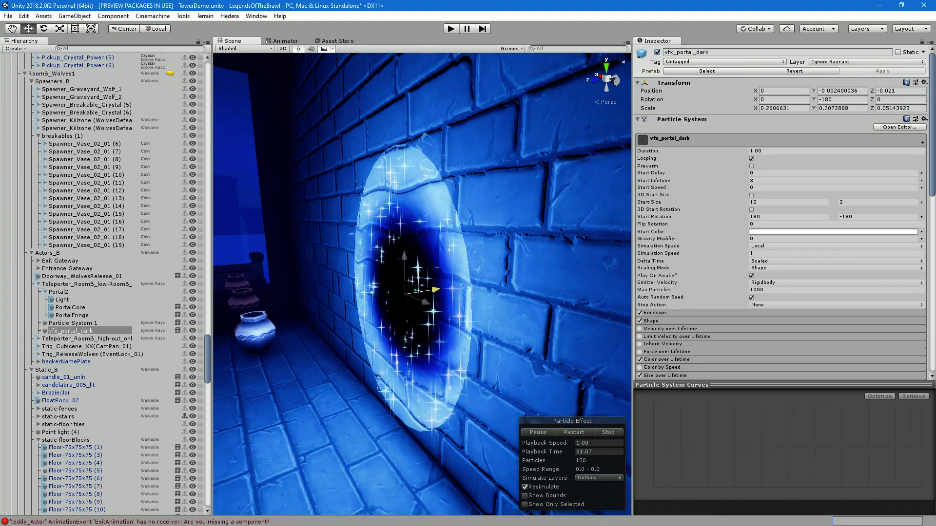
alt+drag(436, 290, 505, 289)
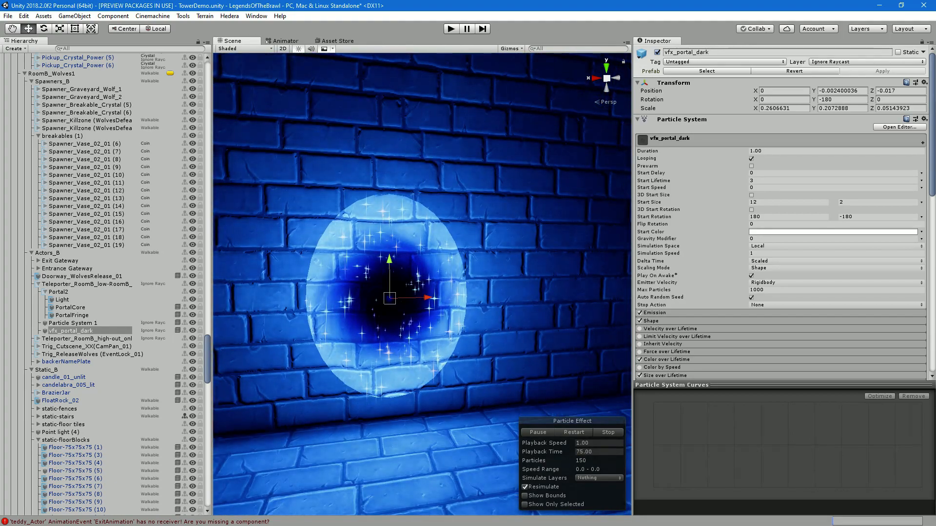
Play all portal effects from Portal2 to vfx_portal_dark together, and examine the dark core and sparkles up close and further back
shift+click(87, 284)
alt+drag(312, 289, 316, 289)
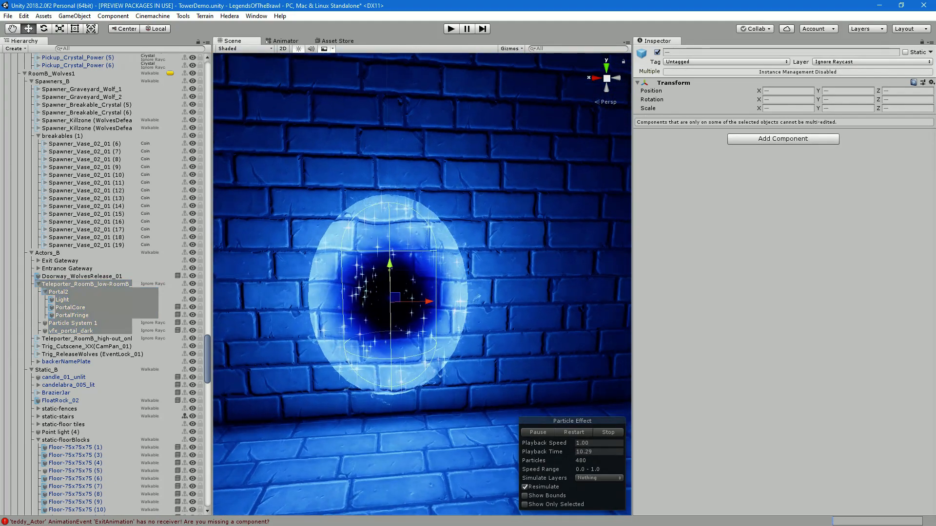
ctrl+click(87, 284)
scroll(390, 288, up, 8)
mouse_move(390, 289)
alt+mouse_down()
mouse_move(426, 289)
mouse_move(402, 288)
alt+mouse_up()
scroll(422, 284, down, 6)
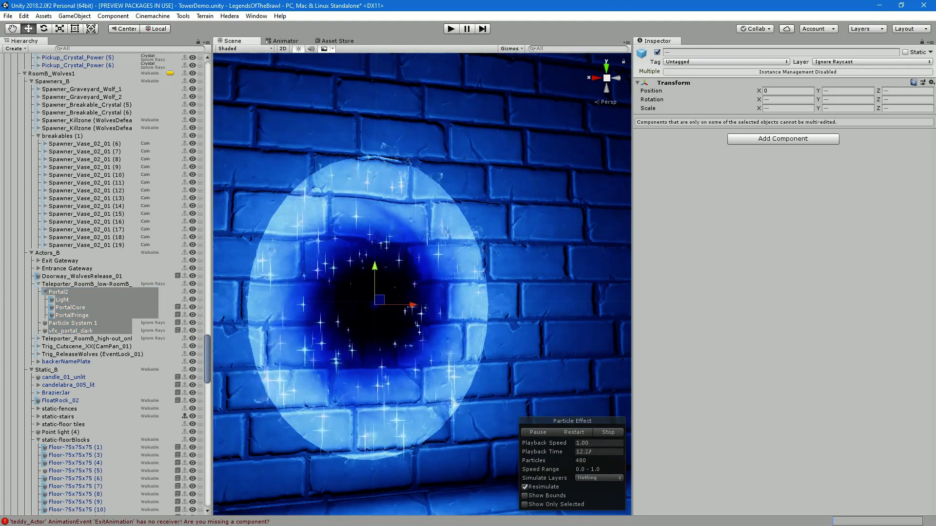
scroll(422, 284, down, 3)
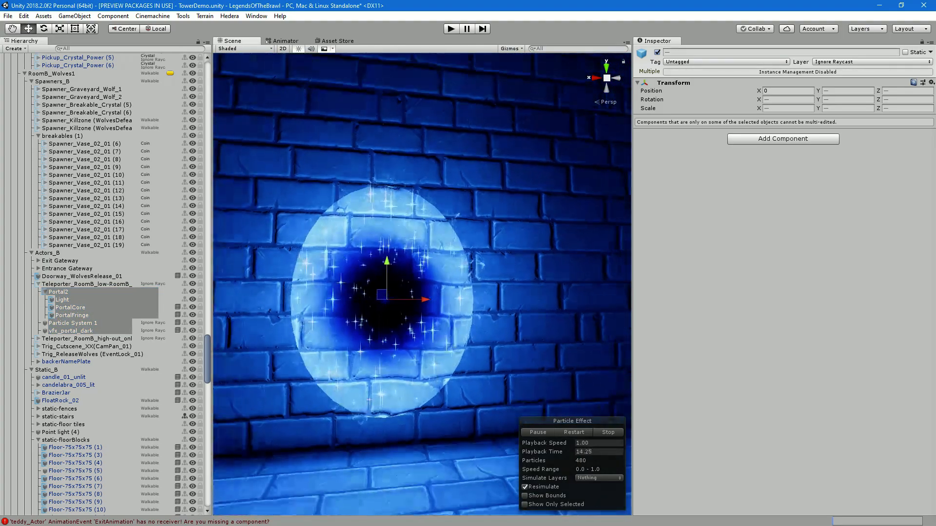
scroll(422, 284, down, 3)
alt+drag(453, 287, 444, 268)
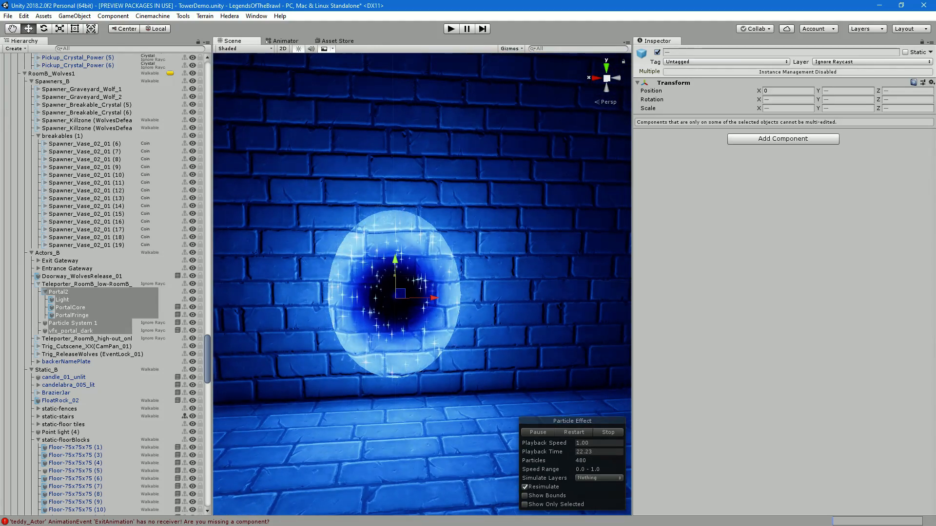
Try a first Start Size value of 30 on vfx_portal_dark, and preview it with the other portal effects and the Light
click(71, 331)
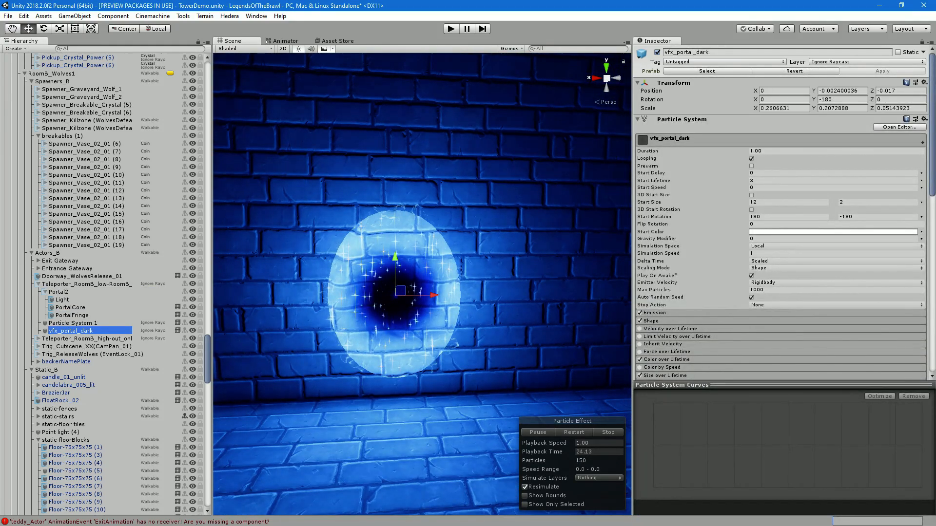
click(780, 202)
text(15)
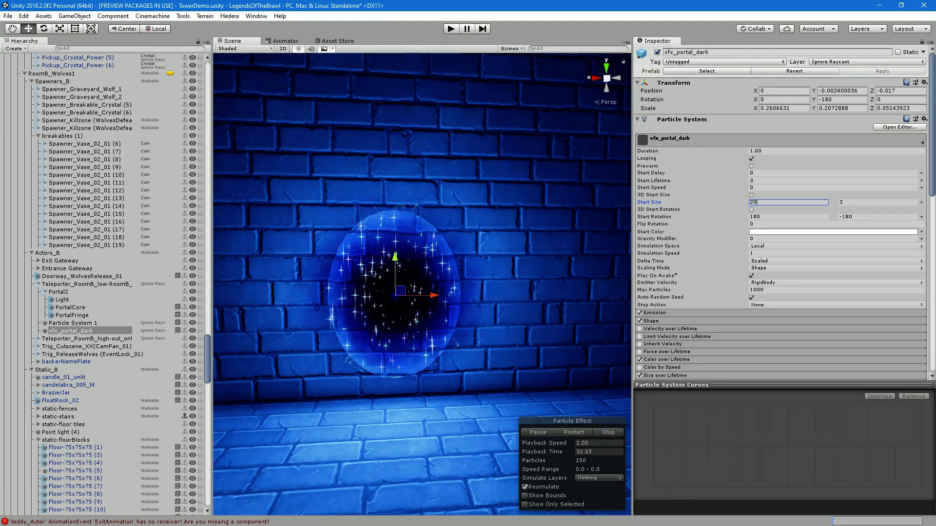
key(BackSpace)
key(BackSpace)
text(30)
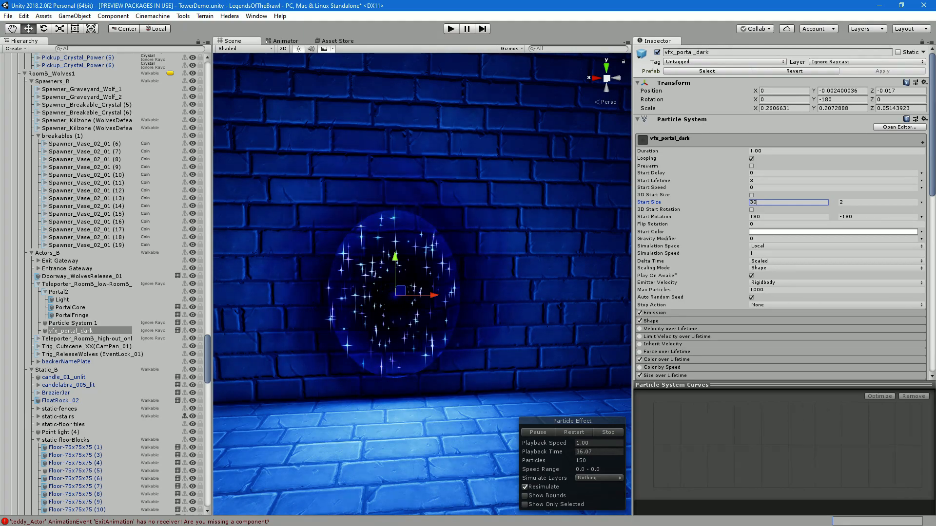
shift+click(58, 292)
alt+drag(468, 292, 622, 288)
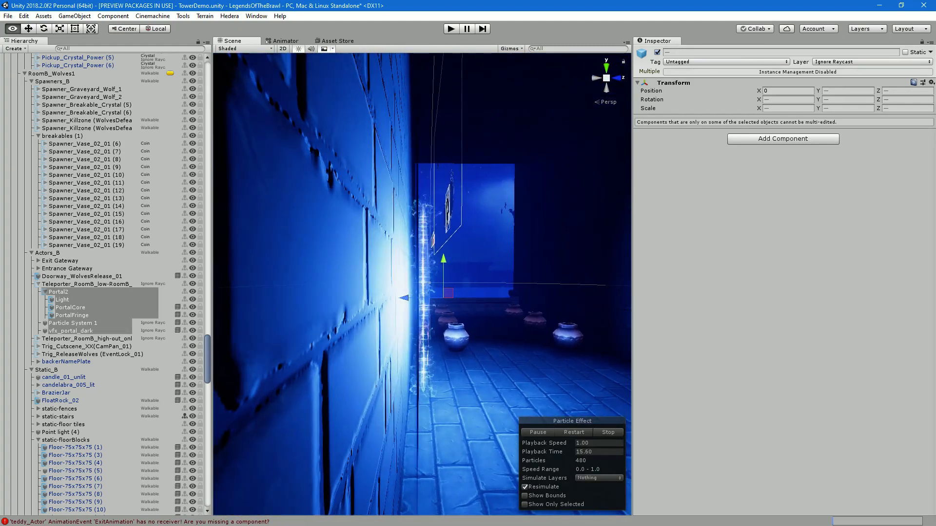
key(f)
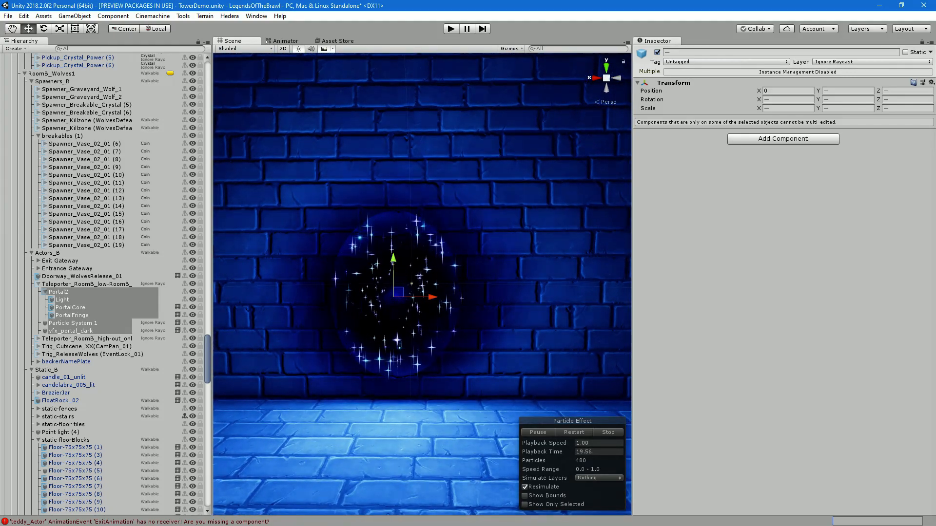
click(62, 299)
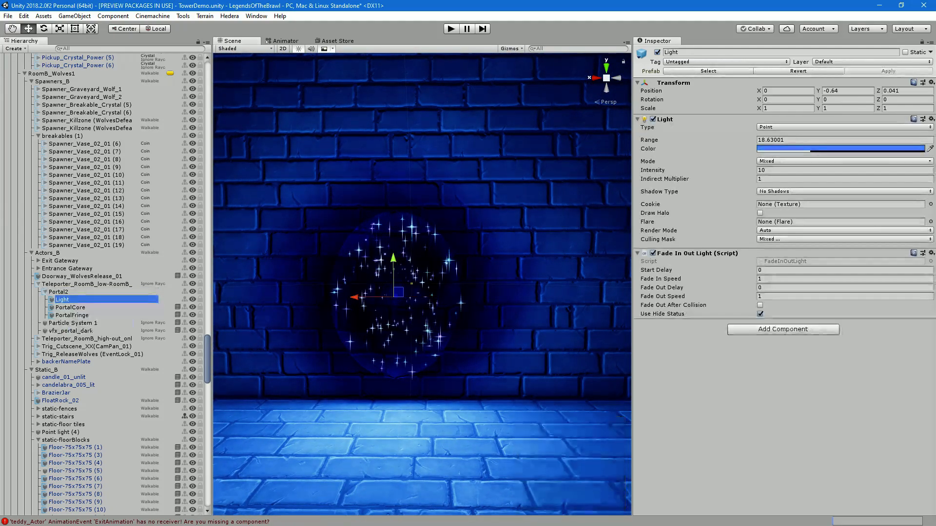
alt+drag(438, 292, 312, 298)
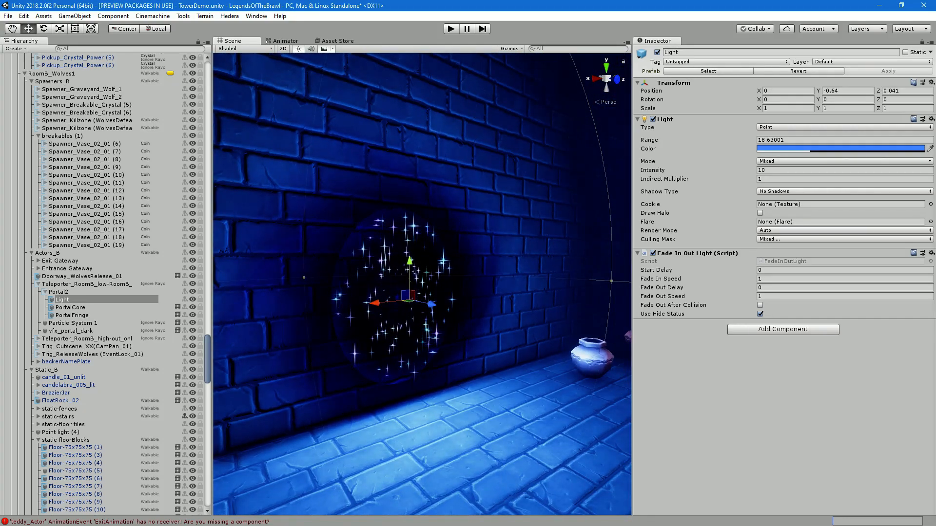
Set the first Start Size value of vfx_portal_dark to 15, and check the dark core from the front
click(71, 331)
click(788, 202)
text(15)
alt+drag(341, 297, 264, 298)
alt+drag(507, 332, 322, 270)
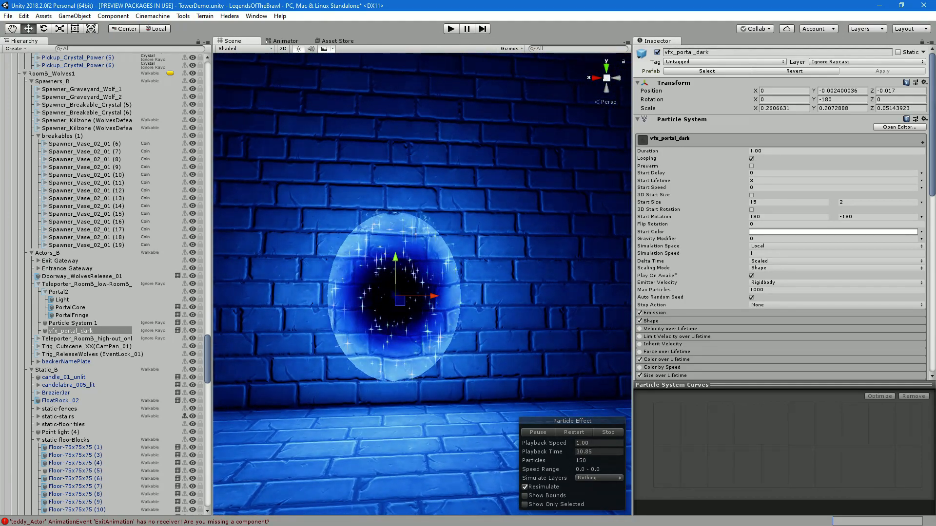
Play all portal effects together, examine the portal from a distance and from both sides, and review the transforms of the teleporter, Portal2 and vfx_portal_dark
click(58, 291)
shift+click(71, 330)
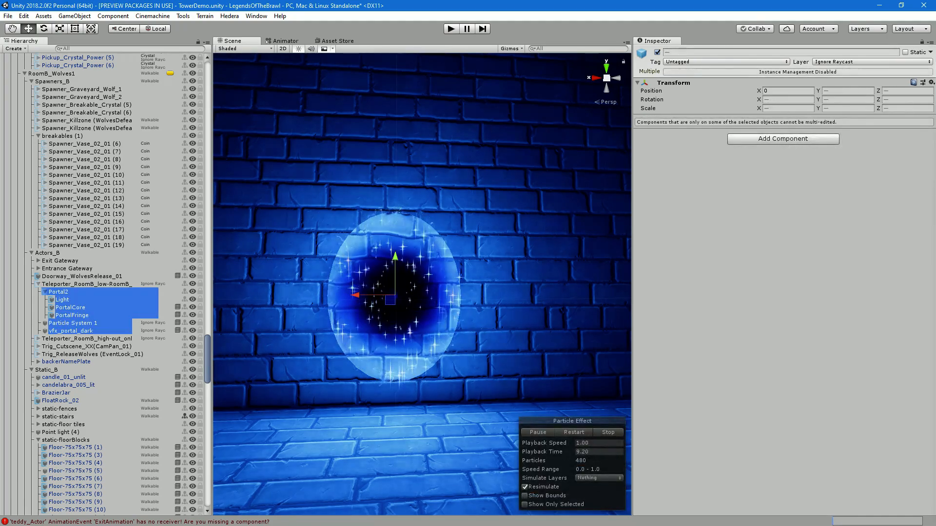
key(f)
scroll(422, 284, down, 5)
mouse_move(429, 263)
alt+mouse_down()
mouse_move(222, 270)
mouse_move(315, 348)
mouse_move(453, 269)
mouse_move(429, 267)
alt+mouse_up()
scroll(451, 266, down, 7)
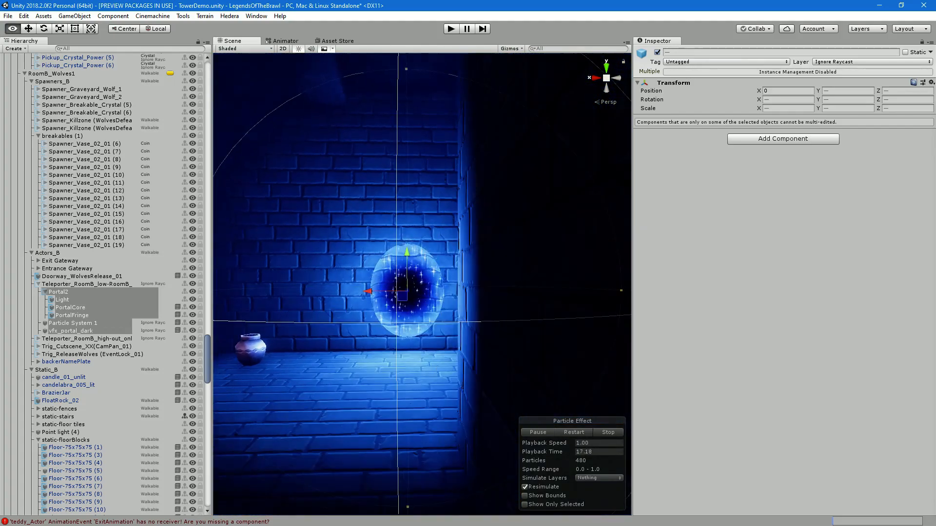
alt+drag(555, 267, 229, 259)
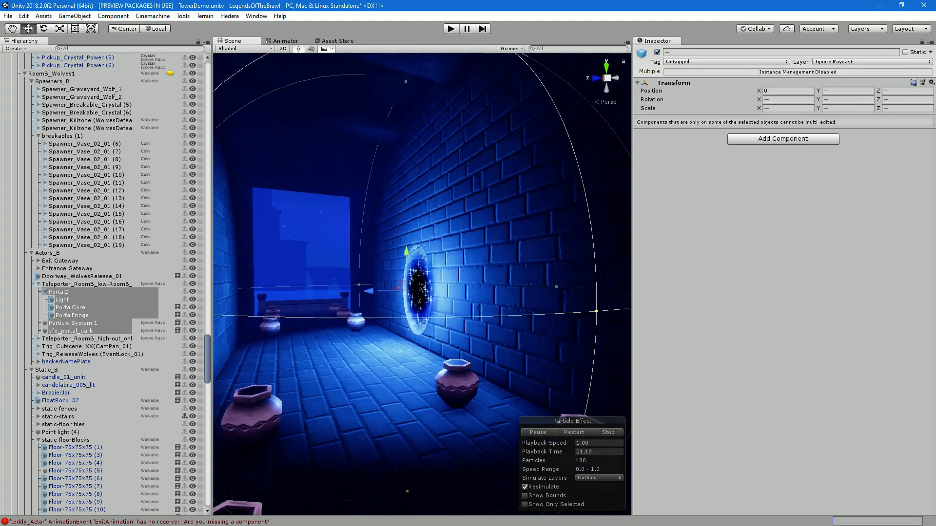
scroll(273, 244, up, 3)
click(287, 234)
scroll(422, 285, up, 4)
alt+drag(422, 285, 595, 287)
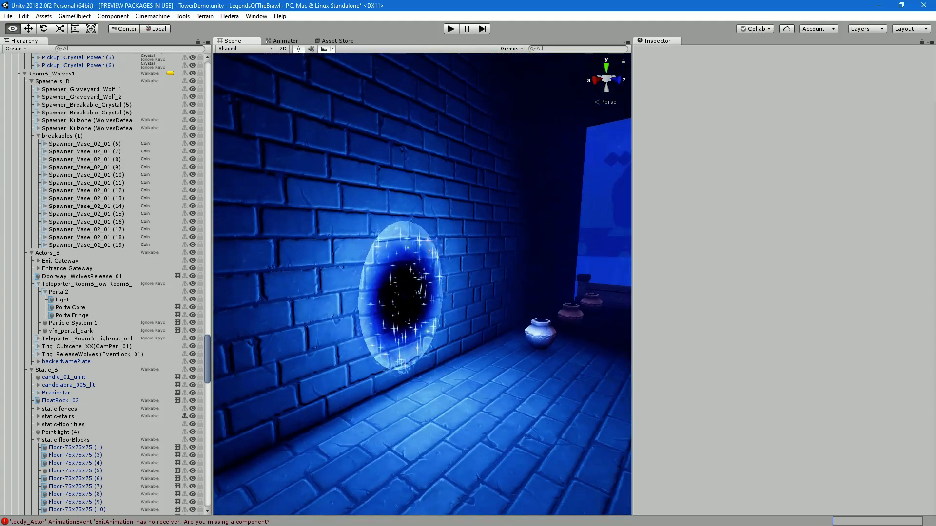
click(87, 284)
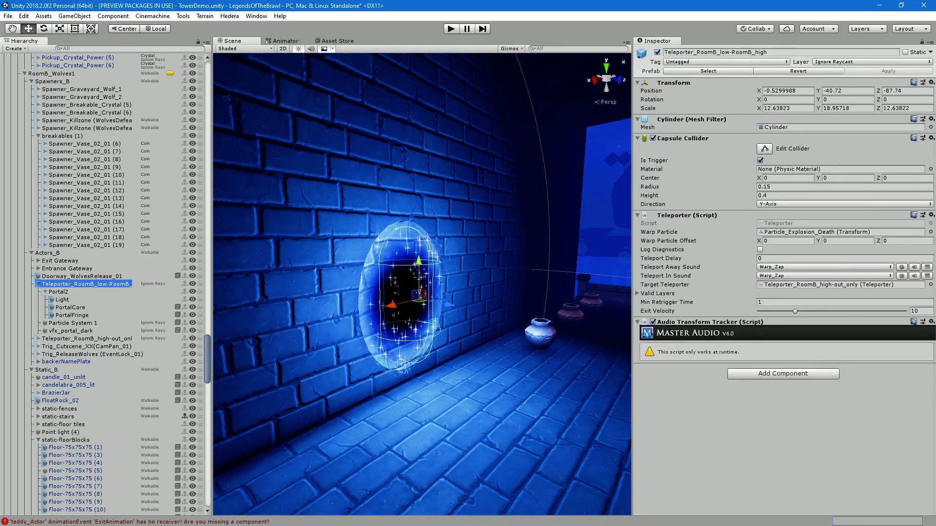
click(59, 292)
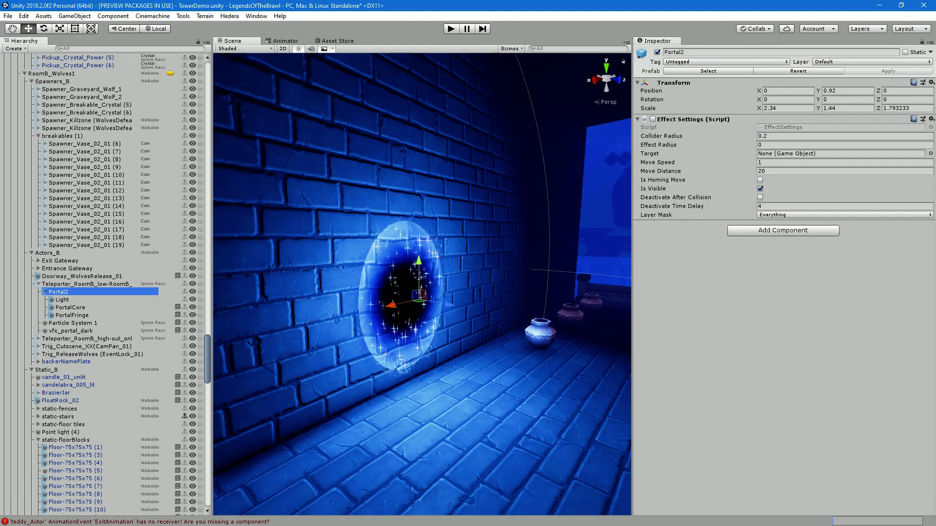
click(70, 331)
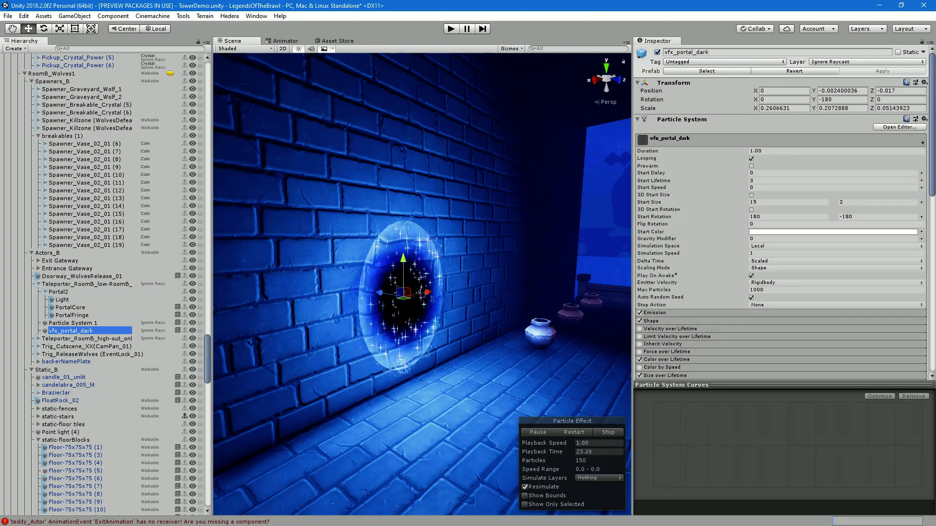
Collapse the entire TowerDemo scene hierarchy, including all nested children, down to its top-level groups
click(38, 284)
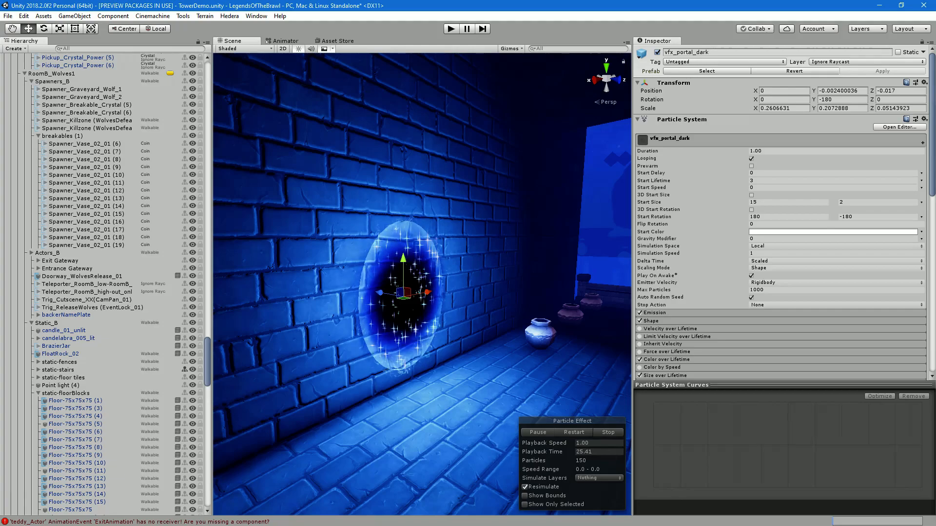
click(31, 253)
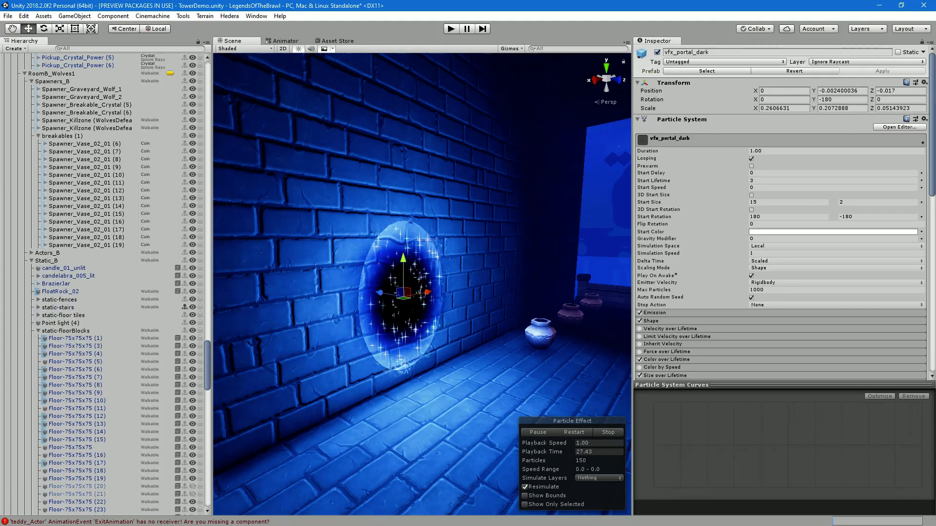
scroll(102, 282, up, 20)
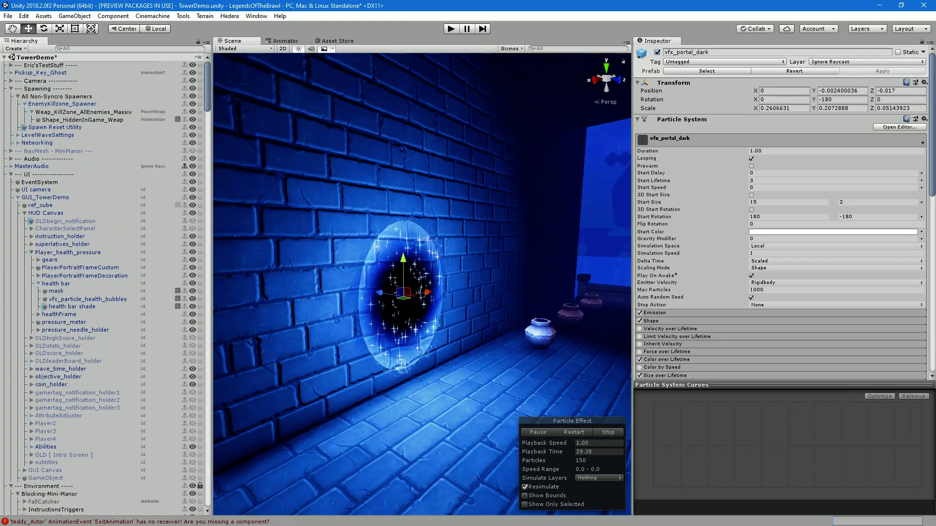
scroll(102, 283, down, 4)
scroll(103, 283, up, 4)
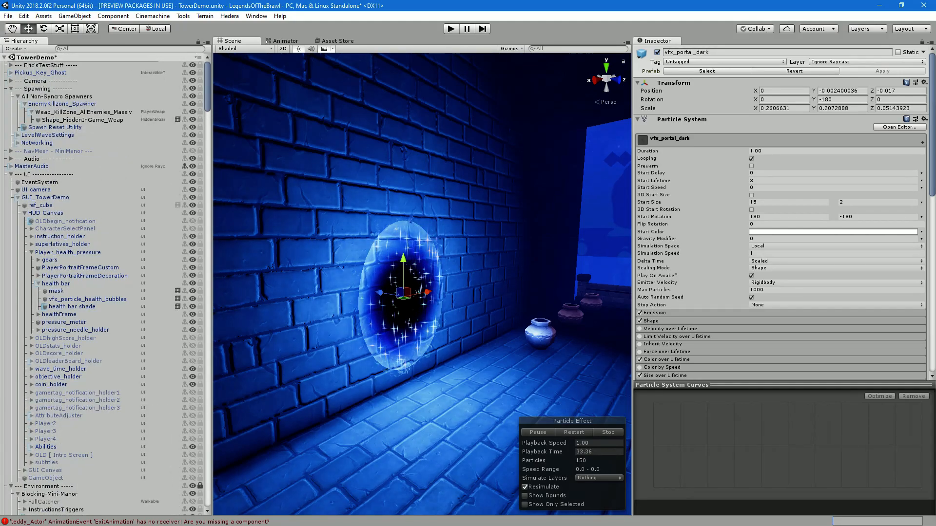
key(alt)
alt+click(11, 65)
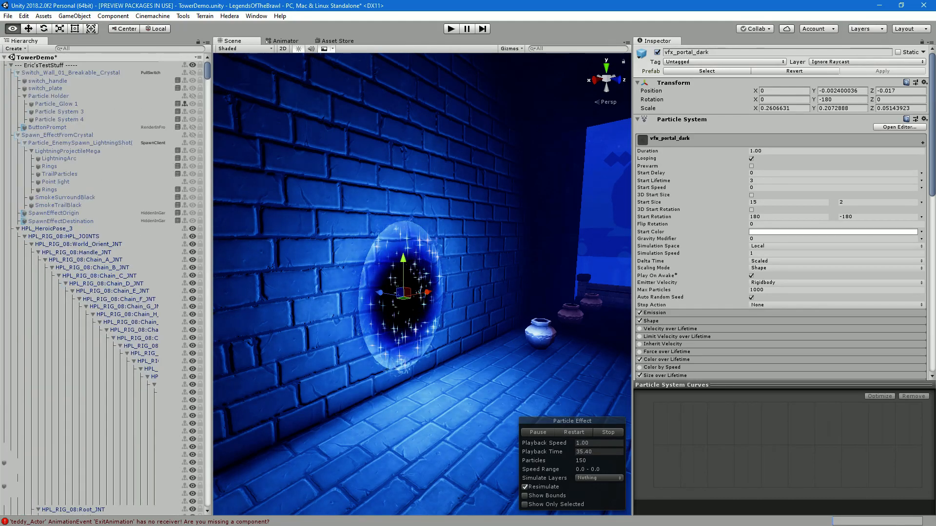
alt+click(11, 65)
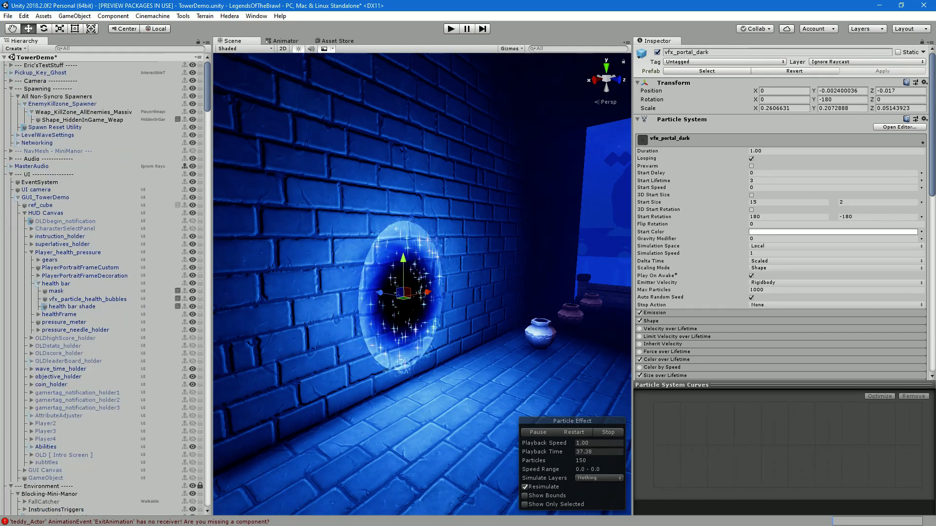
alt+click(4, 57)
click(4, 58)
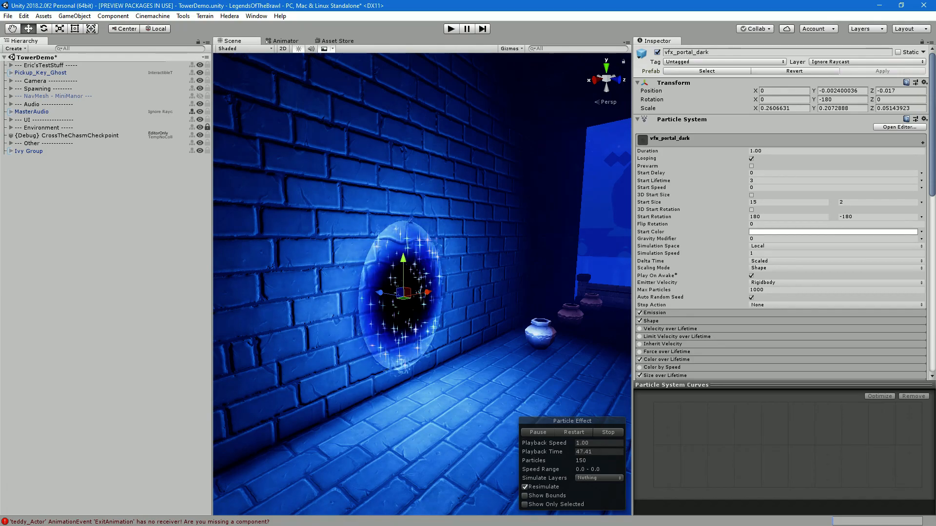
Expand the whole TowerDemo hierarchy with all nested children, and fold it back to its top-level groups
alt+click(4, 57)
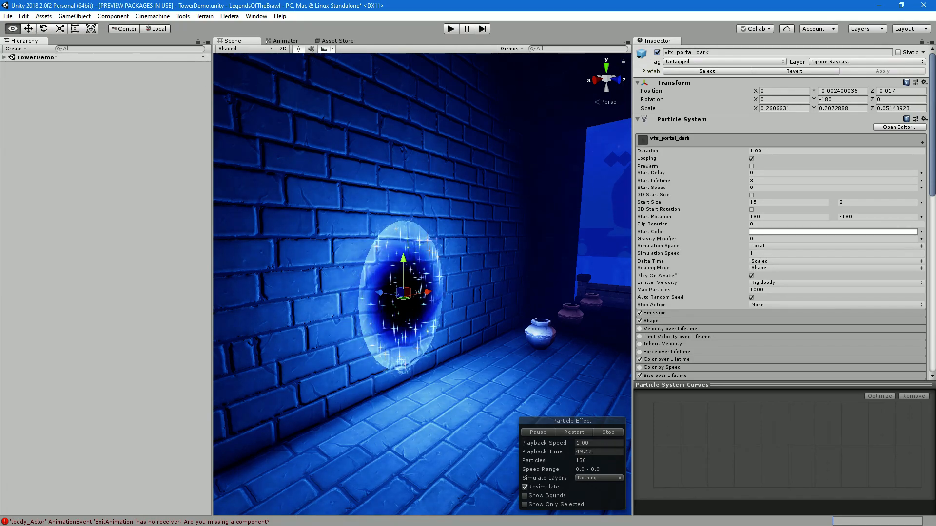
alt+click(4, 58)
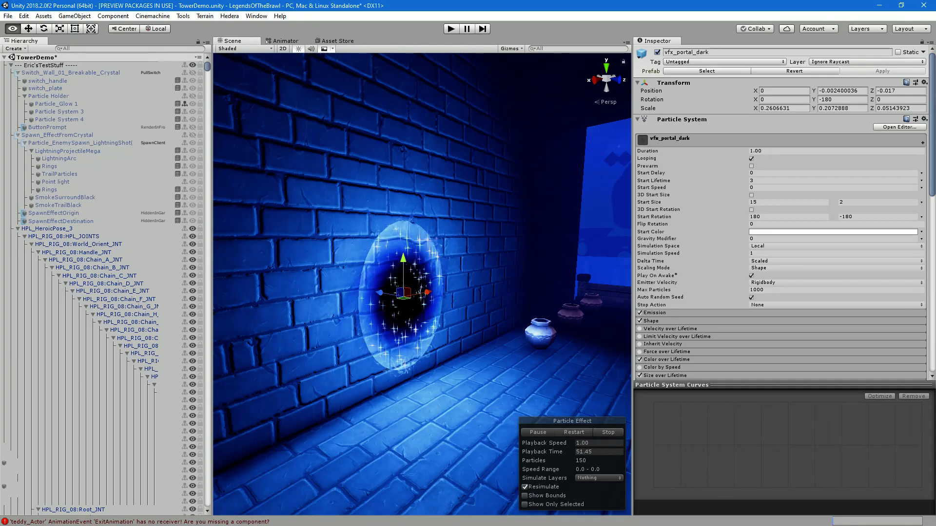
alt+click(5, 57)
click(4, 57)
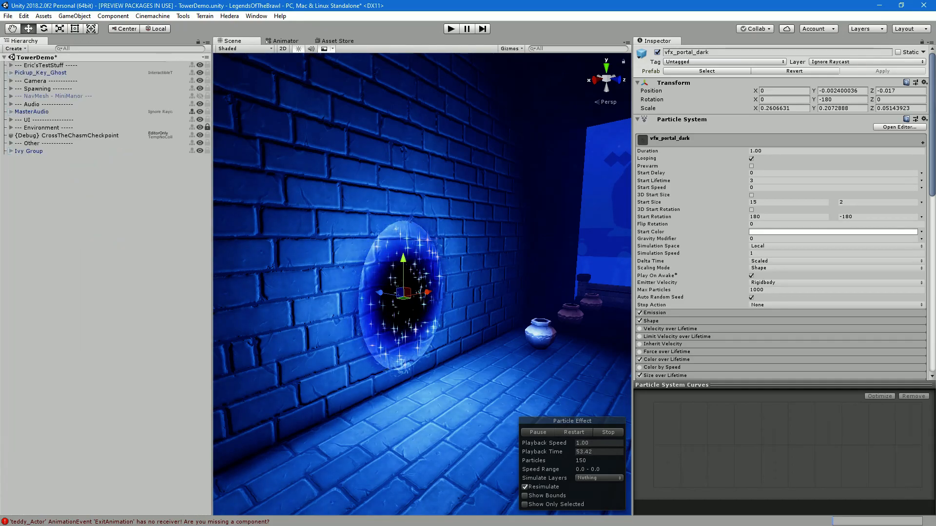
Examine the dark portal head-on and from its other side, and clear the selection to view it without gizmos
alt+drag(468, 293, 351, 289)
scroll(399, 290, down, 5)
scroll(400, 290, up, 12)
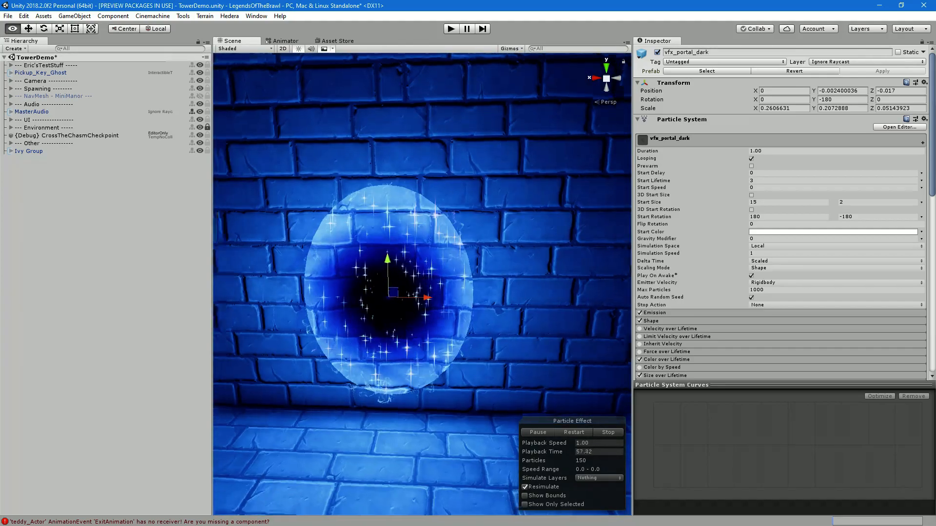
alt+drag(420, 288, 322, 304)
right_drag(399, 293, 364, 288)
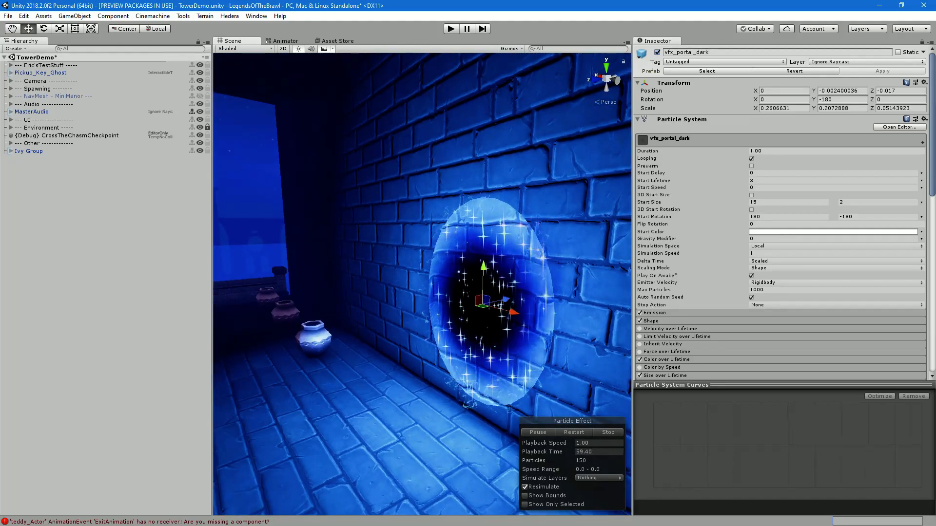
click(273, 250)
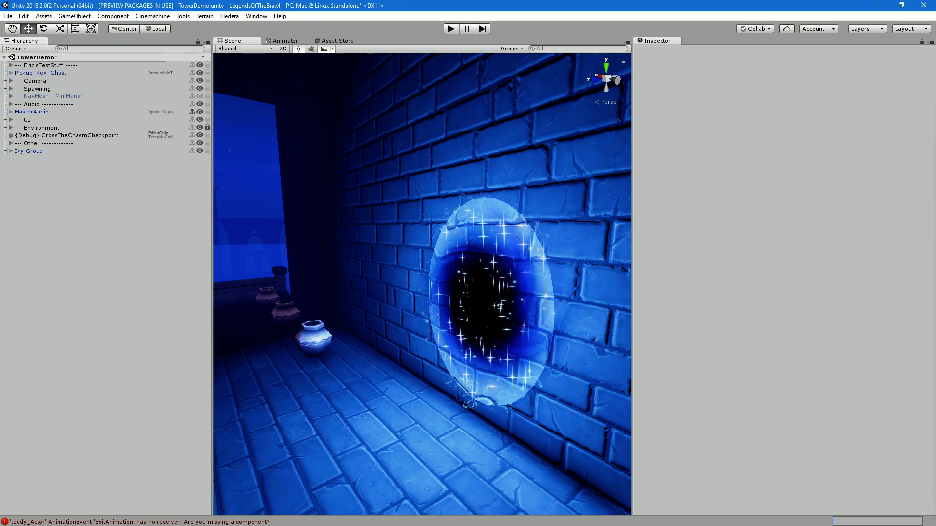
Save the TowerDemo scene, bring the Game view over the editor, and start Play mode
key(ctrl+s)
right_drag(409, 205, 429, 419)
drag(935, 100, 346, 57)
drag(592, 126, 781, 125)
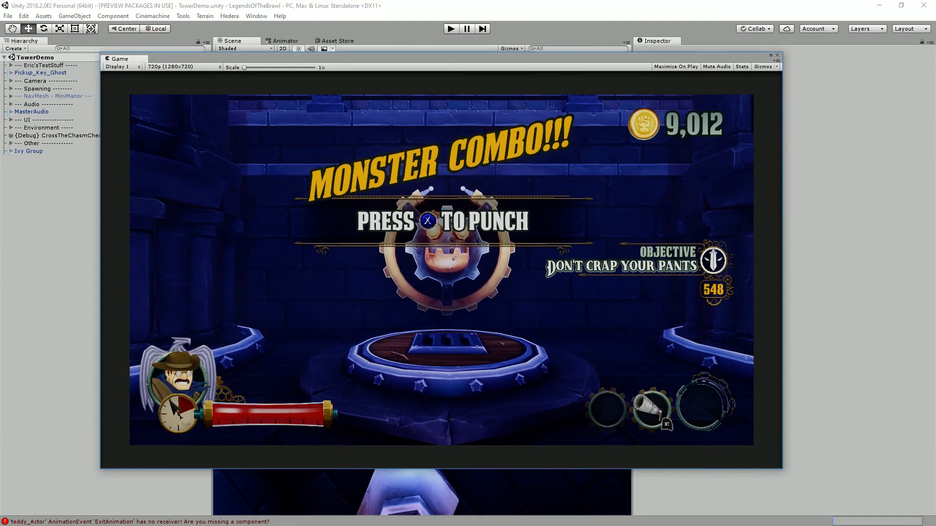
click(451, 29)
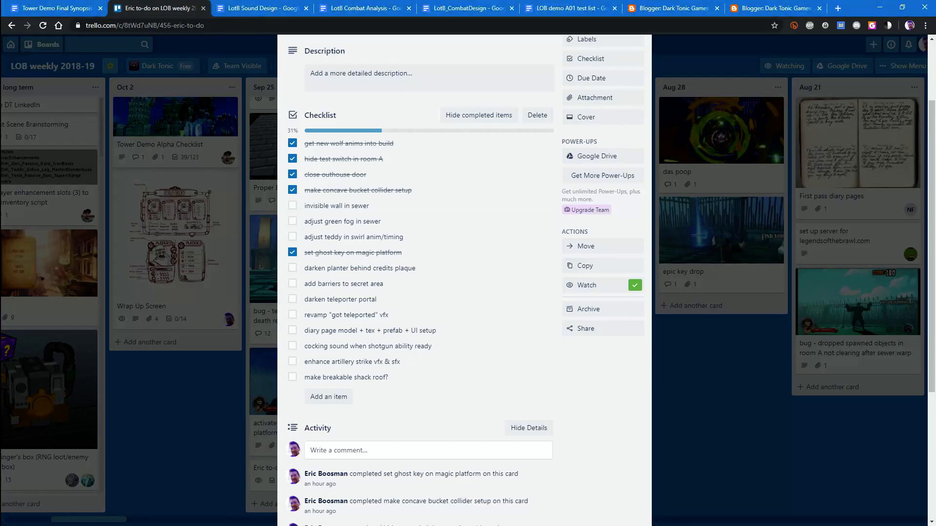
In the Trello to-do checklist, complete "invisible wall in sewer", "adjust green fog in sewer", "add barriers to secret area" and "darken teleporter portal"
click(293, 205)
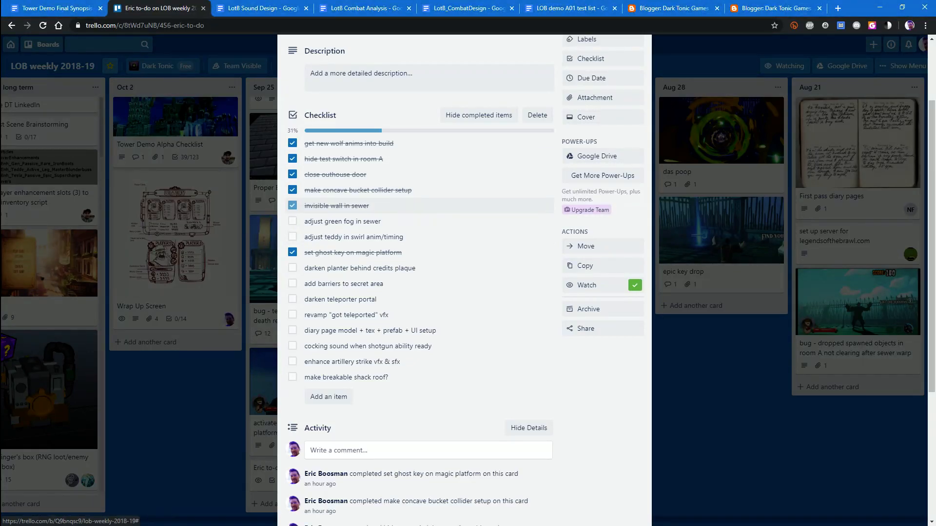
click(293, 221)
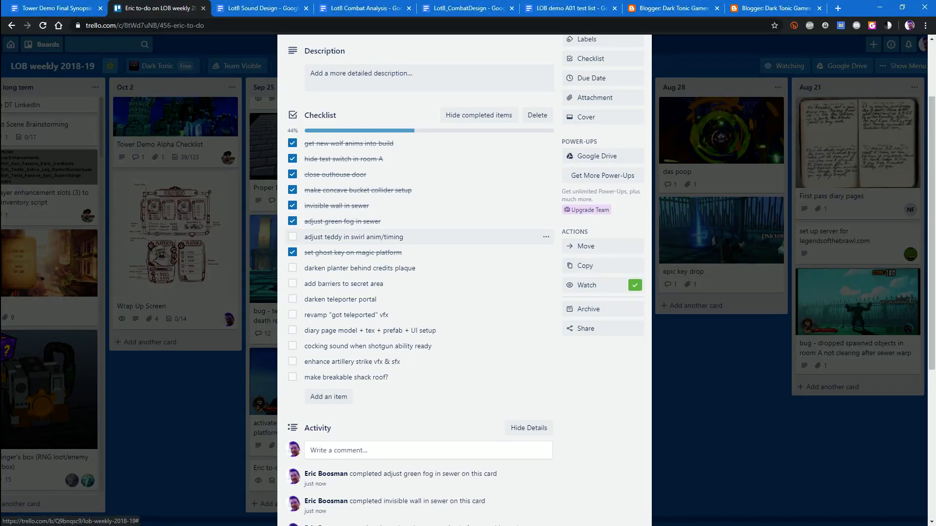
click(293, 284)
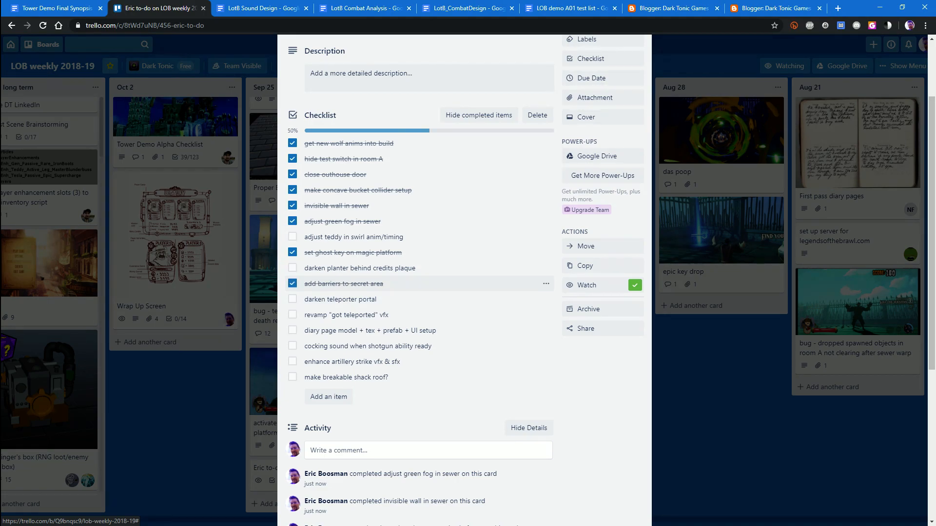
click(292, 299)
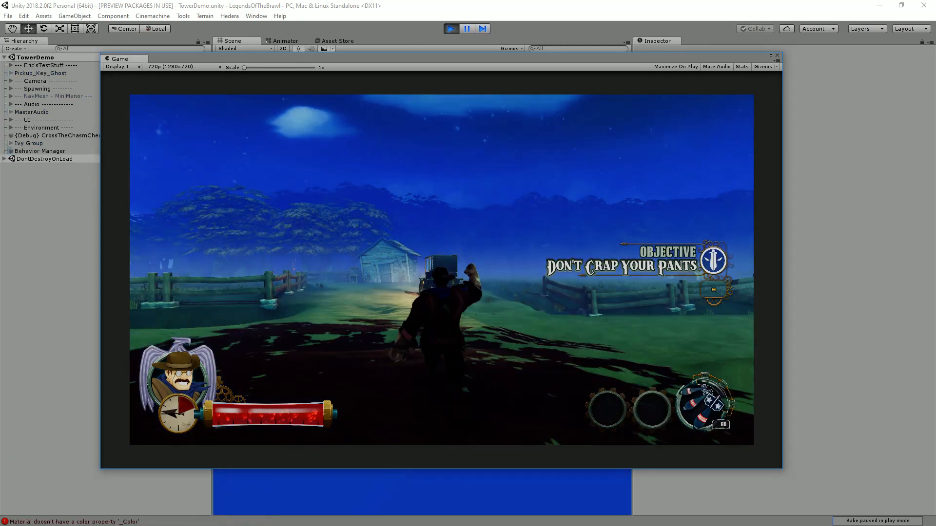
Return to the running game in Unity and mute its audio
key(Escape)
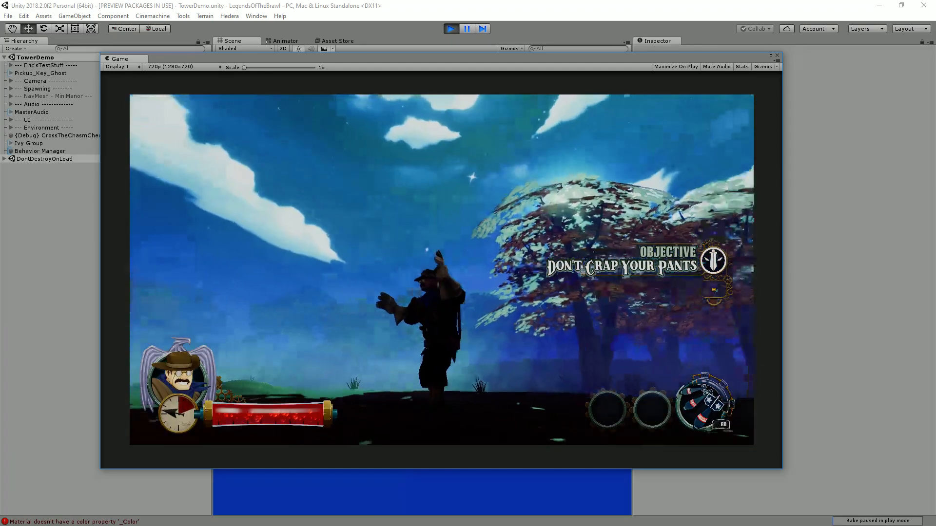
click(717, 67)
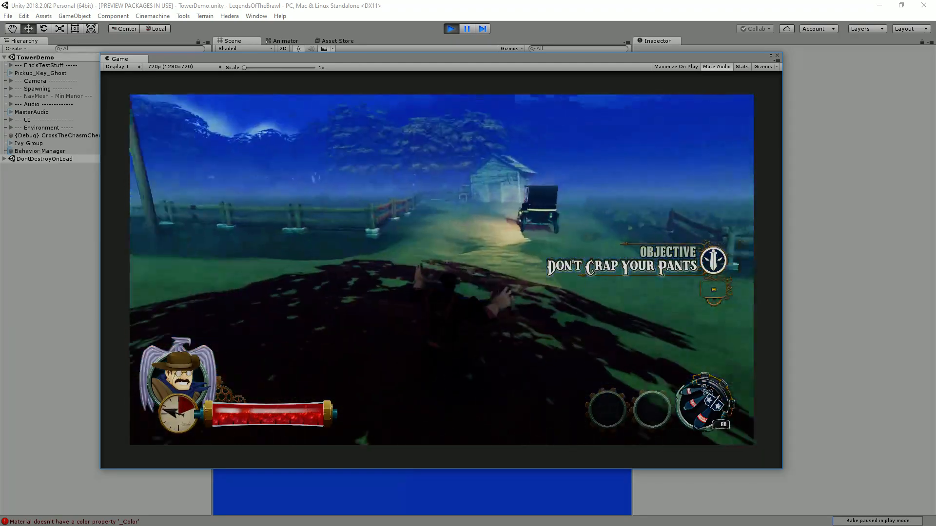
key(Escape)
key(Escape)
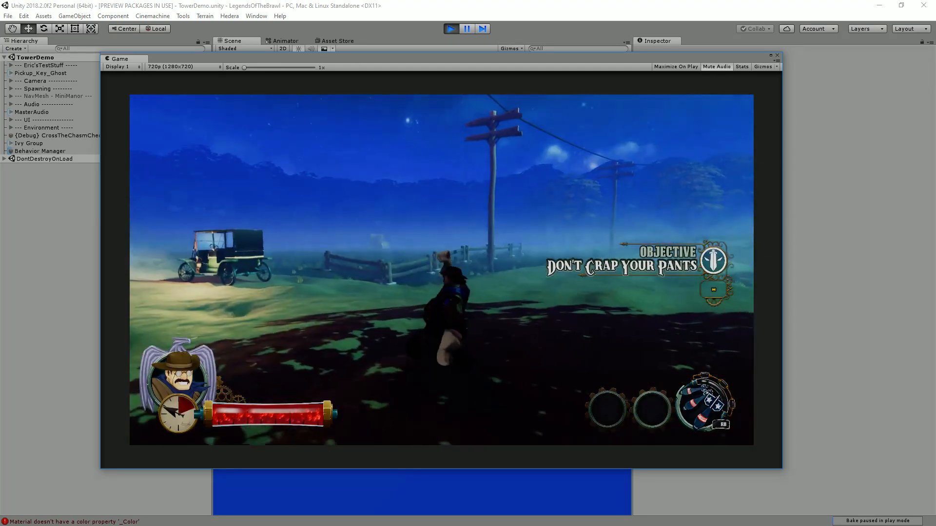